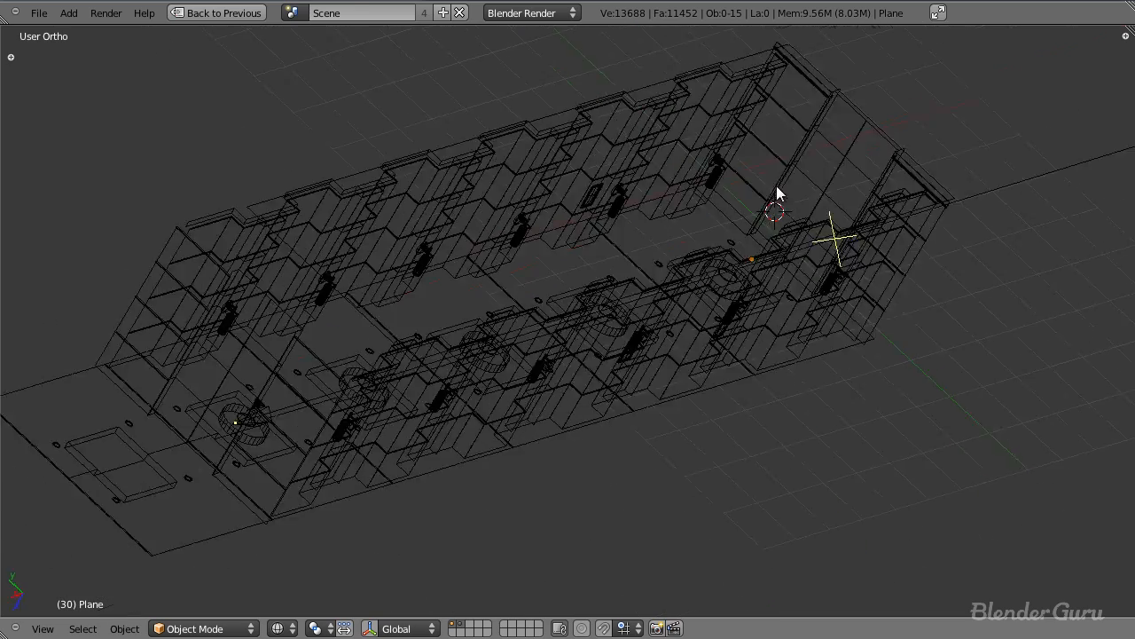
Look through the camera in solid shading and leave all hallway objects deselected.
{"action": "key", "text": "KP_5"}
{"action": "key", "text": "KP_0"}
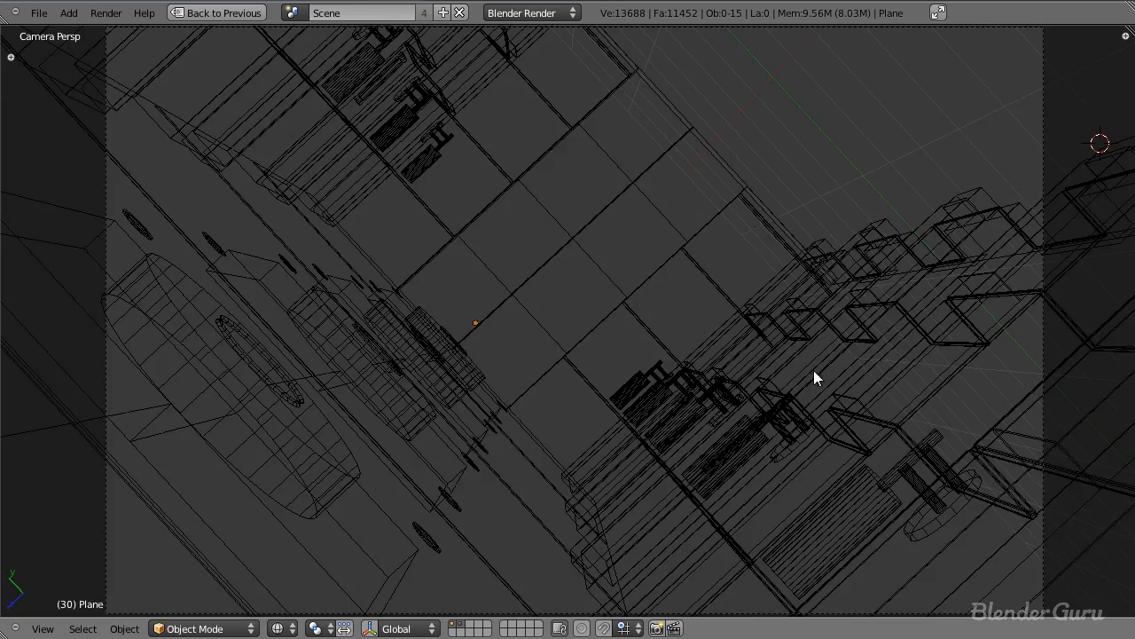
{"action": "key", "text": "z"}
{"action": "right_click", "coordinate": [752, 442]}
{"action": "right_click", "coordinate": [463, 169]}
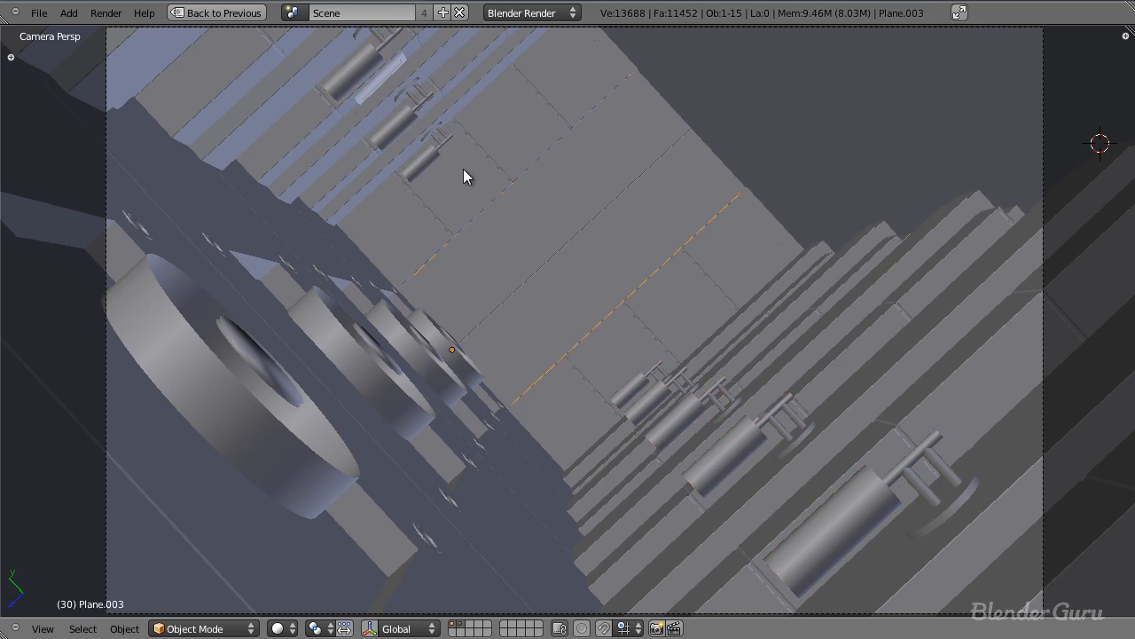
{"action": "right_click", "coordinate": [373, 354]}
{"action": "key", "text": "a"}
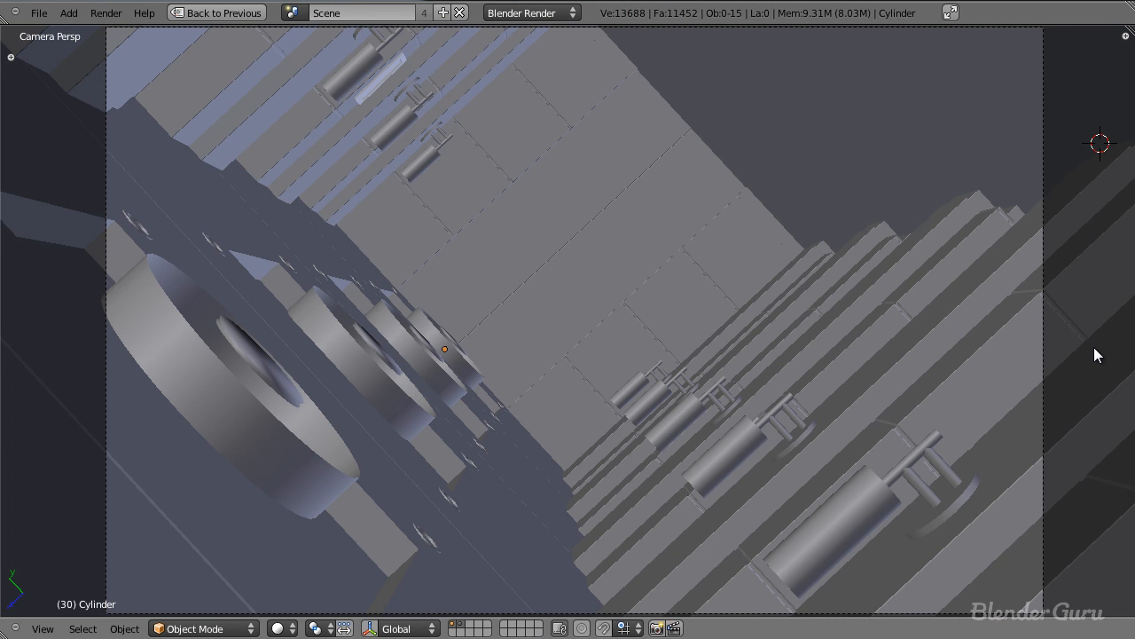
Restore the split screen layout and select the stepped side wall panels of the hallway.
{"action": "scroll", "coordinate": [1077, 348], "scroll_direction": "down", "scroll_amount": 1}
{"action": "scroll", "coordinate": [949, 347], "scroll_direction": "up", "scroll_amount": 1}
{"action": "scroll", "coordinate": [1053, 433], "scroll_direction": "down", "scroll_amount": 1}
{"action": "scroll", "coordinate": [1044, 438], "scroll_direction": "up", "scroll_amount": 1}
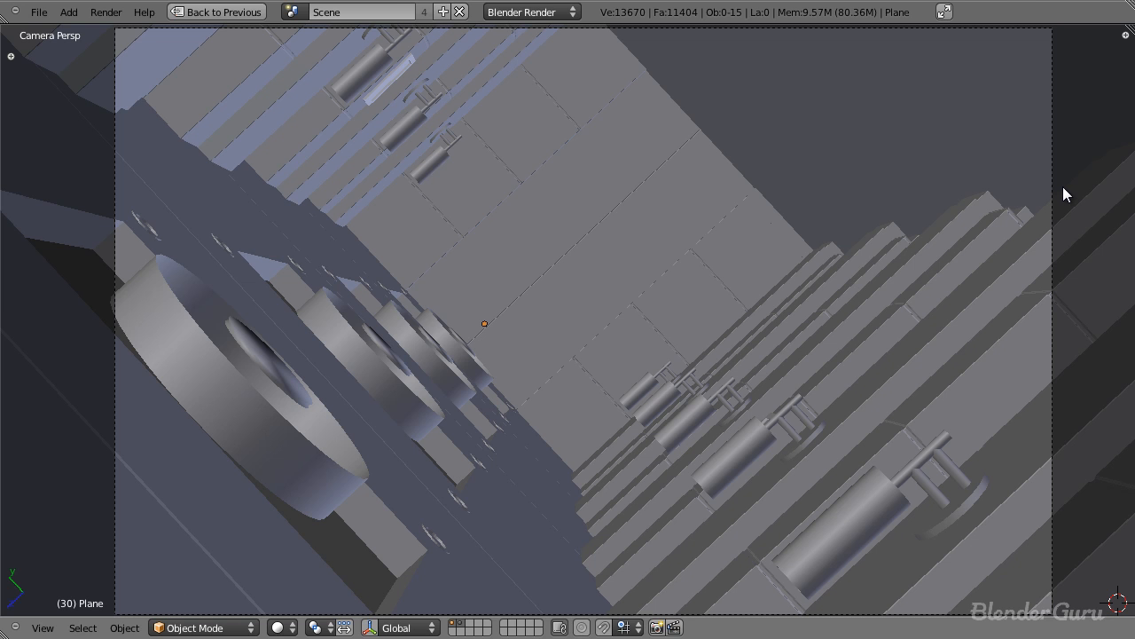
{"action": "key", "text": "ctrl+Up"}
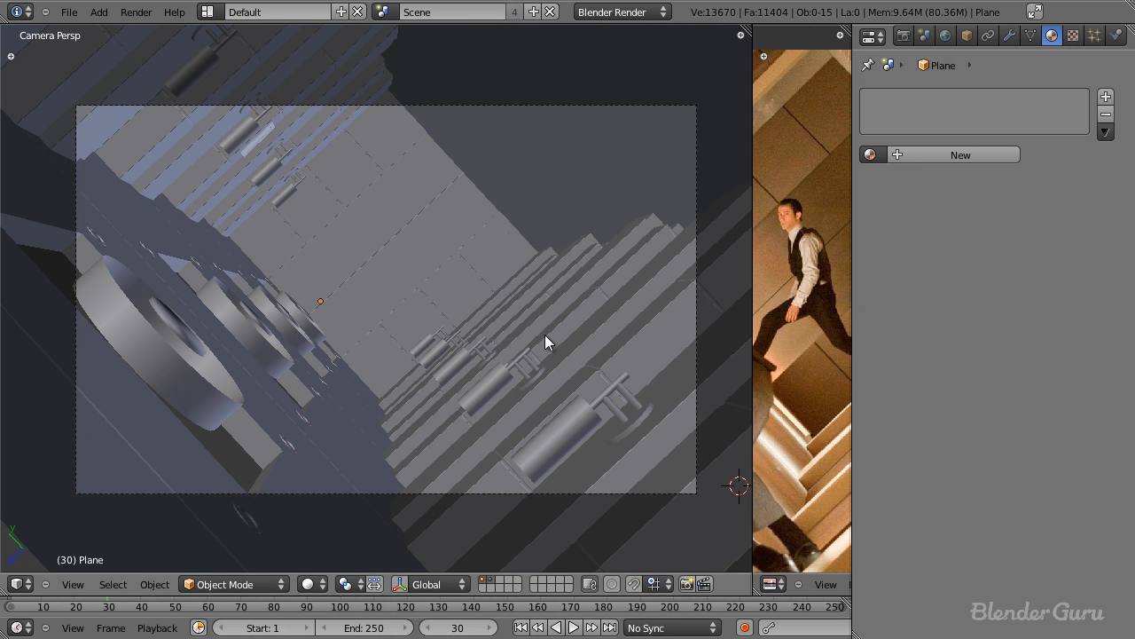
{"action": "right_click", "coordinate": [521, 306]}
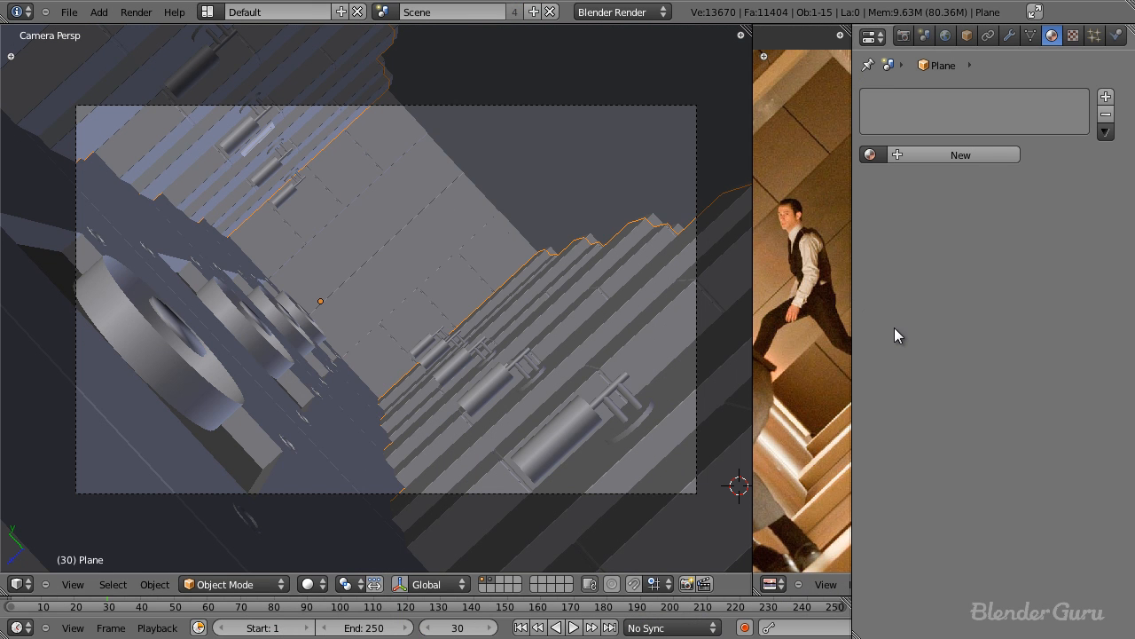
Examine the colours of the wall panels and the dark gaps between them in the reference image inception hallway.jpg.
{"action": "key", "text": "ctrl+Up"}
{"action": "scroll", "coordinate": [810, 359], "scroll_direction": "up", "scroll_amount": 1}
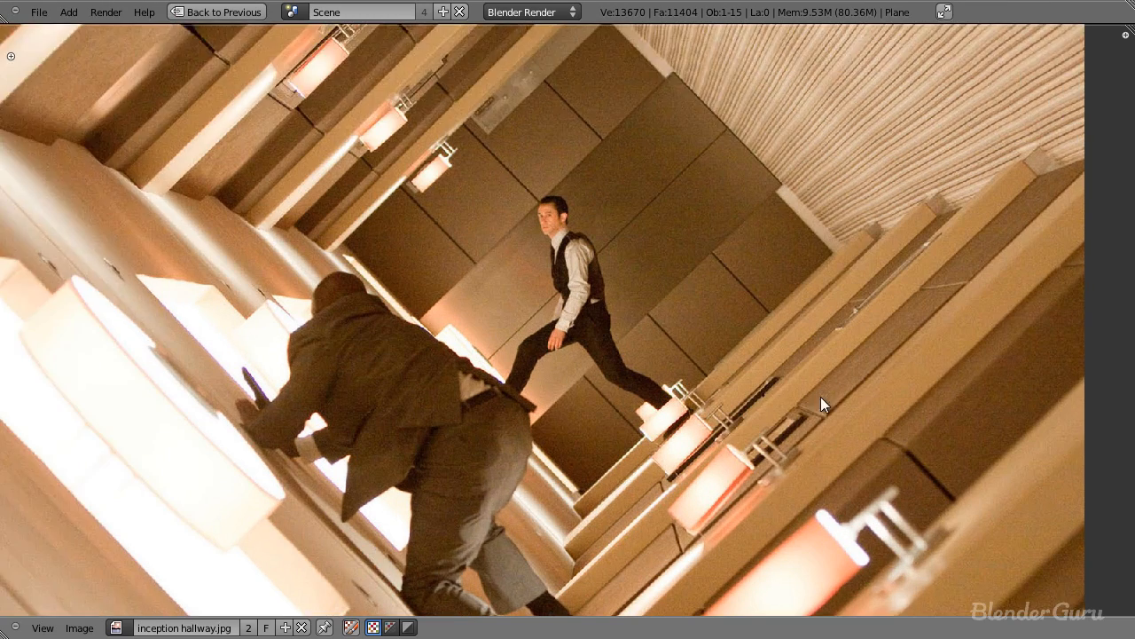
{"action": "middle_click_drag", "start_coordinate": [819, 383], "coordinate": [612, 297]}
{"action": "scroll", "coordinate": [554, 360], "scroll_direction": "up", "scroll_amount": 1}
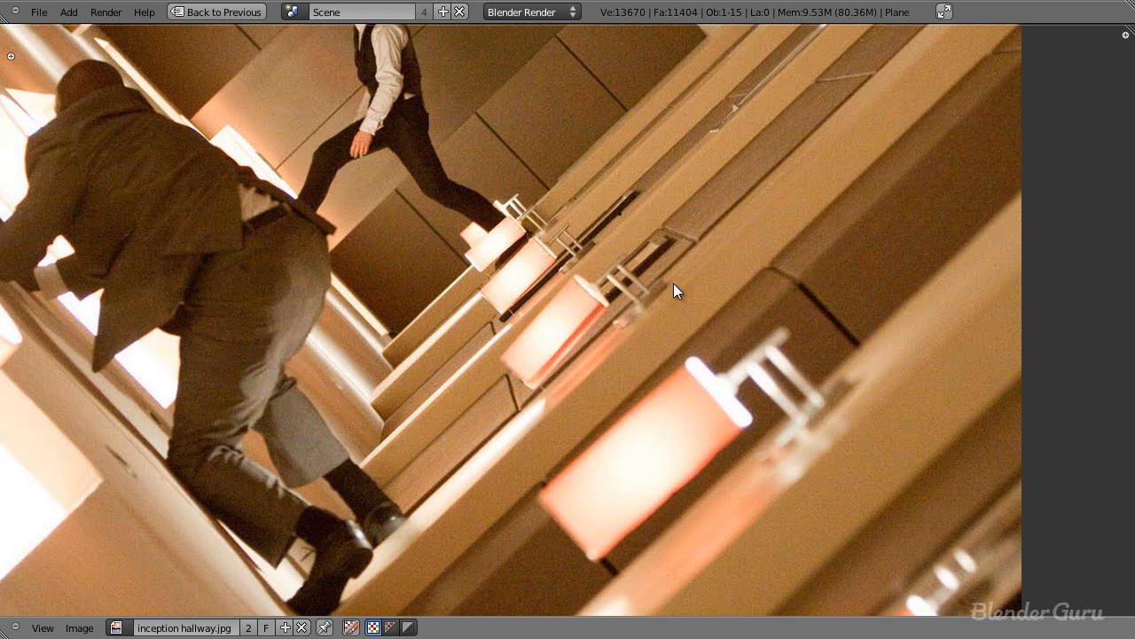
{"action": "middle_click_drag", "start_coordinate": [765, 279], "coordinate": [733, 248]}
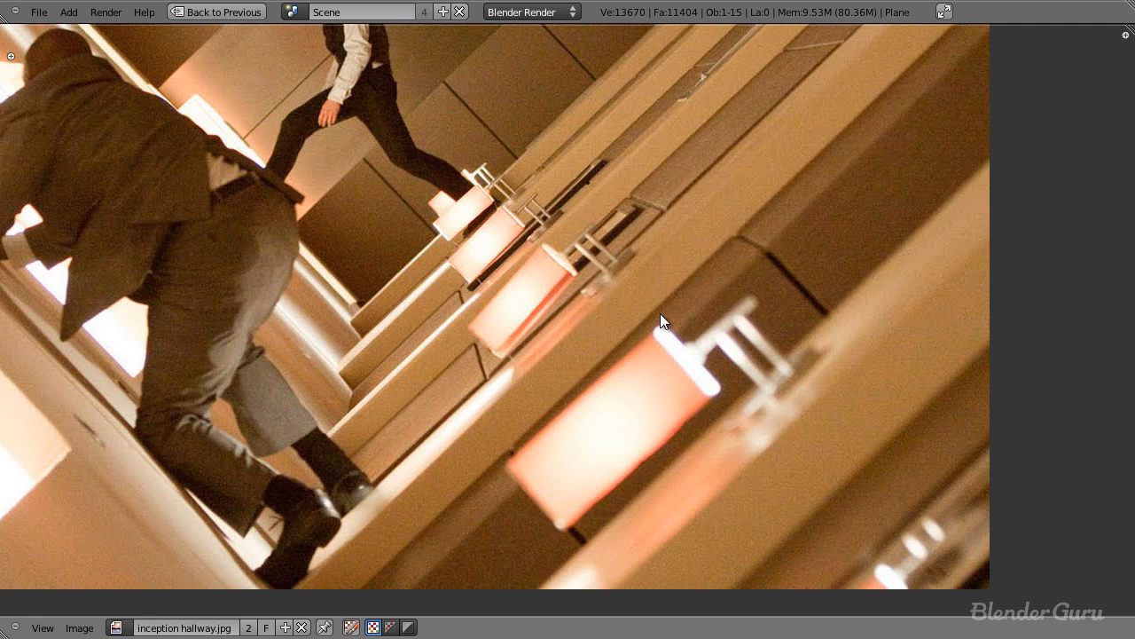
{"action": "middle_click_drag", "start_coordinate": [845, 165], "coordinate": [818, 242]}
{"action": "middle_click_drag", "start_coordinate": [857, 191], "coordinate": [842, 204]}
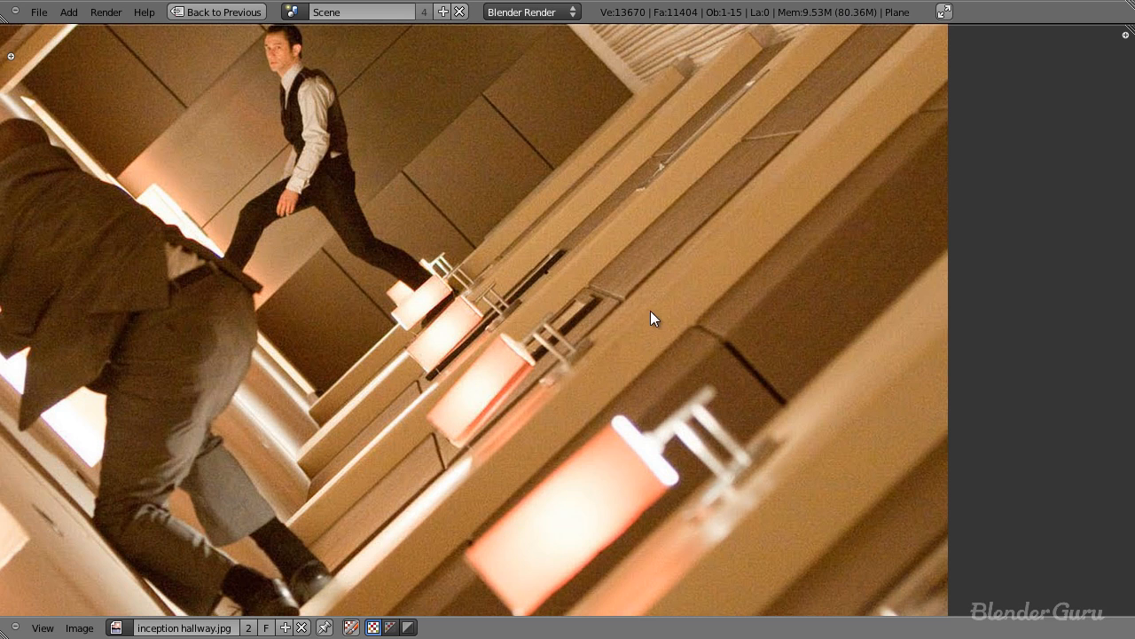
{"action": "scroll", "coordinate": [655, 302], "scroll_direction": "up", "scroll_amount": 7}
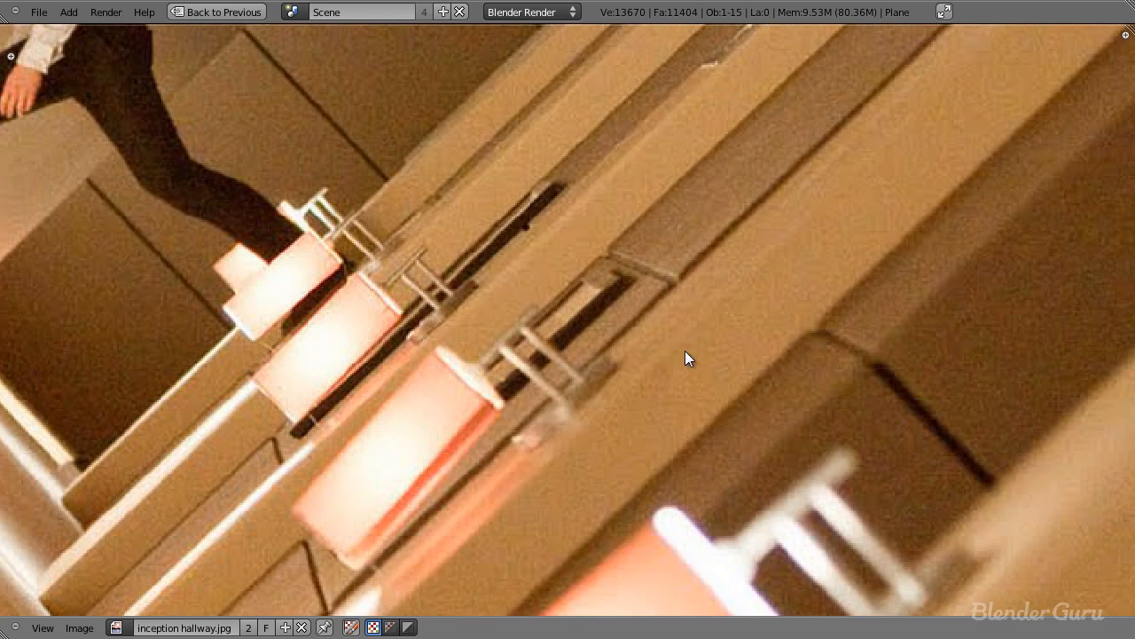
{"action": "scroll", "coordinate": [601, 347], "scroll_direction": "up", "scroll_amount": 4}
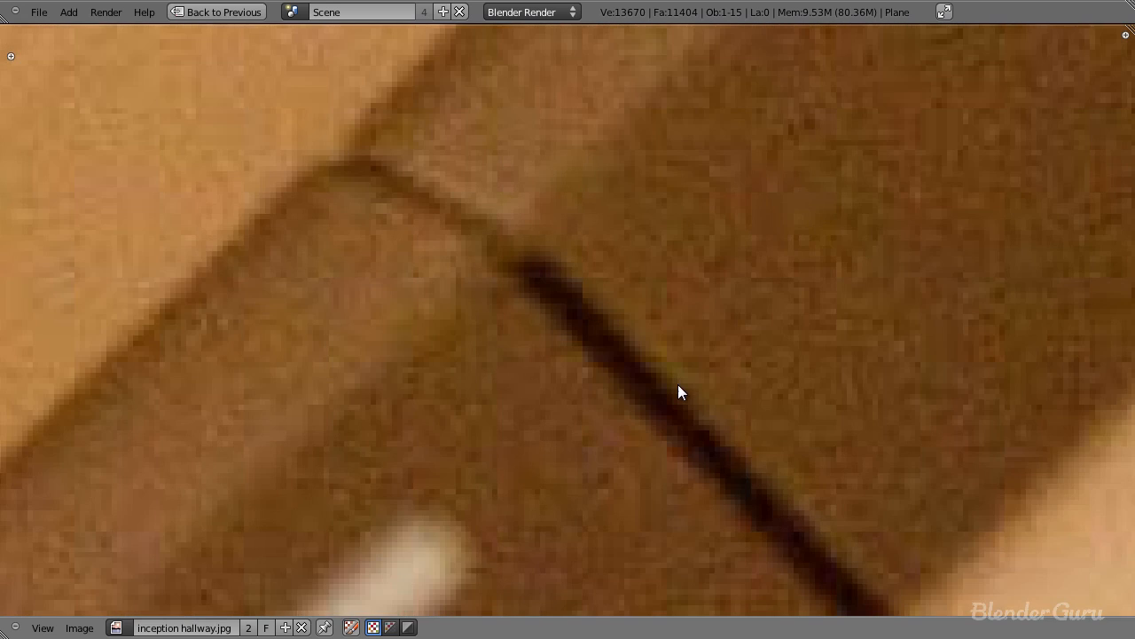
{"action": "scroll", "coordinate": [459, 214], "scroll_direction": "down", "scroll_amount": 3}
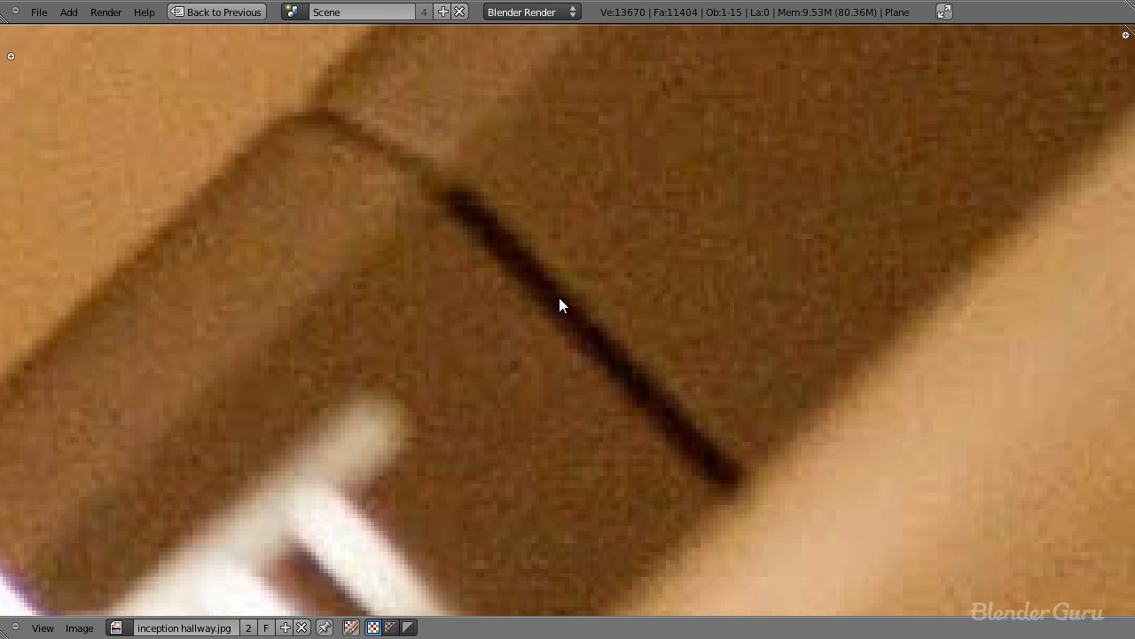
{"action": "scroll", "coordinate": [451, 246], "scroll_direction": "down", "scroll_amount": 5}
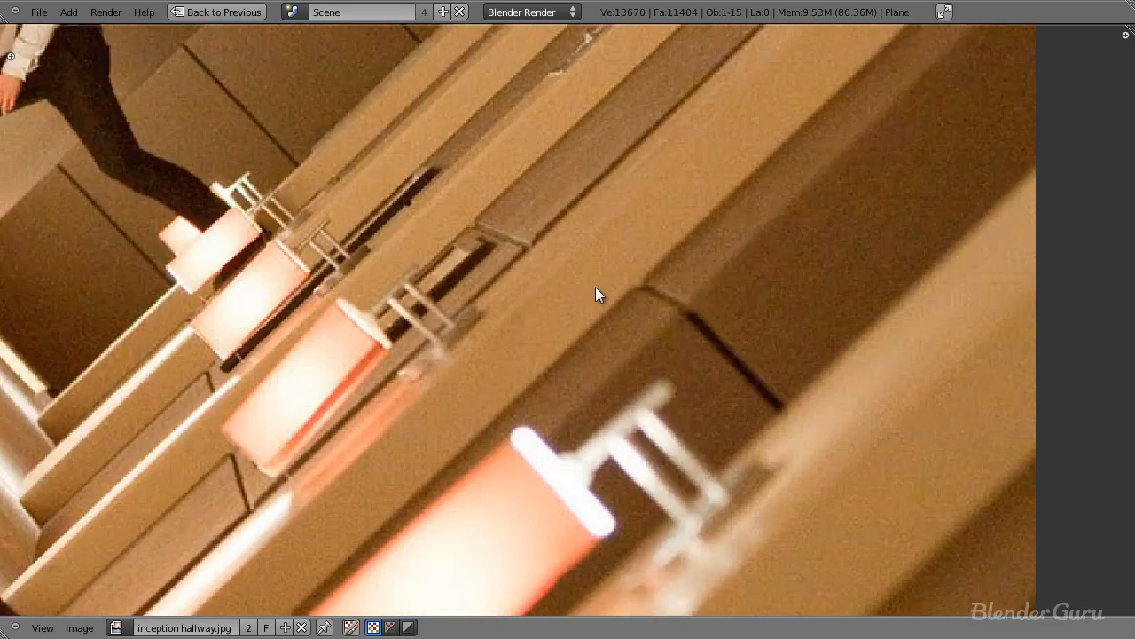
{"action": "middle_click_drag", "start_coordinate": [631, 278], "coordinate": [683, 308]}
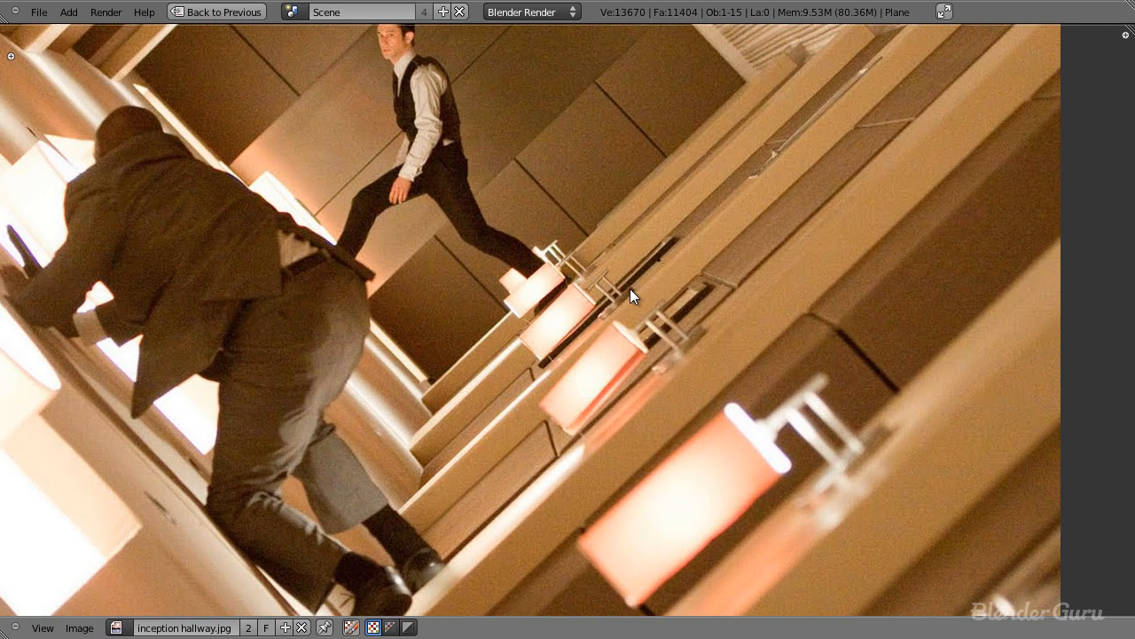
{"action": "key", "text": "ctrl+Up"}
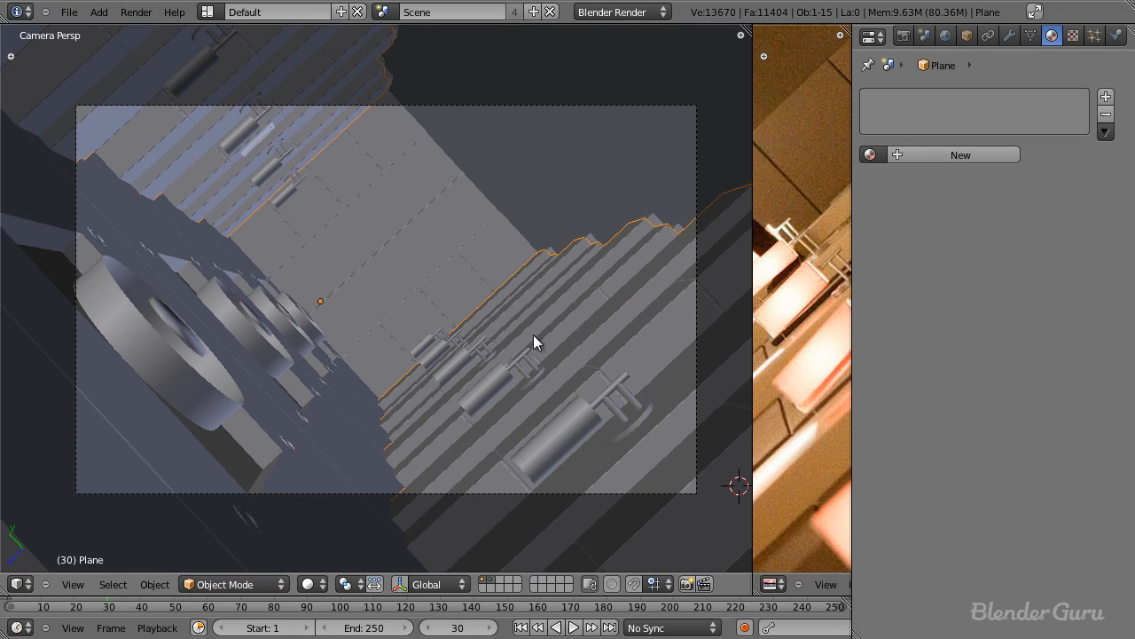
Give the side wall panels a new material with a golden-yellow diffuse colour, and widen the reference image area.
{"action": "left_click", "coordinate": [990, 156]}
{"action": "left_click_drag", "start_coordinate": [752, 334], "coordinate": [320, 334]}
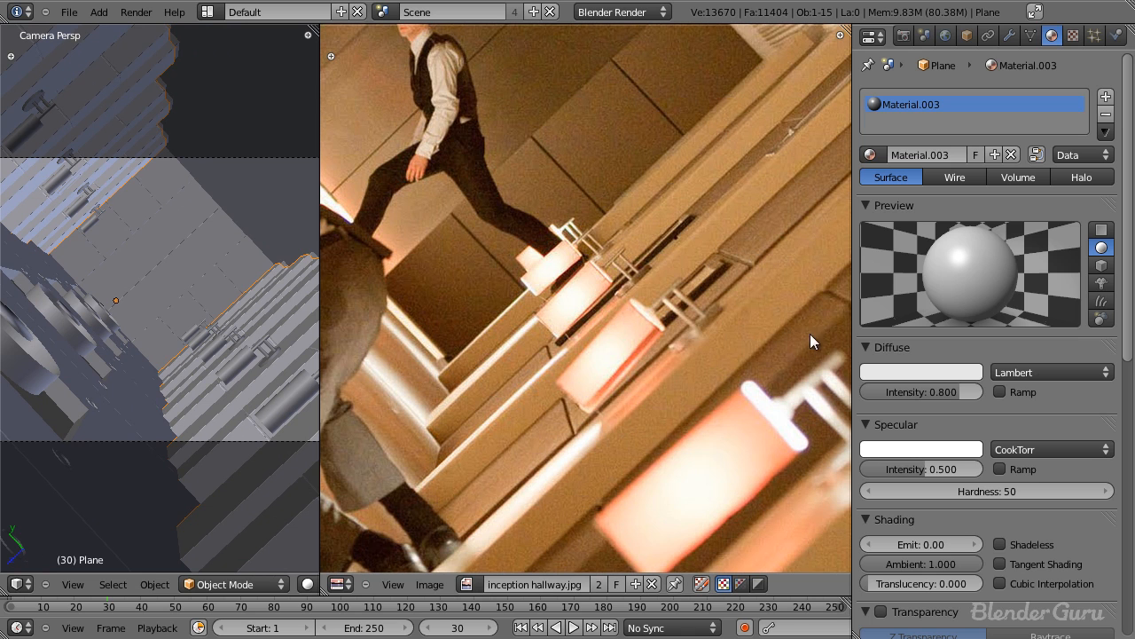
{"action": "left_click", "coordinate": [940, 372]}
{"action": "left_click_drag", "start_coordinate": [903, 226], "coordinate": [859, 239]}
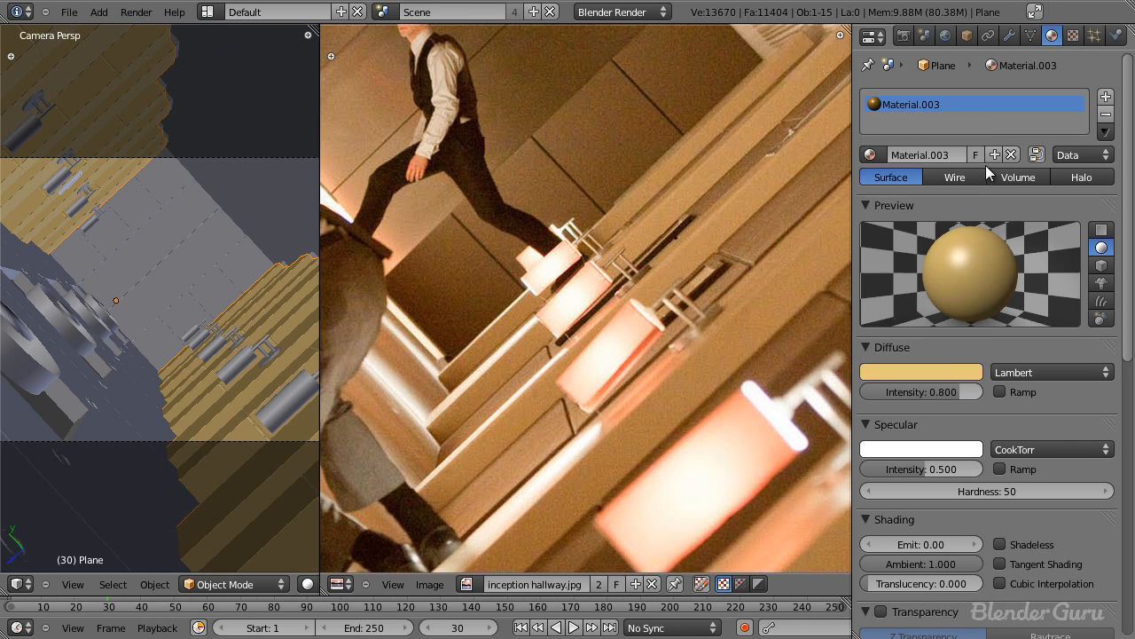
Darken the wall material's diffuse colour to a brown of R 0.296, G 0.202, B 0.116.
{"action": "left_click", "coordinate": [944, 367]}
{"action": "left_click", "coordinate": [970, 185]}
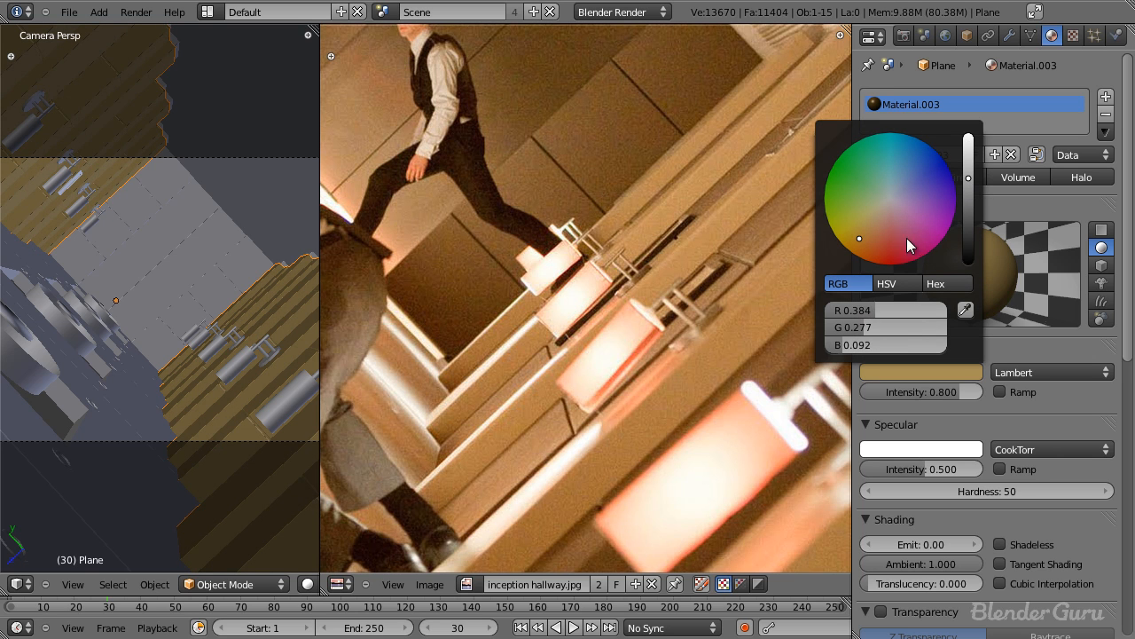
{"action": "left_click_drag", "start_coordinate": [875, 229], "coordinate": [871, 233]}
{"action": "left_click_drag", "start_coordinate": [969, 181], "coordinate": [968, 187]}
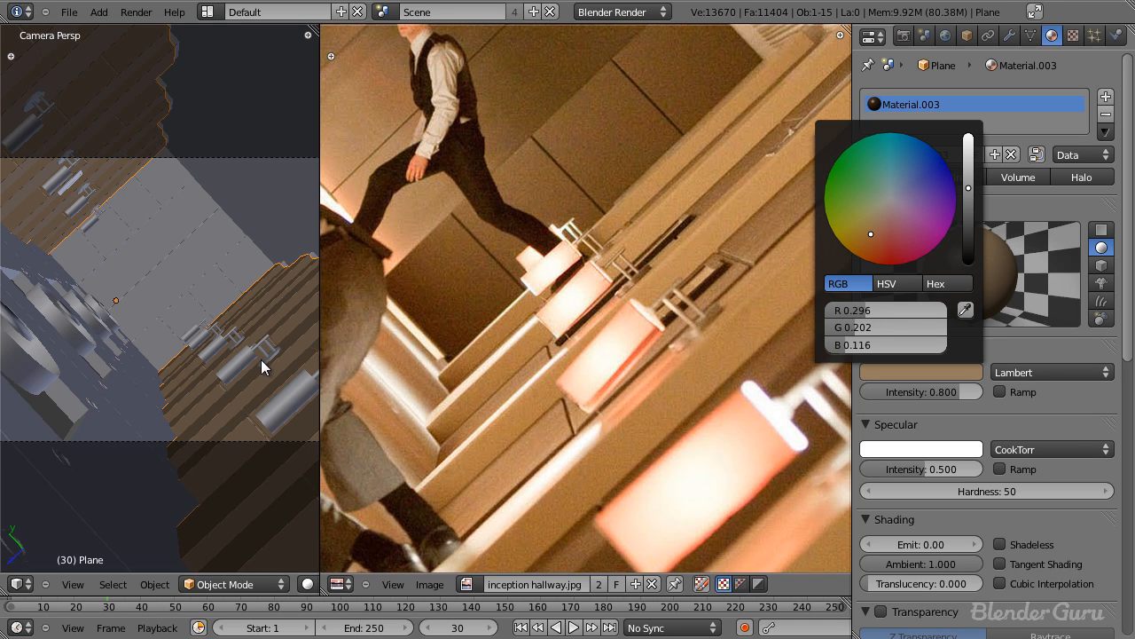
{"action": "scroll", "coordinate": [261, 360], "scroll_direction": "down", "scroll_amount": 2}
{"action": "scroll", "coordinate": [261, 360], "scroll_direction": "up", "scroll_amount": 3}
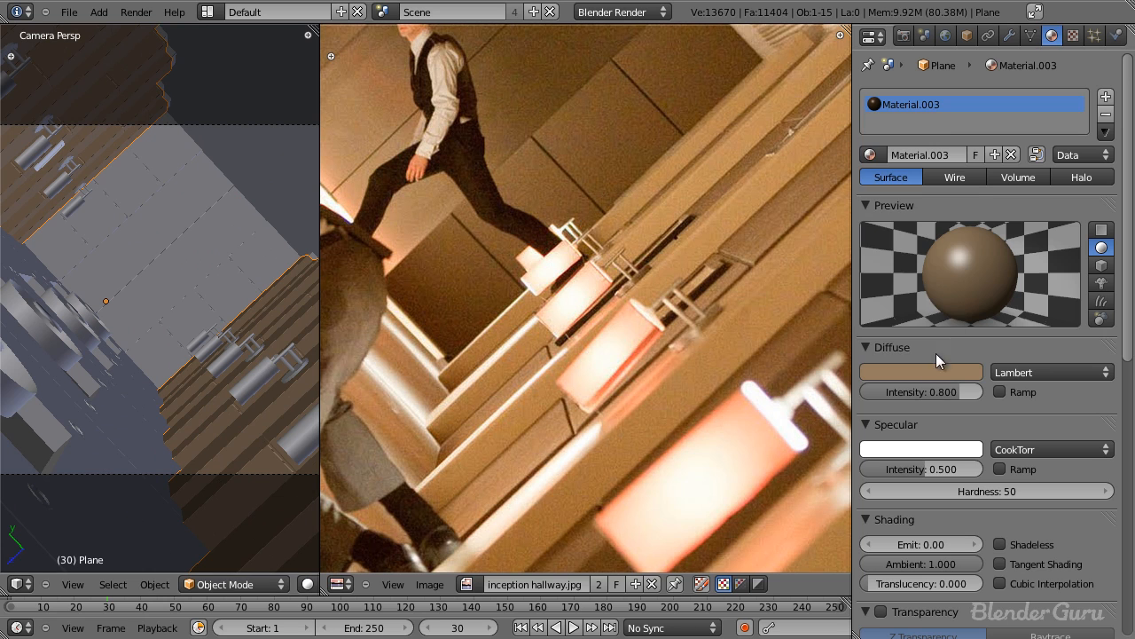
Brighten the diffuse colour to a lighter brown and set the specular intensity to 0.174.
{"action": "left_click", "coordinate": [938, 371]}
{"action": "left_click_drag", "start_coordinate": [971, 191], "coordinate": [971, 179]}
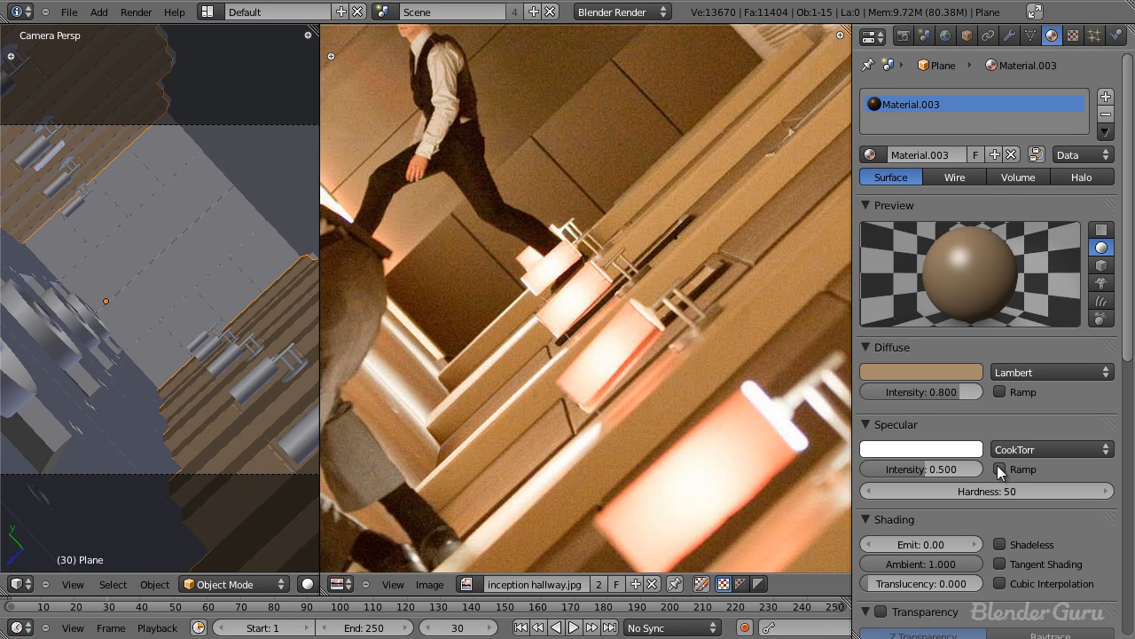
{"action": "left_click_drag", "start_coordinate": [950, 468], "coordinate": [917, 468]}
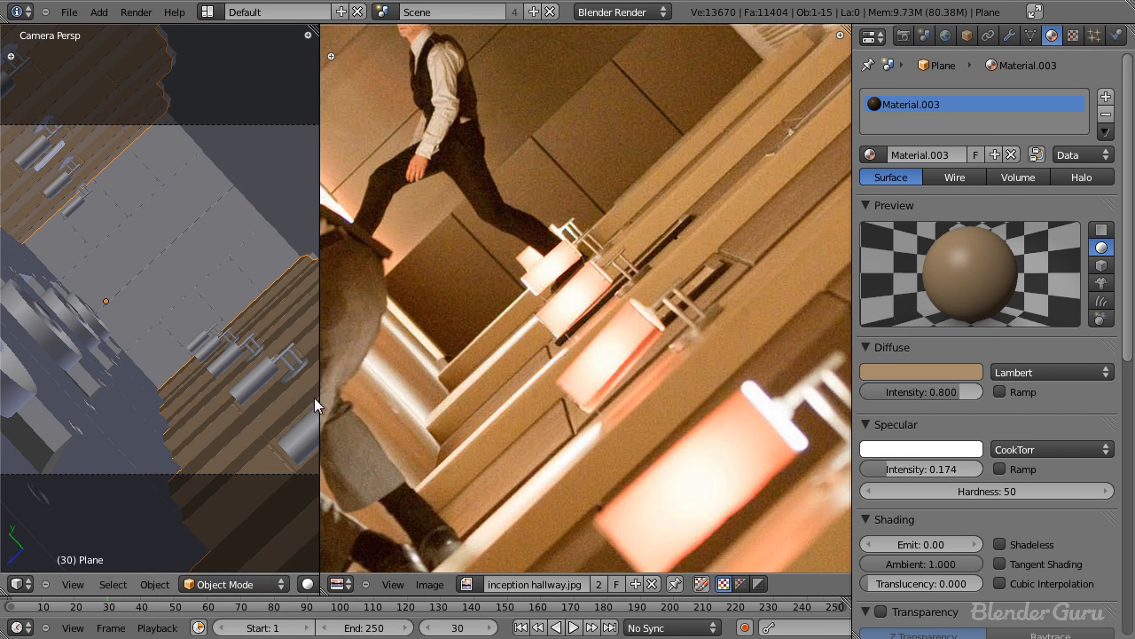
Add a second material slot to the side wall panels and make its material an independent copy of the brown one.
{"action": "scroll", "coordinate": [239, 433], "scroll_direction": "up", "scroll_amount": 1}
{"action": "middle_click_drag", "start_coordinate": [239, 433], "coordinate": [87, 316], "text": "shift"}
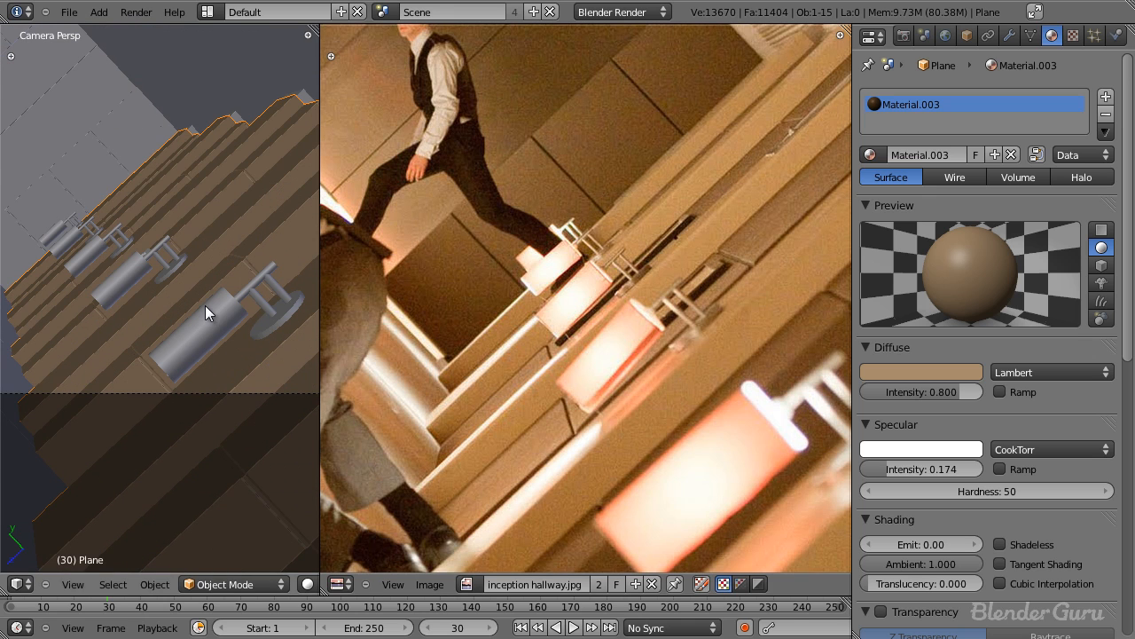
{"action": "left_click", "coordinate": [1105, 98]}
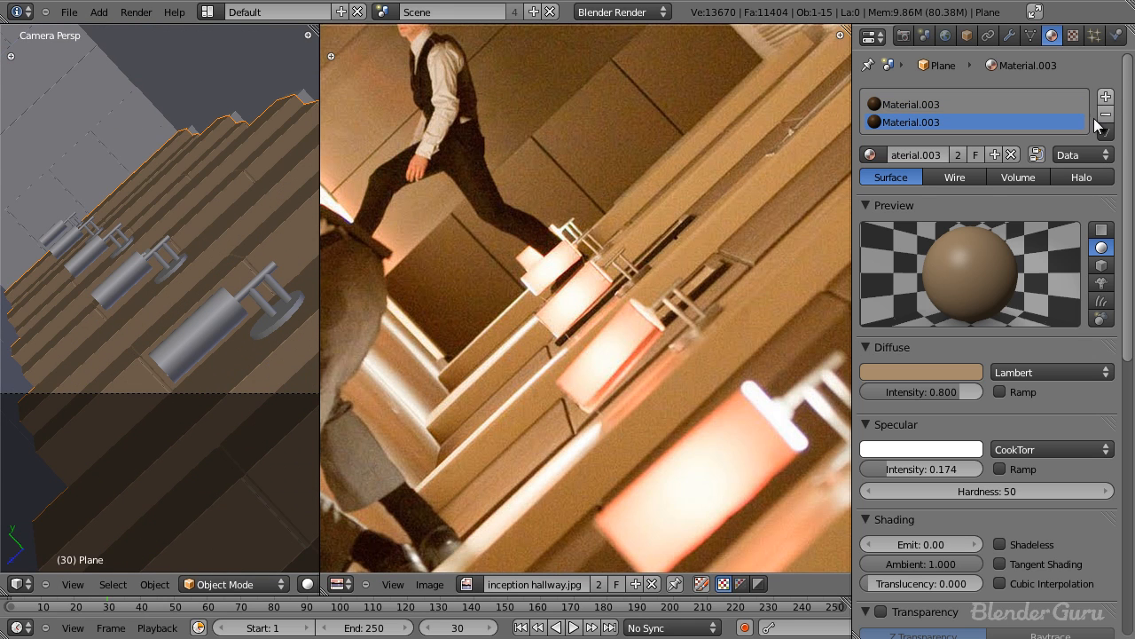
{"action": "left_click", "coordinate": [957, 154]}
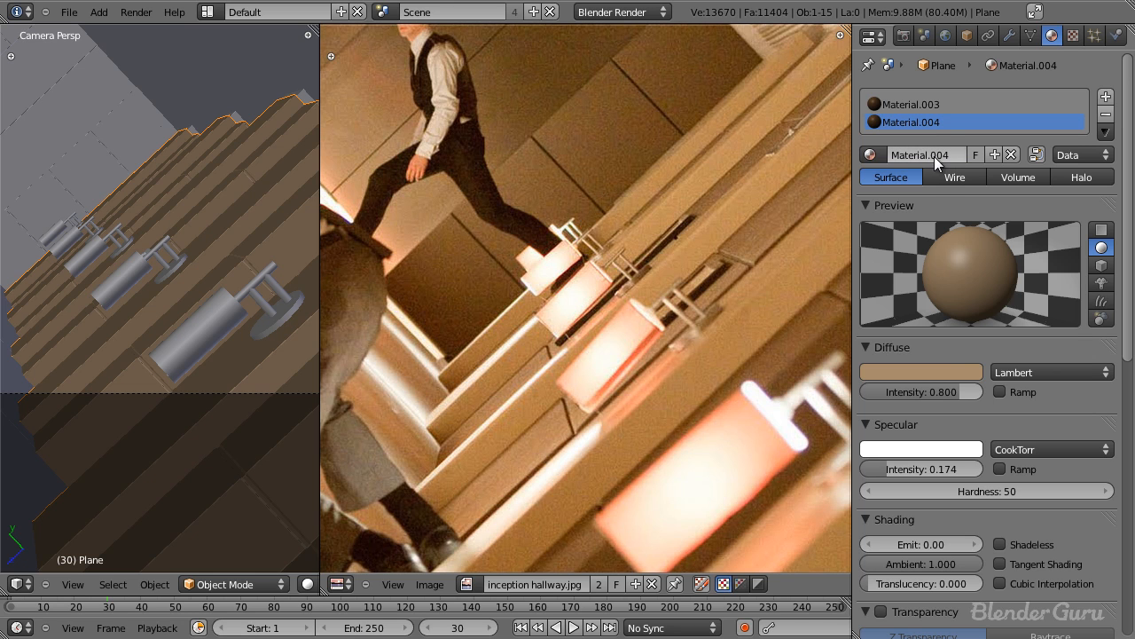
Change the second wall material's diffuse colour to a light yellowish beige matching the reference image's protruding panels.
{"action": "left_click", "coordinate": [927, 372]}
{"action": "left_click_drag", "start_coordinate": [968, 178], "coordinate": [968, 163]}
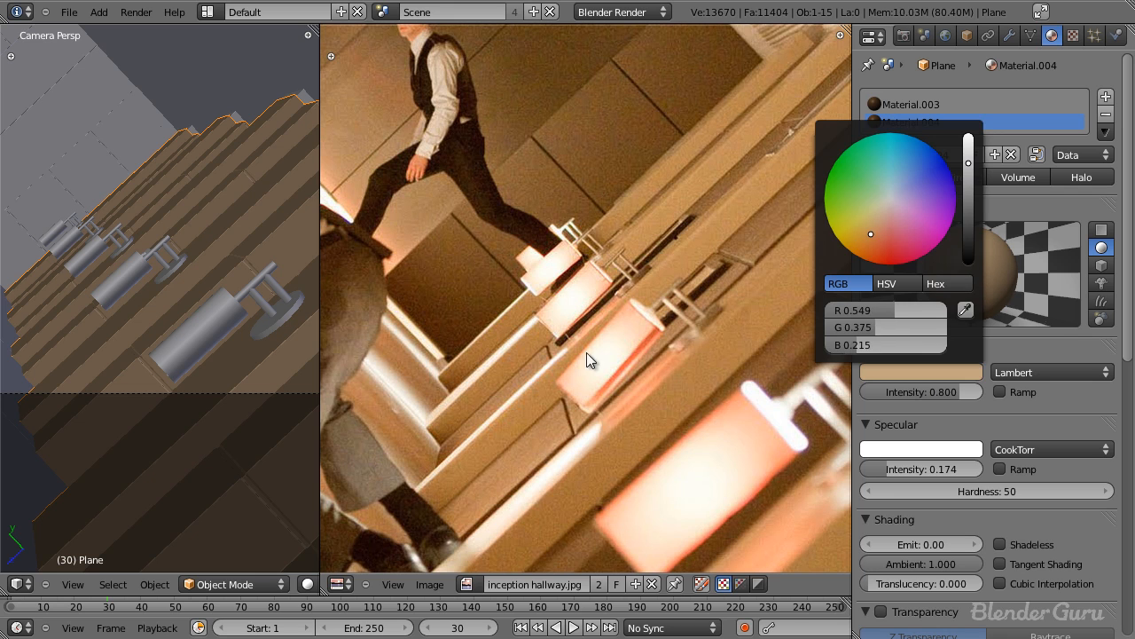
{"action": "left_click", "coordinate": [943, 372]}
{"action": "left_click", "coordinate": [875, 220]}
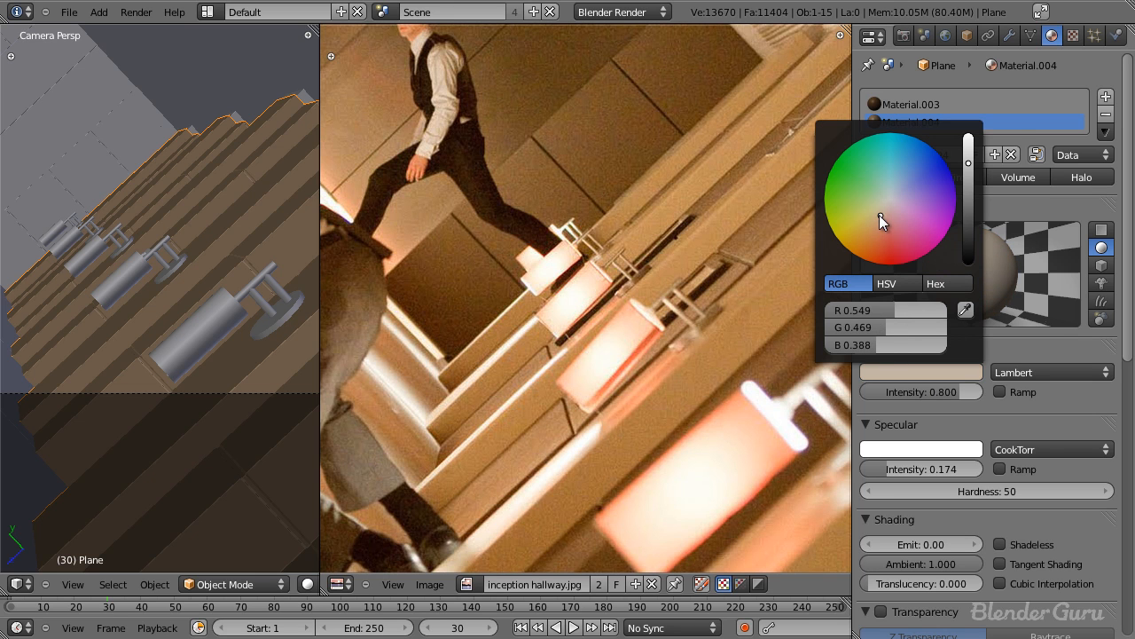
{"action": "left_click_drag", "start_coordinate": [883, 344], "coordinate": [877, 339]}
{"action": "left_click_drag", "start_coordinate": [967, 163], "coordinate": [973, 155]}
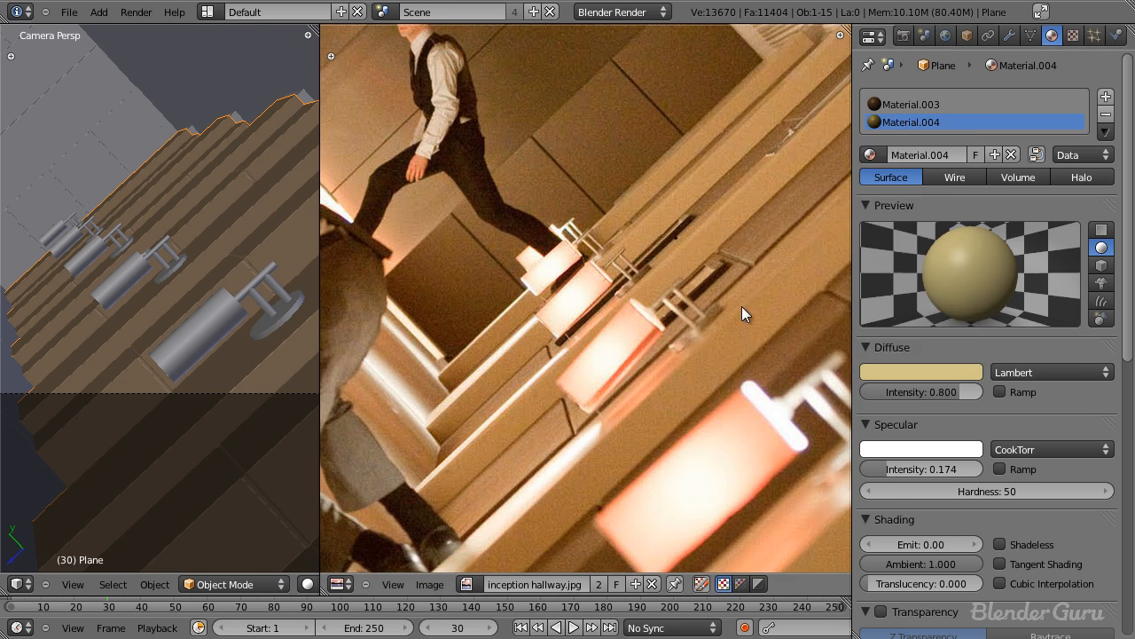
Set the specular intensity of both wall materials to 0 and leave the beige material's slot active.
{"action": "left_click_drag", "start_coordinate": [956, 469], "coordinate": [841, 460]}
{"action": "left_click", "coordinate": [936, 104]}
{"action": "left_click_drag", "start_coordinate": [944, 459], "coordinate": [843, 460]}
{"action": "left_click", "coordinate": [968, 122]}
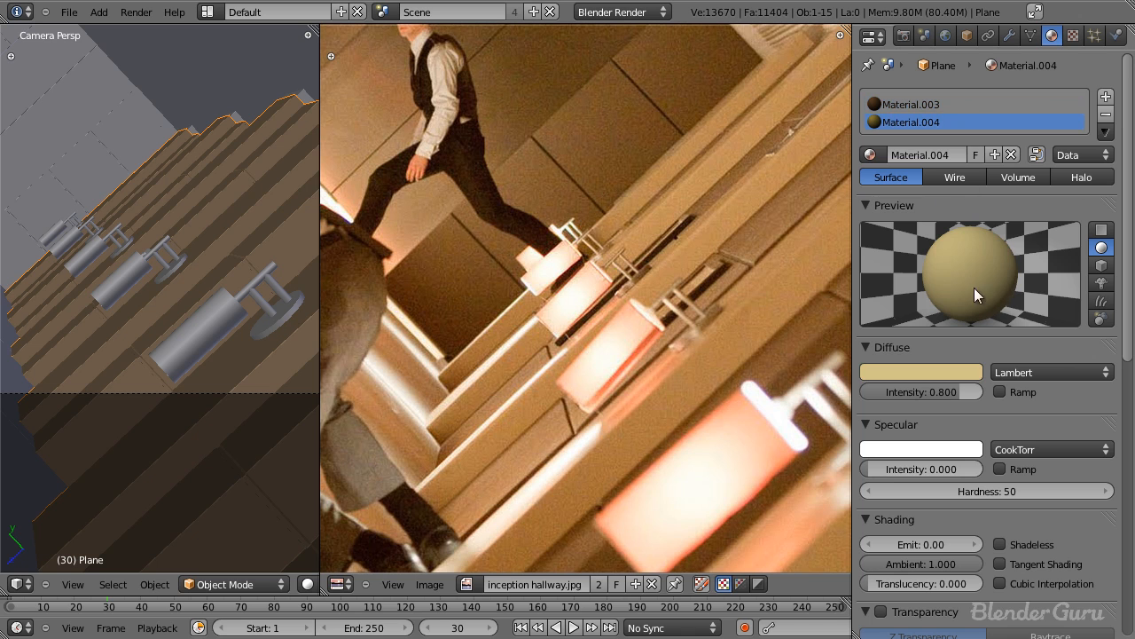
Maximize the 3D view and enter Edit Mode on the side wall panels.
{"action": "scroll", "coordinate": [497, 288], "scroll_direction": "down", "scroll_amount": 2}
{"action": "scroll", "coordinate": [251, 296], "scroll_direction": "down", "scroll_amount": 4}
{"action": "middle_click_drag", "start_coordinate": [221, 288], "coordinate": [267, 276], "text": "shift"}
{"action": "scroll", "coordinate": [152, 229], "scroll_direction": "up", "scroll_amount": 3}
{"action": "key", "text": "ctrl+Up"}
{"action": "scroll", "coordinate": [270, 280], "scroll_direction": "down", "scroll_amount": 5}
{"action": "middle_click_drag", "start_coordinate": [324, 308], "coordinate": [469, 300], "text": "shift"}
{"action": "scroll", "coordinate": [612, 293], "scroll_direction": "up", "scroll_amount": 1}
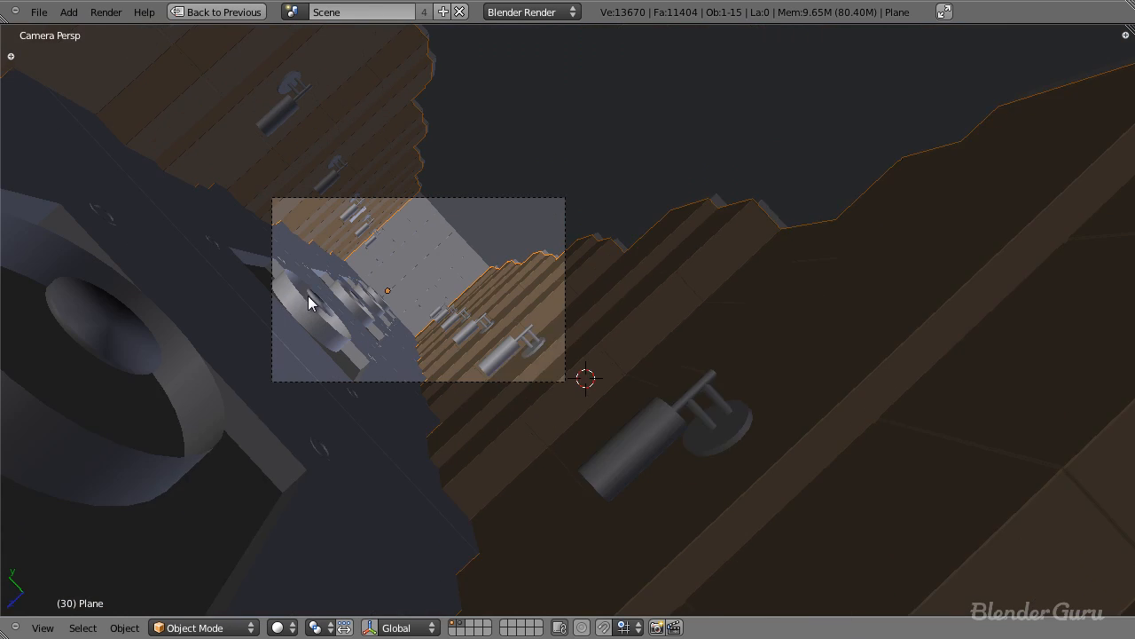
{"action": "scroll", "coordinate": [621, 313], "scroll_direction": "up", "scroll_amount": 4}
{"action": "key", "text": "Tab"}
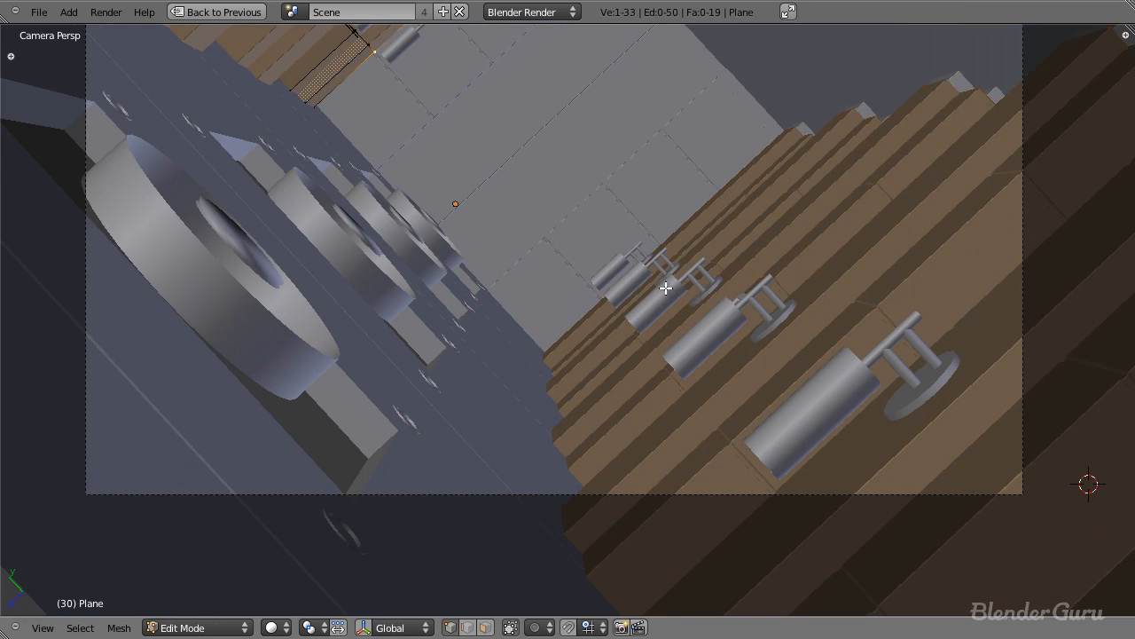
Select all geometry linked to the selected vertex on the side wall panel beside the wall lamp.
{"action": "scroll", "coordinate": [657, 293], "scroll_direction": "down", "scroll_amount": 4}
{"action": "scroll", "coordinate": [512, 218], "scroll_direction": "up", "scroll_amount": 2}
{"action": "key", "text": "KP_Decimal"}
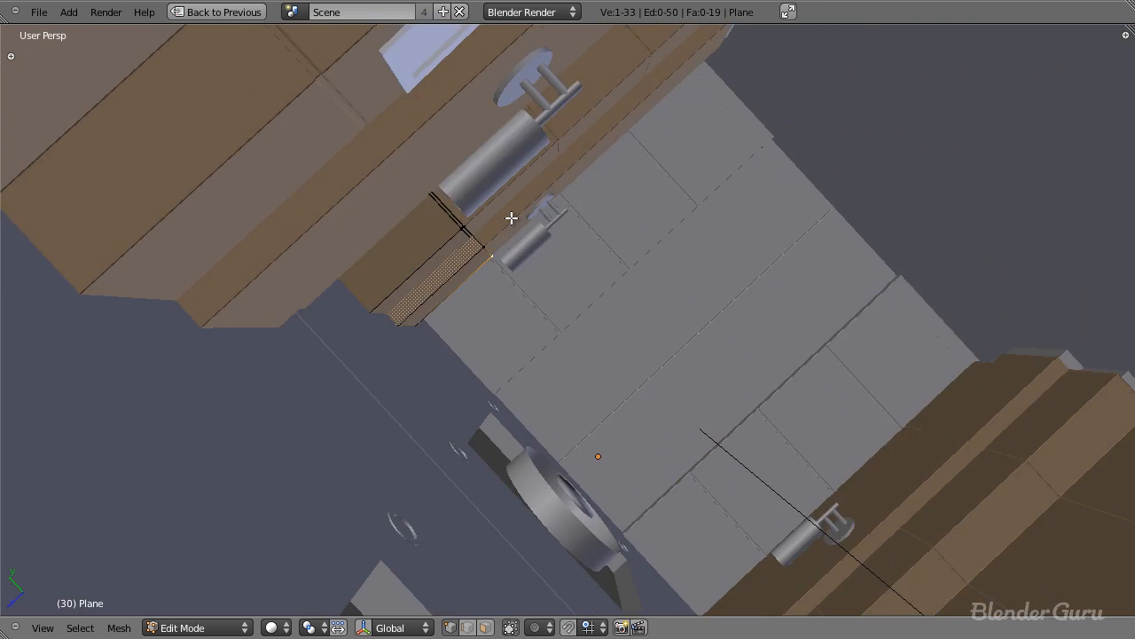
{"action": "scroll", "coordinate": [532, 257], "scroll_direction": "down", "scroll_amount": 3}
{"action": "middle_click_drag", "start_coordinate": [559, 281], "coordinate": [545, 363]}
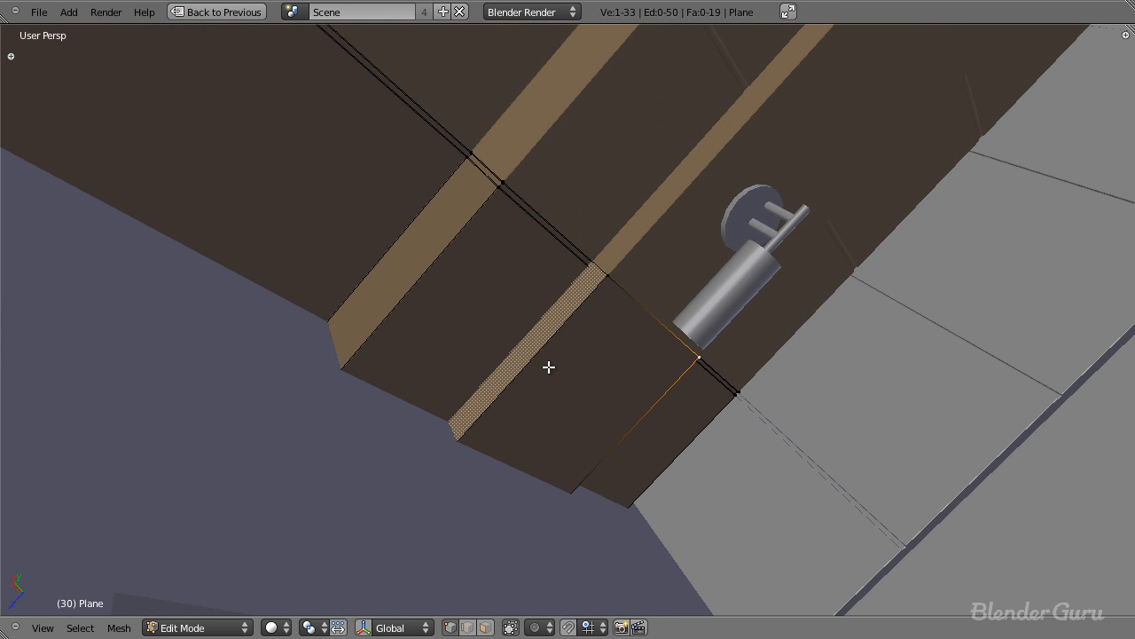
{"action": "key", "text": "ctrl+l"}
{"action": "middle_click_drag", "start_coordinate": [595, 328], "coordinate": [671, 306]}
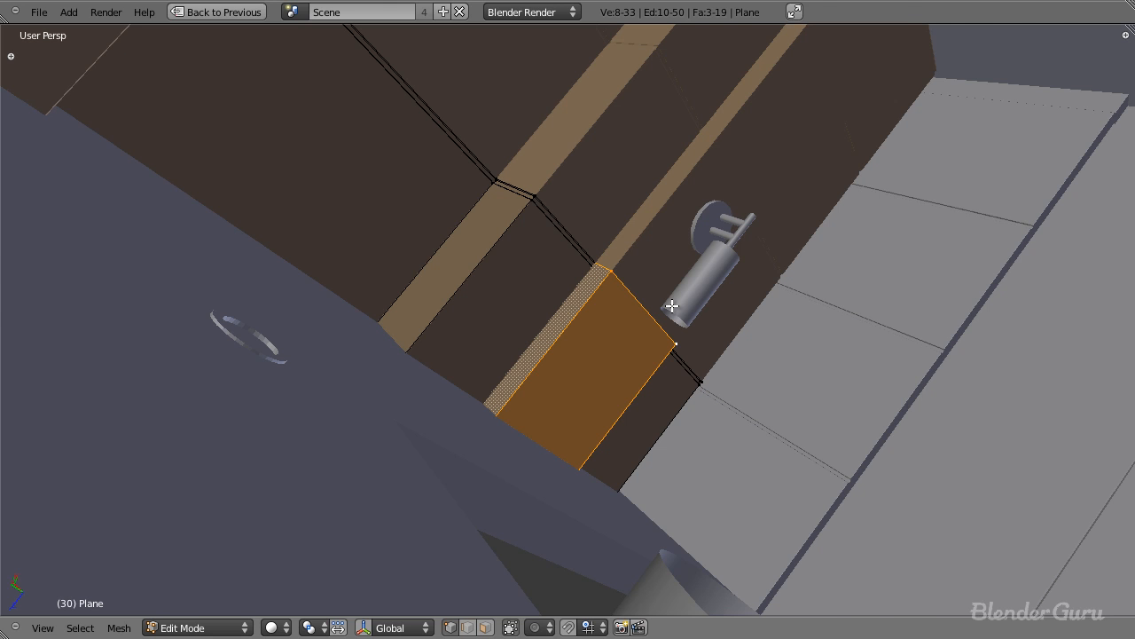
Restore the full layout, widen the 3D view and assign the beige material to the selected protruding panel beside the wall lamp.
{"action": "key", "text": "shift+space"}
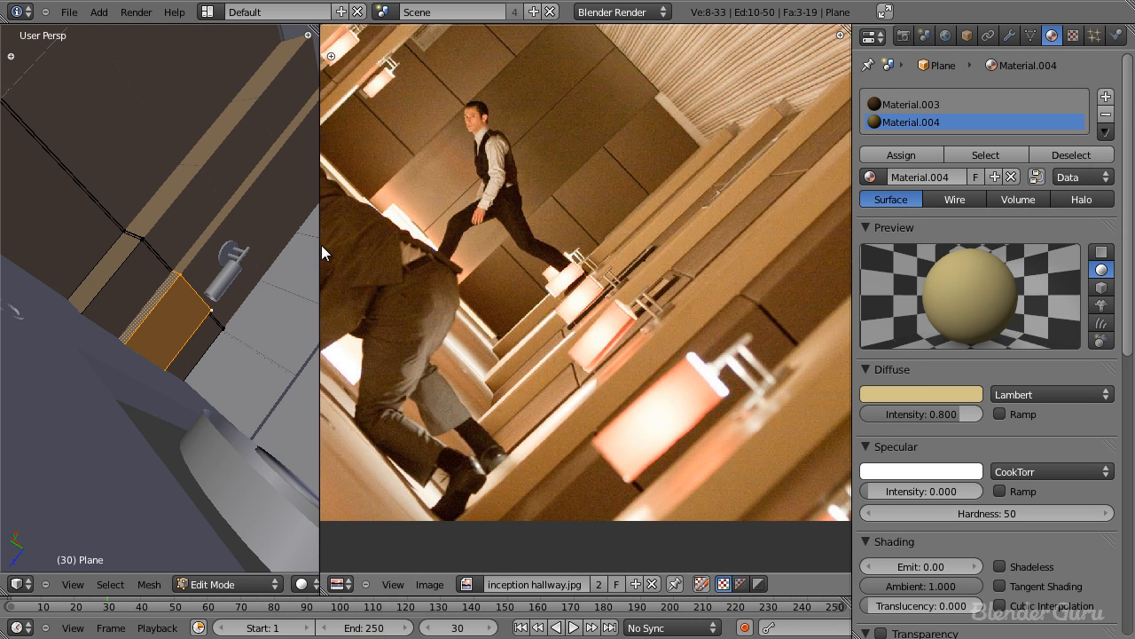
{"action": "left_click_drag", "start_coordinate": [321, 244], "coordinate": [674, 245]}
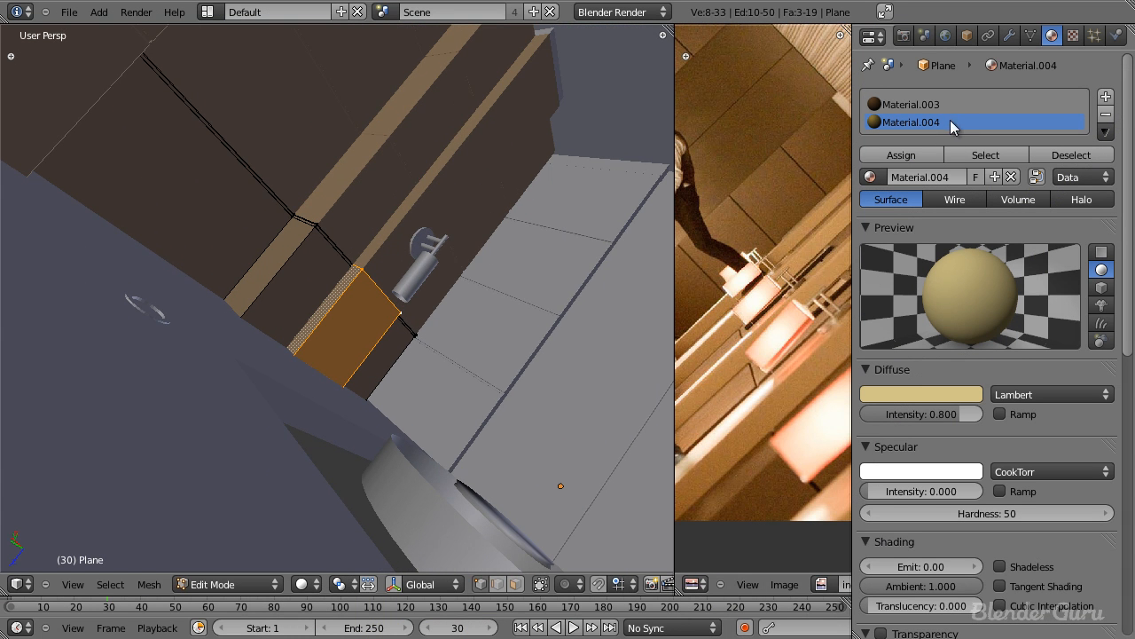
{"action": "left_click", "coordinate": [920, 154]}
{"action": "key", "text": "Tab"}
Select the narrow groove face loop running across the side wall panels in Edit Mode.
{"action": "mouse_move", "coordinate": [416, 387]}
{"action": "middle_mouse_down"}
{"action": "mouse_move", "coordinate": [451, 388]}
{"action": "mouse_move", "coordinate": [375, 380]}
{"action": "mouse_move", "coordinate": [439, 395]}
{"action": "mouse_move", "coordinate": [345, 427]}
{"action": "mouse_move", "coordinate": [370, 421]}
{"action": "mouse_move", "coordinate": [395, 366]}
{"action": "mouse_move", "coordinate": [381, 352]}
{"action": "mouse_move", "coordinate": [471, 357]}
{"action": "mouse_move", "coordinate": [410, 254]}
{"action": "mouse_move", "coordinate": [419, 281]}
{"action": "mouse_move", "coordinate": [380, 312]}
{"action": "mouse_move", "coordinate": [312, 302]}
{"action": "mouse_move", "coordinate": [461, 399]}
{"action": "mouse_move", "coordinate": [423, 363]}
{"action": "mouse_move", "coordinate": [509, 287]}
{"action": "mouse_move", "coordinate": [509, 314]}
{"action": "mouse_move", "coordinate": [438, 360]}
{"action": "middle_mouse_up"}
{"action": "key", "text": "Tab"}
{"action": "scroll", "coordinate": [312, 302], "scroll_direction": "up", "scroll_amount": 2}
{"action": "right_click", "coordinate": [499, 280], "text": "alt"}
{"action": "right_click", "coordinate": [499, 277], "text": "alt+shift"}
{"action": "key", "text": "z"}
{"action": "key", "text": "z"}
{"action": "scroll", "coordinate": [434, 363], "scroll_direction": "down", "scroll_amount": 4}
{"action": "key", "text": "z"}
{"action": "scroll", "coordinate": [433, 364], "scroll_direction": "up", "scroll_amount": 5}
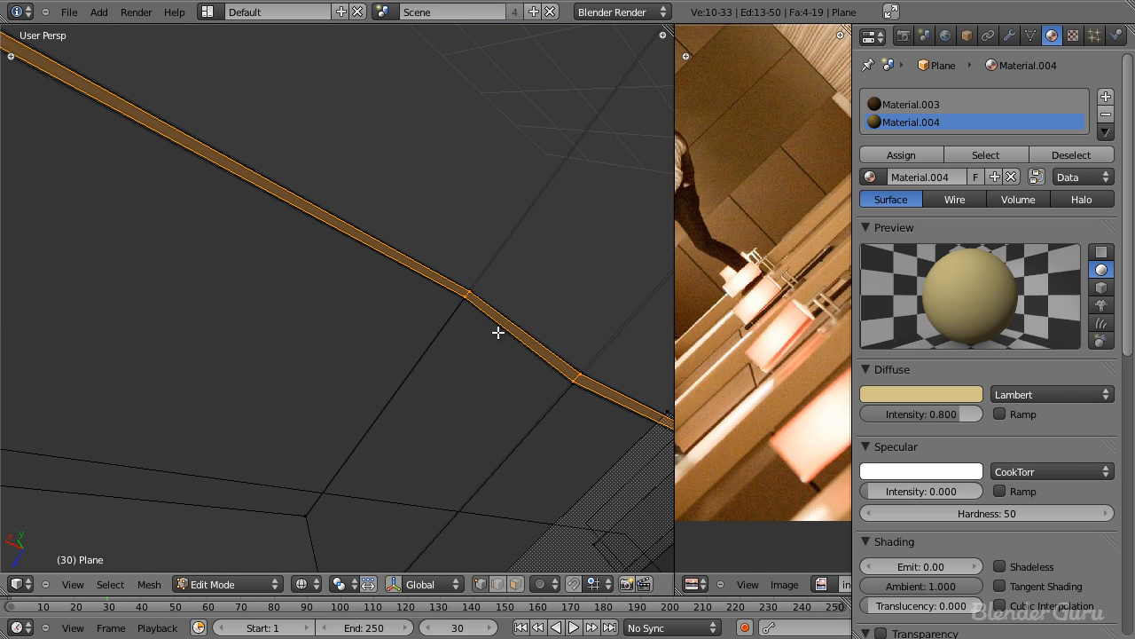
{"action": "right_click", "coordinate": [434, 279], "text": "alt"}
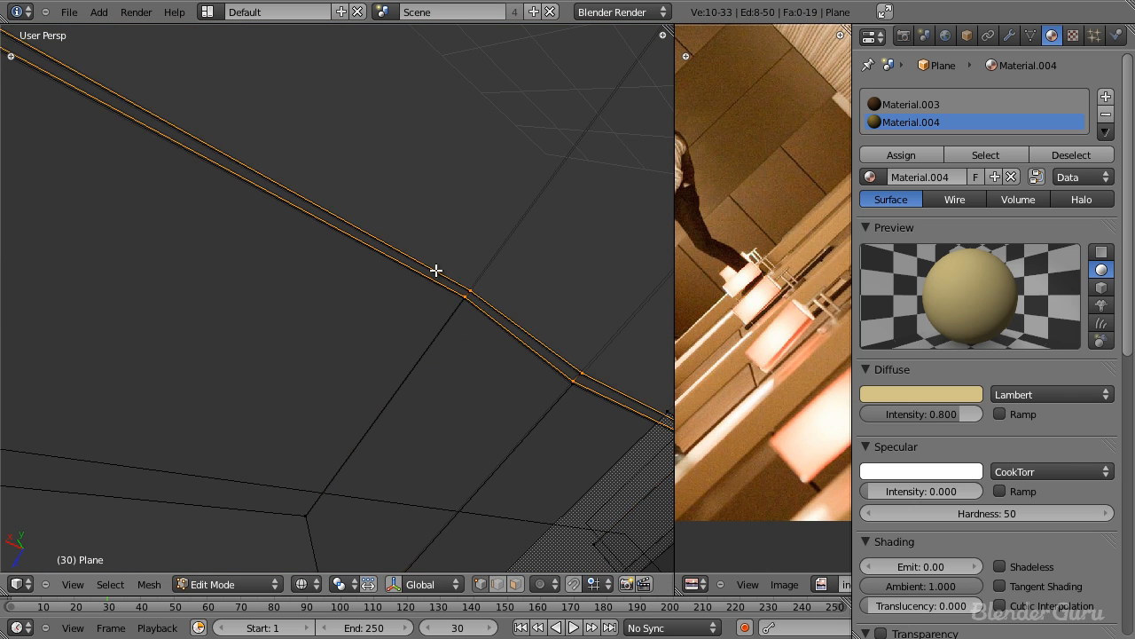
{"action": "right_click", "coordinate": [433, 275], "text": "alt+shift"}
{"action": "scroll", "coordinate": [459, 308], "scroll_direction": "down", "scroll_amount": 4}
{"action": "key", "text": "z"}
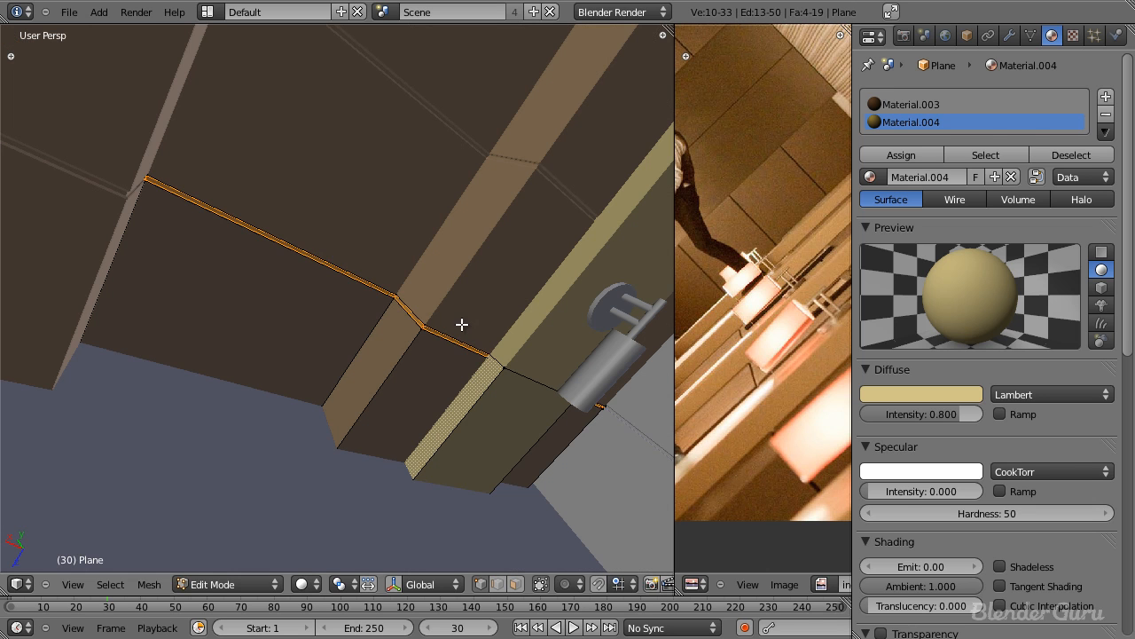
Add a third material with a very dark brown diffuse colour and assign it to the selected groove faces.
{"action": "left_click", "coordinate": [1106, 96]}
{"action": "left_click", "coordinate": [958, 188]}
{"action": "left_click", "coordinate": [924, 401]}
{"action": "left_click", "coordinate": [881, 274]}
{"action": "left_click_drag", "start_coordinate": [967, 217], "coordinate": [977, 275]}
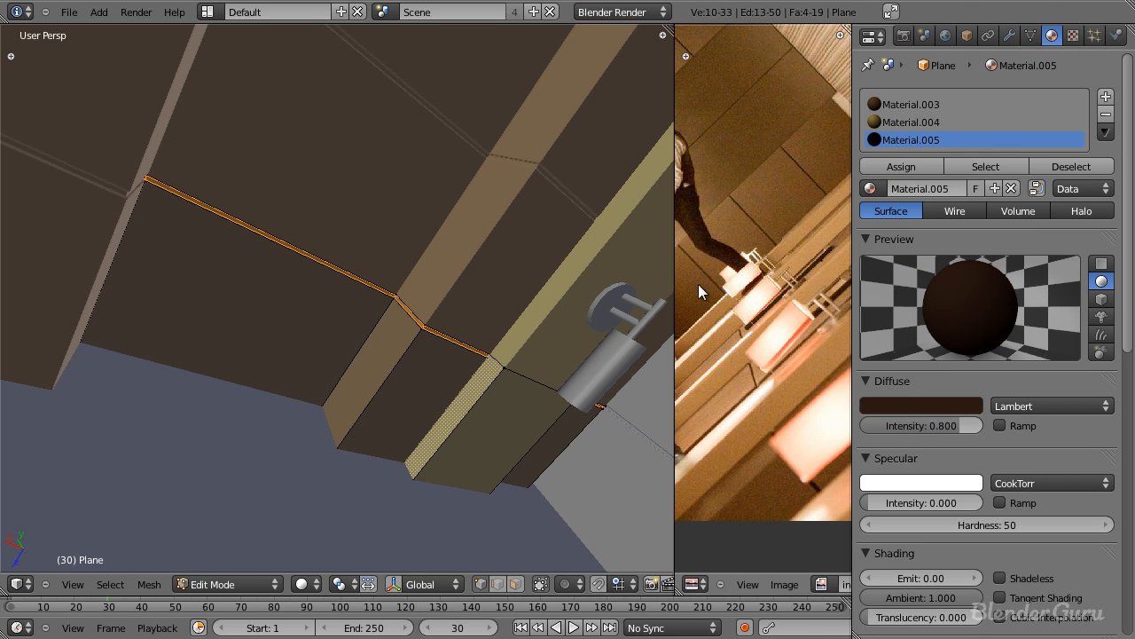
{"action": "left_click", "coordinate": [928, 167]}
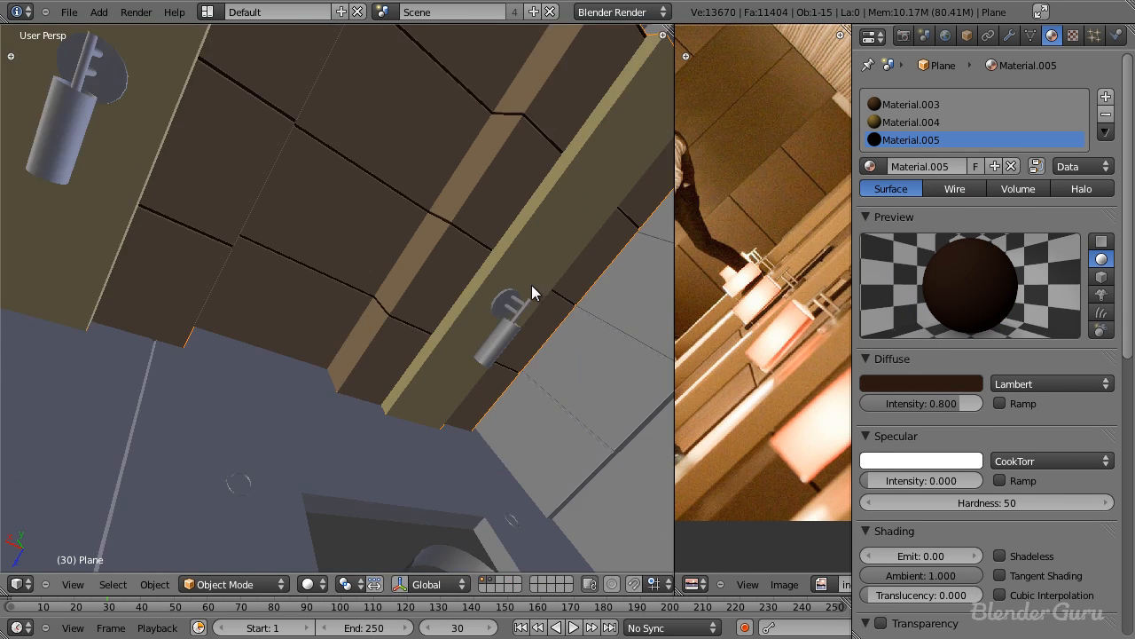
From the camera view, change Material.004's diffuse colour to a paler, less saturated beige.
{"action": "middle_click_drag", "start_coordinate": [531, 285], "coordinate": [423, 360]}
{"action": "key", "text": "KP_0"}
{"action": "scroll", "coordinate": [518, 338], "scroll_direction": "up", "scroll_amount": 3}
{"action": "middle_click_drag", "start_coordinate": [518, 338], "coordinate": [350, 365], "text": "shift"}
{"action": "scroll", "coordinate": [503, 272], "scroll_direction": "up", "scroll_amount": 1}
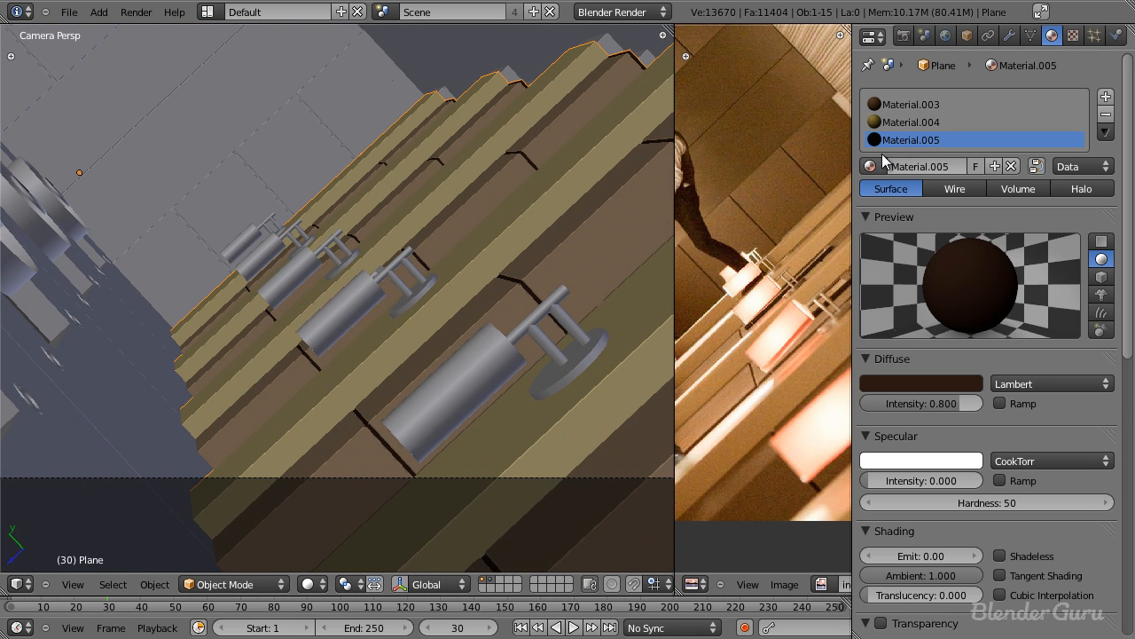
{"action": "left_click", "coordinate": [911, 121]}
{"action": "left_click", "coordinate": [922, 384]}
{"action": "left_click", "coordinate": [912, 381]}
{"action": "left_click_drag", "start_coordinate": [894, 237], "coordinate": [869, 228]}
Select the outer panels of the hallway's end wall and examine their mesh in wireframe against the side walls.
{"action": "scroll", "coordinate": [793, 351], "scroll_direction": "down", "scroll_amount": 2}
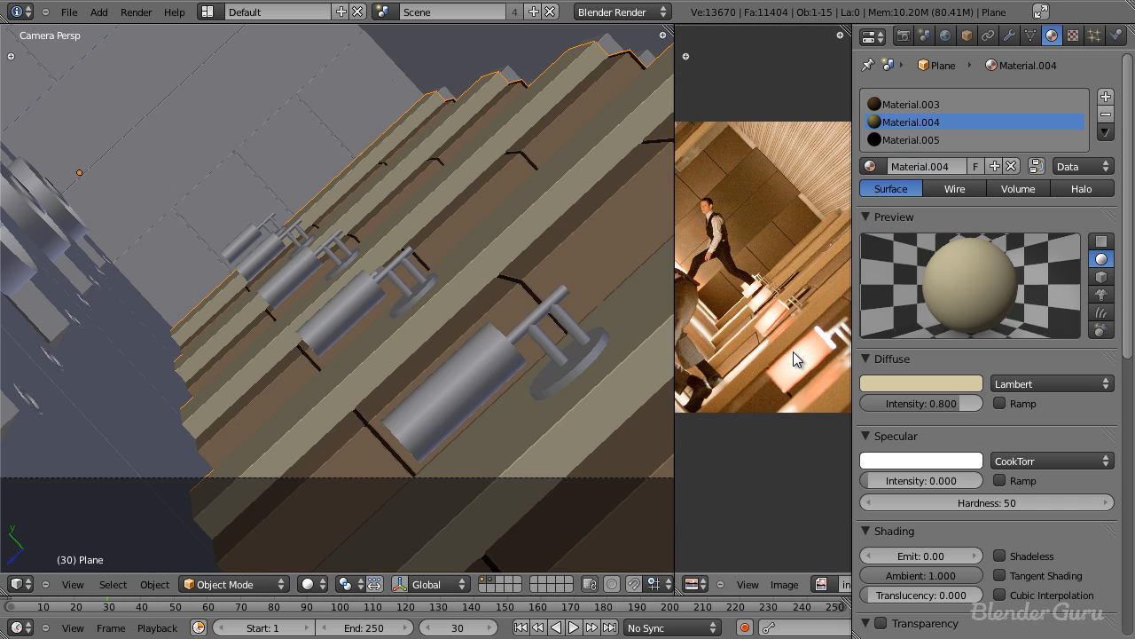
{"action": "scroll", "coordinate": [298, 299], "scroll_direction": "down", "scroll_amount": 2}
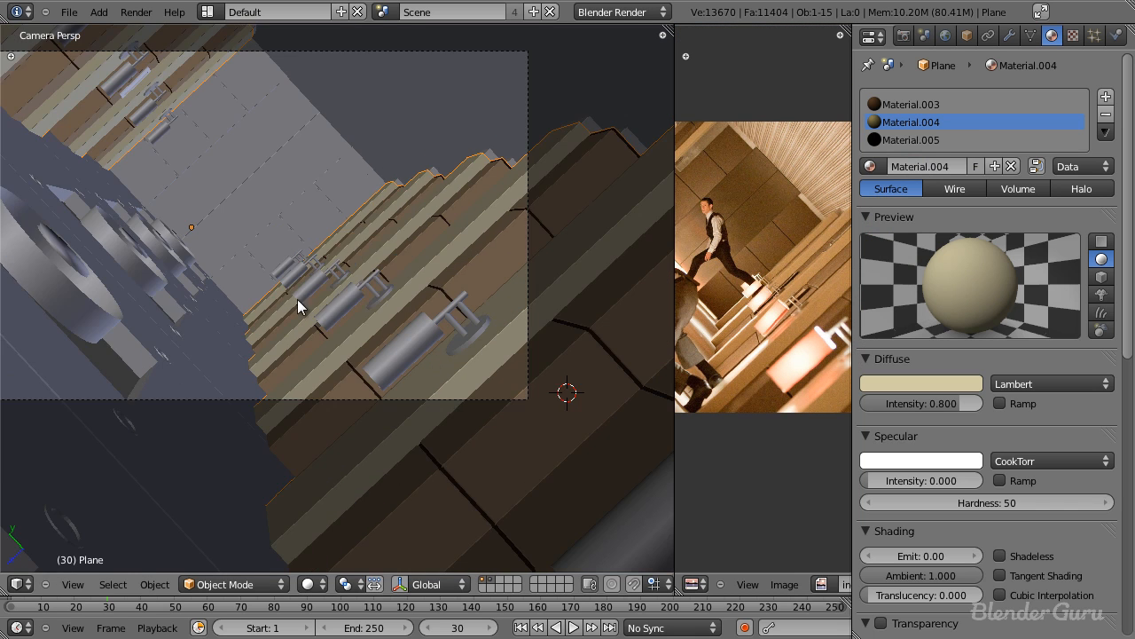
{"action": "middle_click_drag", "start_coordinate": [297, 299], "coordinate": [397, 360], "text": "shift"}
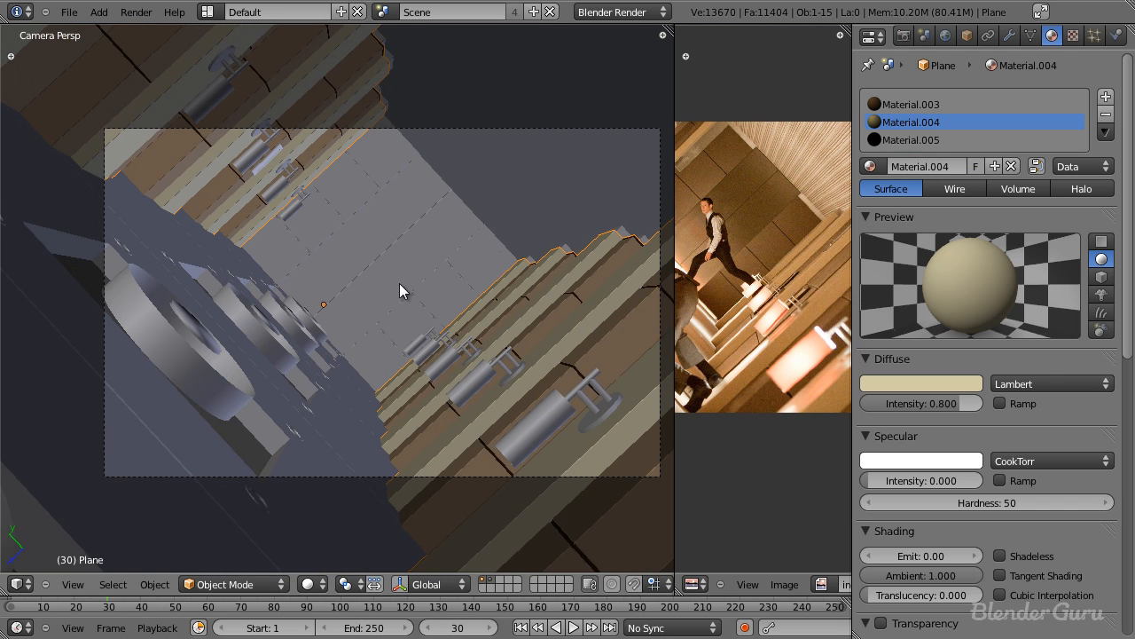
{"action": "right_click", "coordinate": [437, 297]}
{"action": "scroll", "coordinate": [444, 301], "scroll_direction": "up", "scroll_amount": 2}
{"action": "scroll", "coordinate": [448, 305], "scroll_direction": "down", "scroll_amount": 4}
{"action": "scroll", "coordinate": [448, 305], "scroll_direction": "up", "scroll_amount": 6}
{"action": "scroll", "coordinate": [455, 323], "scroll_direction": "down", "scroll_amount": 1}
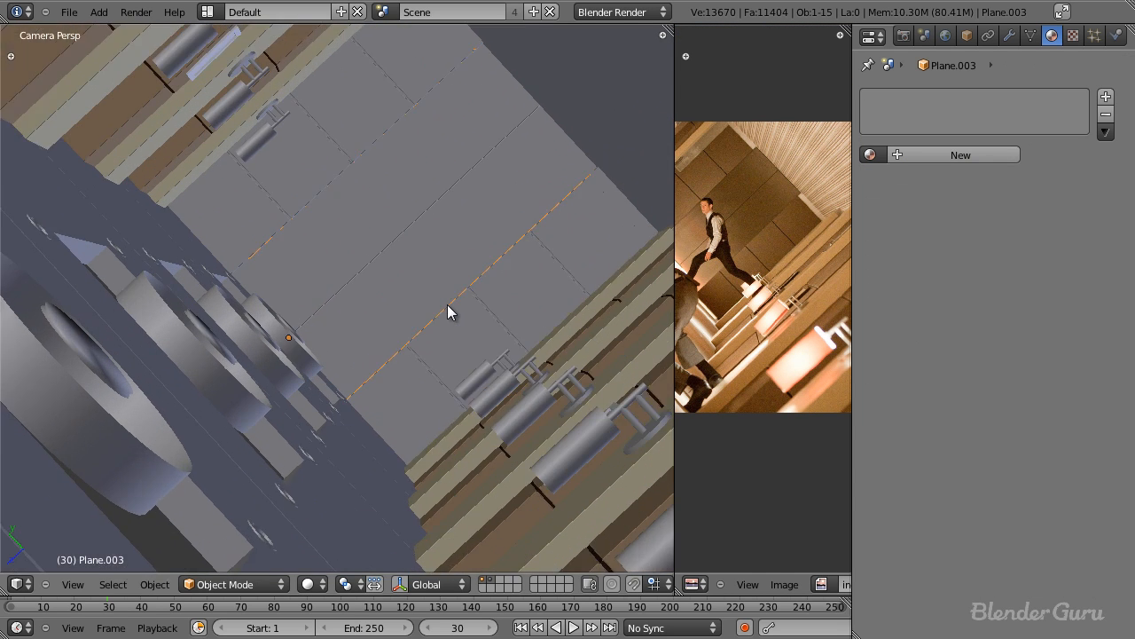
{"action": "scroll", "coordinate": [457, 332], "scroll_direction": "down", "scroll_amount": 1}
{"action": "scroll", "coordinate": [454, 340], "scroll_direction": "up", "scroll_amount": 1}
{"action": "scroll", "coordinate": [454, 339], "scroll_direction": "down", "scroll_amount": 4}
{"action": "key", "text": "z"}
{"action": "scroll", "coordinate": [436, 351], "scroll_direction": "up", "scroll_amount": 3}
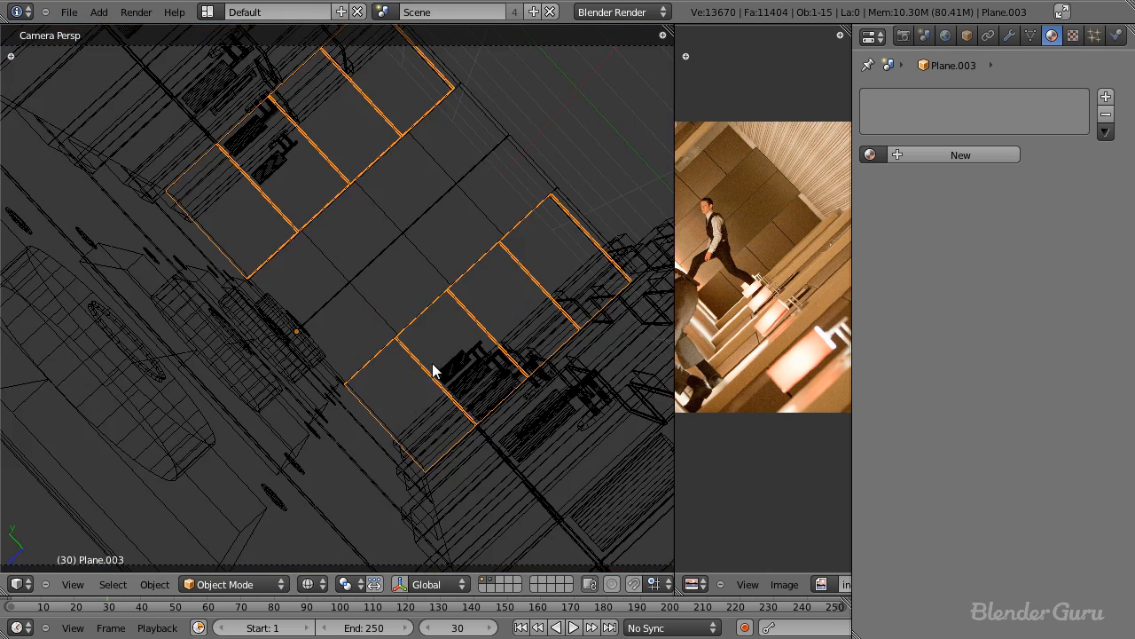
{"action": "key", "text": "z"}
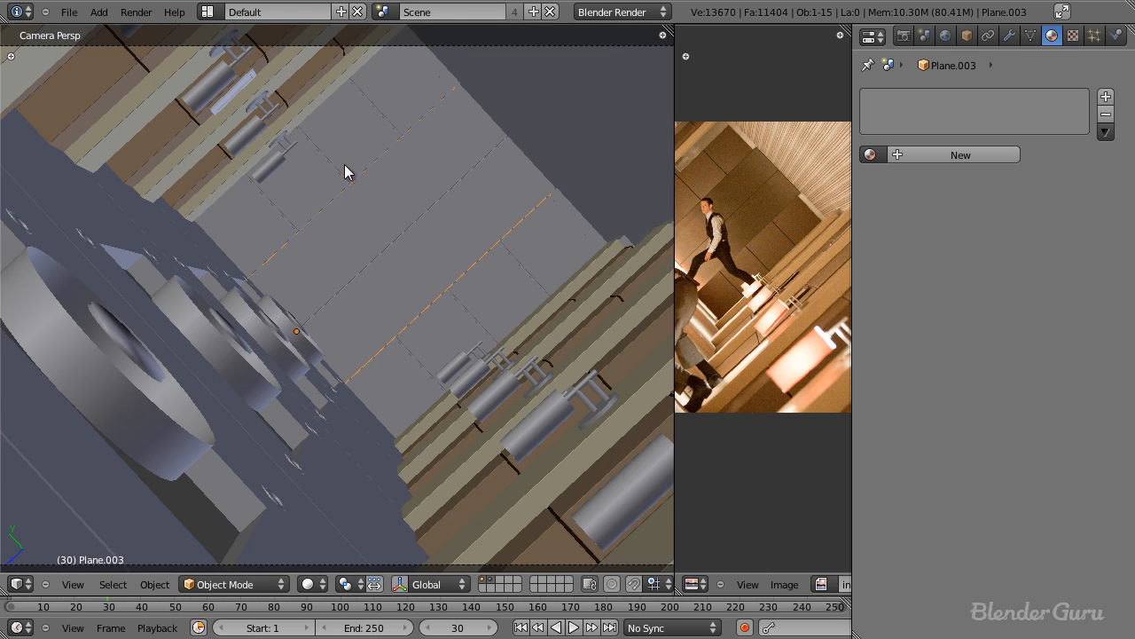
{"action": "key", "text": "z"}
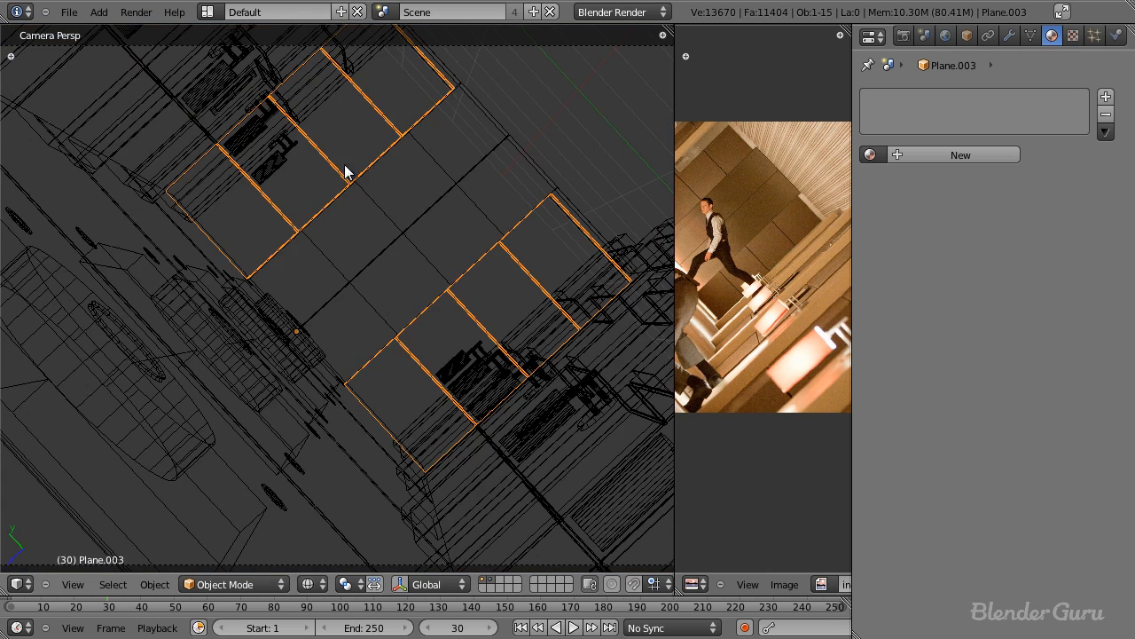
{"action": "key", "text": "z"}
{"action": "middle_click_drag", "start_coordinate": [496, 380], "coordinate": [398, 289], "text": "shift"}
{"action": "scroll", "coordinate": [390, 301], "scroll_direction": "up", "scroll_amount": 3}
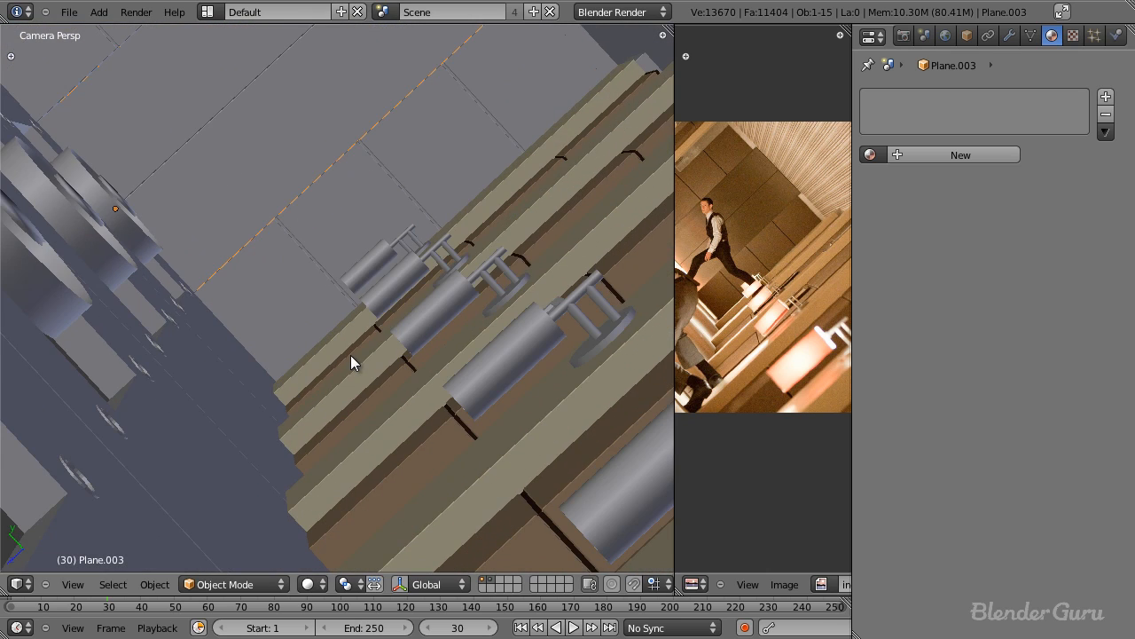
Try to share the side walls' brown material with the end wall's outer panels using Make Local.
{"action": "right_click", "coordinate": [351, 355]}
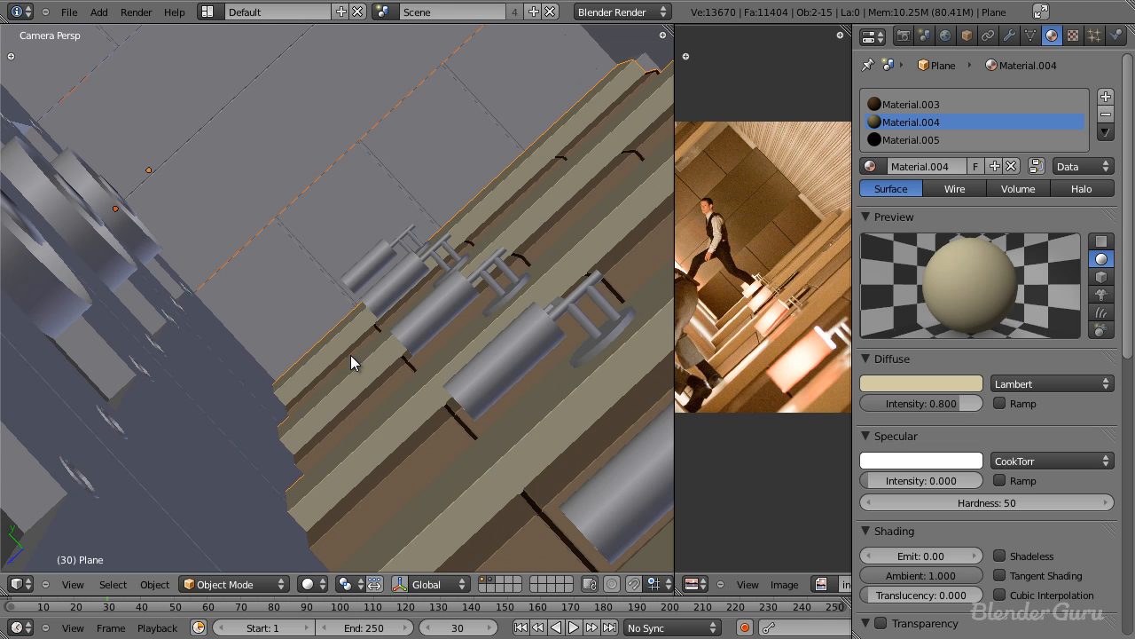
{"action": "left_click", "coordinate": [905, 104]}
{"action": "key", "text": "l"}
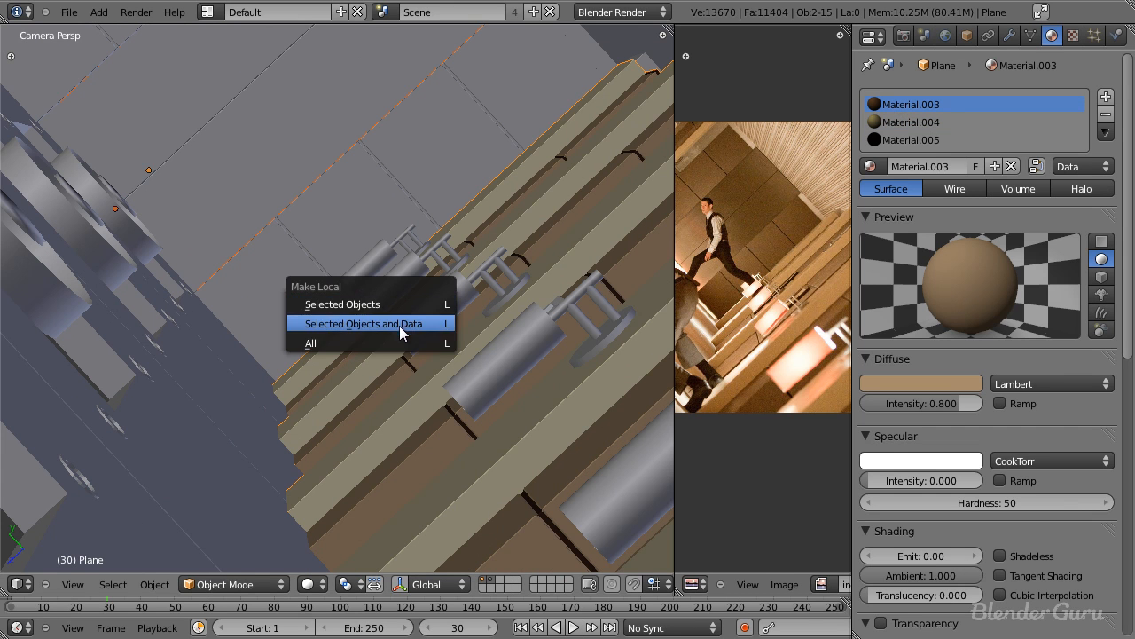
{"action": "right_click", "coordinate": [284, 285]}
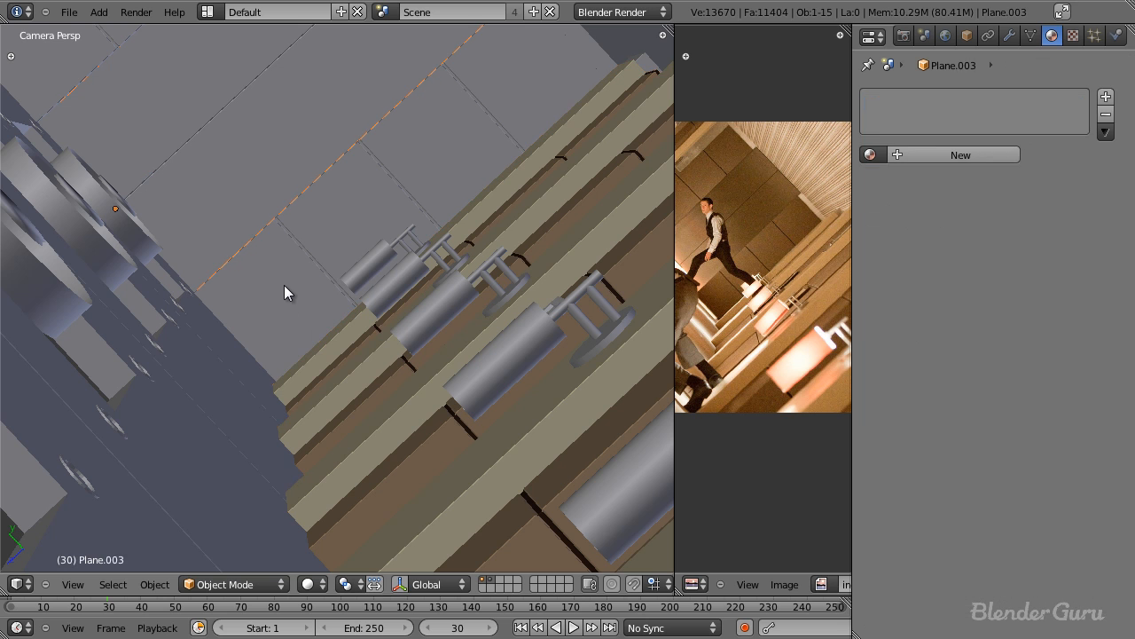
{"action": "right_click", "coordinate": [325, 374], "text": "shift"}
{"action": "key", "text": "l"}
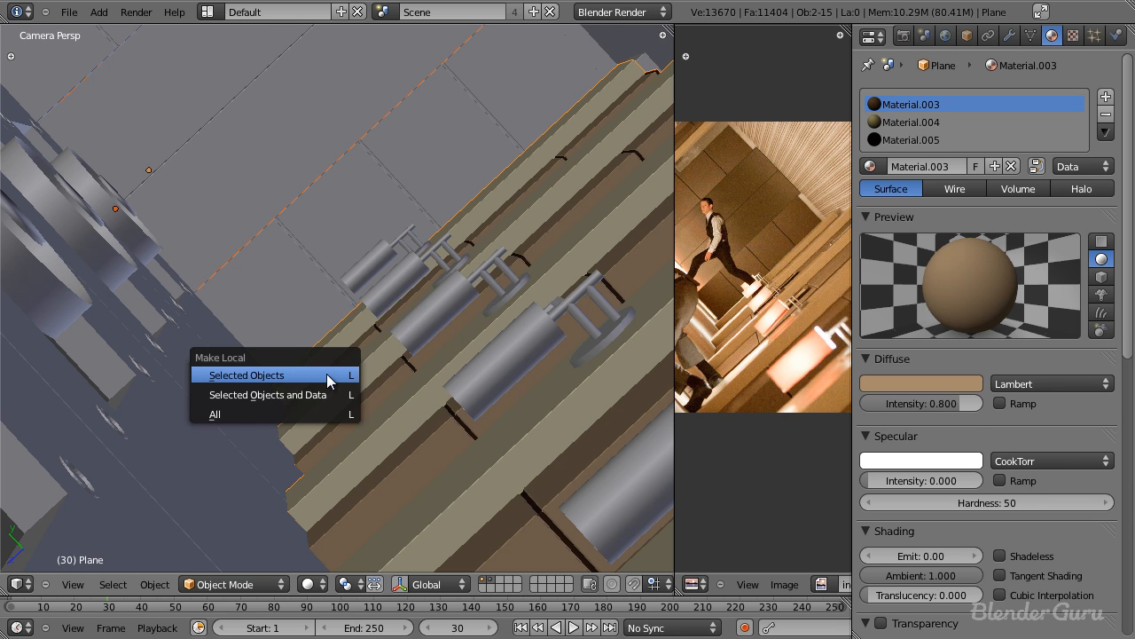
{"action": "left_click", "coordinate": [305, 414]}
{"action": "key", "text": "z"}
{"action": "right_click", "coordinate": [347, 358]}
{"action": "right_click", "coordinate": [347, 358], "text": "shift"}
{"action": "key", "text": "l"}
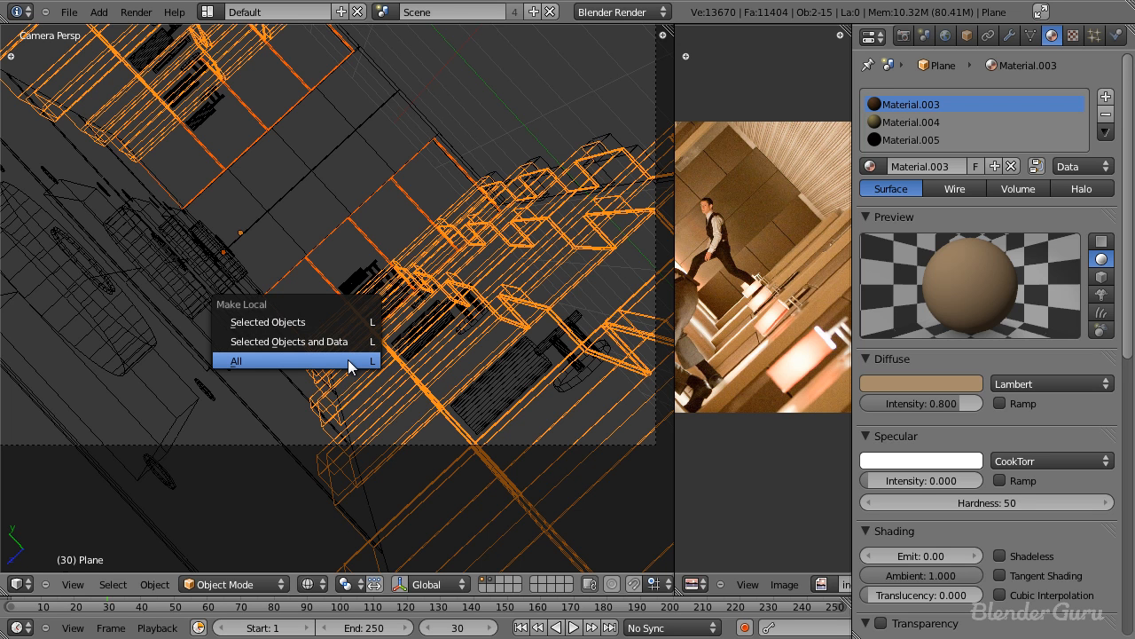
{"action": "left_click", "coordinate": [349, 362]}
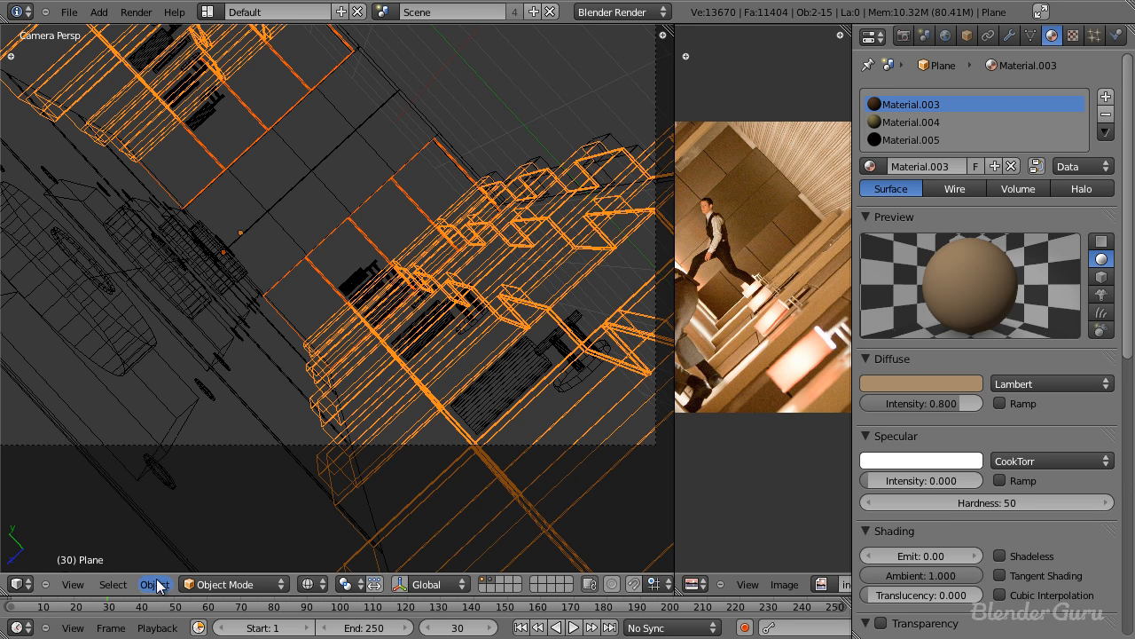
{"action": "right_click", "coordinate": [320, 285]}
{"action": "key", "text": "z"}
{"action": "key", "text": "z"}
{"action": "key", "text": "z"}
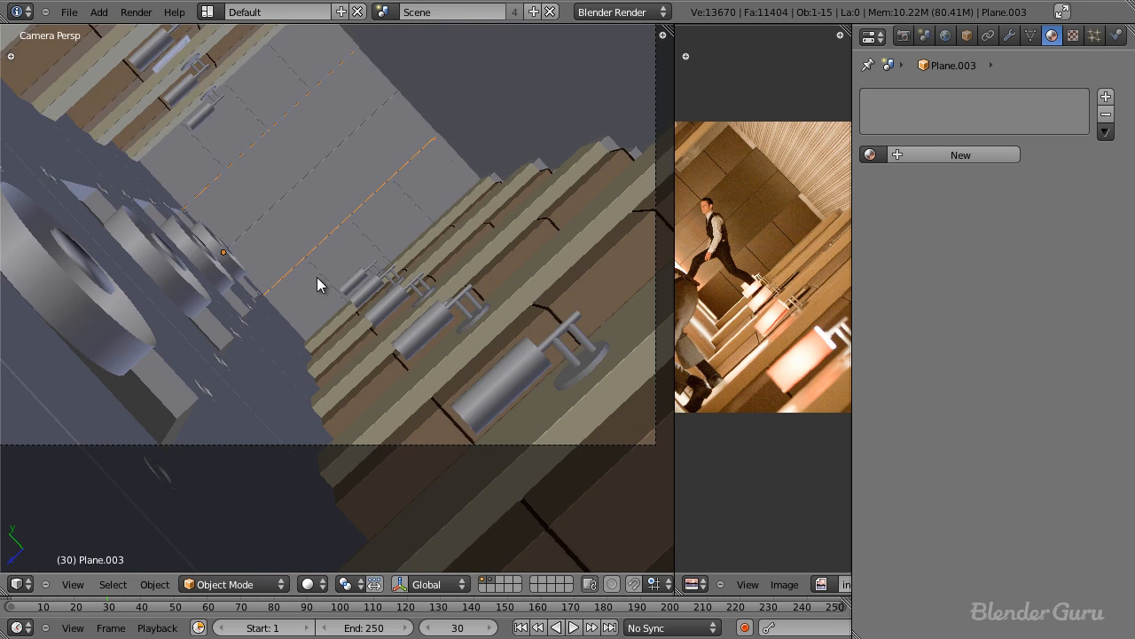
{"action": "scroll", "coordinate": [319, 286], "scroll_direction": "up", "scroll_amount": 3}
{"action": "right_click", "coordinate": [352, 357]}
{"action": "right_click", "coordinate": [339, 357]}
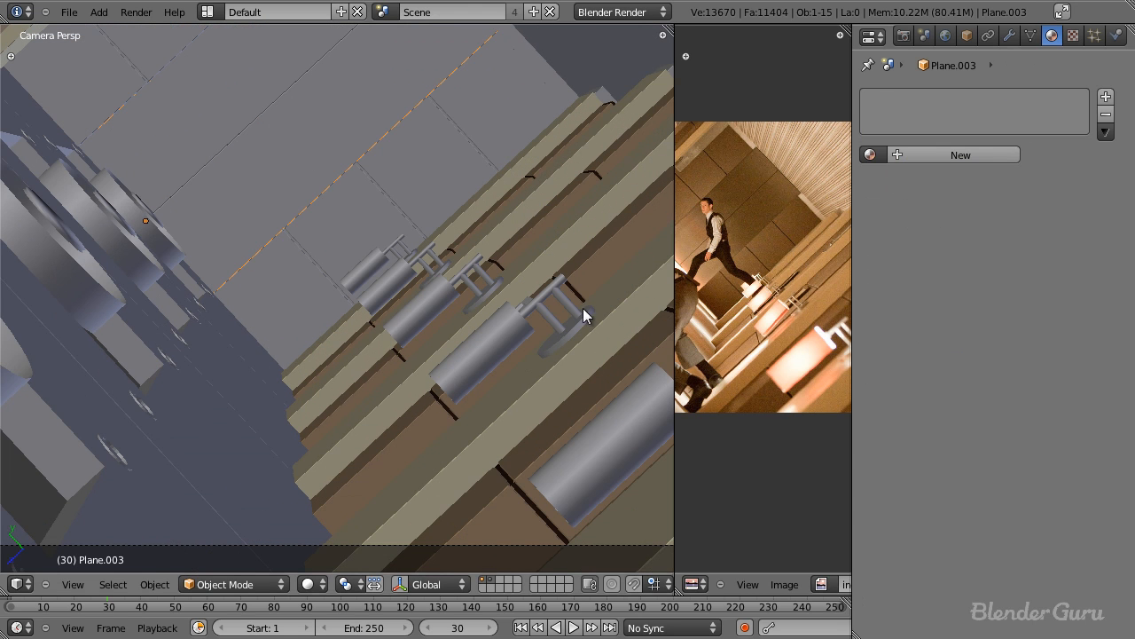
{"action": "right_click", "coordinate": [339, 357]}
{"action": "key", "text": "l"}
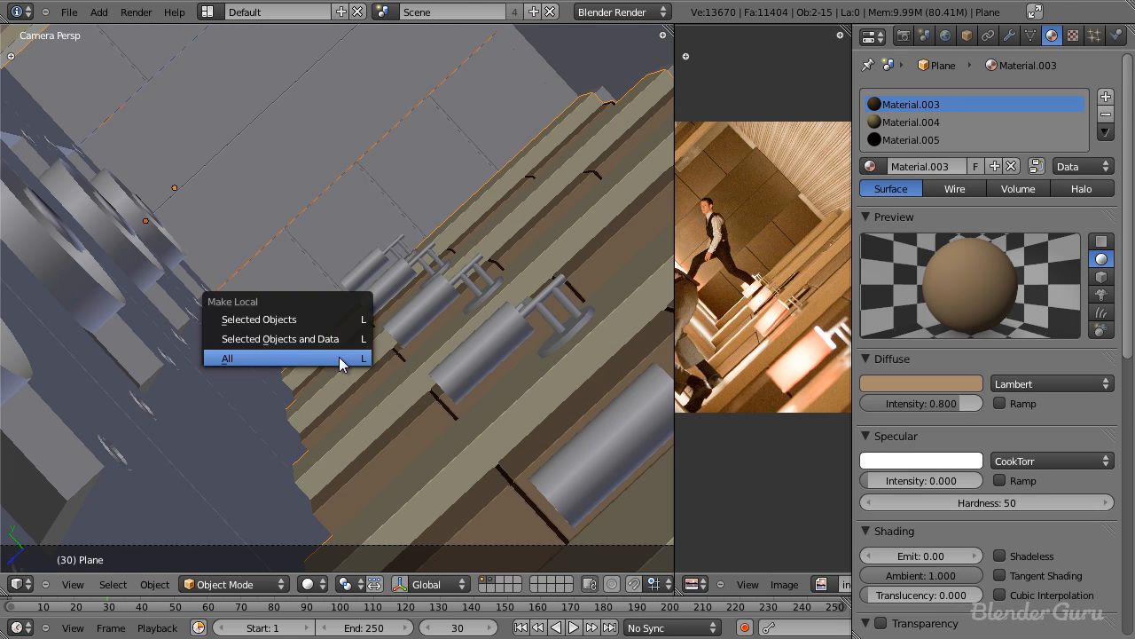
Select only the end wall's outer panels and apply the existing Material.003 to them.
{"action": "right_click", "coordinate": [302, 293]}
{"action": "key", "text": "z"}
{"action": "key", "text": "z"}
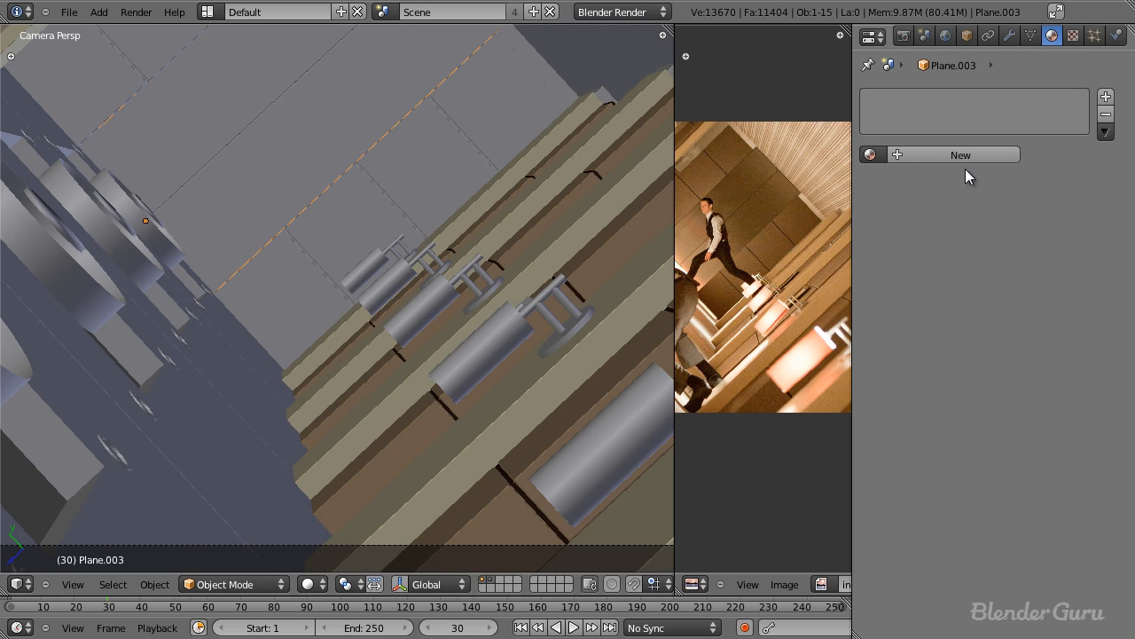
{"action": "left_click", "coordinate": [884, 153]}
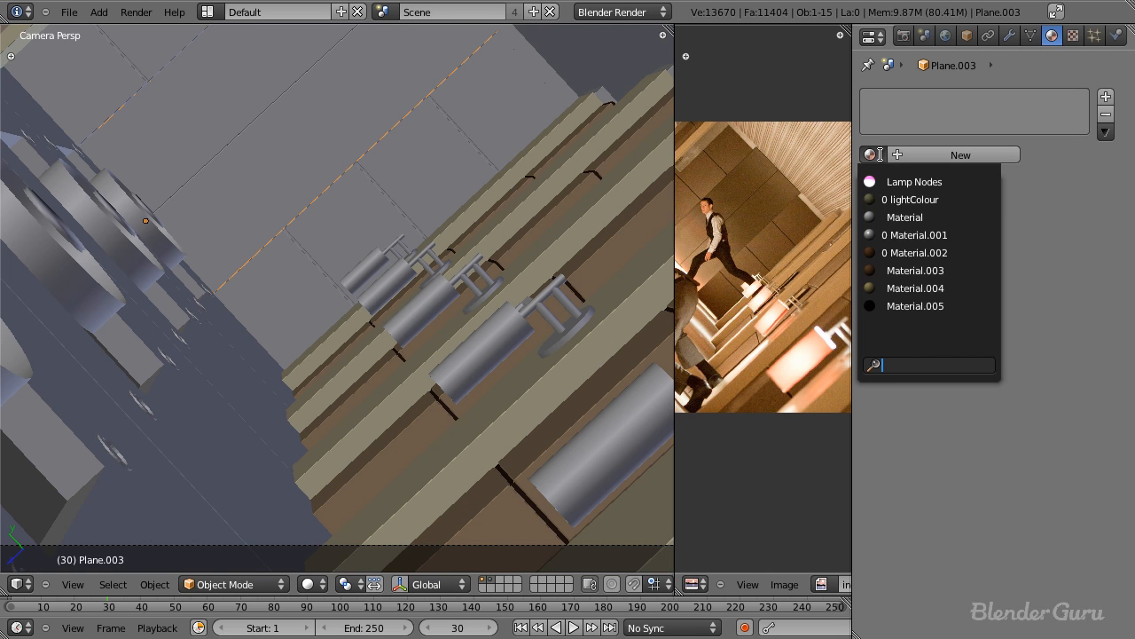
{"action": "left_click", "coordinate": [937, 270]}
Select the narrow groove faces between the end wall's outer panels in Edit Mode.
{"action": "scroll", "coordinate": [299, 310], "scroll_direction": "up", "scroll_amount": 3}
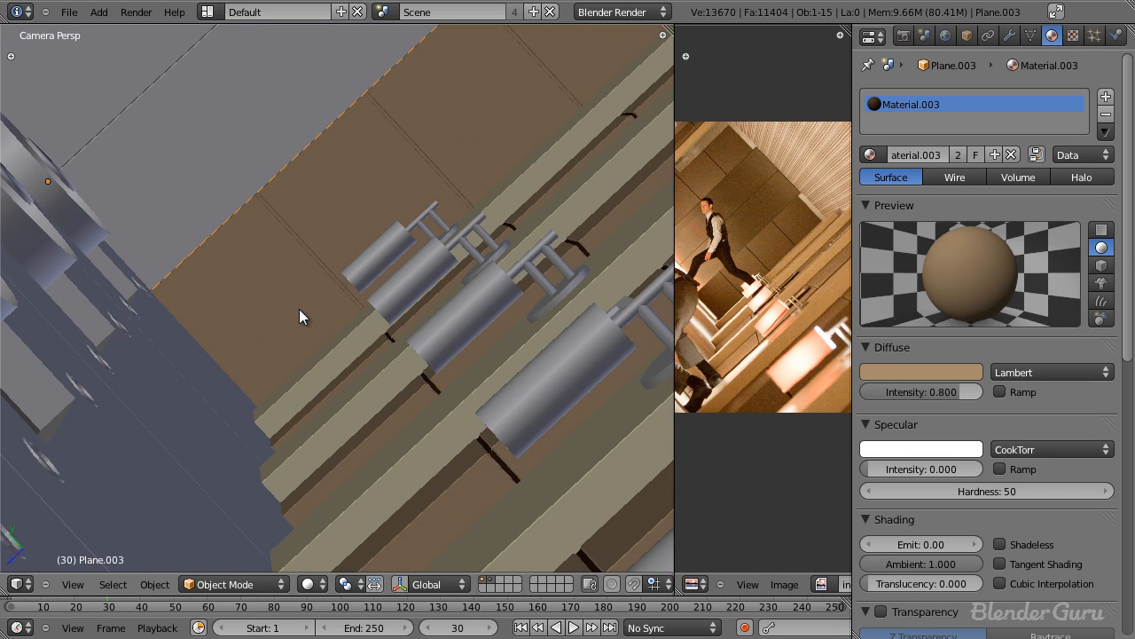
{"action": "key", "text": "Tab"}
{"action": "key", "text": "z"}
{"action": "scroll", "coordinate": [283, 180], "scroll_direction": "up", "scroll_amount": 2}
{"action": "scroll", "coordinate": [378, 329], "scroll_direction": "up", "scroll_amount": 2}
{"action": "key", "text": "z"}
{"action": "middle_click_drag", "start_coordinate": [378, 329], "coordinate": [708, 235]}
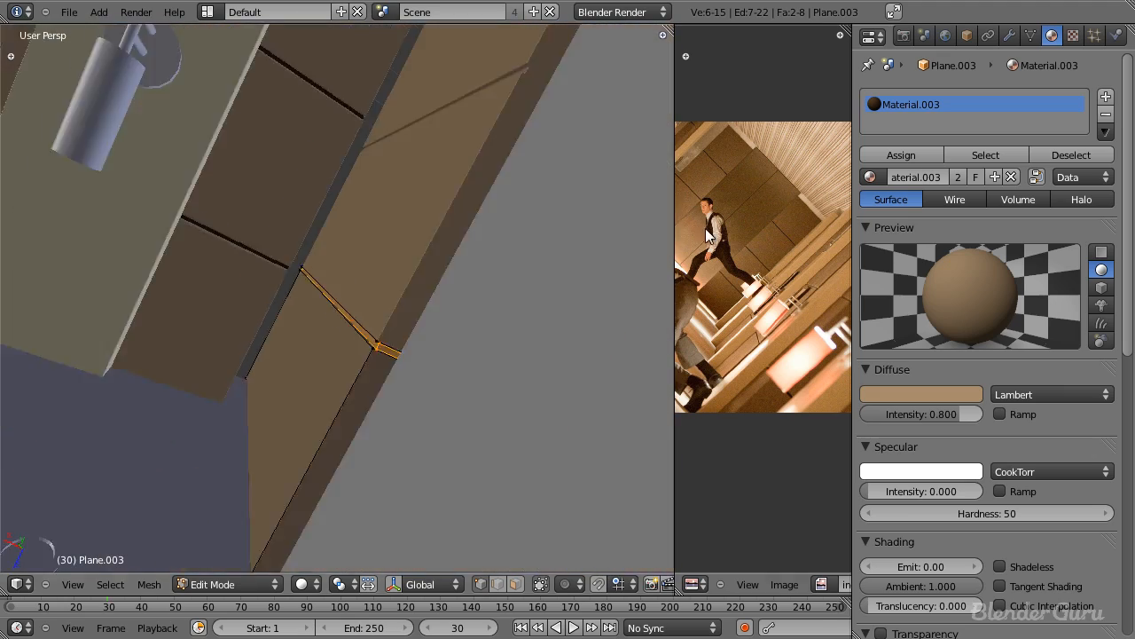
Add a second material slot using Material.005, assign it to the selected groove faces, and return to Object Mode in the camera view.
{"action": "left_click", "coordinate": [1106, 96]}
{"action": "left_click", "coordinate": [870, 176]}
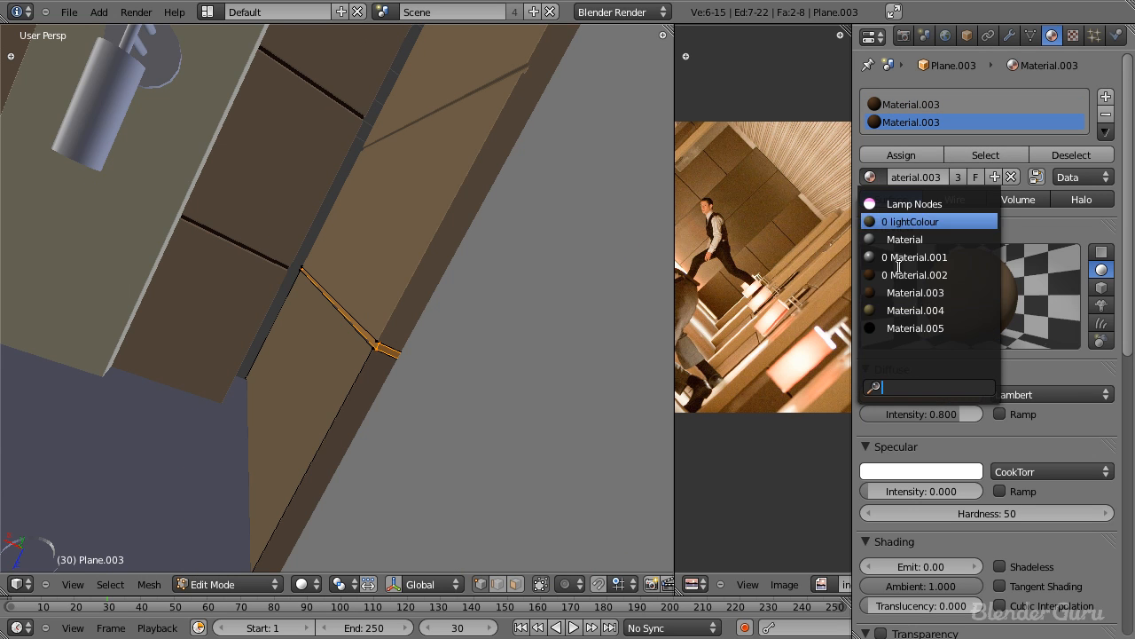
{"action": "left_click", "coordinate": [907, 328]}
{"action": "left_click", "coordinate": [906, 157]}
{"action": "key", "text": "Tab"}
{"action": "key", "text": "KP_0"}
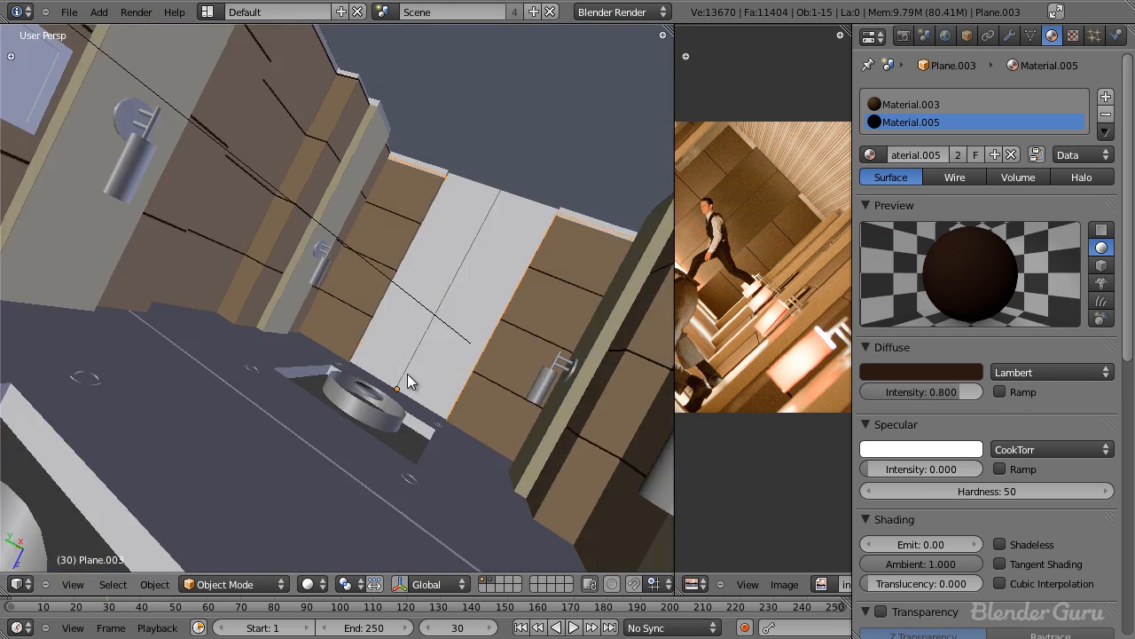
Select the end wall's unshaded centre panel and check its mesh in wireframe.
{"action": "scroll", "coordinate": [356, 372], "scroll_direction": "down", "scroll_amount": 4}
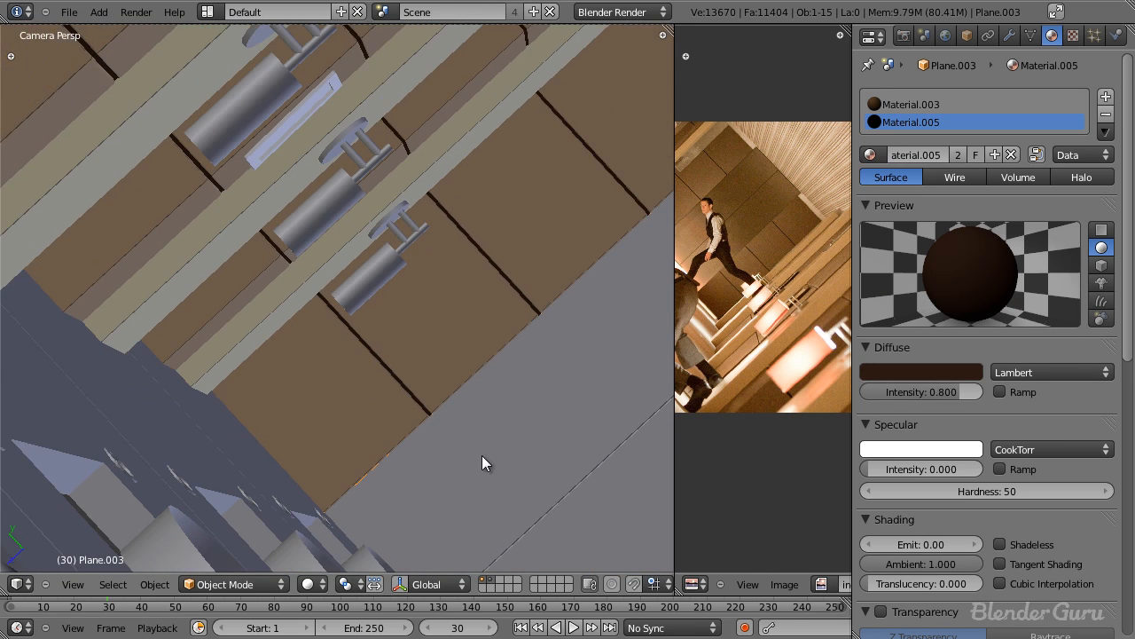
{"action": "middle_click_drag", "start_coordinate": [490, 465], "coordinate": [401, 366], "text": "shift"}
{"action": "scroll", "coordinate": [401, 367], "scroll_direction": "down", "scroll_amount": 8}
{"action": "middle_click_drag", "start_coordinate": [463, 390], "coordinate": [367, 373], "text": "shift"}
{"action": "scroll", "coordinate": [367, 372], "scroll_direction": "up", "scroll_amount": 3}
{"action": "scroll", "coordinate": [367, 372], "scroll_direction": "up", "scroll_amount": 2}
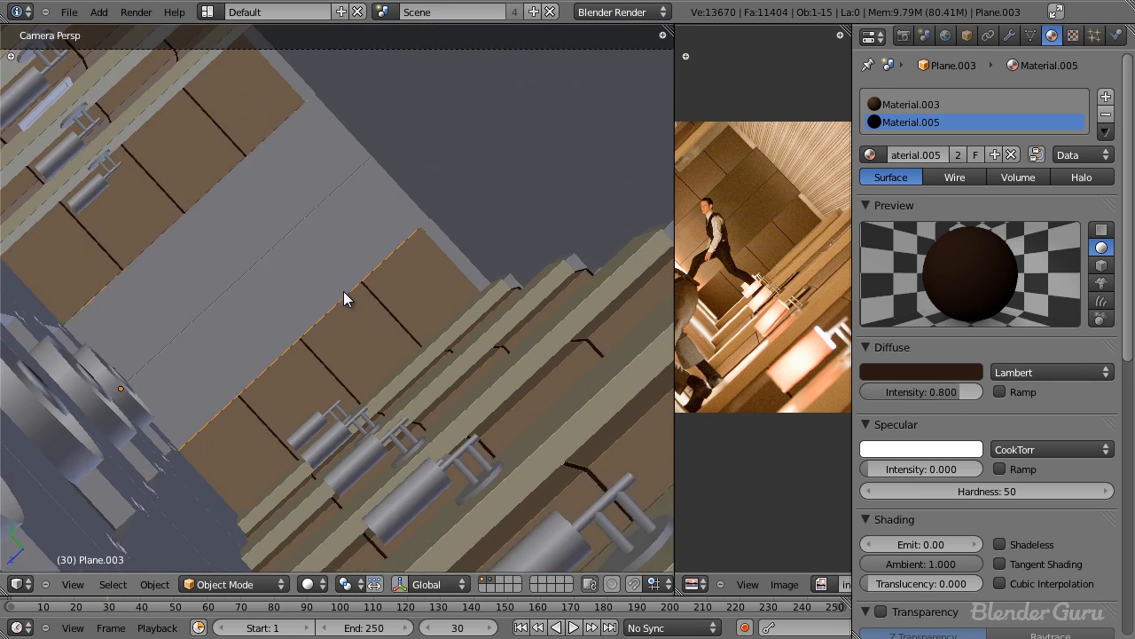
{"action": "scroll", "coordinate": [344, 290], "scroll_direction": "down", "scroll_amount": 2}
{"action": "middle_click_drag", "start_coordinate": [337, 292], "coordinate": [396, 323], "text": "shift"}
{"action": "right_click", "coordinate": [379, 287]}
{"action": "key", "text": "z"}
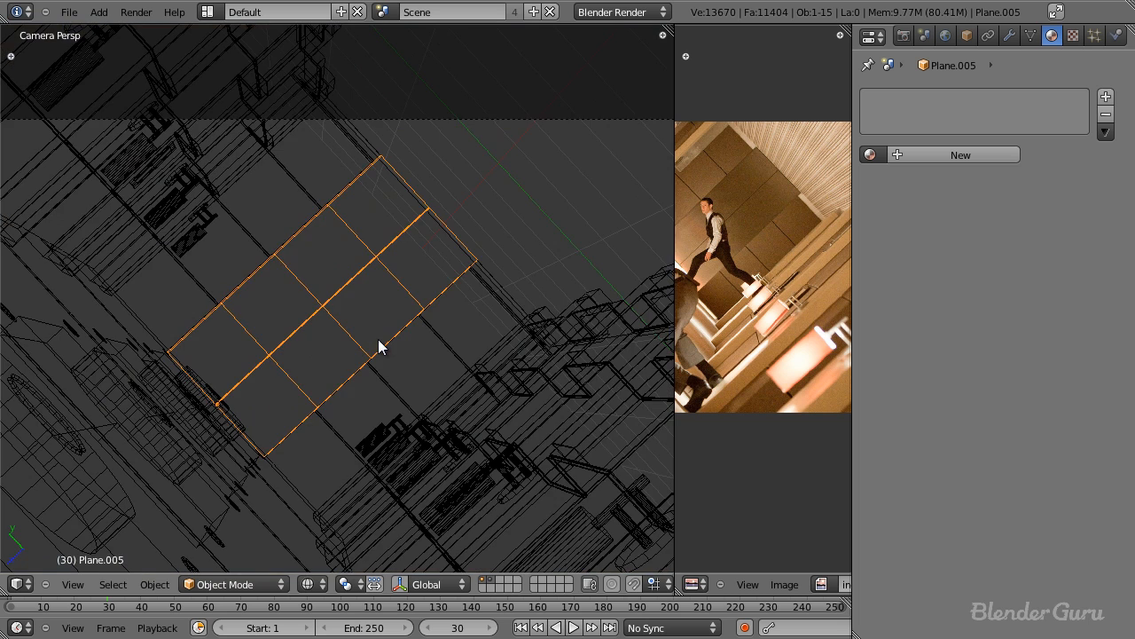
{"action": "key", "text": "z"}
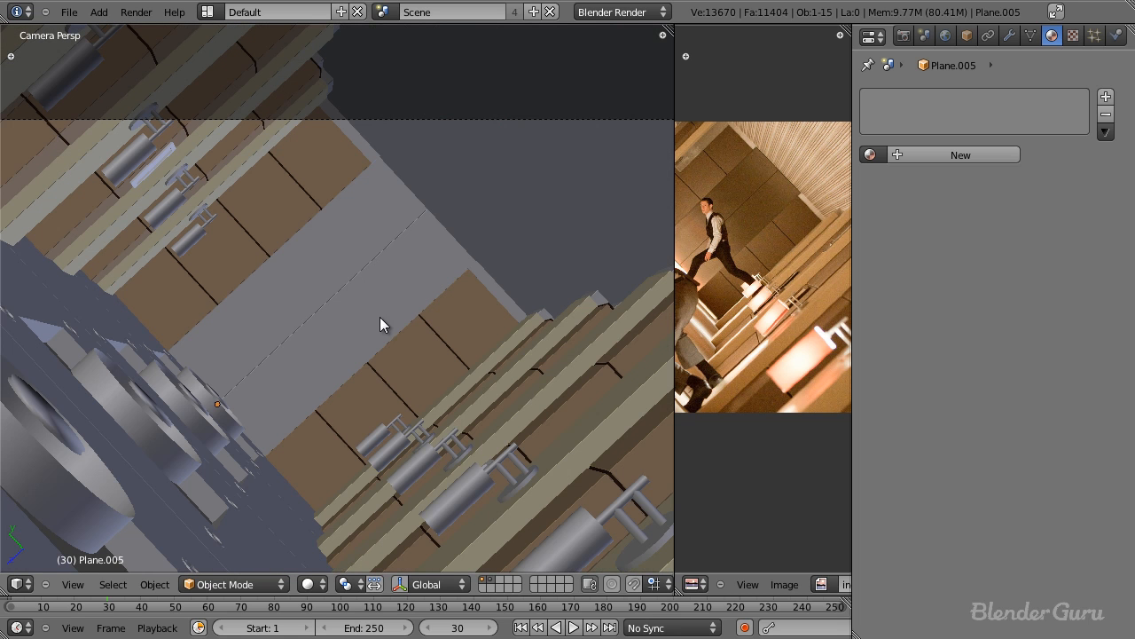
Create a new material for the end wall's centre panel and set its diffuse colour to medium grey, following the reference image.
{"action": "left_click", "coordinate": [947, 153]}
{"action": "scroll", "coordinate": [960, 290], "scroll_direction": "down", "scroll_amount": 5}
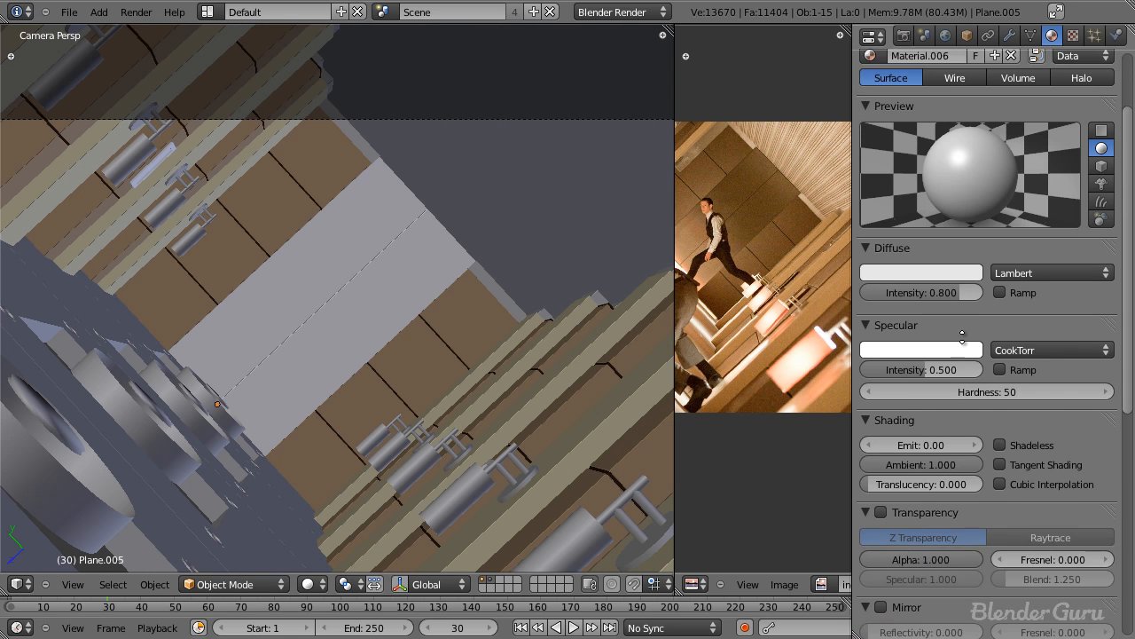
{"action": "scroll", "coordinate": [938, 272], "scroll_direction": "up", "scroll_amount": 3}
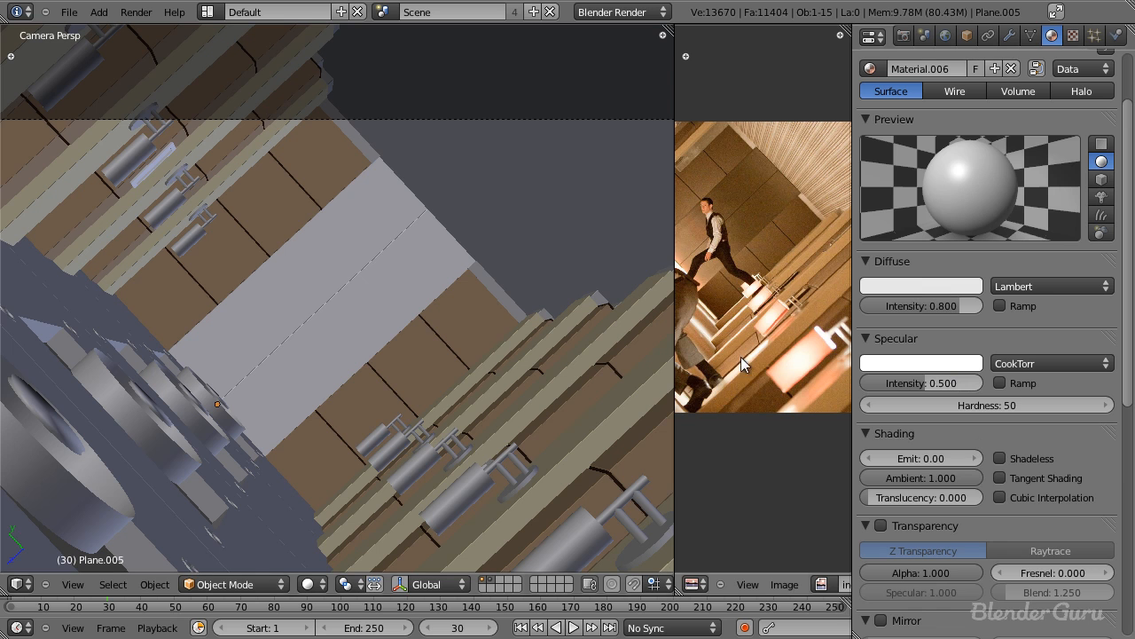
{"action": "scroll", "coordinate": [748, 302], "scroll_direction": "up", "scroll_amount": 5}
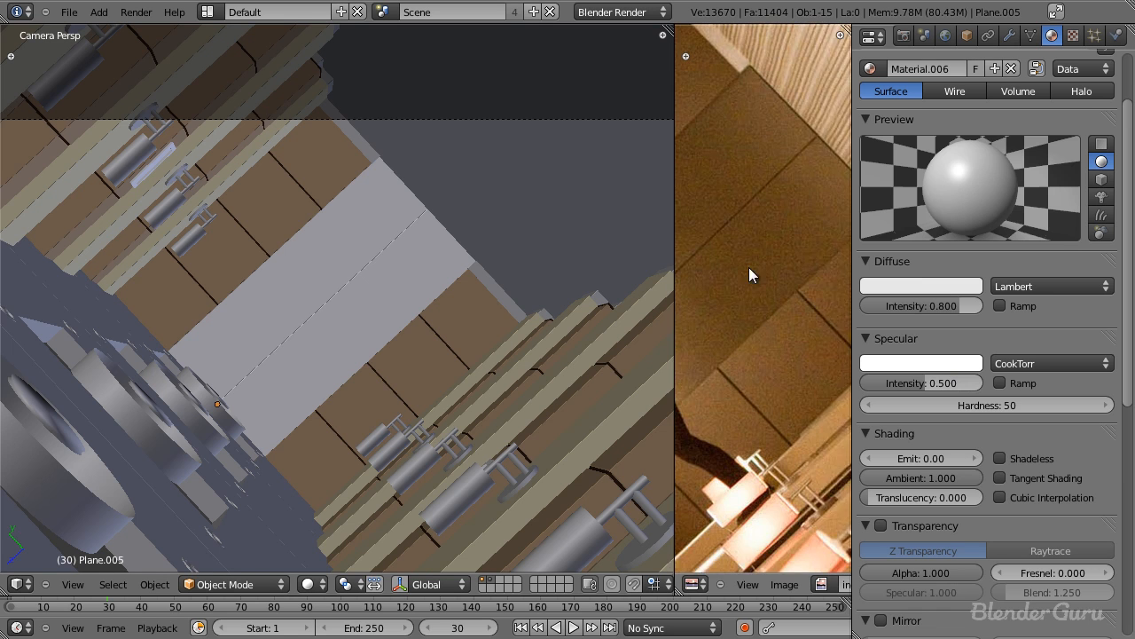
{"action": "left_click", "coordinate": [921, 286]}
{"action": "left_click_drag", "start_coordinate": [970, 92], "coordinate": [973, 100]}
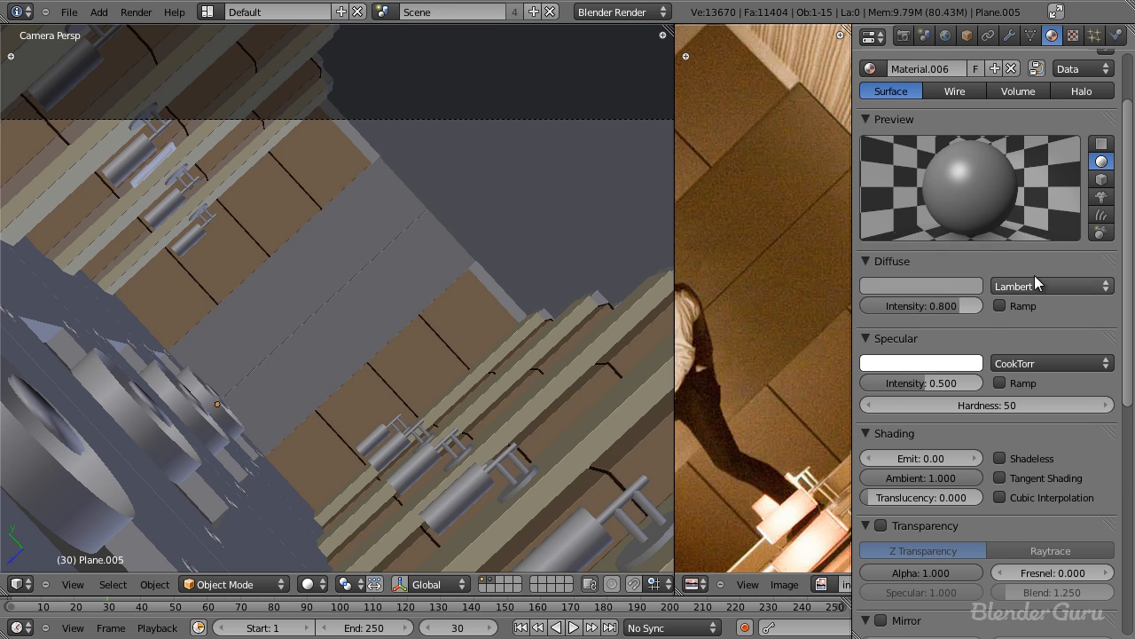
Set the centre panel material's specular intensity to 0.093 and hardness to 30, and enable its Mirror reflections.
{"action": "left_click_drag", "start_coordinate": [945, 383], "coordinate": [903, 381]}
{"action": "left_click_drag", "start_coordinate": [973, 410], "coordinate": [962, 411]}
{"action": "middle_click_drag", "start_coordinate": [995, 442], "coordinate": [995, 132]}
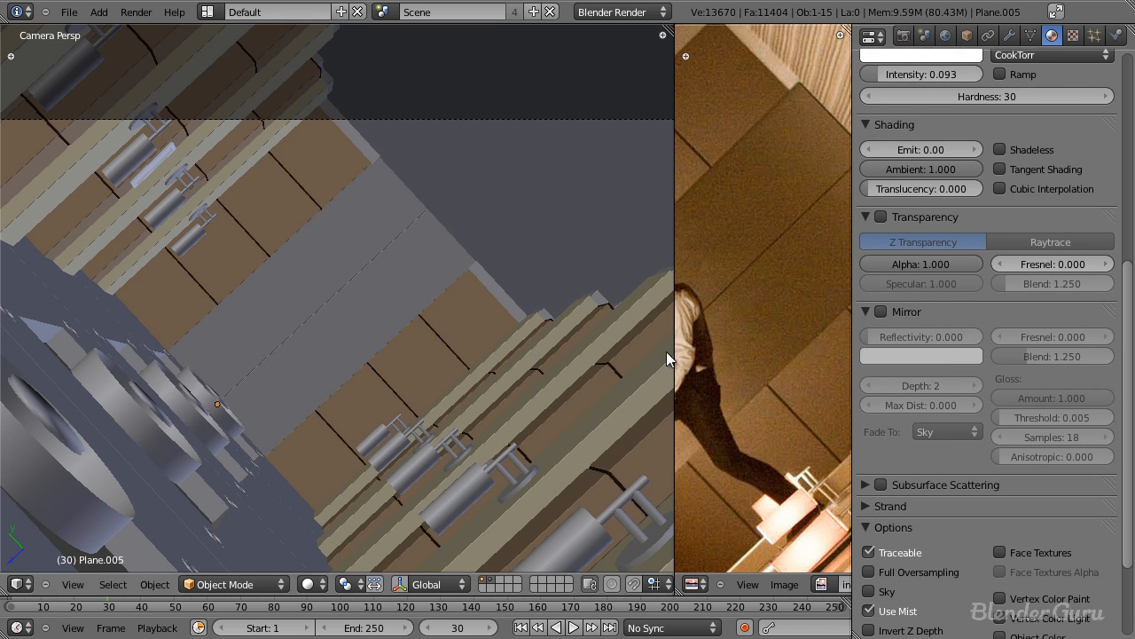
{"action": "left_click", "coordinate": [882, 311]}
{"action": "scroll", "coordinate": [978, 322], "scroll_direction": "up", "scroll_amount": 3}
{"action": "scroll", "coordinate": [978, 322], "scroll_direction": "down", "scroll_amount": 4}
Enlarge the reference image area and examine the reflections on the wall panels around the running man.
{"action": "left_click_drag", "start_coordinate": [674, 316], "coordinate": [447, 307]}
{"action": "scroll", "coordinate": [608, 289], "scroll_direction": "up", "scroll_amount": 4}
{"action": "middle_click_drag", "start_coordinate": [672, 290], "coordinate": [843, 249]}
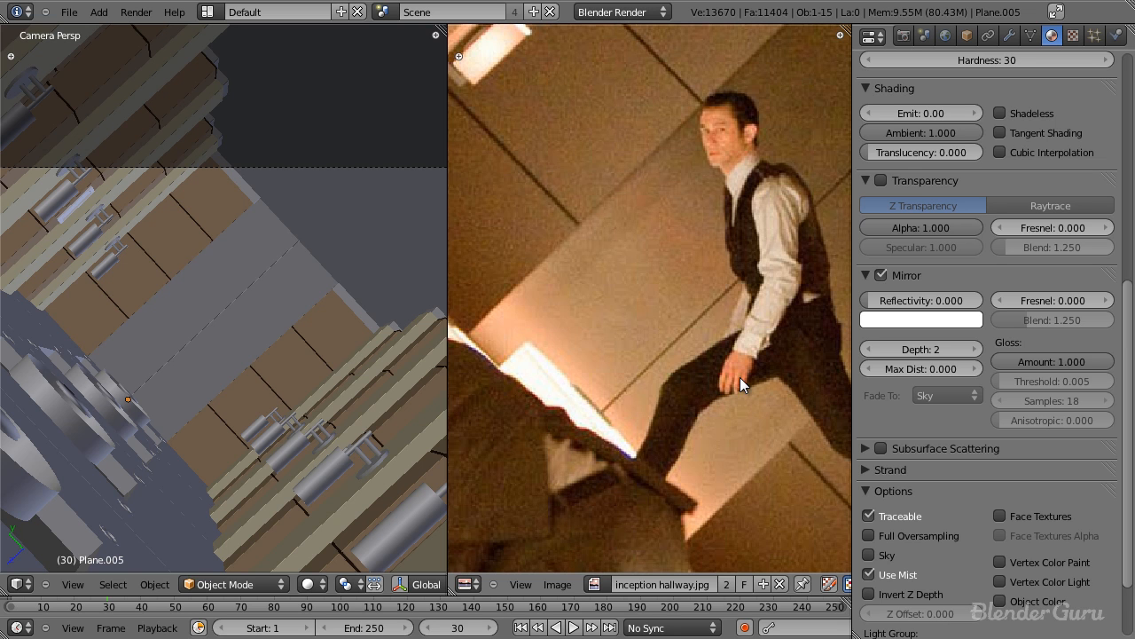
{"action": "scroll", "coordinate": [740, 364], "scroll_direction": "down", "scroll_amount": 1}
{"action": "middle_click_drag", "start_coordinate": [776, 327], "coordinate": [674, 323]}
{"action": "scroll", "coordinate": [668, 345], "scroll_direction": "down", "scroll_amount": 2}
{"action": "scroll", "coordinate": [671, 331], "scroll_direction": "up", "scroll_amount": 2}
{"action": "scroll", "coordinate": [669, 333], "scroll_direction": "up", "scroll_amount": 1}
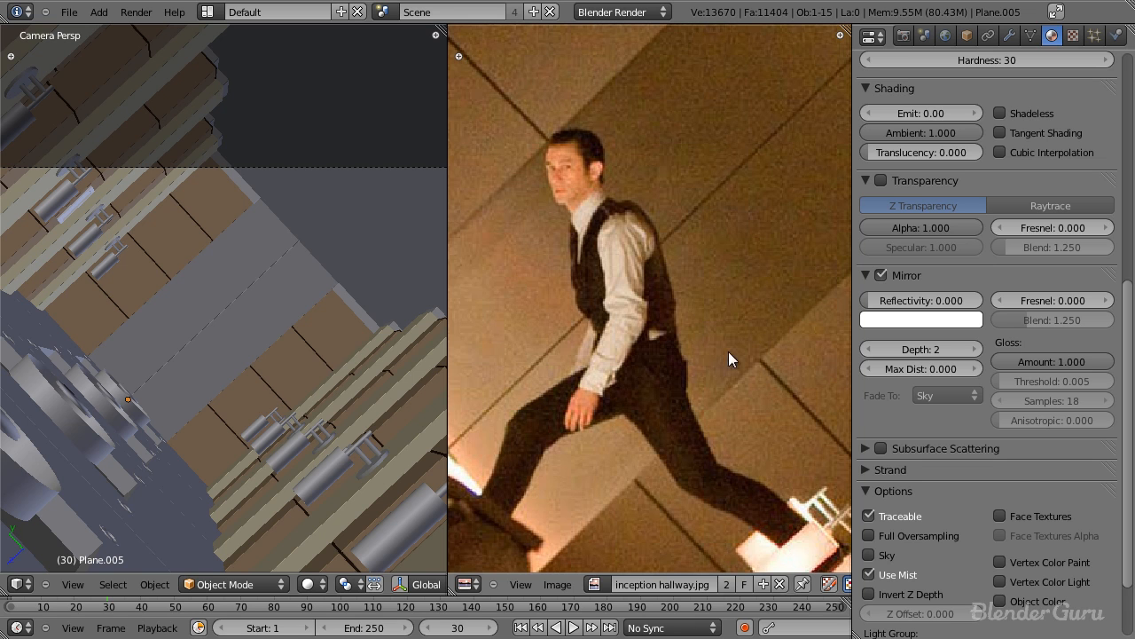
Set the centre panel material's mirror reflectivity to 0.400 and lower its gloss amount to about 0.85.
{"action": "scroll", "coordinate": [1004, 322], "scroll_direction": "up", "scroll_amount": 8}
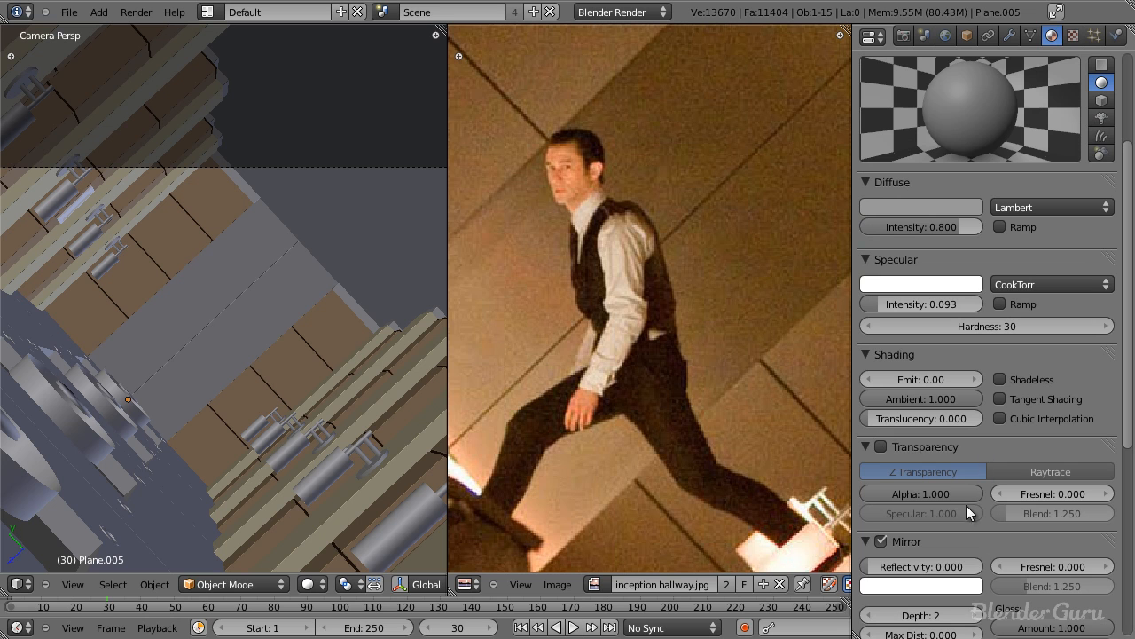
{"action": "left_click_drag", "start_coordinate": [912, 566], "coordinate": [958, 570]}
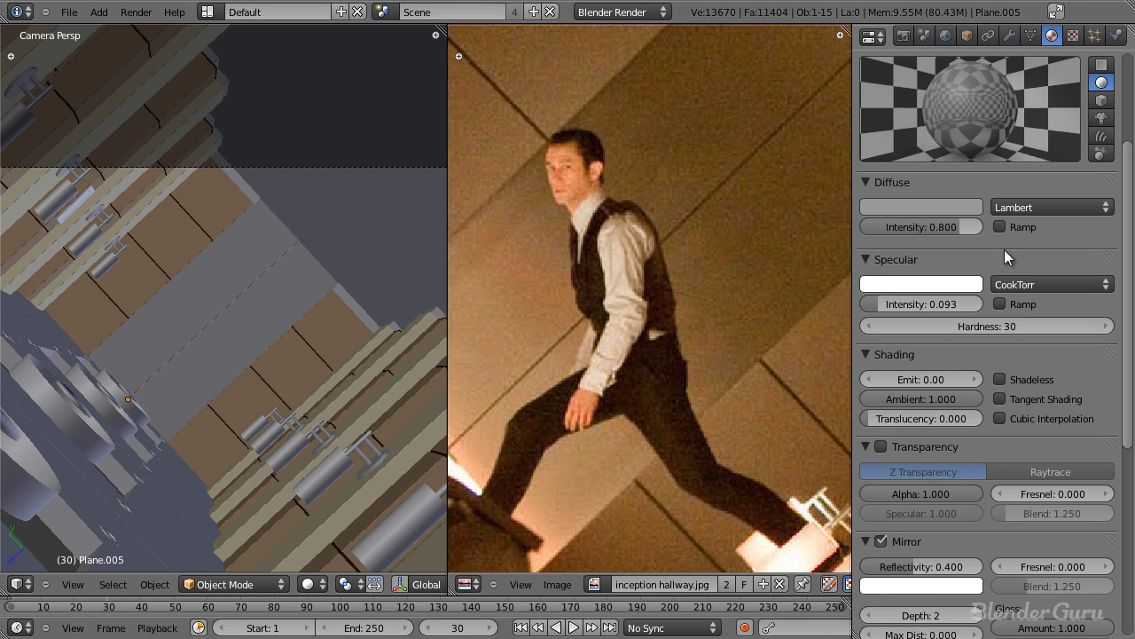
{"action": "scroll", "coordinate": [1082, 585], "scroll_direction": "down", "scroll_amount": 3}
{"action": "left_click_drag", "start_coordinate": [1072, 530], "coordinate": [1057, 532]}
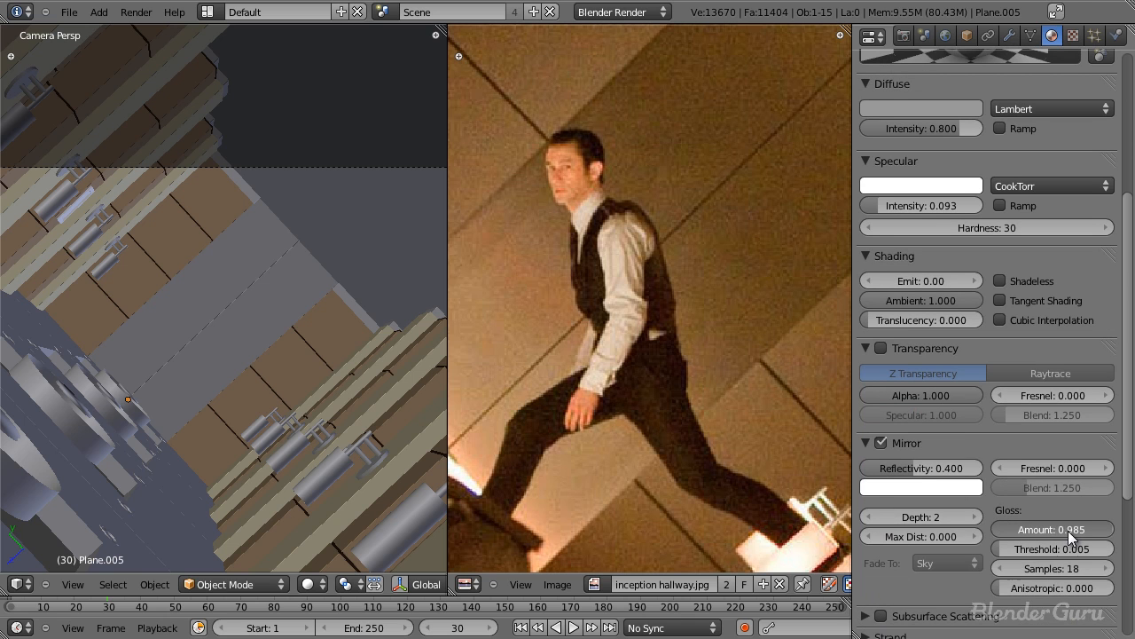
{"action": "scroll", "coordinate": [1038, 444], "scroll_direction": "up", "scroll_amount": 6}
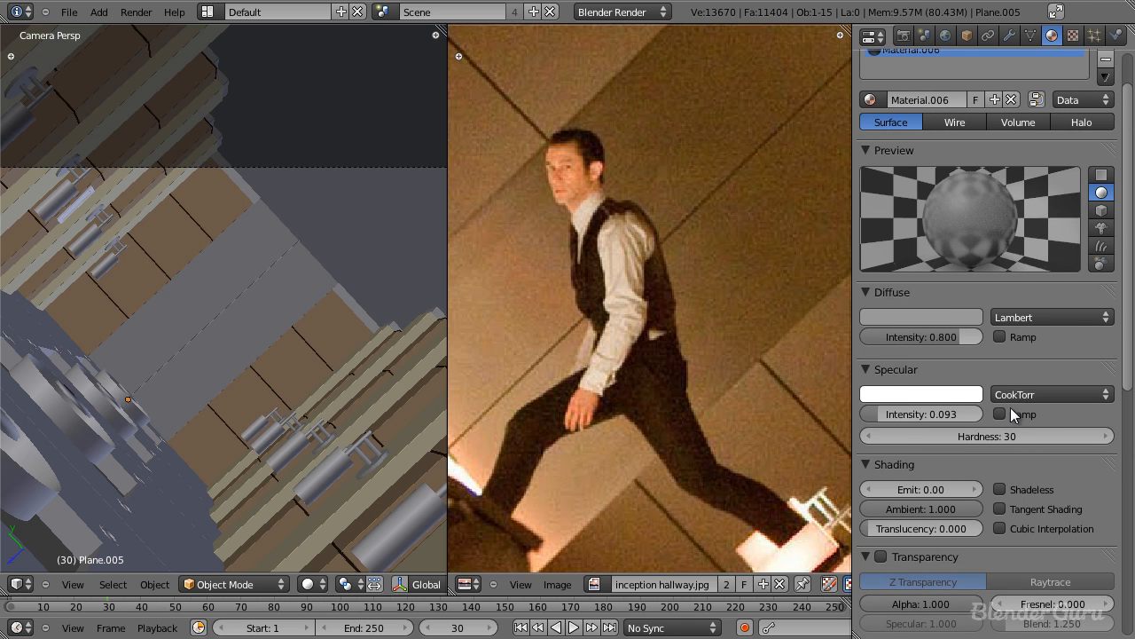
{"action": "scroll", "coordinate": [1001, 488], "scroll_direction": "down", "scroll_amount": 6}
{"action": "scroll", "coordinate": [951, 131], "scroll_direction": "up", "scroll_amount": 6}
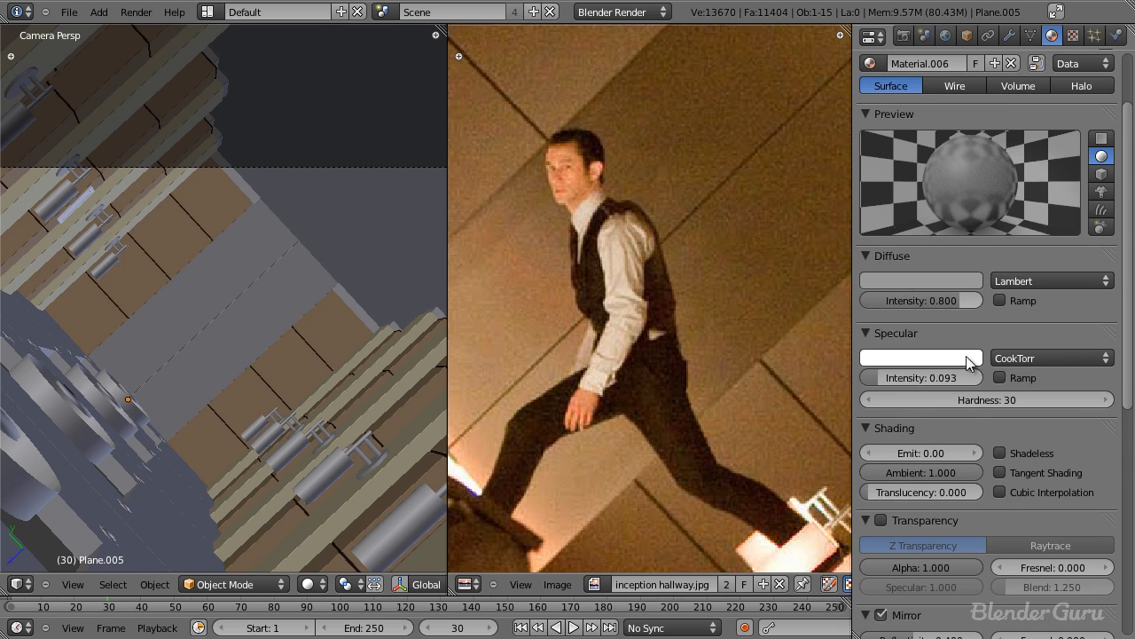
Collapse the Diffuse and Specular settings, try a very blurry reflection, and settle the mirror gloss amount at 0.830.
{"action": "left_click", "coordinate": [879, 256]}
{"action": "left_click", "coordinate": [940, 278]}
{"action": "scroll", "coordinate": [942, 286], "scroll_direction": "down", "scroll_amount": 2}
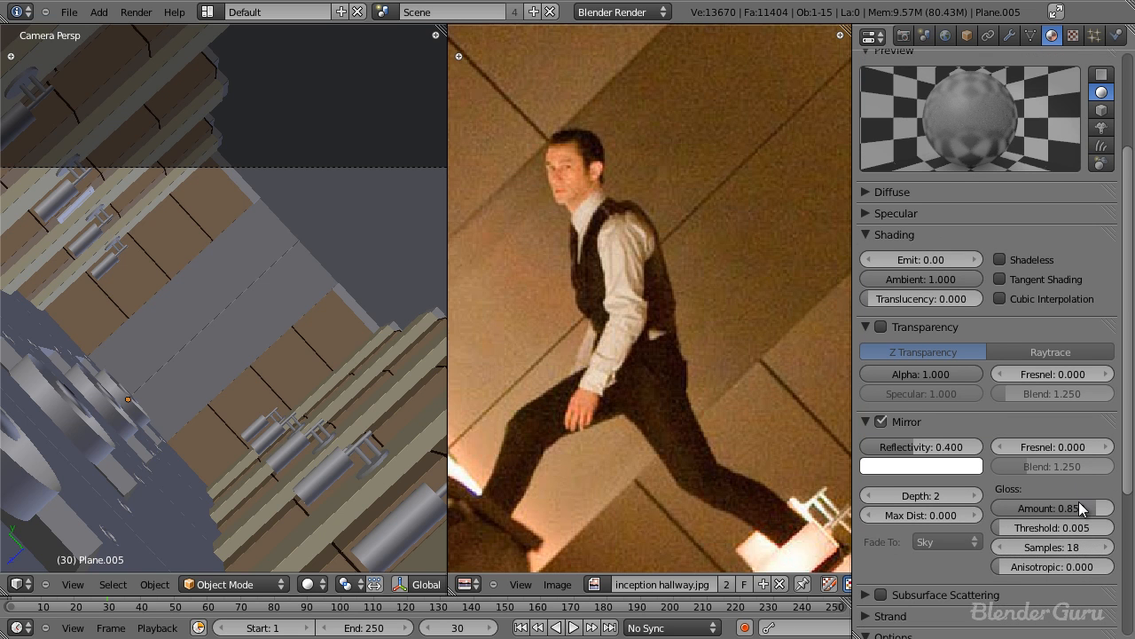
{"action": "left_click_drag", "start_coordinate": [1058, 505], "coordinate": [1047, 507]}
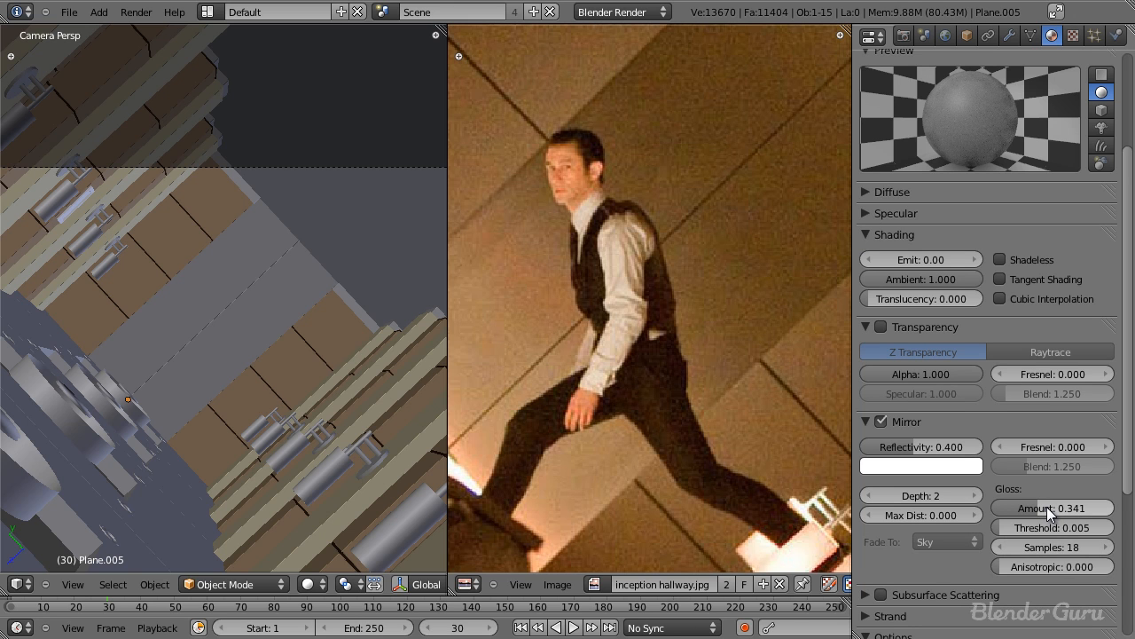
{"action": "left_click_drag", "start_coordinate": [1061, 505], "coordinate": [1100, 517]}
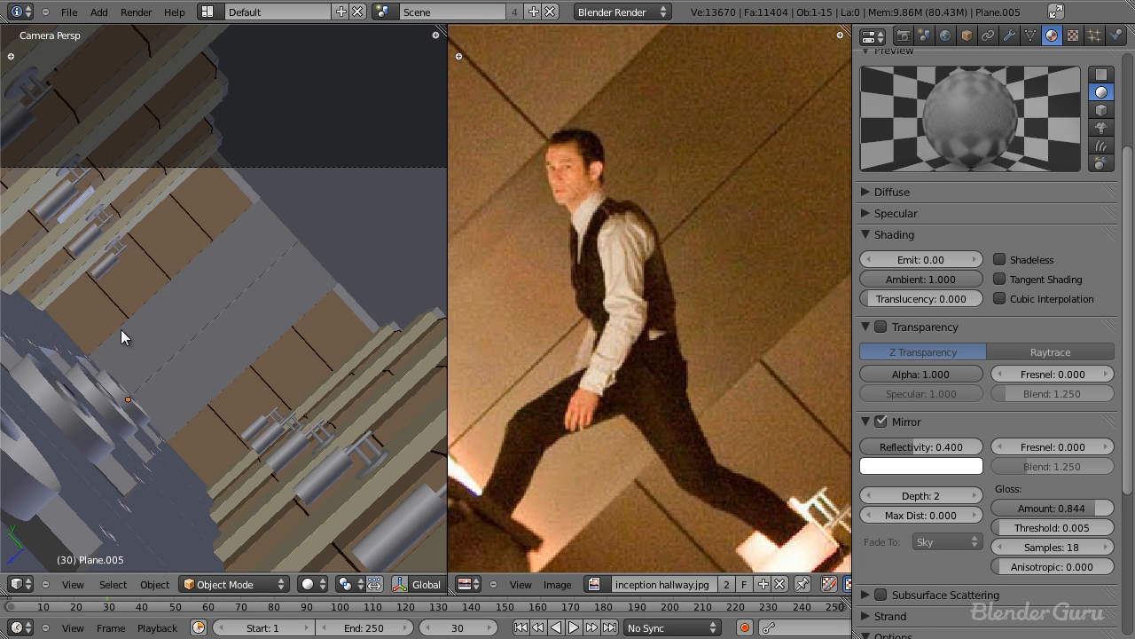
{"action": "scroll", "coordinate": [741, 248], "scroll_direction": "down", "scroll_amount": 2}
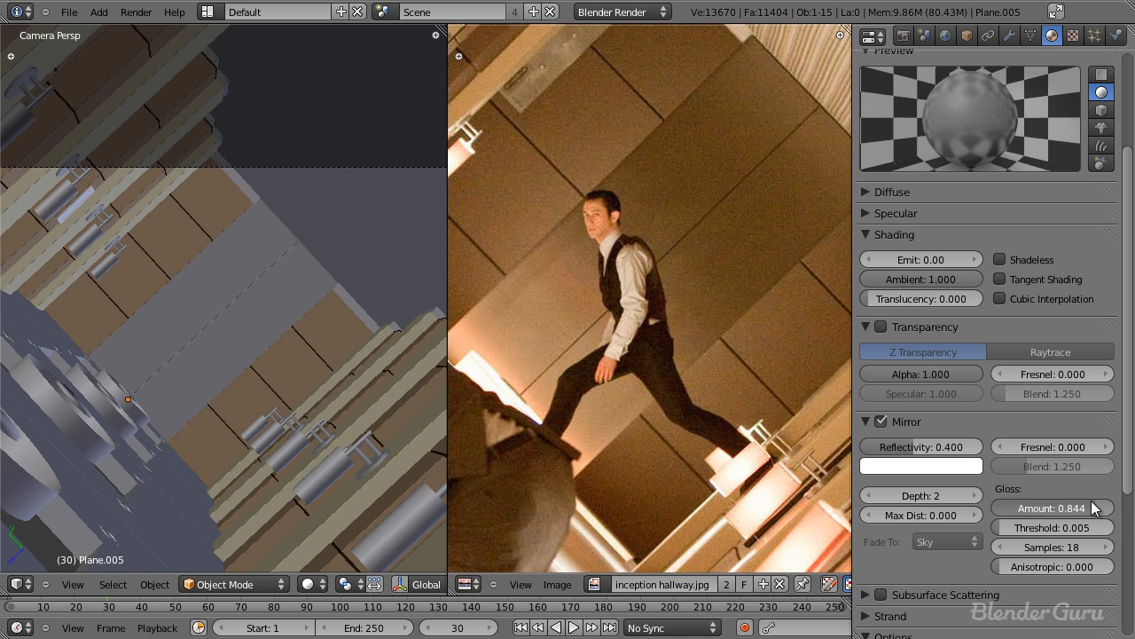
{"action": "left_click_drag", "start_coordinate": [1089, 509], "coordinate": [1074, 520]}
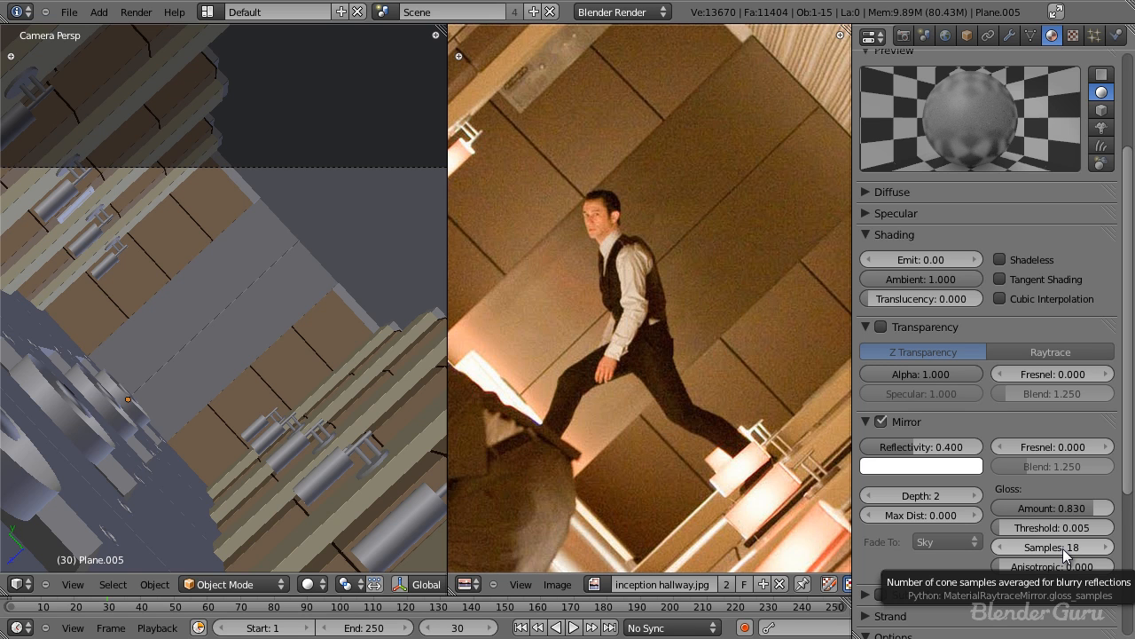
Set the mirror gloss samples to 60 and save the file.
{"action": "left_click", "coordinate": [1051, 548]}
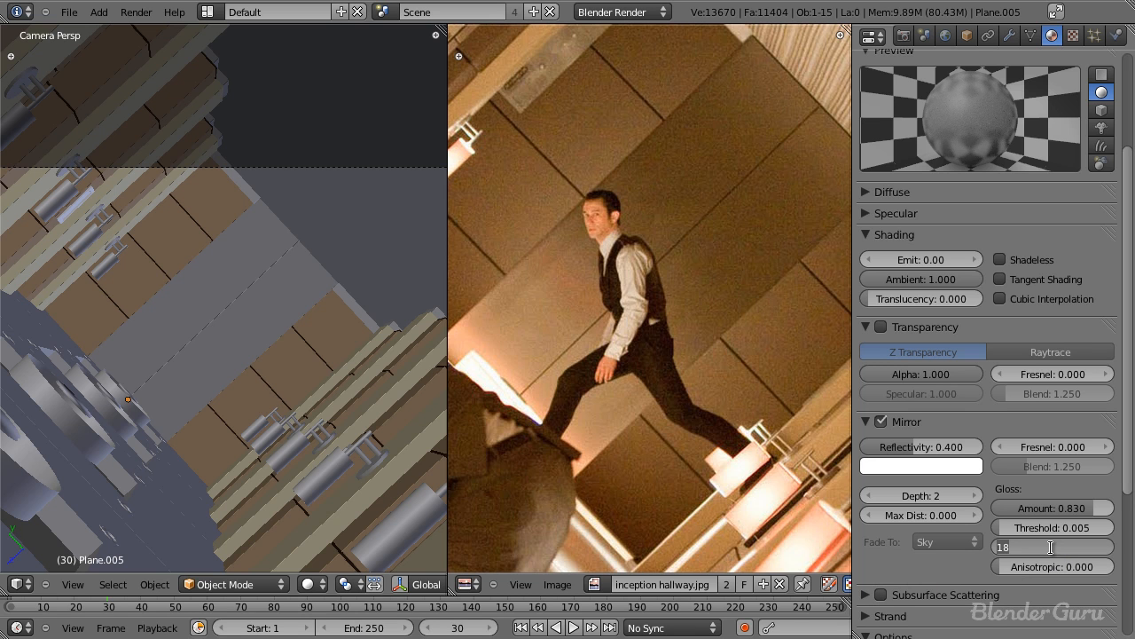
{"action": "type", "text": "60"}
{"action": "key", "text": "Return"}
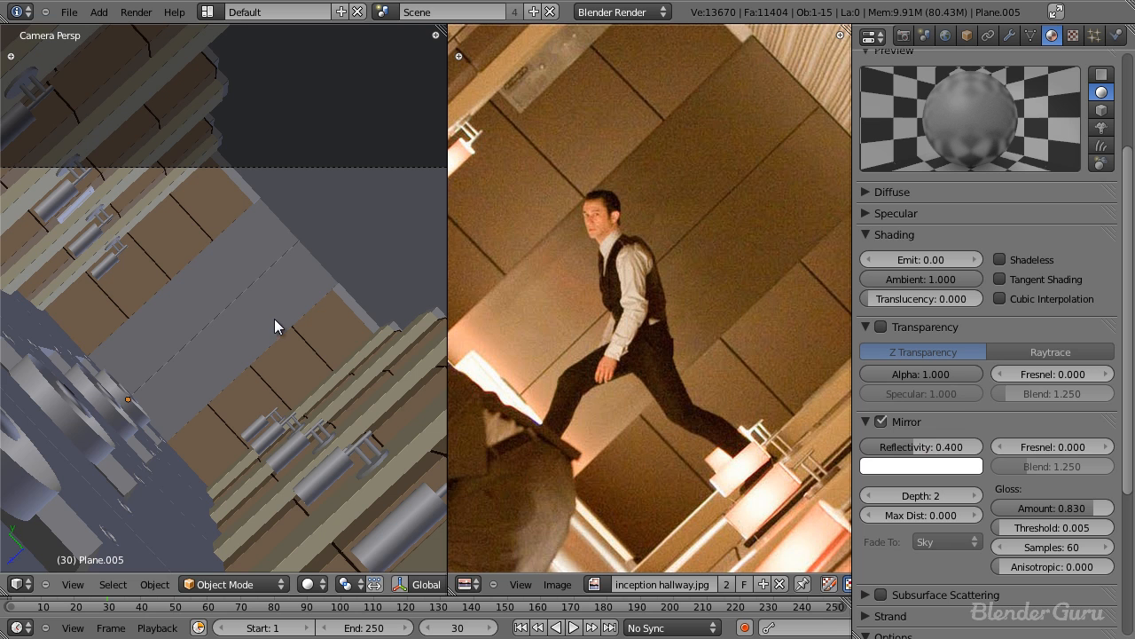
{"action": "key", "text": "ctrl+s"}
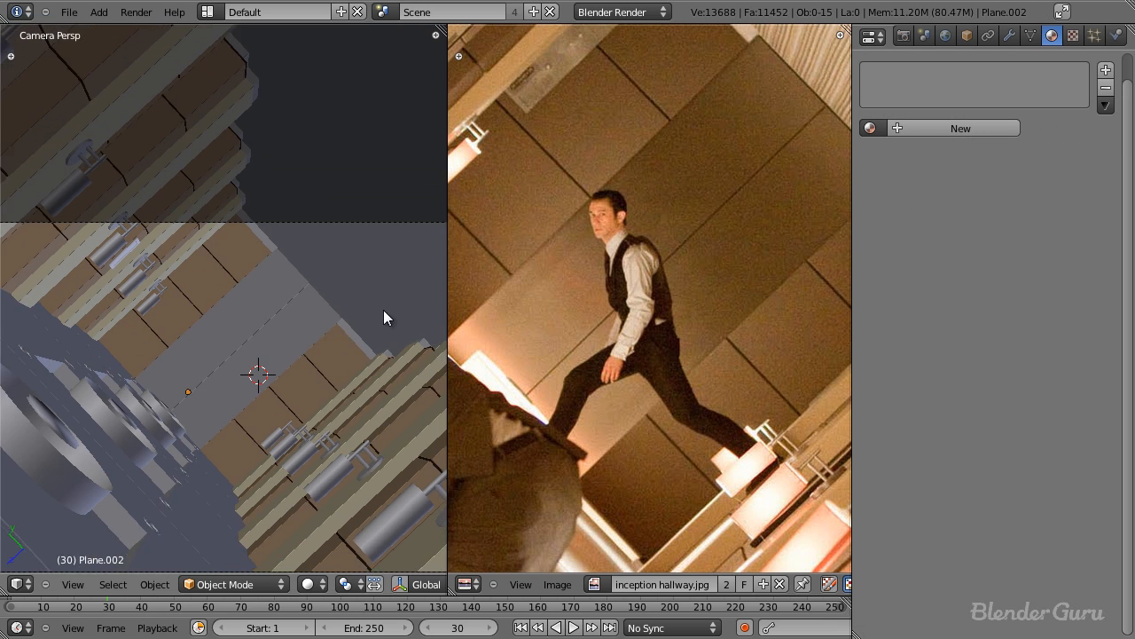
Select the row of wall lamps on the hallway's side wall in the camera view.
{"action": "mouse_move", "coordinate": [384, 310]}
{"action": "middle_mouse_down", "text": "shift"}
{"action": "mouse_move", "coordinate": [316, 274]}
{"action": "mouse_move", "coordinate": [302, 293]}
{"action": "mouse_move", "coordinate": [312, 408]}
{"action": "mouse_move", "coordinate": [341, 399]}
{"action": "mouse_move", "coordinate": [318, 379]}
{"action": "mouse_move", "coordinate": [337, 362]}
{"action": "mouse_move", "coordinate": [310, 364]}
{"action": "mouse_move", "coordinate": [320, 347]}
{"action": "mouse_move", "coordinate": [225, 325]}
{"action": "middle_mouse_up", "text": "shift"}
{"action": "right_click", "coordinate": [312, 408]}
{"action": "scroll", "coordinate": [314, 404], "scroll_direction": "down", "scroll_amount": 4}
{"action": "scroll", "coordinate": [319, 380], "scroll_direction": "up", "scroll_amount": 4}
{"action": "key", "text": "z"}
{"action": "key", "text": "z"}
{"action": "key", "text": "ctrl+alt+KP_0"}
{"action": "scroll", "coordinate": [319, 341], "scroll_direction": "up", "scroll_amount": 1}
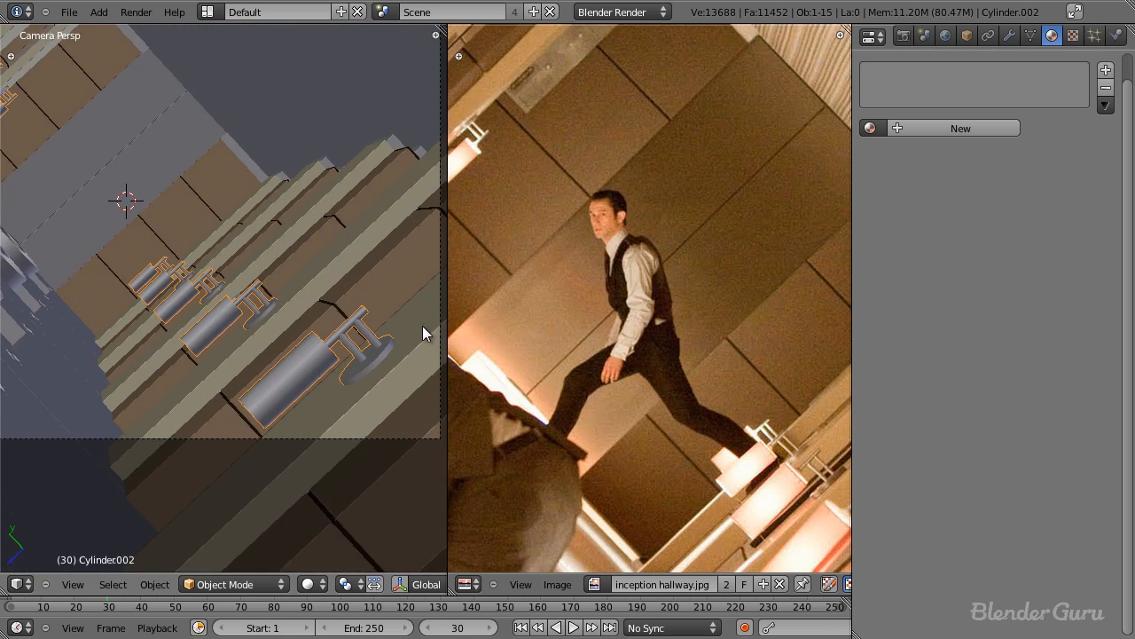
{"action": "scroll", "coordinate": [366, 360], "scroll_direction": "up", "scroll_amount": 3}
{"action": "middle_click_drag", "start_coordinate": [370, 362], "coordinate": [238, 315], "text": "shift"}
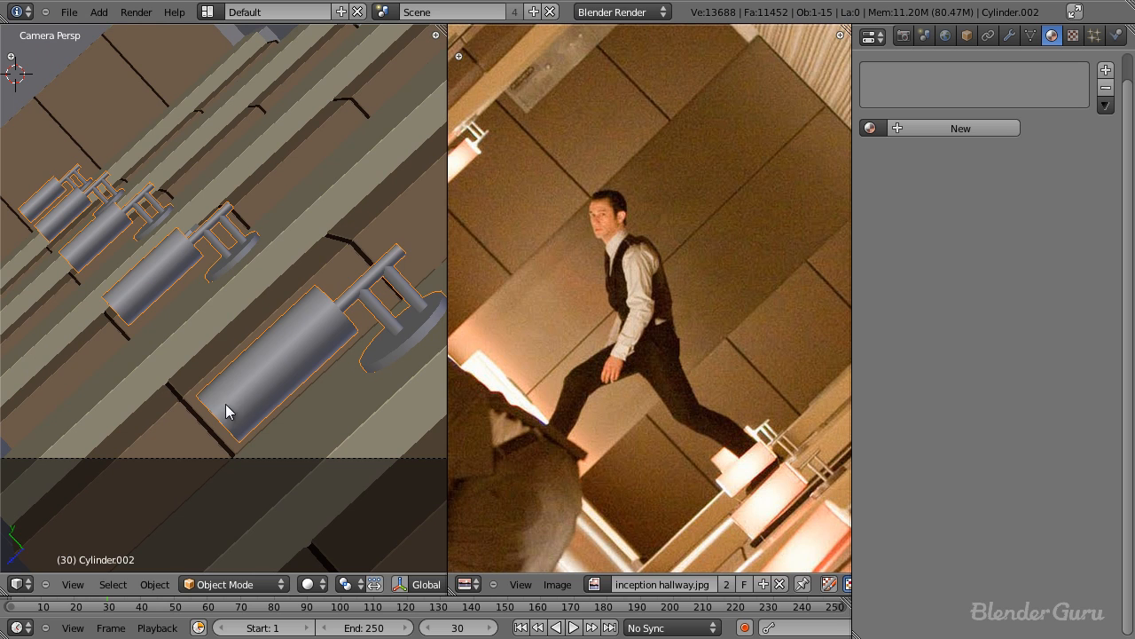
Compare the lamps with the reference image, create a new material for them, and enable Tangent Shading.
{"action": "middle_click_drag", "start_coordinate": [649, 371], "coordinate": [510, 141]}
{"action": "mouse_move", "coordinate": [685, 298]}
{"action": "middle_mouse_down"}
{"action": "mouse_move", "coordinate": [609, 192]}
{"action": "mouse_move", "coordinate": [644, 271]}
{"action": "mouse_move", "coordinate": [708, 252]}
{"action": "middle_mouse_up"}
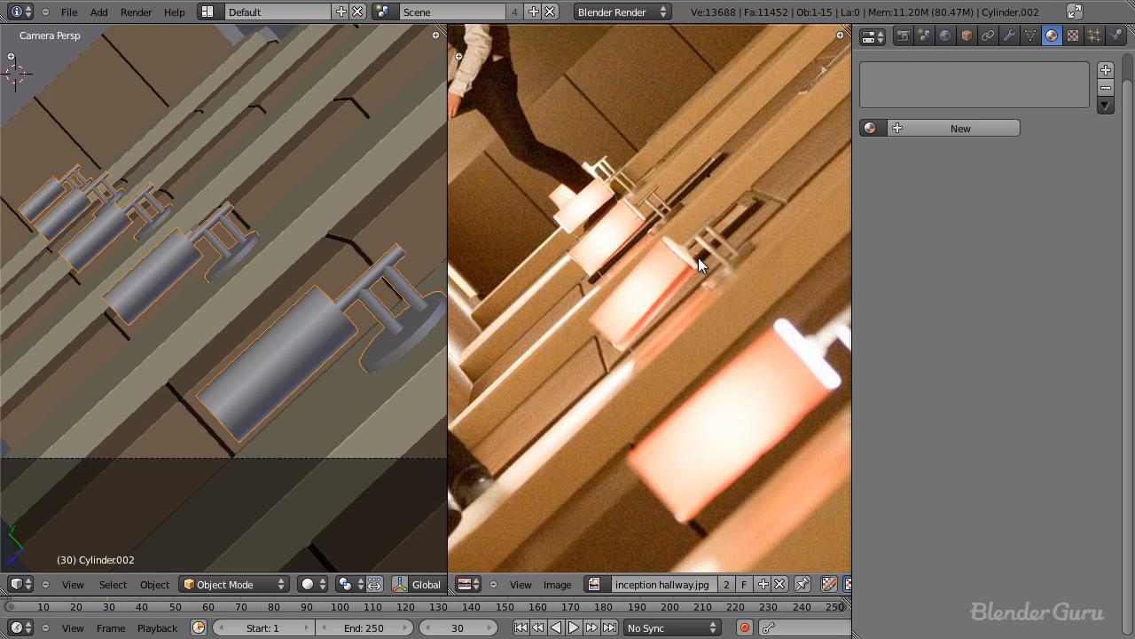
{"action": "middle_click_drag", "start_coordinate": [367, 317], "coordinate": [314, 346], "text": "shift"}
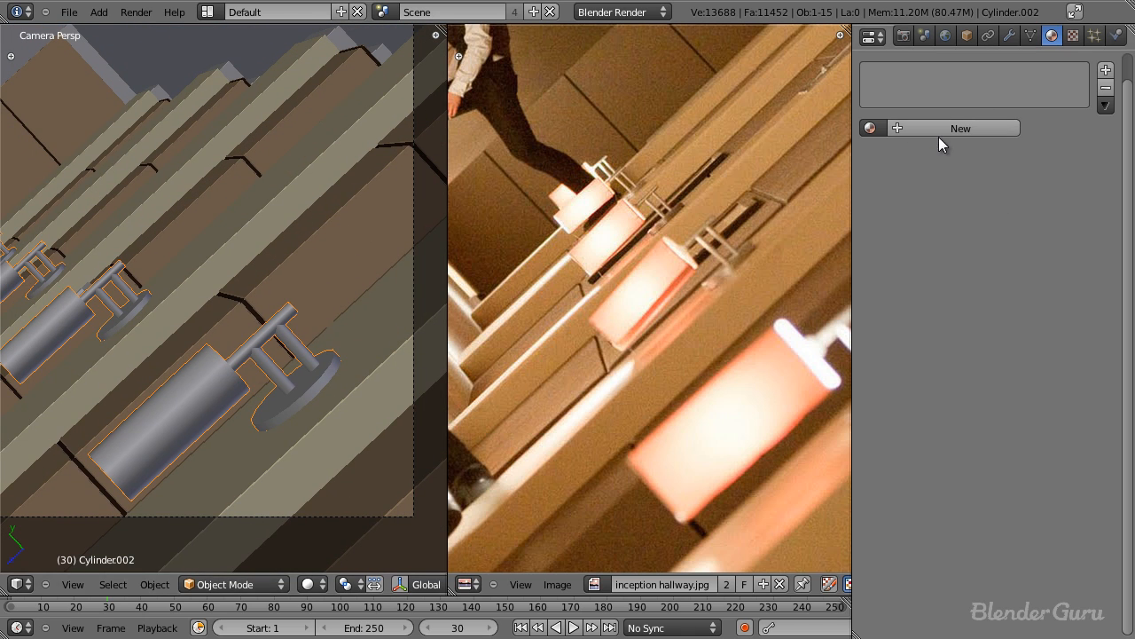
{"action": "left_click", "coordinate": [962, 128]}
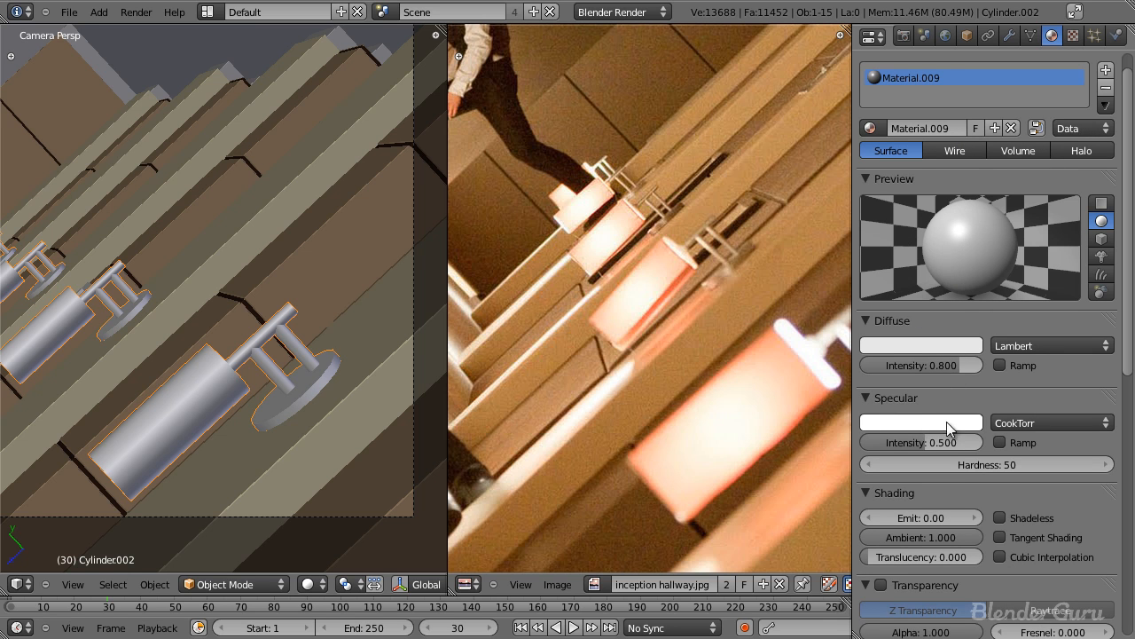
{"action": "scroll", "coordinate": [1034, 444], "scroll_direction": "down", "scroll_amount": 2}
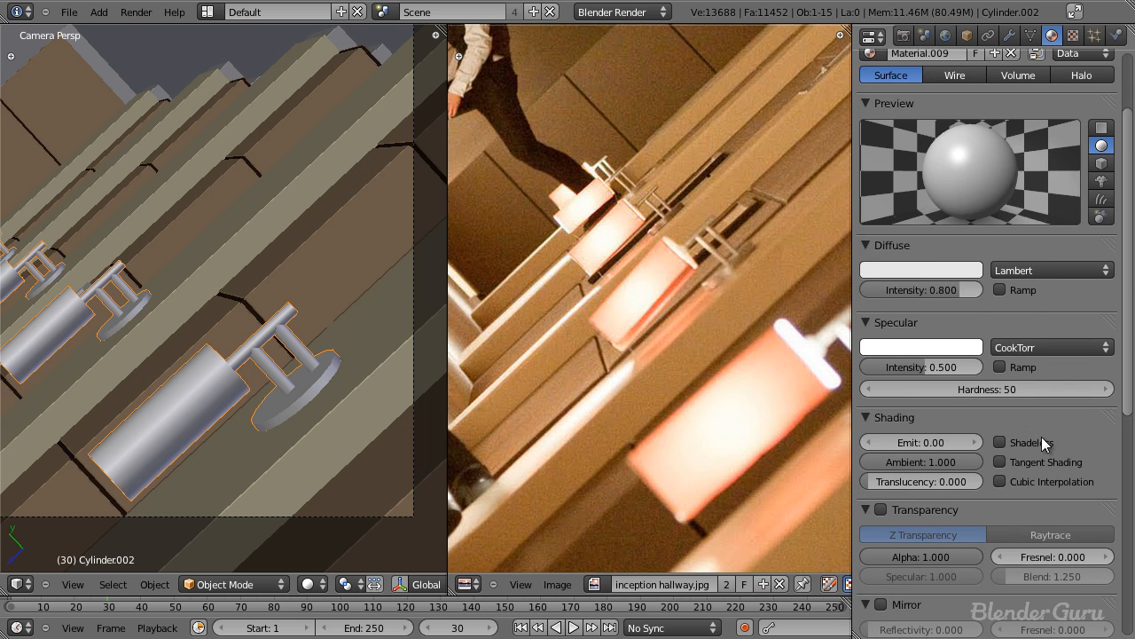
{"action": "left_click", "coordinate": [1036, 465]}
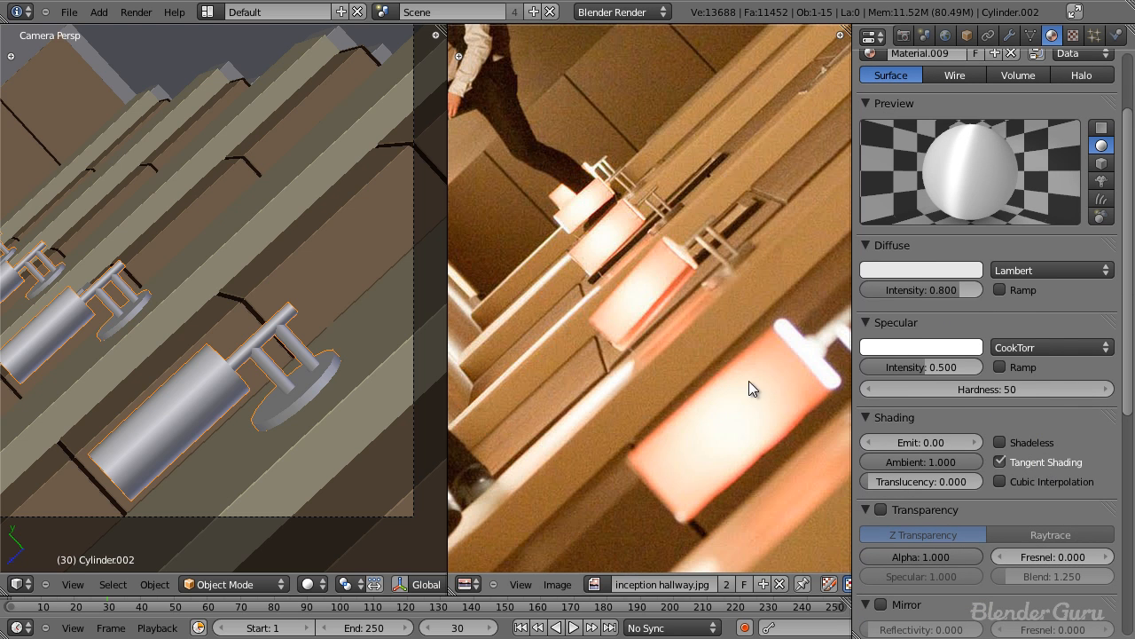
Set the lamp material's specular hardness to 110 and intensity to 0.270, using the reference's metal bracket as a guide.
{"action": "scroll", "coordinate": [756, 277], "scroll_direction": "up", "scroll_amount": 2}
{"action": "scroll", "coordinate": [663, 319], "scroll_direction": "up", "scroll_amount": 2}
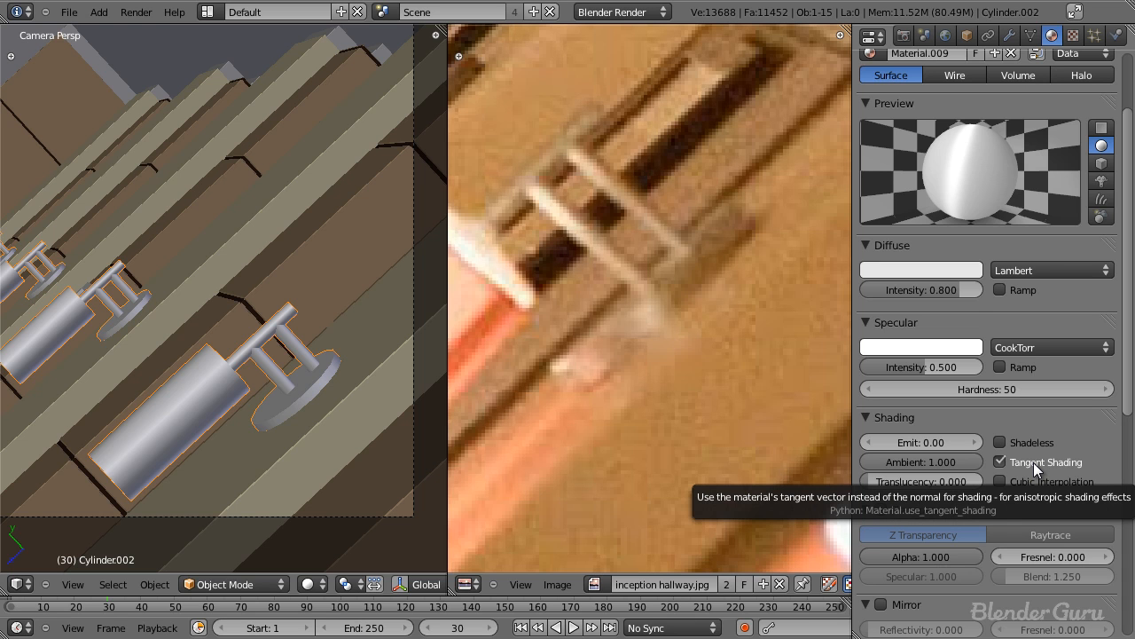
{"action": "mouse_move", "coordinate": [970, 388]}
{"action": "left_mouse_down"}
{"action": "mouse_move", "coordinate": [1049, 389]}
{"action": "mouse_move", "coordinate": [954, 390]}
{"action": "mouse_move", "coordinate": [911, 369]}
{"action": "left_mouse_up"}
{"action": "left_click_drag", "start_coordinate": [983, 365], "coordinate": [997, 360]}
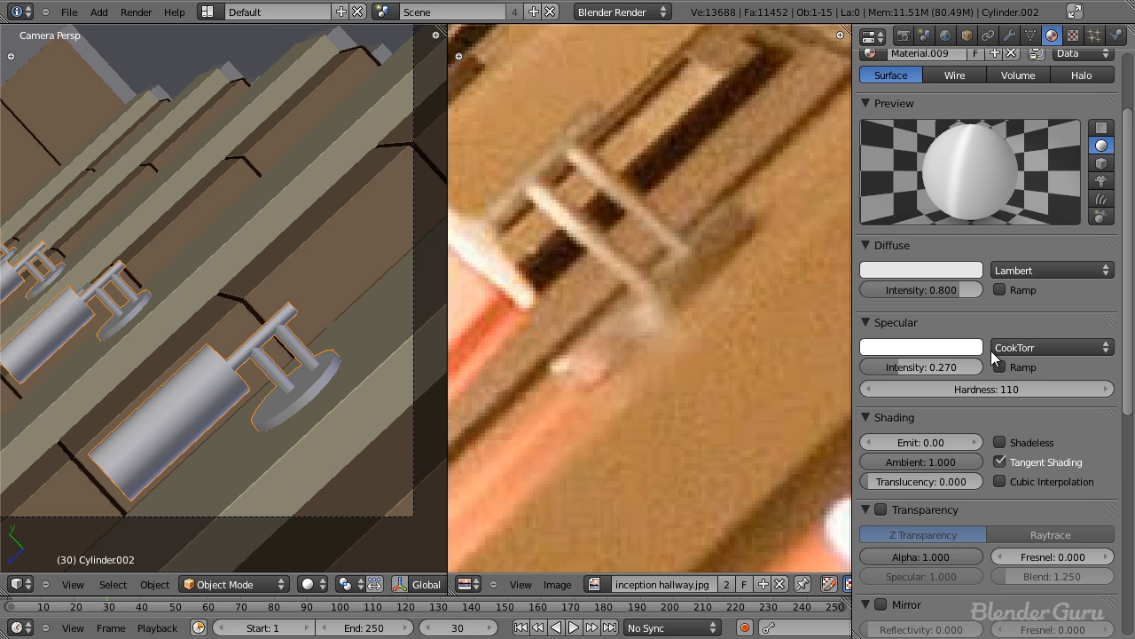
Adjust the lamp material's diffuse colour to a light grey.
{"action": "left_click", "coordinate": [933, 272]}
{"action": "left_click", "coordinate": [972, 74]}
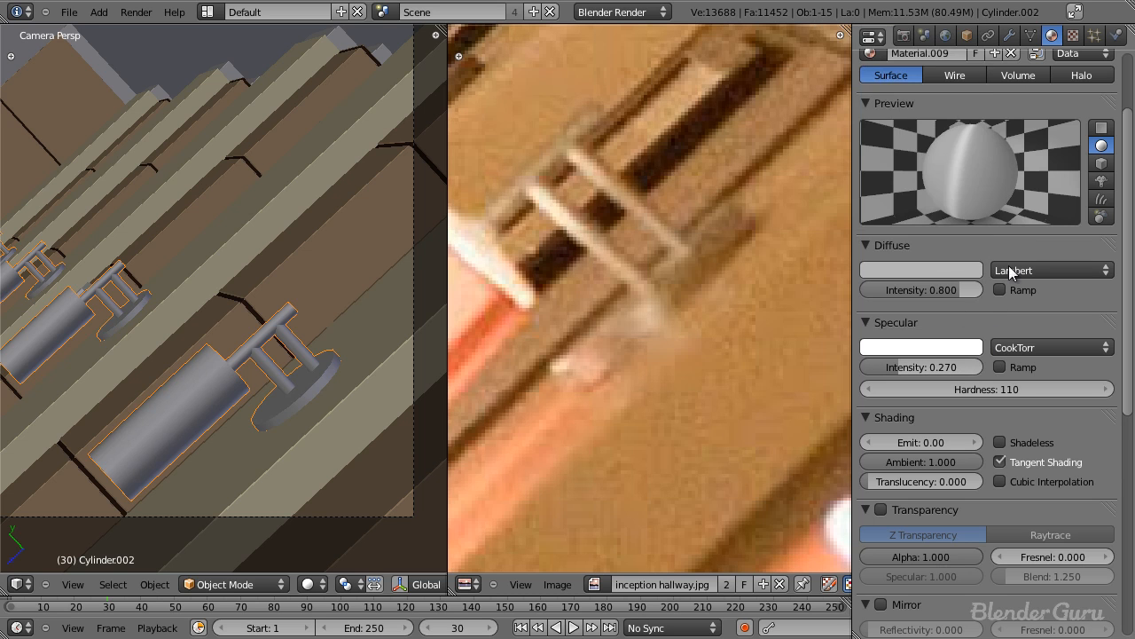
{"action": "left_click", "coordinate": [941, 270]}
{"action": "left_click", "coordinate": [968, 71]}
{"action": "left_click_drag", "start_coordinate": [968, 71], "coordinate": [969, 63]}
{"action": "left_click", "coordinate": [973, 272]}
Add a second material slot to the wall lamps with a new material named LampShade.
{"action": "scroll", "coordinate": [1109, 116], "scroll_direction": "up", "scroll_amount": 3}
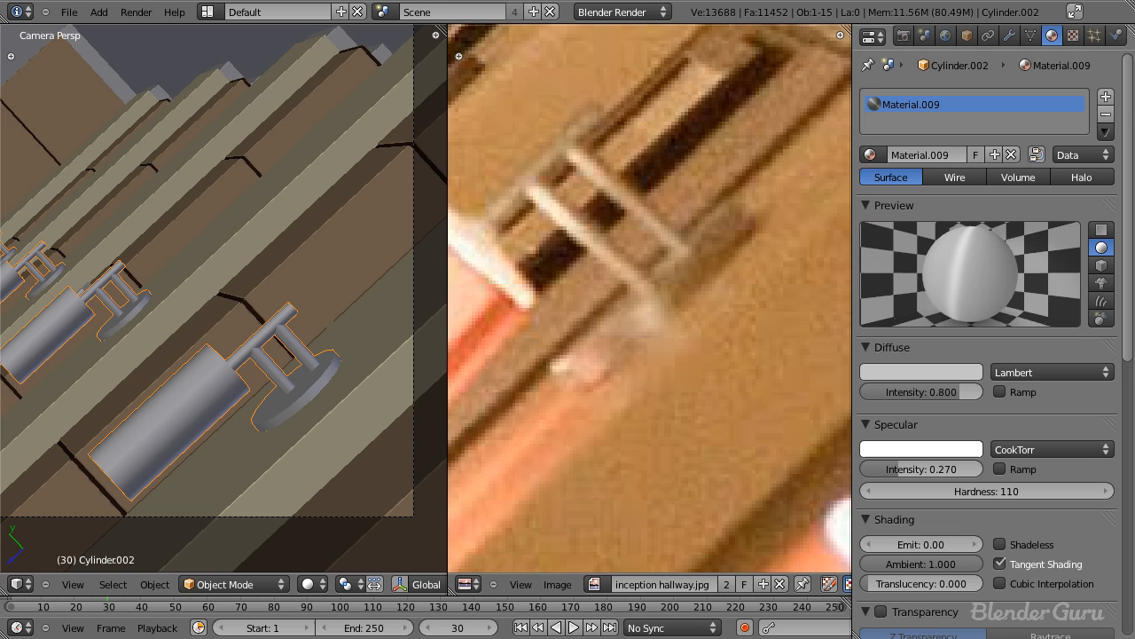
{"action": "left_click", "coordinate": [1106, 97]}
{"action": "left_click", "coordinate": [1012, 154]}
{"action": "left_click", "coordinate": [954, 155]}
{"action": "double_click", "coordinate": [956, 155]}
{"action": "type", "text": "KL"}
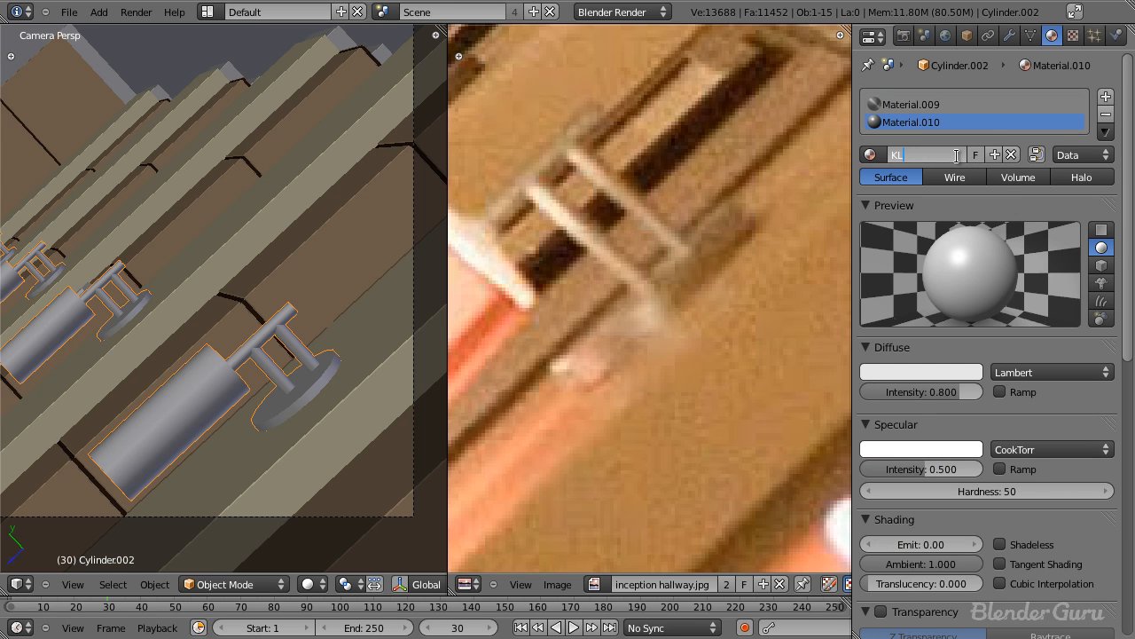
{"action": "type", "text": "LampShade"}
{"action": "key", "text": "Return"}
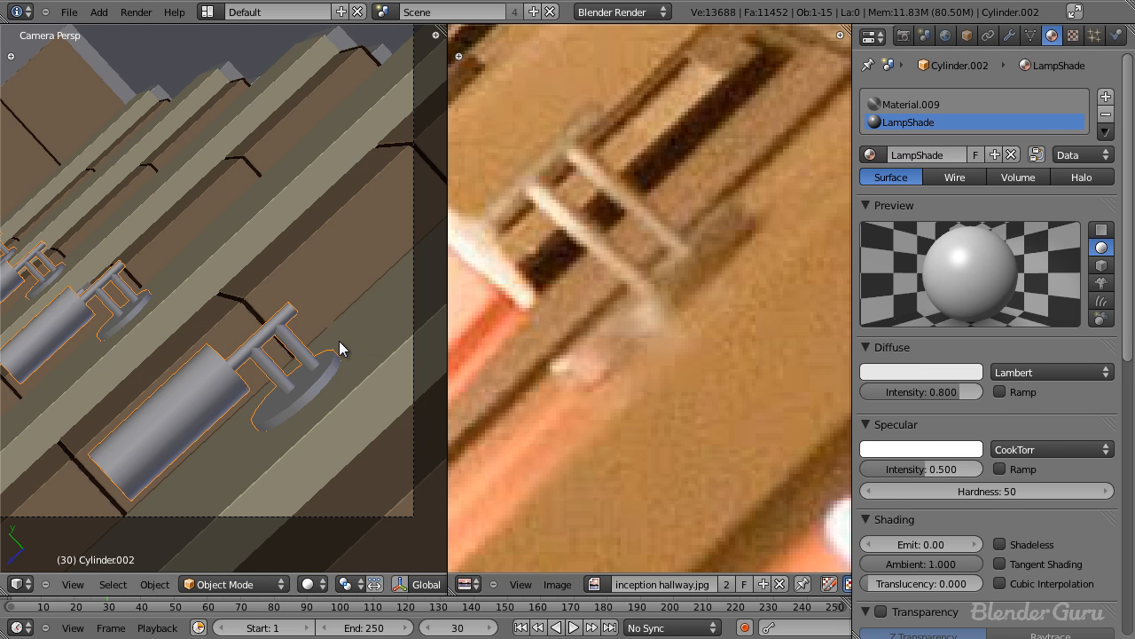
Select the lamp's large shade cylinder in Edit Mode, assign the LampShade material to it, and return to Object Mode.
{"action": "key", "text": "Tab"}
{"action": "middle_click_drag", "start_coordinate": [271, 346], "coordinate": [339, 270], "text": "shift"}
{"action": "scroll", "coordinate": [337, 270], "scroll_direction": "down", "scroll_amount": 5}
{"action": "middle_click_drag", "start_coordinate": [98, 253], "coordinate": [219, 350], "text": "shift"}
{"action": "scroll", "coordinate": [218, 349], "scroll_direction": "up", "scroll_amount": 8}
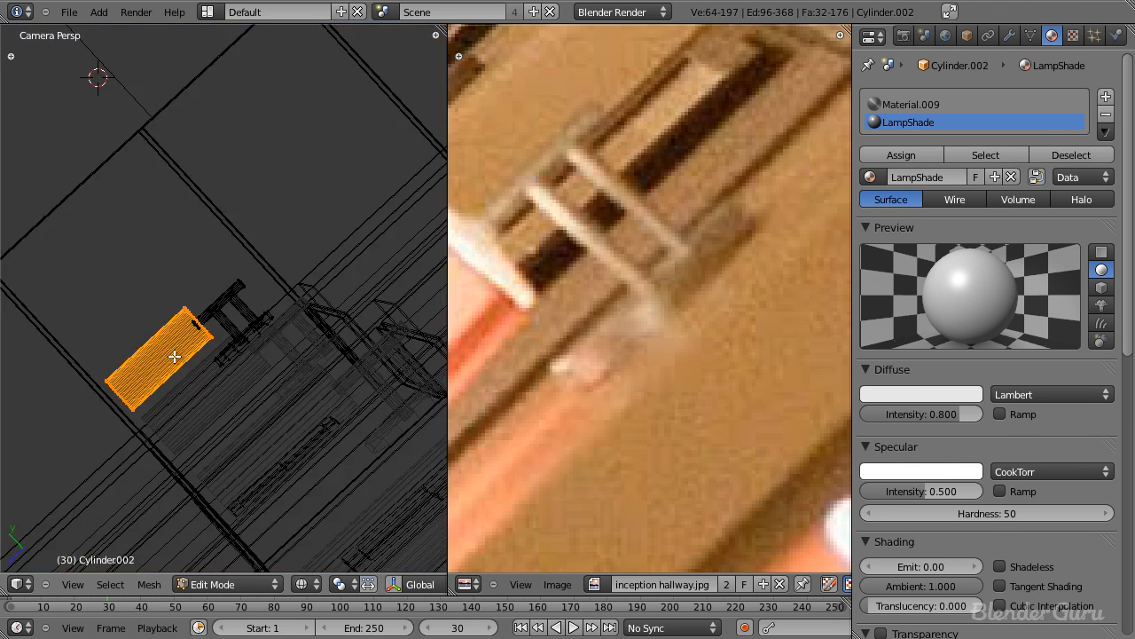
{"action": "left_click", "coordinate": [928, 159]}
{"action": "key", "text": "Tab"}
Save the scene, overwriting scene16-clay.blend.
{"action": "scroll", "coordinate": [252, 338], "scroll_direction": "down", "scroll_amount": 4}
{"action": "middle_click_drag", "start_coordinate": [309, 421], "coordinate": [190, 286], "text": "shift"}
{"action": "scroll", "coordinate": [332, 374], "scroll_direction": "down", "scroll_amount": 2}
{"action": "middle_click_drag", "start_coordinate": [332, 374], "coordinate": [249, 352], "text": "shift"}
{"action": "scroll", "coordinate": [248, 352], "scroll_direction": "up", "scroll_amount": 2}
{"action": "key", "text": "ctrl+s"}
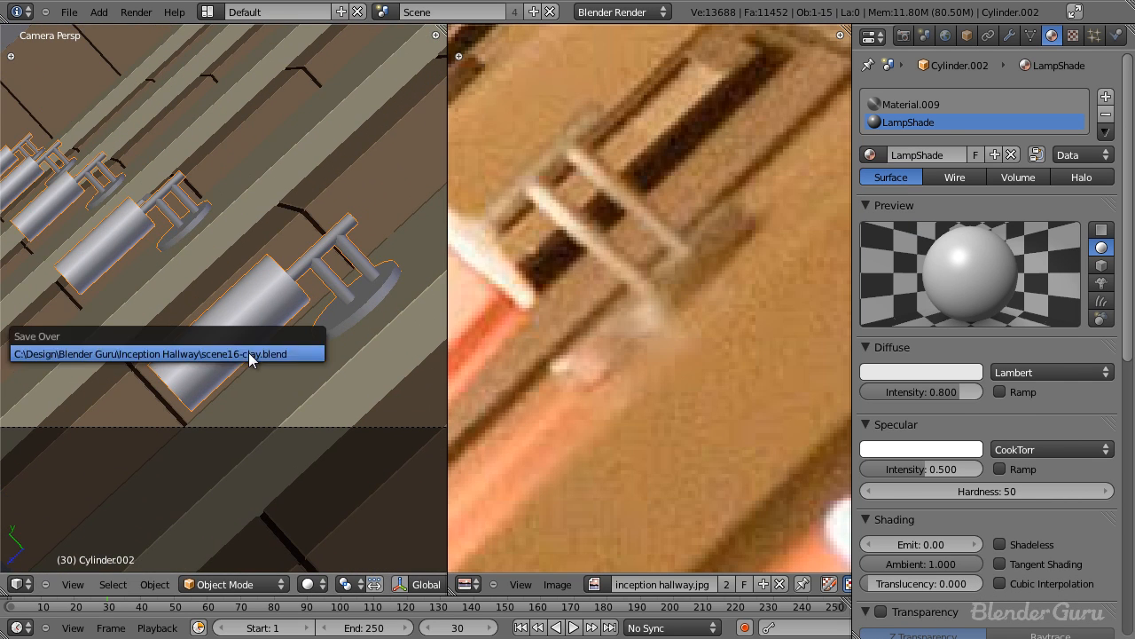
{"action": "left_click", "coordinate": [248, 352]}
Examine the glowing lampshades in the reference image and compare them with the nearest modelled wall lamp.
{"action": "scroll", "coordinate": [660, 433], "scroll_direction": "down", "scroll_amount": 2}
{"action": "scroll", "coordinate": [660, 426], "scroll_direction": "down", "scroll_amount": 3}
{"action": "middle_click_drag", "start_coordinate": [660, 426], "coordinate": [693, 357]}
{"action": "scroll", "coordinate": [708, 333], "scroll_direction": "up", "scroll_amount": 2}
{"action": "scroll", "coordinate": [666, 352], "scroll_direction": "up", "scroll_amount": 2}
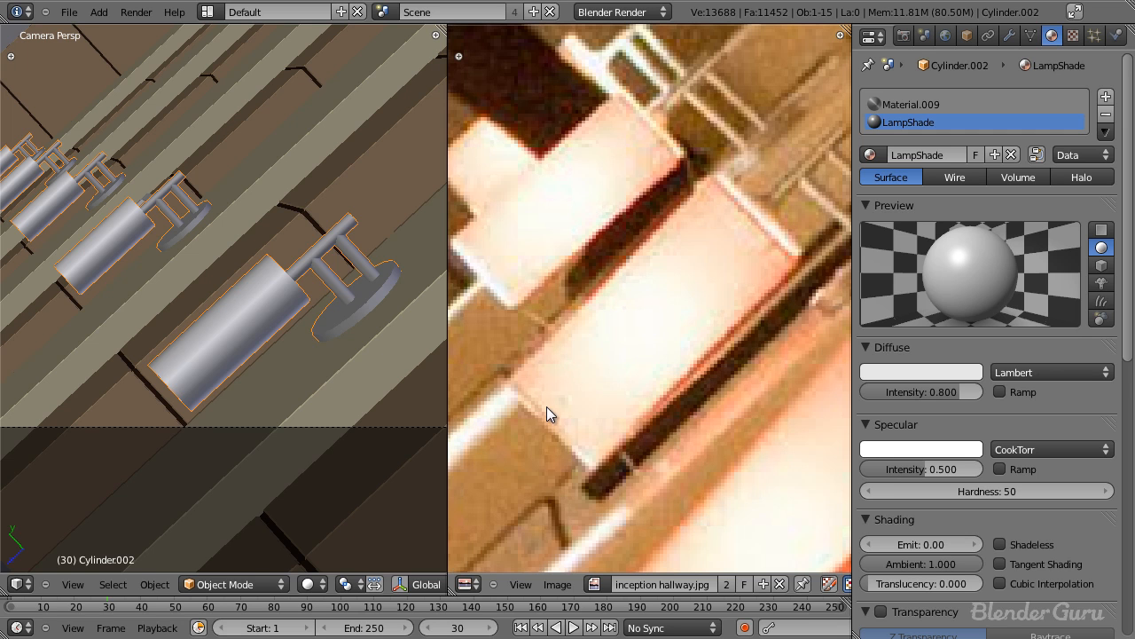
{"action": "scroll", "coordinate": [653, 322], "scroll_direction": "down", "scroll_amount": 4}
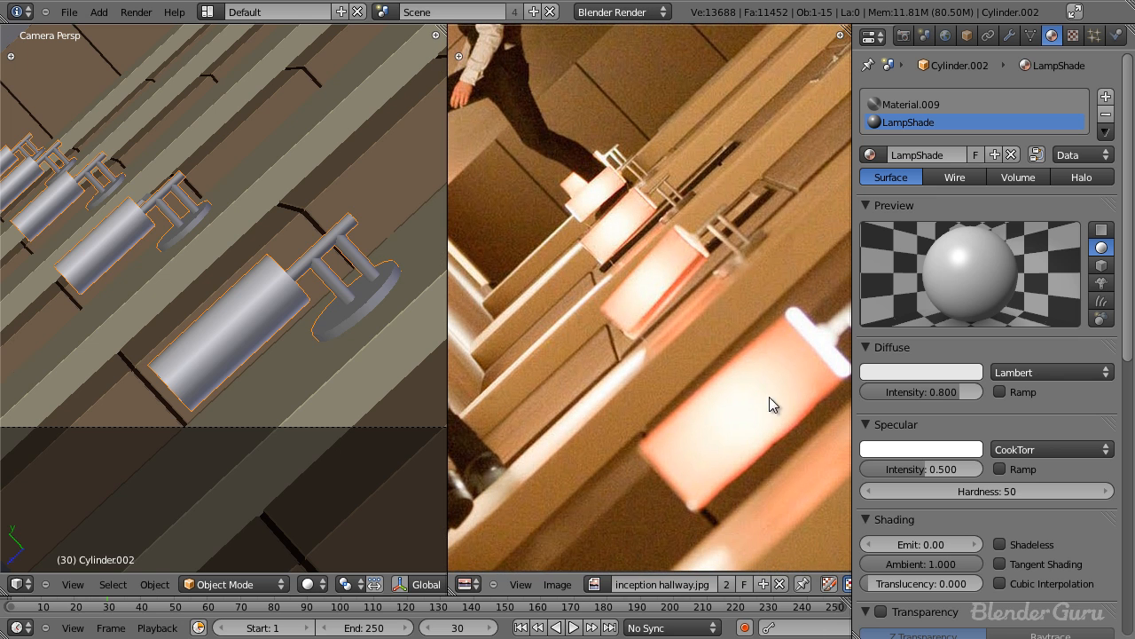
{"action": "scroll", "coordinate": [312, 296], "scroll_direction": "up", "scroll_amount": 4}
{"action": "key", "text": "z"}
{"action": "key", "text": "z"}
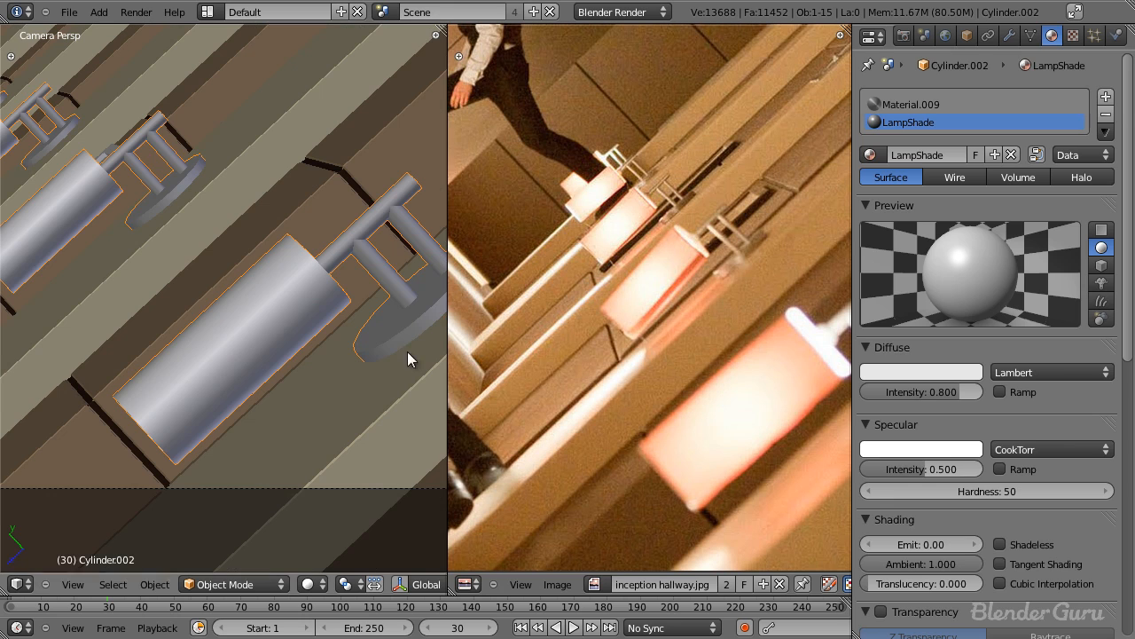
{"action": "scroll", "coordinate": [938, 465], "scroll_direction": "down", "scroll_amount": 3}
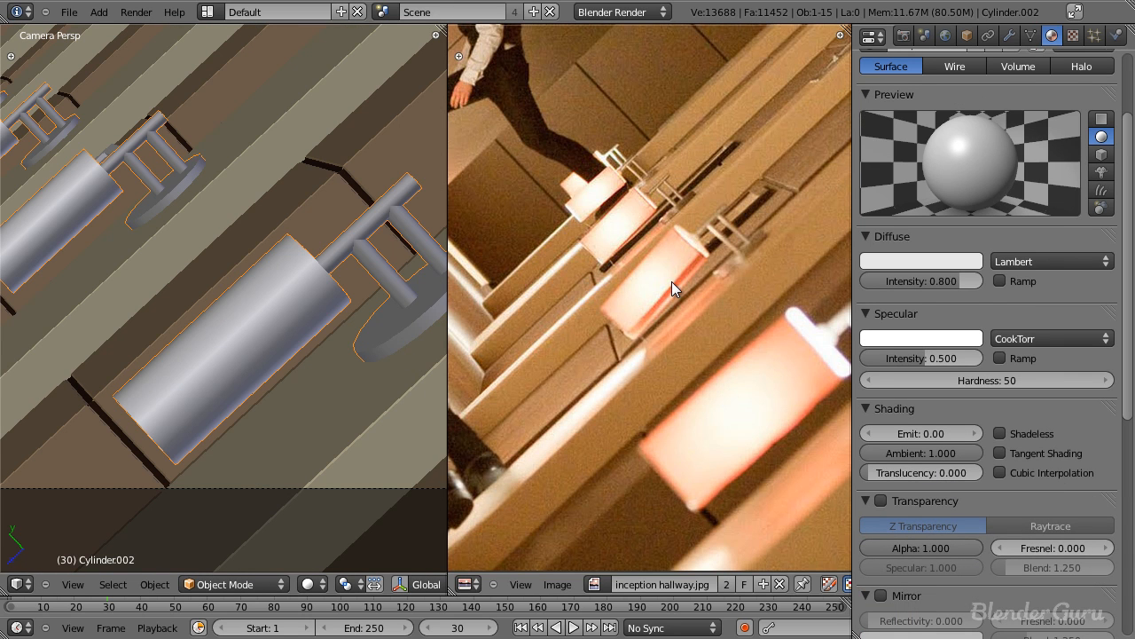
Compare the row of wall lamps in the camera view with the colour falloff on the reference's lampshades.
{"action": "middle_click_drag", "start_coordinate": [193, 263], "coordinate": [275, 296]}
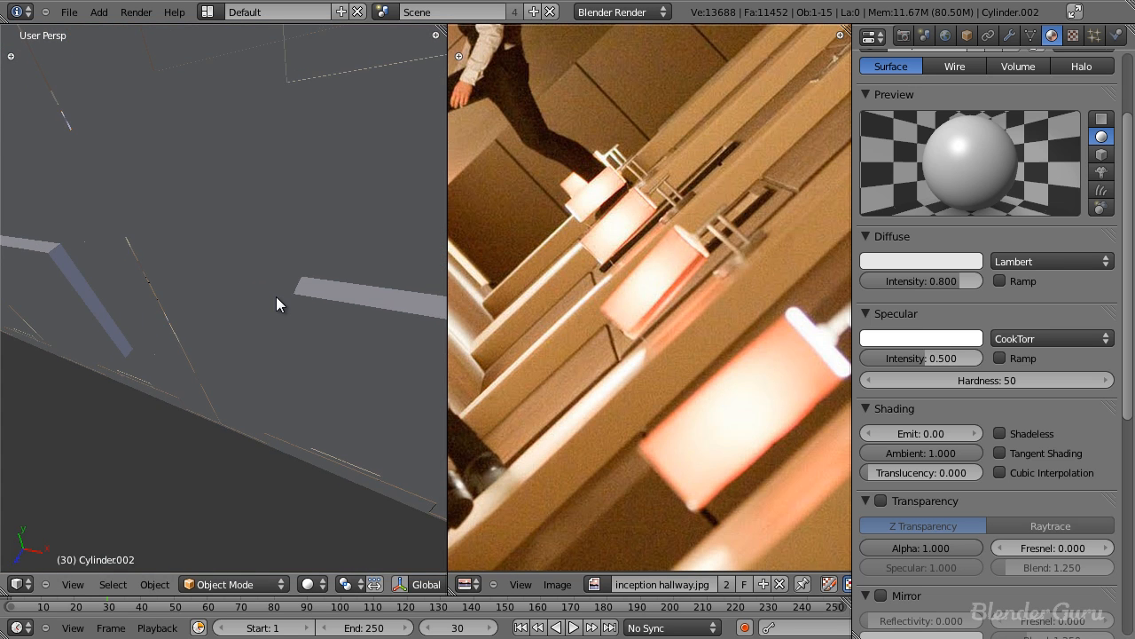
{"action": "key", "text": "KP_0"}
{"action": "scroll", "coordinate": [224, 296], "scroll_direction": "down", "scroll_amount": 2}
{"action": "middle_click_drag", "start_coordinate": [201, 252], "coordinate": [309, 345], "text": "shift"}
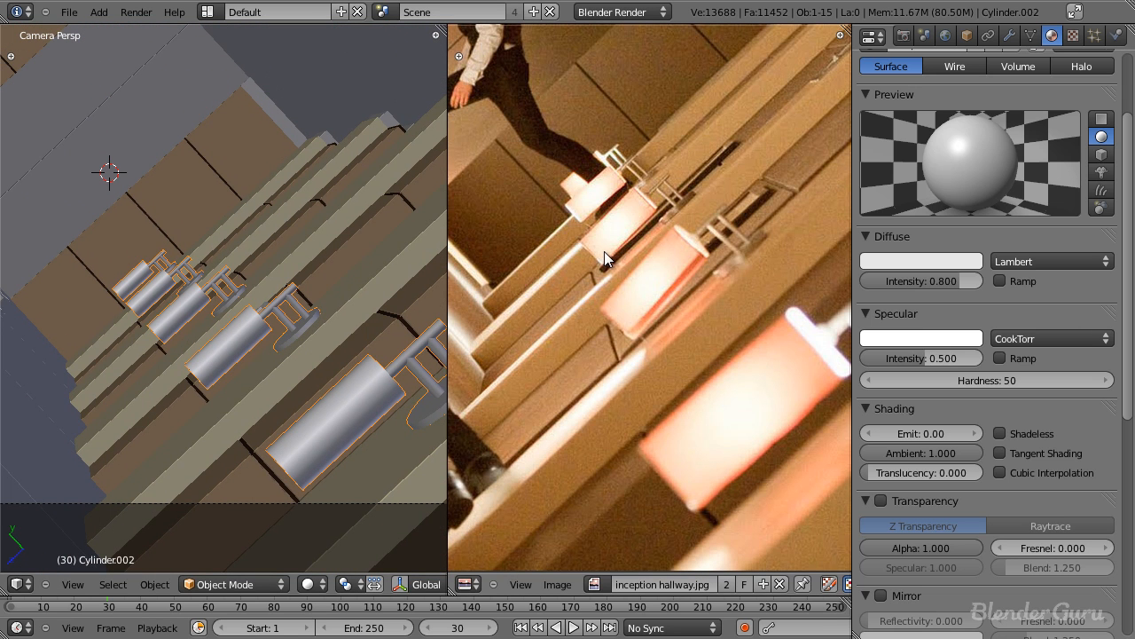
{"action": "scroll", "coordinate": [605, 251], "scroll_direction": "down", "scroll_amount": 6}
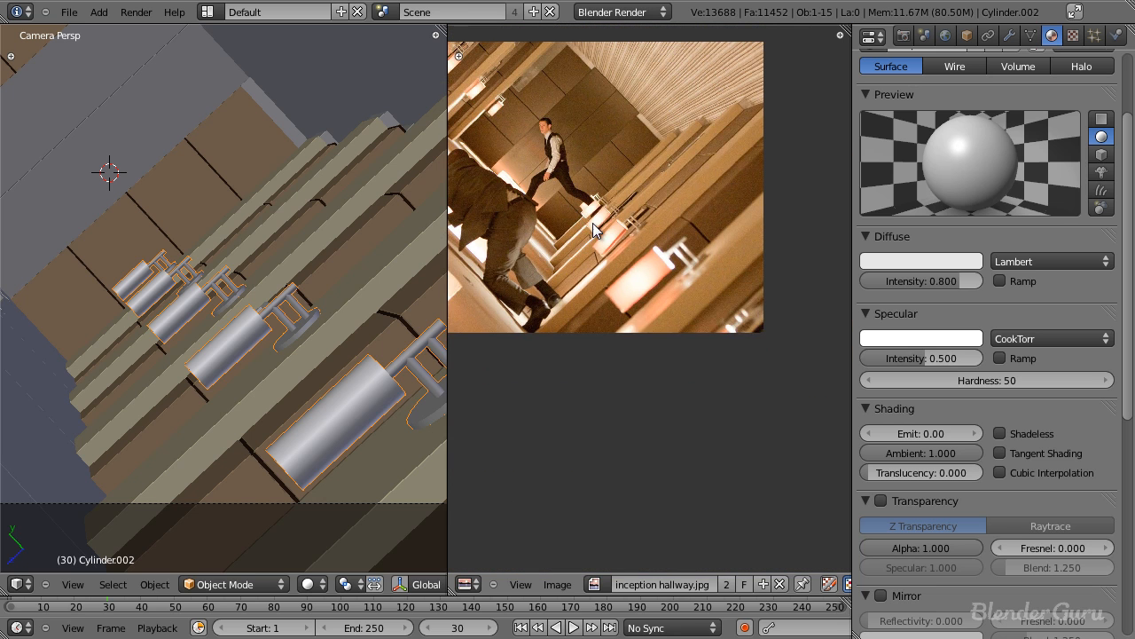
{"action": "middle_click_drag", "start_coordinate": [591, 228], "coordinate": [626, 244]}
{"action": "scroll", "coordinate": [213, 337], "scroll_direction": "up", "scroll_amount": 1}
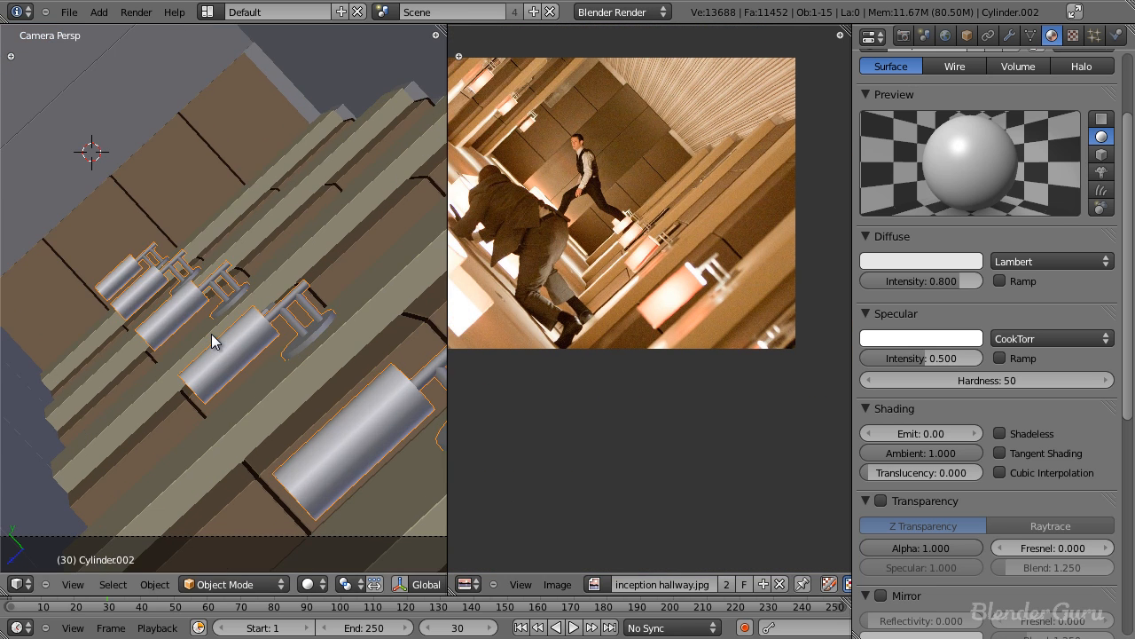
{"action": "scroll", "coordinate": [684, 332], "scroll_direction": "up", "scroll_amount": 5}
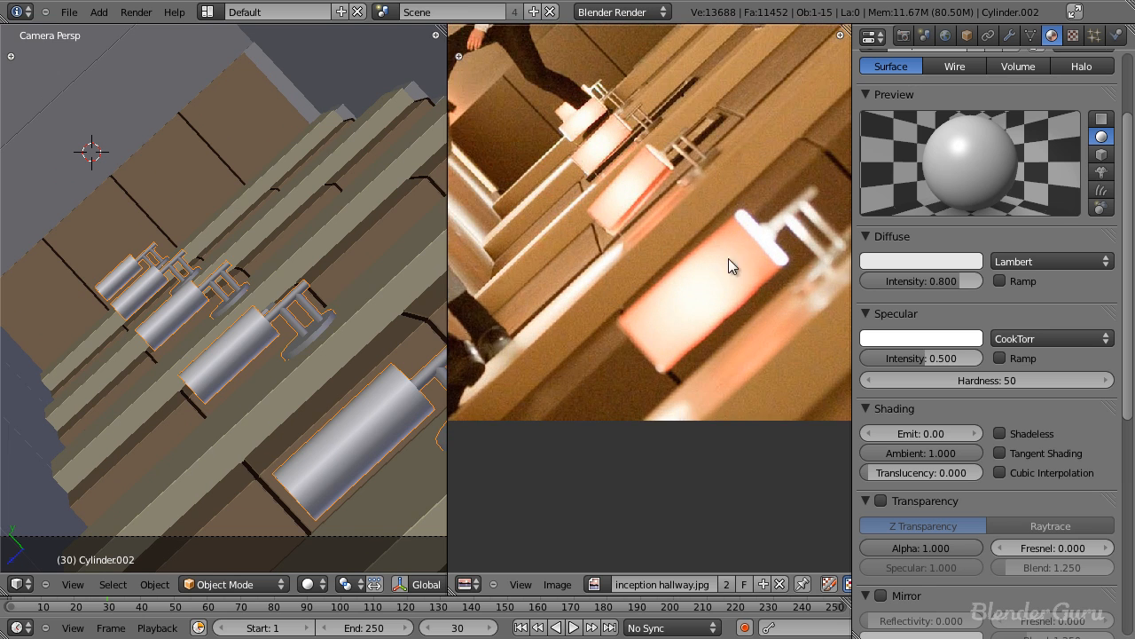
{"action": "scroll", "coordinate": [692, 280], "scroll_direction": "up", "scroll_amount": 2}
{"action": "middle_click_drag", "start_coordinate": [661, 175], "coordinate": [721, 336]}
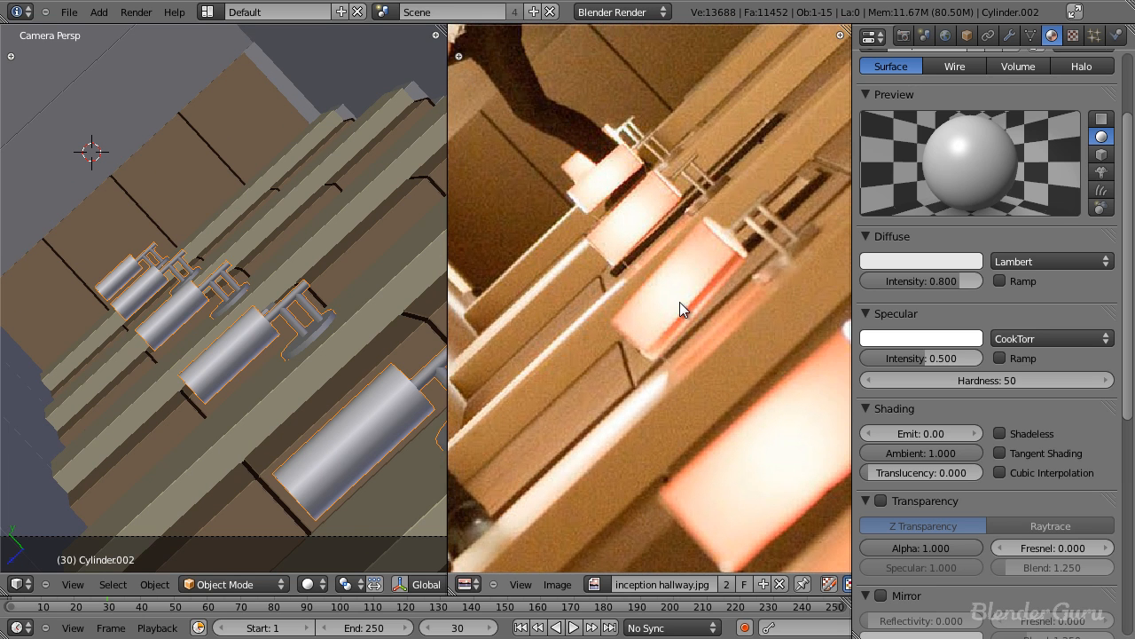
{"action": "scroll", "coordinate": [679, 302], "scroll_direction": "up", "scroll_amount": 1}
{"action": "middle_click_drag", "start_coordinate": [299, 394], "coordinate": [270, 351]}
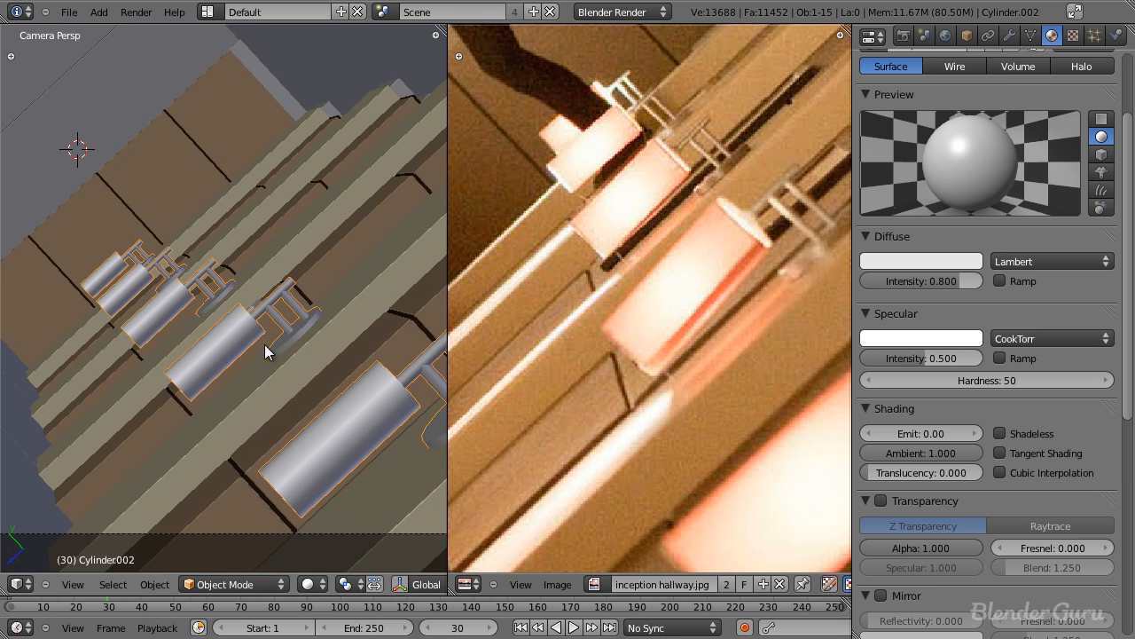
Add a new Blend texture to the LampShade material and enable its colour ramp, using the reference's shade gradient as a guide.
{"action": "scroll", "coordinate": [913, 257], "scroll_direction": "up", "scroll_amount": 3}
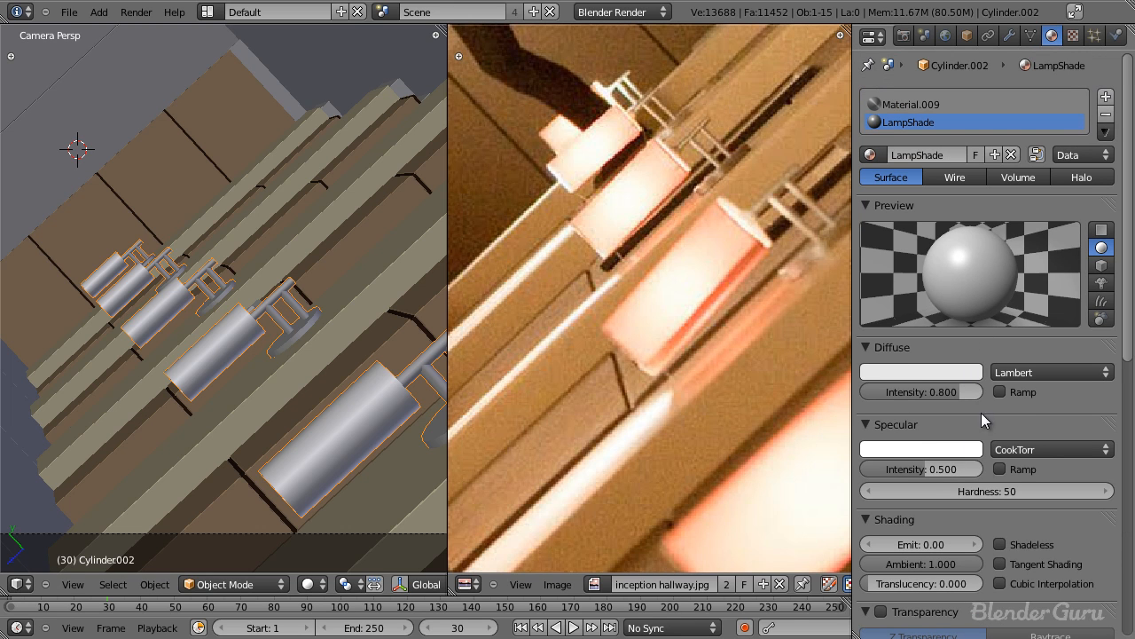
{"action": "left_click", "coordinate": [1074, 36]}
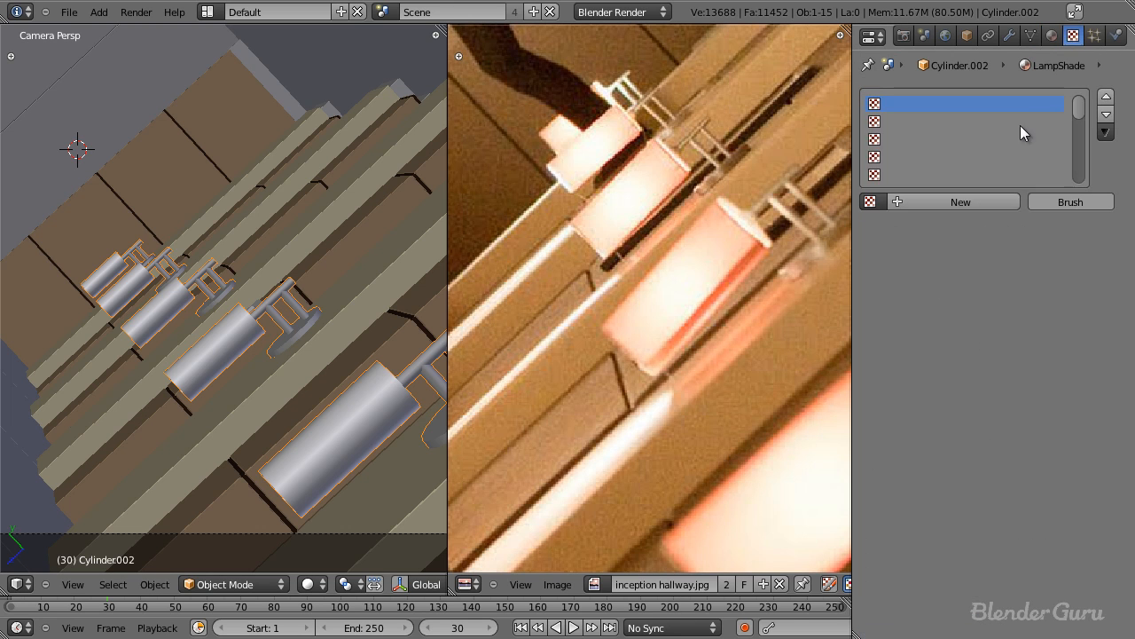
{"action": "left_click", "coordinate": [951, 202]}
{"action": "left_click", "coordinate": [982, 223]}
{"action": "left_click", "coordinate": [958, 261]}
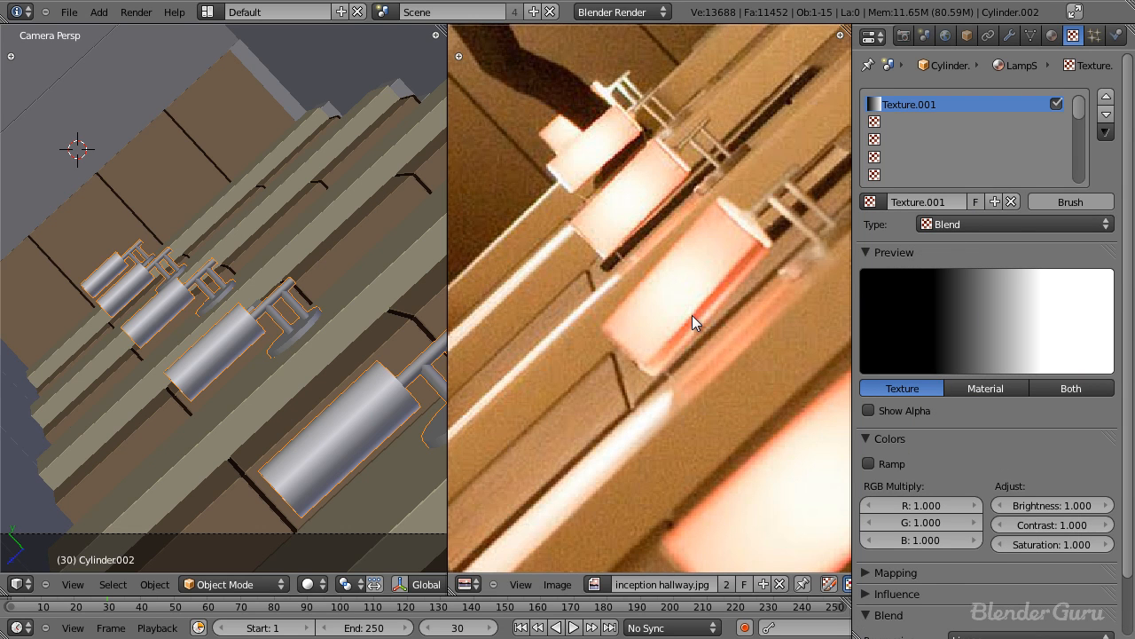
{"action": "scroll", "coordinate": [710, 270], "scroll_direction": "up", "scroll_amount": 4}
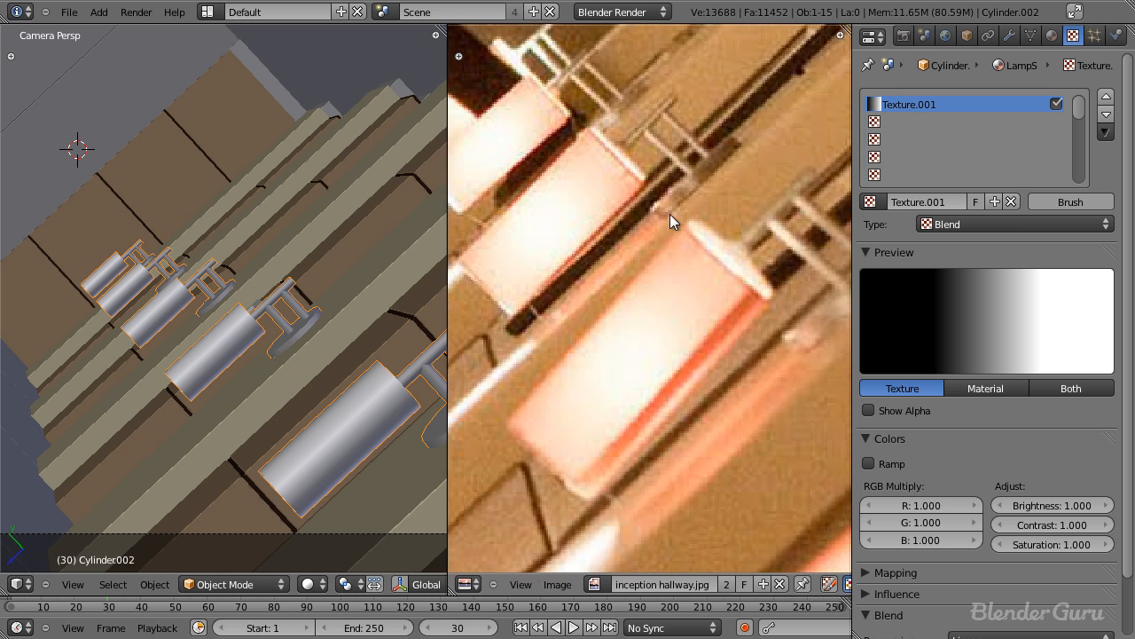
{"action": "middle_click_drag", "start_coordinate": [709, 284], "coordinate": [744, 229]}
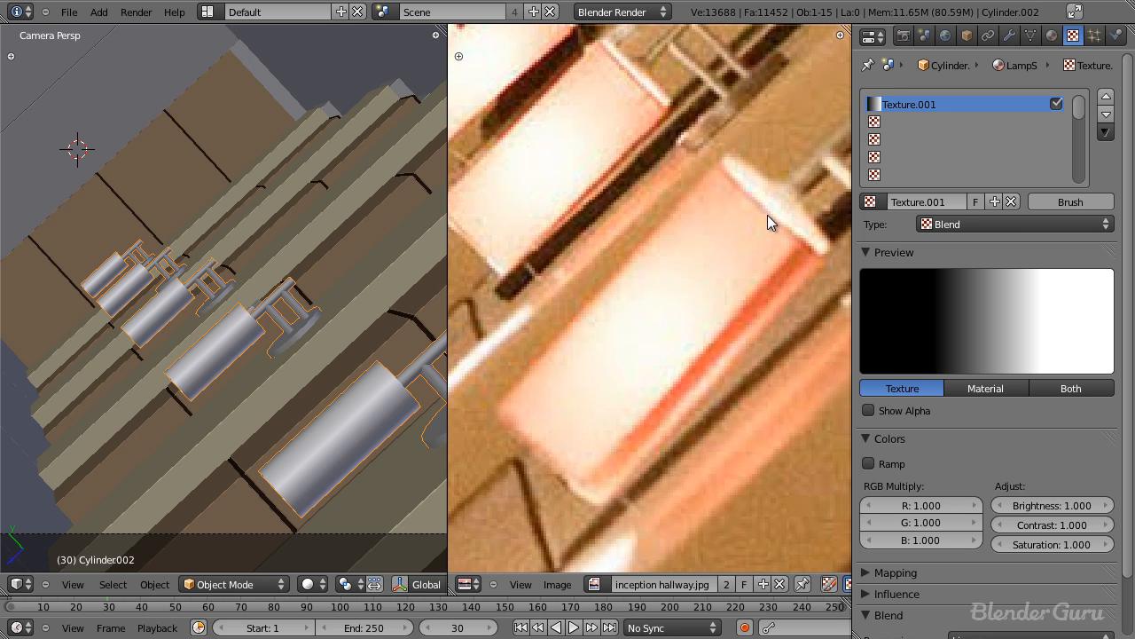
{"action": "left_click", "coordinate": [870, 461]}
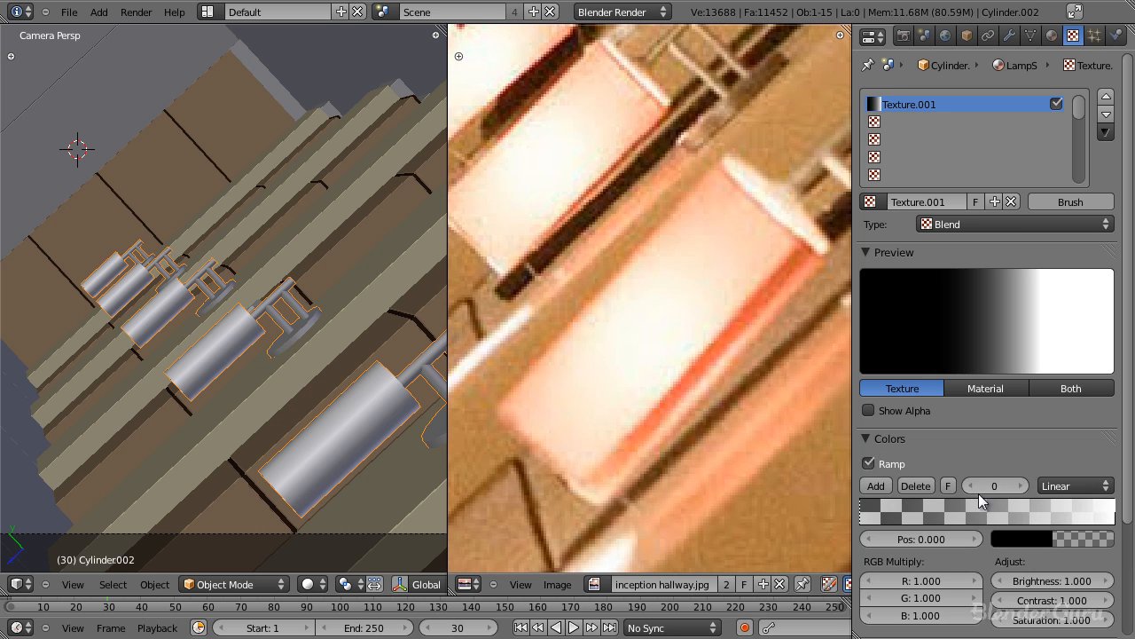
Try the colour ramp's white stop at position 0.618 and return it to the end of the ramp.
{"action": "mouse_move", "coordinate": [1116, 520]}
{"action": "left_mouse_down"}
{"action": "mouse_move", "coordinate": [914, 520]}
{"action": "mouse_move", "coordinate": [1117, 523]}
{"action": "left_mouse_up"}
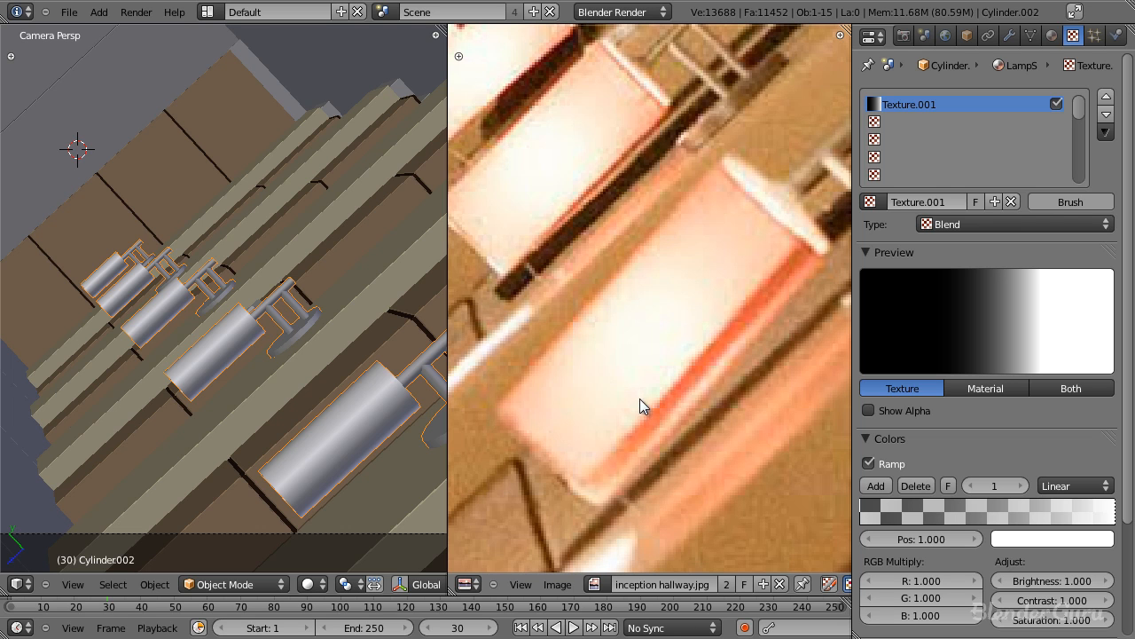
{"action": "left_click_drag", "start_coordinate": [1115, 523], "coordinate": [1019, 524]}
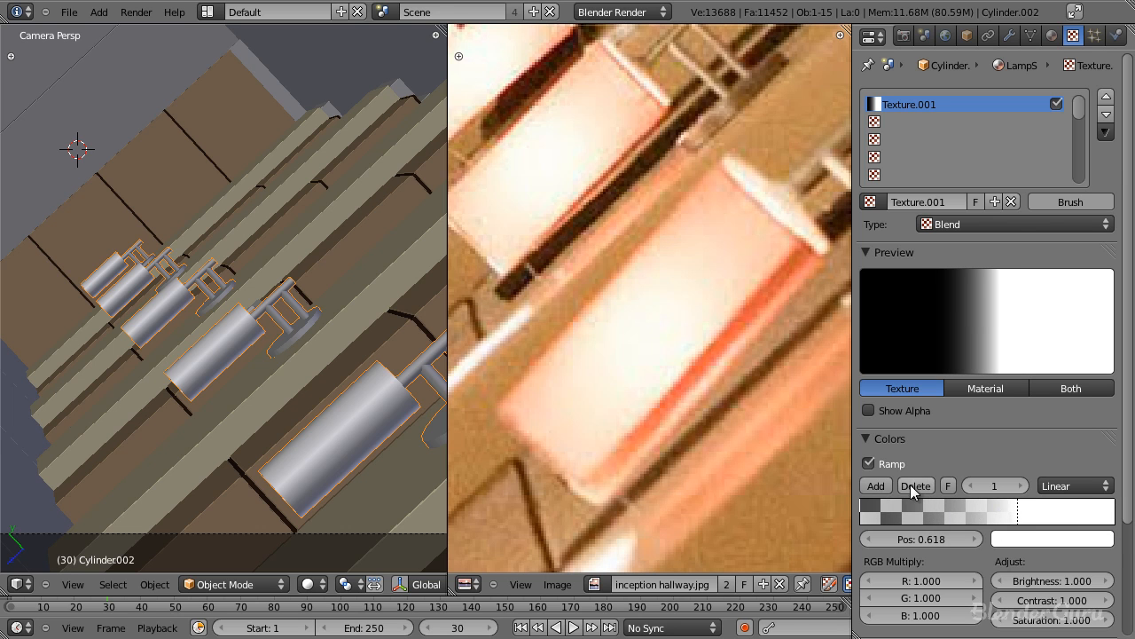
{"action": "scroll", "coordinate": [238, 365], "scroll_direction": "down", "scroll_amount": 2}
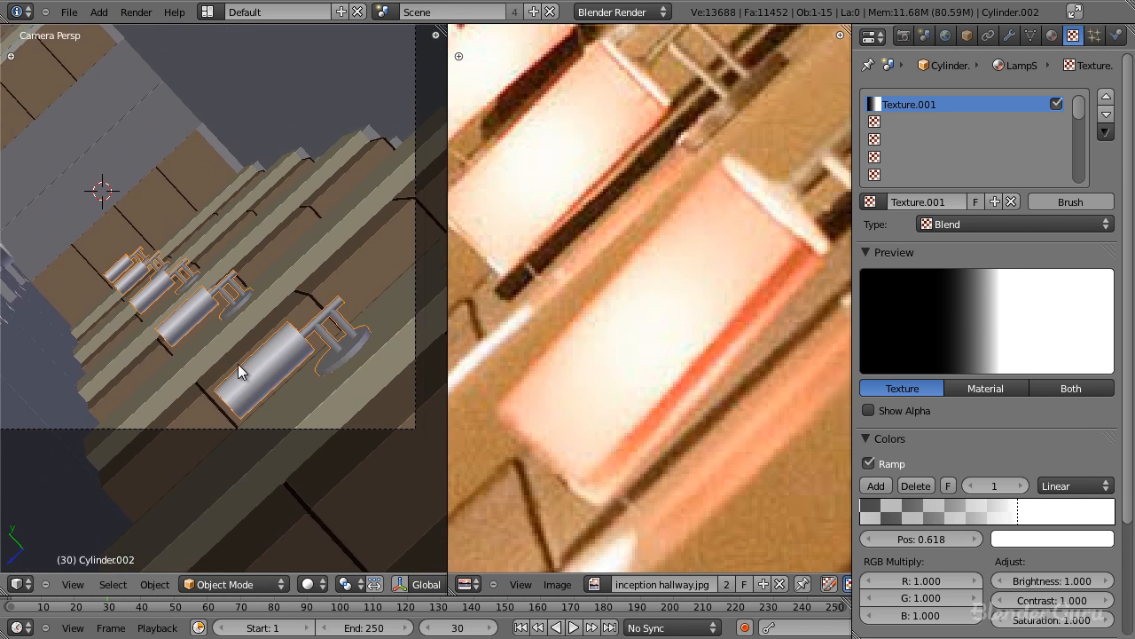
{"action": "scroll", "coordinate": [237, 364], "scroll_direction": "down", "scroll_amount": 1}
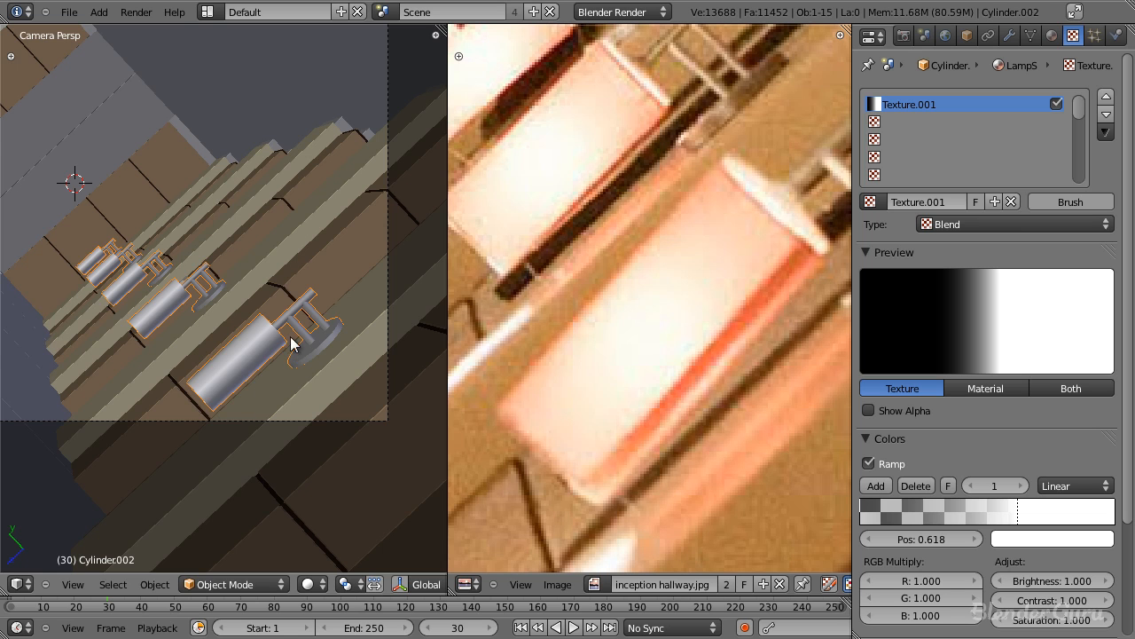
{"action": "scroll", "coordinate": [261, 355], "scroll_direction": "up", "scroll_amount": 3}
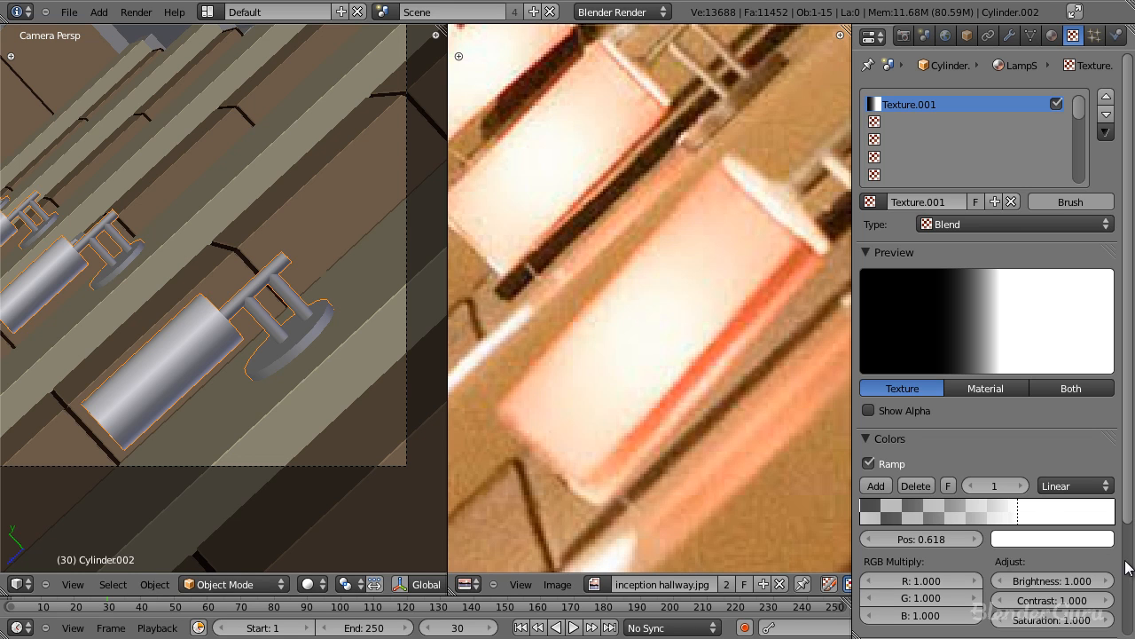
{"action": "left_click_drag", "start_coordinate": [1021, 520], "coordinate": [1123, 520]}
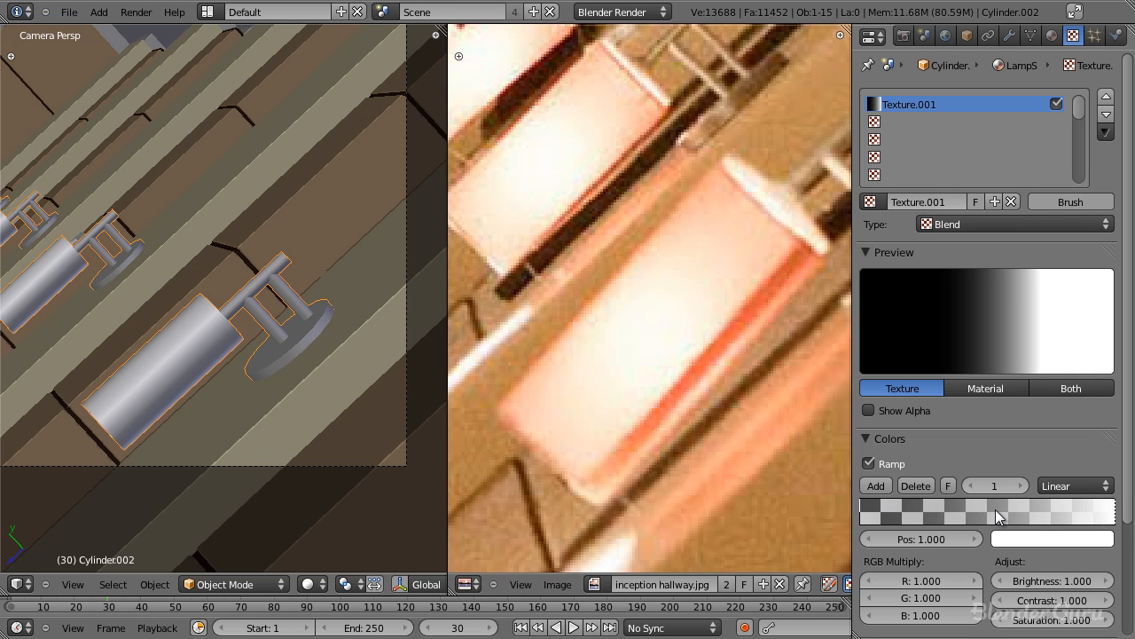
{"action": "left_click_drag", "start_coordinate": [1116, 520], "coordinate": [1113, 520]}
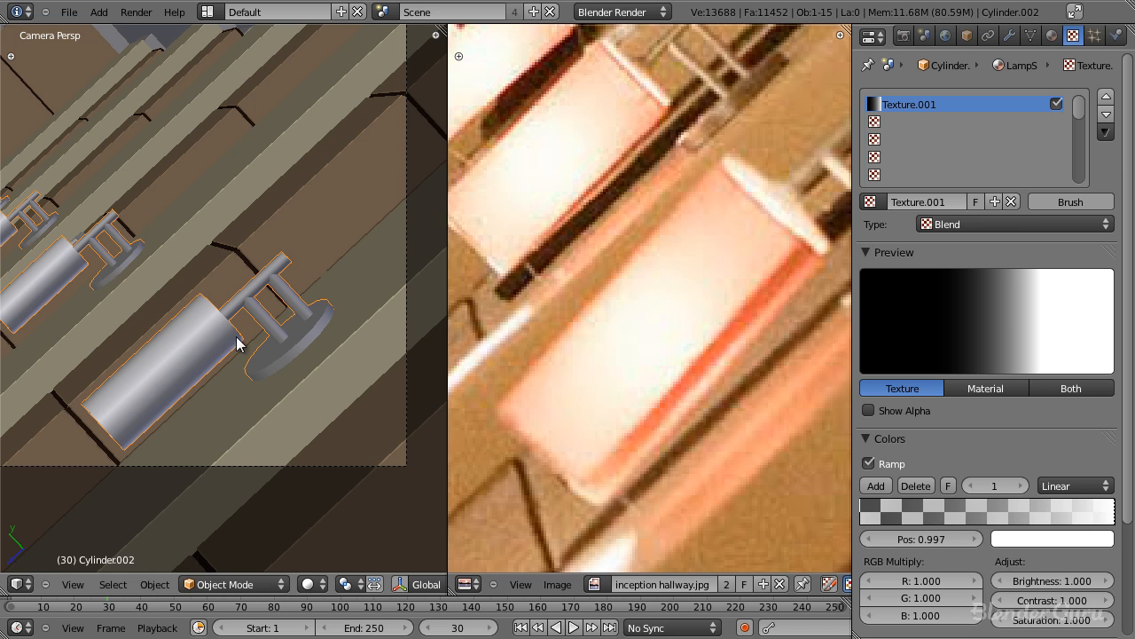
{"action": "scroll", "coordinate": [228, 326], "scroll_direction": "up", "scroll_amount": 1}
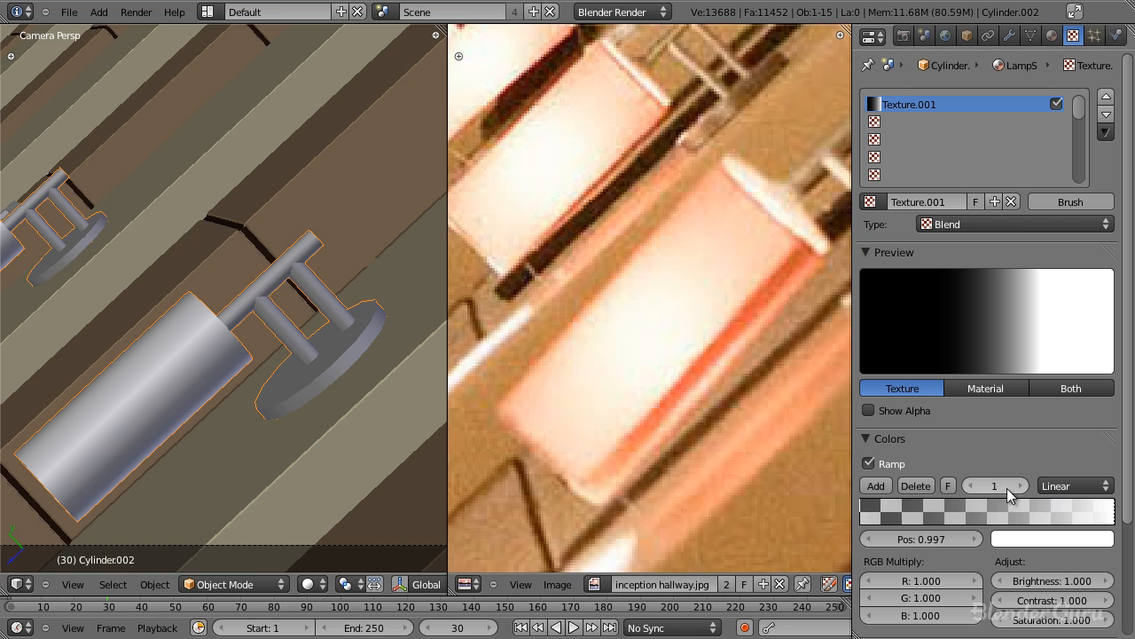
Move the colour ramp's end stop to position 0.569 and colour it dark red, using the reference shade's edge as a guide.
{"action": "left_click_drag", "start_coordinate": [1119, 523], "coordinate": [970, 531]}
{"action": "middle_click_drag", "start_coordinate": [644, 331], "coordinate": [515, 427], "text": "ctrl"}
{"action": "scroll", "coordinate": [739, 349], "scroll_direction": "up", "scroll_amount": 1}
{"action": "middle_click_drag", "start_coordinate": [739, 348], "coordinate": [682, 398]}
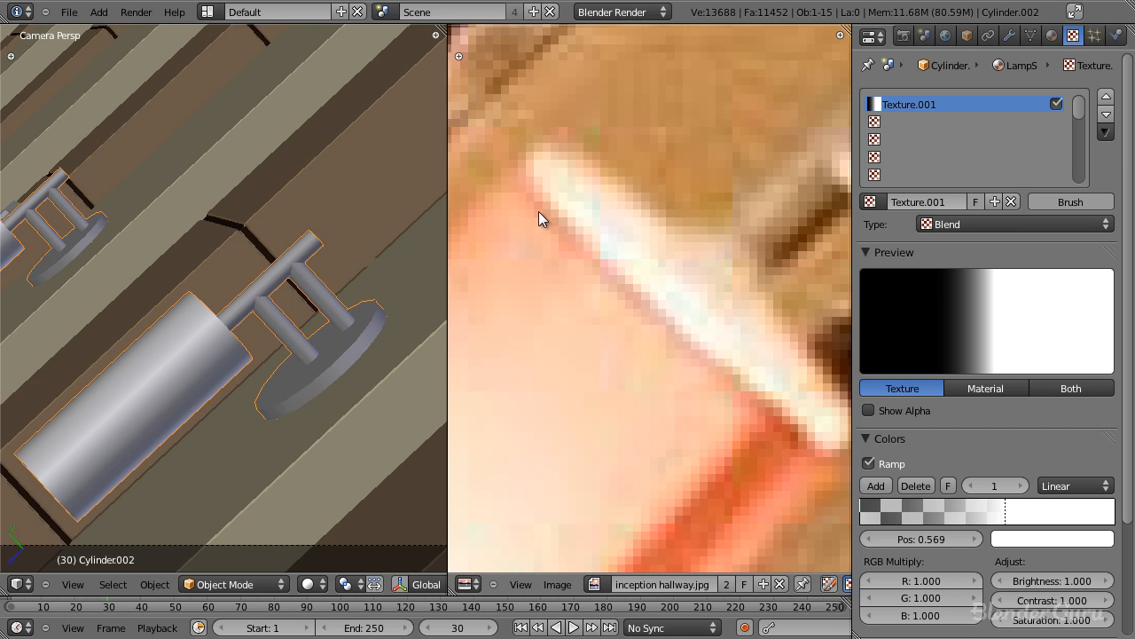
{"action": "left_click", "coordinate": [1052, 539]}
{"action": "mouse_move", "coordinate": [1027, 410]}
{"action": "left_mouse_down"}
{"action": "mouse_move", "coordinate": [1017, 396]}
{"action": "mouse_move", "coordinate": [1017, 406]}
{"action": "left_mouse_up"}
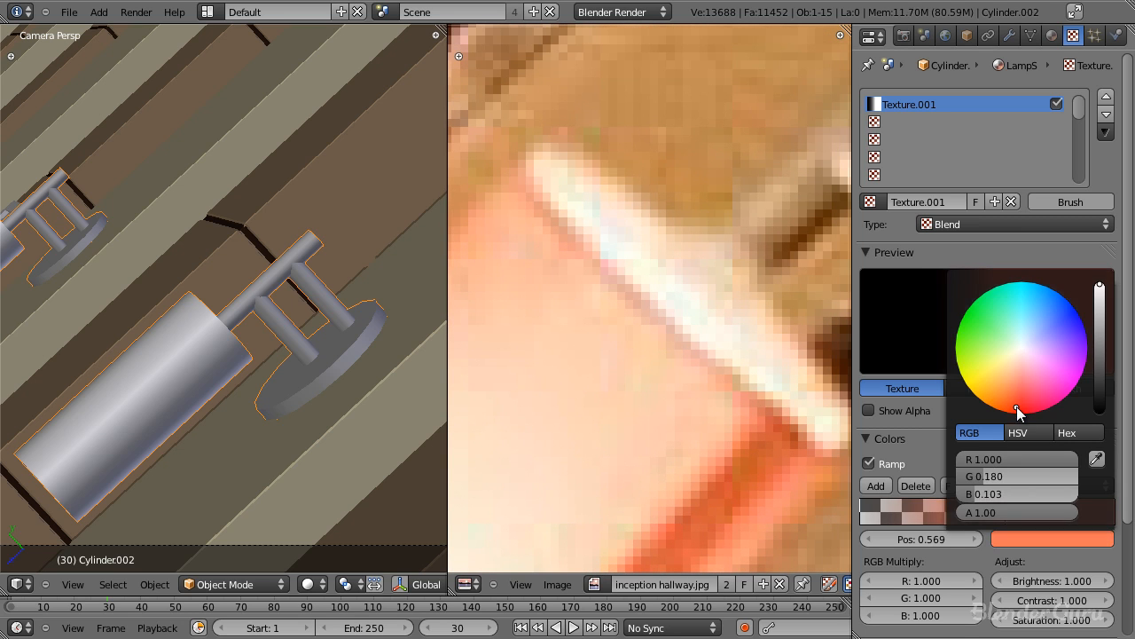
{"action": "mouse_move", "coordinate": [1103, 333]}
{"action": "left_mouse_down"}
{"action": "mouse_move", "coordinate": [1098, 347]}
{"action": "mouse_move", "coordinate": [1102, 338]}
{"action": "left_mouse_up"}
{"action": "left_click", "coordinate": [1023, 405]}
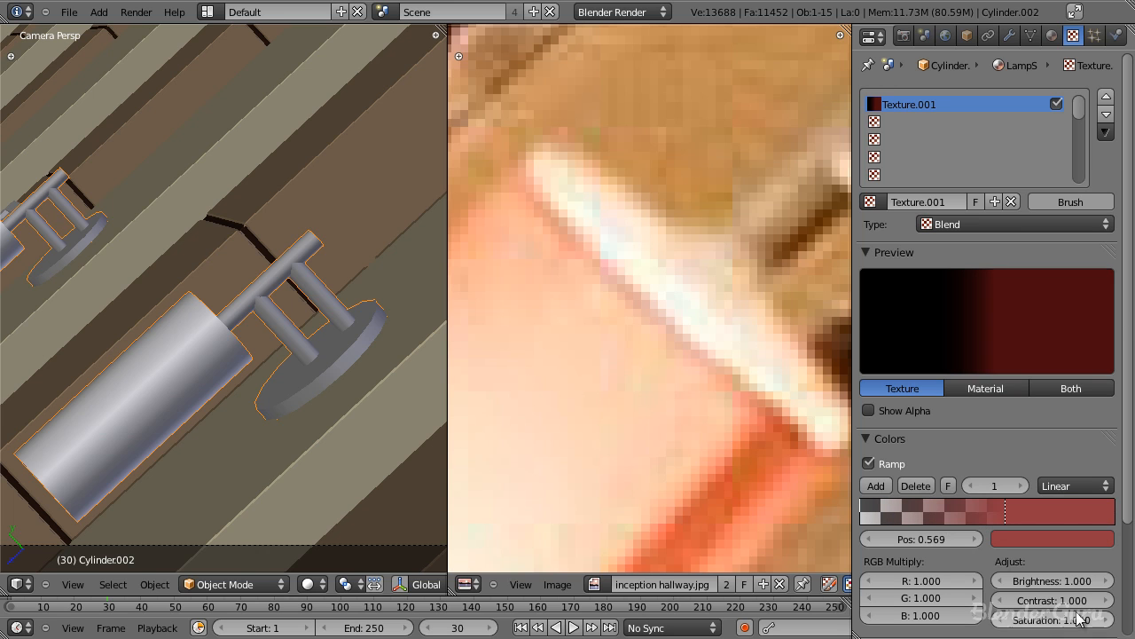
Add a colour stop at position 0.552, just before the dark red one, and make it a fully opaque bright orange-red.
{"action": "left_click", "coordinate": [876, 486]}
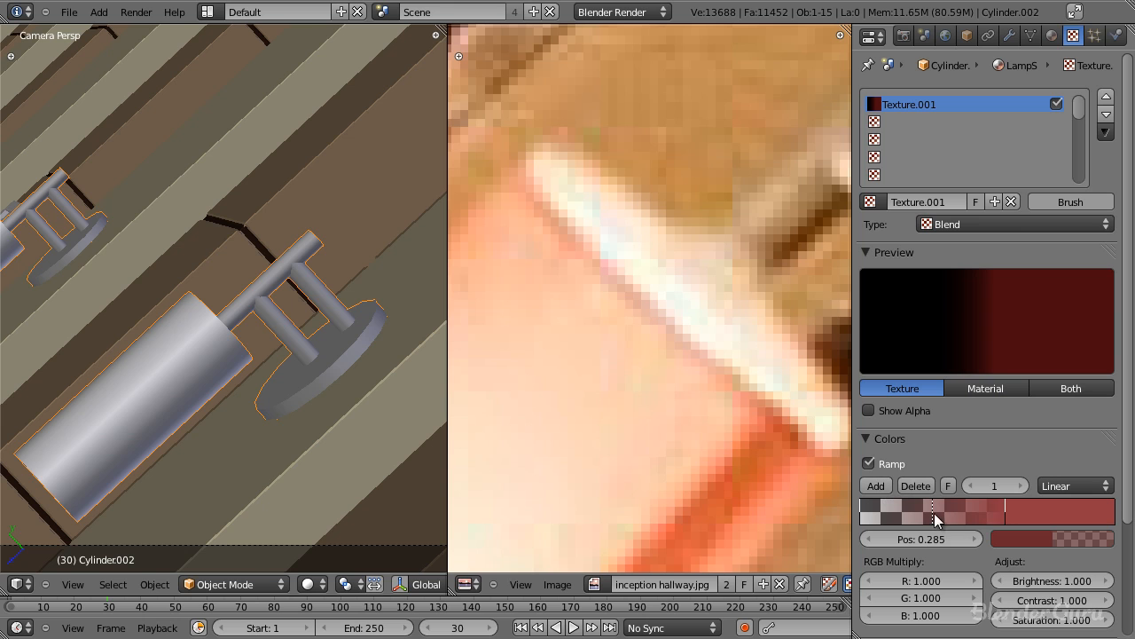
{"action": "left_click_drag", "start_coordinate": [974, 516], "coordinate": [1001, 517]}
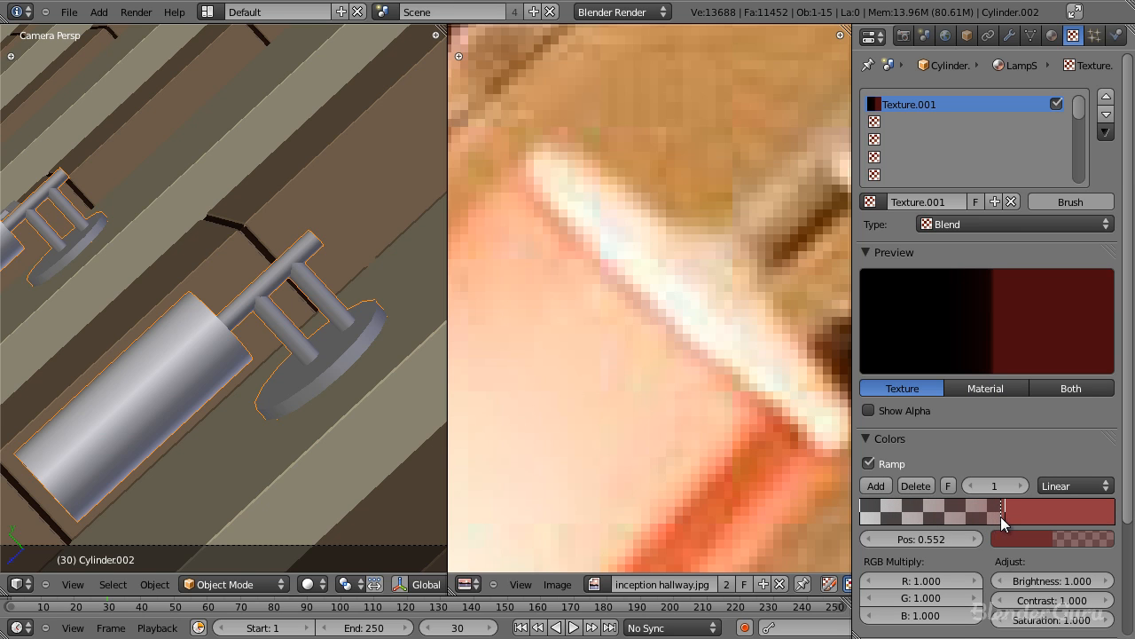
{"action": "left_click", "coordinate": [1090, 539]}
{"action": "left_click_drag", "start_coordinate": [1100, 359], "coordinate": [1101, 289]}
{"action": "mouse_move", "coordinate": [1024, 391]}
{"action": "left_mouse_down"}
{"action": "mouse_move", "coordinate": [1019, 370]}
{"action": "mouse_move", "coordinate": [1018, 403]}
{"action": "left_mouse_up"}
{"action": "left_click_drag", "start_coordinate": [1026, 512], "coordinate": [1088, 513]}
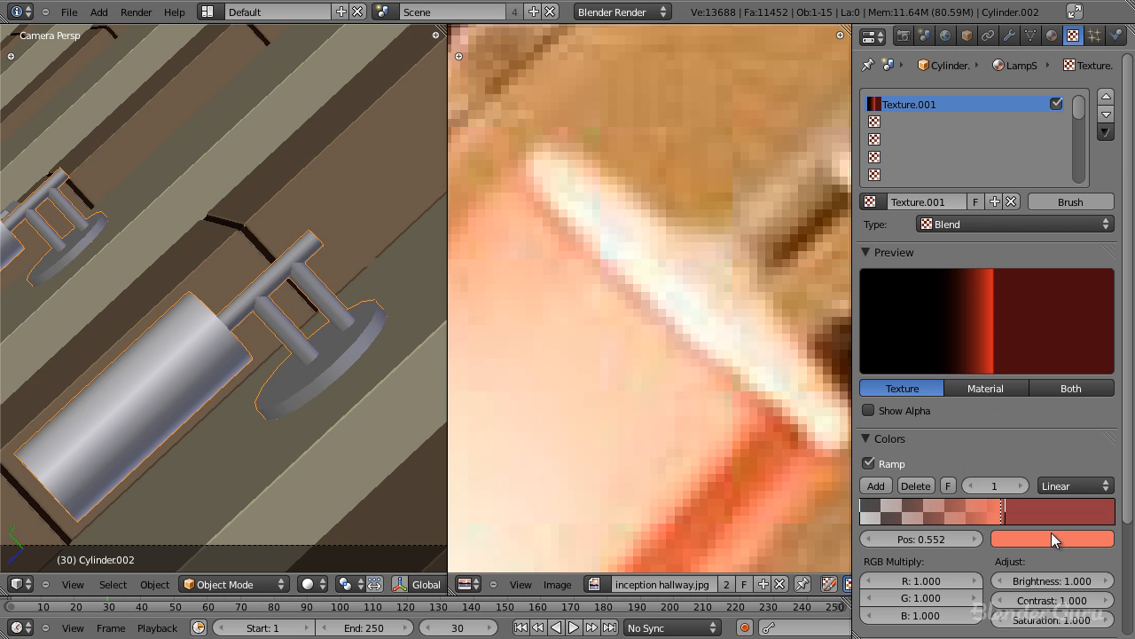
Add another colour stop at position 0.276 and make it a fully opaque pale peach.
{"action": "left_click", "coordinate": [1074, 540]}
{"action": "left_click", "coordinate": [929, 507], "text": "ctrl"}
{"action": "left_click", "coordinate": [1112, 547]}
{"action": "left_click_drag", "start_coordinate": [1020, 510], "coordinate": [1078, 512]}
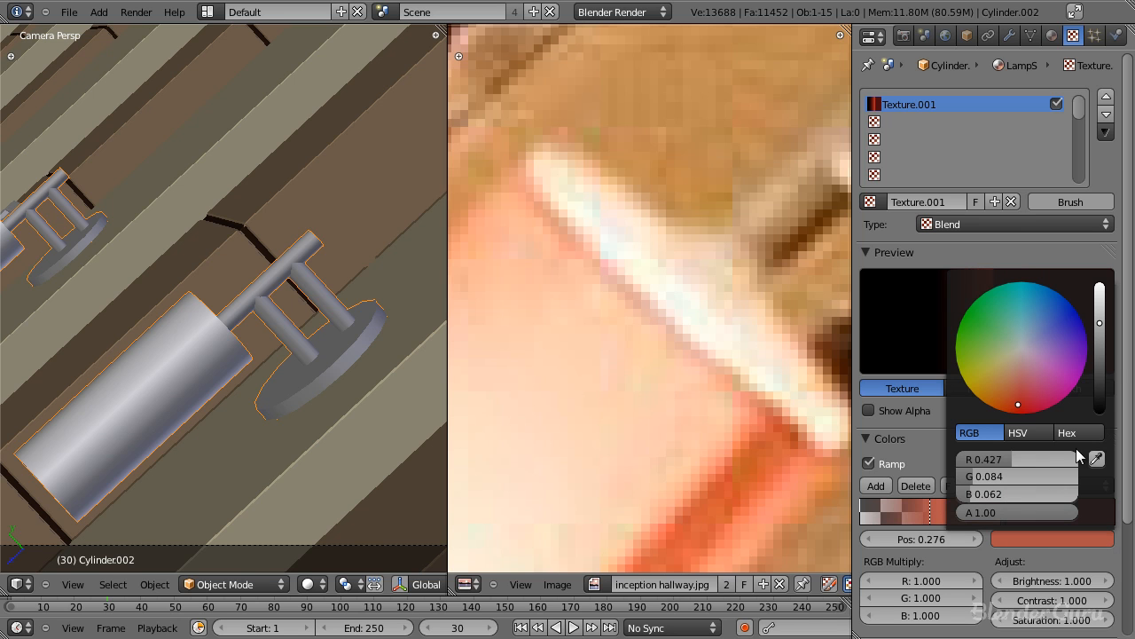
{"action": "left_click_drag", "start_coordinate": [1101, 323], "coordinate": [1101, 297]}
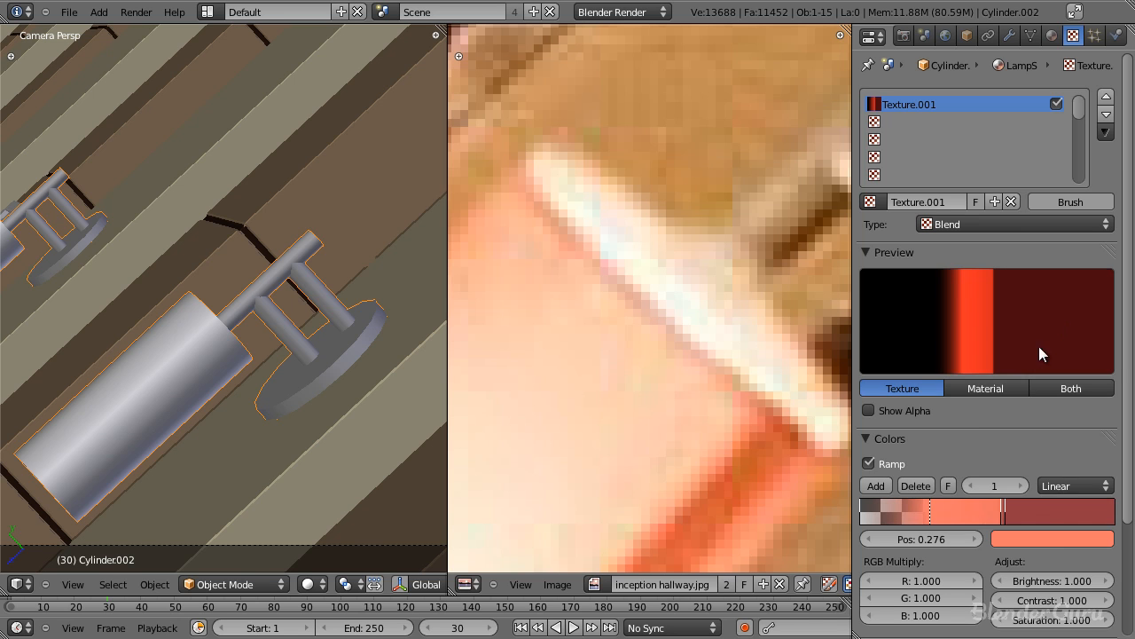
{"action": "left_click", "coordinate": [1052, 543]}
{"action": "left_click_drag", "start_coordinate": [1016, 398], "coordinate": [1016, 366]}
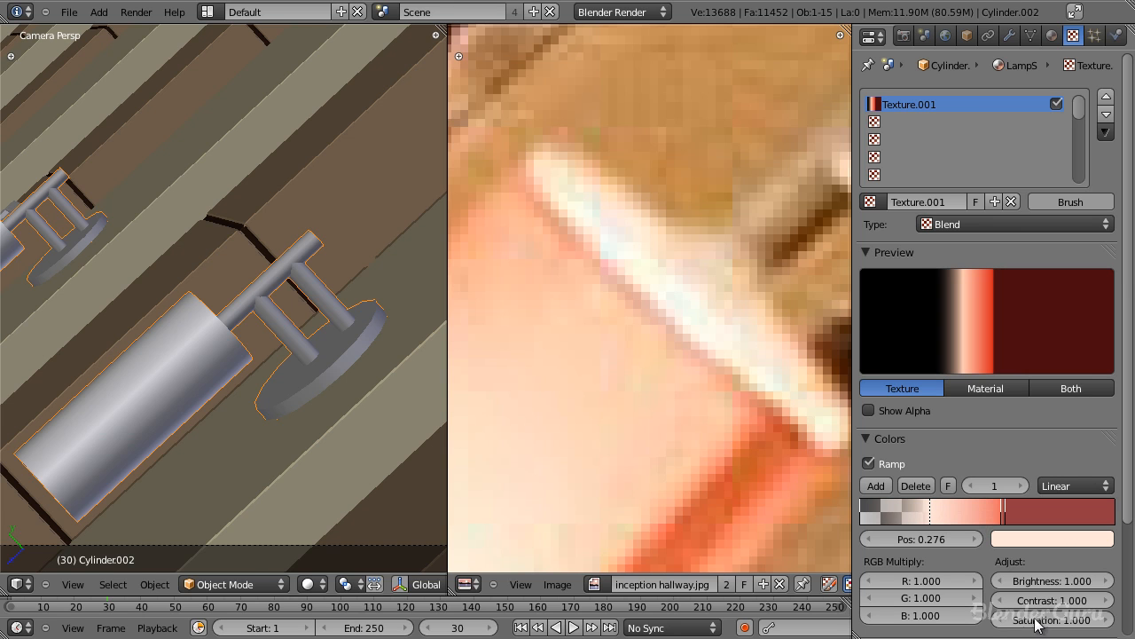
Recolour the colour ramp's start stop at position 0 from black to a very dark red.
{"action": "left_click", "coordinate": [1072, 542]}
{"action": "left_click", "coordinate": [1002, 517]}
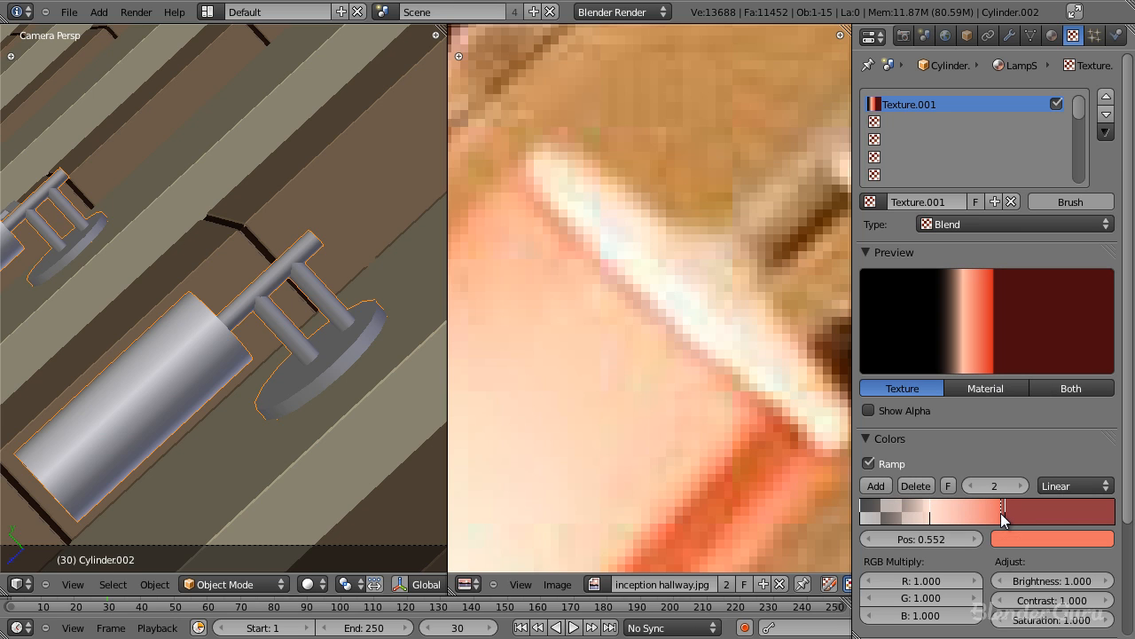
{"action": "left_click", "coordinate": [903, 488]}
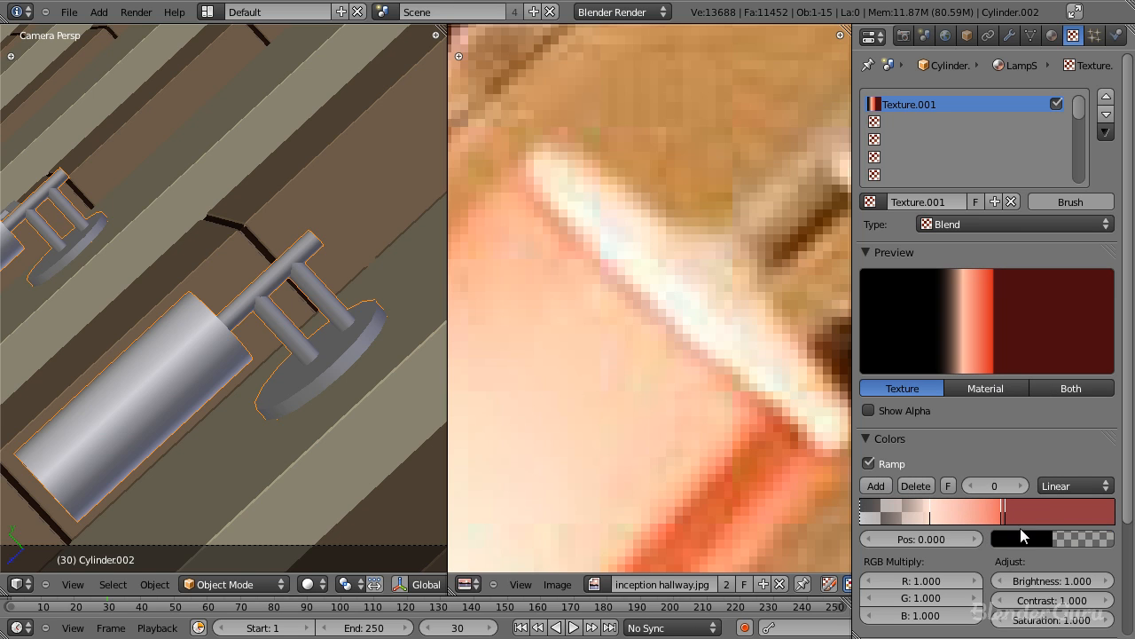
{"action": "left_click", "coordinate": [1006, 537]}
{"action": "left_click_drag", "start_coordinate": [1103, 397], "coordinate": [1092, 266]}
{"action": "left_click", "coordinate": [1070, 537]}
{"action": "left_click_drag", "start_coordinate": [1017, 370], "coordinate": [1022, 408]}
{"action": "left_click_drag", "start_coordinate": [1099, 327], "coordinate": [1101, 363]}
Add a colour stop at position 0.034, near the ramp's start, and make it a fully opaque bright red.
{"action": "left_click", "coordinate": [889, 488]}
{"action": "left_click_drag", "start_coordinate": [895, 508], "coordinate": [868, 517]}
{"action": "left_click", "coordinate": [1092, 542]}
{"action": "left_click_drag", "start_coordinate": [1098, 326], "coordinate": [1100, 286]}
{"action": "left_click_drag", "start_coordinate": [1015, 373], "coordinate": [1020, 409]}
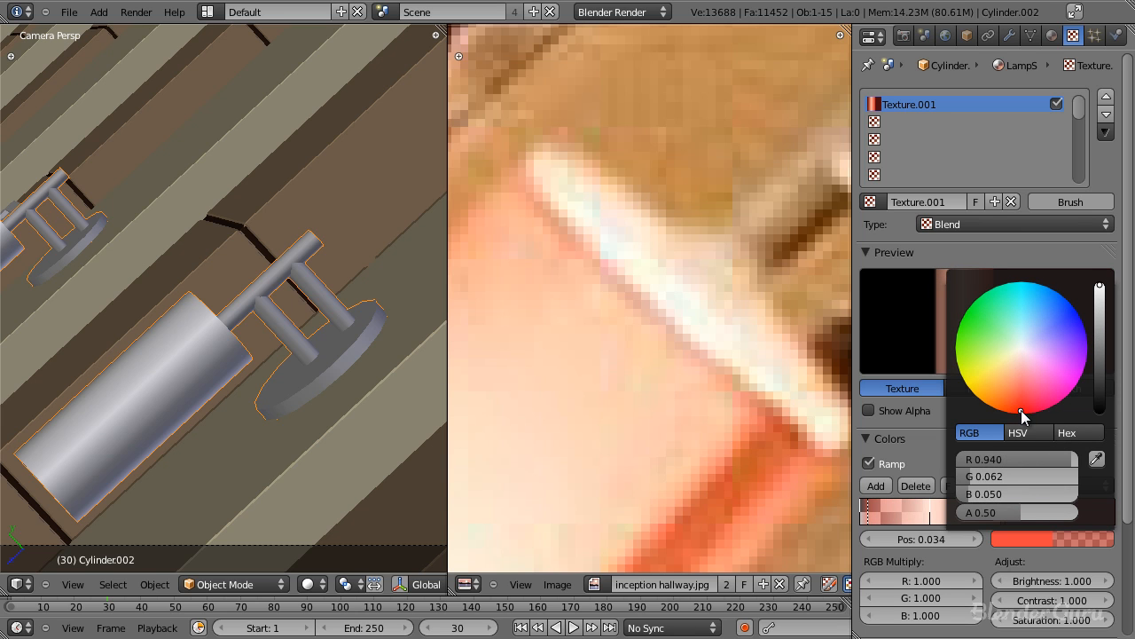
{"action": "left_click", "coordinate": [1076, 543]}
{"action": "left_click_drag", "start_coordinate": [1007, 513], "coordinate": [1078, 513]}
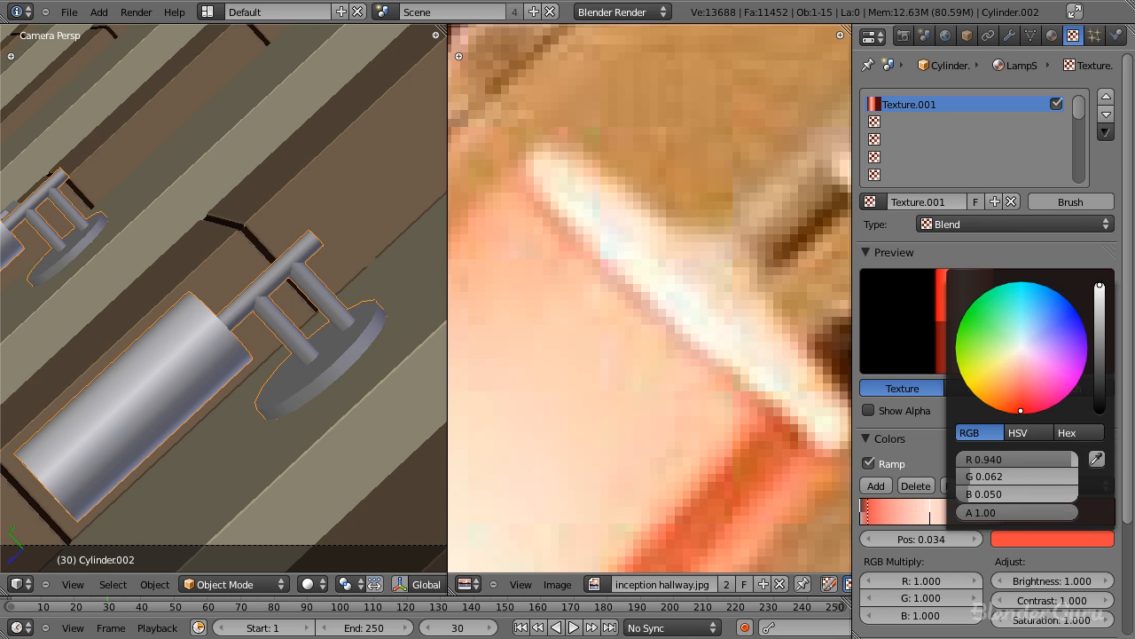
Make the dark red start stop fully opaque and shift the neighbouring bright red stop to position 0.016.
{"action": "left_click", "coordinate": [970, 485]}
{"action": "left_click", "coordinate": [1076, 541]}
{"action": "left_click_drag", "start_coordinate": [1008, 513], "coordinate": [1078, 513]}
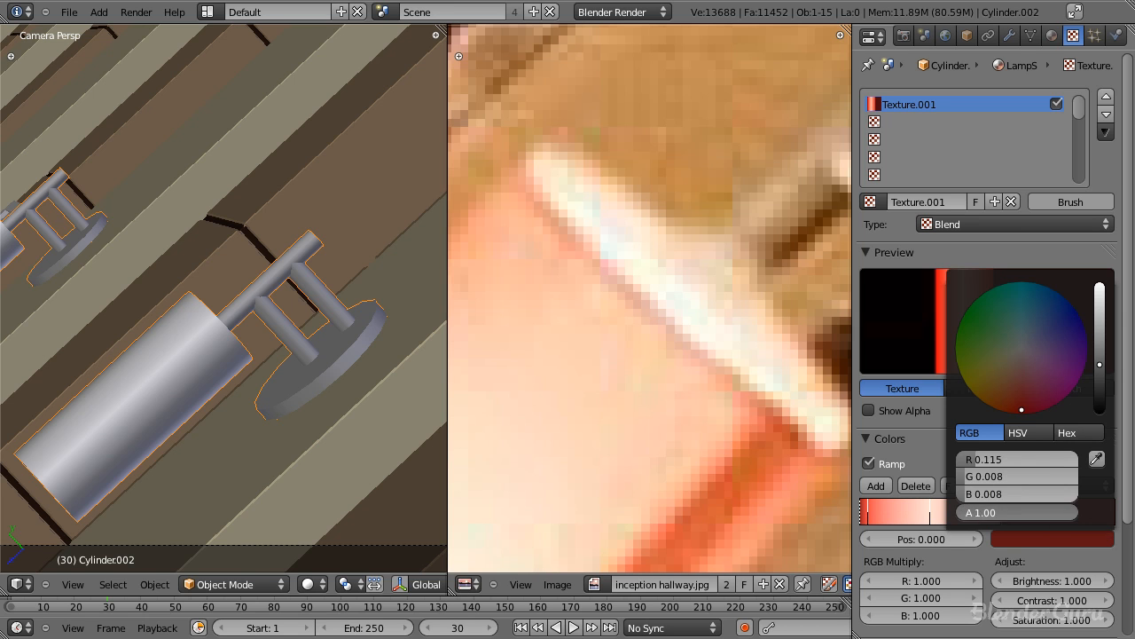
{"action": "left_click_drag", "start_coordinate": [924, 516], "coordinate": [871, 519]}
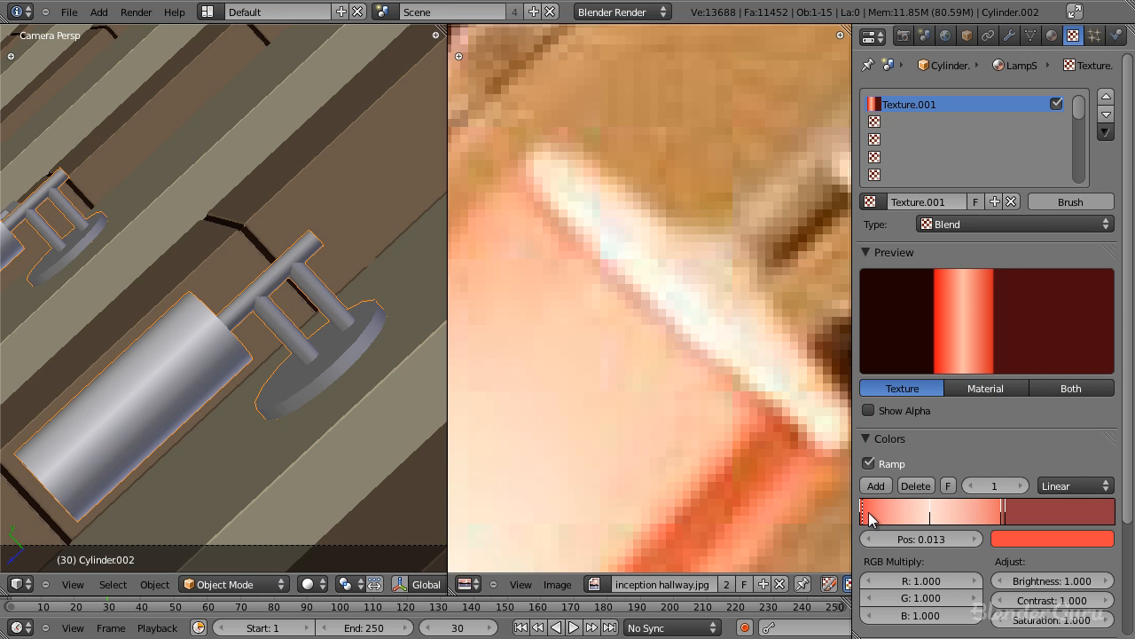
Set the blend texture's direction to vertical and make the texture influence Emit in addition to Color.
{"action": "scroll", "coordinate": [1031, 324], "scroll_direction": "down", "scroll_amount": 4}
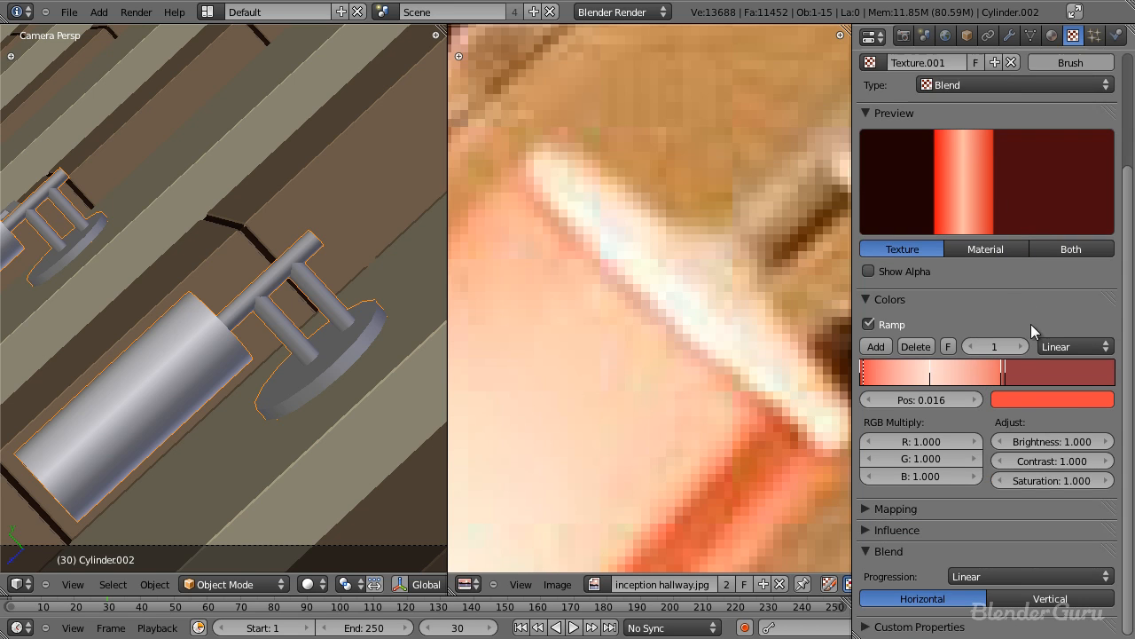
{"action": "left_click", "coordinate": [1014, 603]}
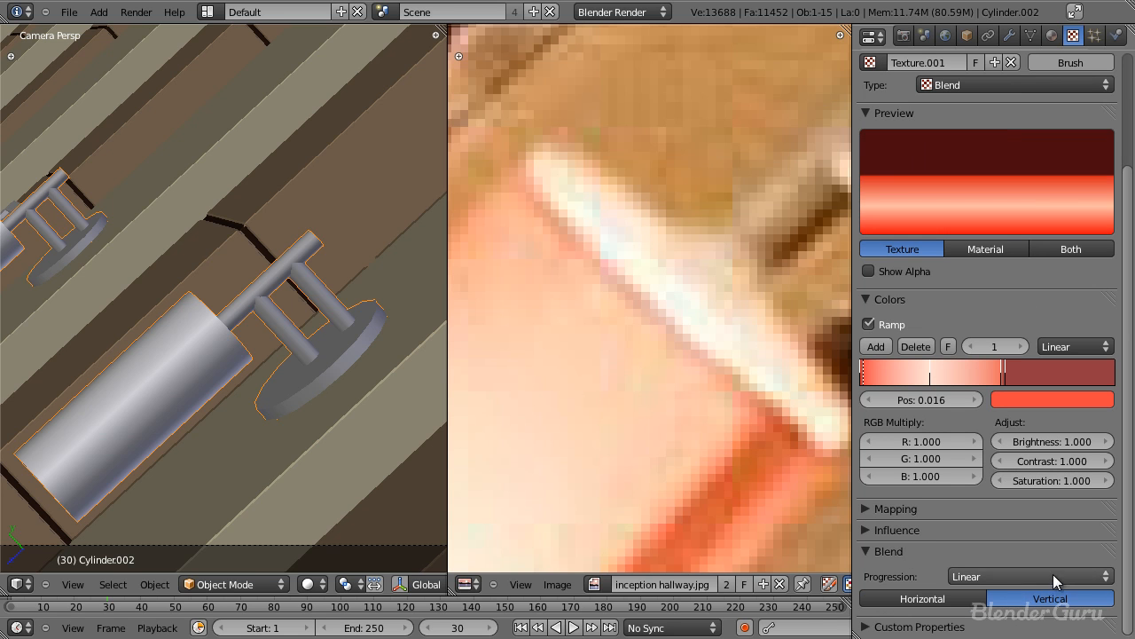
{"action": "left_click", "coordinate": [868, 527]}
{"action": "scroll", "coordinate": [970, 440], "scroll_direction": "down", "scroll_amount": 3}
{"action": "scroll", "coordinate": [1010, 498], "scroll_direction": "down", "scroll_amount": 1}
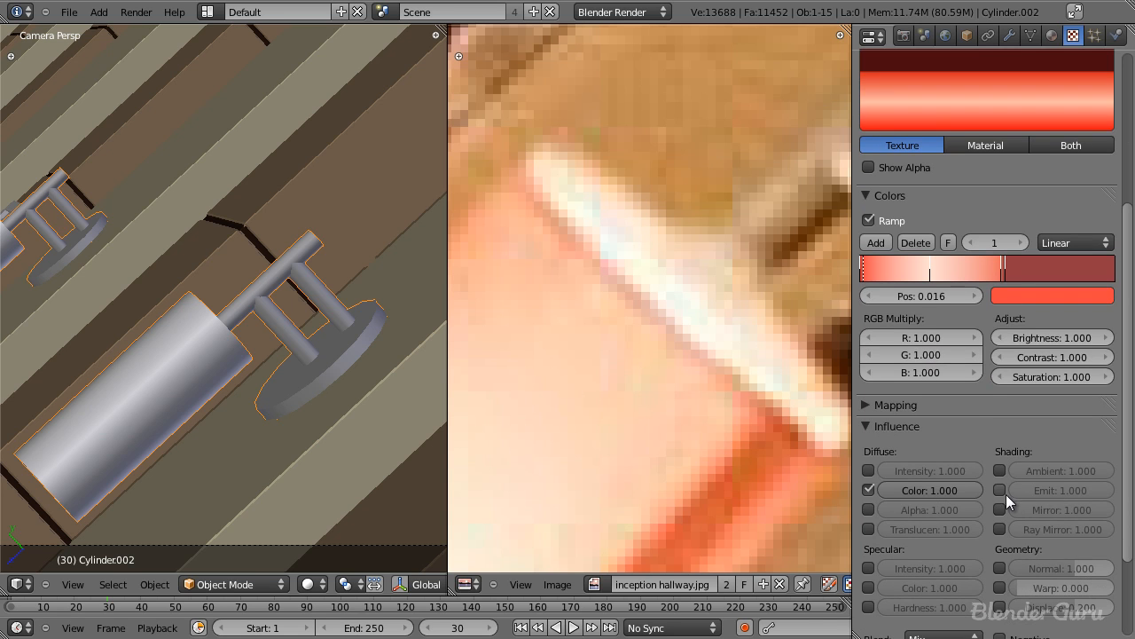
{"action": "scroll", "coordinate": [1025, 476], "scroll_direction": "down", "scroll_amount": 1}
{"action": "scroll", "coordinate": [887, 372], "scroll_direction": "up", "scroll_amount": 6}
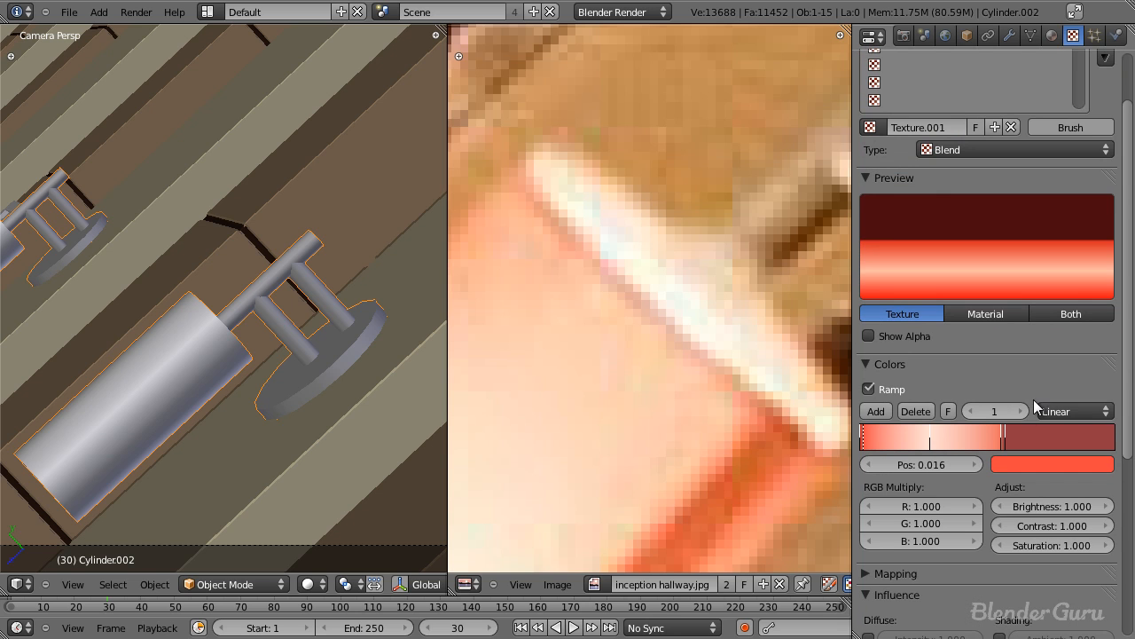
{"action": "scroll", "coordinate": [884, 366], "scroll_direction": "down", "scroll_amount": 3}
{"action": "scroll", "coordinate": [707, 438], "scroll_direction": "down", "scroll_amount": 4}
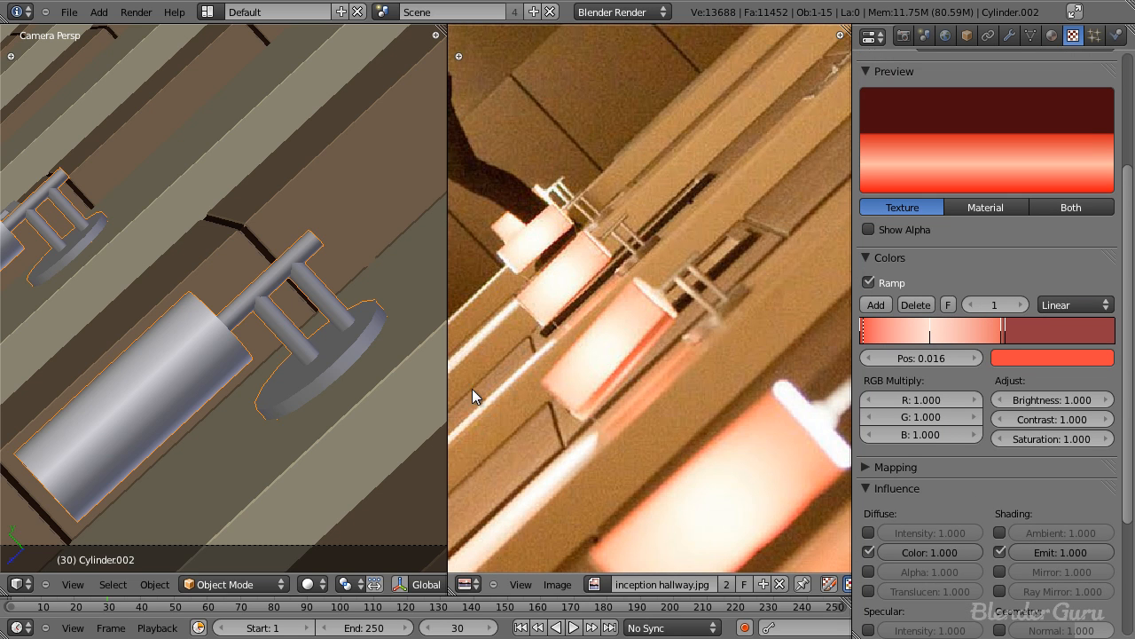
Collapse the Colors, Influence and Blend sections of the lampshade's texture settings.
{"action": "scroll", "coordinate": [976, 372], "scroll_direction": "down", "scroll_amount": 5}
{"action": "scroll", "coordinate": [957, 359], "scroll_direction": "up", "scroll_amount": 4}
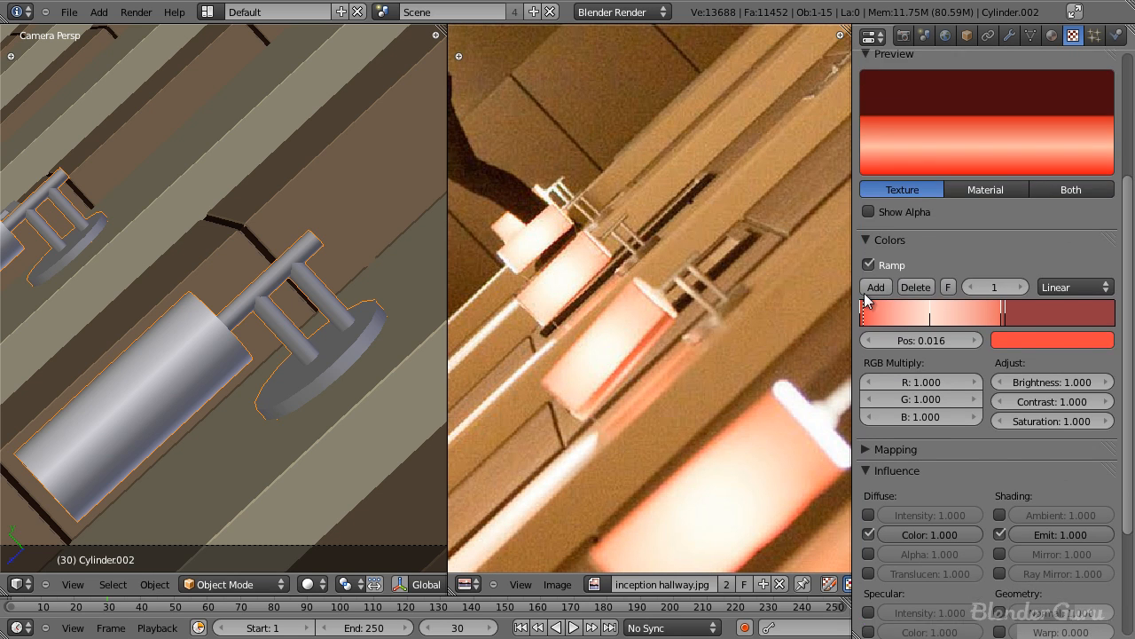
{"action": "left_click", "coordinate": [874, 240]}
{"action": "left_click", "coordinate": [870, 282]}
{"action": "left_click", "coordinate": [867, 261]}
{"action": "left_click", "coordinate": [867, 264]}
{"action": "scroll", "coordinate": [976, 217], "scroll_direction": "up", "scroll_amount": 6}
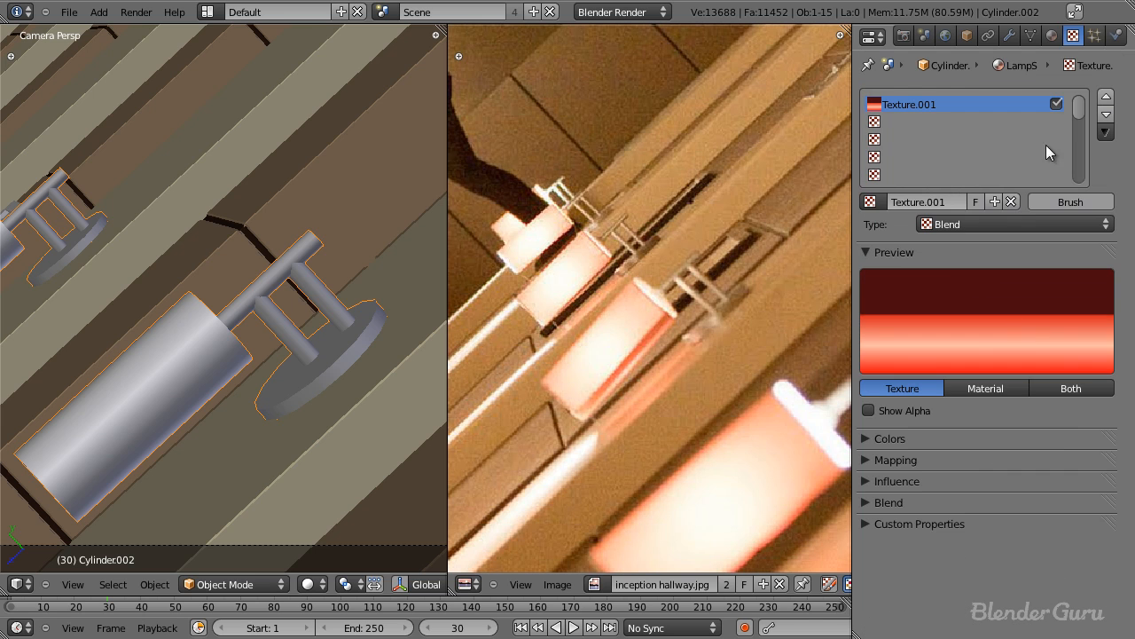
Return to the LampShade material, preview it on a cube and save the file.
{"action": "left_click", "coordinate": [1052, 36]}
{"action": "key", "text": "ctrl+s"}
{"action": "left_click", "coordinate": [421, 329]}
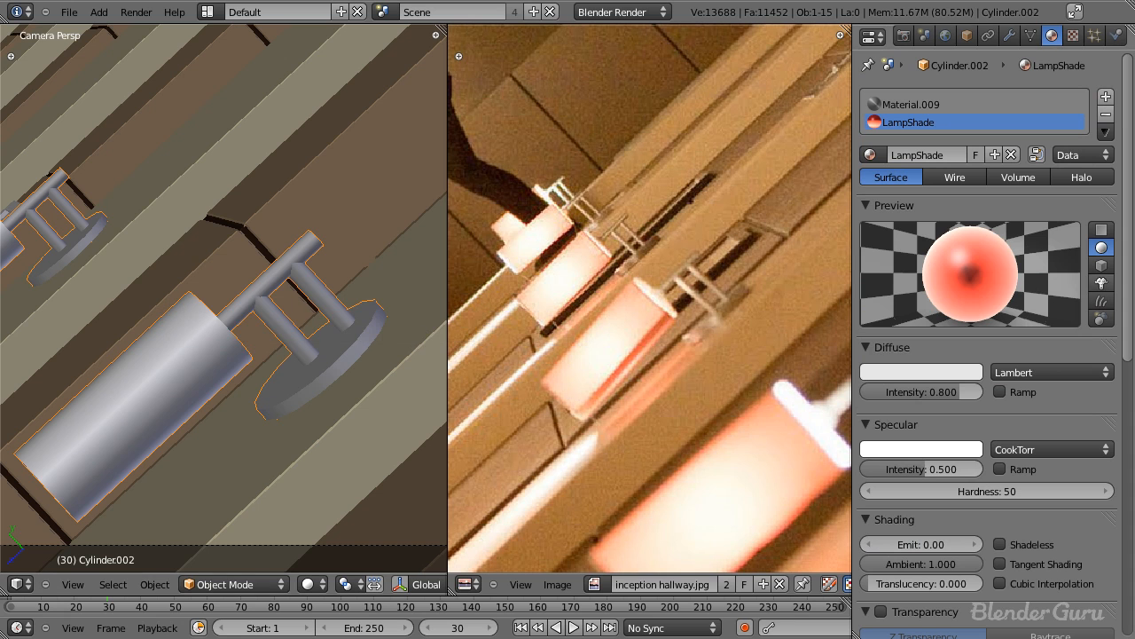
{"action": "left_click", "coordinate": [1104, 268]}
{"action": "key", "text": "ctrl+s"}
{"action": "left_click", "coordinate": [377, 350]}
Set the LampShade material's Emit value to 0.8.
{"action": "scroll", "coordinate": [985, 355], "scroll_direction": "down", "scroll_amount": 5}
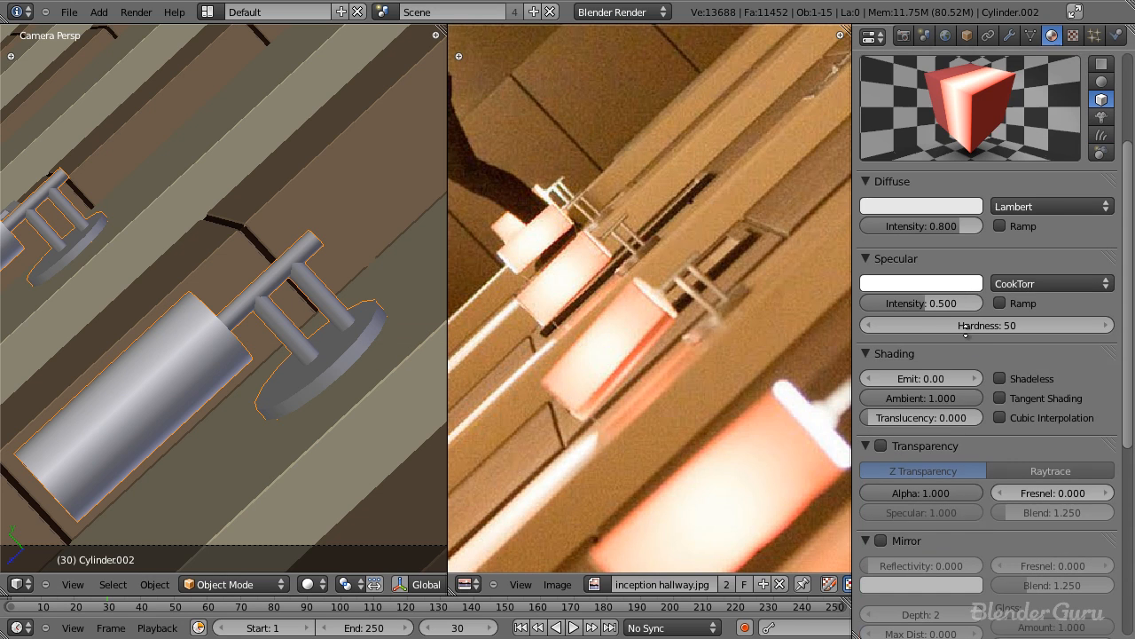
{"action": "left_click", "coordinate": [929, 377]}
{"action": "left_click", "coordinate": [955, 355]}
{"action": "middle_click_drag", "start_coordinate": [987, 210], "coordinate": [975, 260]}
{"action": "left_click", "coordinate": [926, 427]}
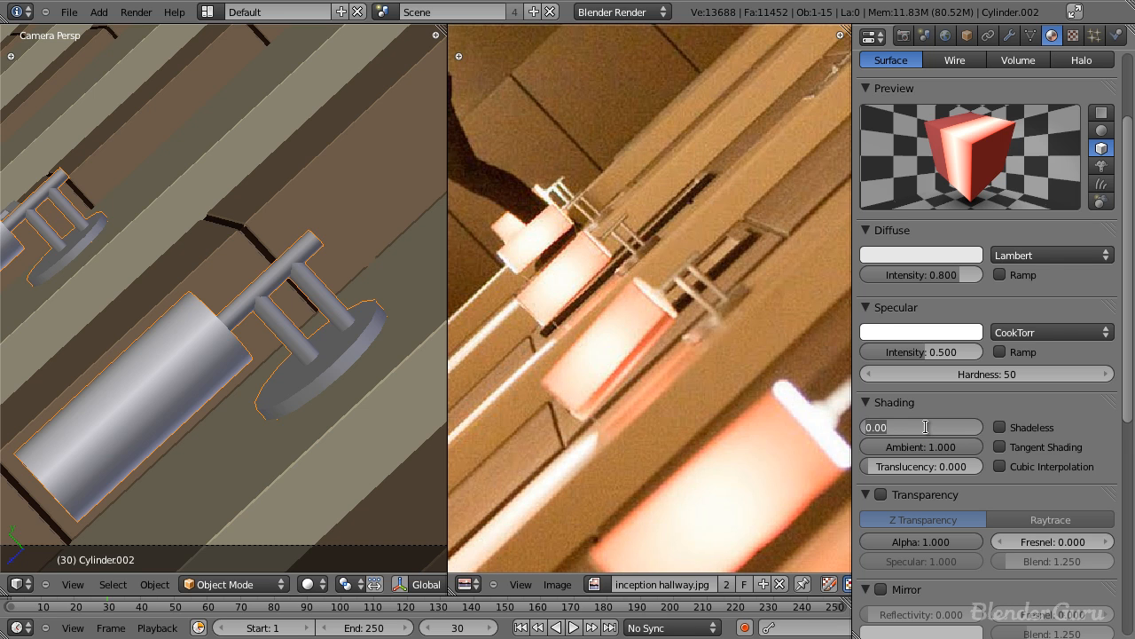
{"action": "type", "text": ".8"}
{"action": "key", "text": "Return"}
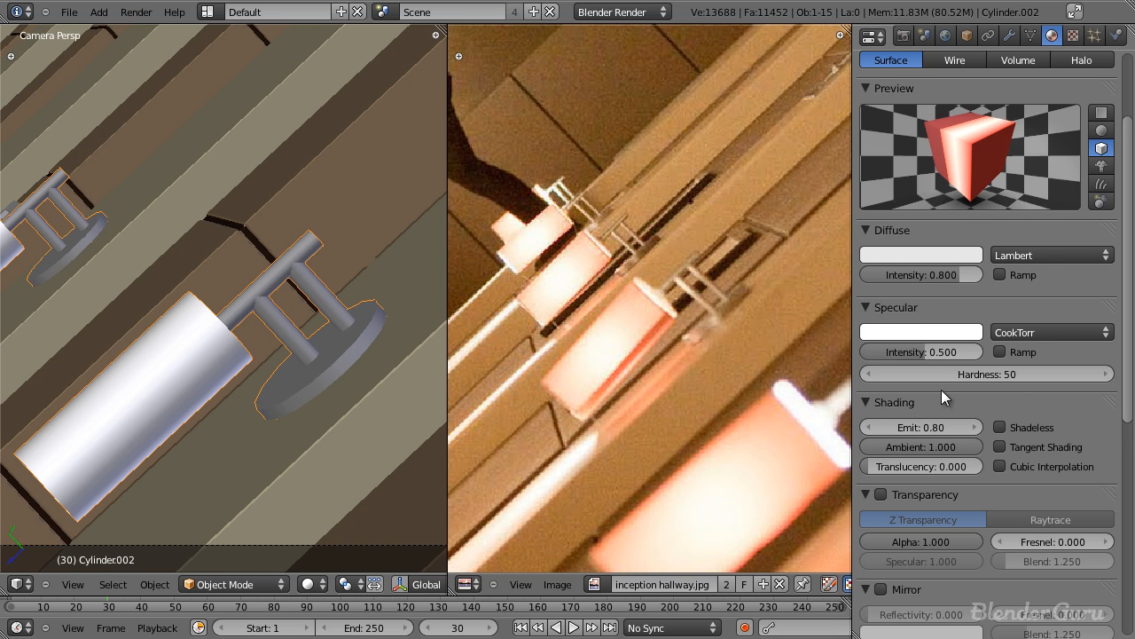
Set a render border around the nearest wall lamp in the camera view and render that region.
{"action": "scroll", "coordinate": [937, 388], "scroll_direction": "up", "scroll_amount": 1}
{"action": "scroll", "coordinate": [257, 417], "scroll_direction": "down", "scroll_amount": 2}
{"action": "scroll", "coordinate": [261, 408], "scroll_direction": "down", "scroll_amount": 2}
{"action": "scroll", "coordinate": [261, 410], "scroll_direction": "down", "scroll_amount": 2}
{"action": "scroll", "coordinate": [284, 404], "scroll_direction": "up", "scroll_amount": 2}
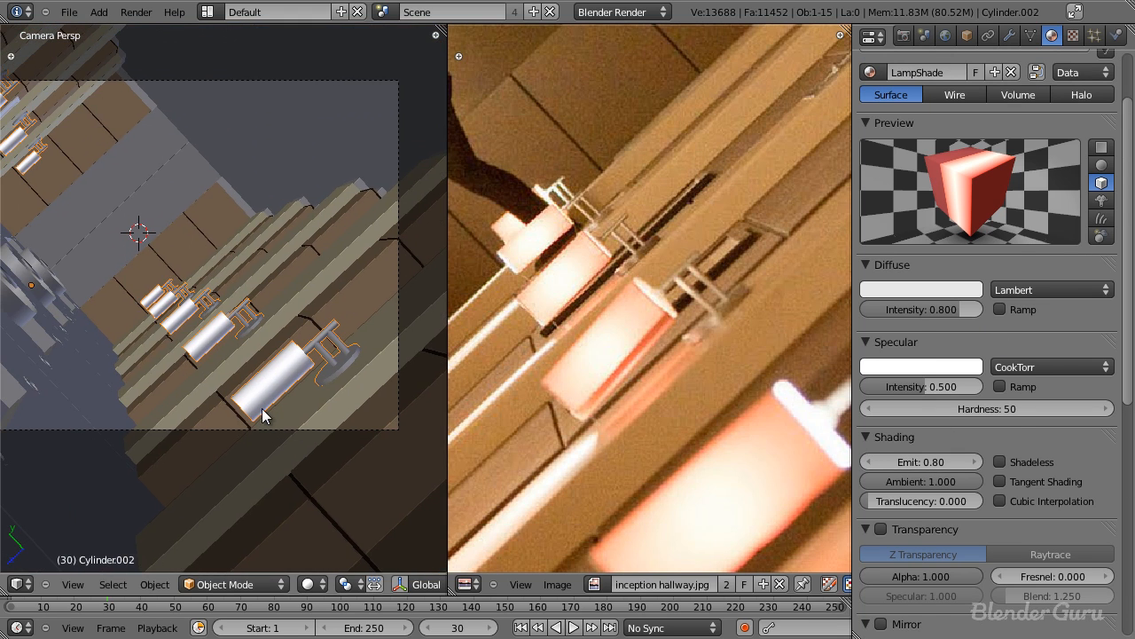
{"action": "left_click_drag", "start_coordinate": [282, 383], "coordinate": [348, 437]}
{"action": "key", "text": "F12"}
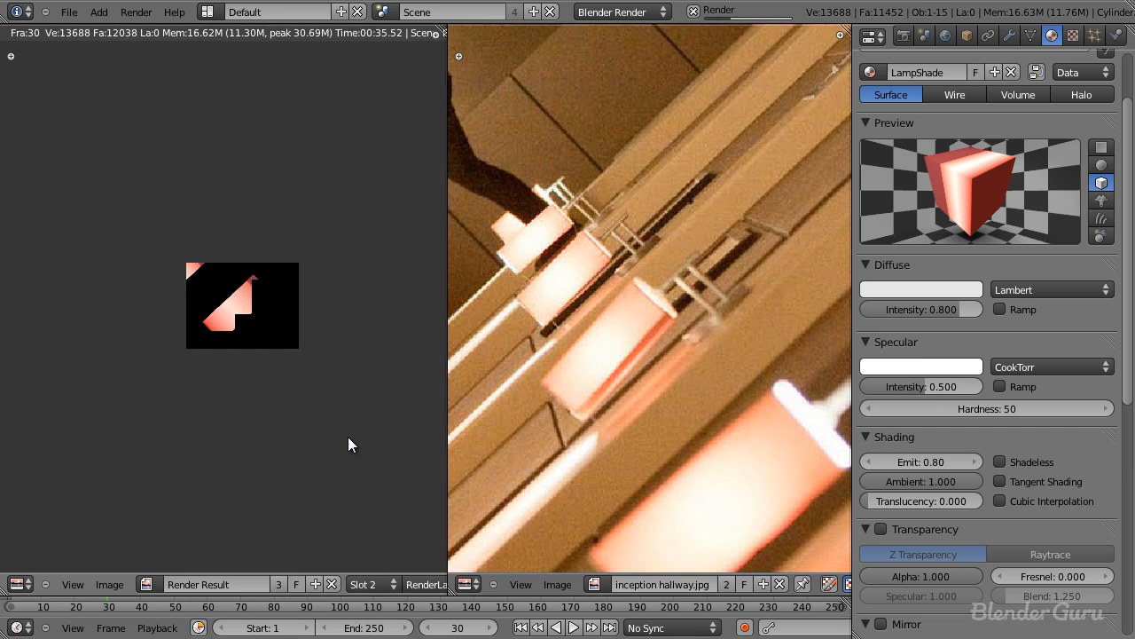
Examine how the gradient falls across the rendered lampshade, especially at its dark red end.
{"action": "scroll", "coordinate": [258, 289], "scroll_direction": "up", "scroll_amount": 2}
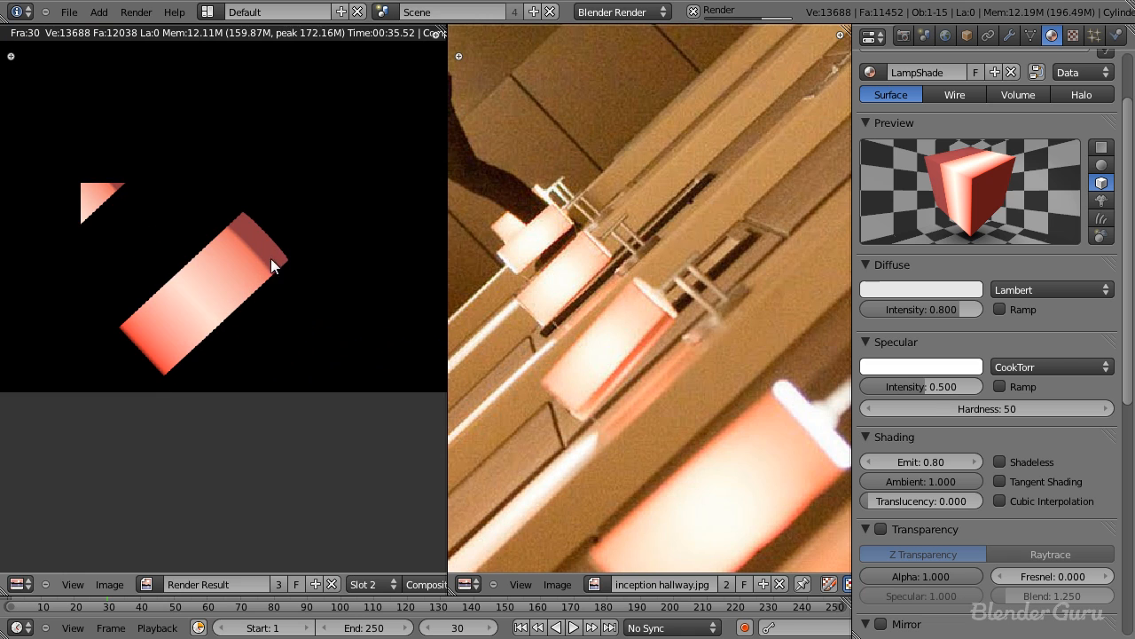
{"action": "scroll", "coordinate": [230, 288], "scroll_direction": "up", "scroll_amount": 1}
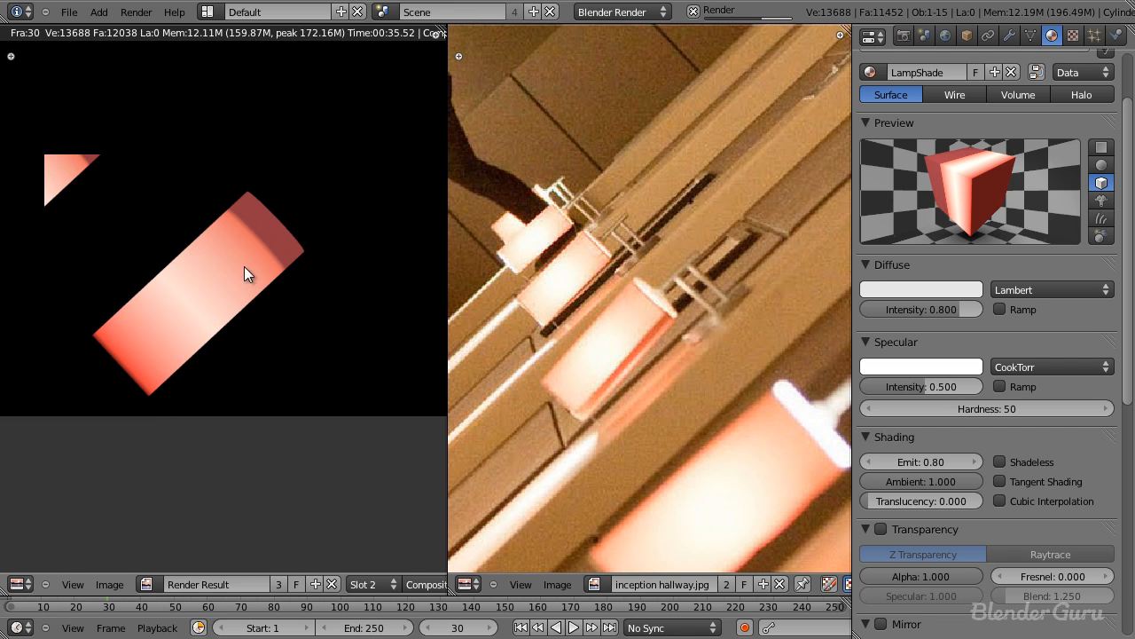
{"action": "scroll", "coordinate": [306, 238], "scroll_direction": "up", "scroll_amount": 3}
{"action": "middle_click_drag", "start_coordinate": [330, 221], "coordinate": [236, 319]}
{"action": "scroll", "coordinate": [297, 276], "scroll_direction": "down", "scroll_amount": 2}
{"action": "scroll", "coordinate": [232, 315], "scroll_direction": "up", "scroll_amount": 2}
{"action": "scroll", "coordinate": [280, 271], "scroll_direction": "down", "scroll_amount": 3}
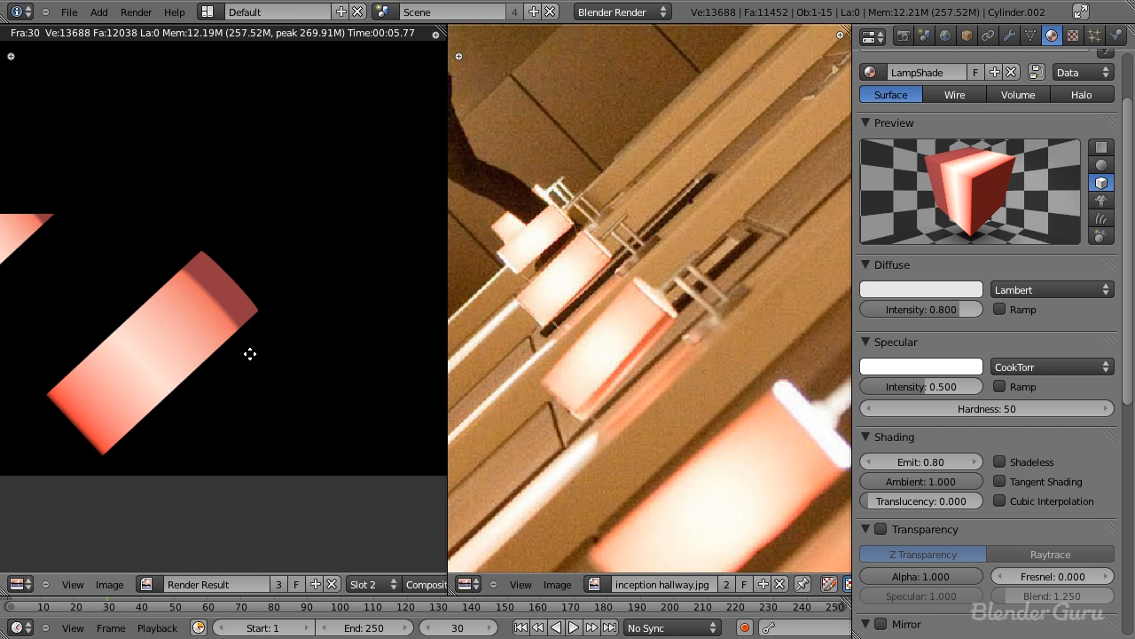
Shift the ramp's orange-red stop to position 0.635 together with the adjacent dark red stop, and re-render the lamp.
{"action": "left_click", "coordinate": [1074, 36]}
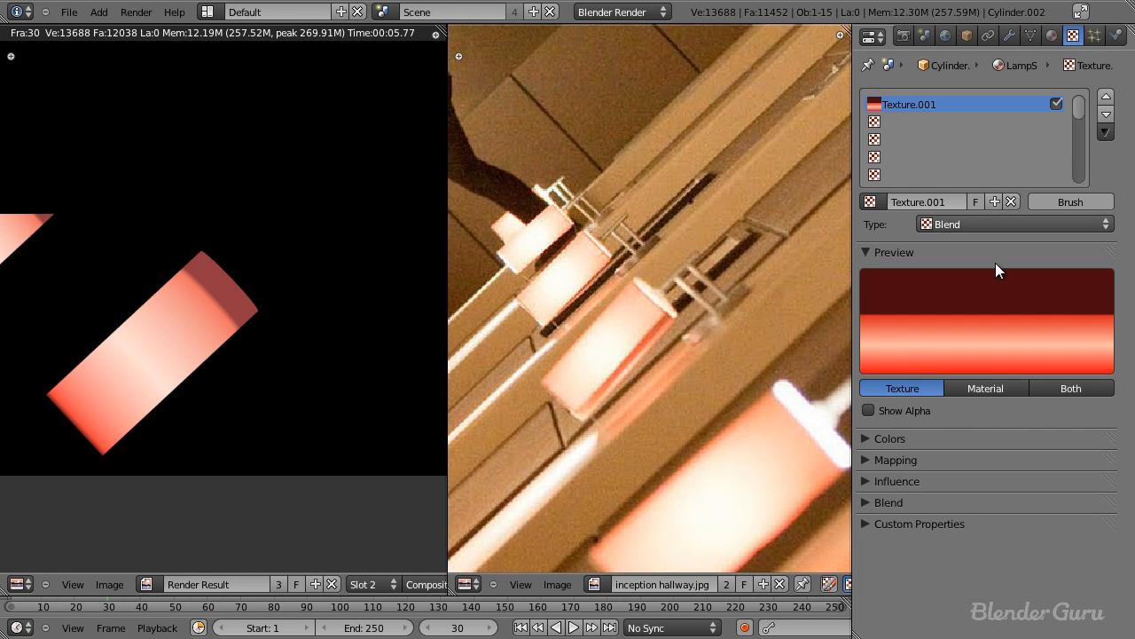
{"action": "left_click", "coordinate": [878, 439]}
{"action": "scroll", "coordinate": [1010, 435], "scroll_direction": "down", "scroll_amount": 2}
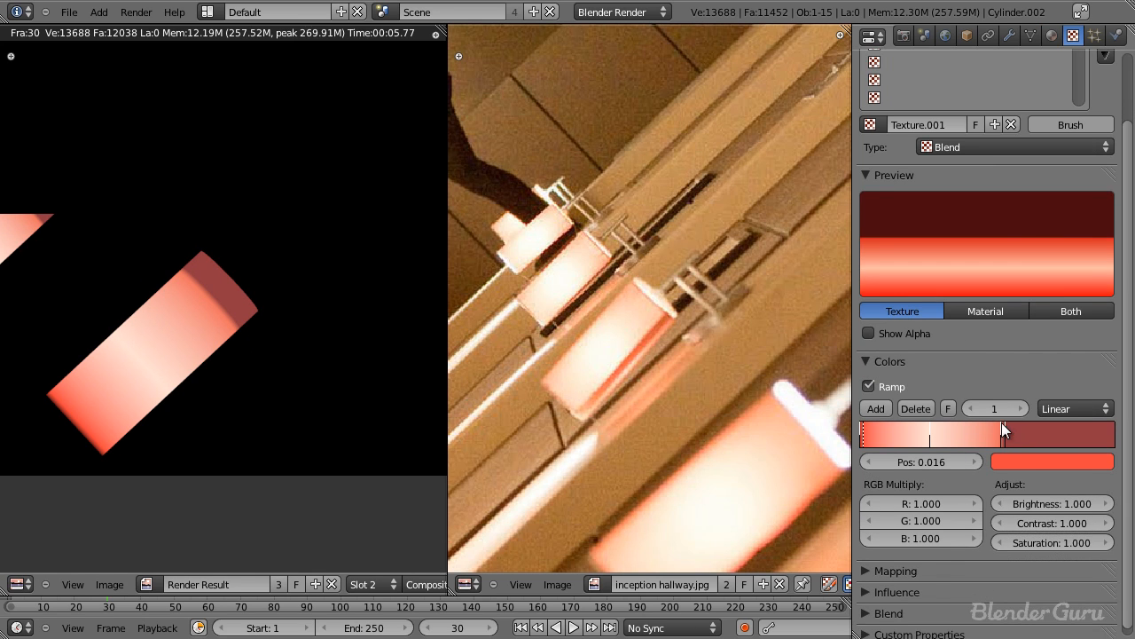
{"action": "left_click_drag", "start_coordinate": [1007, 434], "coordinate": [1022, 440]}
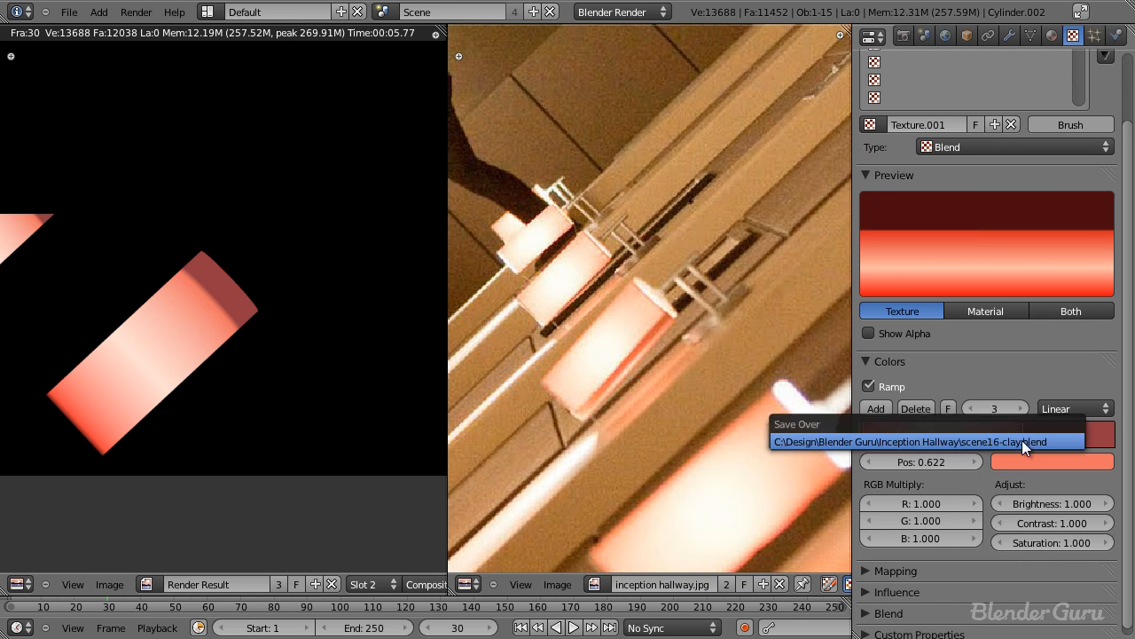
{"action": "key", "text": "F12"}
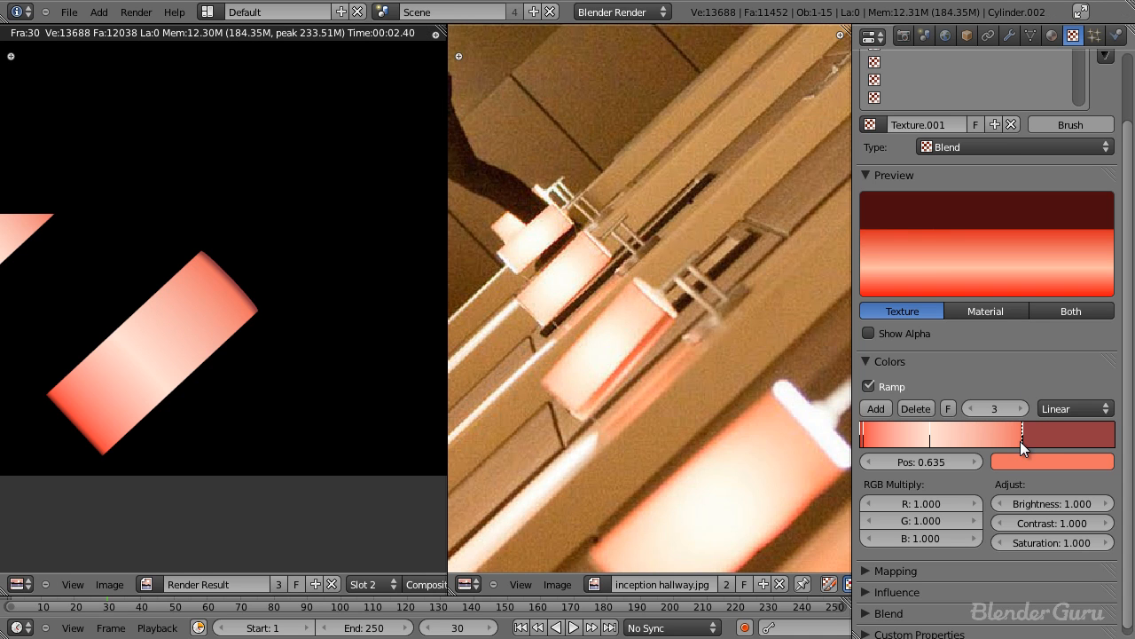
{"action": "key", "text": "F12"}
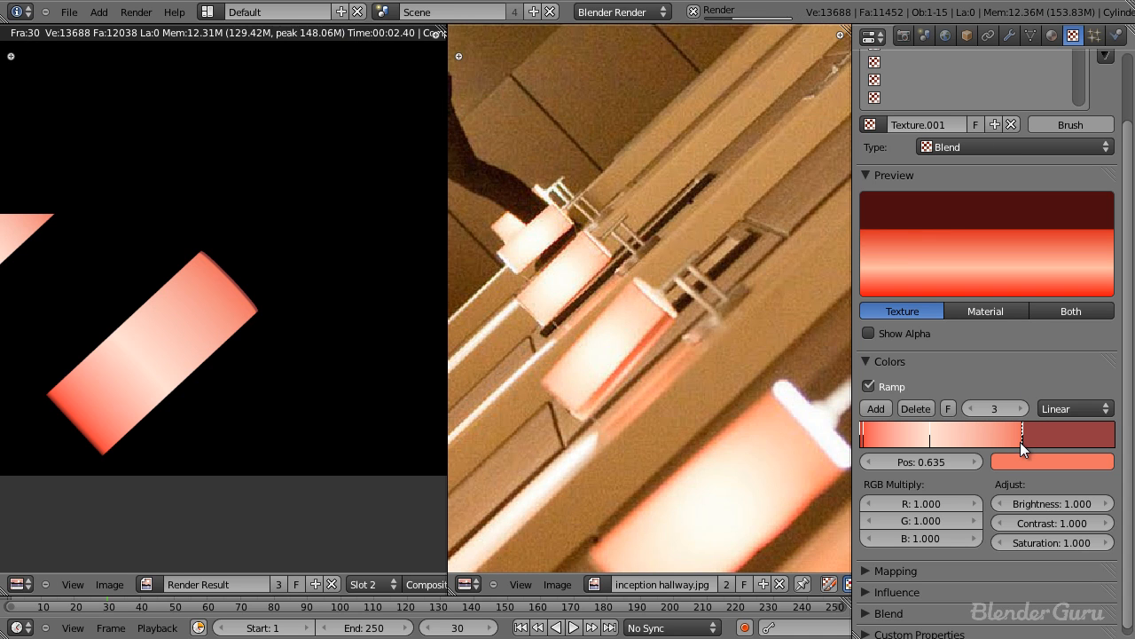
Compare the rendered shade with the reference and add a near-white colour stop at position 0.456 on the ramp.
{"action": "scroll", "coordinate": [650, 427], "scroll_direction": "down", "scroll_amount": 3}
{"action": "scroll", "coordinate": [264, 374], "scroll_direction": "down", "scroll_amount": 4}
{"action": "middle_click_drag", "start_coordinate": [213, 339], "coordinate": [229, 340]}
{"action": "scroll", "coordinate": [228, 345], "scroll_direction": "up", "scroll_amount": 6}
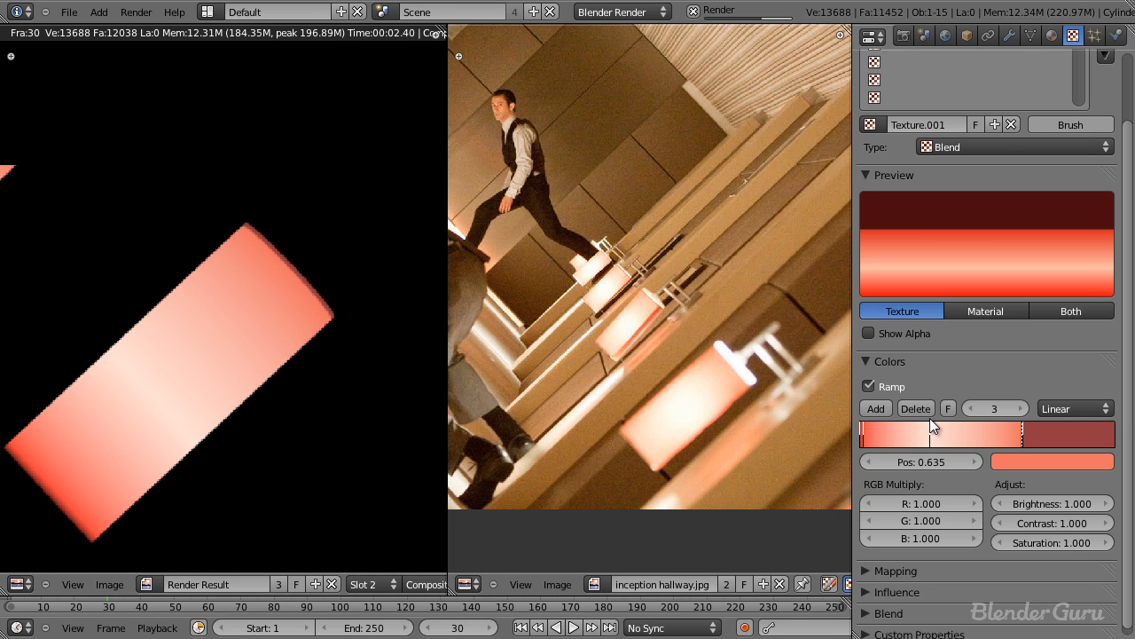
{"action": "left_click", "coordinate": [885, 411]}
{"action": "left_click", "coordinate": [1065, 460]}
{"action": "left_click_drag", "start_coordinate": [1099, 325], "coordinate": [1097, 197]}
{"action": "left_click", "coordinate": [1088, 462]}
{"action": "left_click_drag", "start_coordinate": [1019, 311], "coordinate": [1022, 273]}
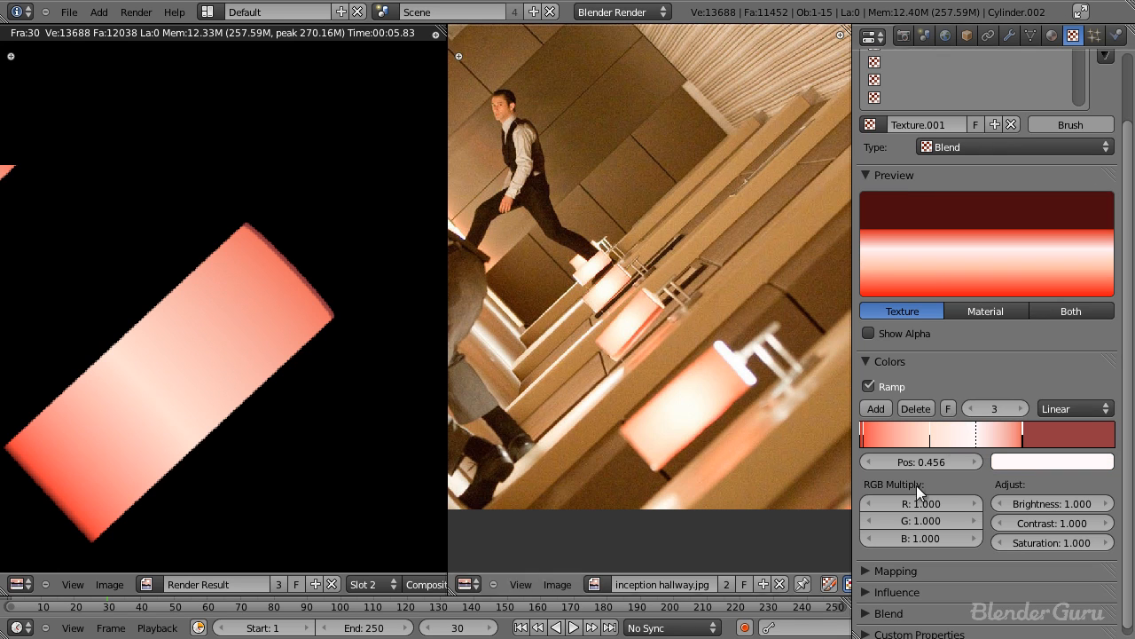
Move the near-white stop to position 0.355 and the peach stop slightly towards the ramp's start, re-rendering the lamp.
{"action": "left_click_drag", "start_coordinate": [973, 435], "coordinate": [968, 435]}
{"action": "key", "text": "F12"}
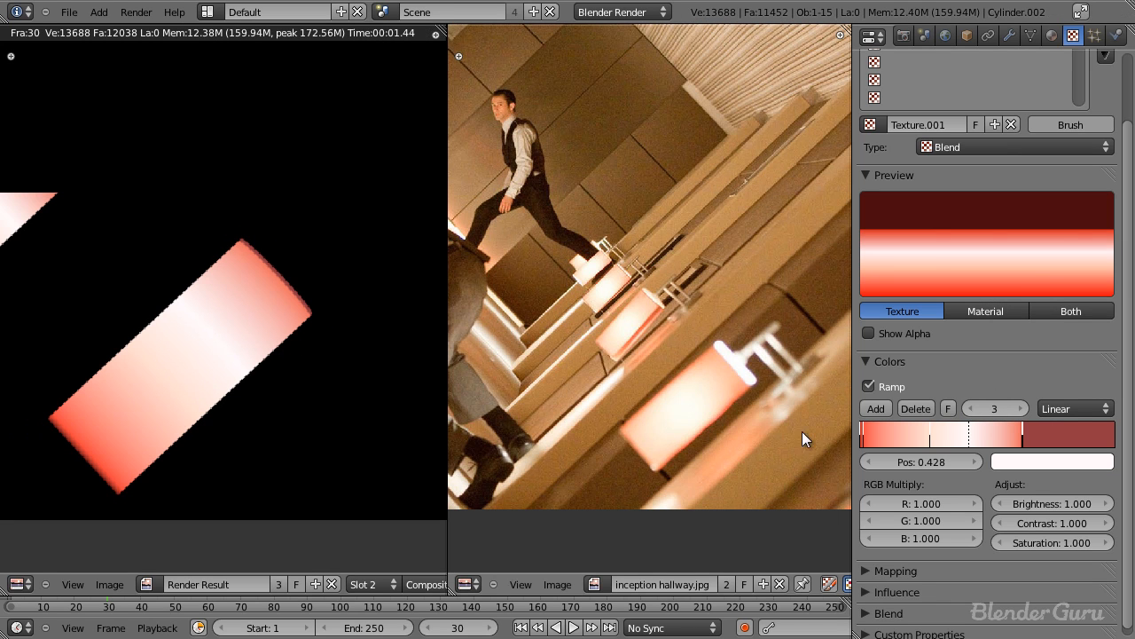
{"action": "left_click_drag", "start_coordinate": [934, 435], "coordinate": [957, 438]}
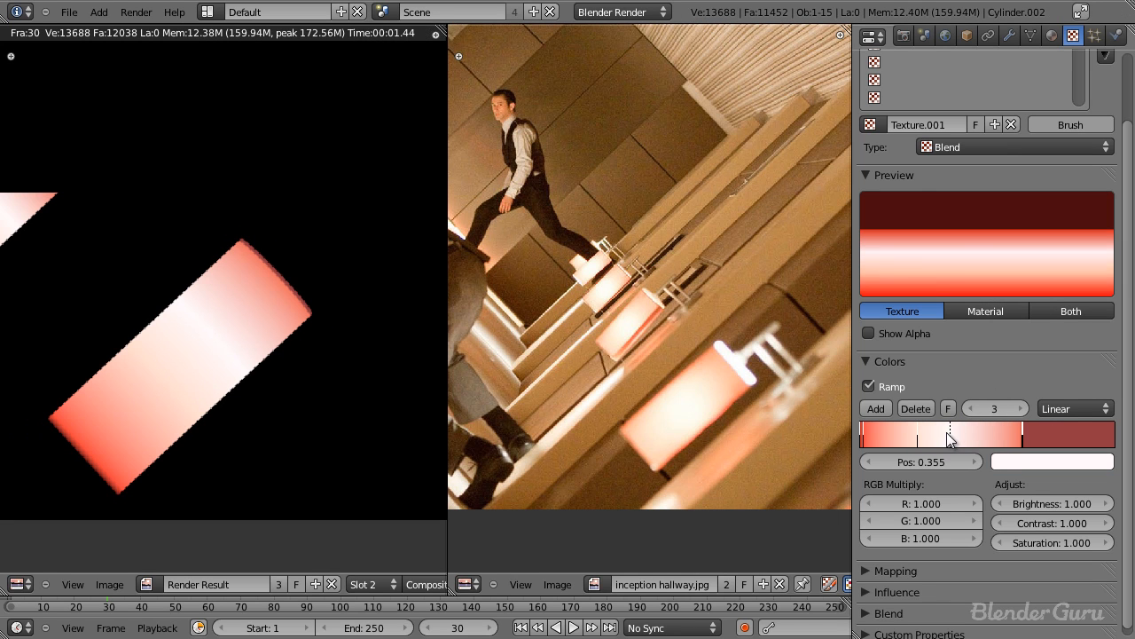
{"action": "key", "text": "F12"}
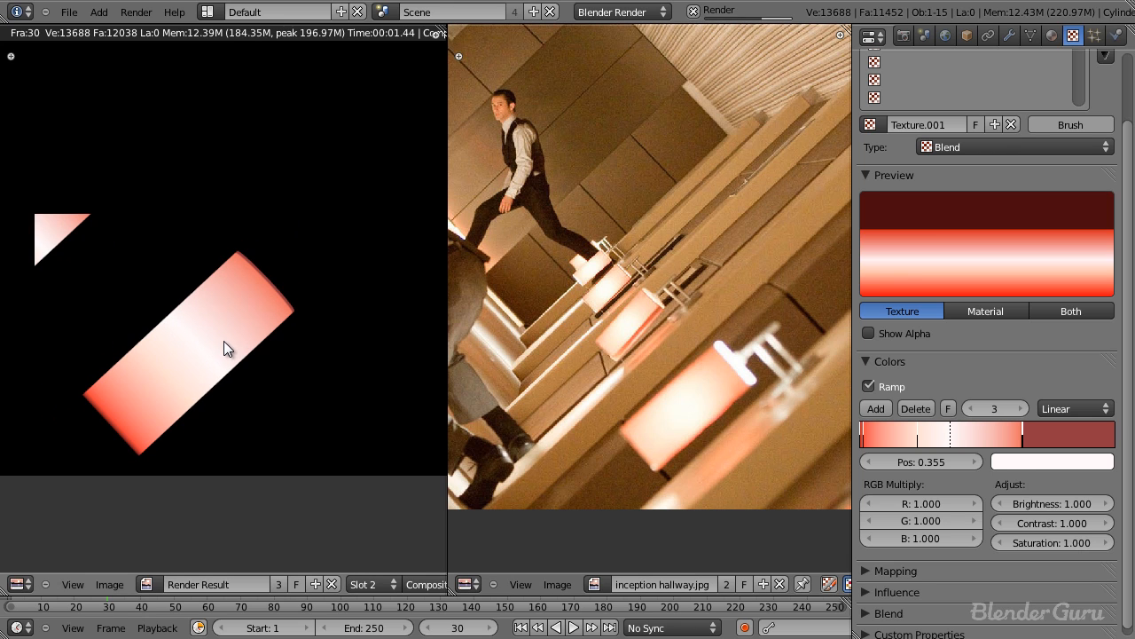
Lighten the bright red stop at position 0.016 to salmon orange and re-render the lamp to compare with the reference.
{"action": "left_click", "coordinate": [865, 434]}
{"action": "left_click", "coordinate": [1070, 459]}
{"action": "left_click_drag", "start_coordinate": [1029, 320], "coordinate": [1017, 322]}
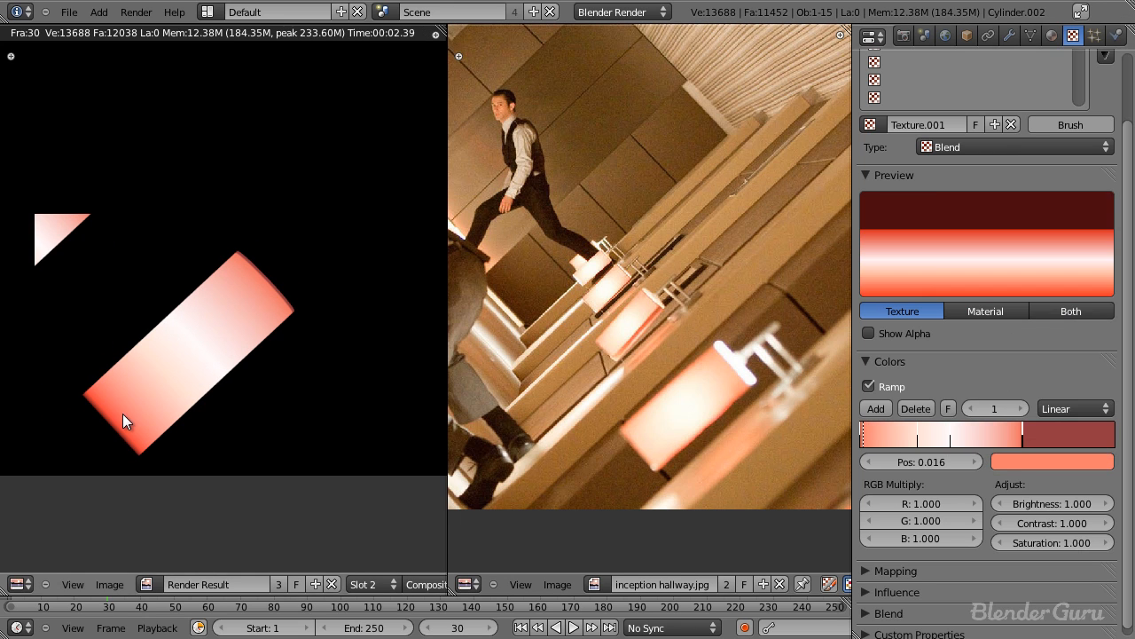
{"action": "key", "text": "F12"}
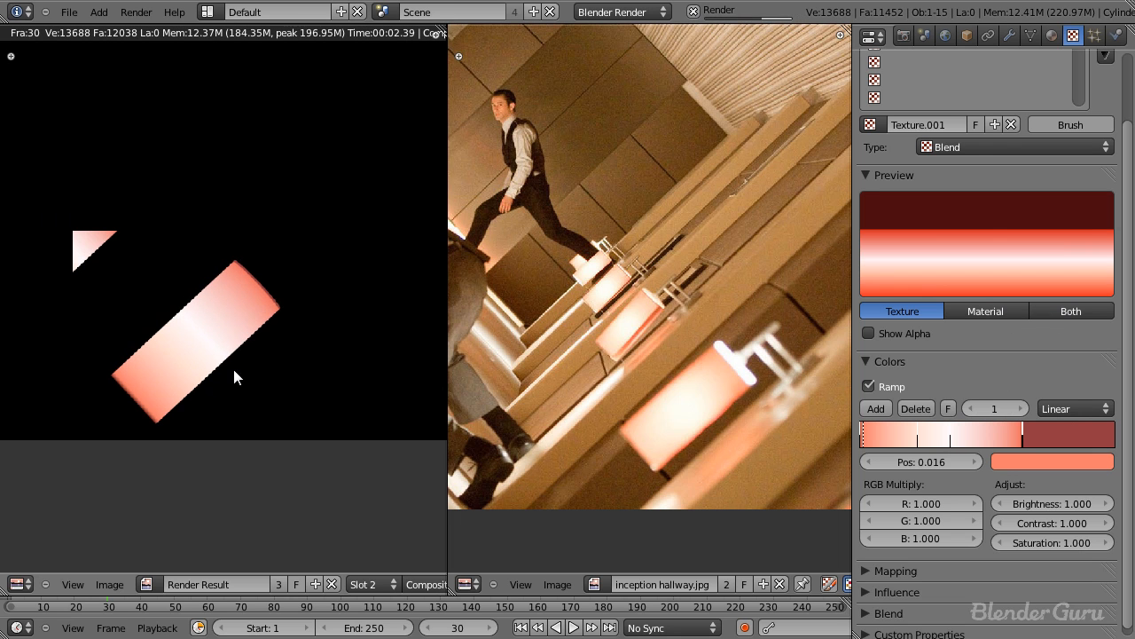
{"action": "scroll", "coordinate": [736, 289], "scroll_direction": "up", "scroll_amount": 2}
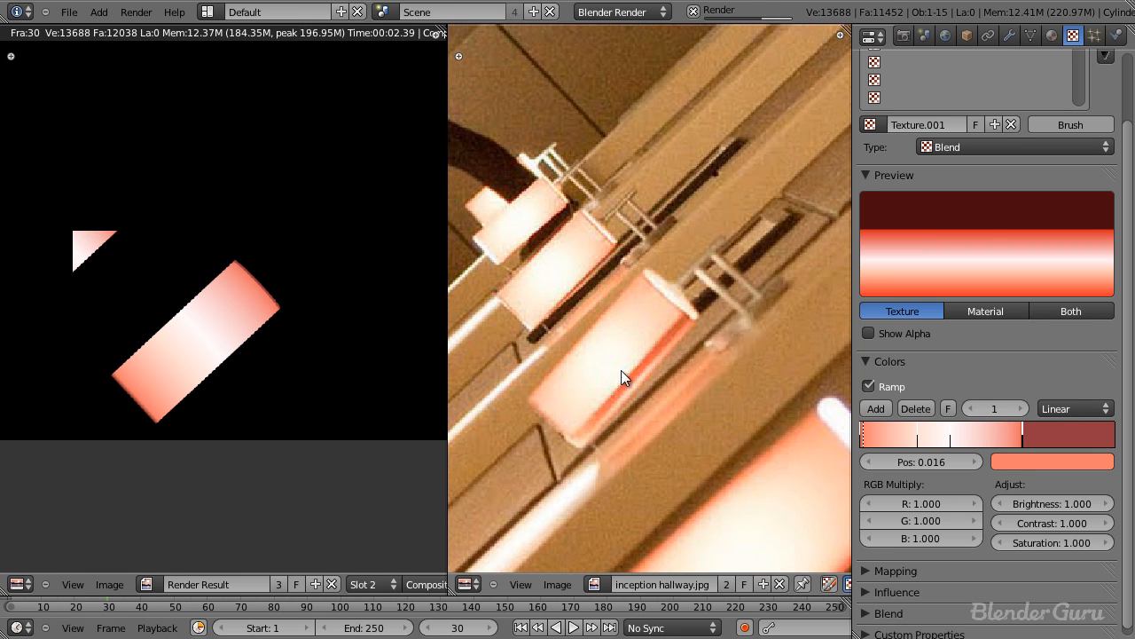
Clear the render border around the front wall lamp and render the camera view.
{"action": "scroll", "coordinate": [267, 369], "scroll_direction": "down", "scroll_amount": 3}
{"action": "key", "text": "Escape"}
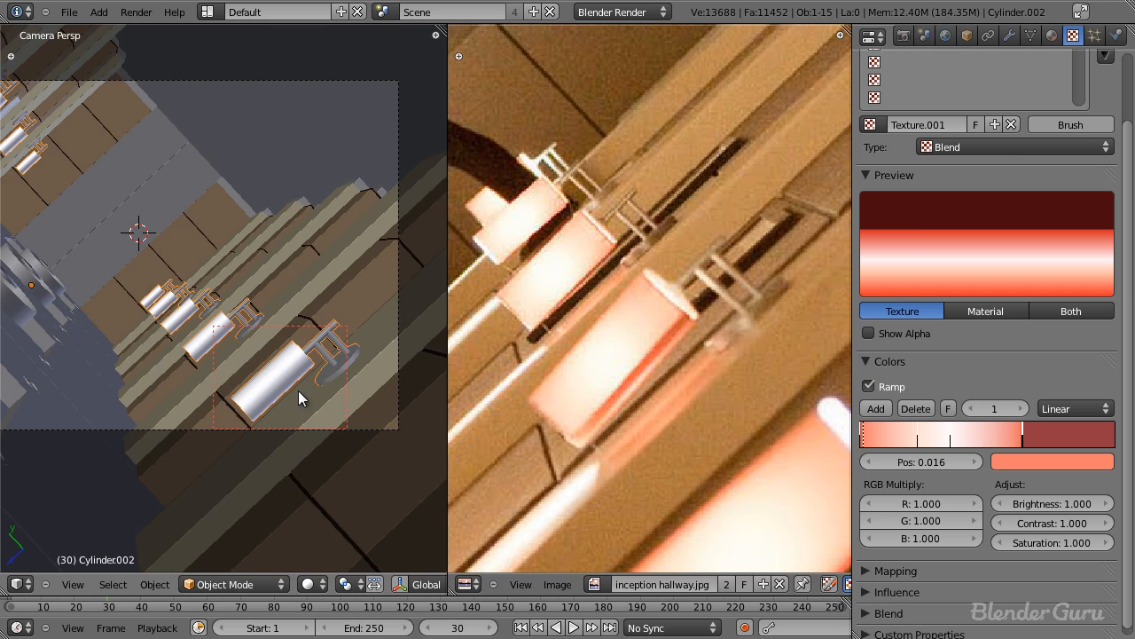
{"action": "scroll", "coordinate": [294, 383], "scroll_direction": "down", "scroll_amount": 3}
{"action": "middle_click_drag", "start_coordinate": [293, 383], "coordinate": [405, 399], "text": "shift"}
{"action": "key", "text": "shift+b"}
{"action": "left_click_drag", "start_coordinate": [330, 408], "coordinate": [316, 410]}
{"action": "middle_click_drag", "start_coordinate": [316, 409], "coordinate": [154, 374], "text": "shift"}
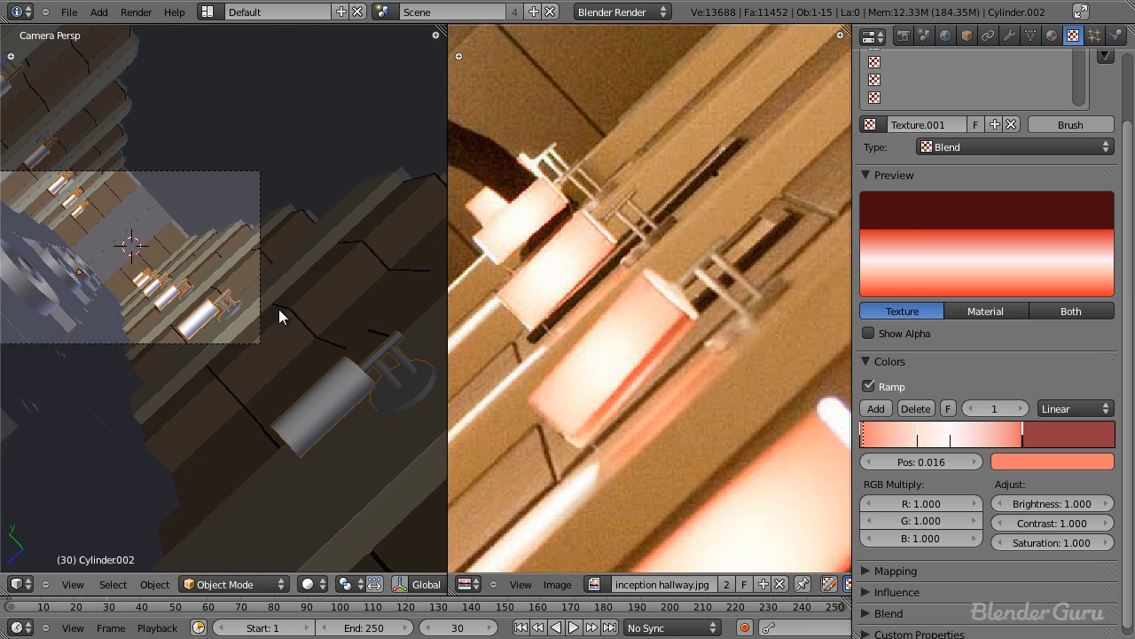
{"action": "key", "text": "F12"}
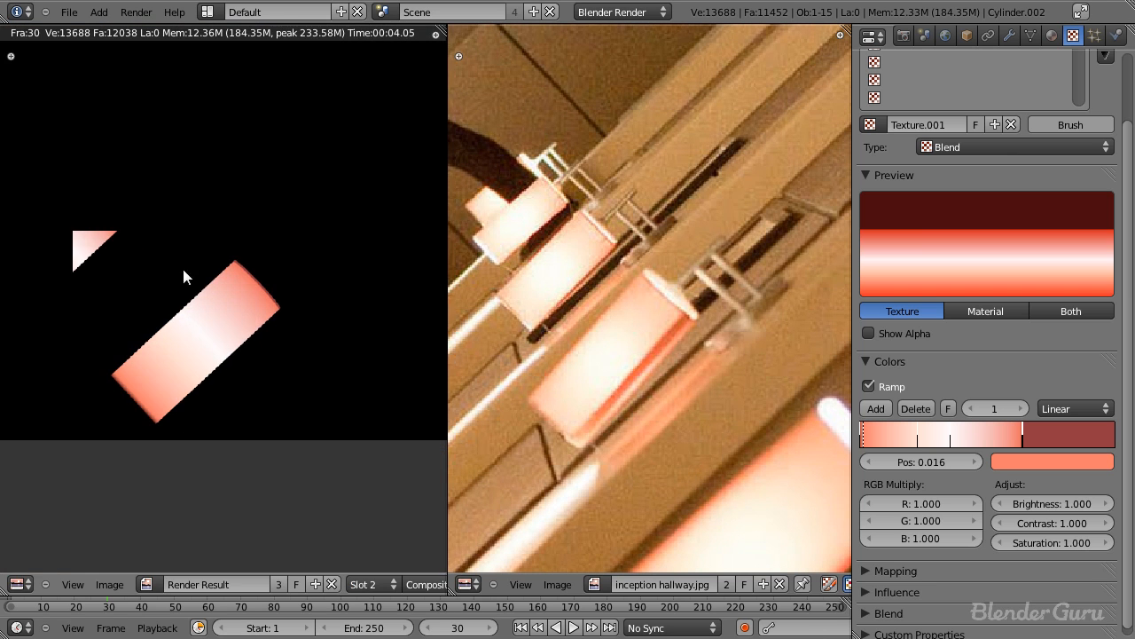
{"action": "key", "text": "Escape"}
Enlarge the 3D view and select the ceiling plane behind the round lights.
{"action": "scroll", "coordinate": [245, 387], "scroll_direction": "down", "scroll_amount": 3}
{"action": "mouse_move", "coordinate": [182, 335]}
{"action": "middle_mouse_down", "text": "shift"}
{"action": "mouse_move", "coordinate": [245, 361]}
{"action": "mouse_move", "coordinate": [169, 317]}
{"action": "middle_mouse_up", "text": "shift"}
{"action": "scroll", "coordinate": [245, 361], "scroll_direction": "up", "scroll_amount": 3}
{"action": "scroll", "coordinate": [169, 317], "scroll_direction": "up", "scroll_amount": 2}
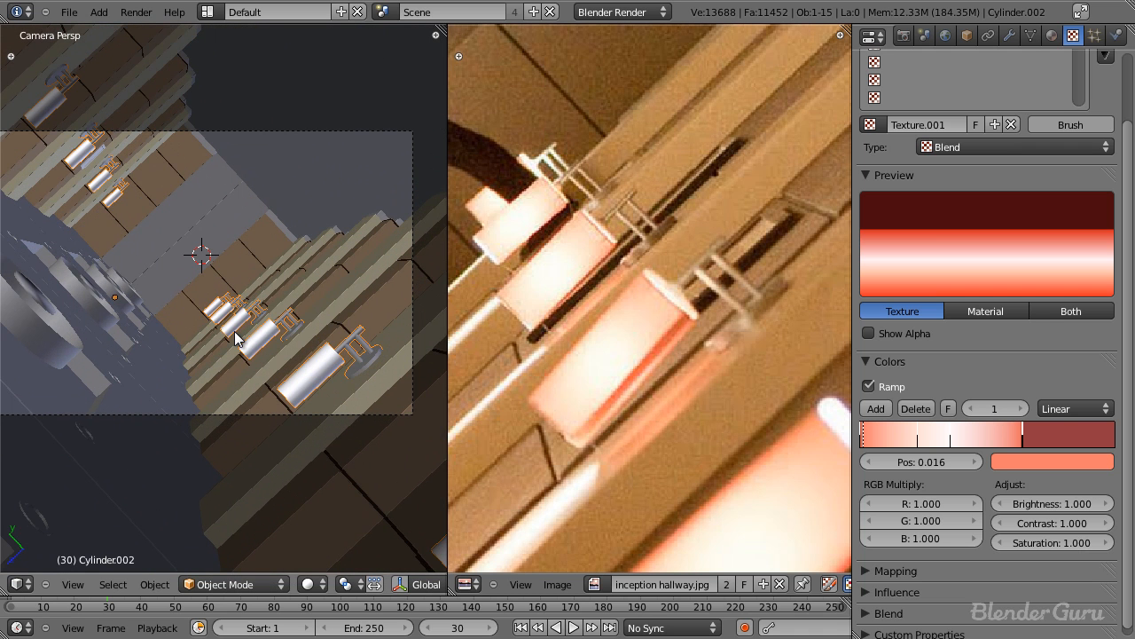
{"action": "key", "text": "ctrl+Up"}
{"action": "scroll", "coordinate": [239, 331], "scroll_direction": "down", "scroll_amount": 2}
{"action": "middle_click_drag", "start_coordinate": [456, 379], "coordinate": [482, 390], "text": "shift"}
{"action": "key", "text": "a"}
{"action": "scroll", "coordinate": [824, 414], "scroll_direction": "up", "scroll_amount": 1}
{"action": "right_click", "coordinate": [810, 449]}
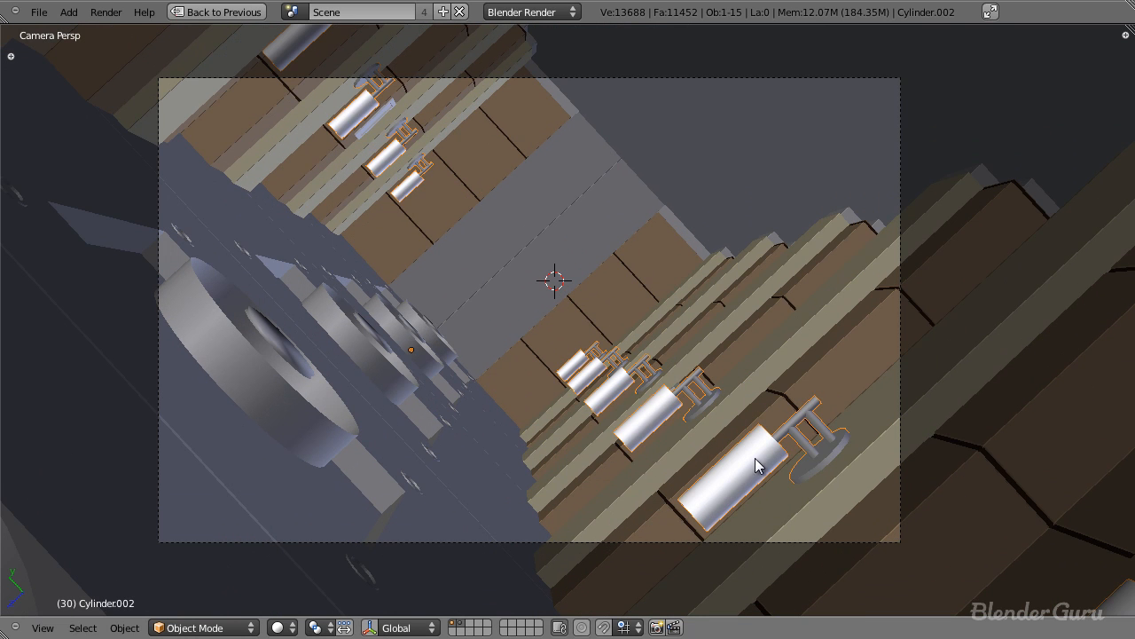
{"action": "right_click", "coordinate": [786, 408]}
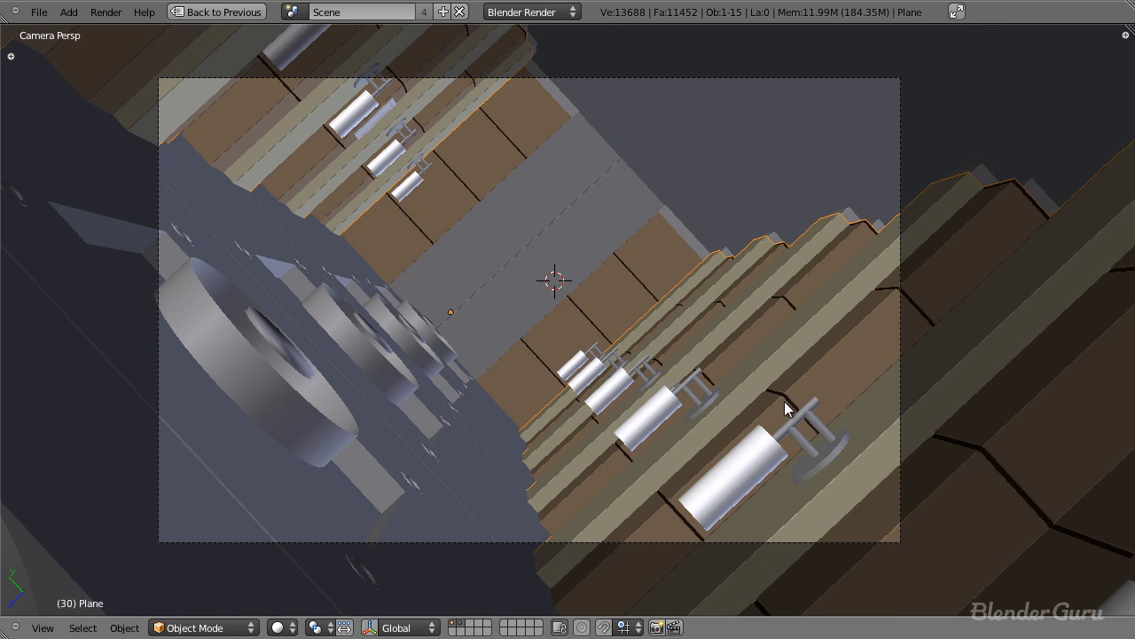
{"action": "right_click", "coordinate": [501, 427]}
{"action": "key", "text": "z"}
{"action": "key", "text": "z"}
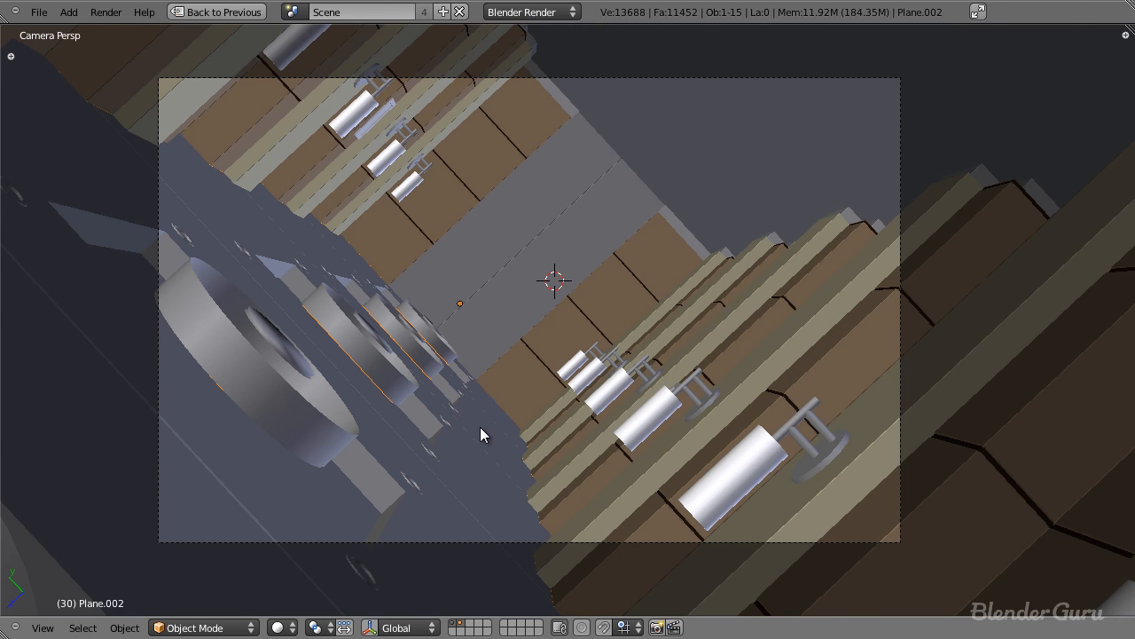
Give the ceiling plane a new material and set its specular intensity to 0.
{"action": "key", "text": "ctrl+Up"}
{"action": "left_click", "coordinate": [1052, 35]}
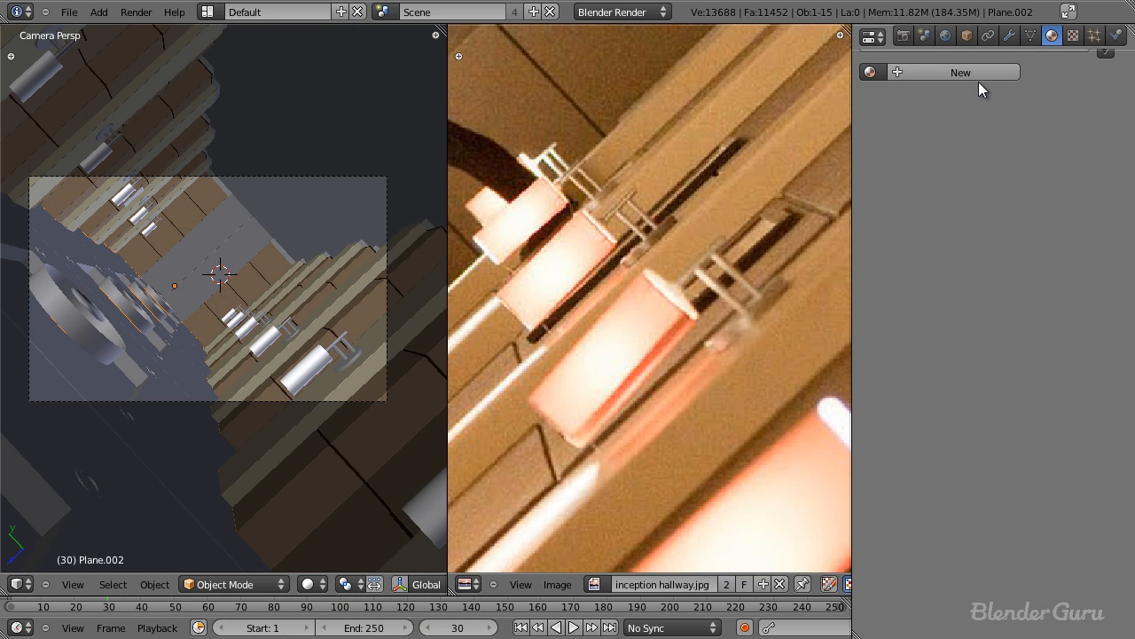
{"action": "left_click", "coordinate": [979, 151]}
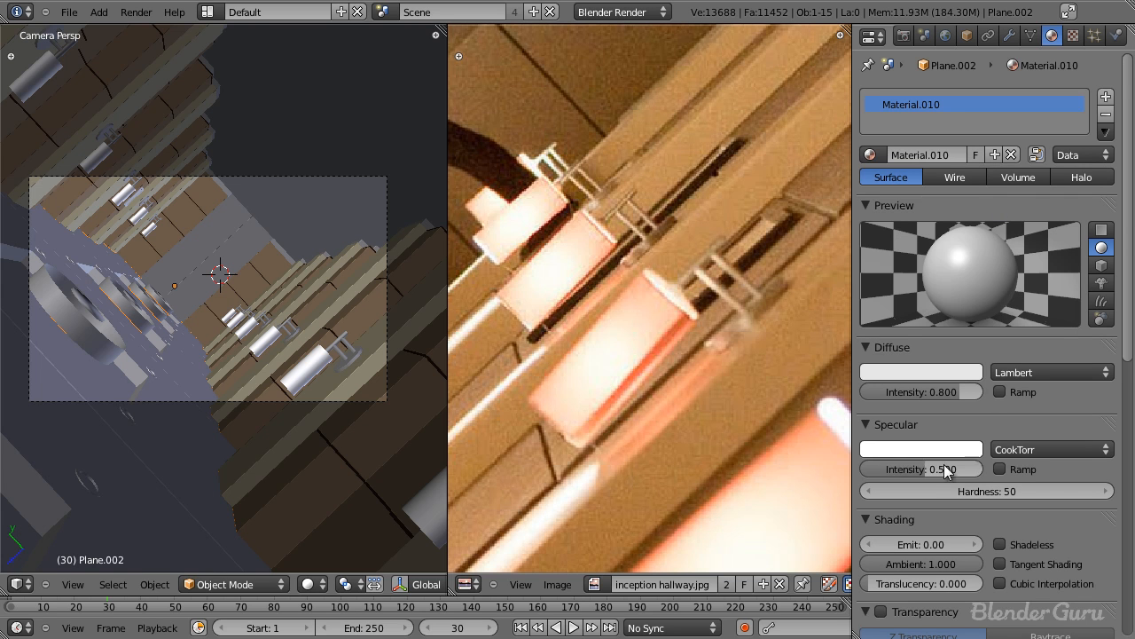
{"action": "left_click_drag", "start_coordinate": [957, 468], "coordinate": [779, 420]}
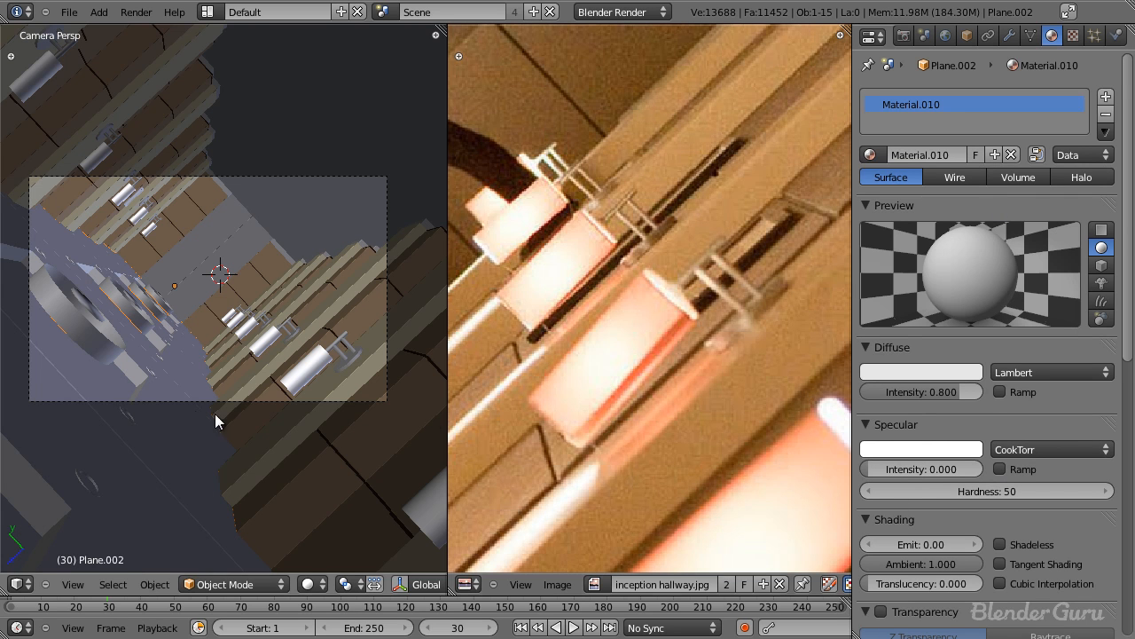
Select the round ceiling light mesh in the camera view.
{"action": "scroll", "coordinate": [137, 385], "scroll_direction": "up", "scroll_amount": 4}
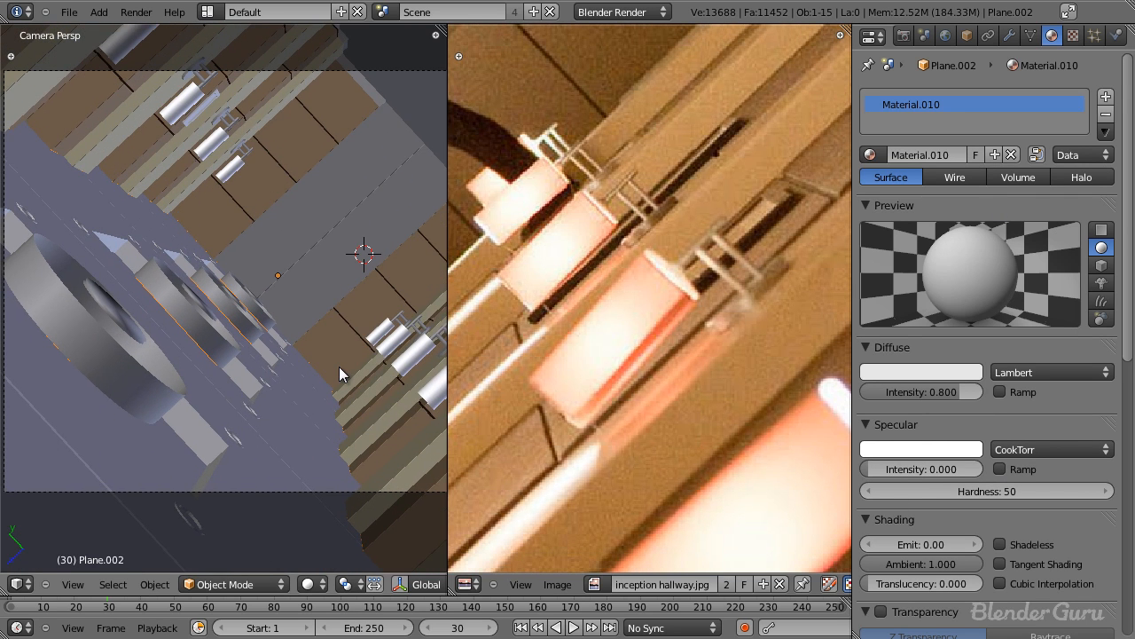
{"action": "scroll", "coordinate": [339, 366], "scroll_direction": "up", "scroll_amount": 3}
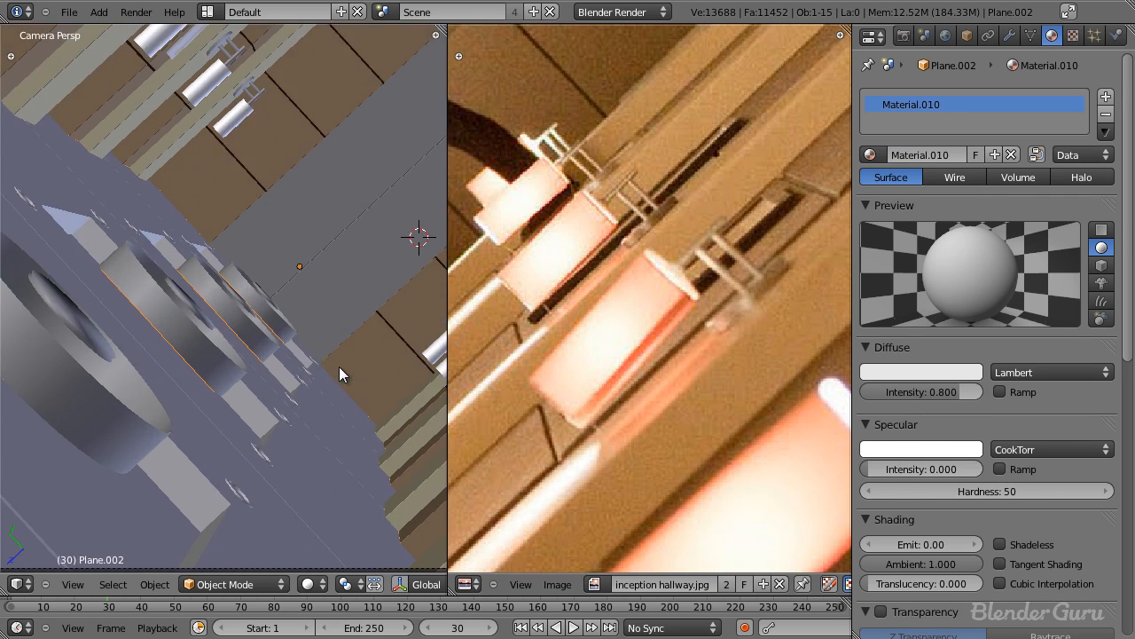
{"action": "scroll", "coordinate": [330, 368], "scroll_direction": "down", "scroll_amount": 3}
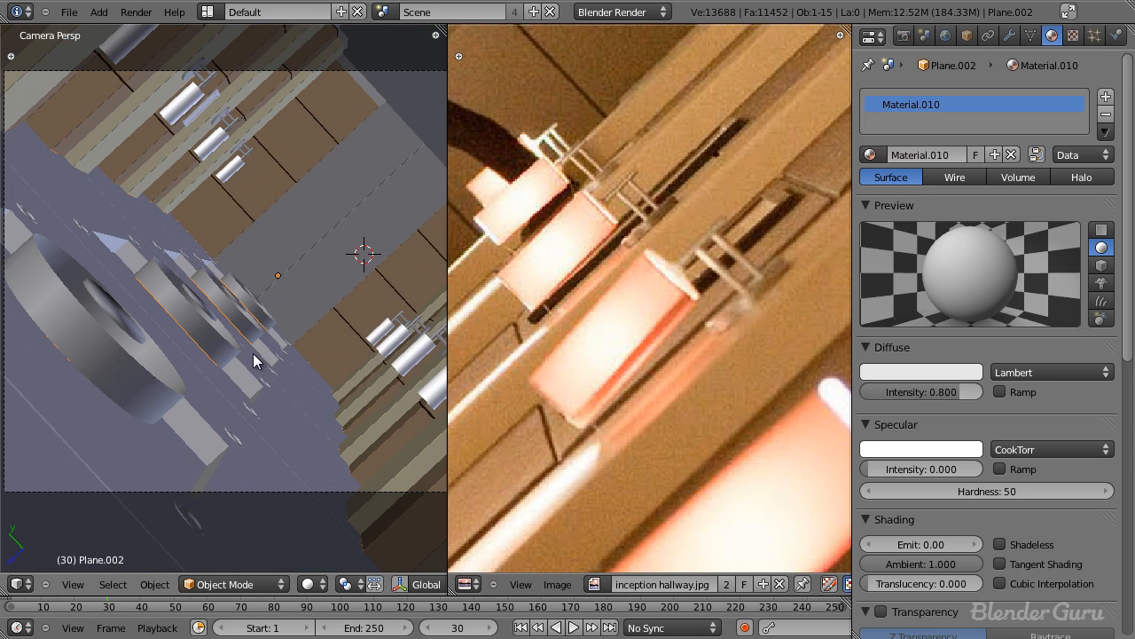
{"action": "middle_click_drag", "start_coordinate": [253, 353], "coordinate": [322, 343], "text": "shift"}
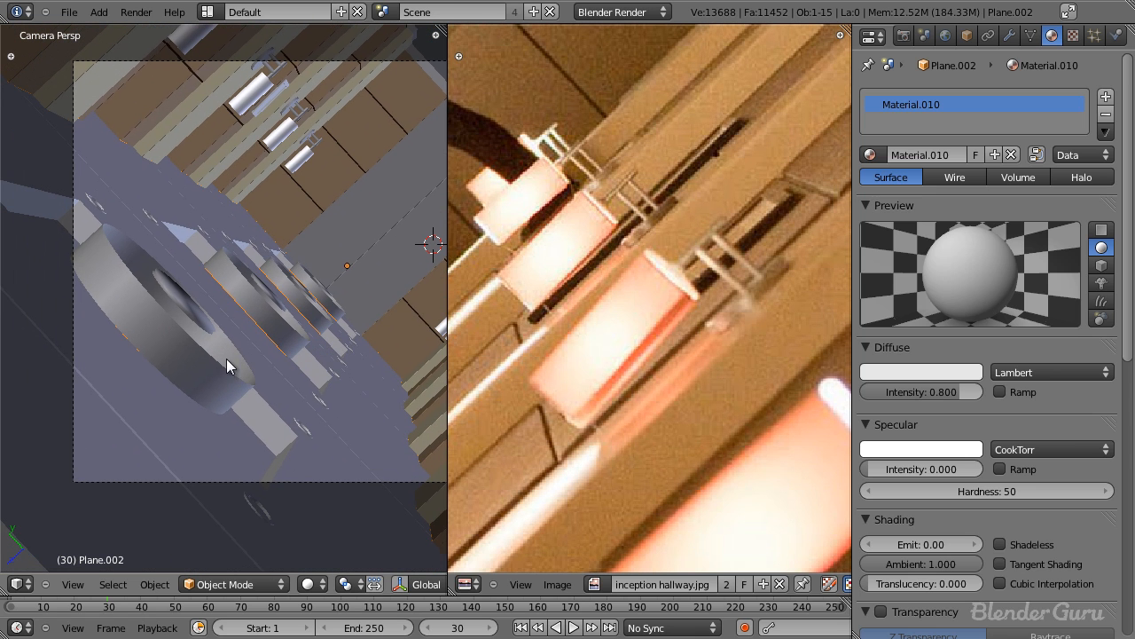
{"action": "right_click", "coordinate": [232, 357]}
Examine the round ceiling light's glow, colour and edges in the reference image.
{"action": "scroll", "coordinate": [612, 339], "scroll_direction": "down", "scroll_amount": 3}
{"action": "middle_click_drag", "start_coordinate": [612, 339], "coordinate": [666, 285]}
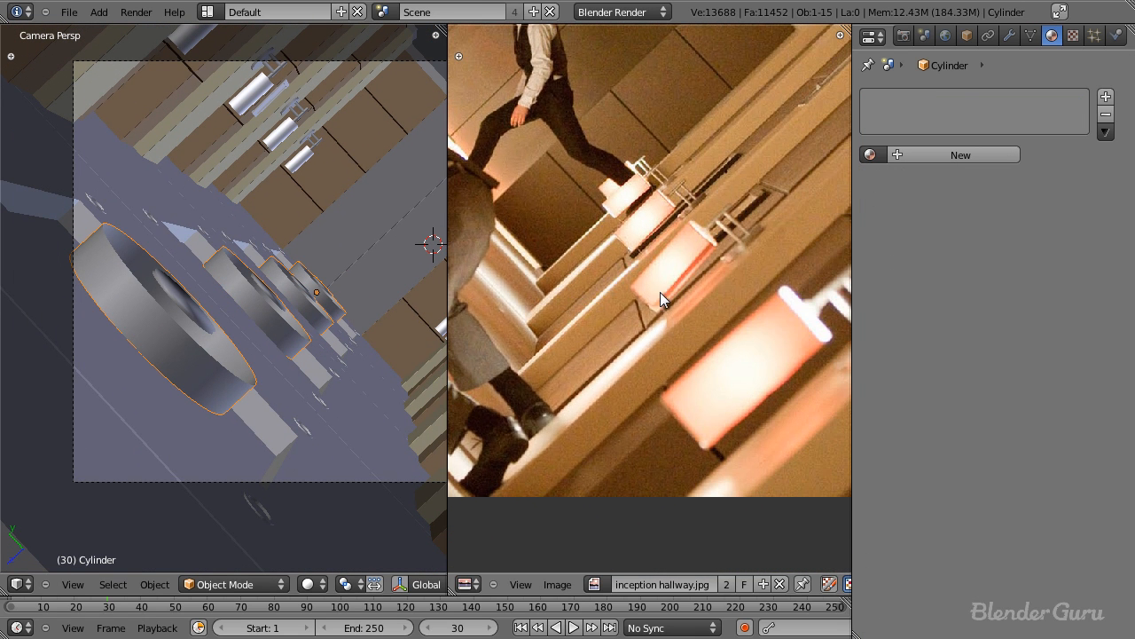
{"action": "middle_click_drag", "start_coordinate": [590, 372], "coordinate": [947, 358]}
{"action": "middle_click_drag", "start_coordinate": [715, 327], "coordinate": [852, 362]}
{"action": "scroll", "coordinate": [682, 321], "scroll_direction": "up", "scroll_amount": 3}
{"action": "middle_click_drag", "start_coordinate": [584, 264], "coordinate": [677, 317]}
{"action": "scroll", "coordinate": [727, 334], "scroll_direction": "down", "scroll_amount": 3}
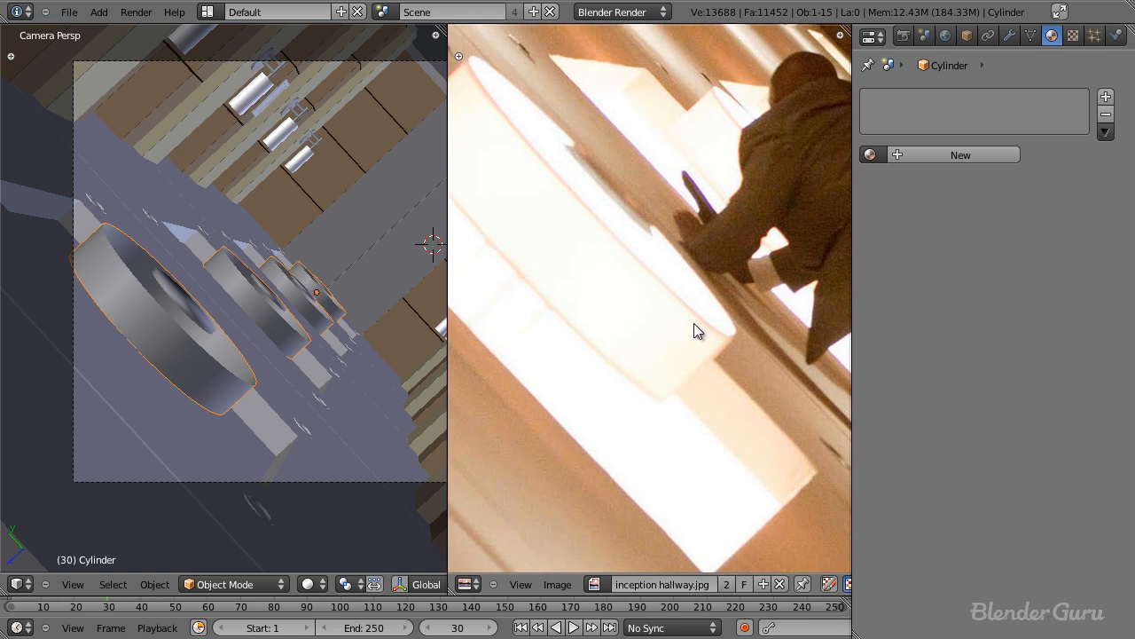
{"action": "scroll", "coordinate": [678, 317], "scroll_direction": "up", "scroll_amount": 2}
{"action": "scroll", "coordinate": [676, 300], "scroll_direction": "up", "scroll_amount": 1}
{"action": "middle_click_drag", "start_coordinate": [624, 235], "coordinate": [691, 270]}
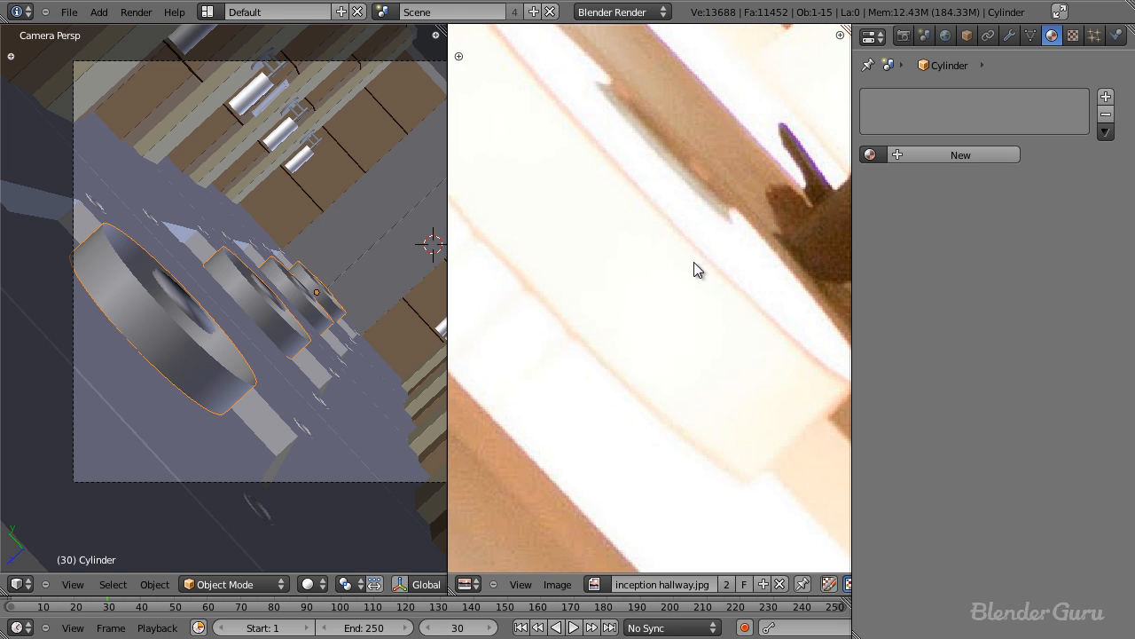
{"action": "middle_click_drag", "start_coordinate": [685, 222], "coordinate": [744, 414]}
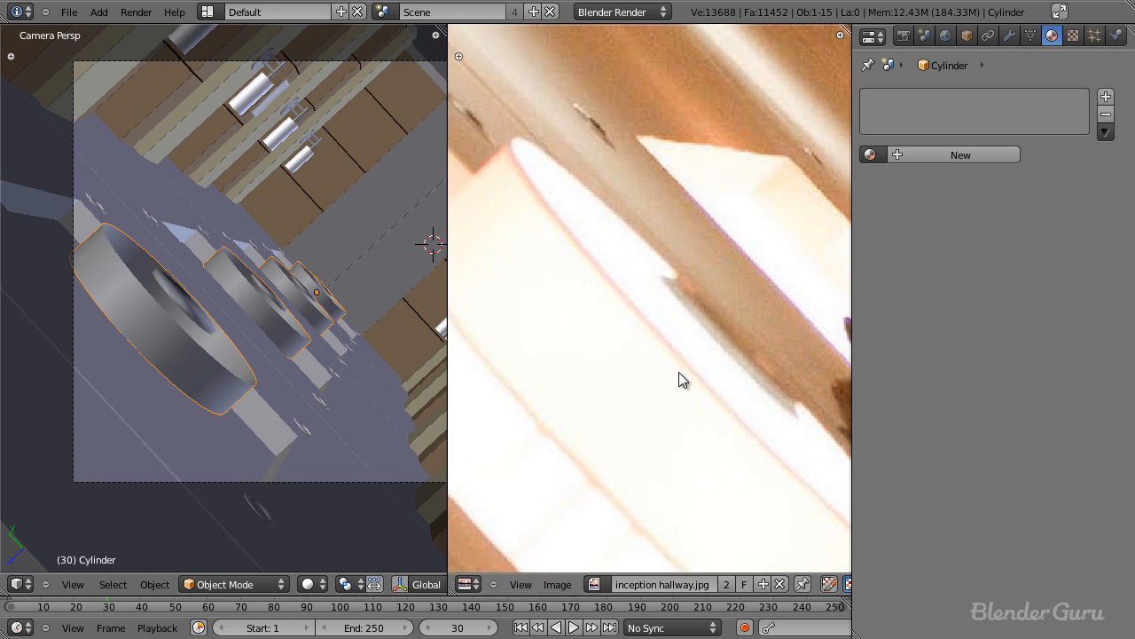
{"action": "scroll", "coordinate": [662, 366], "scroll_direction": "down", "scroll_amount": 3}
{"action": "middle_click_drag", "start_coordinate": [662, 366], "coordinate": [710, 339]}
Give the round ceiling light a new material with Emit 1.00 and specular intensity 0.
{"action": "left_click", "coordinate": [975, 155]}
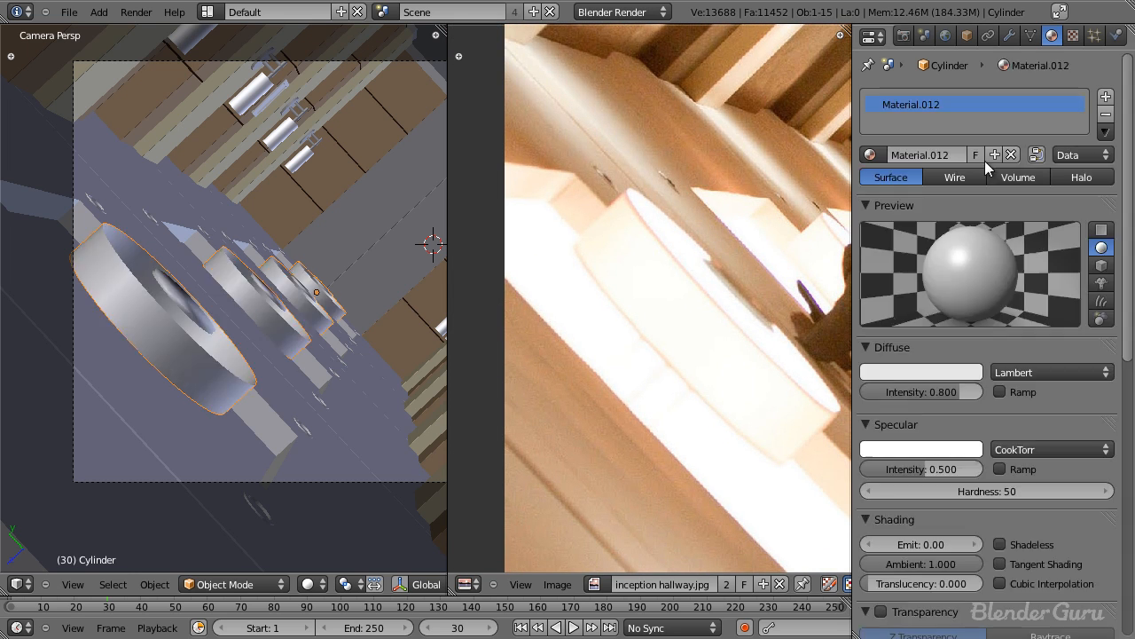
{"action": "left_click", "coordinate": [921, 544]}
{"action": "type", "text": "1"}
{"action": "key", "text": "Return"}
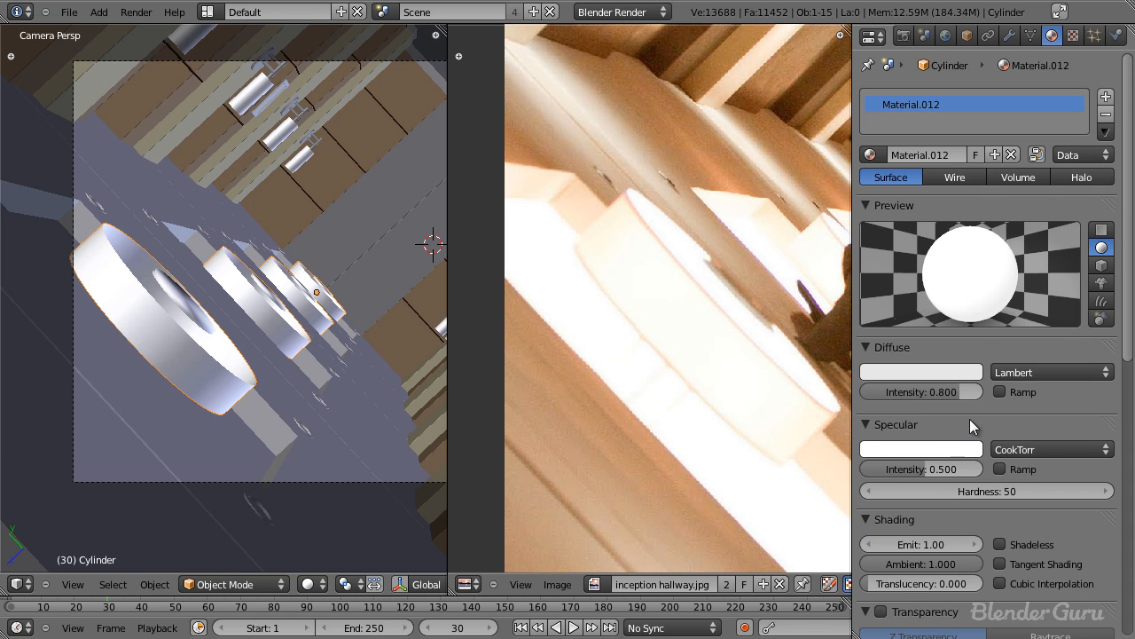
{"action": "left_click_drag", "start_coordinate": [937, 468], "coordinate": [801, 463]}
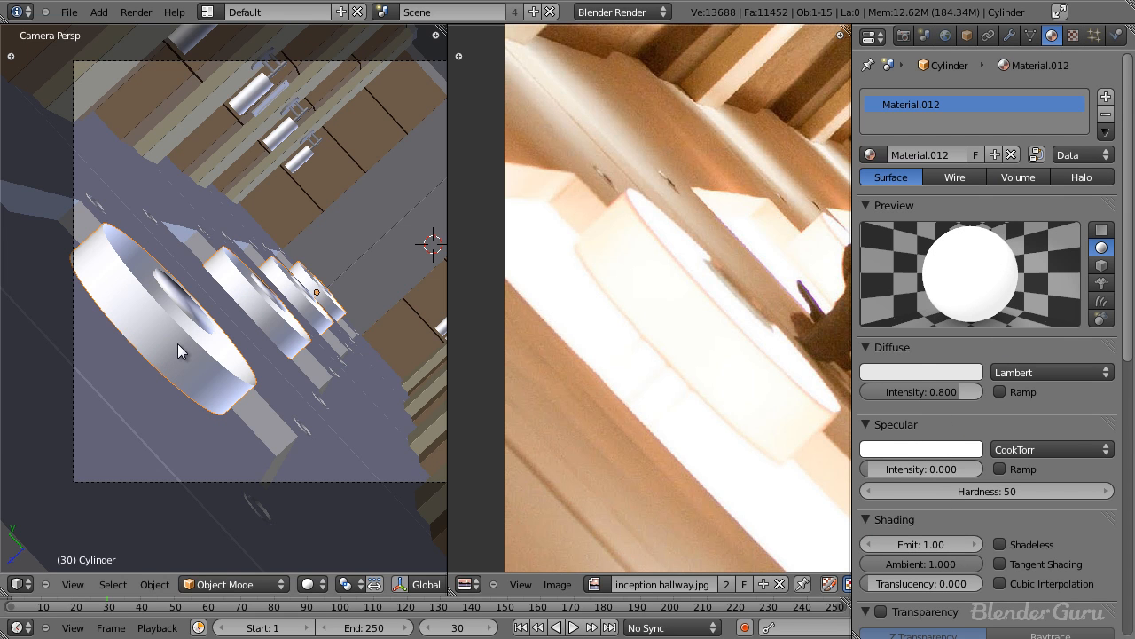
{"action": "scroll", "coordinate": [257, 347], "scroll_direction": "up", "scroll_amount": 1}
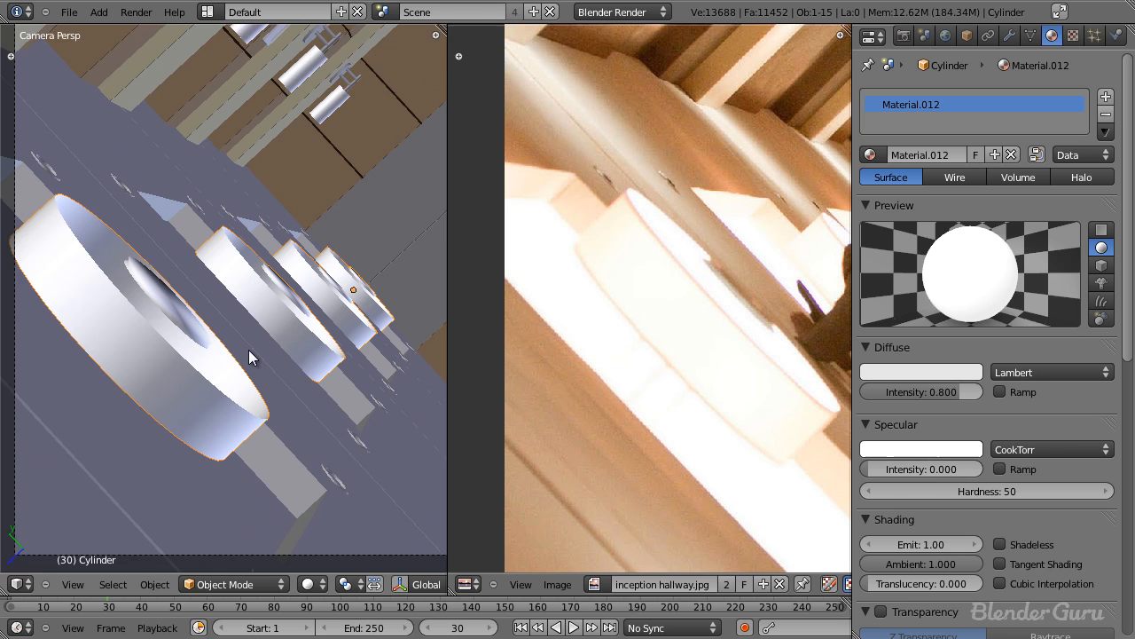
{"action": "scroll", "coordinate": [249, 350], "scroll_direction": "down", "scroll_amount": 1}
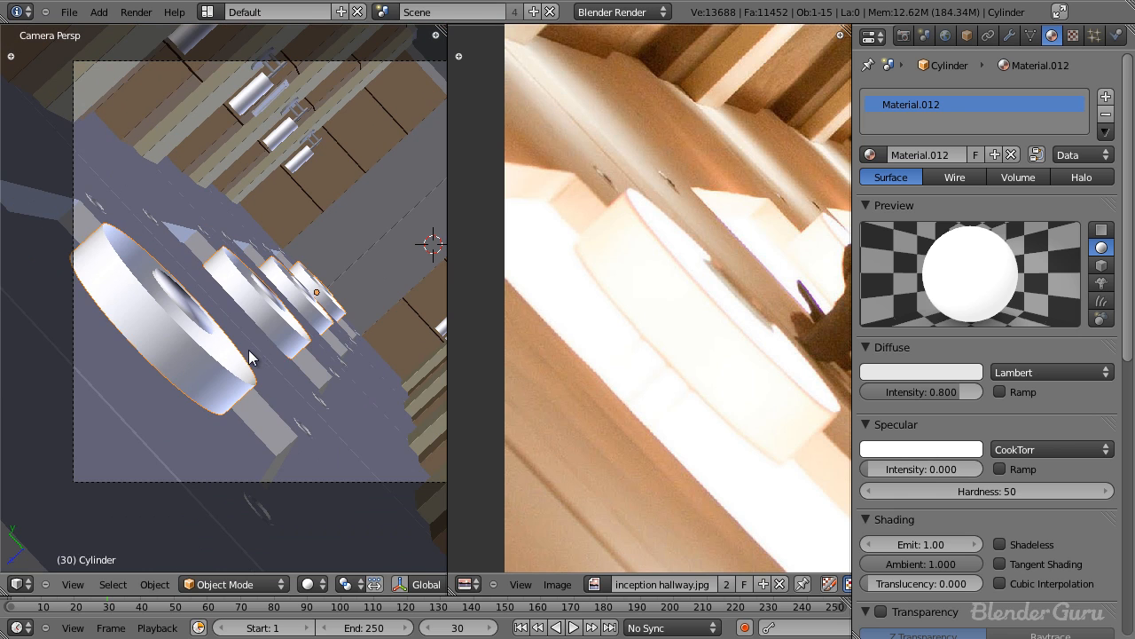
{"action": "scroll", "coordinate": [672, 355], "scroll_direction": "down", "scroll_amount": 2}
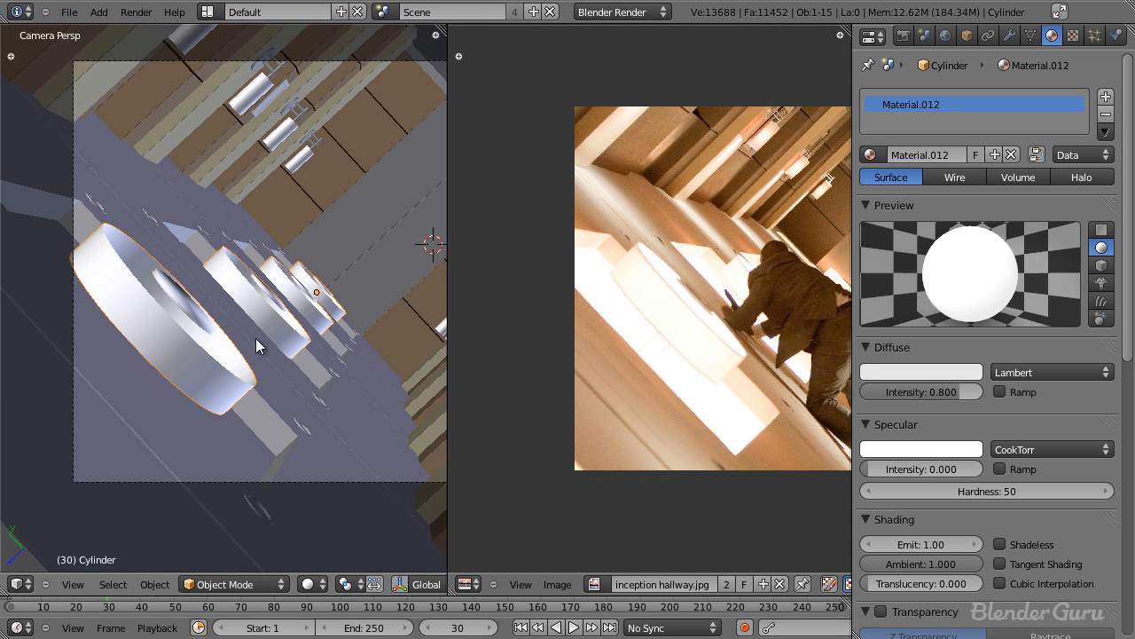
Edit the round light's mesh and select all linked geometry of its small inner disc.
{"action": "scroll", "coordinate": [212, 394], "scroll_direction": "up", "scroll_amount": 4}
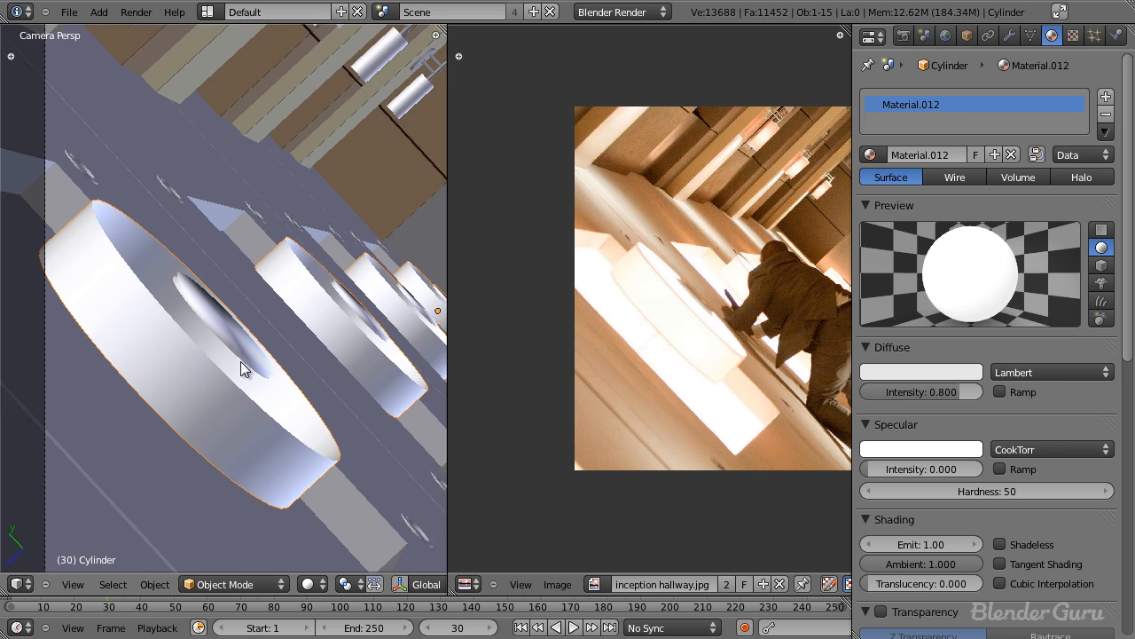
{"action": "scroll", "coordinate": [230, 346], "scroll_direction": "up", "scroll_amount": 2}
{"action": "right_click", "coordinate": [219, 331]}
{"action": "right_click", "coordinate": [268, 384]}
{"action": "key", "text": "Tab"}
{"action": "scroll", "coordinate": [219, 361], "scroll_direction": "up", "scroll_amount": 3}
{"action": "scroll", "coordinate": [229, 361], "scroll_direction": "down", "scroll_amount": 5}
{"action": "middle_click_drag", "start_coordinate": [234, 361], "coordinate": [93, 353], "text": "shift"}
{"action": "scroll", "coordinate": [146, 344], "scroll_direction": "up", "scroll_amount": 4}
{"action": "right_click", "coordinate": [176, 325]}
{"action": "middle_click_drag", "start_coordinate": [178, 325], "coordinate": [225, 343]}
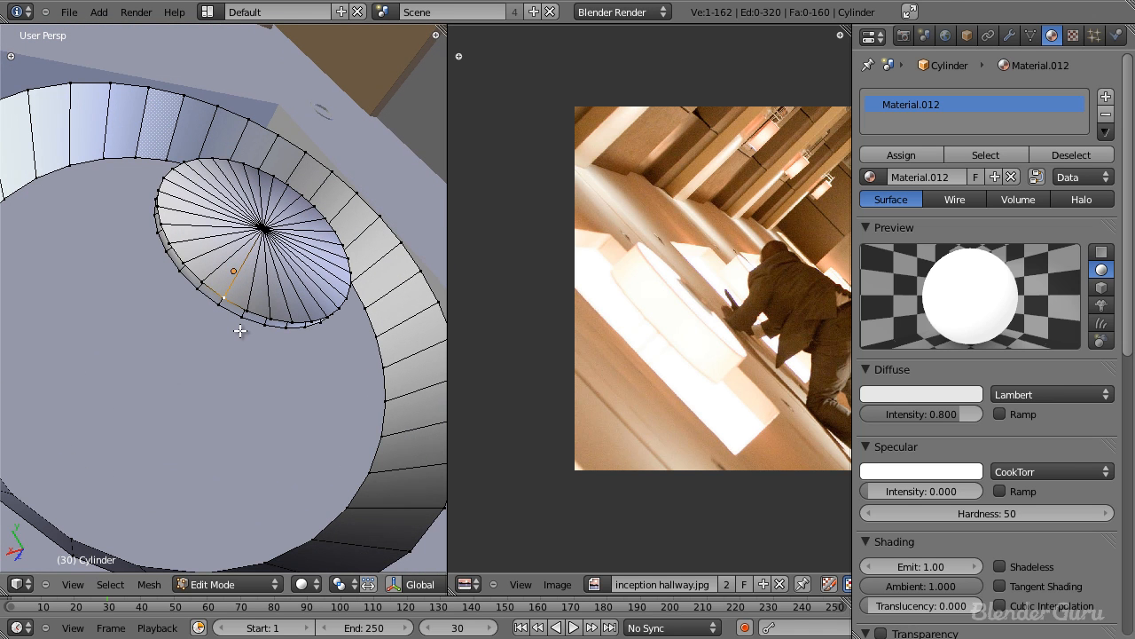
{"action": "key", "text": "ctrl+l"}
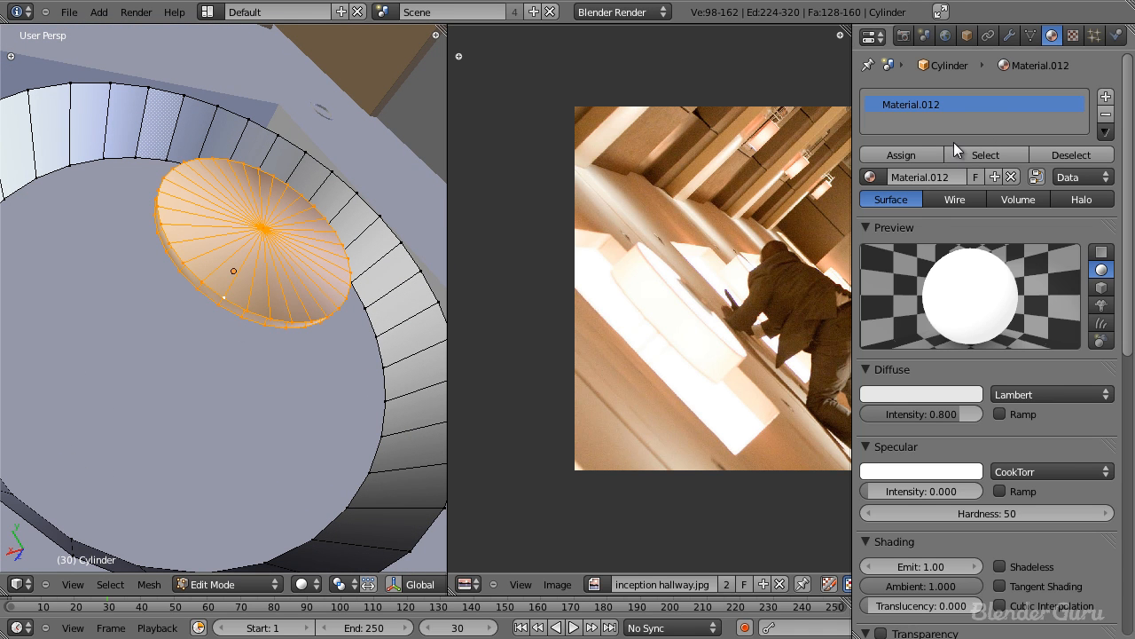
Add a second material slot to the round light and load the existing Material.006 into it.
{"action": "left_click", "coordinate": [1106, 97]}
{"action": "left_click", "coordinate": [1011, 177]}
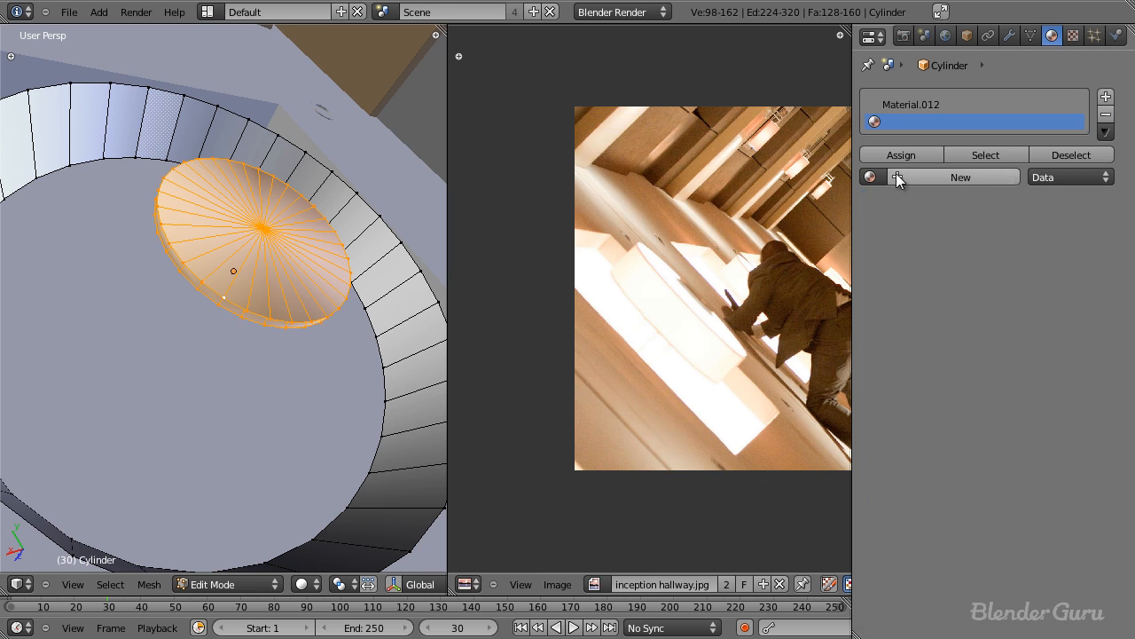
{"action": "left_click", "coordinate": [870, 177]}
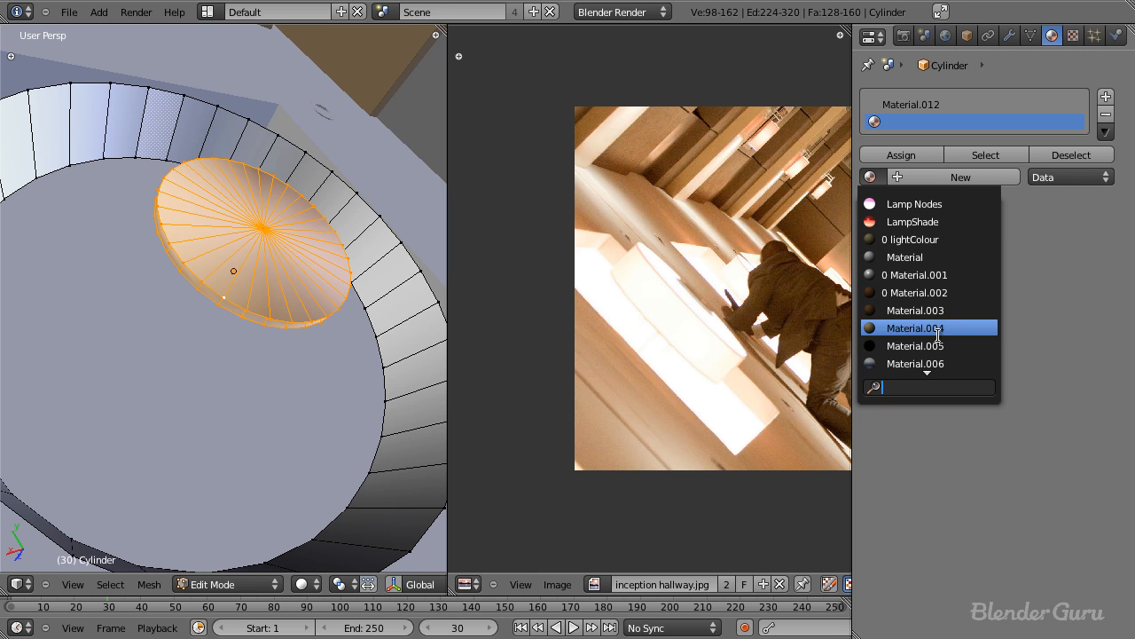
{"action": "type", "text": "lam"}
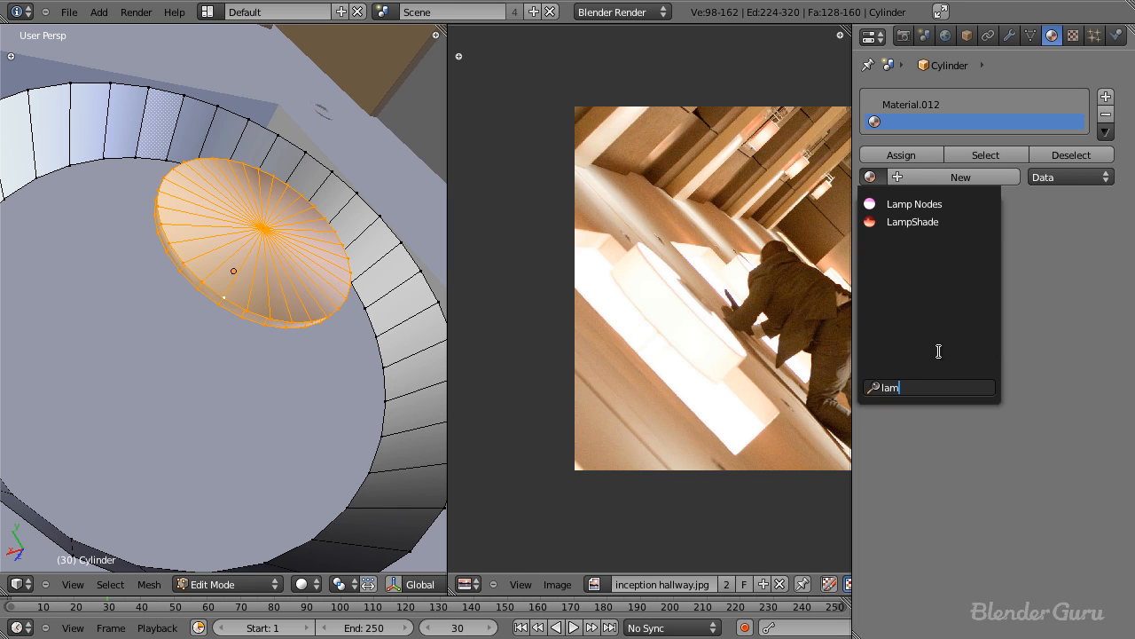
{"action": "key", "text": "BackSpace"}
{"action": "key", "text": "BackSpace"}
{"action": "left_click", "coordinate": [942, 363]}
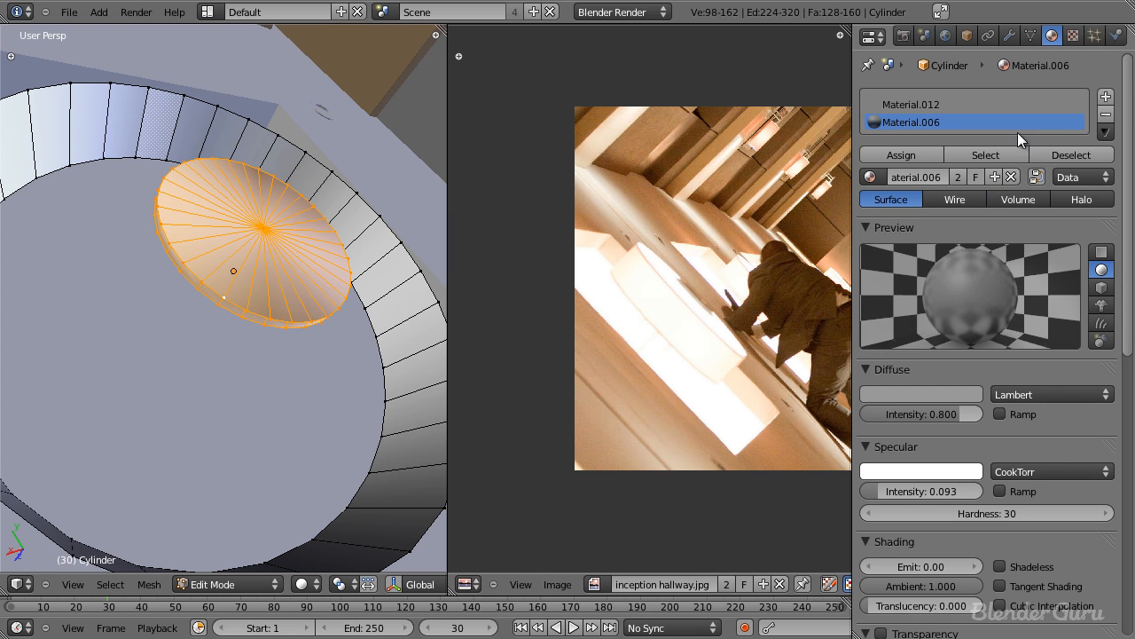
{"action": "left_click", "coordinate": [1106, 116]}
Select the wall lamp and rename its Material.009 as Lampholder.
{"action": "scroll", "coordinate": [353, 264], "scroll_direction": "down", "scroll_amount": 1}
{"action": "scroll", "coordinate": [295, 390], "scroll_direction": "down", "scroll_amount": 8}
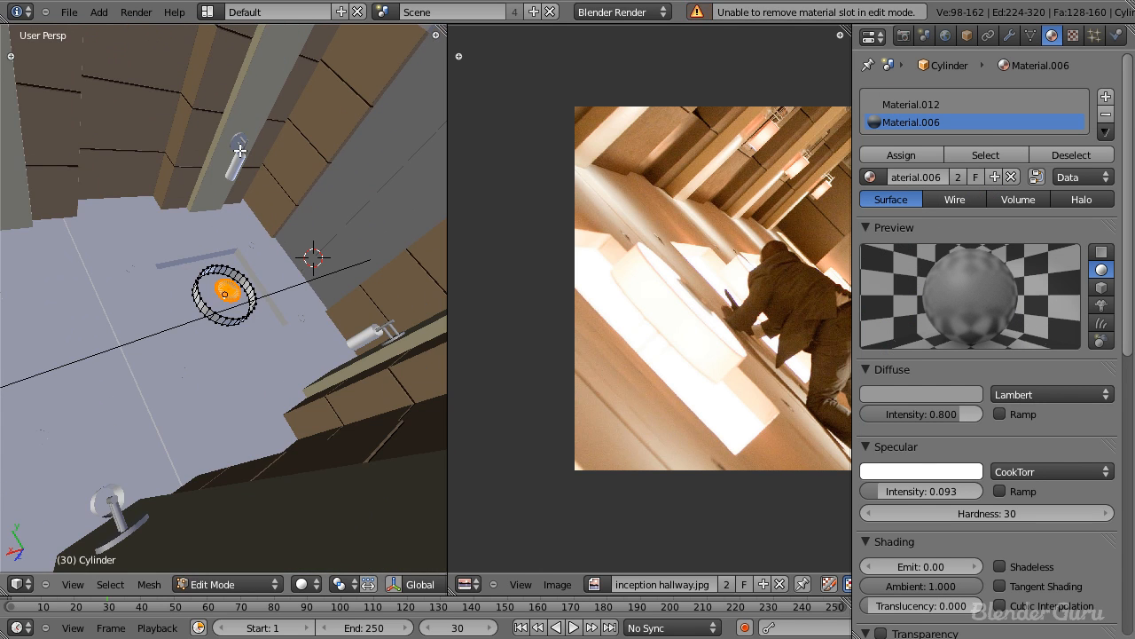
{"action": "scroll", "coordinate": [224, 293], "scroll_direction": "up", "scroll_amount": 5}
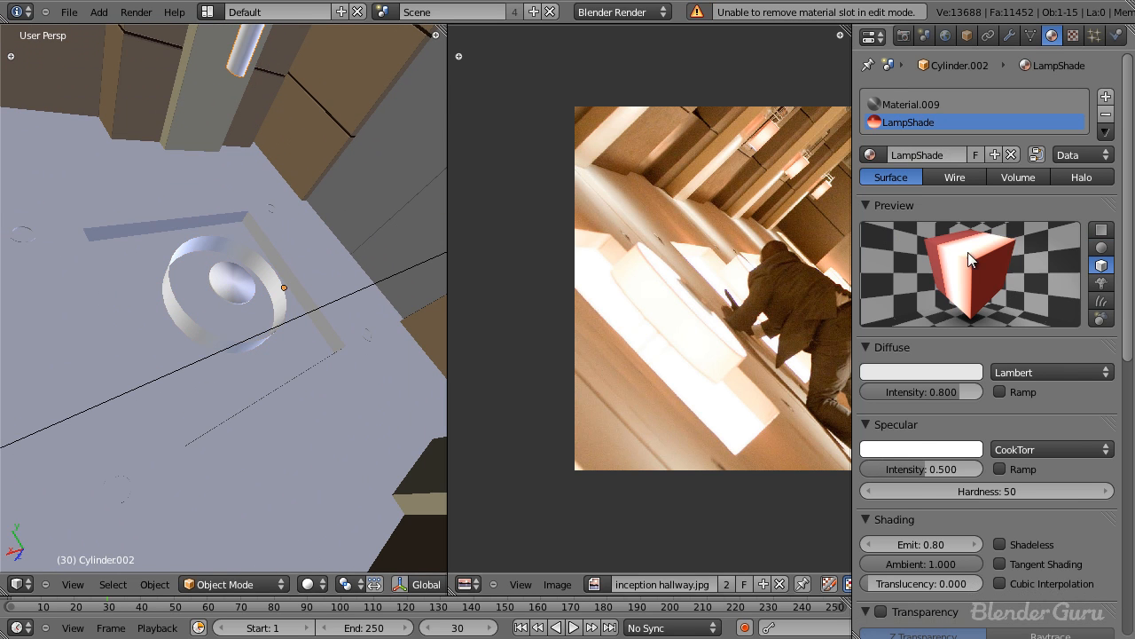
{"action": "left_click", "coordinate": [940, 106]}
{"action": "type", "text": "Lampholder"}
{"action": "key", "text": "Return"}
Replace Material.006 in the round ceiling light's second slot with Lampholder and assign it to the small inner disc.
{"action": "right_click", "coordinate": [208, 245]}
{"action": "right_click", "coordinate": [231, 281]}
{"action": "key", "text": "Tab"}
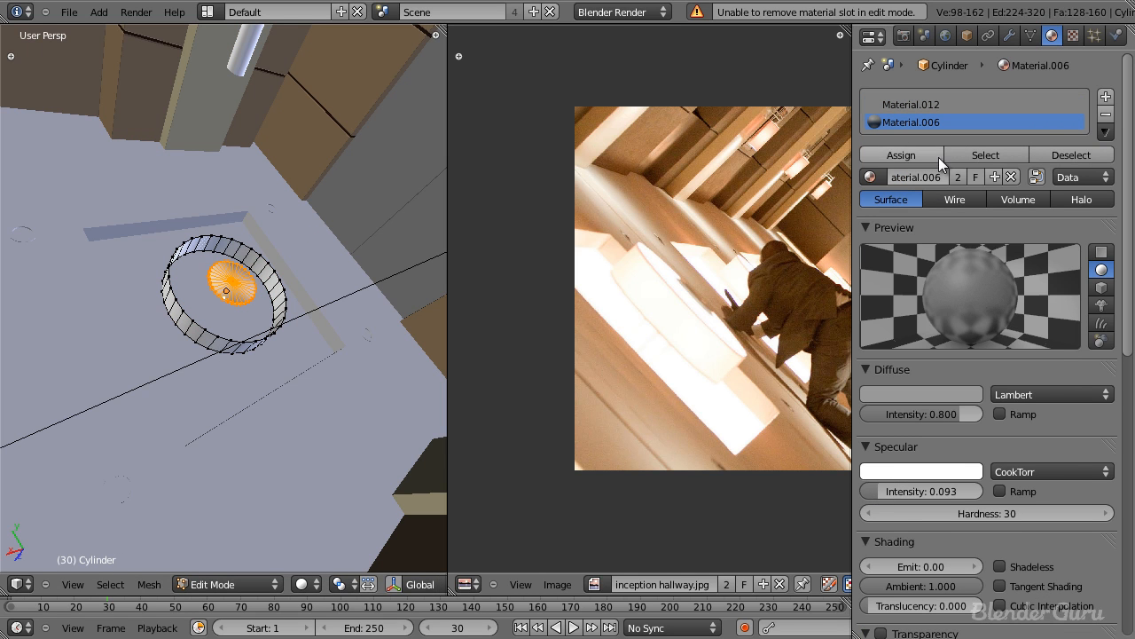
{"action": "left_click", "coordinate": [871, 177]}
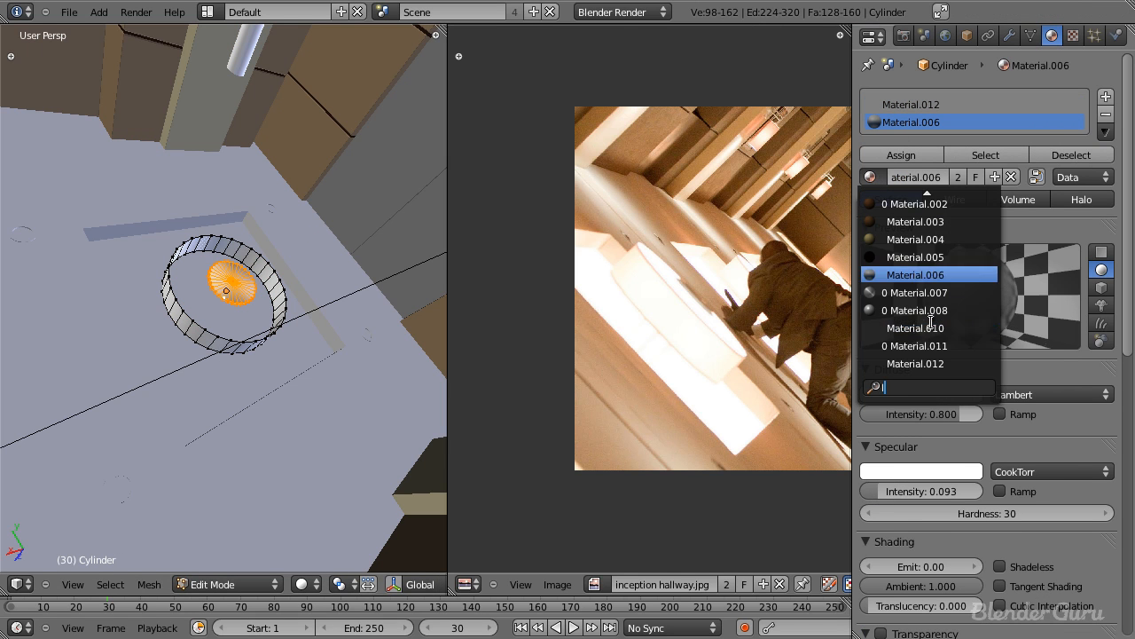
{"action": "type", "text": "la"}
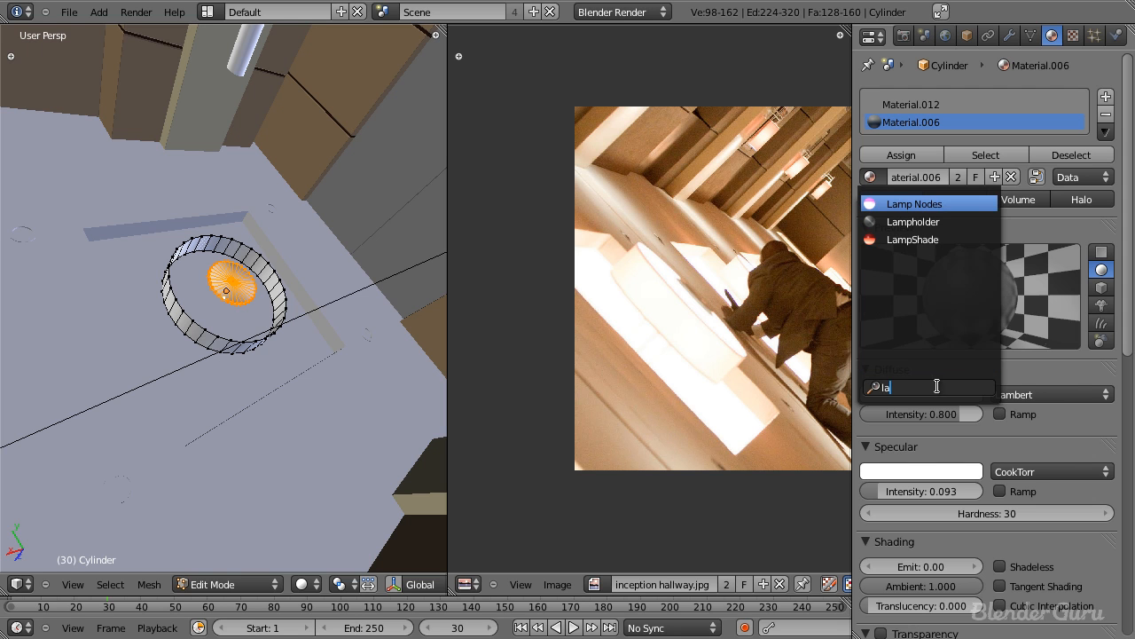
{"action": "left_click", "coordinate": [928, 223]}
{"action": "left_click", "coordinate": [917, 155]}
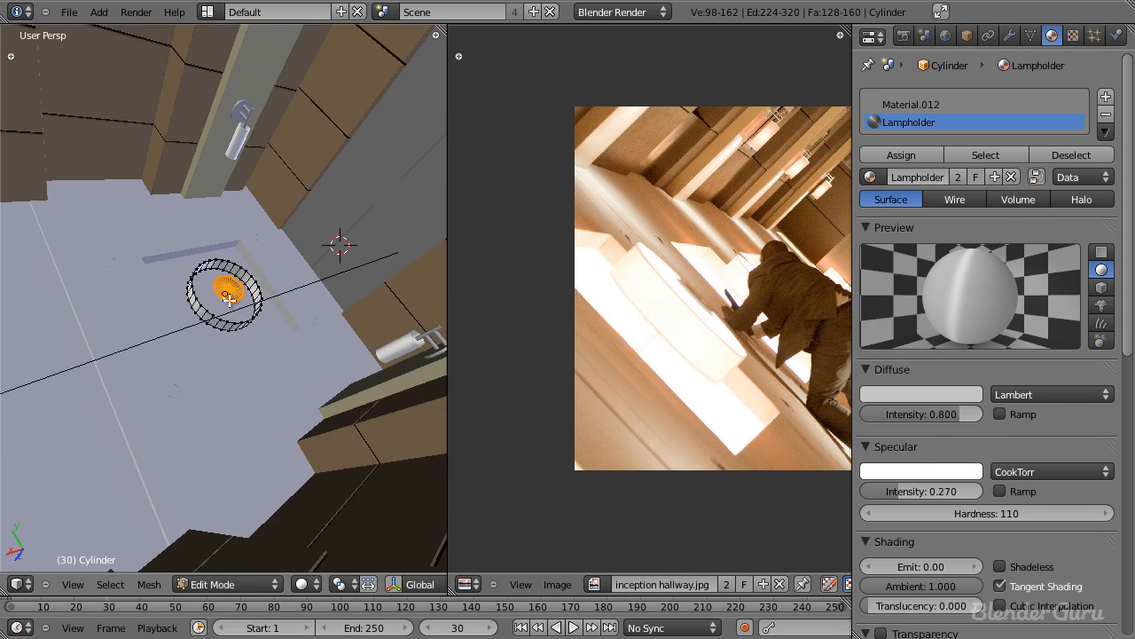
{"action": "key", "text": "Tab"}
Inspect the hallway through the camera, picking out the ceiling plane and other objects to check their materials.
{"action": "scroll", "coordinate": [235, 306], "scroll_direction": "down", "scroll_amount": 1}
{"action": "middle_click_drag", "start_coordinate": [234, 306], "coordinate": [298, 249]}
{"action": "scroll", "coordinate": [292, 259], "scroll_direction": "down", "scroll_amount": 2}
{"action": "key", "text": "a"}
{"action": "key", "text": "KP_0"}
{"action": "scroll", "coordinate": [218, 284], "scroll_direction": "down", "scroll_amount": 3}
{"action": "right_click", "coordinate": [282, 436]}
{"action": "key", "text": "z"}
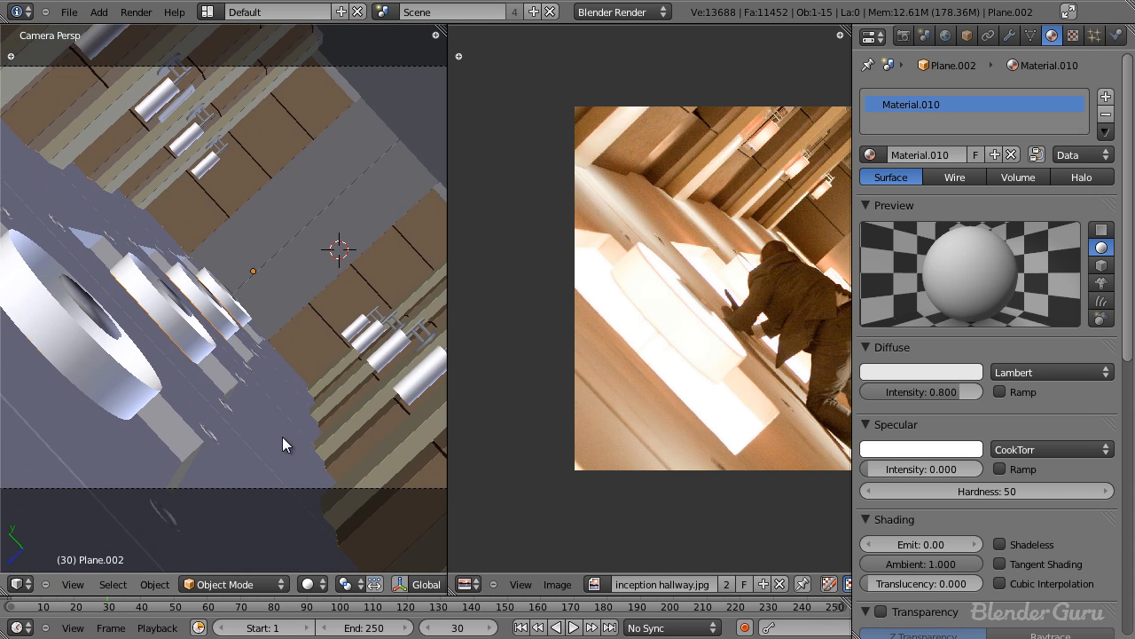
{"action": "key", "text": "z"}
{"action": "right_click", "coordinate": [325, 233]}
{"action": "key", "text": "z"}
{"action": "key", "text": "z"}
{"action": "right_click", "coordinate": [248, 158]}
{"action": "scroll", "coordinate": [276, 200], "scroll_direction": "up", "scroll_amount": 4}
{"action": "middle_click_drag", "start_coordinate": [276, 200], "coordinate": [223, 268], "text": "shift"}
{"action": "right_click", "coordinate": [206, 238]}
{"action": "right_click", "coordinate": [273, 208]}
{"action": "scroll", "coordinate": [248, 306], "scroll_direction": "down", "scroll_amount": 4}
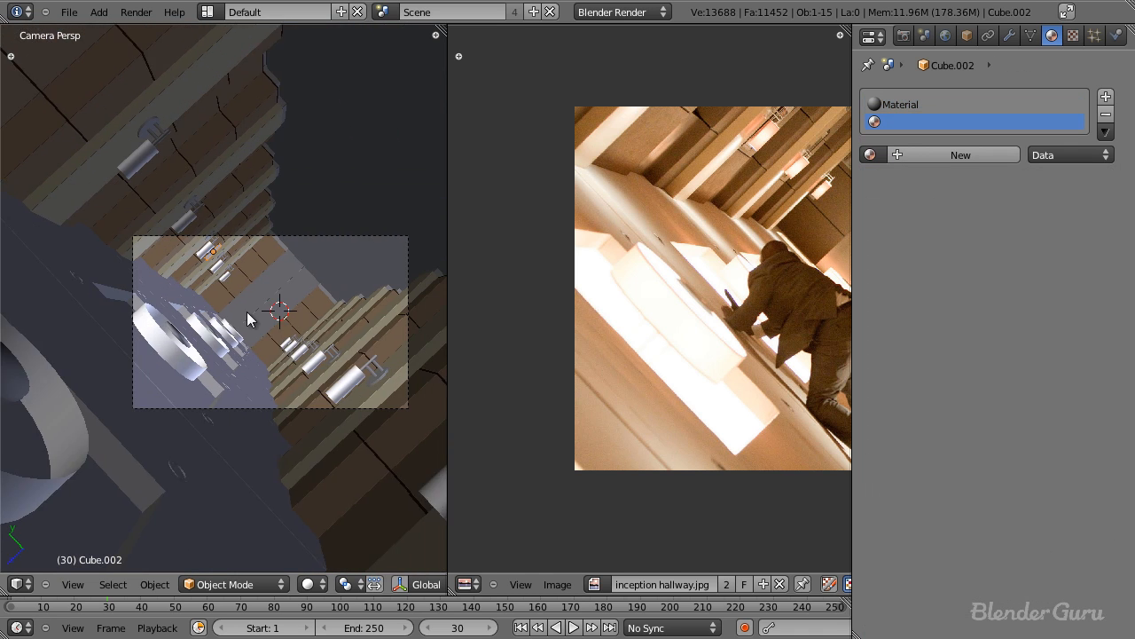
Deselect everything, enlarge the 3D viewport and review the whole camera framing of the hallway.
{"action": "scroll", "coordinate": [222, 268], "scroll_direction": "up", "scroll_amount": 3}
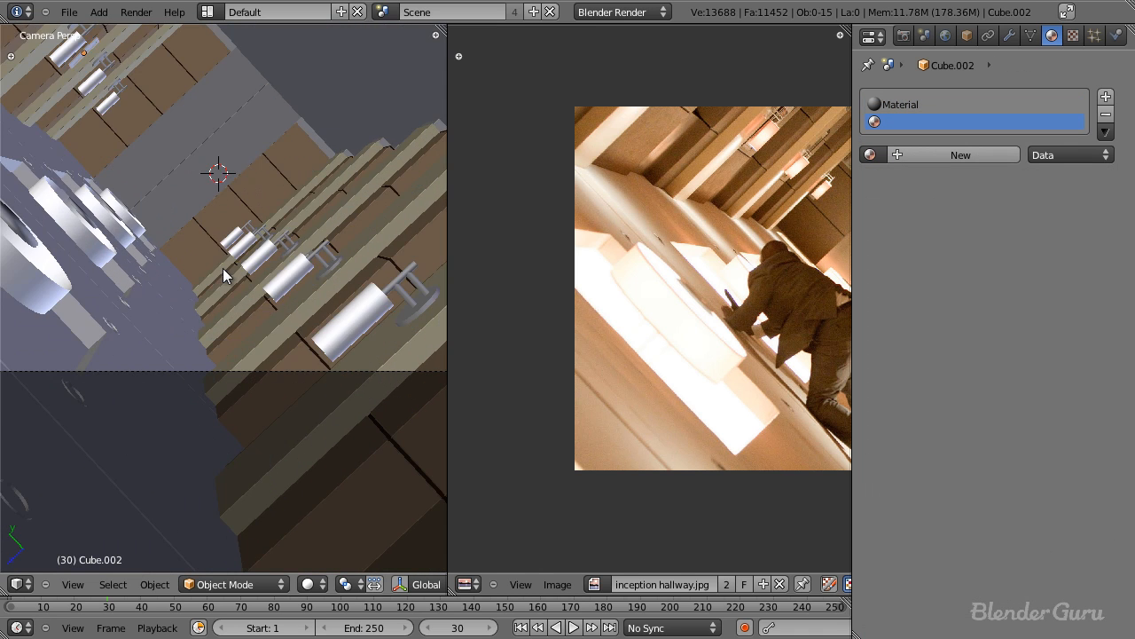
{"action": "scroll", "coordinate": [223, 269], "scroll_direction": "down", "scroll_amount": 4}
{"action": "key", "text": "a"}
{"action": "scroll", "coordinate": [226, 277], "scroll_direction": "up", "scroll_amount": 3}
{"action": "middle_click_drag", "start_coordinate": [263, 339], "coordinate": [293, 367], "text": "shift"}
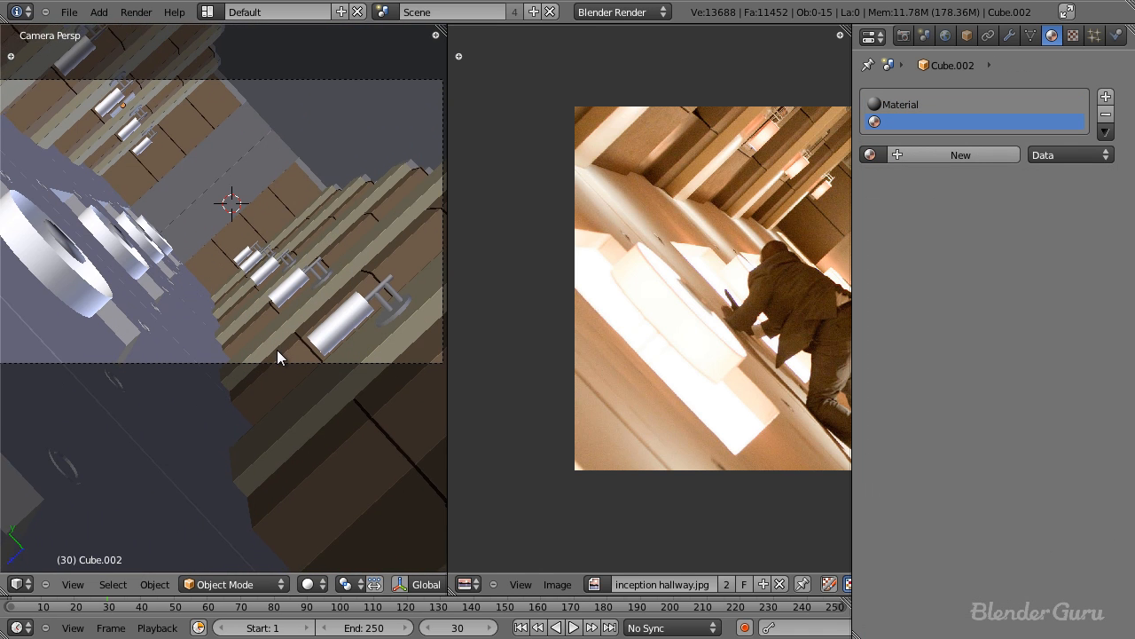
{"action": "scroll", "coordinate": [280, 356], "scroll_direction": "down", "scroll_amount": 2}
{"action": "scroll", "coordinate": [292, 367], "scroll_direction": "up", "scroll_amount": 1}
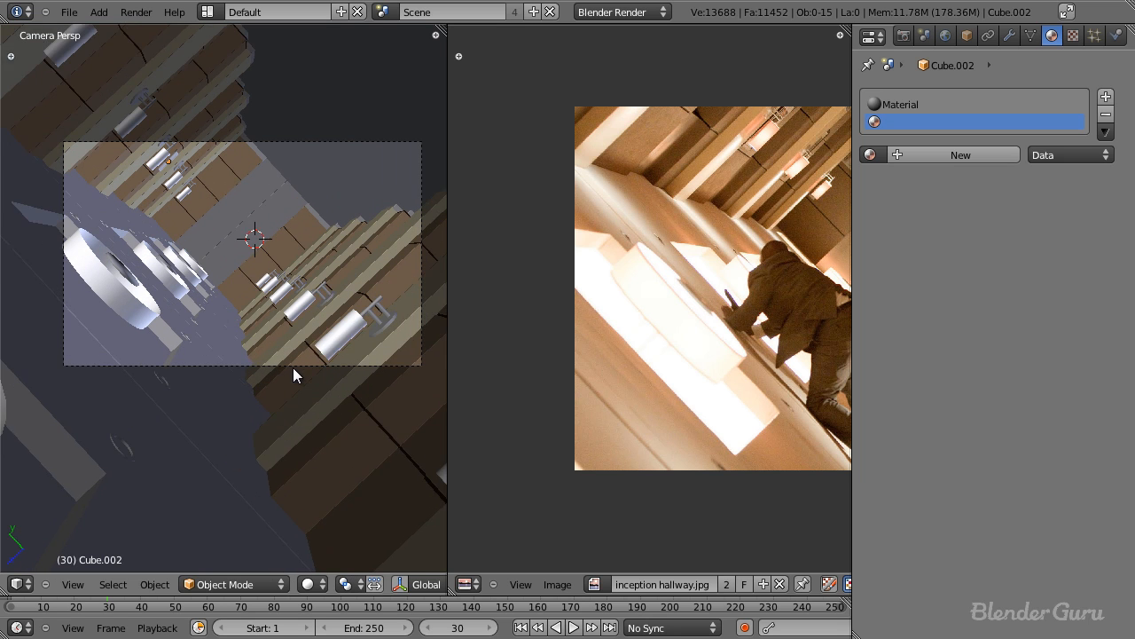
{"action": "scroll", "coordinate": [293, 368], "scroll_direction": "up", "scroll_amount": 1}
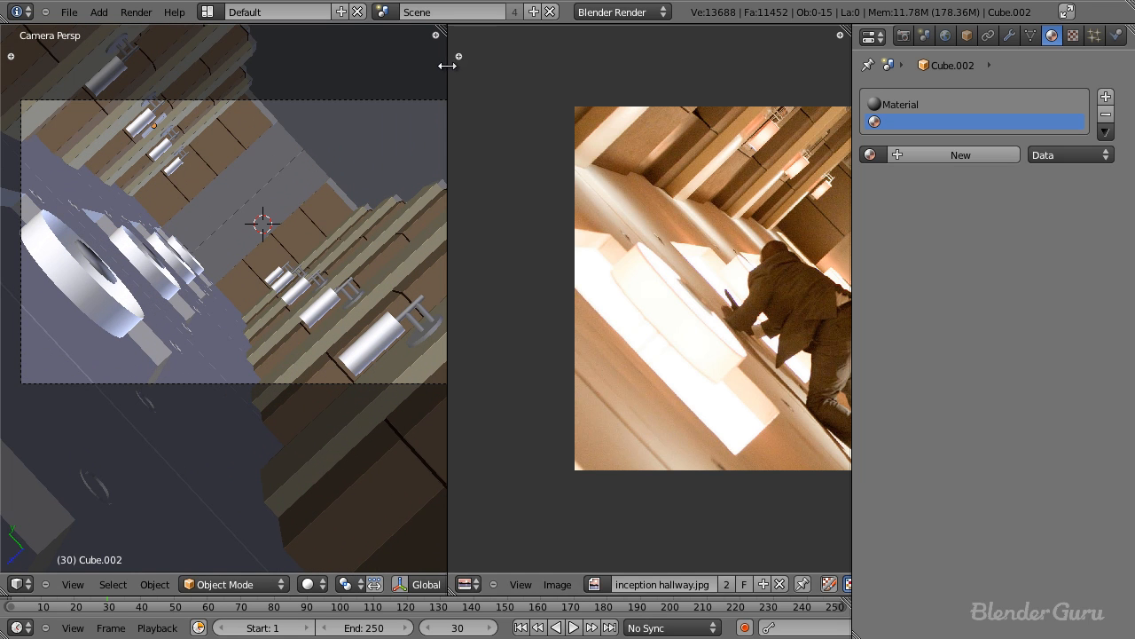
{"action": "left_click_drag", "start_coordinate": [446, 66], "coordinate": [684, 94]}
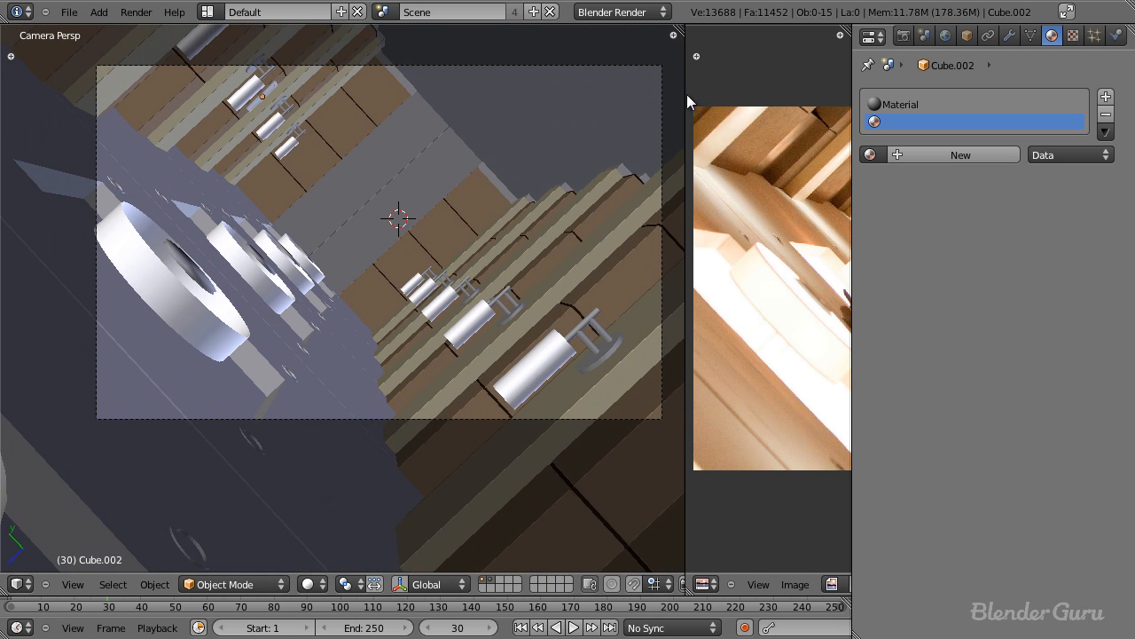
{"action": "middle_click_drag", "start_coordinate": [578, 216], "coordinate": [573, 254], "text": "shift"}
{"action": "scroll", "coordinate": [572, 247], "scroll_direction": "up", "scroll_amount": 1}
{"action": "scroll", "coordinate": [551, 262], "scroll_direction": "down", "scroll_amount": 1}
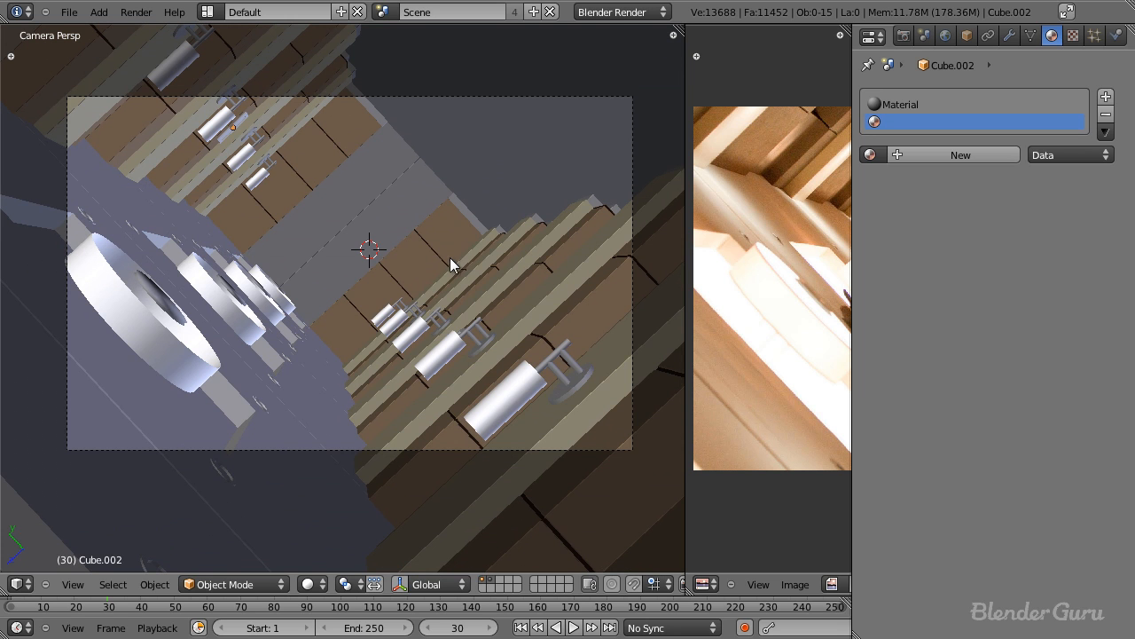
{"action": "scroll", "coordinate": [451, 254], "scroll_direction": "up", "scroll_amount": 1}
{"action": "scroll", "coordinate": [445, 263], "scroll_direction": "down", "scroll_amount": 2}
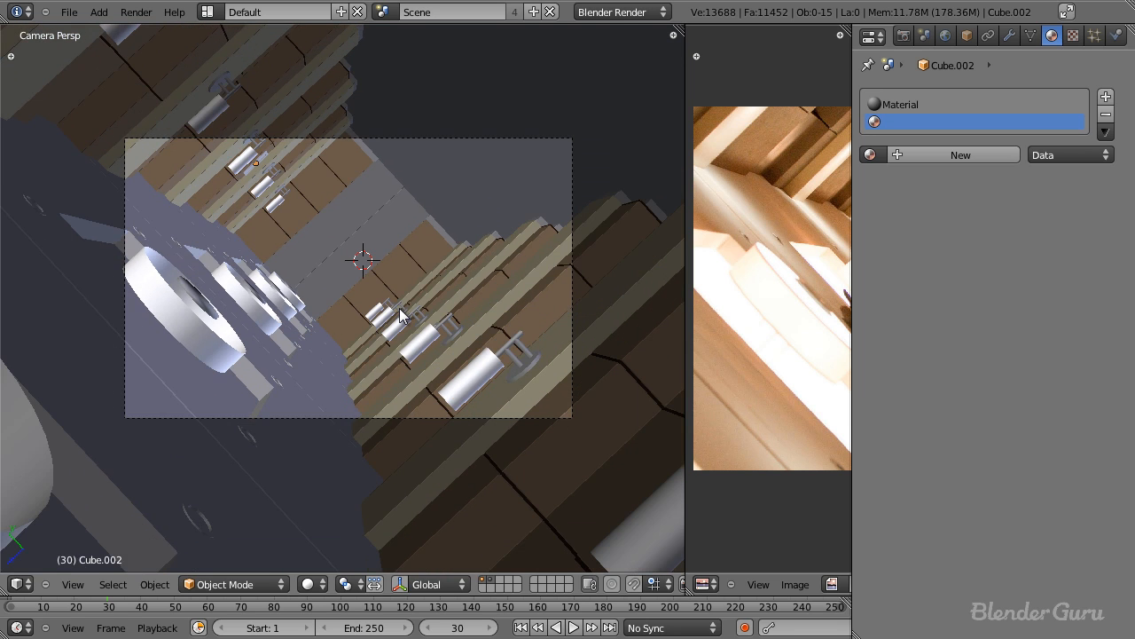
Inspect the ceiling plane's square recesses and round lights in orthographic wireframe, starting from the top view.
{"action": "key", "text": "KP_7"}
{"action": "key", "text": "z"}
{"action": "key", "text": "KP_5"}
{"action": "scroll", "coordinate": [411, 346], "scroll_direction": "up", "scroll_amount": 6}
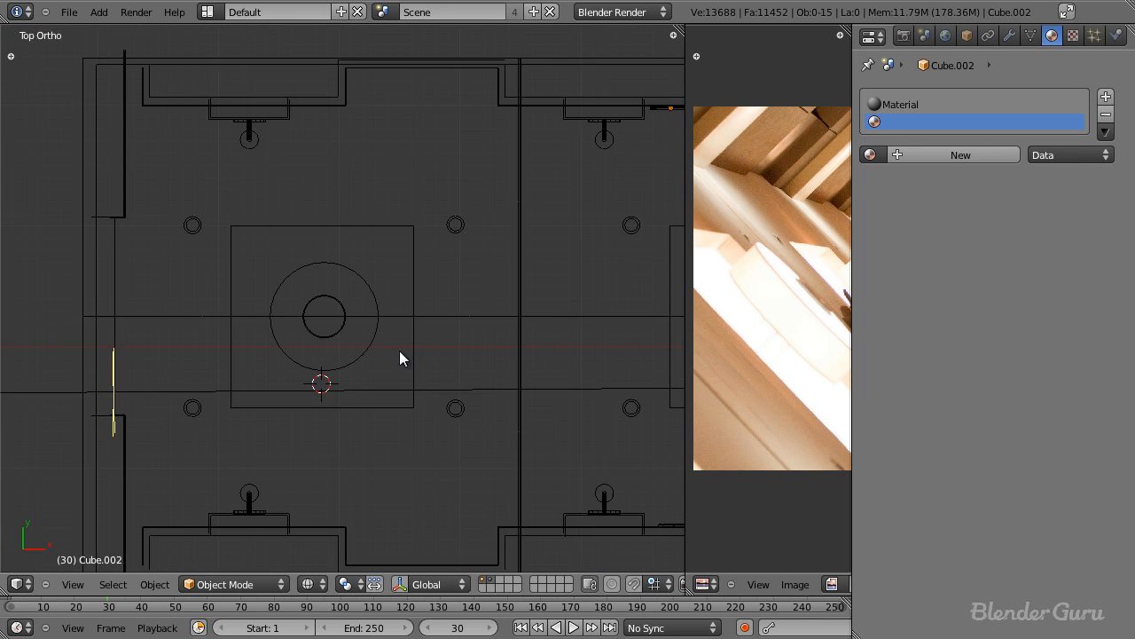
{"action": "right_click", "coordinate": [411, 329]}
{"action": "scroll", "coordinate": [367, 393], "scroll_direction": "down", "scroll_amount": 2}
{"action": "middle_click_drag", "start_coordinate": [367, 393], "coordinate": [689, 326]}
{"action": "scroll", "coordinate": [772, 334], "scroll_direction": "down", "scroll_amount": 4}
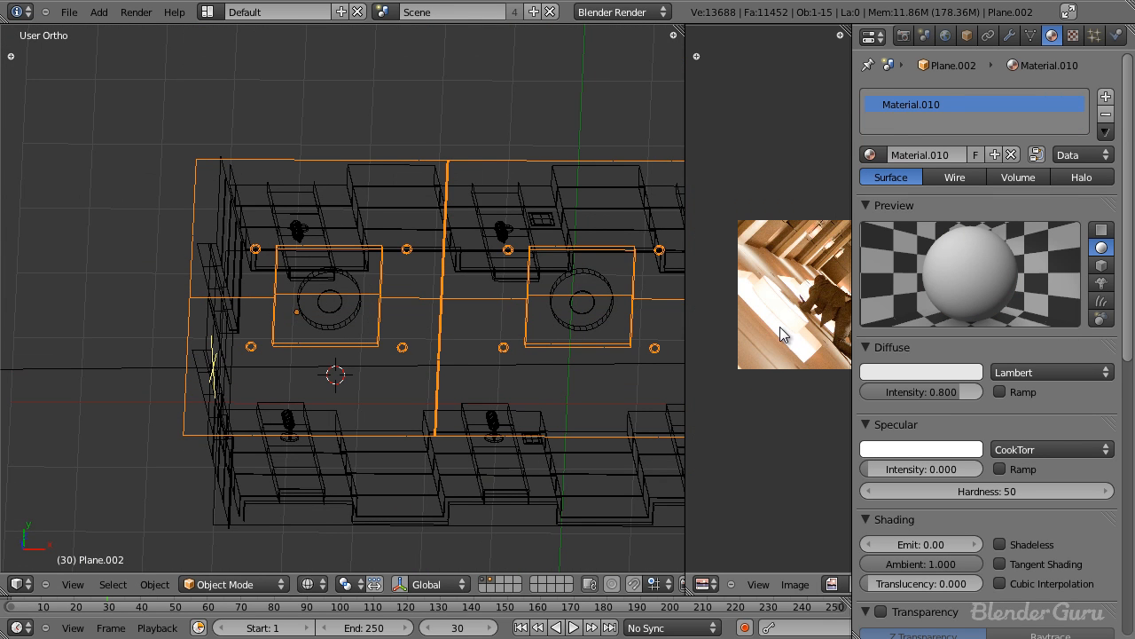
Enlarge the reference image inception hallway.jpg to full screen and frame the whole picture.
{"action": "left_click_drag", "start_coordinate": [687, 322], "coordinate": [172, 332]}
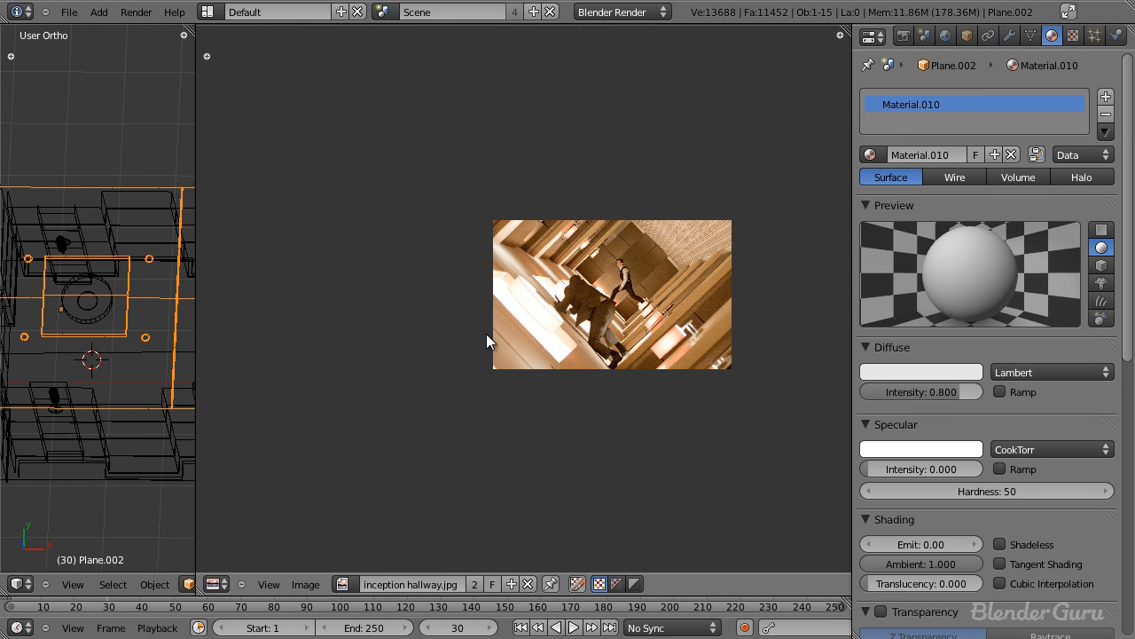
{"action": "key", "text": "ctrl+Up"}
{"action": "scroll", "coordinate": [738, 278], "scroll_direction": "up", "scroll_amount": 3}
{"action": "scroll", "coordinate": [738, 278], "scroll_direction": "up", "scroll_amount": 4}
{"action": "middle_click_drag", "start_coordinate": [728, 307], "coordinate": [461, 275]}
{"action": "scroll", "coordinate": [532, 278], "scroll_direction": "down", "scroll_amount": 3}
{"action": "middle_click_drag", "start_coordinate": [543, 277], "coordinate": [466, 289]}
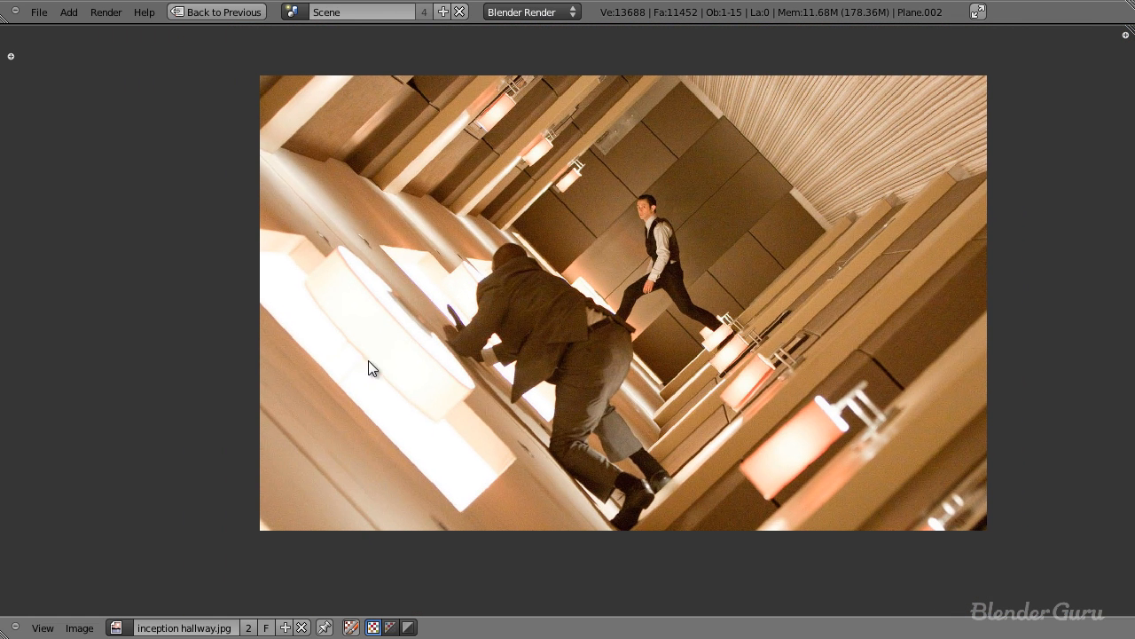
Examine where the light comes from in the reference: the ceiling recesses, round lights, wall lamps and end wall.
{"action": "left_click", "coordinate": [376, 337]}
{"action": "left_click", "coordinate": [475, 315]}
{"action": "left_click", "coordinate": [750, 394]}
{"action": "left_click", "coordinate": [727, 335]}
{"action": "middle_click_drag", "start_coordinate": [849, 222], "coordinate": [780, 237]}
{"action": "scroll", "coordinate": [811, 226], "scroll_direction": "up", "scroll_amount": 1}
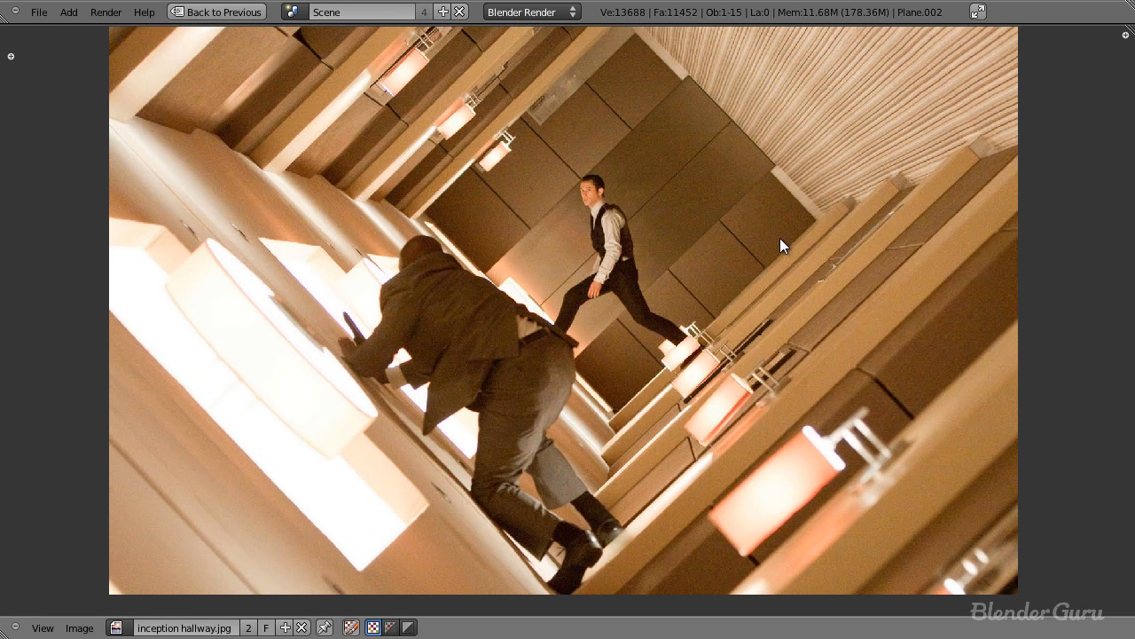
{"action": "scroll", "coordinate": [780, 238], "scroll_direction": "up", "scroll_amount": 2}
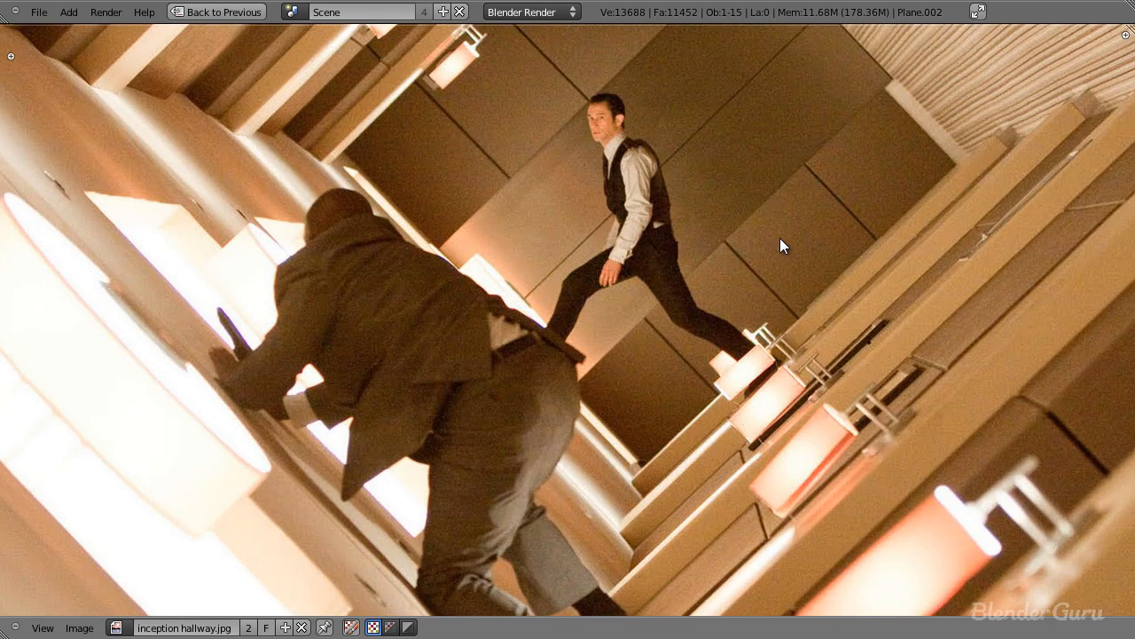
{"action": "scroll", "coordinate": [780, 238], "scroll_direction": "down", "scroll_amount": 2}
{"action": "middle_click_drag", "start_coordinate": [710, 201], "coordinate": [702, 211]}
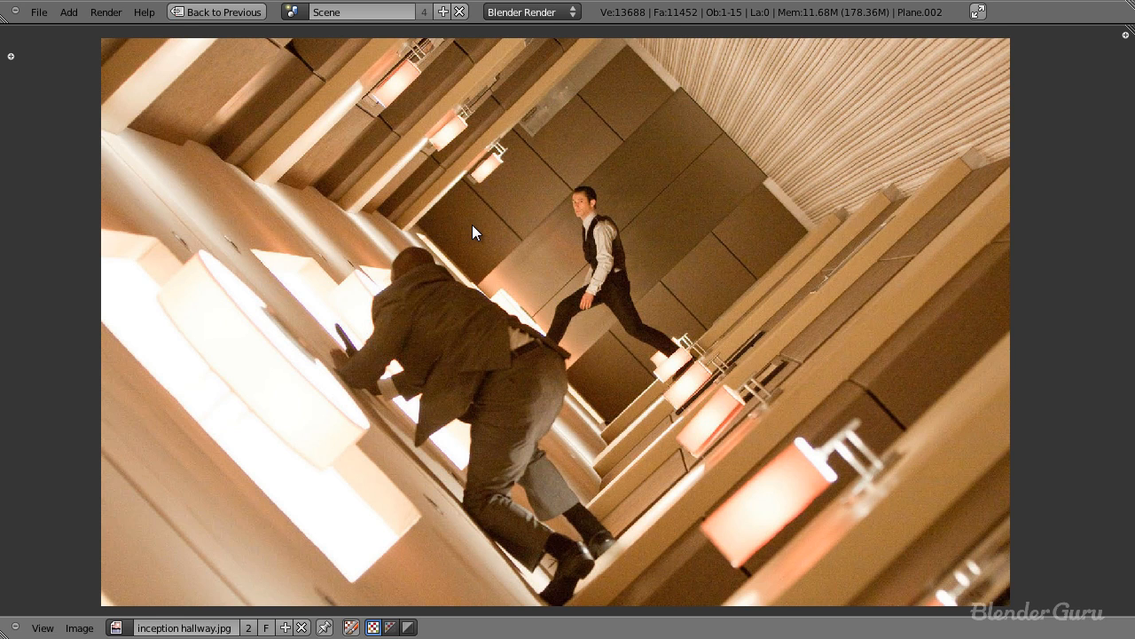
{"action": "middle_click_drag", "start_coordinate": [486, 219], "coordinate": [488, 212]}
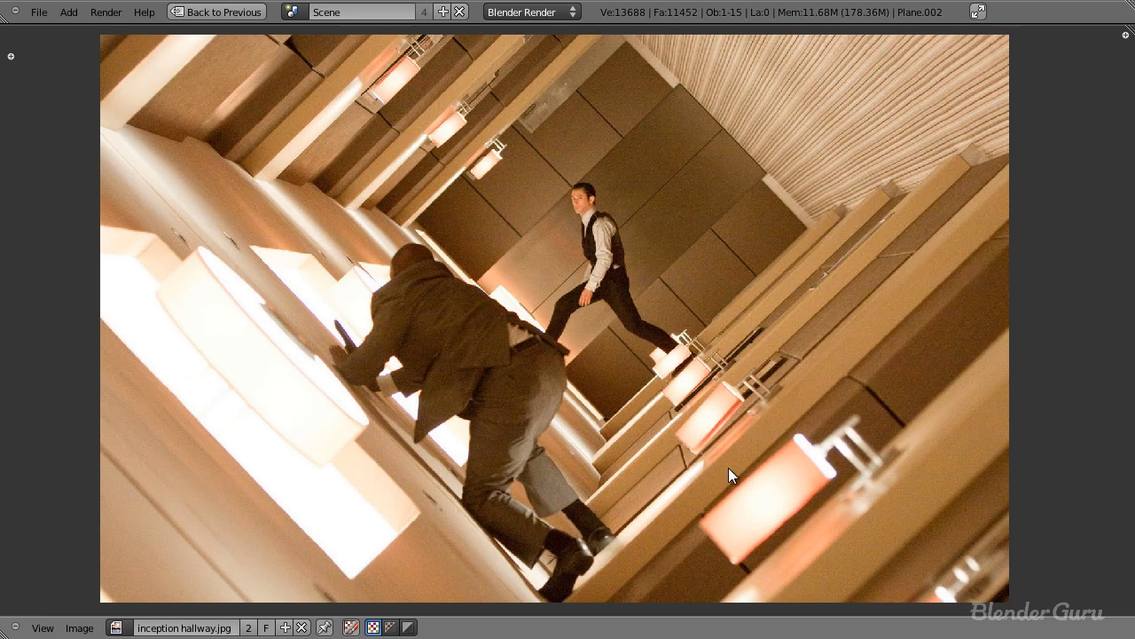
{"action": "scroll", "coordinate": [736, 470], "scroll_direction": "up", "scroll_amount": 2}
{"action": "middle_click_drag", "start_coordinate": [632, 331], "coordinate": [683, 386]}
{"action": "scroll", "coordinate": [752, 482], "scroll_direction": "down", "scroll_amount": 2}
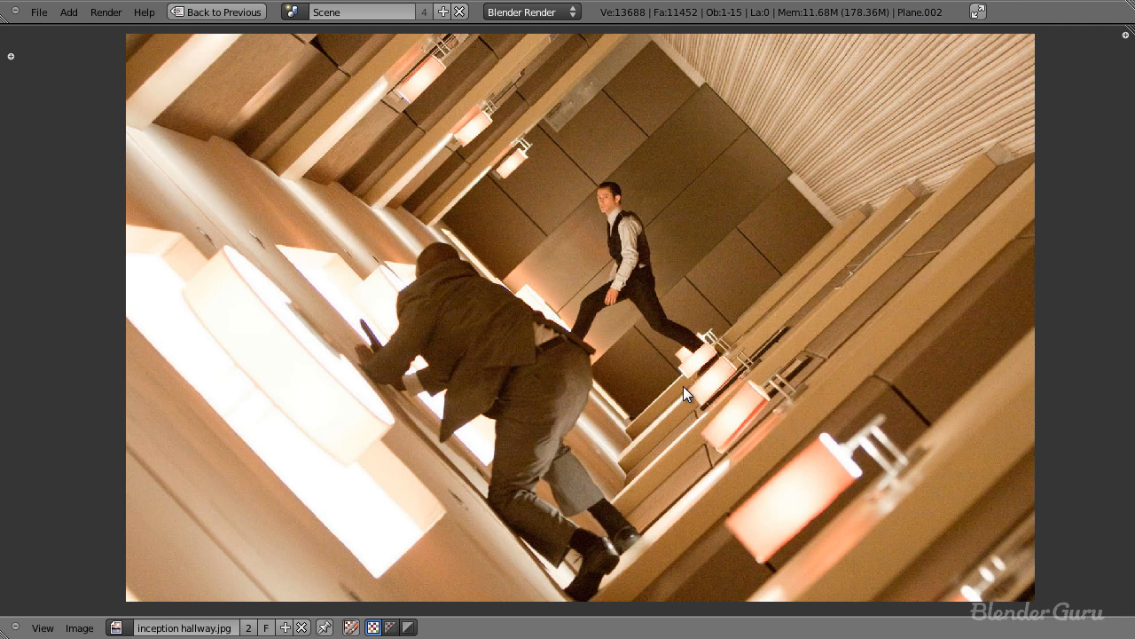
{"action": "key", "text": "ctrl+Up"}
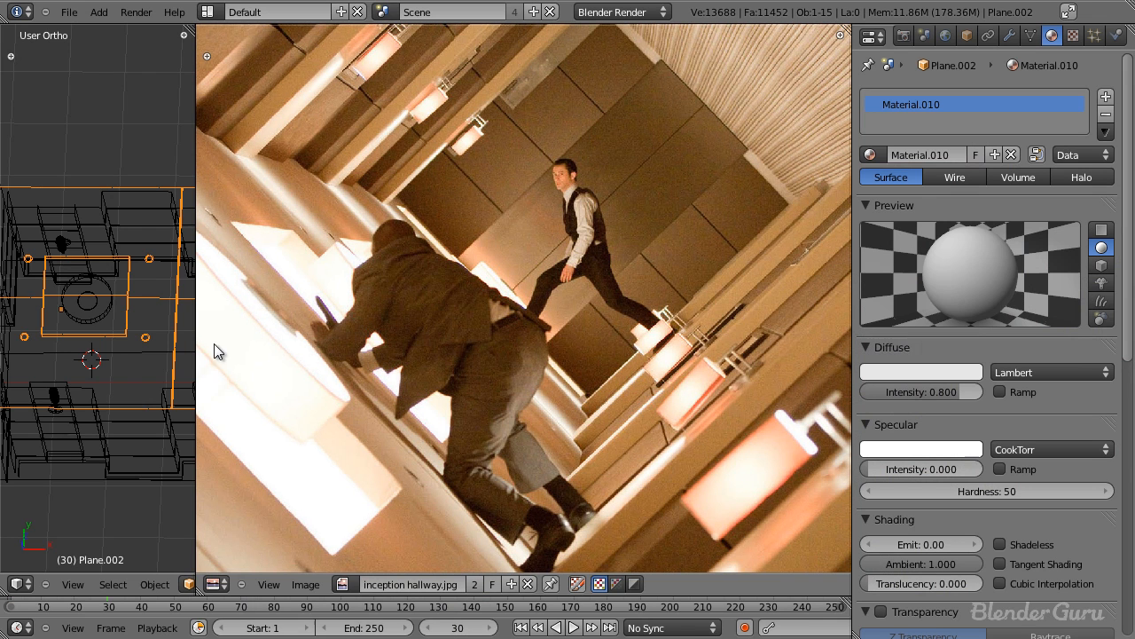
{"action": "middle_click_drag", "start_coordinate": [322, 370], "coordinate": [533, 368]}
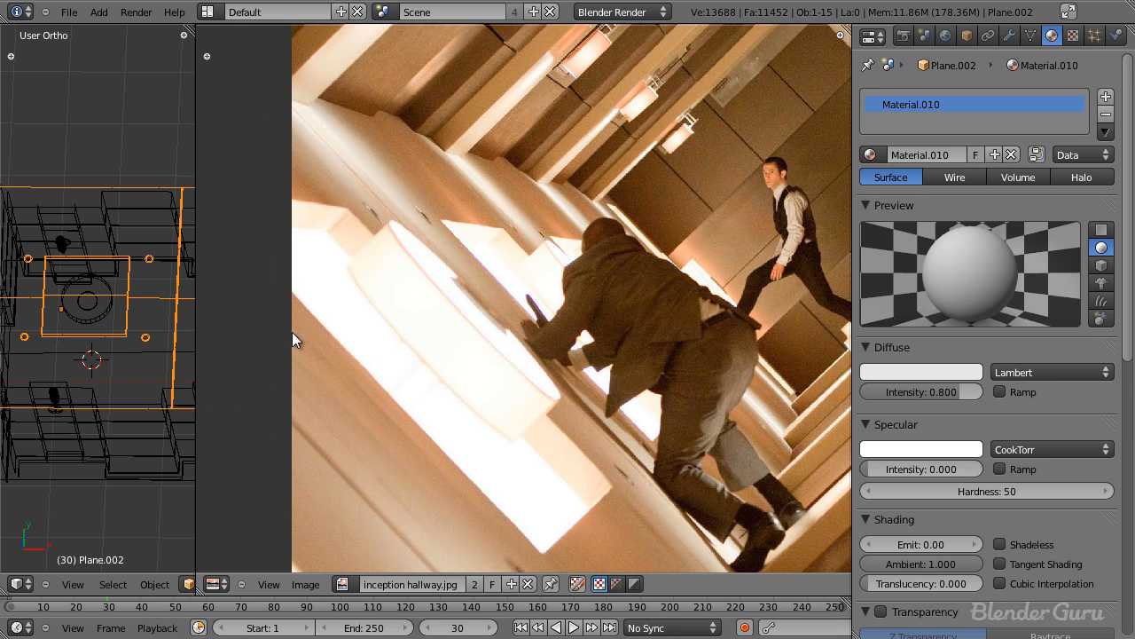
{"action": "scroll", "coordinate": [290, 331], "scroll_direction": "down", "scroll_amount": 2}
Enlarge the 3D viewport again, select the ceiling plane and show the model in solid shading.
{"action": "left_click_drag", "start_coordinate": [195, 130], "coordinate": [837, 221]}
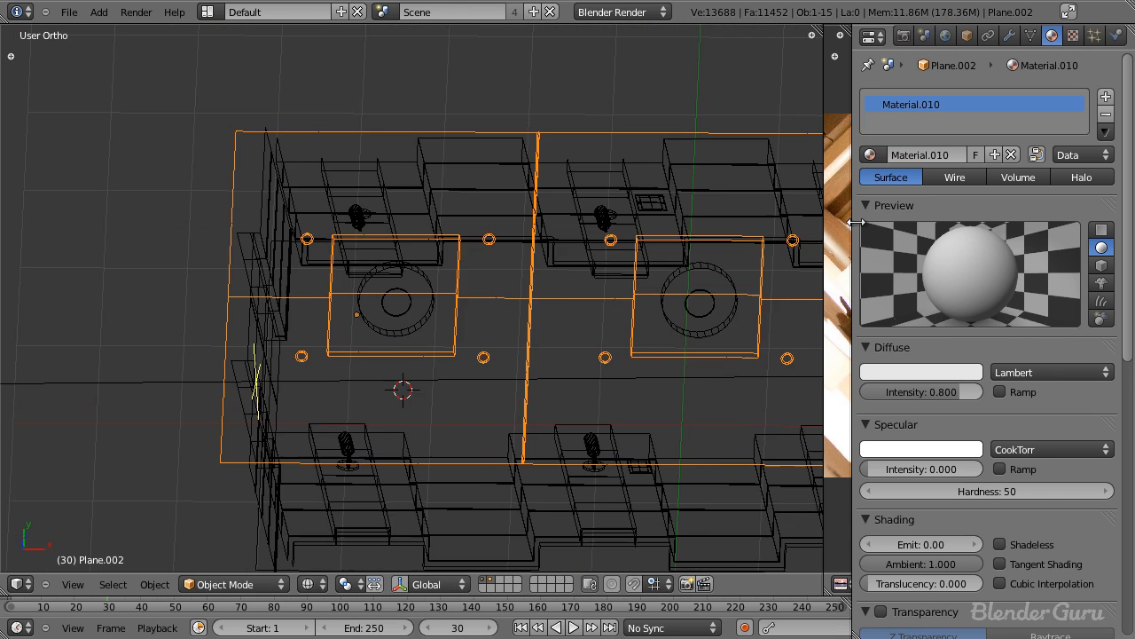
{"action": "scroll", "coordinate": [604, 317], "scroll_direction": "up", "scroll_amount": 7}
{"action": "mouse_move", "coordinate": [373, 324]}
{"action": "middle_mouse_down"}
{"action": "mouse_move", "coordinate": [361, 253]}
{"action": "mouse_move", "coordinate": [389, 360]}
{"action": "middle_mouse_up"}
{"action": "right_click", "coordinate": [401, 273]}
{"action": "scroll", "coordinate": [389, 360], "scroll_direction": "down", "scroll_amount": 4}
{"action": "right_click", "coordinate": [448, 390]}
{"action": "key", "text": "z"}
{"action": "middle_click_drag", "start_coordinate": [450, 391], "coordinate": [428, 330]}
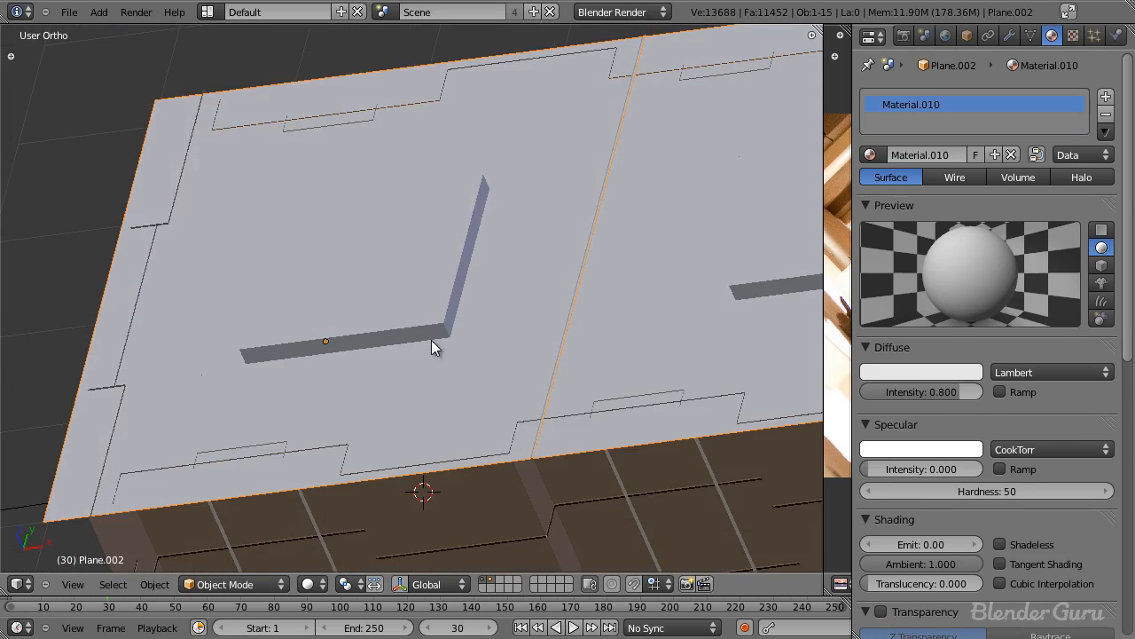
Delete the geometry that closes off the square light recess in the ceiling plane's mesh.
{"action": "key", "text": "Tab"}
{"action": "scroll", "coordinate": [400, 264], "scroll_direction": "up", "scroll_amount": 3}
{"action": "middle_click_drag", "start_coordinate": [400, 263], "coordinate": [411, 328]}
{"action": "middle_click_drag", "start_coordinate": [337, 315], "coordinate": [399, 292]}
{"action": "scroll", "coordinate": [398, 292], "scroll_direction": "down", "scroll_amount": 3}
{"action": "right_click", "coordinate": [359, 257]}
{"action": "right_click", "coordinate": [399, 260], "text": "shift"}
{"action": "right_click", "coordinate": [473, 260], "text": "shift"}
{"action": "key", "text": "x"}
{"action": "left_click", "coordinate": [474, 267]}
{"action": "scroll", "coordinate": [524, 297], "scroll_direction": "down", "scroll_amount": 5}
{"action": "key", "text": "Tab"}
{"action": "middle_click_drag", "start_coordinate": [524, 297], "coordinate": [532, 328]}
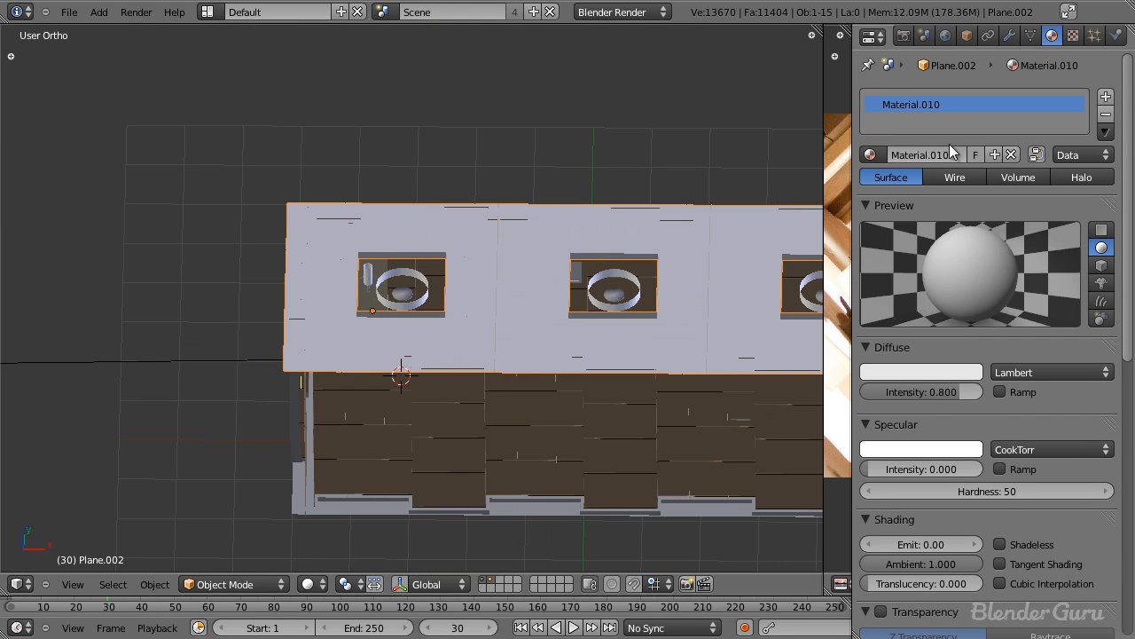
Set the World's horizon color to white (R, G and B 1.000).
{"action": "left_click", "coordinate": [946, 36]}
{"action": "left_click", "coordinate": [927, 330]}
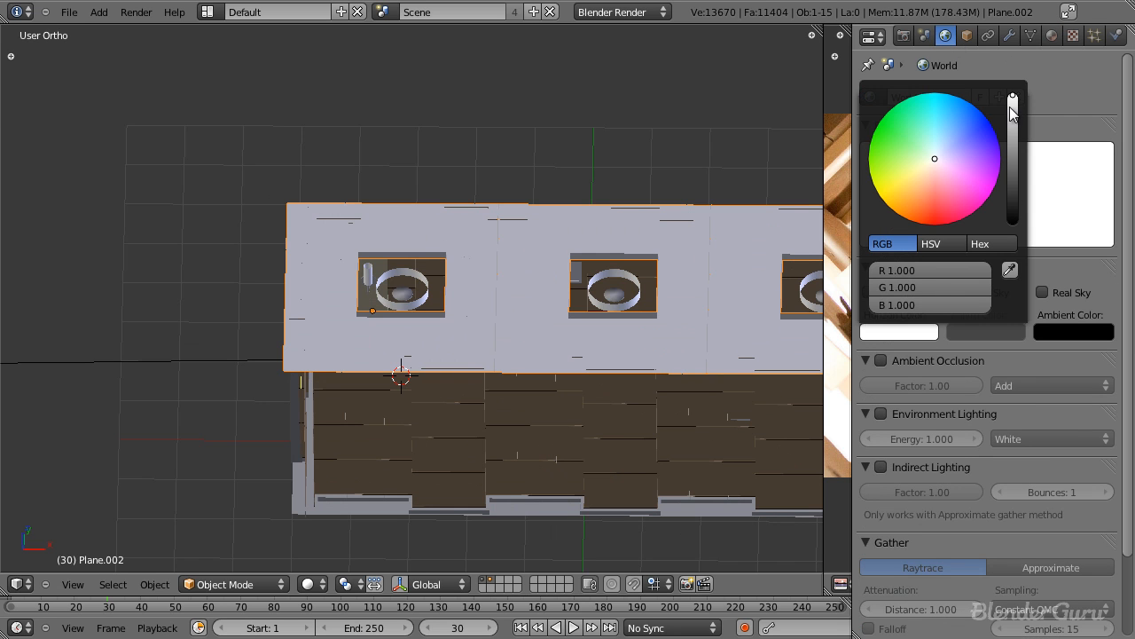
{"action": "scroll", "coordinate": [373, 361], "scroll_direction": "down", "scroll_amount": 3}
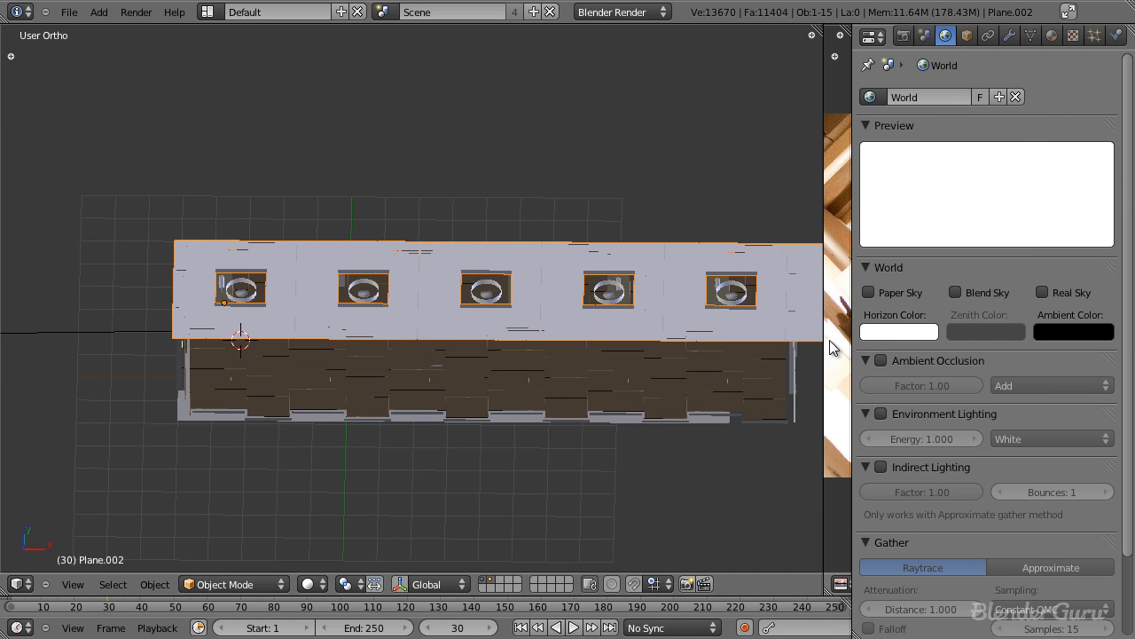
Examine the round ceiling lights and the glowing recess behind them in the reference image, and enlarge the model view again.
{"action": "left_click_drag", "start_coordinate": [823, 335], "coordinate": [199, 354]}
{"action": "scroll", "coordinate": [460, 363], "scroll_direction": "up", "scroll_amount": 3}
{"action": "middle_click_drag", "start_coordinate": [462, 364], "coordinate": [656, 300]}
{"action": "scroll", "coordinate": [664, 328], "scroll_direction": "up", "scroll_amount": 1}
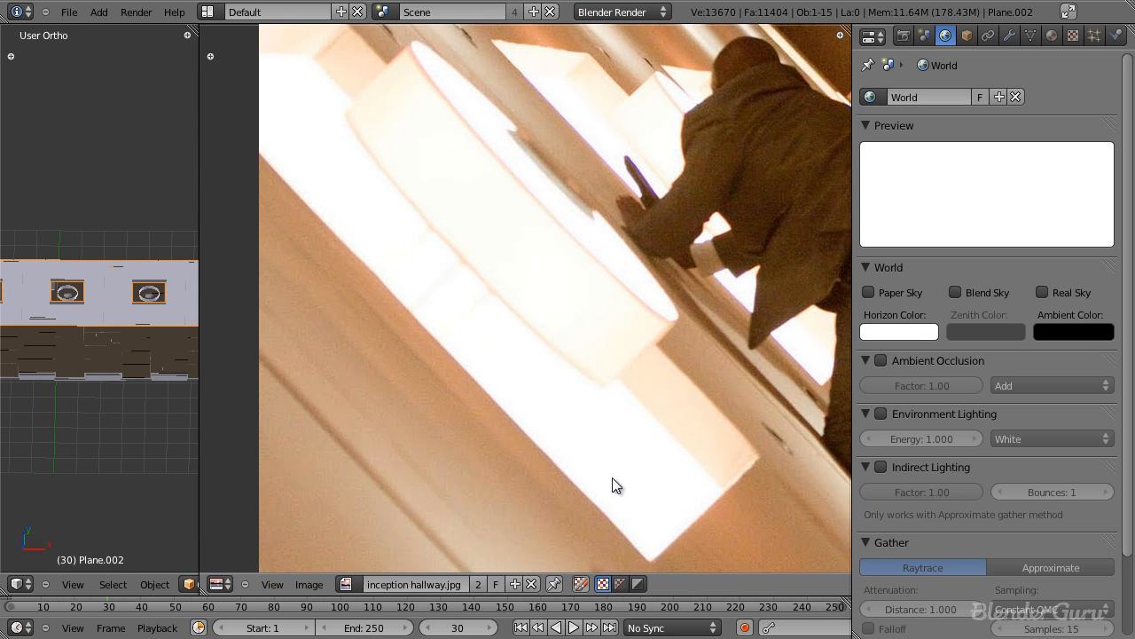
{"action": "scroll", "coordinate": [356, 145], "scroll_direction": "down", "scroll_amount": 2}
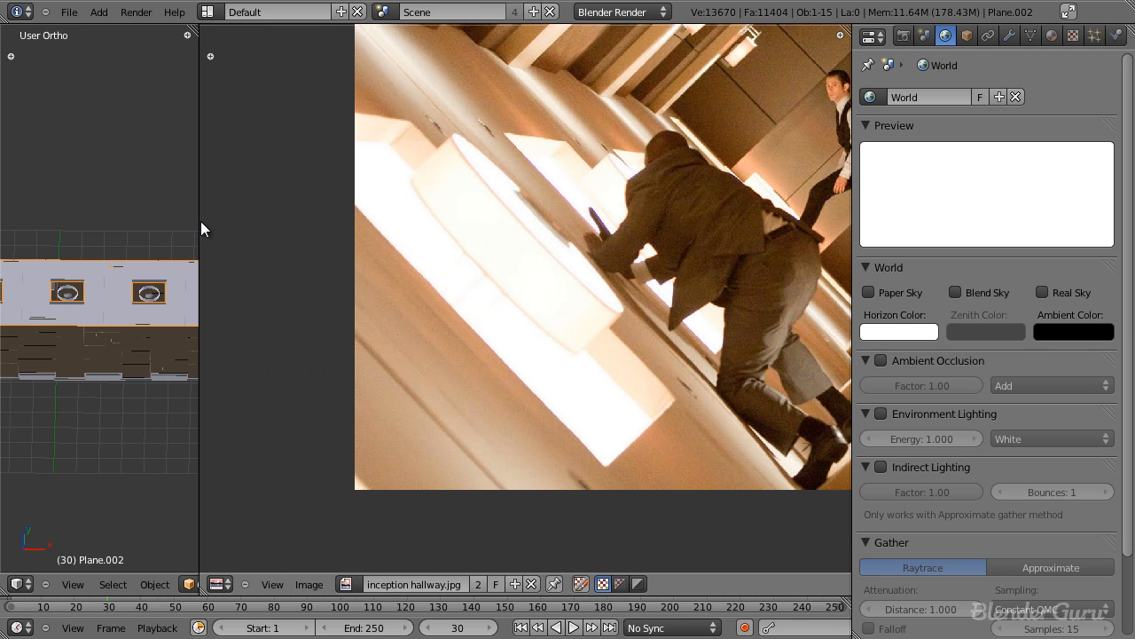
{"action": "left_click_drag", "start_coordinate": [201, 221], "coordinate": [707, 253]}
{"action": "scroll", "coordinate": [249, 317], "scroll_direction": "up", "scroll_amount": 4}
{"action": "middle_click_drag", "start_coordinate": [248, 316], "coordinate": [538, 339], "text": "shift"}
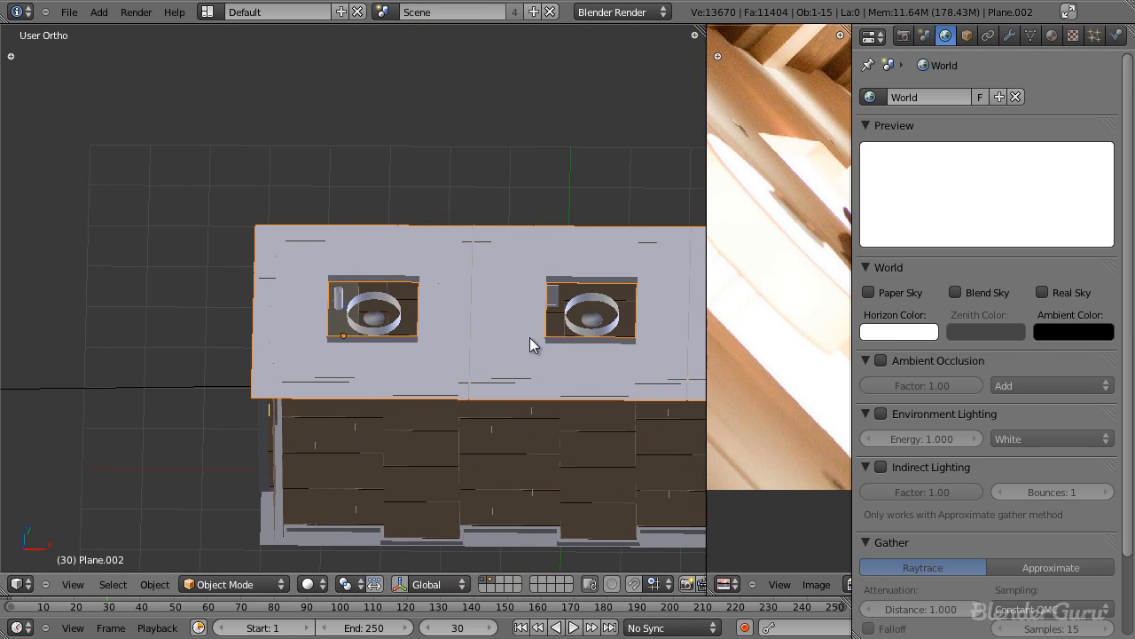
Add an Area lamp in top view, in wireframe, at the centre of the hallway's first ceiling recess.
{"action": "key", "text": "KP_7"}
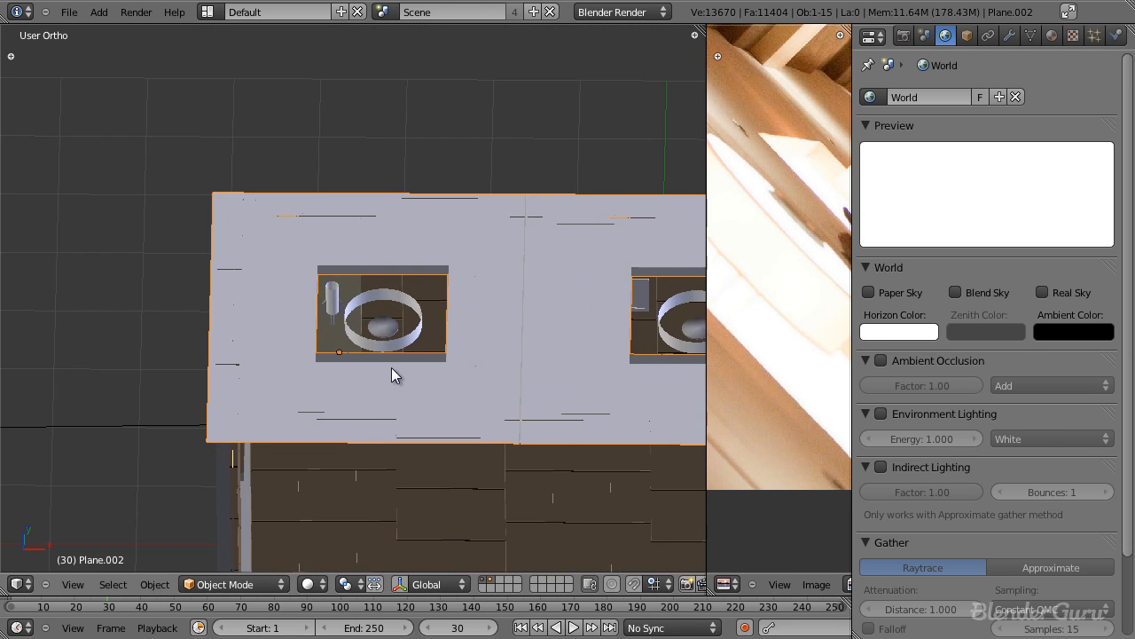
{"action": "key", "text": "z"}
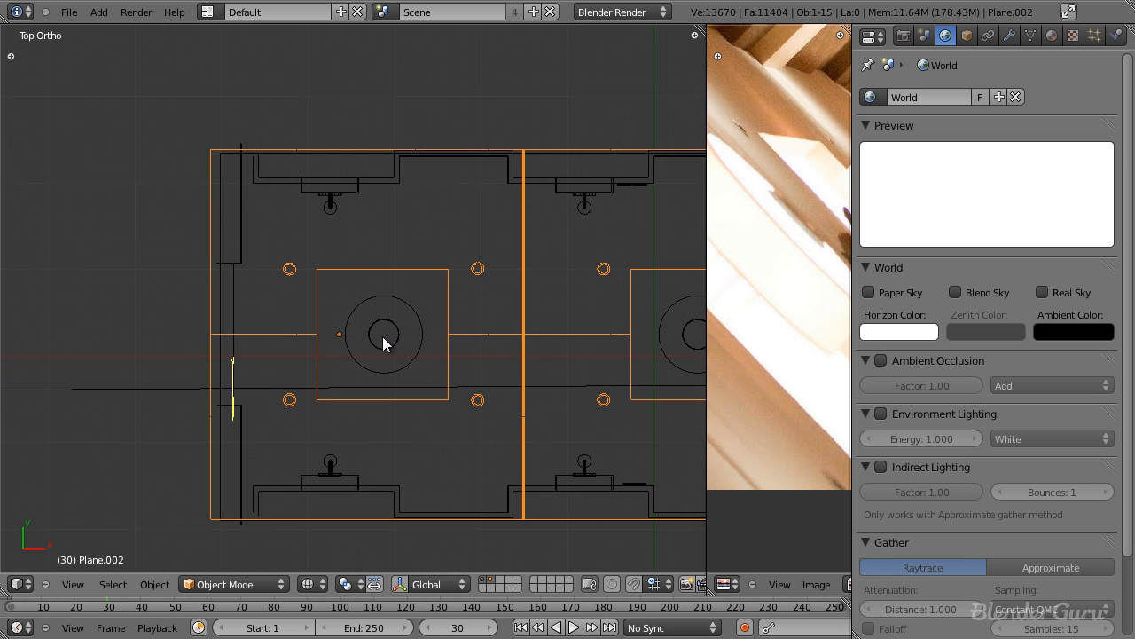
{"action": "key", "text": "shift+a"}
{"action": "mouse_move", "coordinate": [385, 336]}
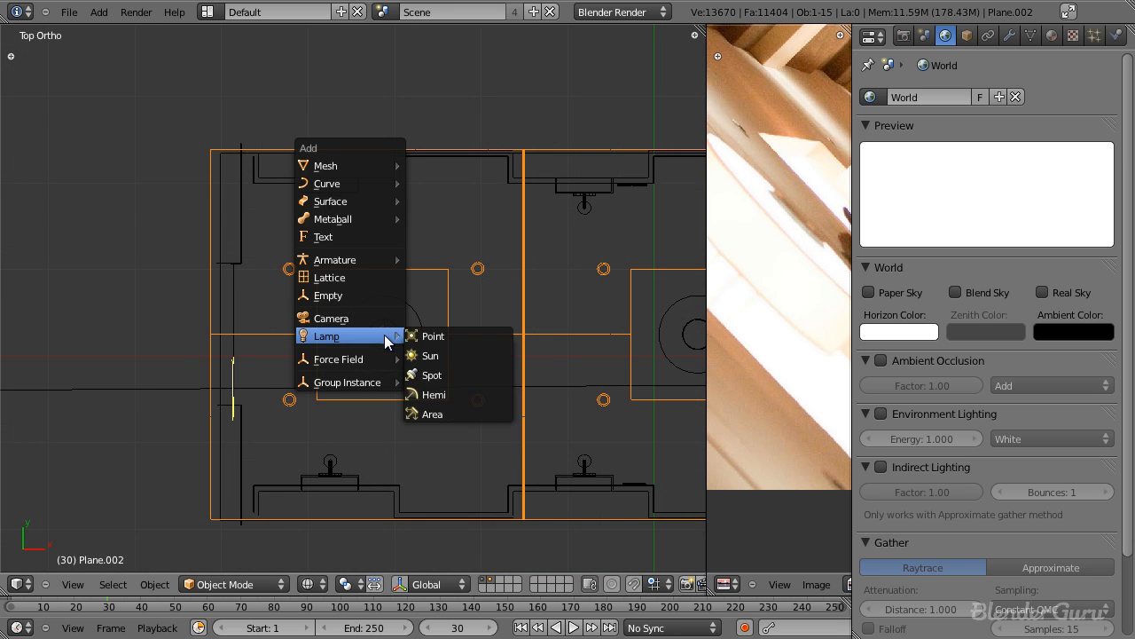
{"action": "left_click", "coordinate": [446, 408]}
{"action": "scroll", "coordinate": [445, 409], "scroll_direction": "up", "scroll_amount": 3}
{"action": "key", "text": "g"}
{"action": "left_click", "coordinate": [437, 402]}
{"action": "scroll", "coordinate": [436, 401], "scroll_direction": "down", "scroll_amount": 2}
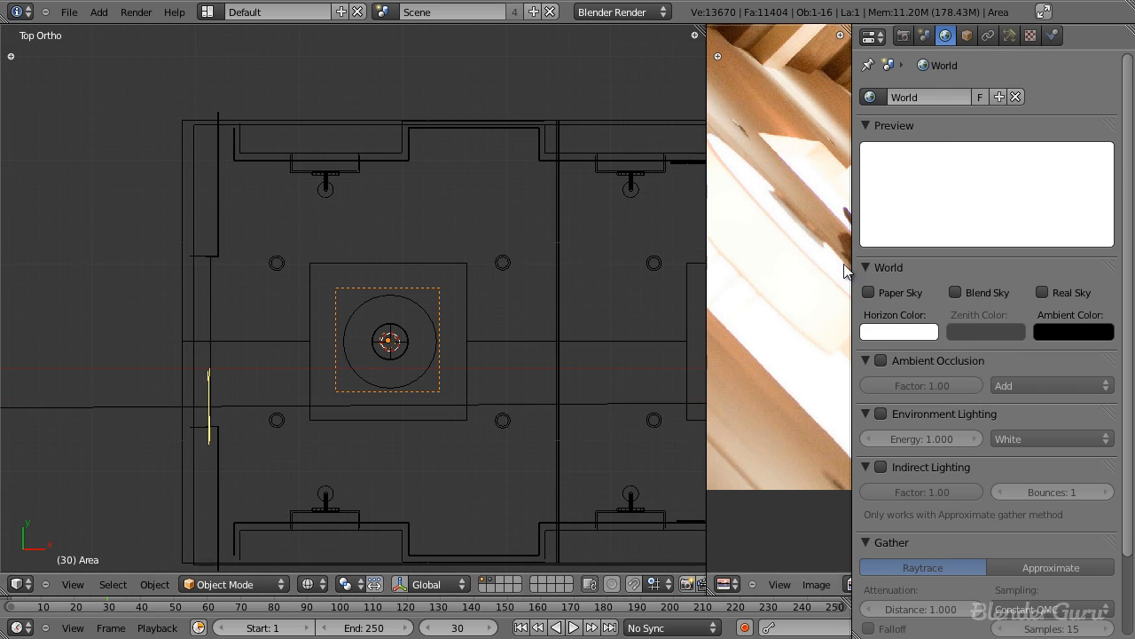
Set the square area lamp's size to 1.472 to fill the first ceiling recess, and centre it there.
{"action": "left_click", "coordinate": [1009, 35]}
{"action": "left_click_drag", "start_coordinate": [990, 541], "coordinate": [293, 543]}
{"action": "scroll", "coordinate": [426, 416], "scroll_direction": "up", "scroll_amount": 2}
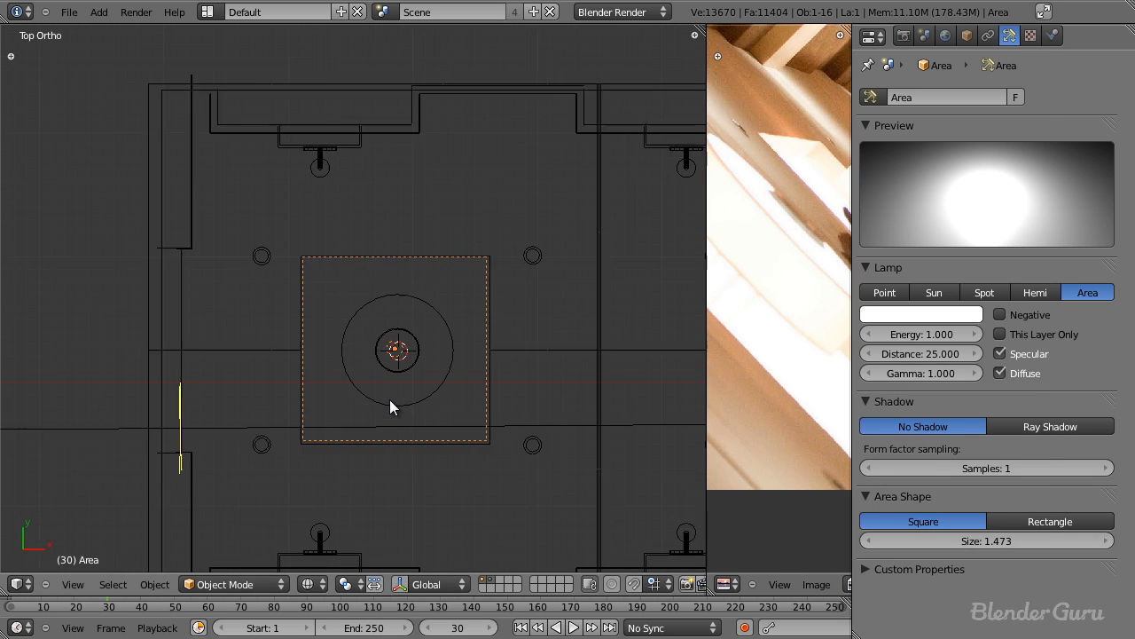
{"action": "key", "text": "g"}
{"action": "left_click", "coordinate": [487, 440]}
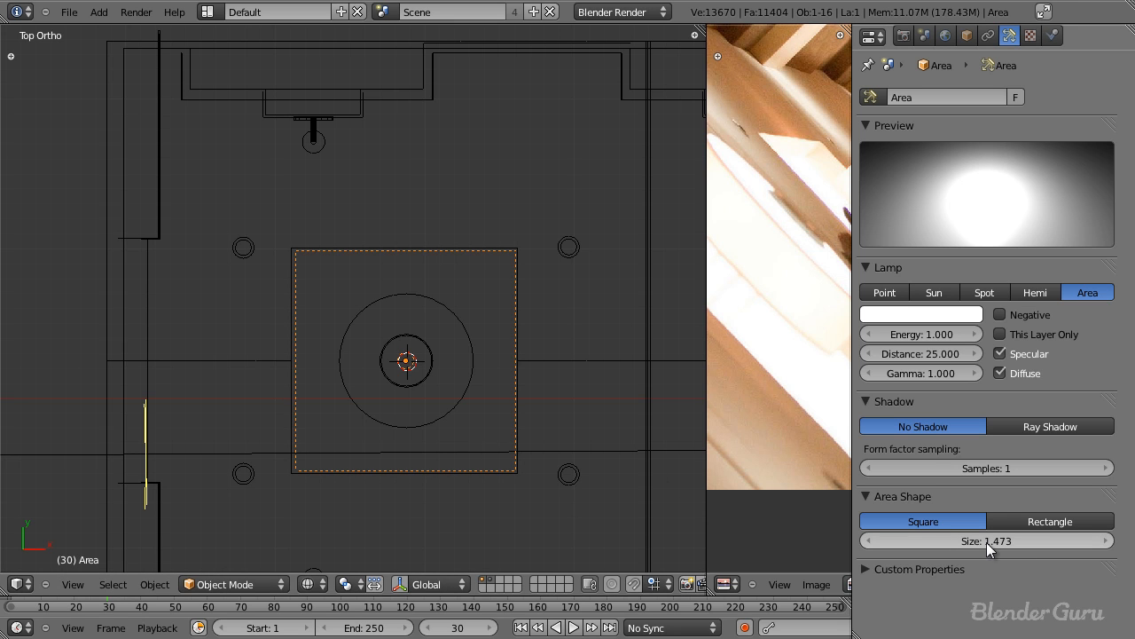
{"action": "key", "text": "s"}
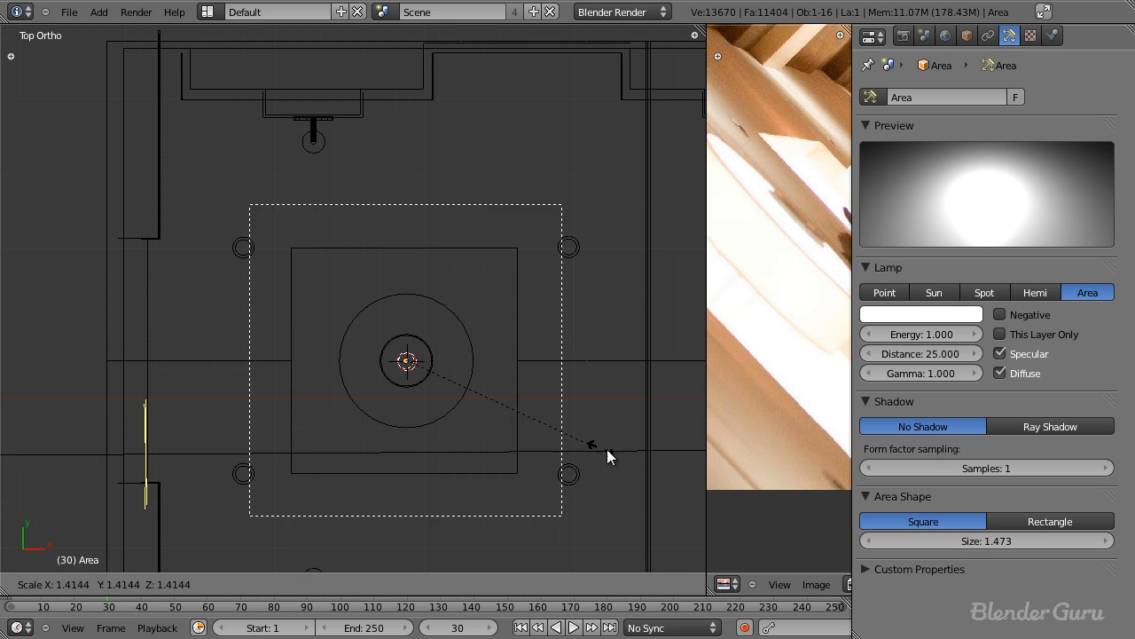
{"action": "left_click", "coordinate": [574, 453]}
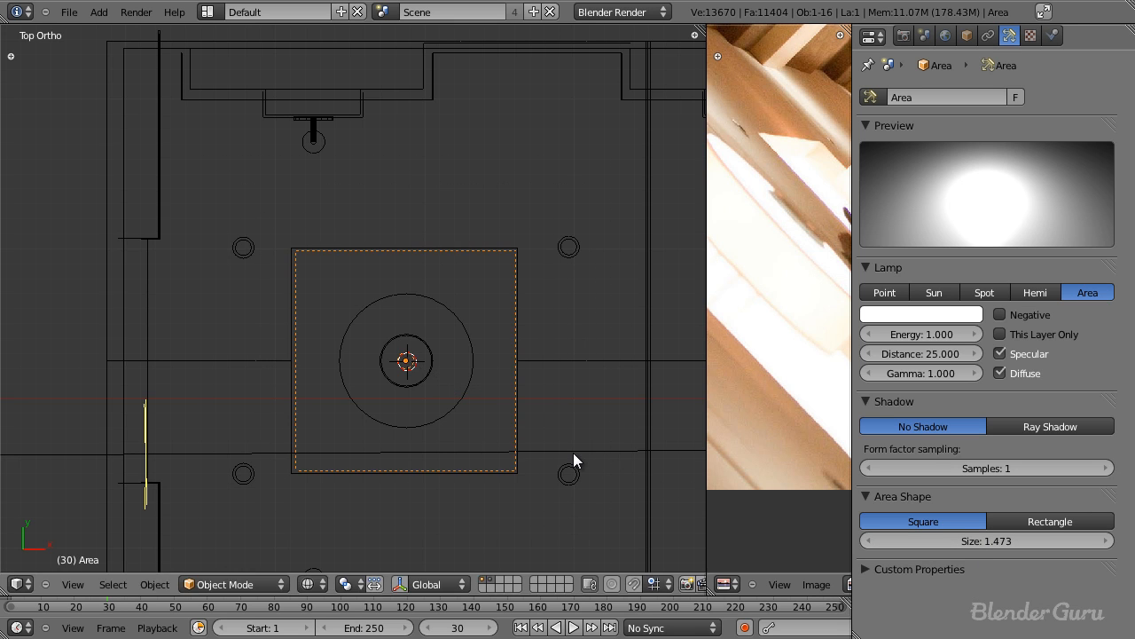
{"action": "left_click_drag", "start_coordinate": [1003, 546], "coordinate": [1002, 545]}
Raise the area lamp along Z in front view until it sits just above the first ceiling recess.
{"action": "key", "text": "KP_1"}
{"action": "key", "text": "g"}
{"action": "key", "text": "z"}
{"action": "left_click", "coordinate": [519, 367]}
{"action": "scroll", "coordinate": [519, 367], "scroll_direction": "up", "scroll_amount": 2}
{"action": "key", "text": "s"}
{"action": "right_click", "coordinate": [583, 368]}
{"action": "scroll", "coordinate": [449, 363], "scroll_direction": "up", "scroll_amount": 5}
{"action": "key", "text": "g"}
{"action": "key", "text": "z"}
{"action": "right_click", "coordinate": [448, 325]}
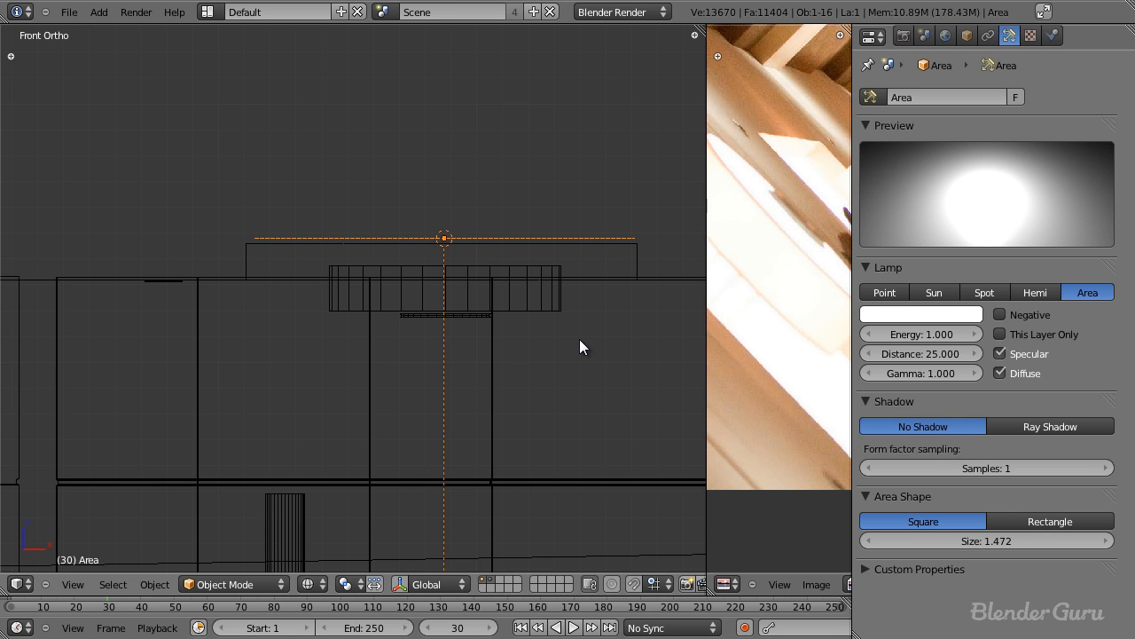
{"action": "scroll", "coordinate": [548, 336], "scroll_direction": "down", "scroll_amount": 9}
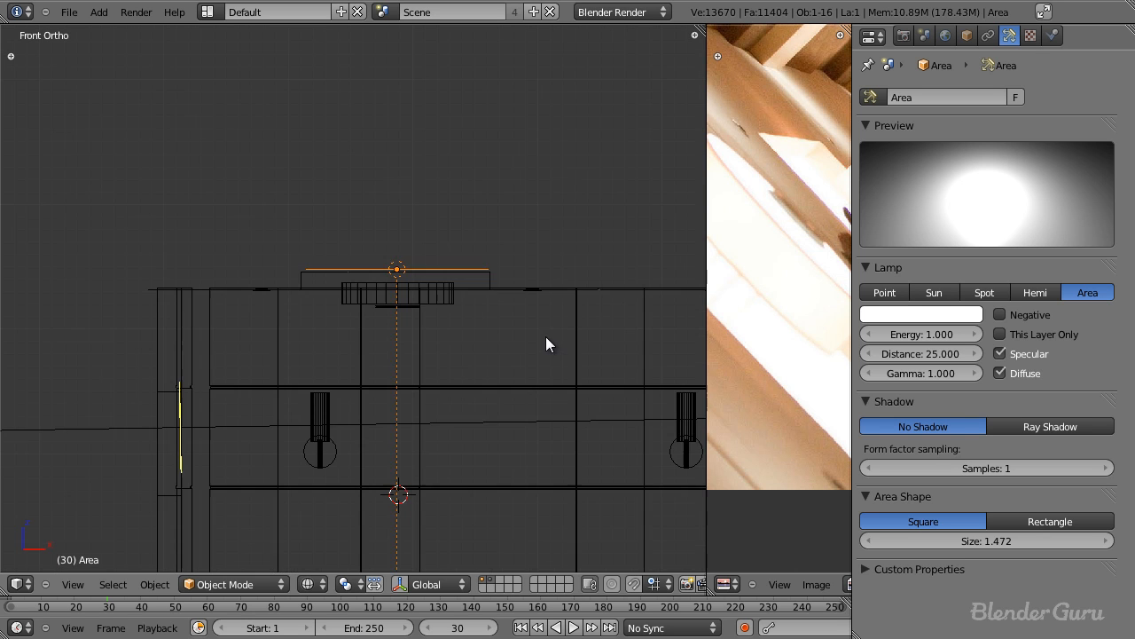
Set the area lamp's distance to 3.800 so its range line reaches the hallway floor.
{"action": "left_click", "coordinate": [935, 351]}
{"action": "type", "text": "1"}
{"action": "key", "text": "Return"}
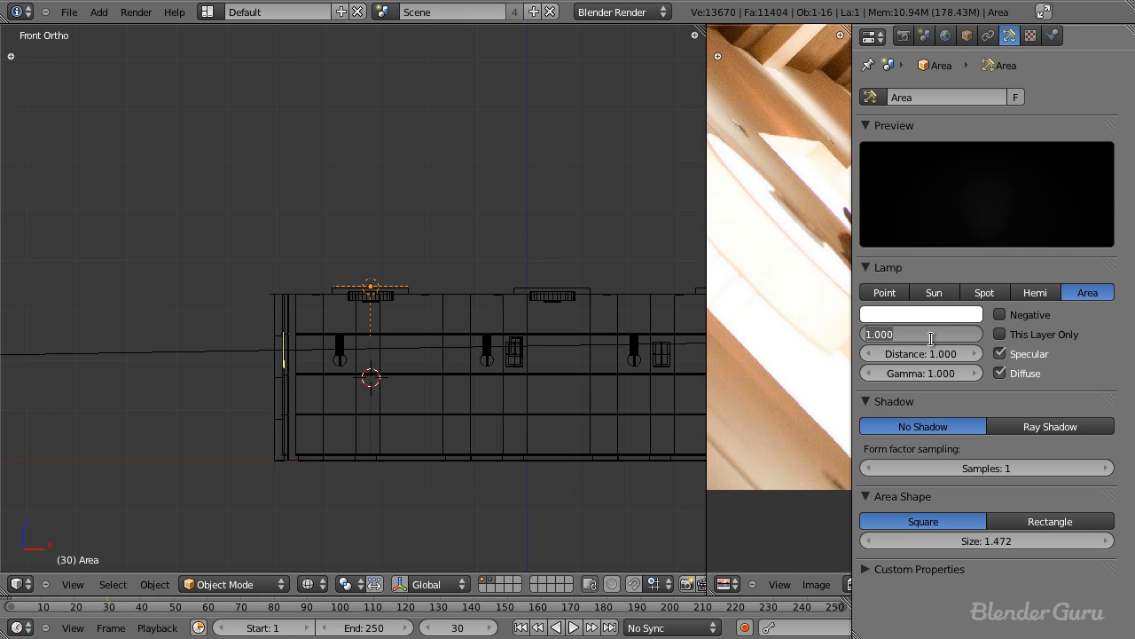
{"action": "left_click_drag", "start_coordinate": [933, 355], "coordinate": [1054, 352]}
{"action": "left_click_drag", "start_coordinate": [454, 343], "coordinate": [35, 321]}
{"action": "scroll", "coordinate": [482, 388], "scroll_direction": "down", "scroll_amount": 4}
{"action": "middle_click_drag", "start_coordinate": [483, 388], "coordinate": [329, 430]}
{"action": "scroll", "coordinate": [400, 421], "scroll_direction": "up", "scroll_amount": 4}
Set the area lamp's energy to 0.550 and turn on Ray Shadow with 4 samples.
{"action": "left_click", "coordinate": [943, 337]}
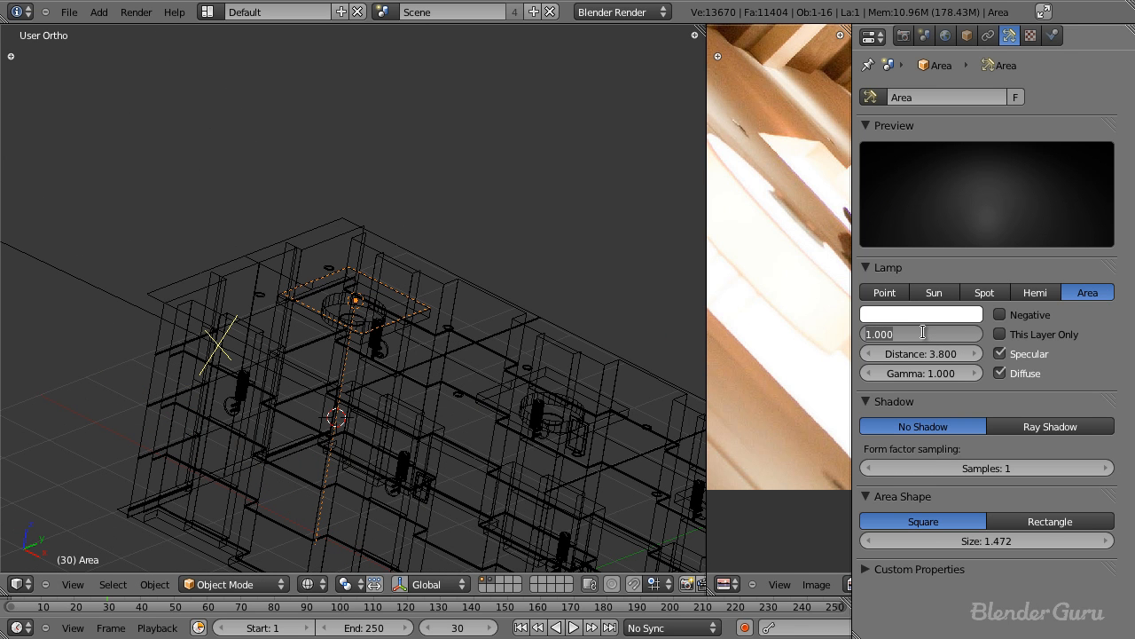
{"action": "type", "text": ".55"}
{"action": "key", "text": "Return"}
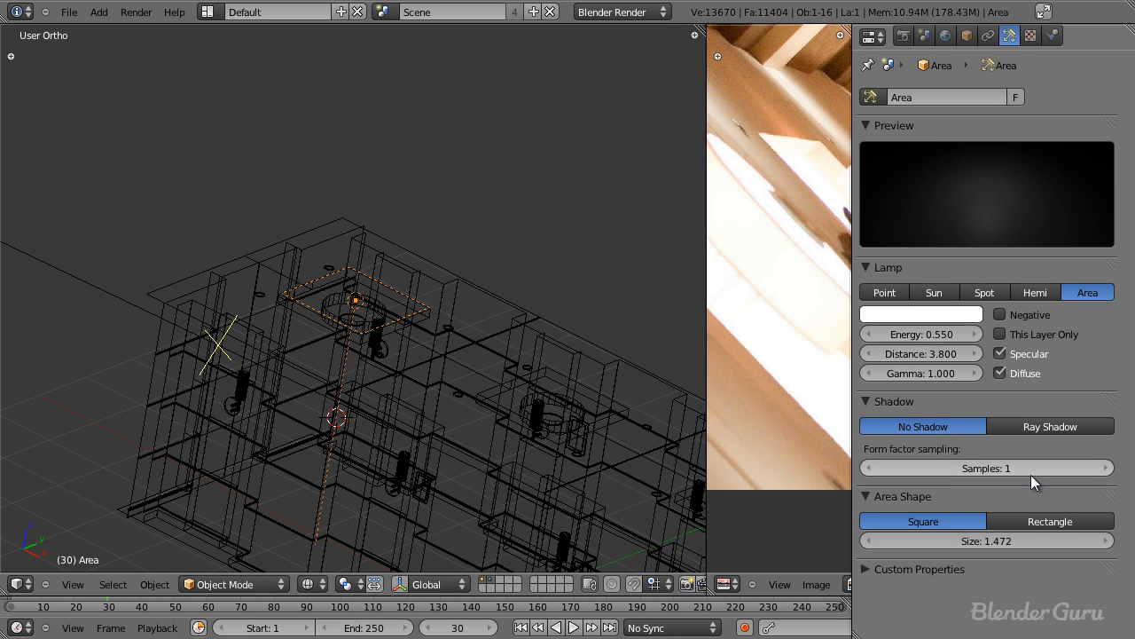
{"action": "left_click", "coordinate": [1025, 425]}
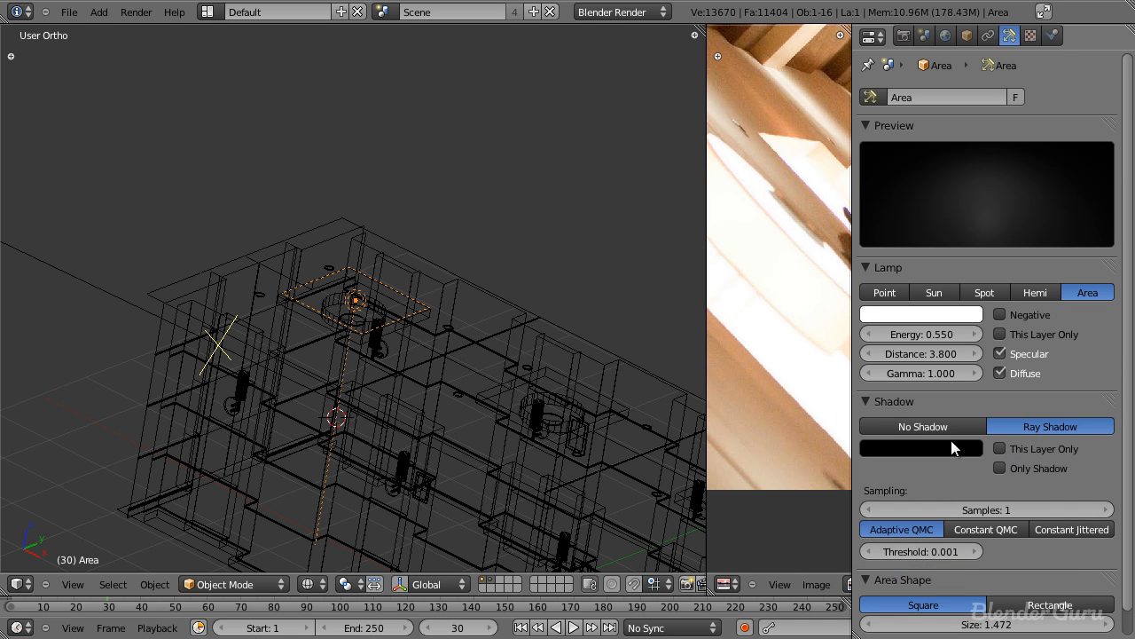
{"action": "scroll", "coordinate": [1029, 488], "scroll_direction": "down", "scroll_amount": 1}
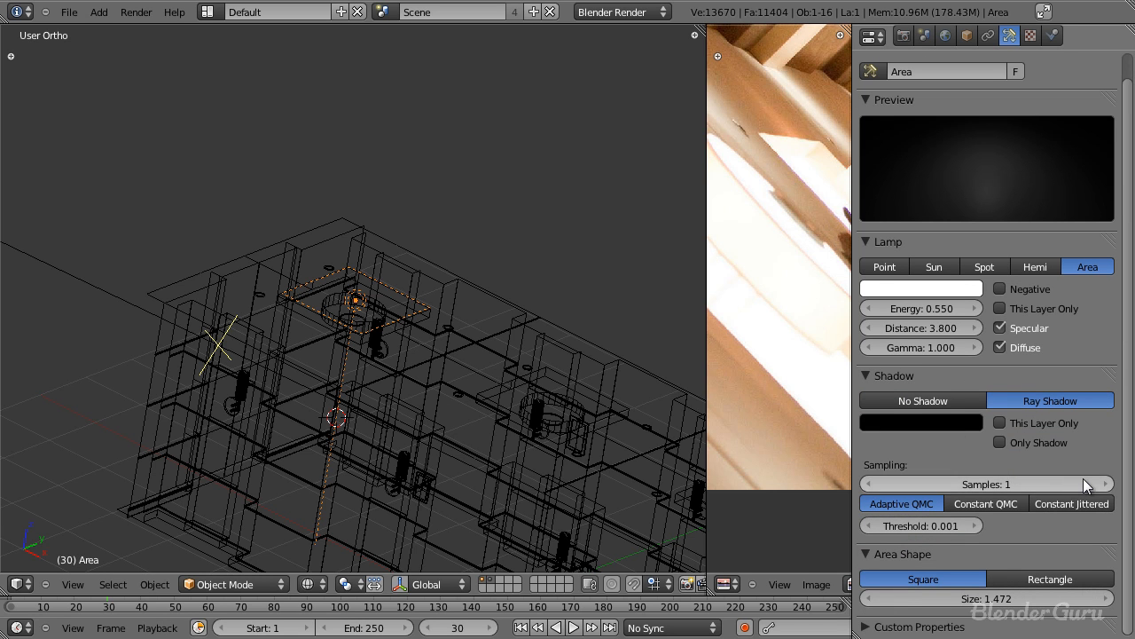
{"action": "left_click", "coordinate": [1083, 484]}
{"action": "scroll", "coordinate": [437, 360], "scroll_direction": "up", "scroll_amount": 1}
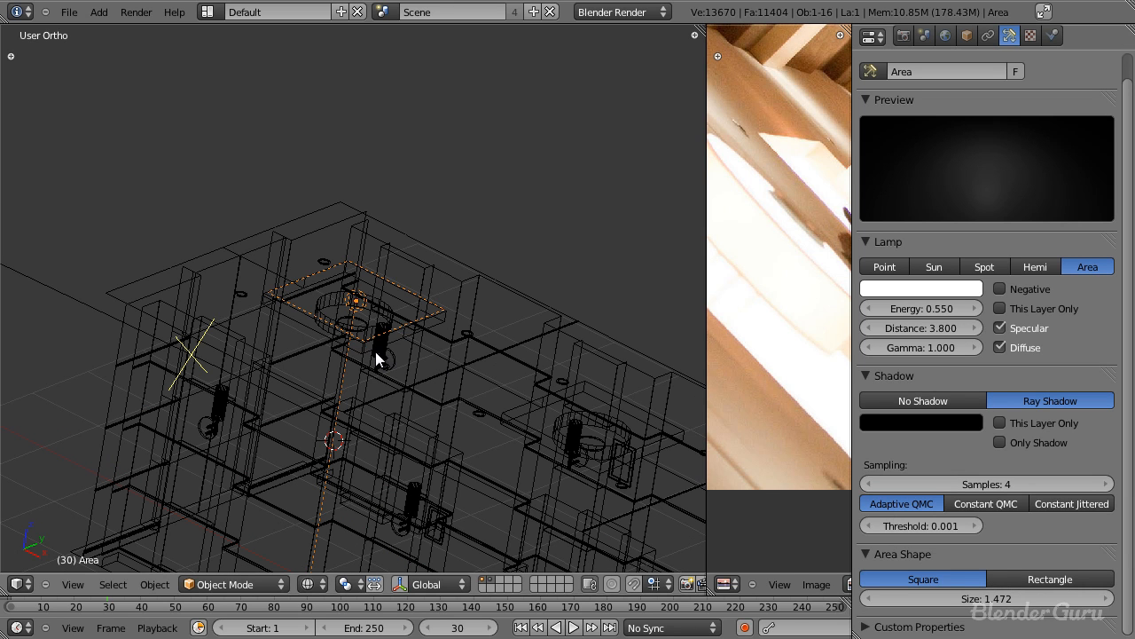
Examine the ceiling lights, the wall lamps and the shadows they cast in the reference image.
{"action": "scroll", "coordinate": [749, 360], "scroll_direction": "down", "scroll_amount": 1}
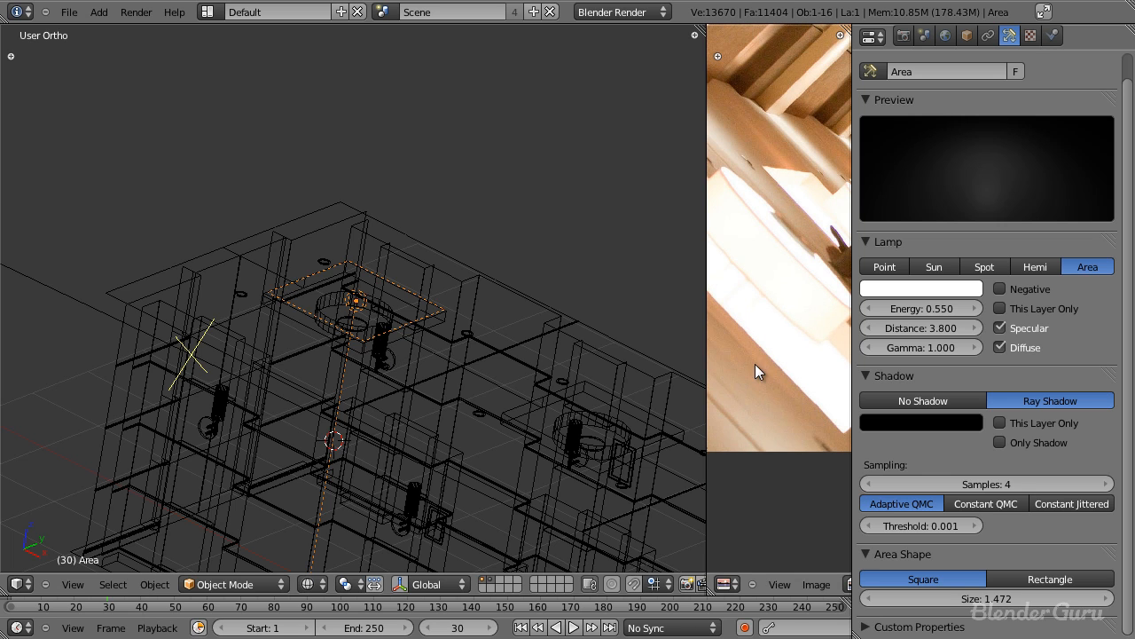
{"action": "scroll", "coordinate": [720, 276], "scroll_direction": "down", "scroll_amount": 2}
{"action": "middle_click_drag", "start_coordinate": [720, 276], "coordinate": [592, 337]}
{"action": "scroll", "coordinate": [613, 362], "scroll_direction": "up", "scroll_amount": 6}
{"action": "middle_click_drag", "start_coordinate": [624, 374], "coordinate": [598, 176]}
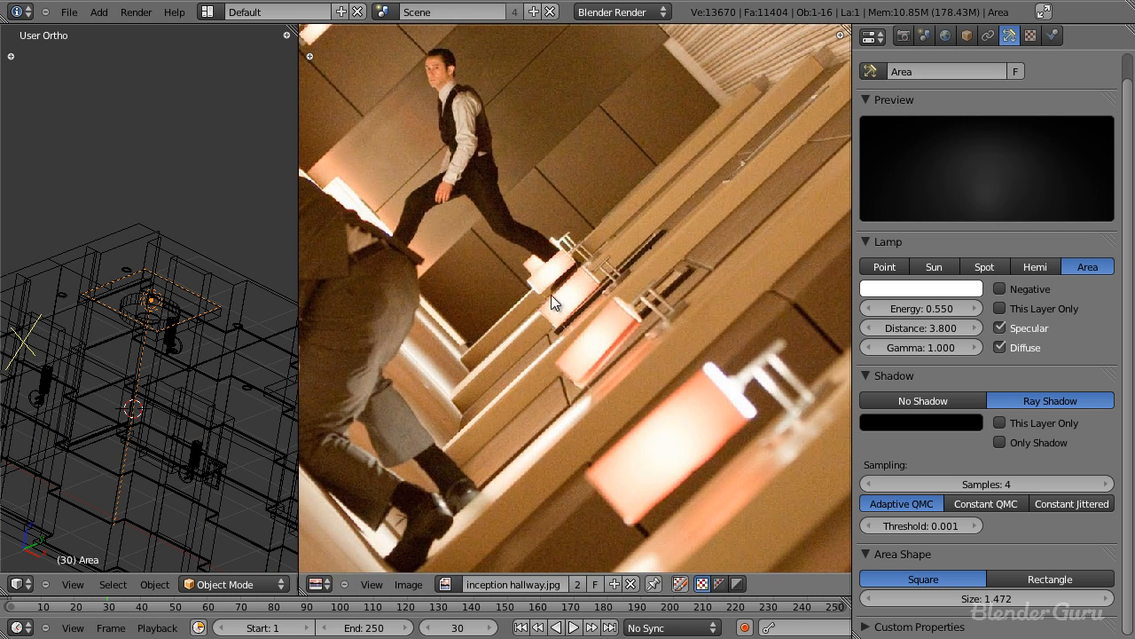
{"action": "middle_click_drag", "start_coordinate": [554, 297], "coordinate": [787, 277]}
{"action": "middle_click_drag", "start_coordinate": [472, 114], "coordinate": [649, 349]}
{"action": "left_click_drag", "start_coordinate": [299, 338], "coordinate": [642, 353]}
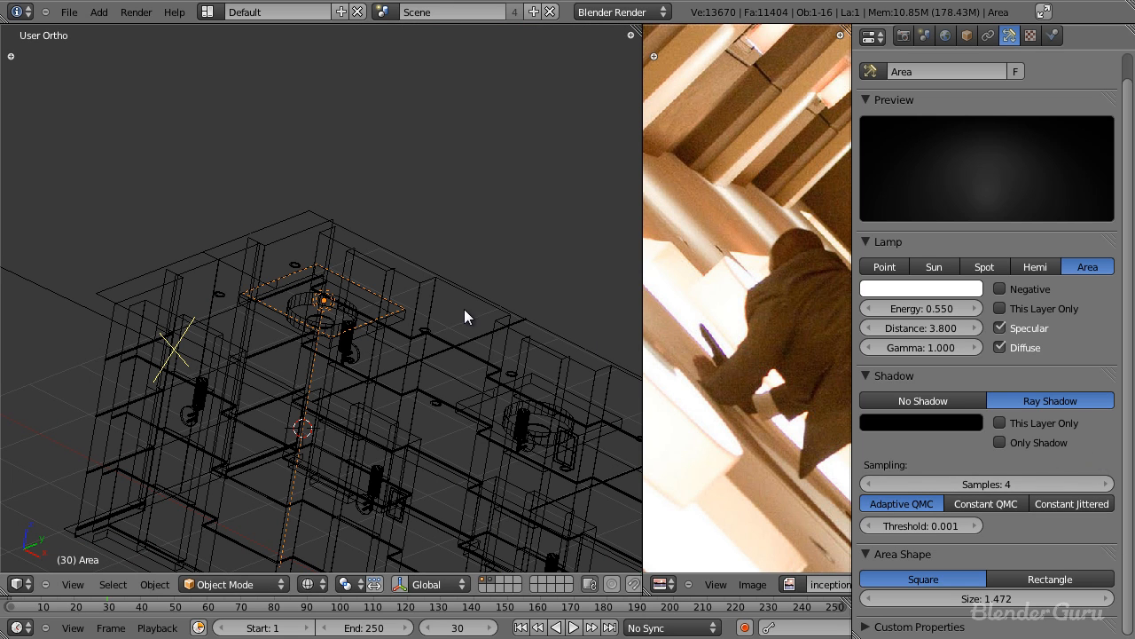
Duplicate the area lamp along X in top view, placing the copy over the second ceiling recess.
{"action": "key", "text": "KP_7"}
{"action": "scroll", "coordinate": [393, 314], "scroll_direction": "down", "scroll_amount": 2}
{"action": "middle_click_drag", "start_coordinate": [427, 296], "coordinate": [249, 300], "text": "shift"}
{"action": "scroll", "coordinate": [388, 316], "scroll_direction": "up", "scroll_amount": 4}
{"action": "scroll", "coordinate": [387, 316], "scroll_direction": "down", "scroll_amount": 2}
{"action": "key", "text": "shift+d"}
{"action": "key", "text": "x"}
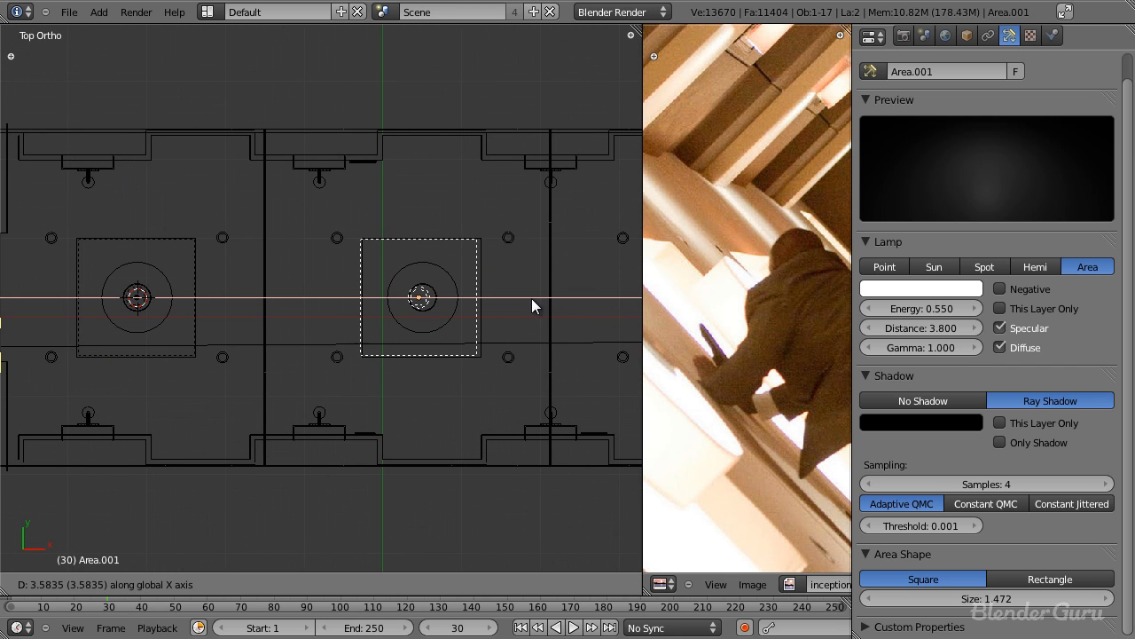
{"action": "left_click", "coordinate": [537, 299]}
Duplicate the lamp along X to the third ceiling recess and nudge the copy along X until it lines up.
{"action": "scroll", "coordinate": [537, 299], "scroll_direction": "down", "scroll_amount": 2}
{"action": "middle_click_drag", "start_coordinate": [537, 299], "coordinate": [340, 337], "text": "shift"}
{"action": "key", "text": "shift+d"}
{"action": "key", "text": "x"}
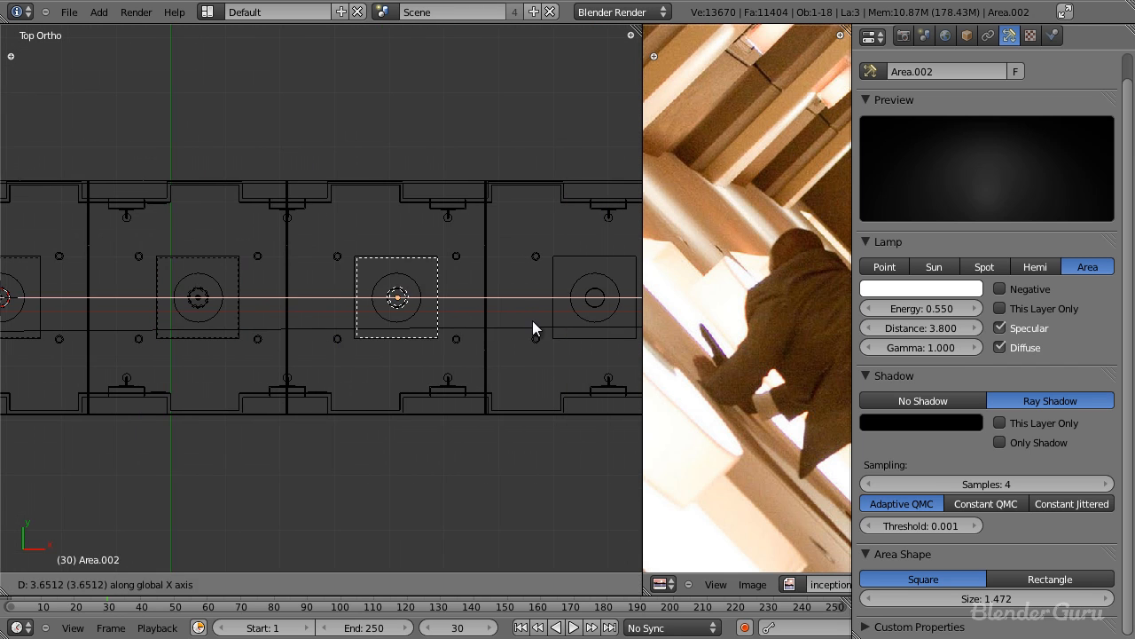
{"action": "left_click", "coordinate": [529, 324]}
{"action": "scroll", "coordinate": [529, 325], "scroll_direction": "down", "scroll_amount": 3}
{"action": "scroll", "coordinate": [528, 325], "scroll_direction": "up", "scroll_amount": 1}
{"action": "middle_click_drag", "start_coordinate": [528, 325], "coordinate": [437, 327], "text": "shift"}
{"action": "scroll", "coordinate": [441, 329], "scroll_direction": "up", "scroll_amount": 2}
{"action": "key", "text": "g"}
{"action": "key", "text": "x"}
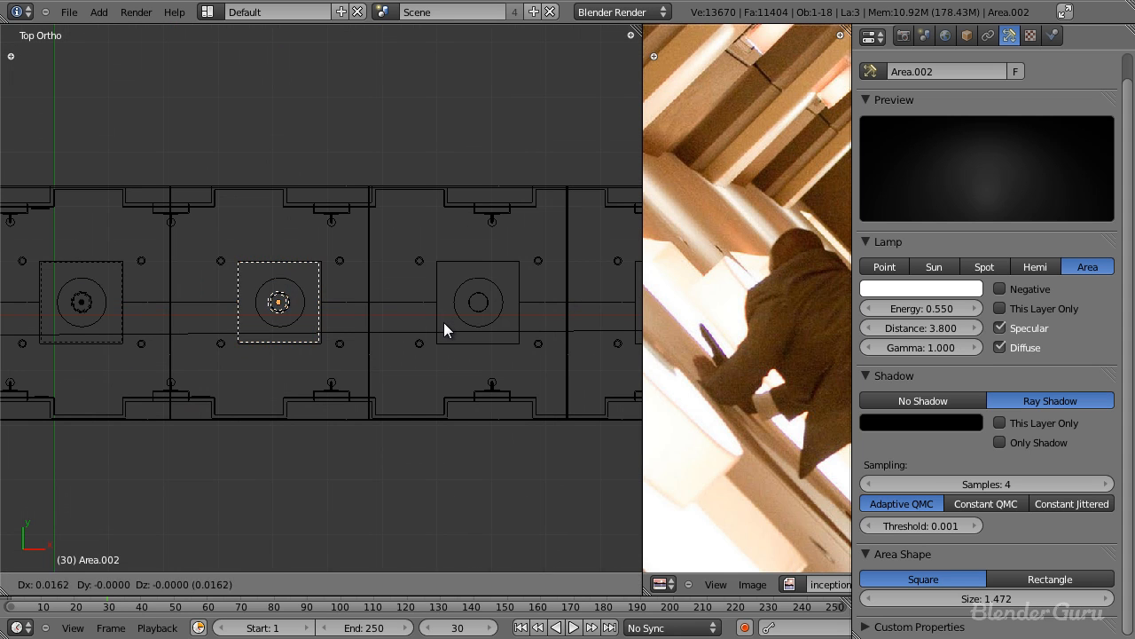
{"action": "left_click", "coordinate": [445, 322]}
Duplicate the area lamp along X twice more, over the fourth and fifth ceiling recesses, about 3.6 units apart.
{"action": "key", "text": "shift+d"}
{"action": "key", "text": "x"}
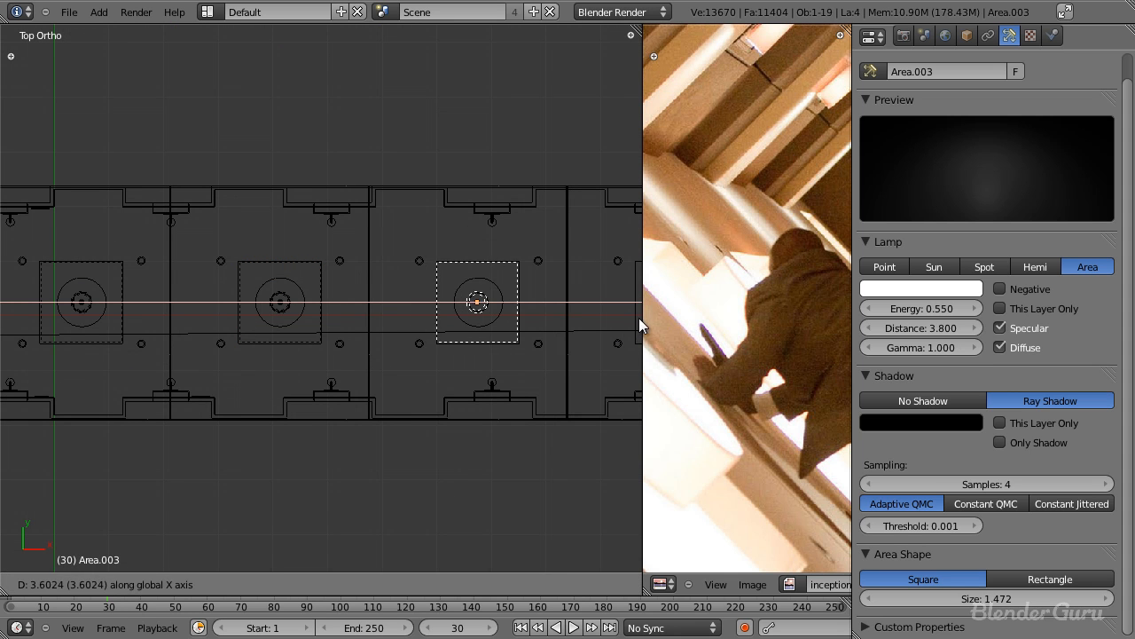
{"action": "left_click", "coordinate": [638, 317]}
{"action": "middle_click_drag", "start_coordinate": [635, 317], "coordinate": [196, 319], "text": "shift"}
{"action": "key", "text": "shift+d"}
{"action": "key", "text": "x"}
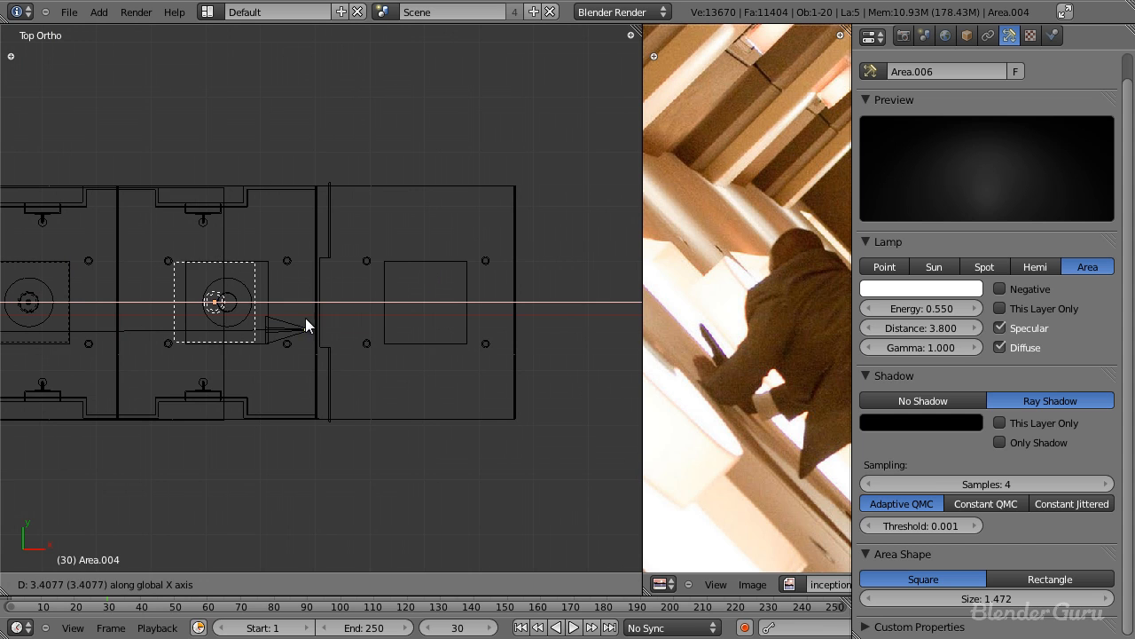
{"action": "left_click", "coordinate": [315, 322]}
{"action": "scroll", "coordinate": [316, 320], "scroll_direction": "up", "scroll_amount": 3}
{"action": "middle_click_drag", "start_coordinate": [251, 346], "coordinate": [444, 348], "text": "shift"}
{"action": "scroll", "coordinate": [254, 344], "scroll_direction": "down", "scroll_amount": 6}
{"action": "middle_click_drag", "start_coordinate": [254, 344], "coordinate": [342, 330], "text": "shift"}
Select all five ceiling area lamps in front view and link their object data so they share settings.
{"action": "key", "text": "KP_1"}
{"action": "scroll", "coordinate": [423, 322], "scroll_direction": "down", "scroll_amount": 4}
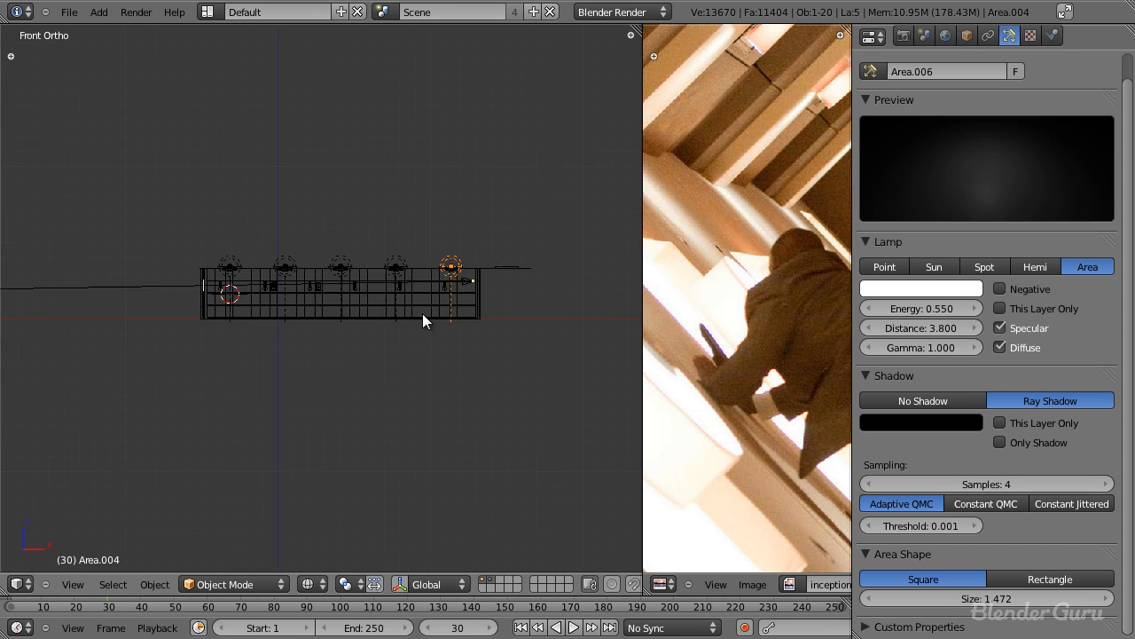
{"action": "scroll", "coordinate": [422, 323], "scroll_direction": "up", "scroll_amount": 3}
{"action": "key", "text": "b"}
{"action": "left_click_drag", "start_coordinate": [146, 335], "coordinate": [581, 370]}
{"action": "middle_click_drag", "start_coordinate": [581, 370], "coordinate": [433, 371], "text": "shift"}
{"action": "scroll", "coordinate": [471, 341], "scroll_direction": "up", "scroll_amount": 3}
{"action": "middle_click_drag", "start_coordinate": [501, 310], "coordinate": [400, 311], "text": "shift"}
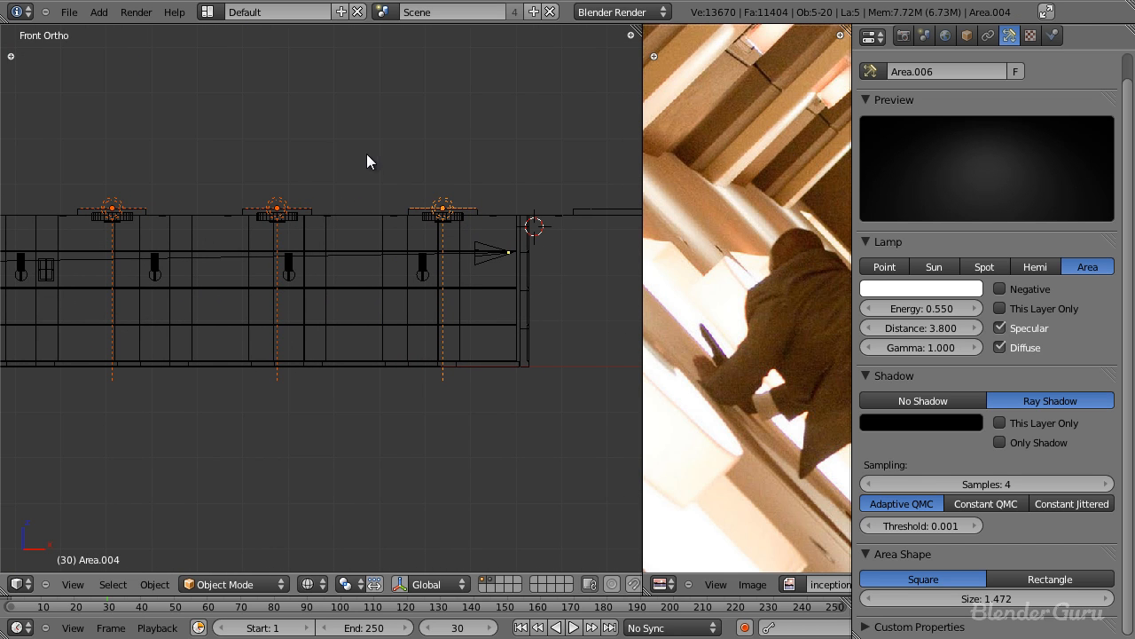
{"action": "key", "text": "ctrl+l"}
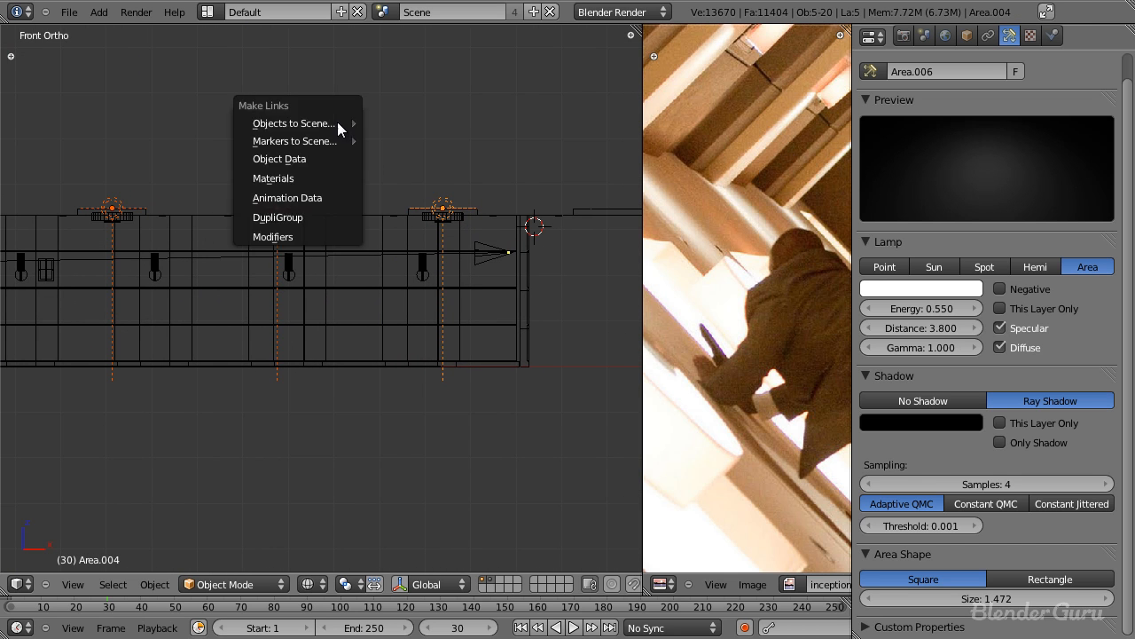
{"action": "left_click", "coordinate": [342, 160]}
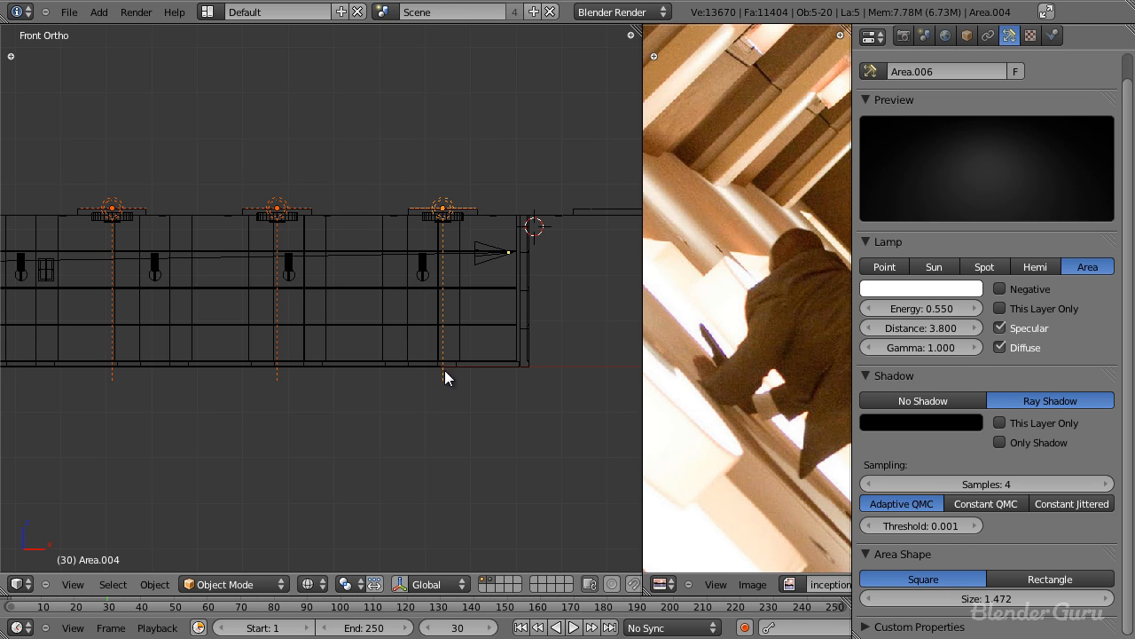
Test the linked lamp settings by raising the energy to 0.840 and setting it back to 0.550.
{"action": "scroll", "coordinate": [967, 102], "scroll_direction": "up", "scroll_amount": 1}
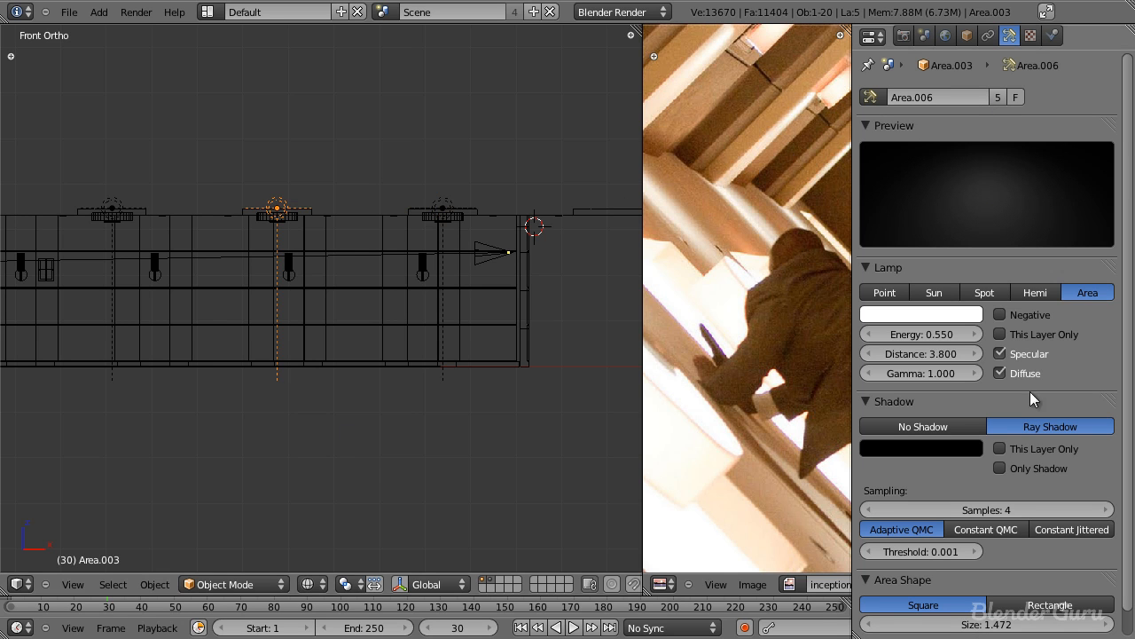
{"action": "left_click_drag", "start_coordinate": [948, 333], "coordinate": [994, 334]}
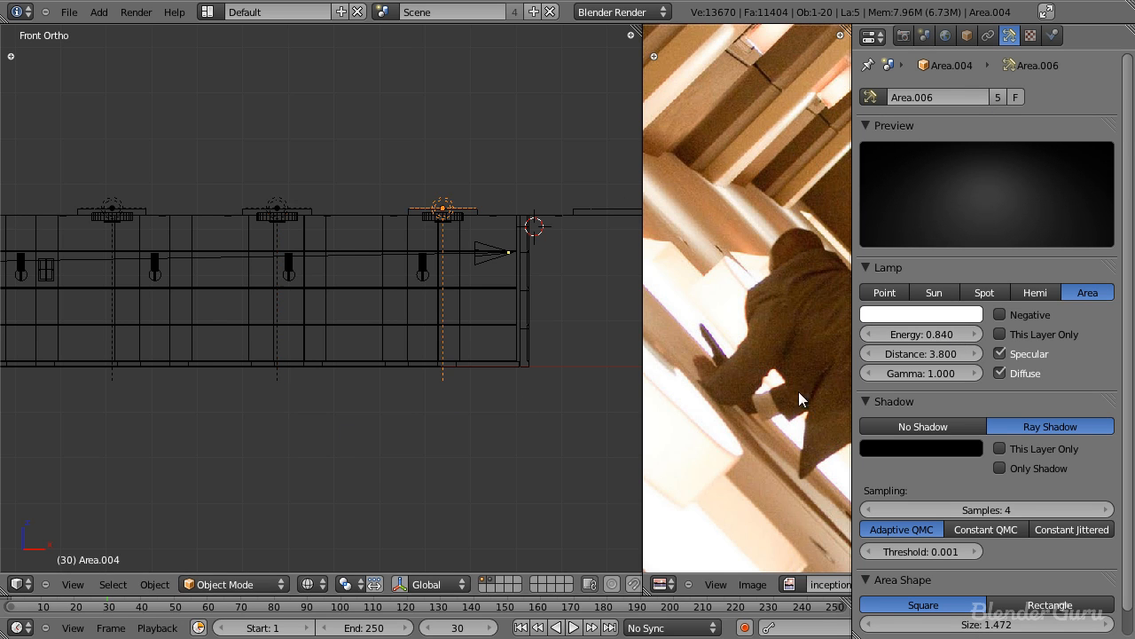
{"action": "left_click", "coordinate": [930, 332]}
{"action": "key", "text": "Return"}
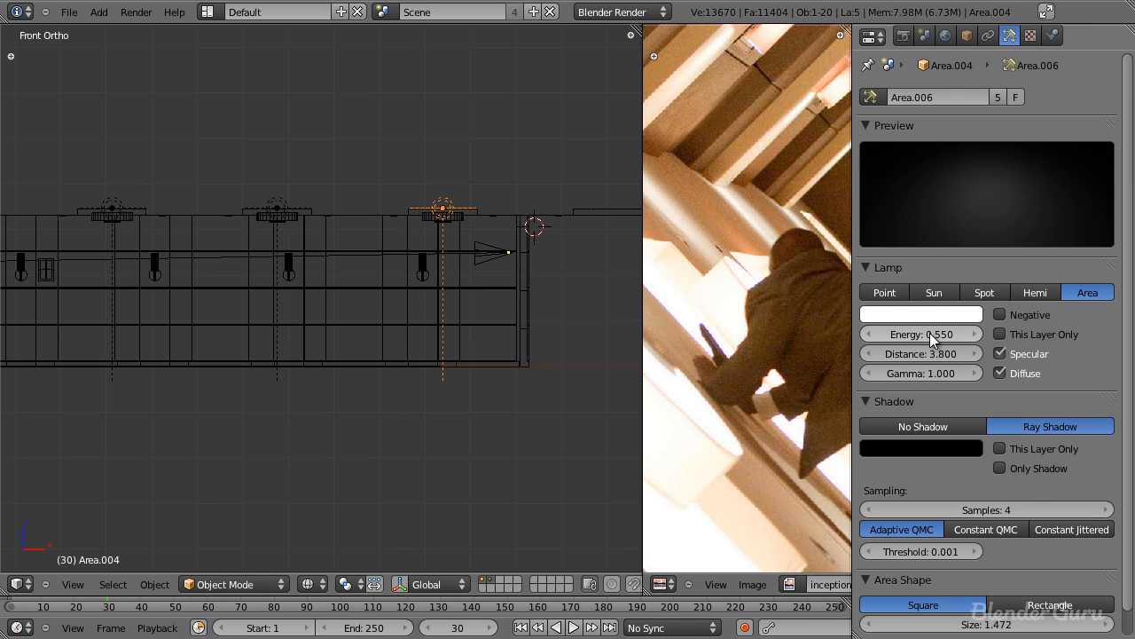
{"action": "scroll", "coordinate": [538, 350], "scroll_direction": "down", "scroll_amount": 4}
{"action": "scroll", "coordinate": [329, 356], "scroll_direction": "up", "scroll_amount": 1}
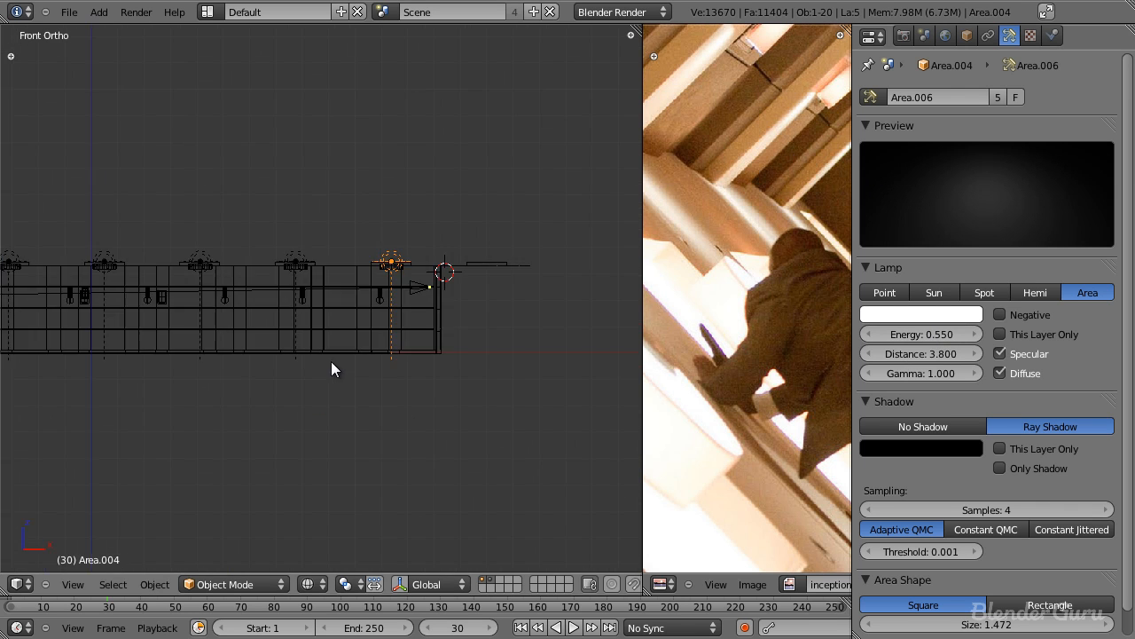
Examine how the wall lights cast light along the columns and ceiling in the Inception hallway reference image.
{"action": "scroll", "coordinate": [859, 357], "scroll_direction": "down", "scroll_amount": 1}
{"action": "scroll", "coordinate": [781, 357], "scroll_direction": "down", "scroll_amount": 7}
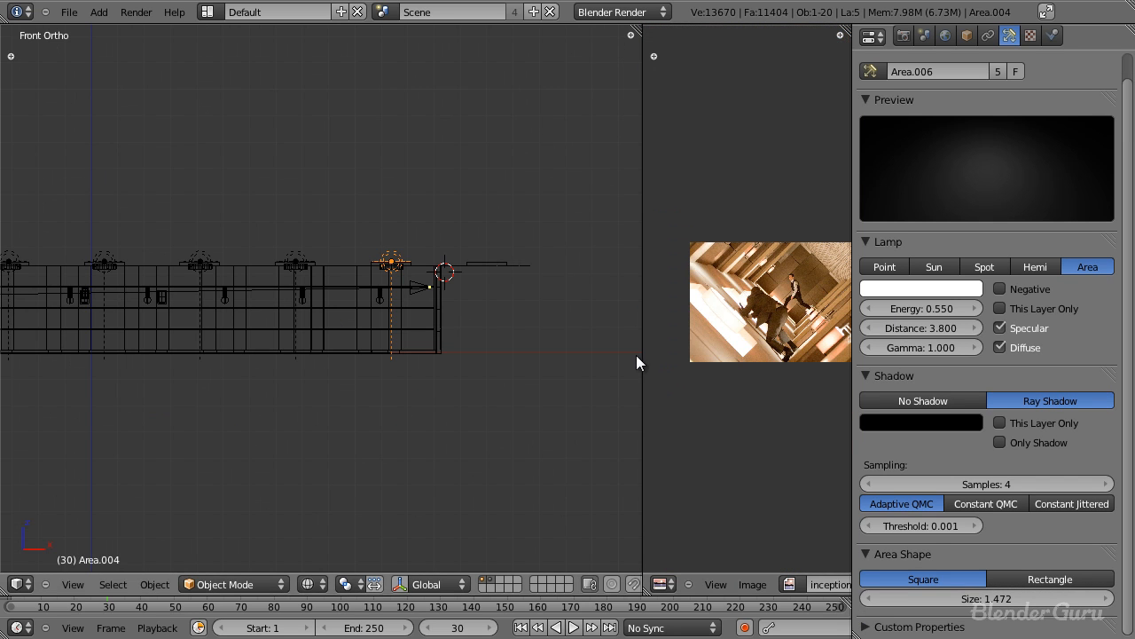
{"action": "left_click_drag", "start_coordinate": [641, 354], "coordinate": [374, 354]}
{"action": "scroll", "coordinate": [699, 368], "scroll_direction": "up", "scroll_amount": 6}
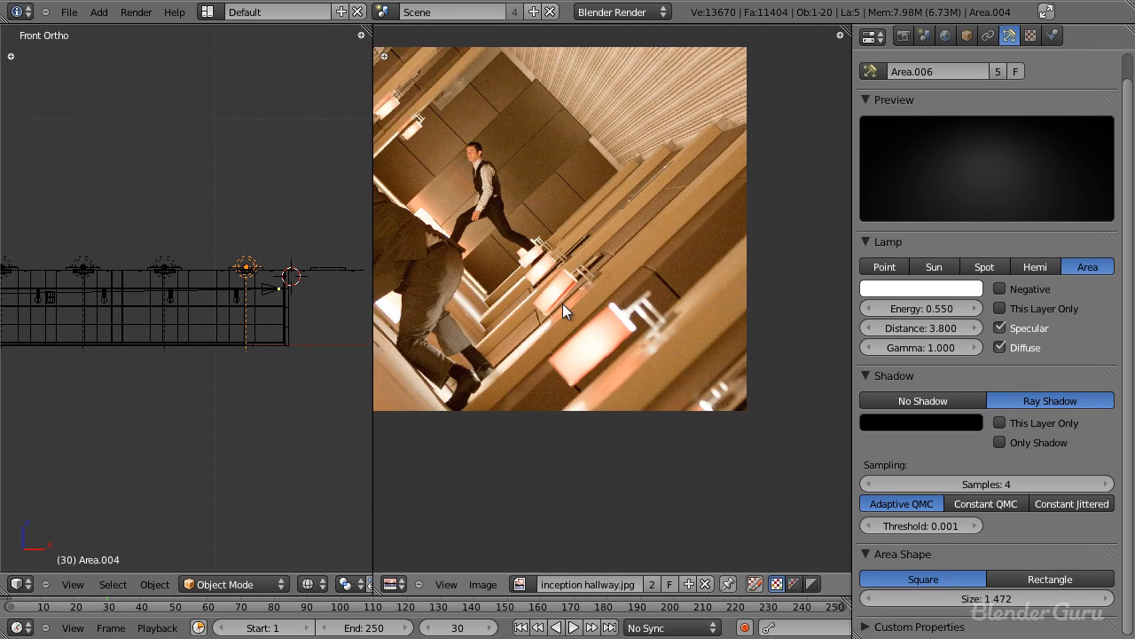
{"action": "middle_click_drag", "start_coordinate": [557, 299], "coordinate": [659, 322]}
{"action": "scroll", "coordinate": [615, 336], "scroll_direction": "down", "scroll_amount": 3}
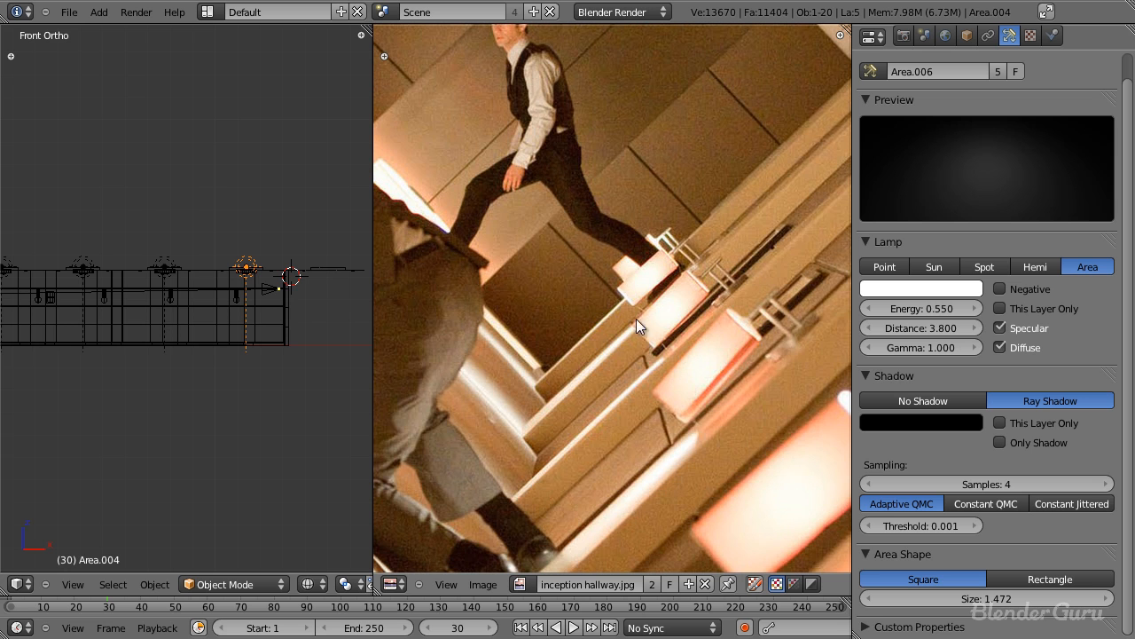
{"action": "middle_click_drag", "start_coordinate": [636, 408], "coordinate": [790, 399]}
{"action": "scroll", "coordinate": [790, 399], "scroll_direction": "down", "scroll_amount": 1}
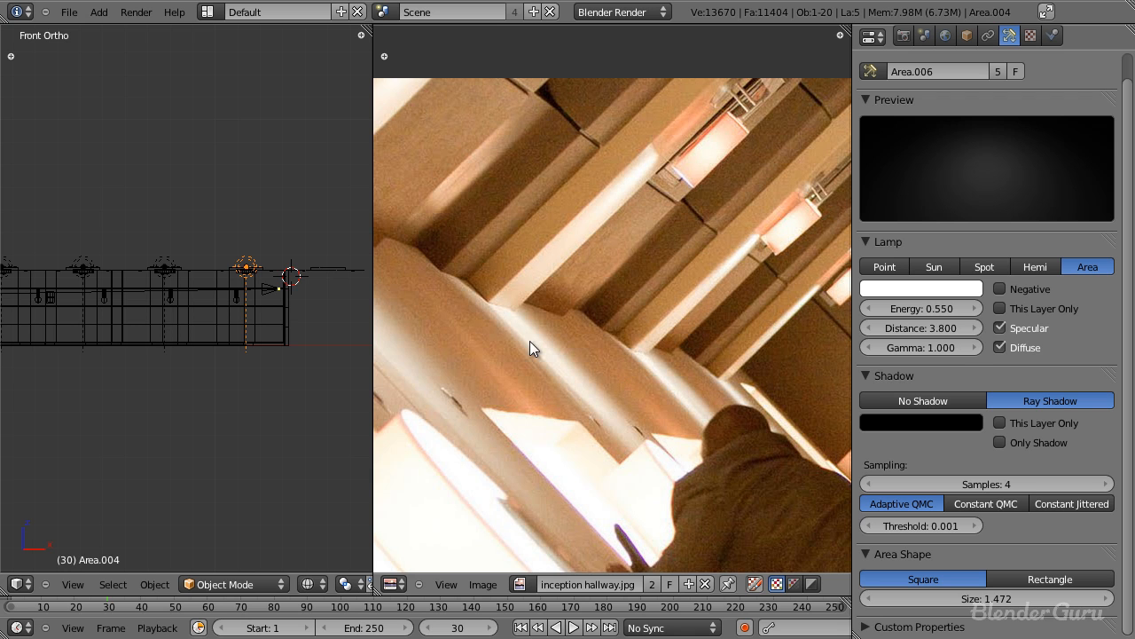
{"action": "scroll", "coordinate": [645, 296], "scroll_direction": "up", "scroll_amount": 5}
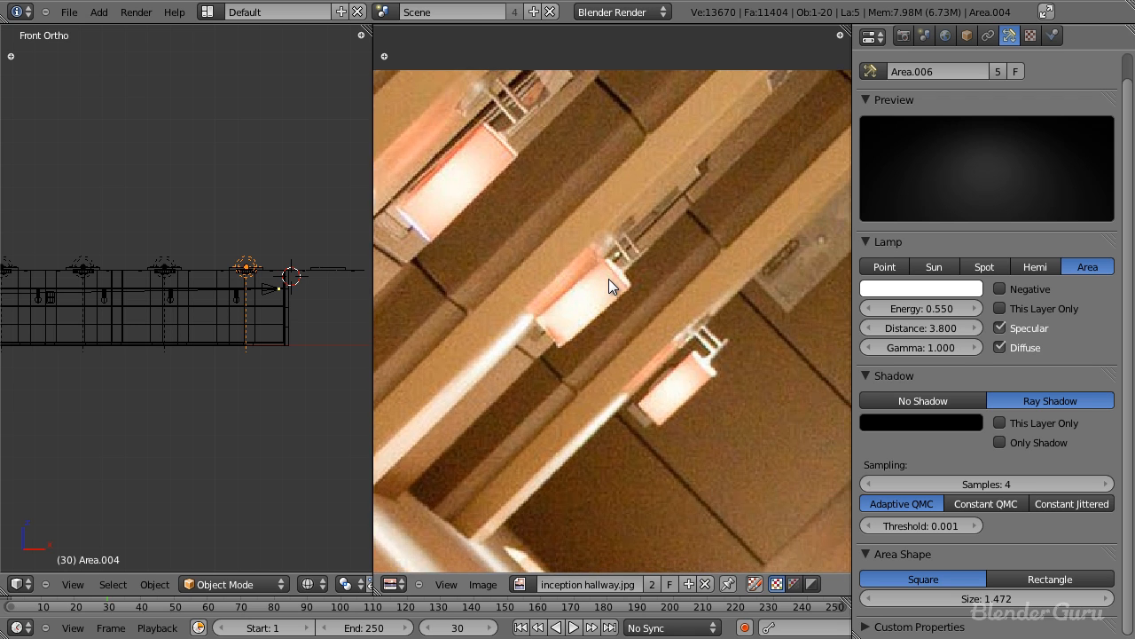
{"action": "scroll", "coordinate": [587, 323], "scroll_direction": "down", "scroll_amount": 6}
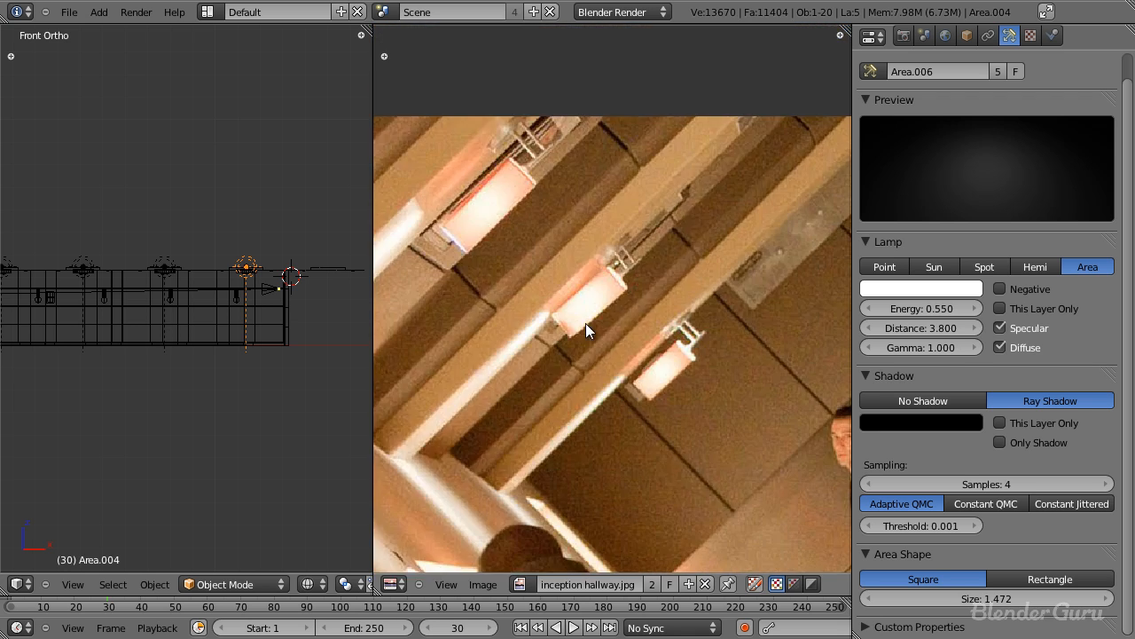
{"action": "scroll", "coordinate": [597, 296], "scroll_direction": "up", "scroll_amount": 4}
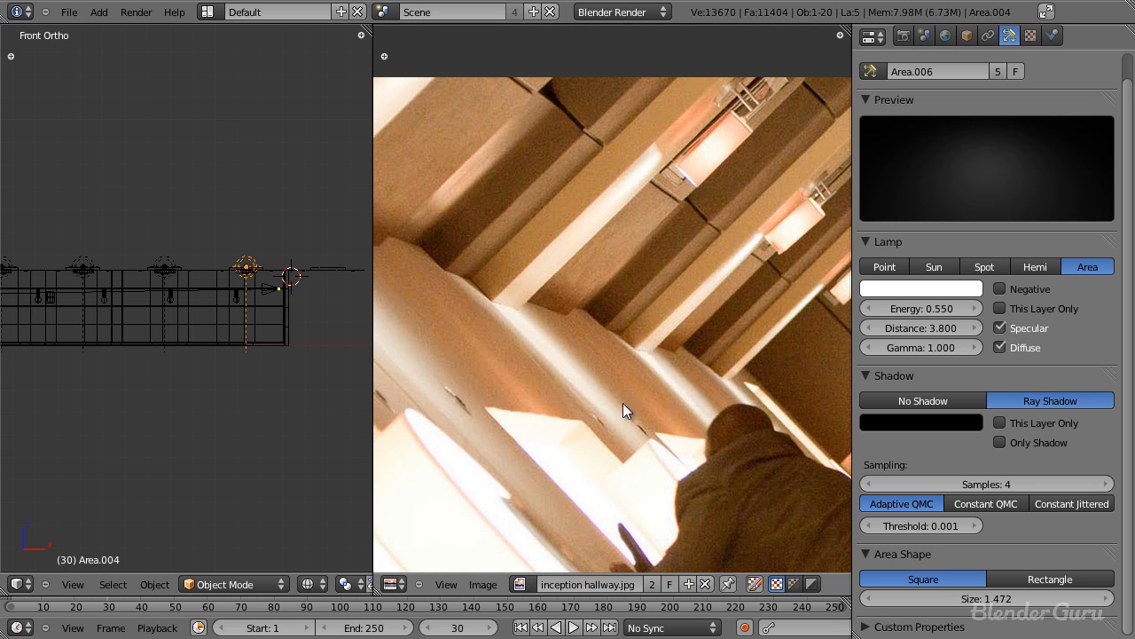
{"action": "left_click_drag", "start_coordinate": [368, 278], "coordinate": [676, 303]}
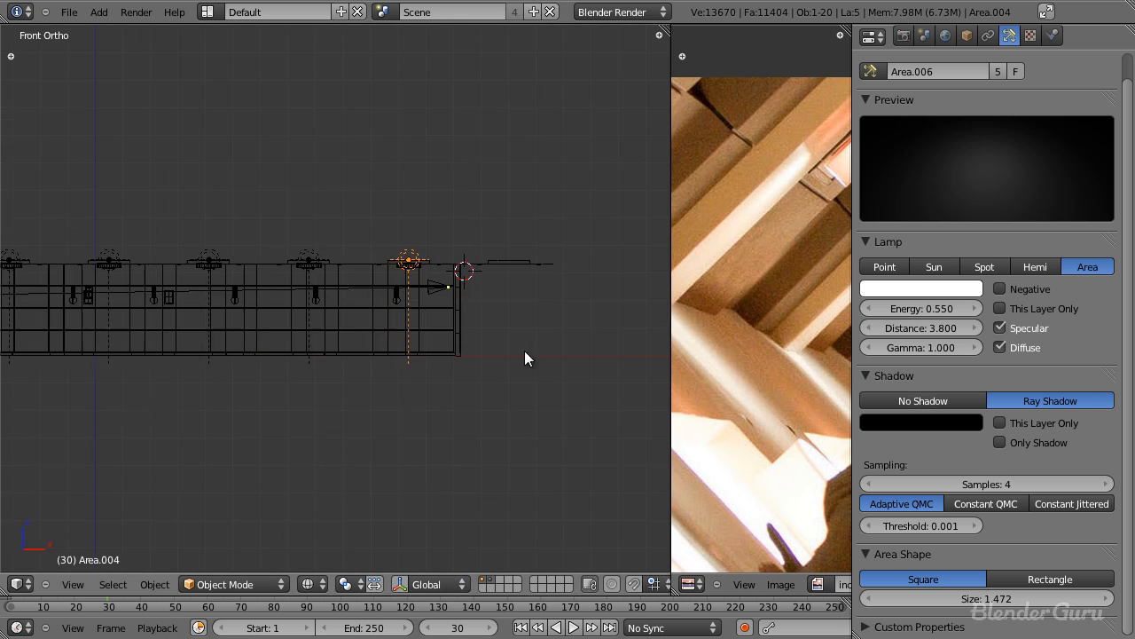
Place the 3D cursor at the top of the wall light fixture in front view and add a spot lamp there.
{"action": "scroll", "coordinate": [496, 283], "scroll_direction": "up", "scroll_amount": 7}
{"action": "right_click", "coordinate": [523, 272]}
{"action": "key", "text": "KP_7"}
{"action": "scroll", "coordinate": [524, 272], "scroll_direction": "down", "scroll_amount": 5}
{"action": "middle_click_drag", "start_coordinate": [335, 351], "coordinate": [586, 432], "text": "shift"}
{"action": "scroll", "coordinate": [426, 355], "scroll_direction": "up", "scroll_amount": 10}
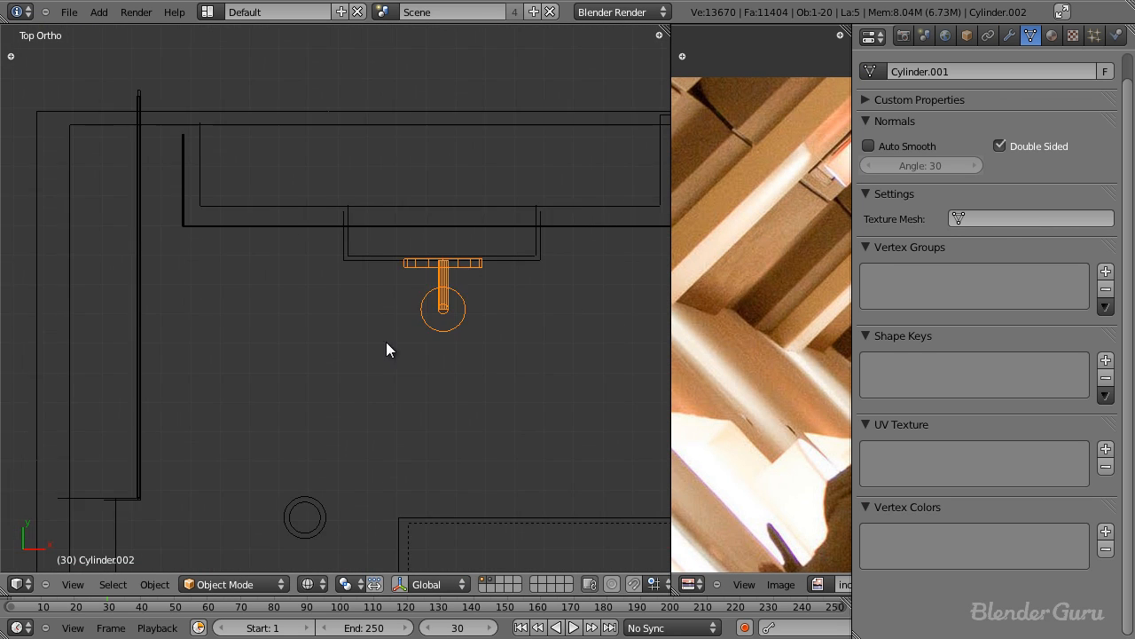
{"action": "scroll", "coordinate": [330, 314], "scroll_direction": "up", "scroll_amount": 2}
{"action": "key", "text": "KP_1"}
{"action": "scroll", "coordinate": [321, 279], "scroll_direction": "down", "scroll_amount": 3}
{"action": "left_click", "coordinate": [328, 206]}
{"action": "key", "text": "shift+a"}
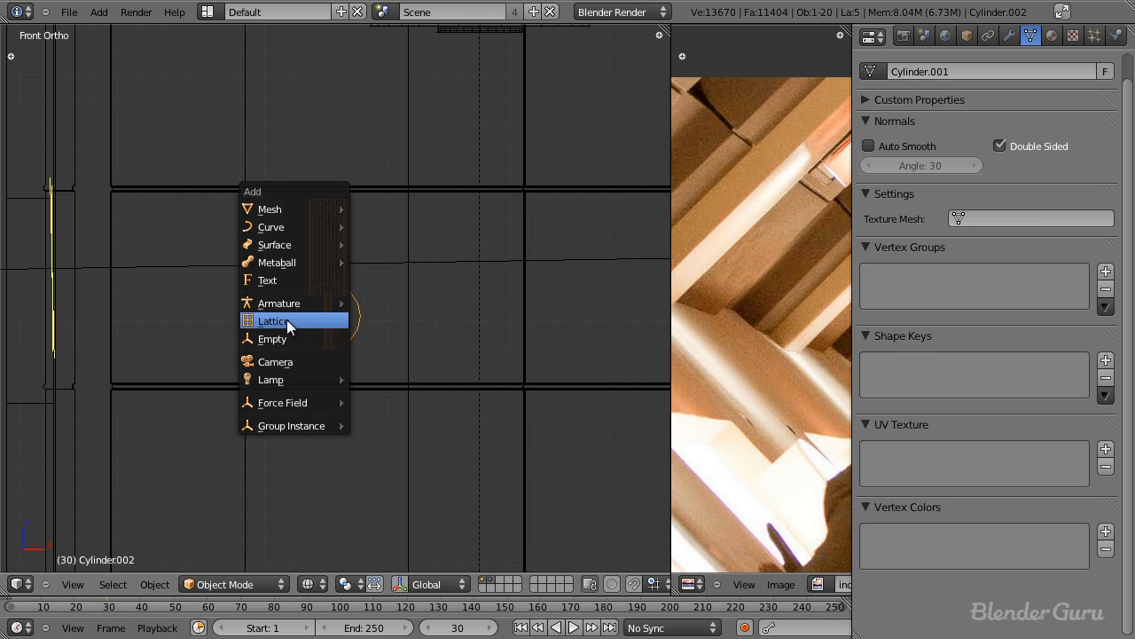
{"action": "mouse_move", "coordinate": [283, 382]}
{"action": "left_click", "coordinate": [398, 420]}
Rotate the spot lamp so it points straight up from the wall light toward the ceiling.
{"action": "key", "text": "r"}
{"action": "left_click", "coordinate": [271, 80], "text": "ctrl"}
{"action": "scroll", "coordinate": [379, 188], "scroll_direction": "up", "scroll_amount": 4}
{"action": "middle_click_drag", "start_coordinate": [379, 188], "coordinate": [374, 289], "text": "shift"}
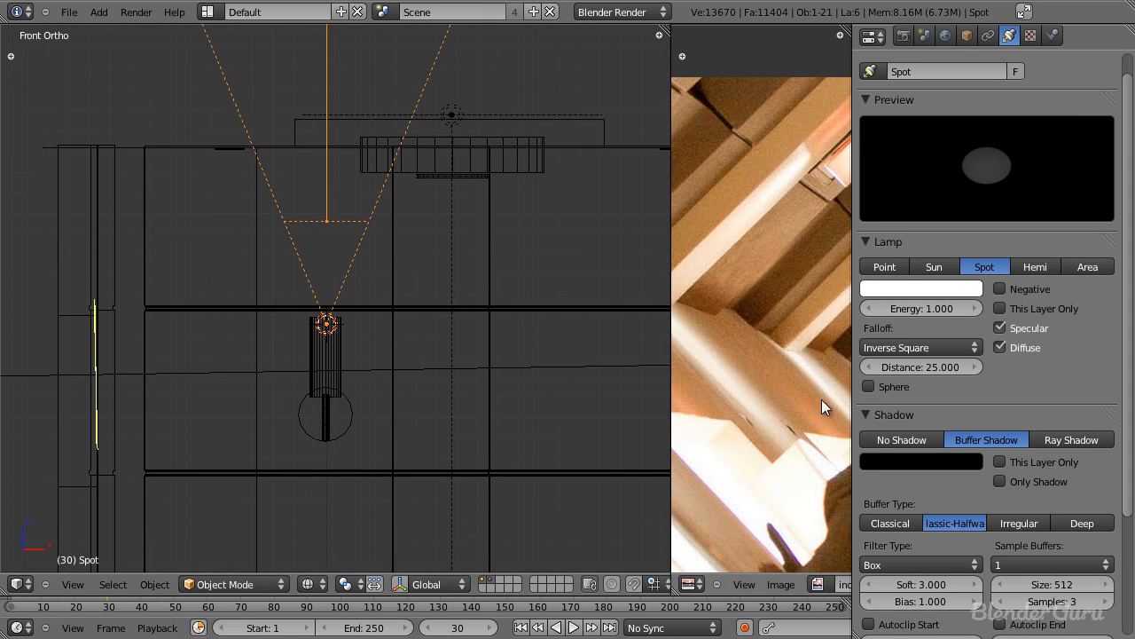
Switch the spot lamp to ray shadows and set its spot blend to 1.000.
{"action": "scroll", "coordinate": [995, 542], "scroll_direction": "down", "scroll_amount": 5}
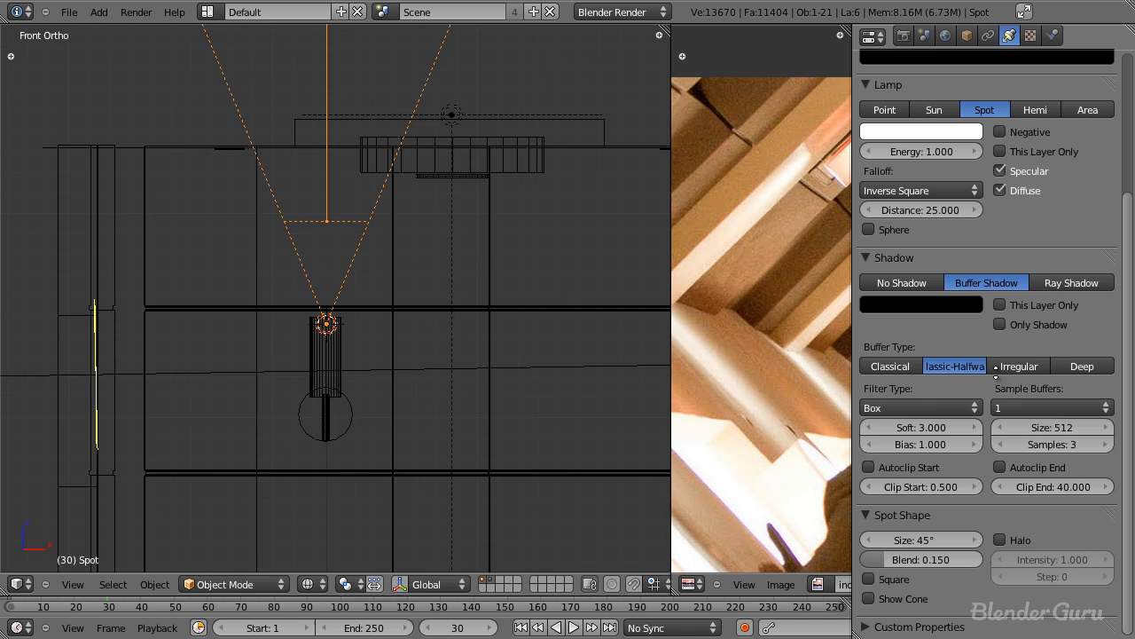
{"action": "left_click", "coordinate": [1038, 283]}
{"action": "left_click_drag", "start_coordinate": [949, 480], "coordinate": [1106, 486]}
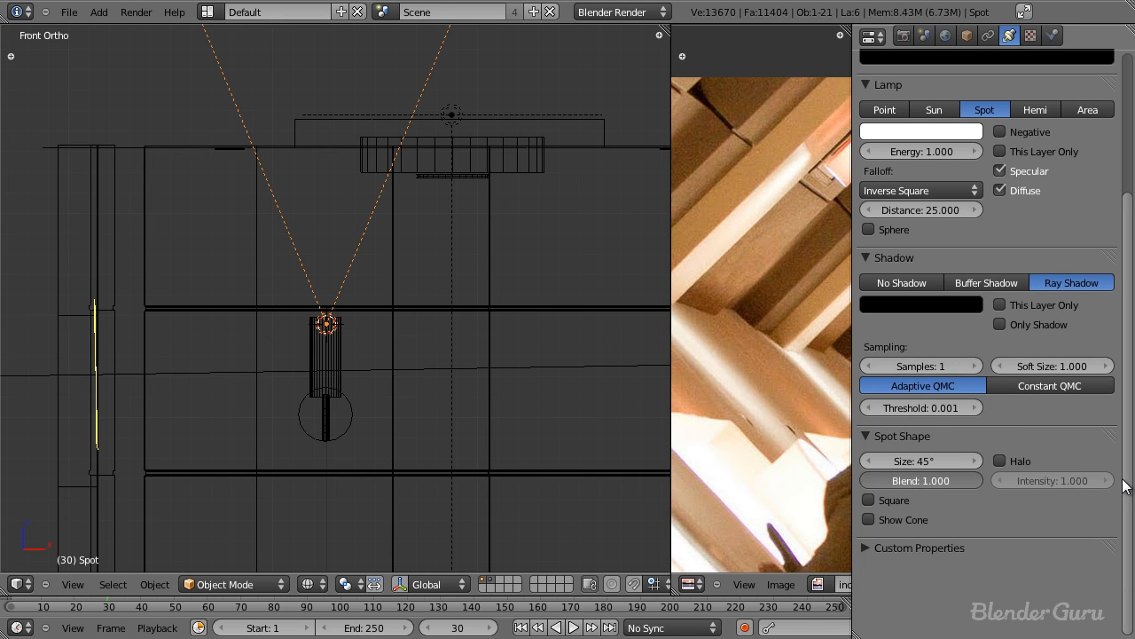
Widen the spot lamp's cone size to 88°.
{"action": "scroll", "coordinate": [1027, 271], "scroll_direction": "up", "scroll_amount": 5}
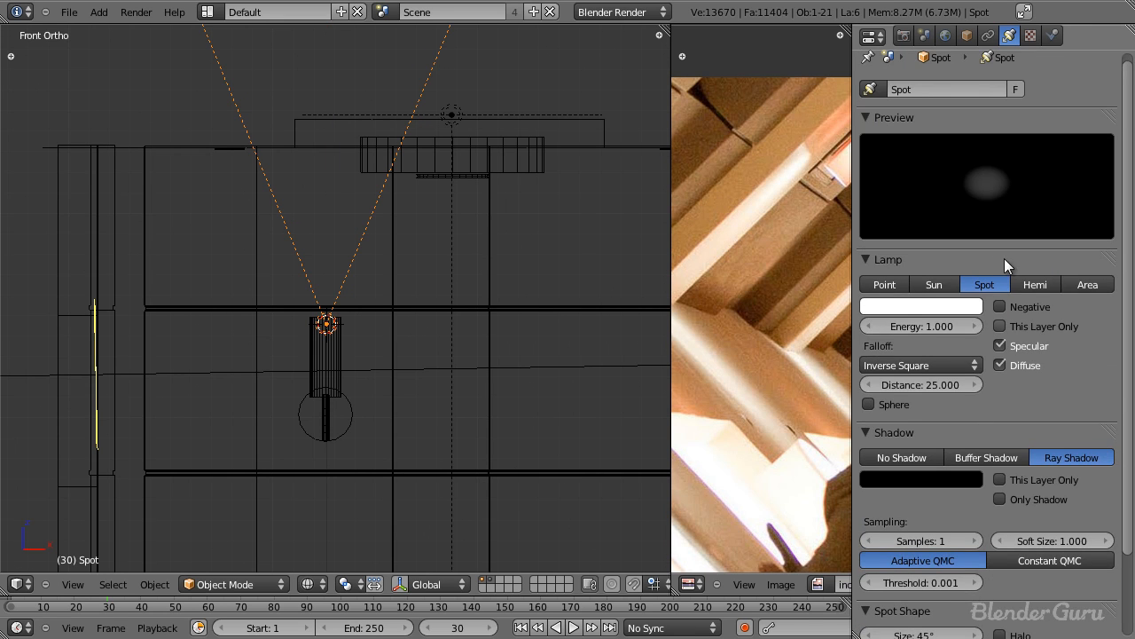
{"action": "scroll", "coordinate": [985, 284], "scroll_direction": "down", "scroll_amount": 3}
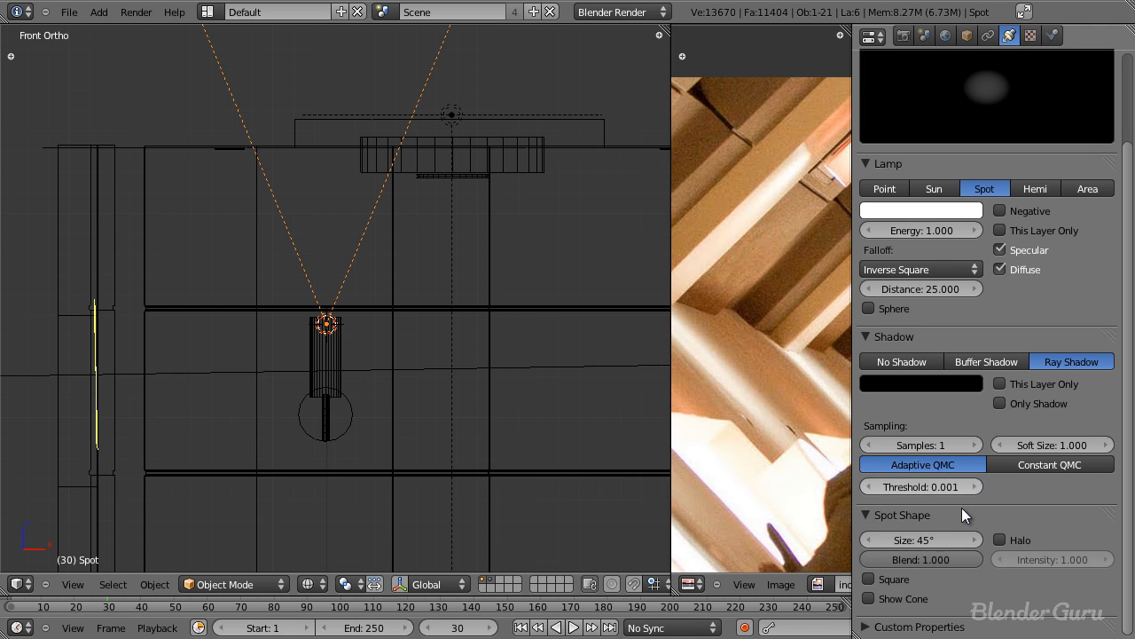
{"action": "left_click_drag", "start_coordinate": [944, 543], "coordinate": [976, 542]}
{"action": "scroll", "coordinate": [443, 373], "scroll_direction": "down", "scroll_amount": 3}
{"action": "middle_click_drag", "start_coordinate": [382, 340], "coordinate": [388, 382], "text": "shift"}
{"action": "scroll", "coordinate": [397, 378], "scroll_direction": "up", "scroll_amount": 3}
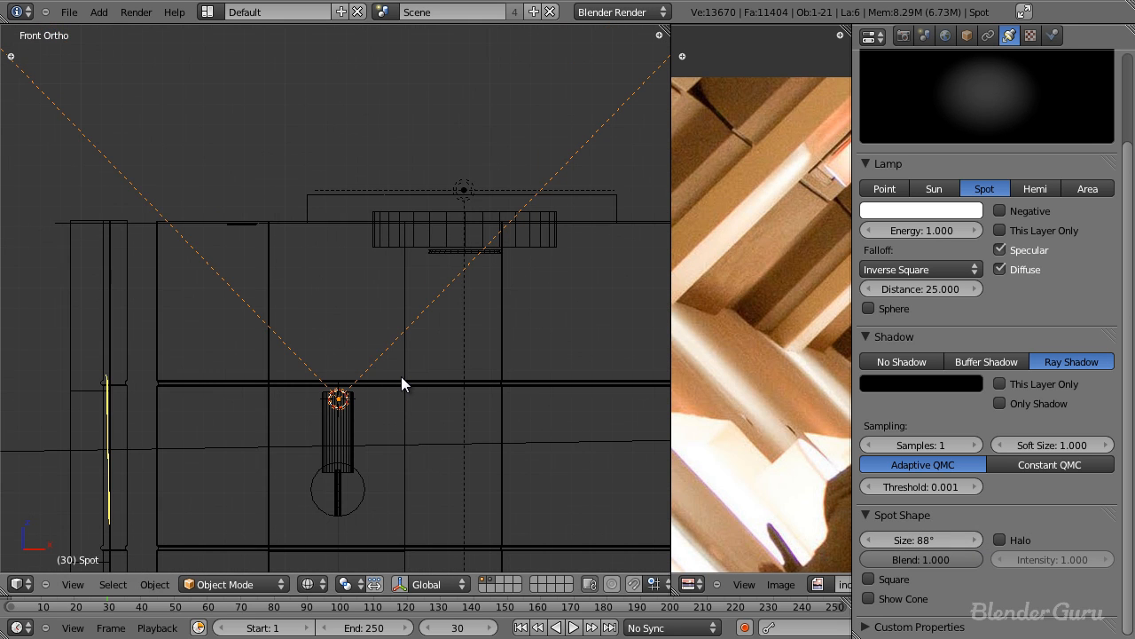
Set the spot lamp's energy to 10.
{"action": "key", "text": "KP_3"}
{"action": "scroll", "coordinate": [395, 364], "scroll_direction": "down", "scroll_amount": 3}
{"action": "scroll", "coordinate": [372, 353], "scroll_direction": "down", "scroll_amount": 4}
{"action": "scroll", "coordinate": [355, 348], "scroll_direction": "up", "scroll_amount": 7}
{"action": "mouse_move", "coordinate": [347, 339]}
{"action": "middle_mouse_down"}
{"action": "mouse_move", "coordinate": [355, 347]}
{"action": "mouse_move", "coordinate": [304, 411]}
{"action": "mouse_move", "coordinate": [357, 427]}
{"action": "mouse_move", "coordinate": [359, 498]}
{"action": "mouse_move", "coordinate": [355, 383]}
{"action": "middle_mouse_up"}
{"action": "key", "text": "KP_3"}
{"action": "scroll", "coordinate": [329, 355], "scroll_direction": "down", "scroll_amount": 5}
{"action": "scroll", "coordinate": [356, 426], "scroll_direction": "up", "scroll_amount": 2}
{"action": "key", "text": "z"}
{"action": "key", "text": "z"}
{"action": "left_click_drag", "start_coordinate": [941, 228], "coordinate": [889, 271]}
Inspect the spot lamp and its cone at the wall light in angled, front and shaded camera views.
{"action": "middle_click_drag", "start_coordinate": [1022, 308], "coordinate": [1006, 502]}
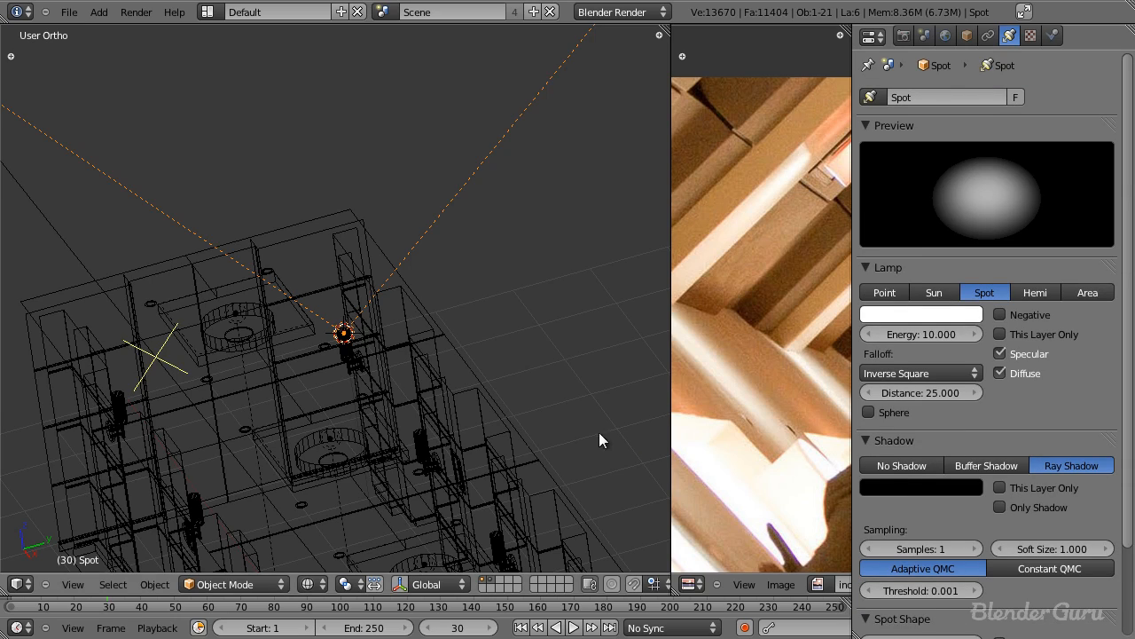
{"action": "scroll", "coordinate": [478, 424], "scroll_direction": "down", "scroll_amount": 3}
{"action": "scroll", "coordinate": [391, 358], "scroll_direction": "up", "scroll_amount": 8}
{"action": "middle_click_drag", "start_coordinate": [390, 370], "coordinate": [344, 293]}
{"action": "key", "text": "KP_1"}
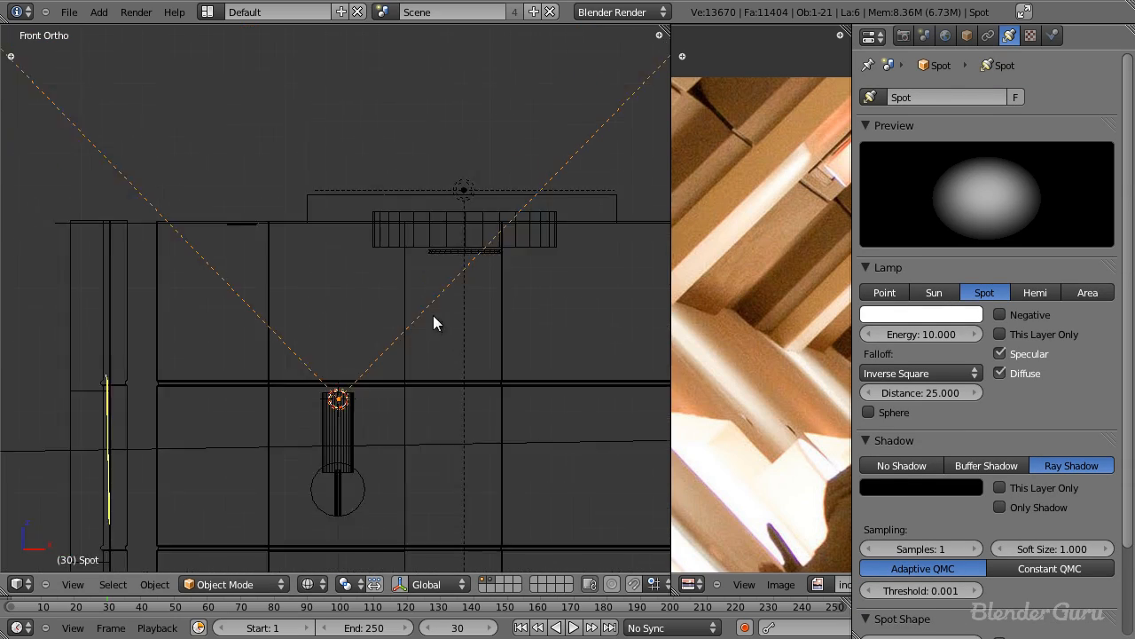
{"action": "scroll", "coordinate": [434, 322], "scroll_direction": "up", "scroll_amount": 2}
{"action": "scroll", "coordinate": [982, 349], "scroll_direction": "down", "scroll_amount": 3}
{"action": "scroll", "coordinate": [931, 557], "scroll_direction": "up", "scroll_amount": 3}
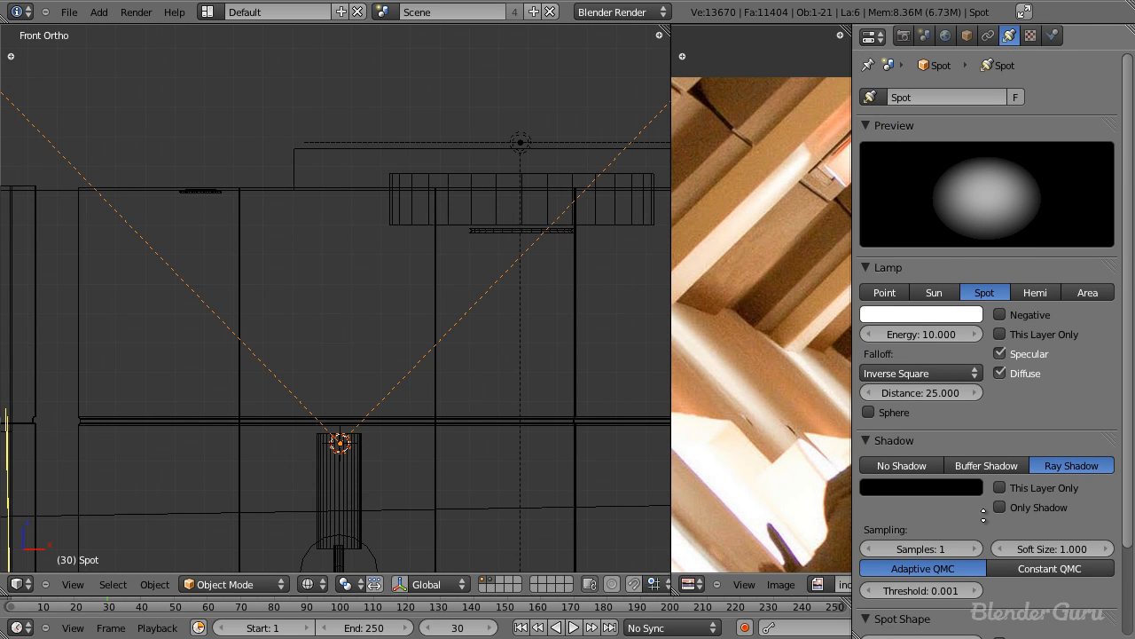
{"action": "scroll", "coordinate": [358, 346], "scroll_direction": "down", "scroll_amount": 2}
{"action": "key", "text": "KP_0"}
{"action": "key", "text": "z"}
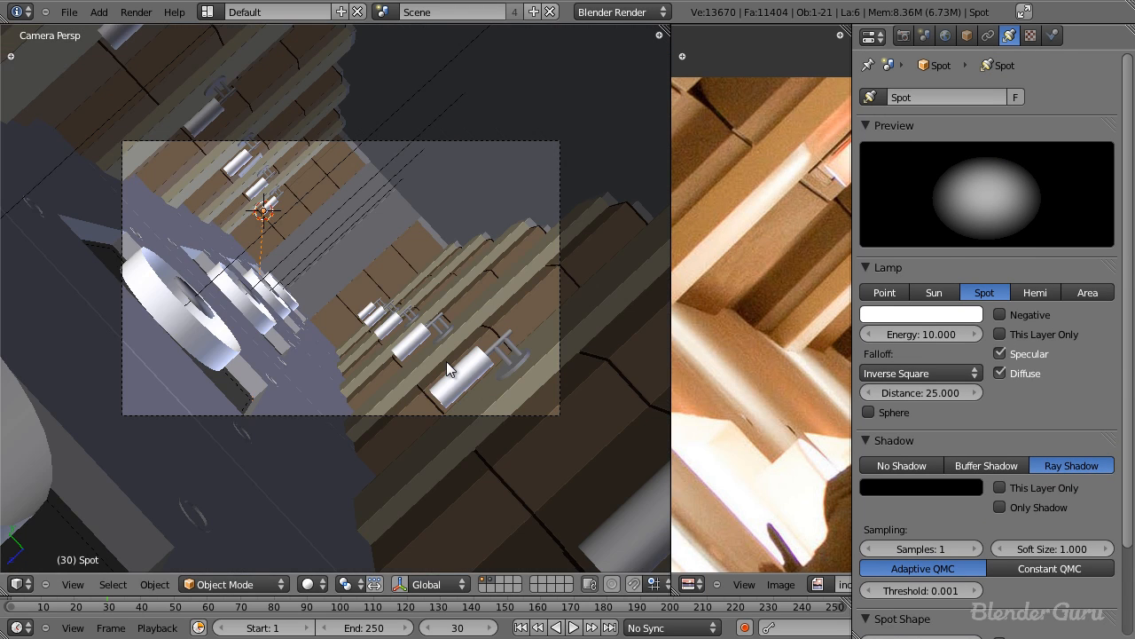
Duplicate the spot lamp about 2.91 units along the X axis to the second wall light, working in front wireframe view.
{"action": "key", "text": "z"}
{"action": "key", "text": "KP_7"}
{"action": "scroll", "coordinate": [331, 280], "scroll_direction": "down", "scroll_amount": 5}
{"action": "key", "text": "KP_1"}
{"action": "scroll", "coordinate": [196, 249], "scroll_direction": "up", "scroll_amount": 2}
{"action": "key", "text": "shift+d"}
{"action": "key", "text": "x"}
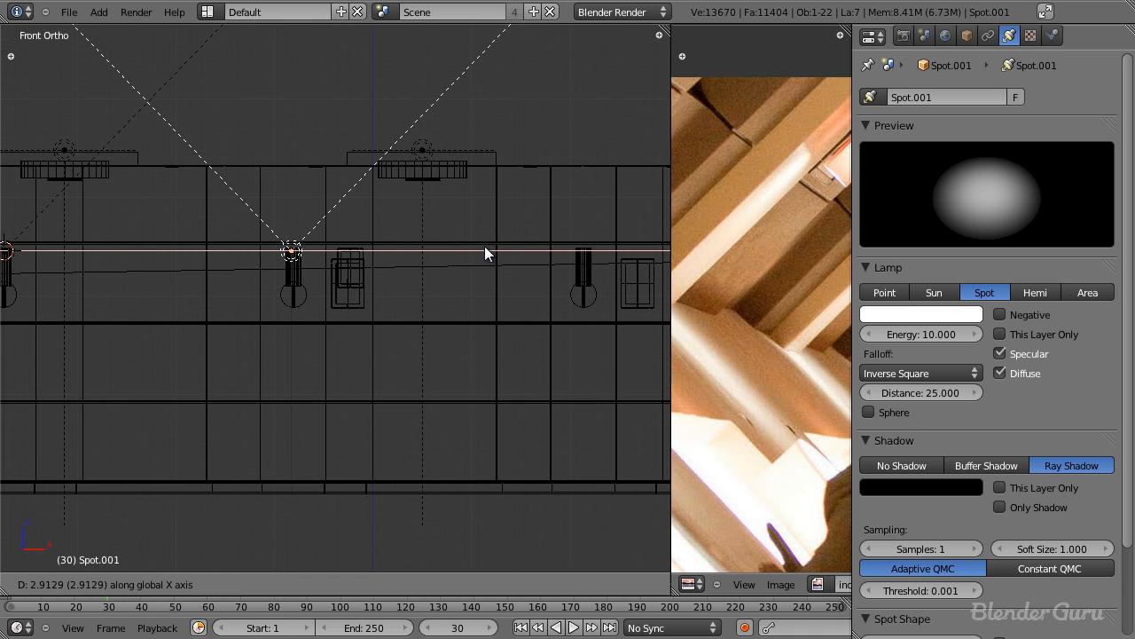
{"action": "left_click", "coordinate": [487, 246]}
Fine-tune the copied spot lamp's position along X so it is centred over the second wall light.
{"action": "scroll", "coordinate": [470, 252], "scroll_direction": "up", "scroll_amount": 4}
{"action": "key", "text": "g"}
{"action": "key", "text": "x"}
{"action": "left_click", "coordinate": [446, 258]}
{"action": "scroll", "coordinate": [441, 267], "scroll_direction": "down", "scroll_amount": 4}
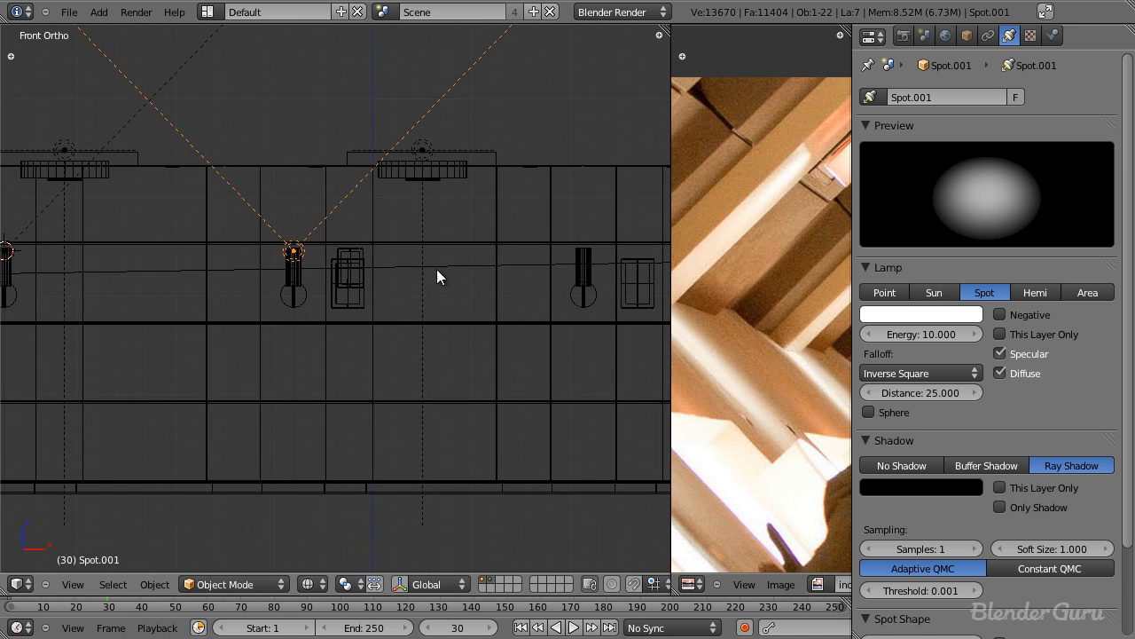
Duplicate the spot lamp along the X axis onto the third wall light.
{"action": "middle_click_drag", "start_coordinate": [462, 270], "coordinate": [300, 271], "text": "shift"}
{"action": "key", "text": "shift+d"}
{"action": "key", "text": "x"}
{"action": "left_click", "coordinate": [557, 281]}
{"action": "middle_click_drag", "start_coordinate": [555, 281], "coordinate": [472, 283], "text": "shift"}
{"action": "scroll", "coordinate": [462, 276], "scroll_direction": "up", "scroll_amount": 4}
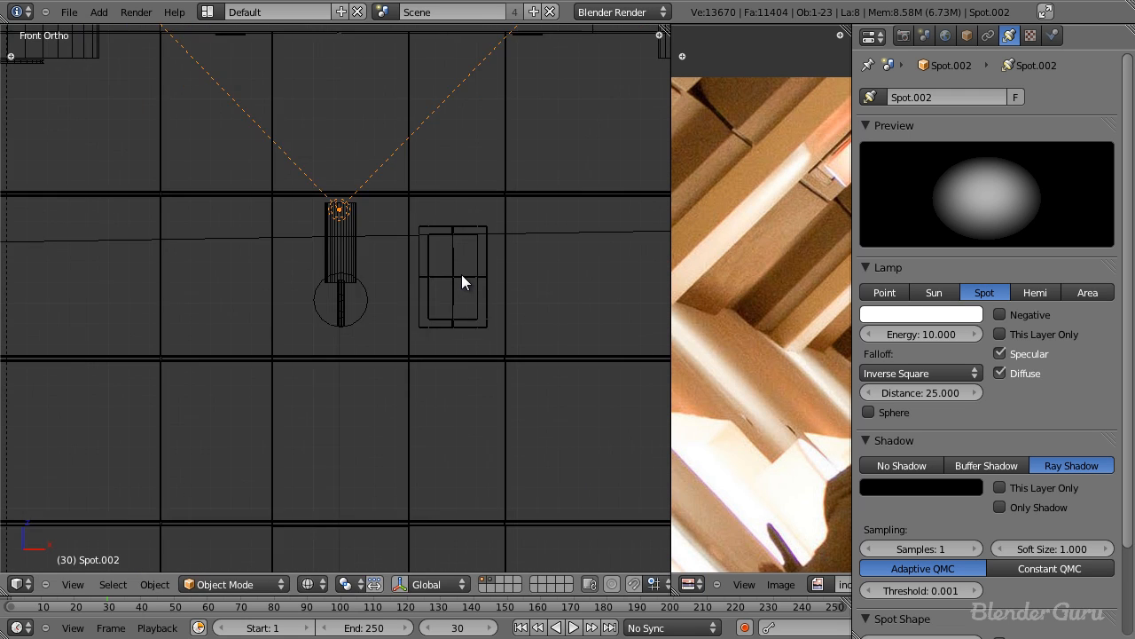
Duplicate the spot lamp along the X axis onto the fourth wall light.
{"action": "key", "text": "shift+d"}
{"action": "key", "text": "x"}
{"action": "scroll", "coordinate": [466, 276], "scroll_direction": "down", "scroll_amount": 4}
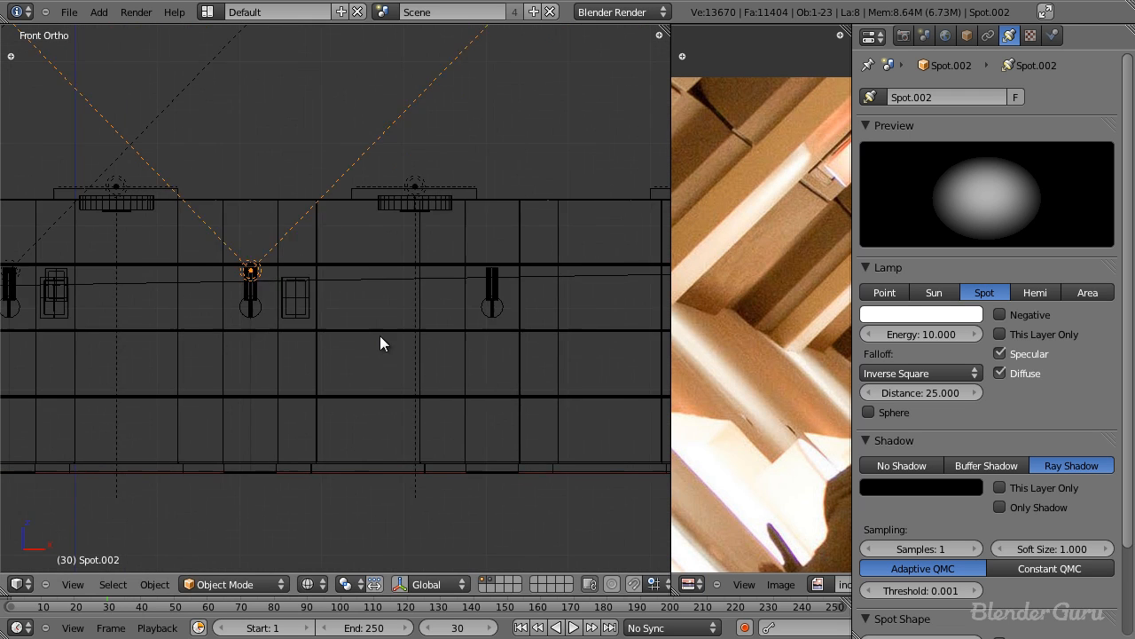
{"action": "left_click", "coordinate": [583, 327]}
Duplicate the spot lamp twice more along the X axis, onto the fifth and sixth wall lights.
{"action": "middle_click_drag", "start_coordinate": [583, 327], "coordinate": [367, 332], "text": "shift"}
{"action": "key", "text": "shift+d"}
{"action": "key", "text": "x"}
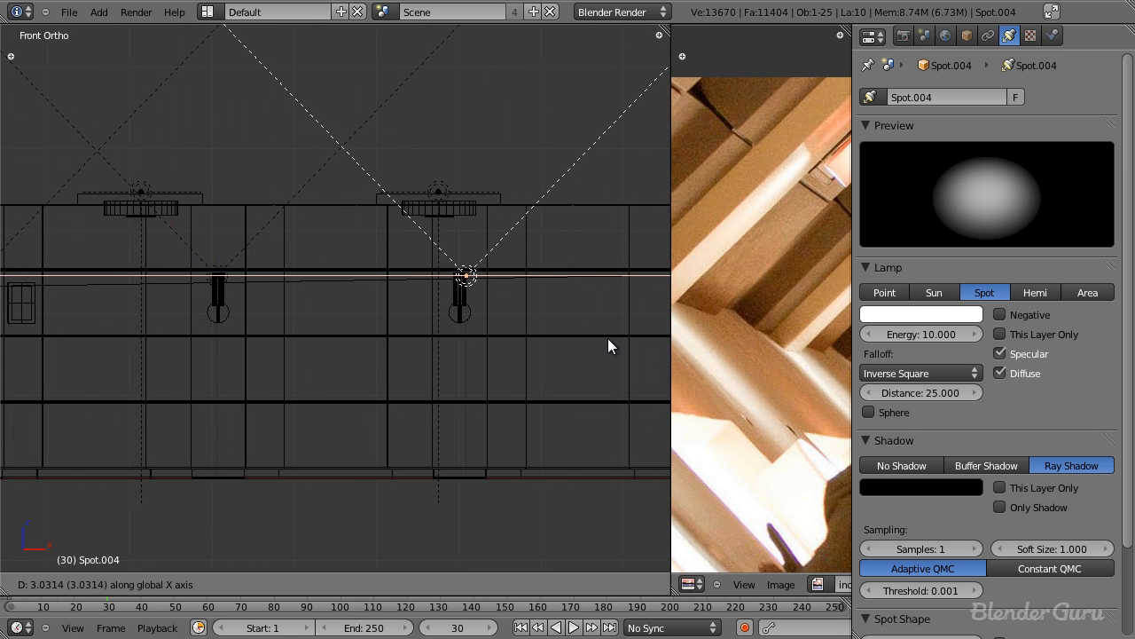
{"action": "left_click", "coordinate": [601, 338]}
{"action": "middle_click_drag", "start_coordinate": [601, 338], "coordinate": [321, 337], "text": "shift"}
{"action": "key", "text": "shift+d"}
{"action": "key", "text": "x"}
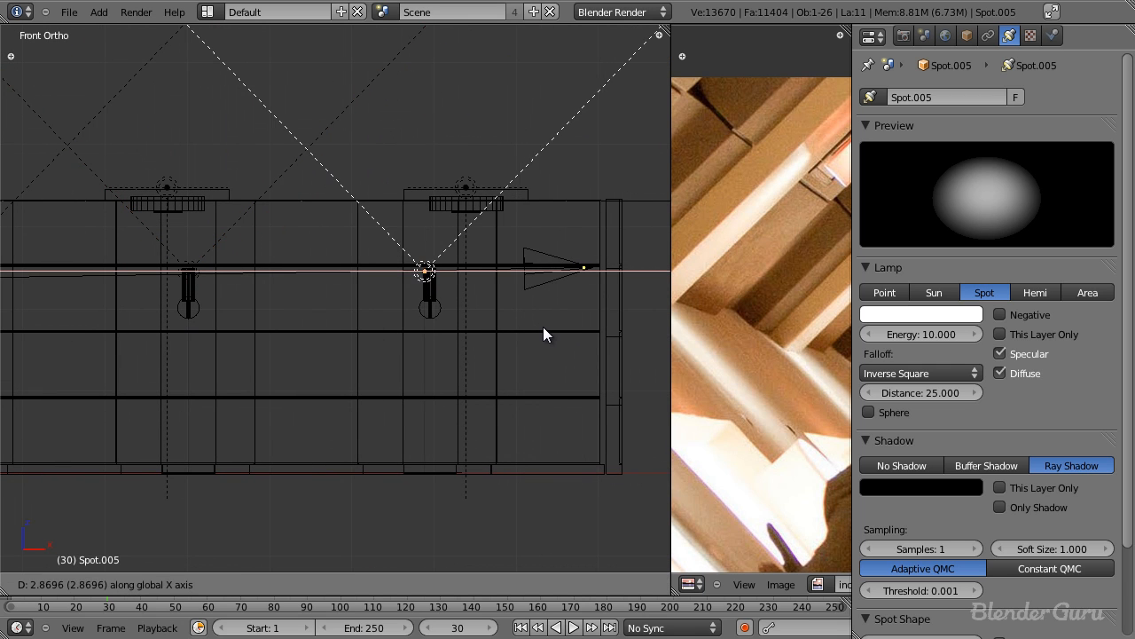
{"action": "left_click", "coordinate": [546, 327]}
Duplicate the row of six spot lamps along the Y axis onto the wall lights of the opposite wall.
{"action": "key", "text": "KP_3"}
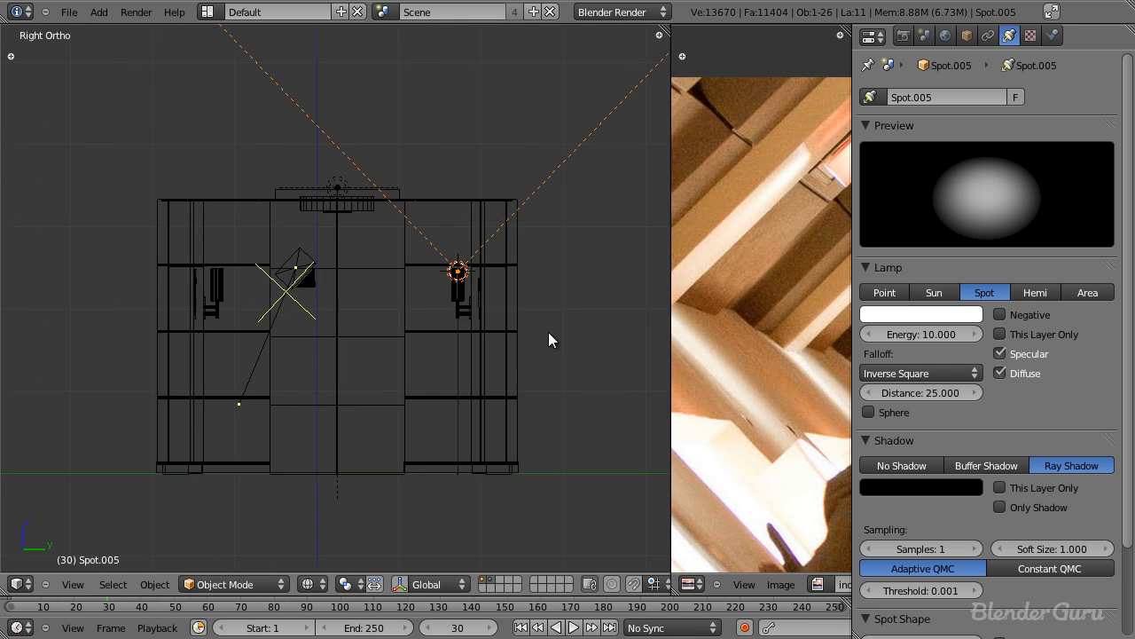
{"action": "scroll", "coordinate": [539, 221], "scroll_direction": "up", "scroll_amount": 8}
{"action": "key", "text": "shift+d"}
{"action": "key", "text": "y"}
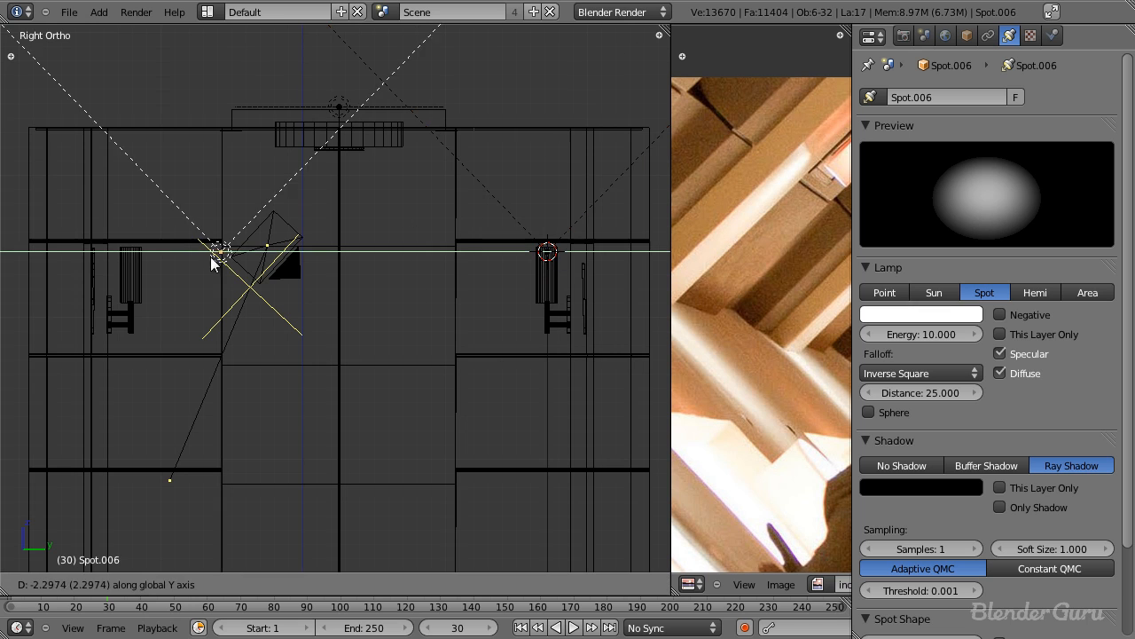
{"action": "left_click", "coordinate": [137, 262]}
{"action": "scroll", "coordinate": [259, 274], "scroll_direction": "down", "scroll_amount": 5}
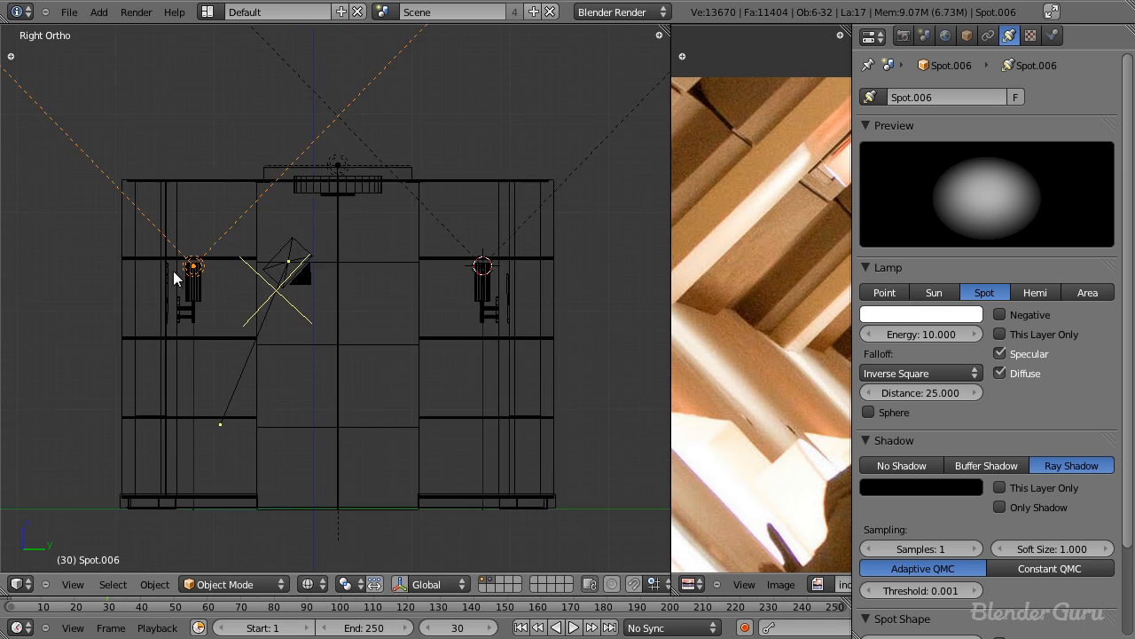
{"action": "scroll", "coordinate": [302, 283], "scroll_direction": "up", "scroll_amount": 3}
{"action": "middle_click_drag", "start_coordinate": [305, 287], "coordinate": [380, 362]}
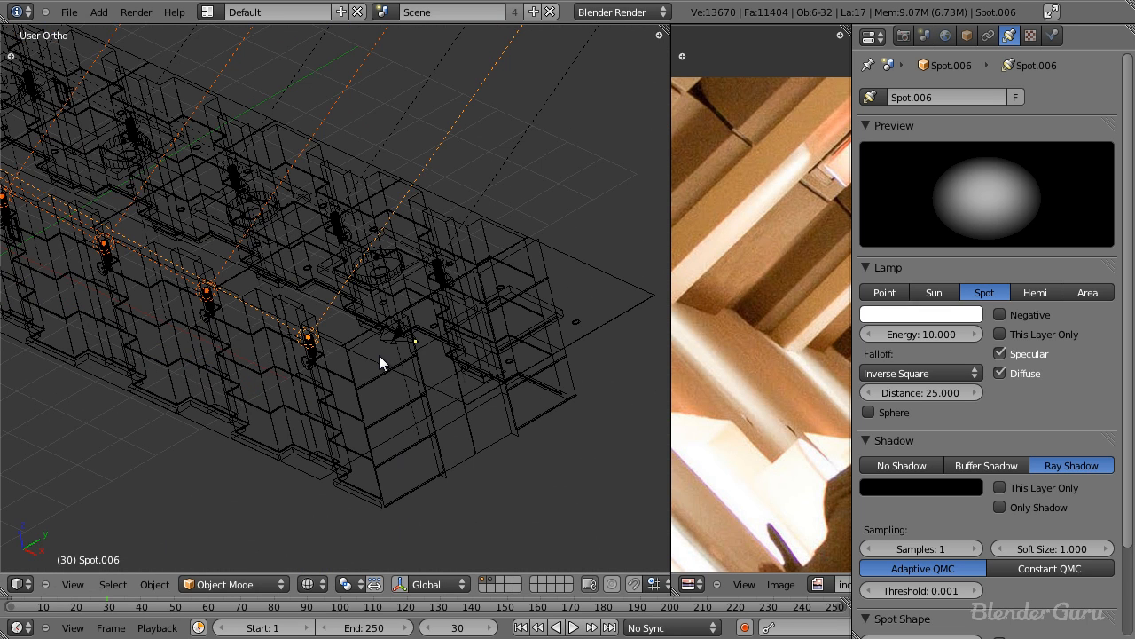
{"action": "middle_click_drag", "start_coordinate": [398, 245], "coordinate": [317, 333]}
Select the spot lamps of both rows and link them to shared lamp data.
{"action": "key", "text": "KP_3"}
{"action": "scroll", "coordinate": [362, 289], "scroll_direction": "down", "scroll_amount": 5}
{"action": "key", "text": "b"}
{"action": "left_click_drag", "start_coordinate": [196, 142], "coordinate": [394, 226]}
{"action": "scroll", "coordinate": [493, 218], "scroll_direction": "up", "scroll_amount": 4}
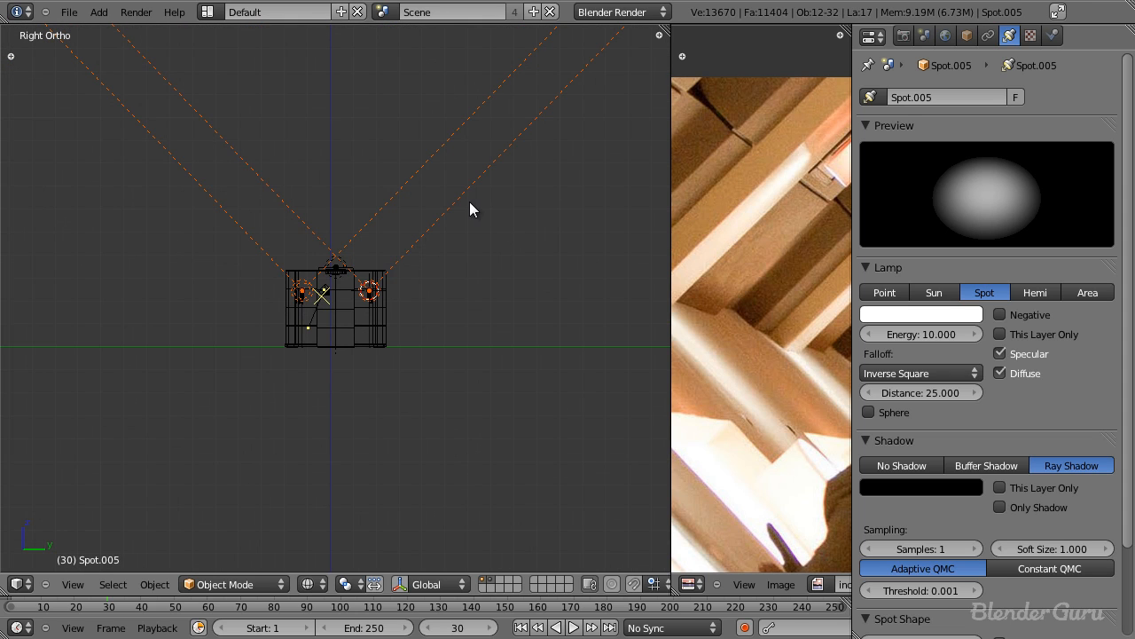
{"action": "key", "text": "ctrl+l"}
{"action": "left_click", "coordinate": [461, 200]}
{"action": "right_click", "coordinate": [461, 202]}
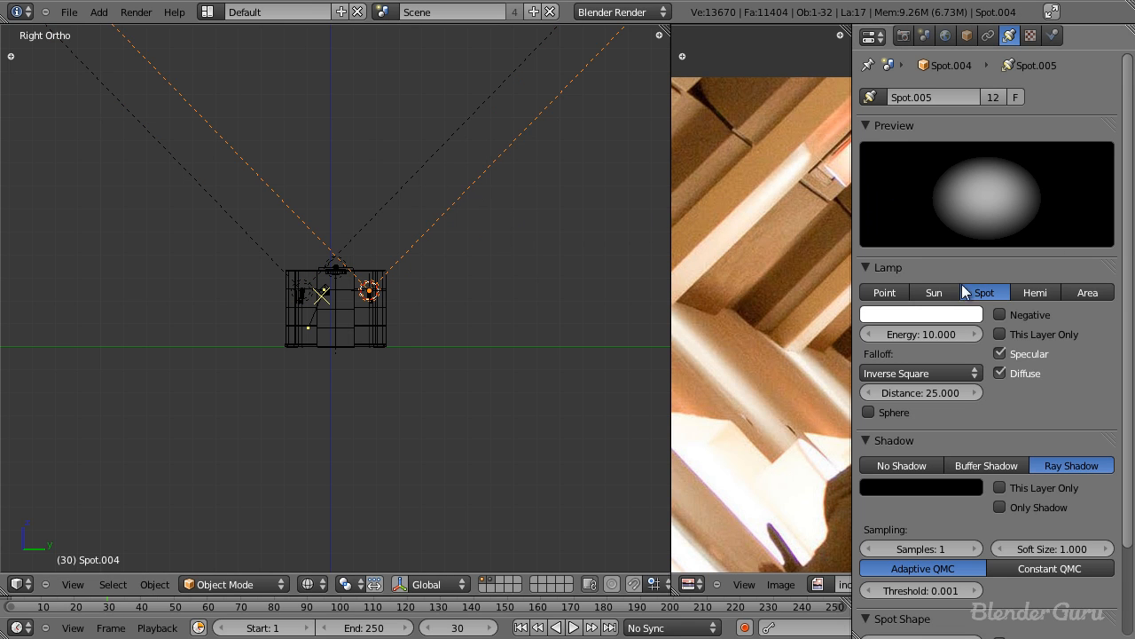
{"action": "scroll", "coordinate": [429, 292], "scroll_direction": "up", "scroll_amount": 8}
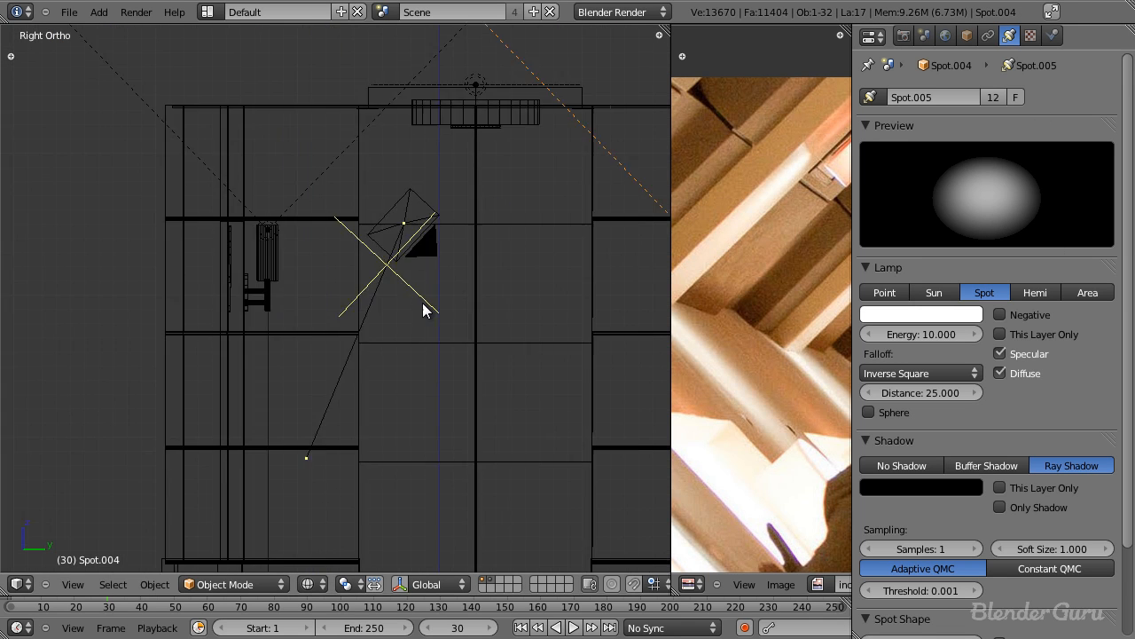
Duplicate all twelve spot lamps about 0.3 units down the Z axis, to the lower ends of the wall lights.
{"action": "scroll", "coordinate": [405, 310], "scroll_direction": "down", "scroll_amount": 4}
{"action": "middle_click_drag", "start_coordinate": [409, 352], "coordinate": [318, 357], "text": "shift"}
{"action": "scroll", "coordinate": [410, 373], "scroll_direction": "down", "scroll_amount": 3}
{"action": "key", "text": "shift+g"}
{"action": "left_click", "coordinate": [441, 164]}
{"action": "key", "text": "a"}
{"action": "key", "text": "b"}
{"action": "left_click_drag", "start_coordinate": [252, 79], "coordinate": [381, 132]}
{"action": "scroll", "coordinate": [437, 209], "scroll_direction": "up", "scroll_amount": 3}
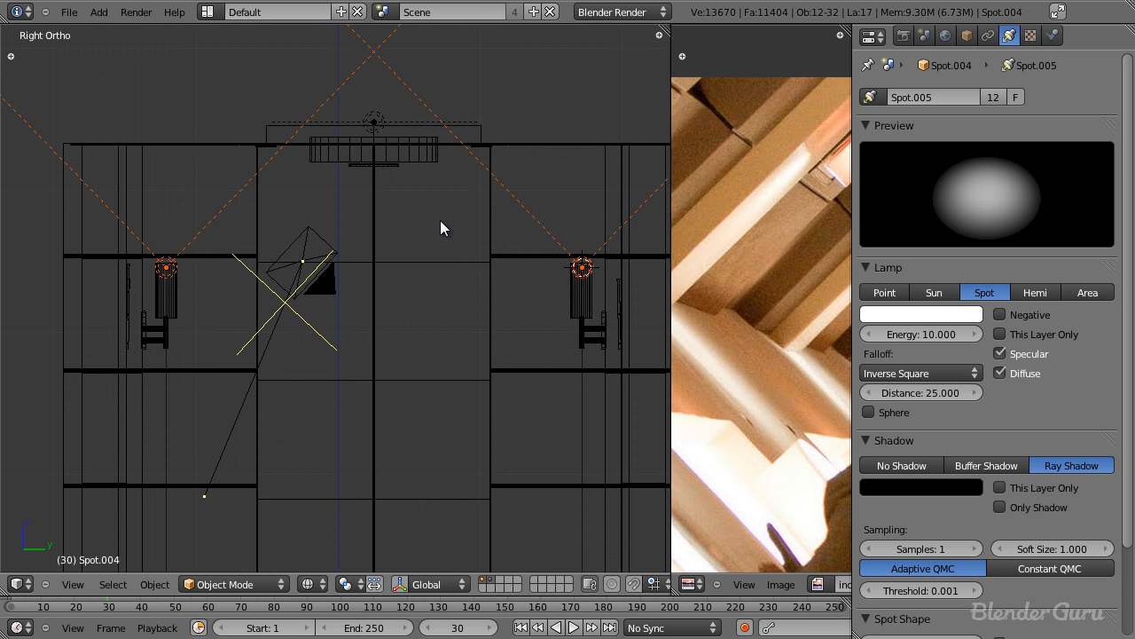
{"action": "key", "text": "shift+d"}
{"action": "key", "text": "z"}
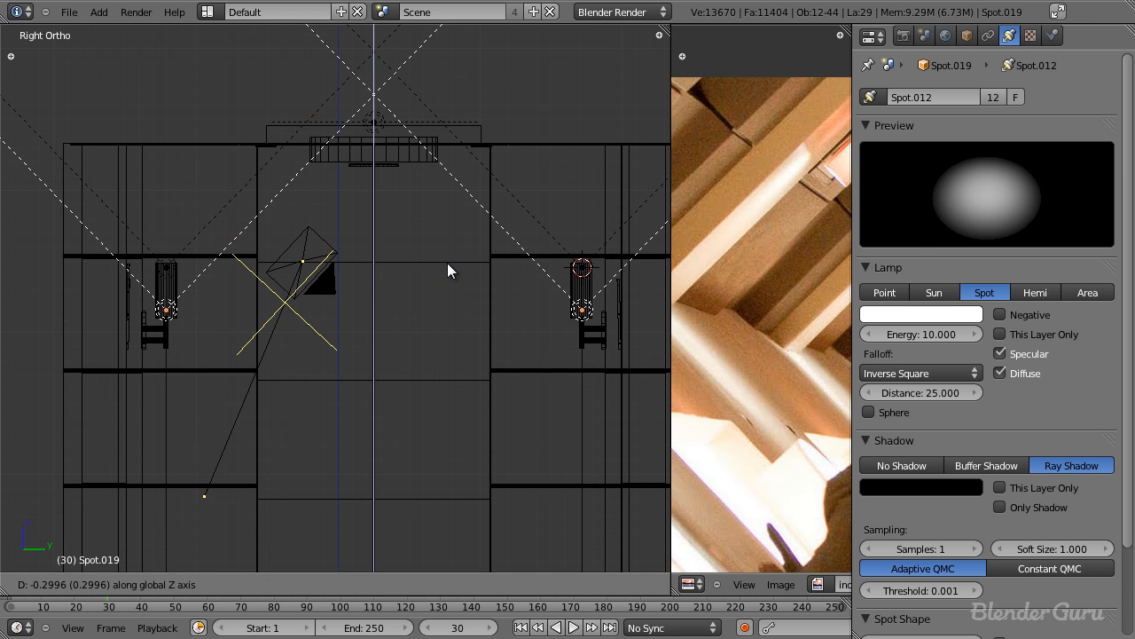
{"action": "left_click", "coordinate": [447, 263]}
Change the twelve lowered lamp copies to the Point type.
{"action": "left_click", "coordinate": [884, 292]}
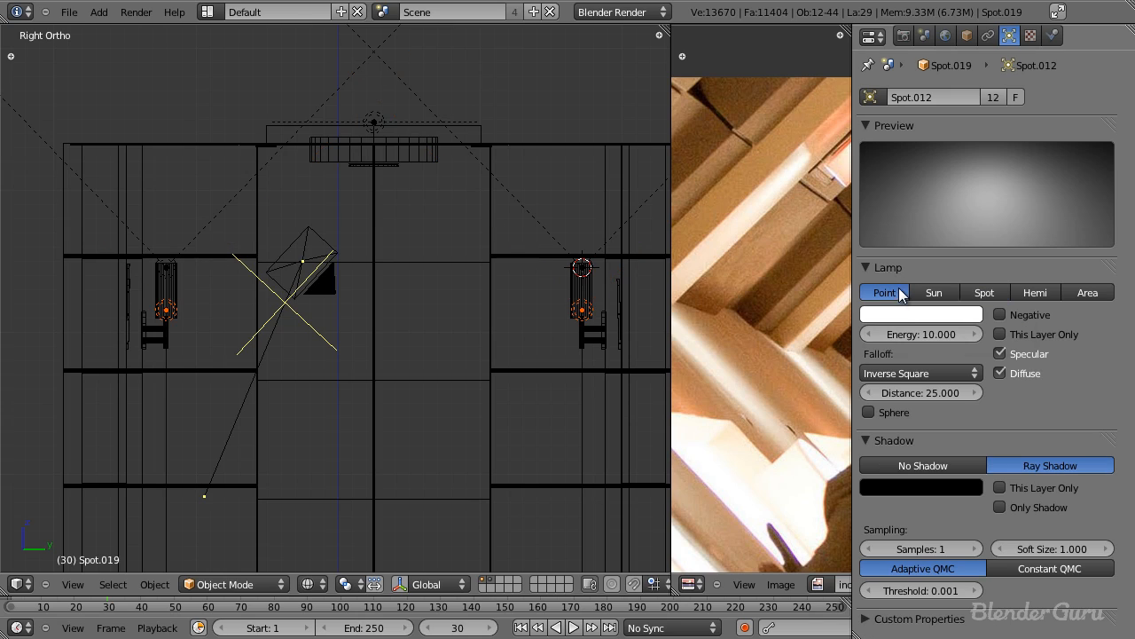
{"action": "middle_click_drag", "start_coordinate": [417, 321], "coordinate": [355, 313]}
{"action": "scroll", "coordinate": [362, 316], "scroll_direction": "up", "scroll_amount": 3}
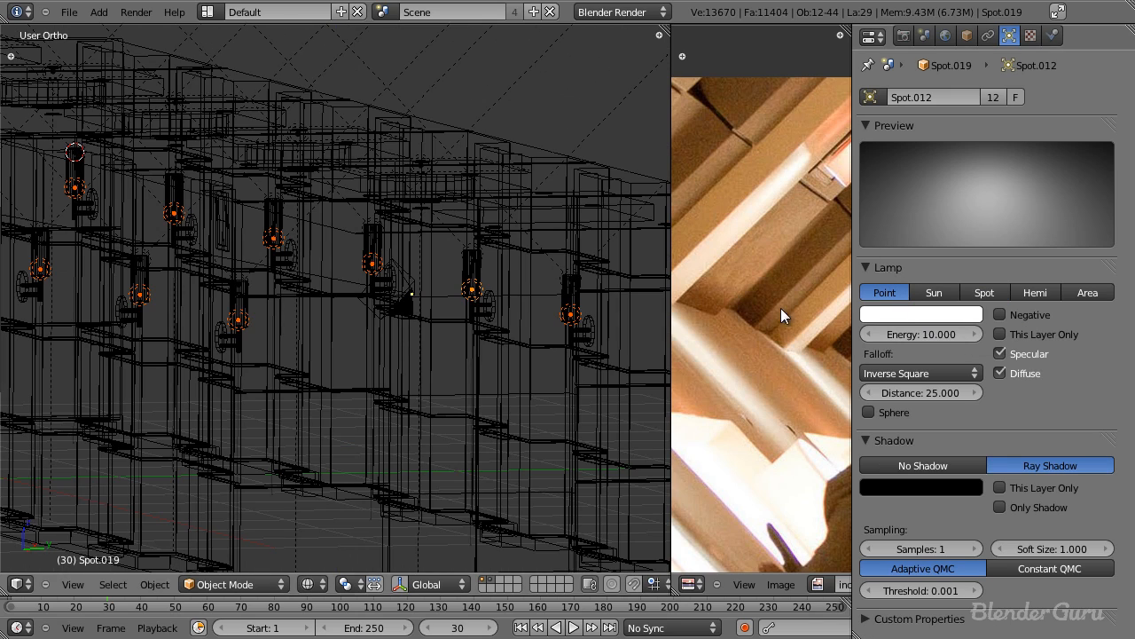
{"action": "scroll", "coordinate": [444, 244], "scroll_direction": "down", "scroll_amount": 4}
{"action": "middle_click_drag", "start_coordinate": [350, 238], "coordinate": [257, 276]}
{"action": "key", "text": "KP_3"}
{"action": "scroll", "coordinate": [359, 300], "scroll_direction": "up", "scroll_amount": 3}
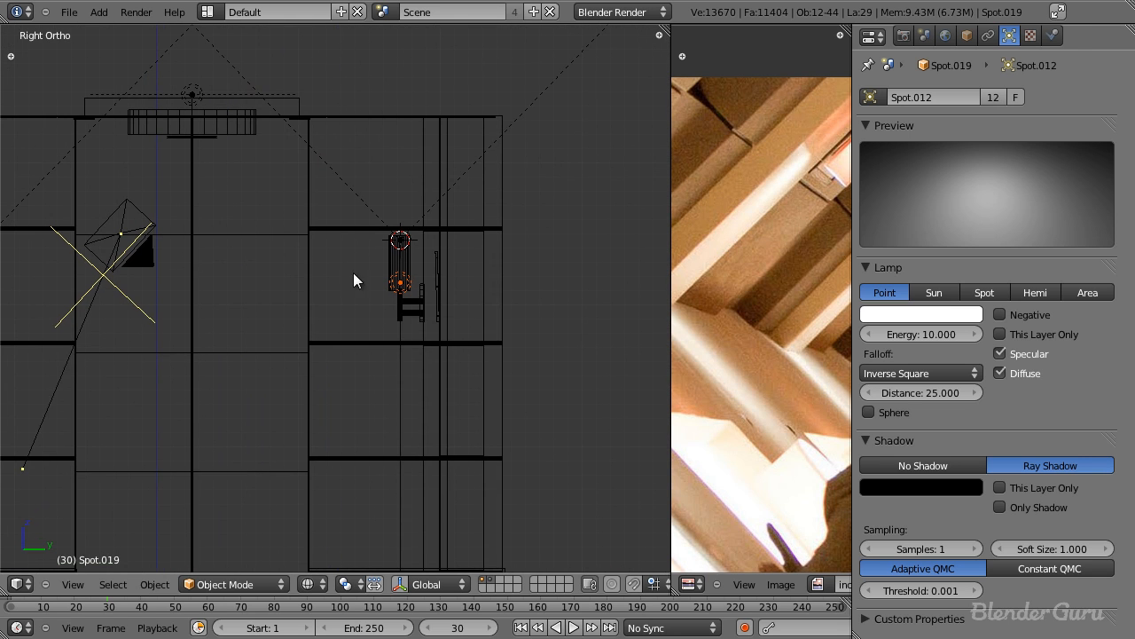
Select a single point lamp at the lower end of a wall light.
{"action": "right_click", "coordinate": [538, 101]}
{"action": "scroll", "coordinate": [560, 159], "scroll_direction": "down", "scroll_amount": 4}
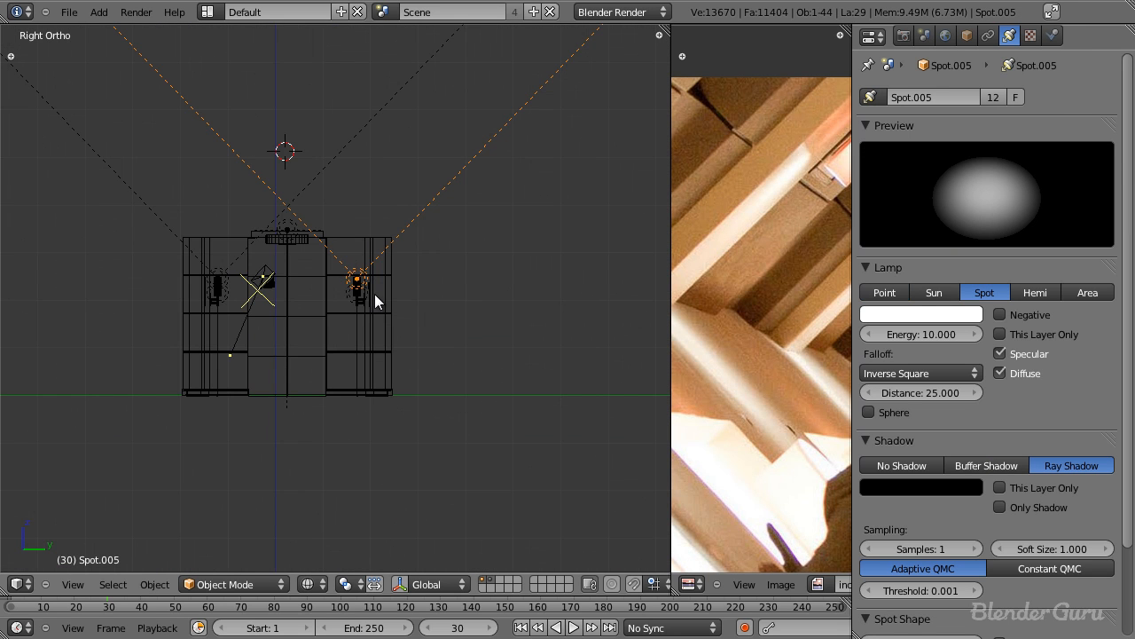
{"action": "scroll", "coordinate": [388, 286], "scroll_direction": "up", "scroll_amount": 8}
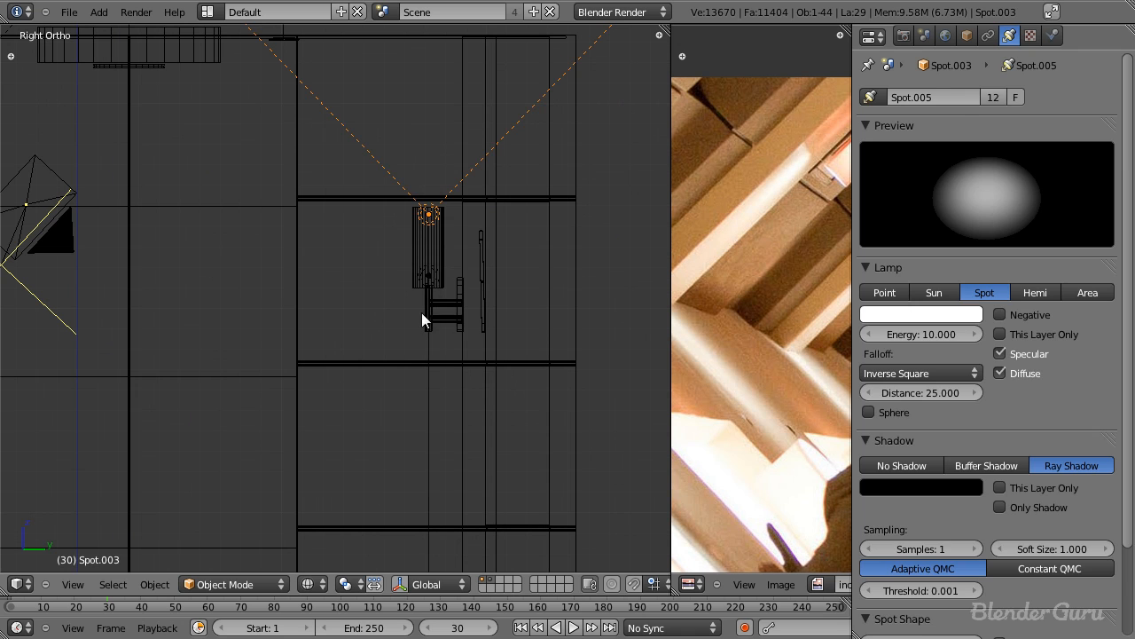
{"action": "right_click", "coordinate": [436, 275]}
{"action": "right_click", "coordinate": [436, 275]}
Examine how the light falls around the wall lights in the inception hallway reference image.
{"action": "middle_click_drag", "start_coordinate": [759, 296], "coordinate": [634, 358]}
{"action": "left_click_drag", "start_coordinate": [672, 345], "coordinate": [438, 343]}
{"action": "scroll", "coordinate": [749, 344], "scroll_direction": "up", "scroll_amount": 5}
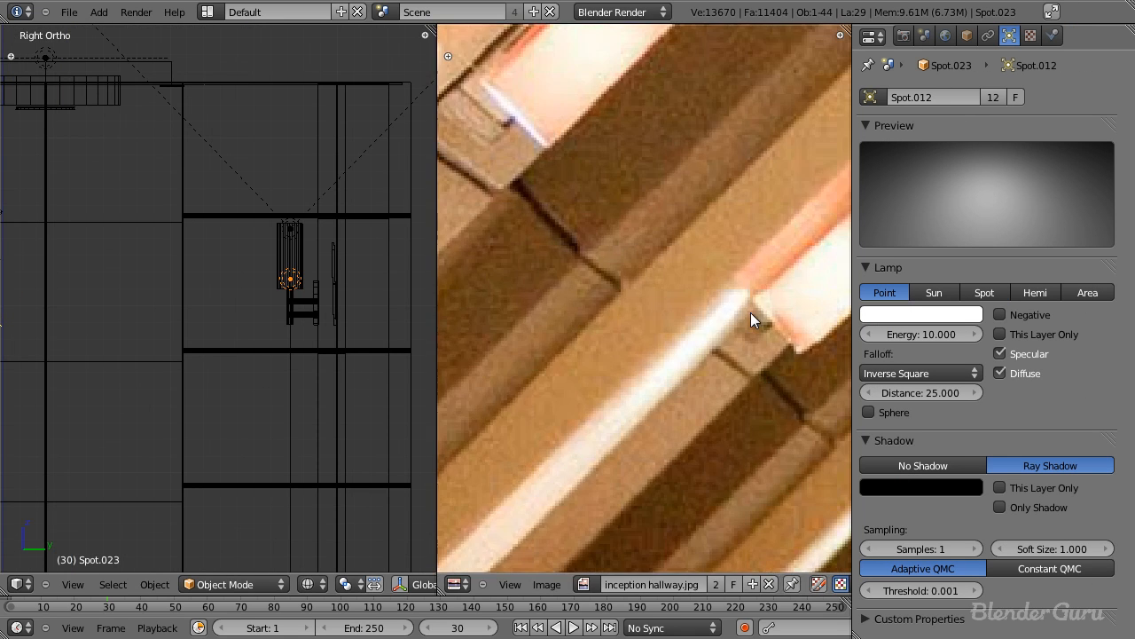
{"action": "middle_click_drag", "start_coordinate": [791, 244], "coordinate": [532, 340]}
{"action": "scroll", "coordinate": [598, 205], "scroll_direction": "up", "scroll_amount": 3}
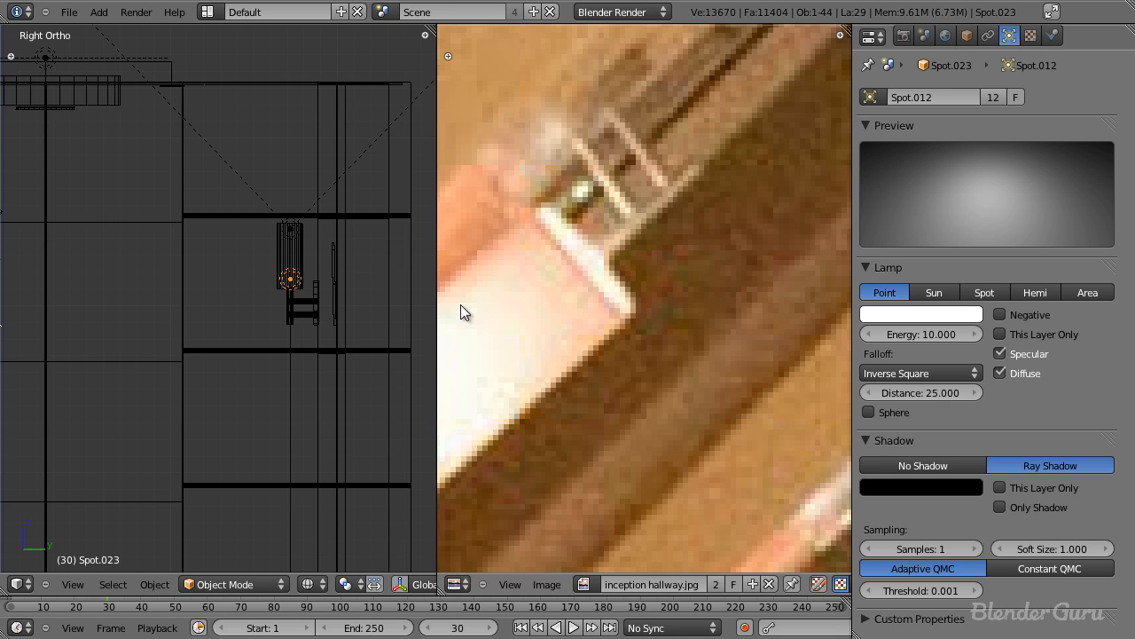
{"action": "scroll", "coordinate": [335, 346], "scroll_direction": "down", "scroll_amount": 1}
{"action": "middle_click_drag", "start_coordinate": [334, 346], "coordinate": [298, 321], "text": "shift"}
{"action": "left_click_drag", "start_coordinate": [438, 347], "coordinate": [661, 348]}
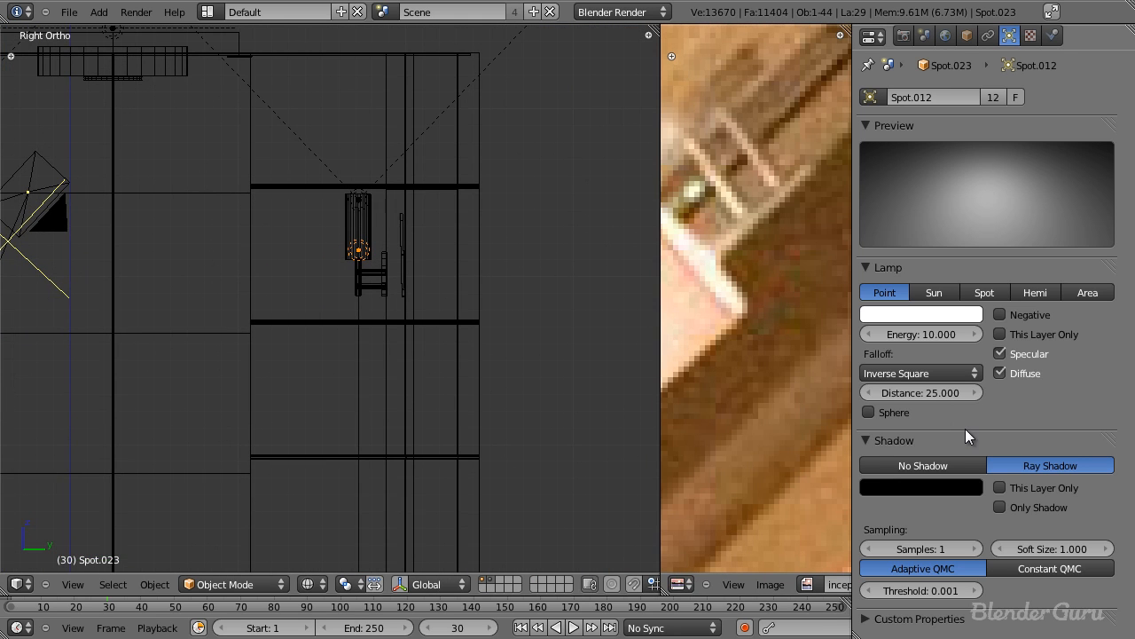
Enable the Sphere limit for the point lamps and reduce their distance to about 2.02.
{"action": "left_click", "coordinate": [896, 411]}
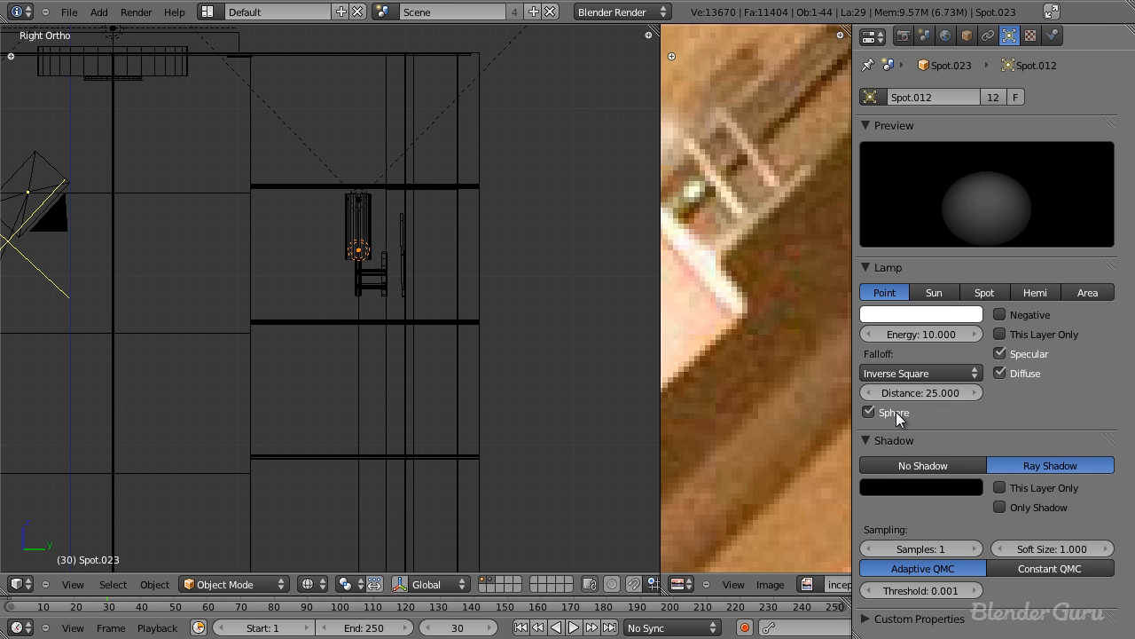
{"action": "left_click_drag", "start_coordinate": [932, 388], "coordinate": [53, 258]}
{"action": "scroll", "coordinate": [309, 383], "scroll_direction": "down", "scroll_amount": 5}
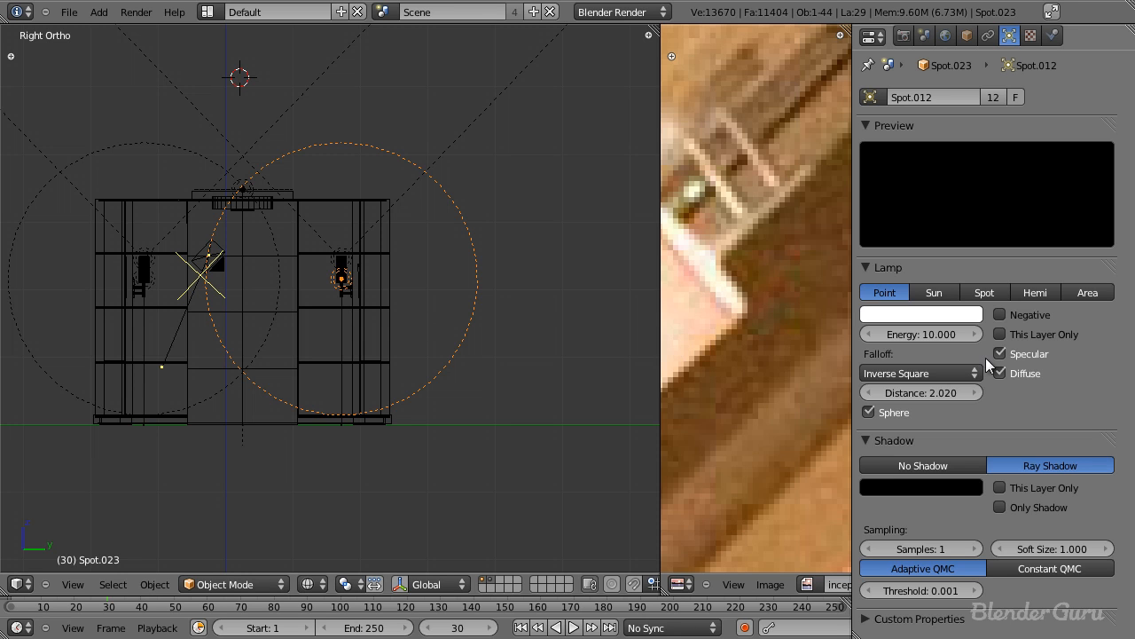
{"action": "key", "text": "Return"}
Set the point lamps' energy to 1 and their distance to 1.
{"action": "left_click", "coordinate": [933, 341]}
{"action": "type", "text": "1"}
{"action": "key", "text": "Return"}
{"action": "scroll", "coordinate": [271, 256], "scroll_direction": "up", "scroll_amount": 5}
{"action": "left_click", "coordinate": [937, 395]}
{"action": "type", "text": "1"}
{"action": "key", "text": "Return"}
Raise the point lamps' energy to 2.
{"action": "left_click", "coordinate": [925, 336]}
{"action": "type", "text": "2"}
{"action": "key", "text": "Return"}
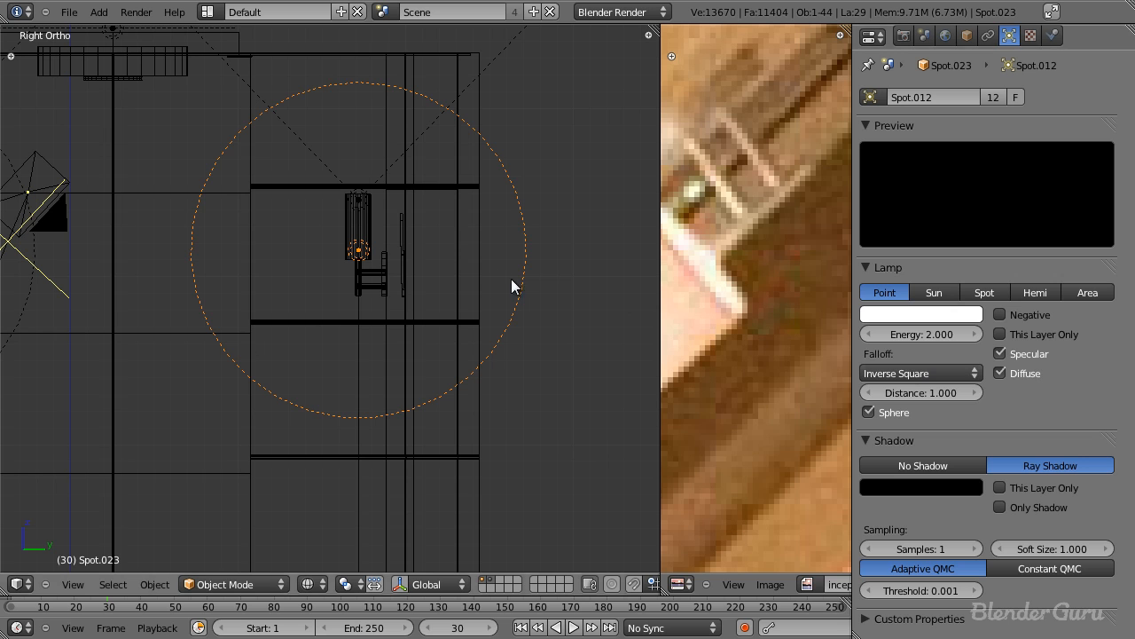
{"action": "scroll", "coordinate": [286, 294], "scroll_direction": "down", "scroll_amount": 9}
{"action": "scroll", "coordinate": [285, 296], "scroll_direction": "up", "scroll_amount": 9}
Tint the point lamps a warm pale yellow with R 1.000, G 0.942 and B 0.698.
{"action": "middle_click_drag", "start_coordinate": [427, 333], "coordinate": [479, 366]}
{"action": "left_click", "coordinate": [924, 313]}
{"action": "left_click", "coordinate": [882, 157]}
{"action": "scroll", "coordinate": [464, 305], "scroll_direction": "down", "scroll_amount": 6}
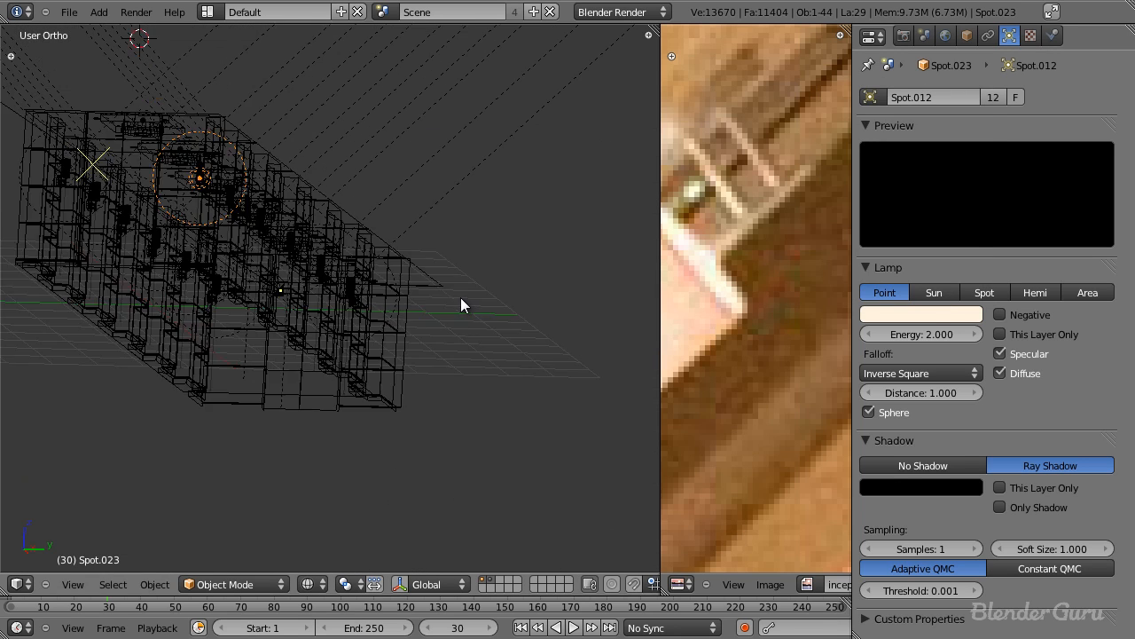
{"action": "left_click", "coordinate": [925, 315]}
{"action": "left_click", "coordinate": [876, 155]}
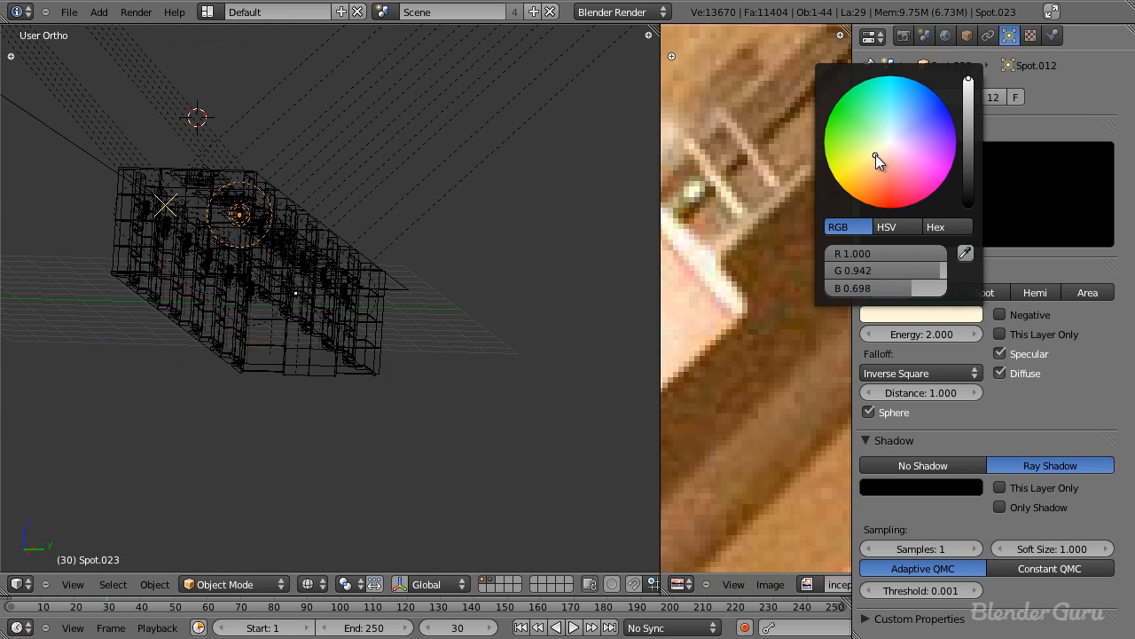
Tint the linked spot lamps a warm off-white, about R 1.000, G 0.935 and B 0.810.
{"action": "right_click", "coordinate": [476, 170]}
{"action": "left_click", "coordinate": [936, 315]}
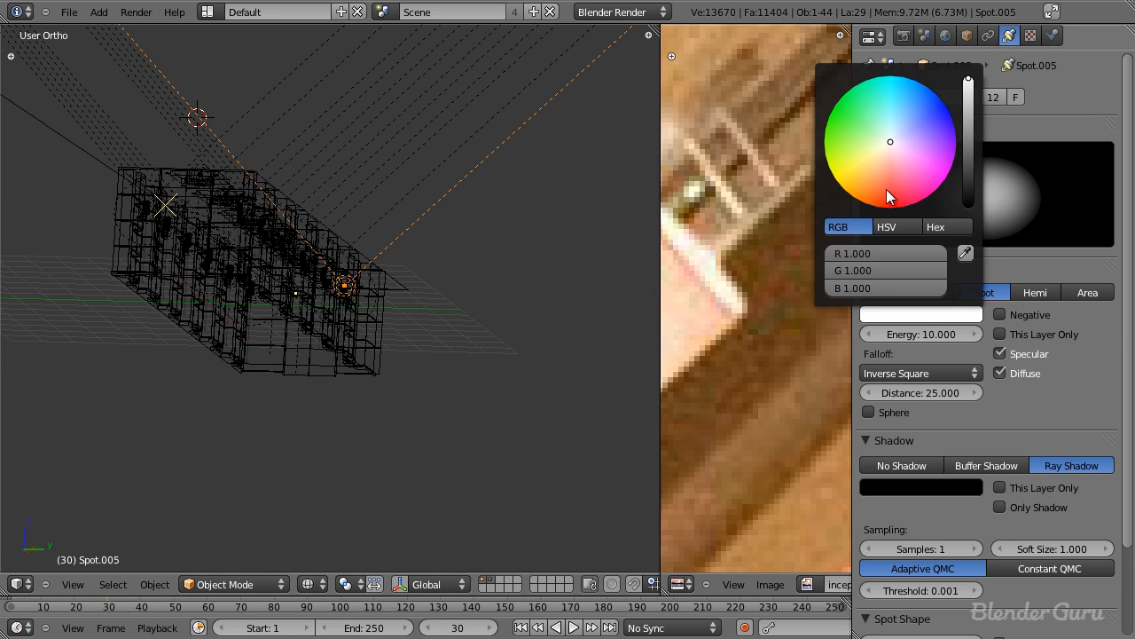
{"action": "left_click", "coordinate": [882, 151]}
{"action": "left_click", "coordinate": [937, 314]}
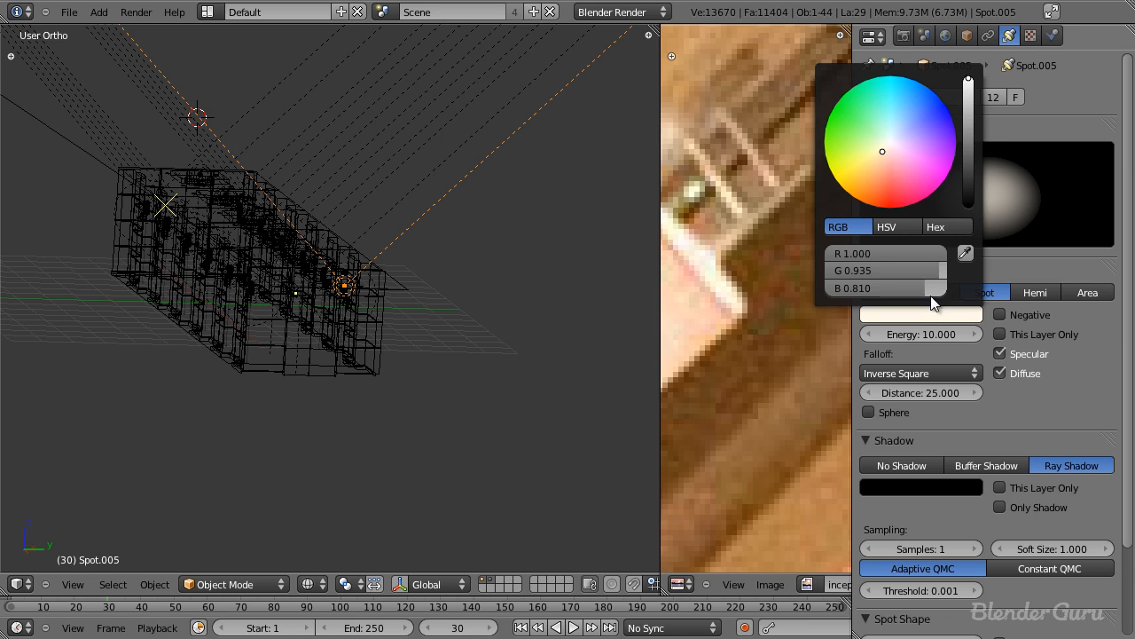
{"action": "left_click", "coordinate": [880, 152]}
Compare the shaded camera view with the reference image, examining the ceiling lights and the glow around them.
{"action": "scroll", "coordinate": [373, 374], "scroll_direction": "down", "scroll_amount": 4}
{"action": "middle_click_drag", "start_coordinate": [373, 373], "coordinate": [275, 420]}
{"action": "scroll", "coordinate": [275, 419], "scroll_direction": "up", "scroll_amount": 4}
{"action": "scroll", "coordinate": [299, 388], "scroll_direction": "up", "scroll_amount": 3}
{"action": "key", "text": "z"}
{"action": "key", "text": "KP_0"}
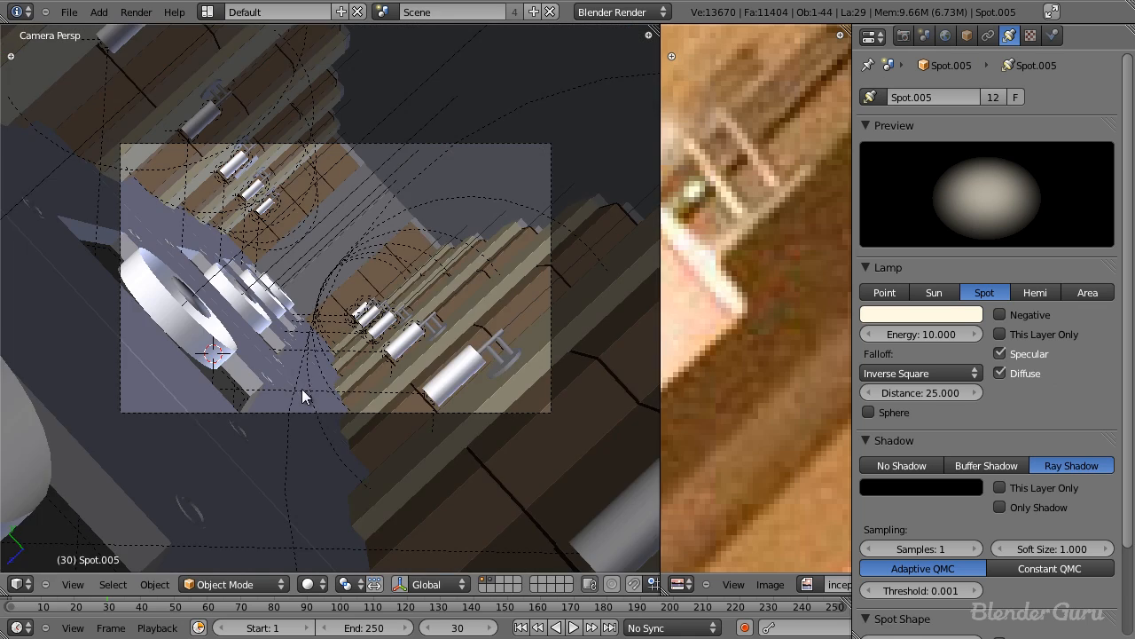
{"action": "scroll", "coordinate": [266, 381], "scroll_direction": "up", "scroll_amount": 3}
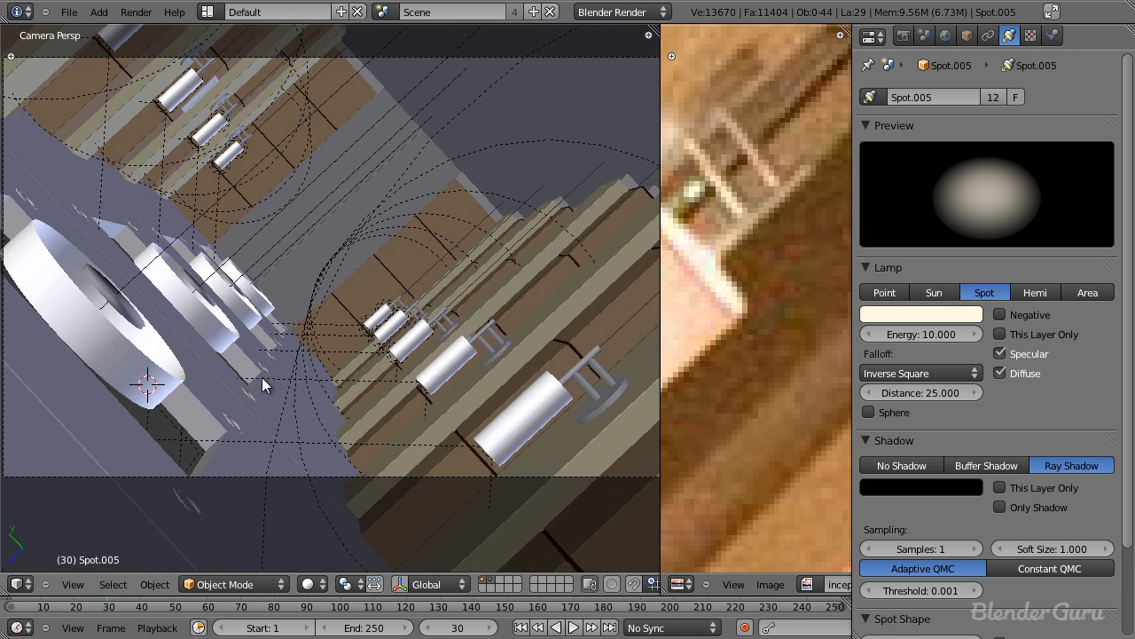
{"action": "middle_click_drag", "start_coordinate": [337, 428], "coordinate": [343, 414], "text": "shift"}
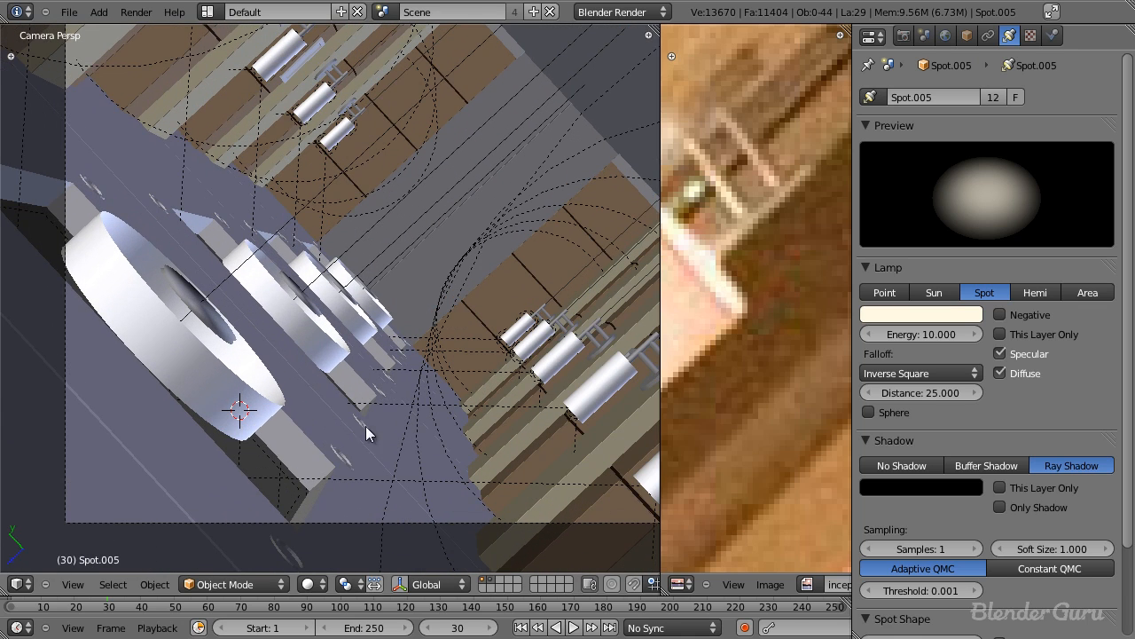
{"action": "left_click_drag", "start_coordinate": [661, 426], "coordinate": [152, 408]}
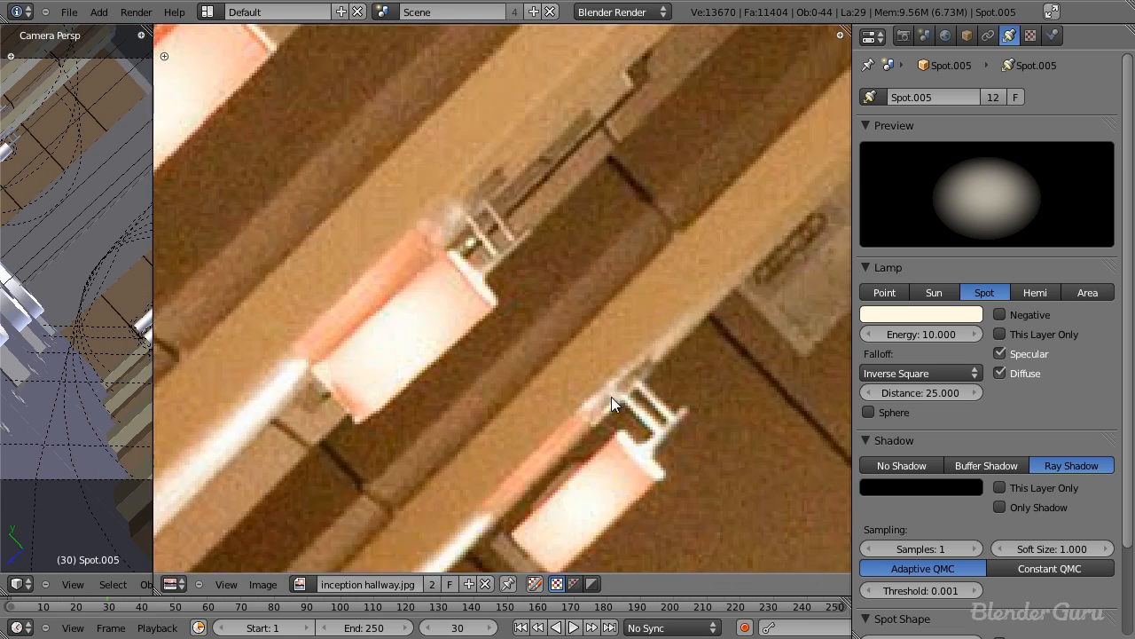
{"action": "scroll", "coordinate": [612, 390], "scroll_direction": "down", "scroll_amount": 3}
{"action": "scroll", "coordinate": [499, 398], "scroll_direction": "up", "scroll_amount": 1}
{"action": "middle_click_drag", "start_coordinate": [500, 391], "coordinate": [643, 330]}
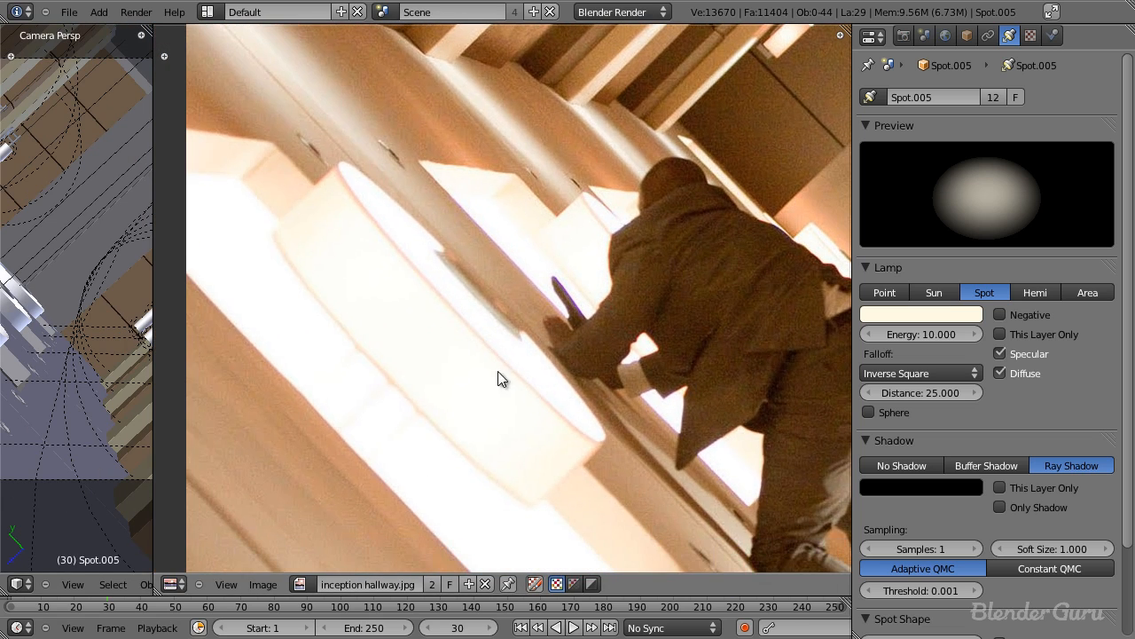
{"action": "scroll", "coordinate": [580, 394], "scroll_direction": "up", "scroll_amount": 2}
{"action": "scroll", "coordinate": [559, 359], "scroll_direction": "up", "scroll_amount": 1}
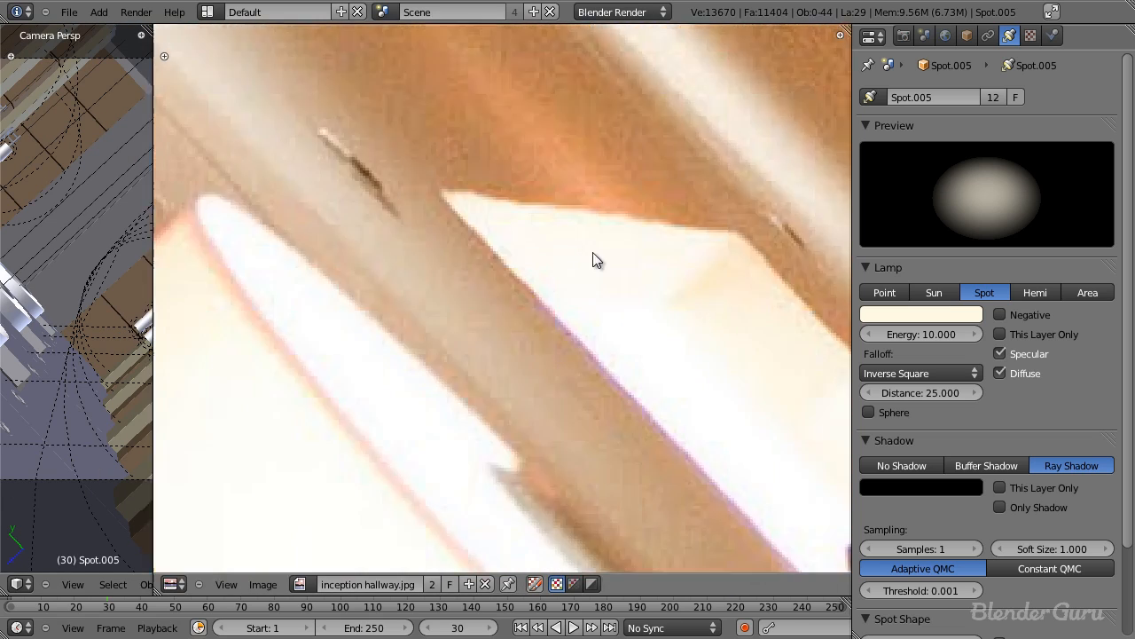
{"action": "scroll", "coordinate": [530, 373], "scroll_direction": "up", "scroll_amount": 1}
{"action": "scroll", "coordinate": [620, 403], "scroll_direction": "up", "scroll_amount": 1}
{"action": "scroll", "coordinate": [619, 410], "scroll_direction": "down", "scroll_amount": 5}
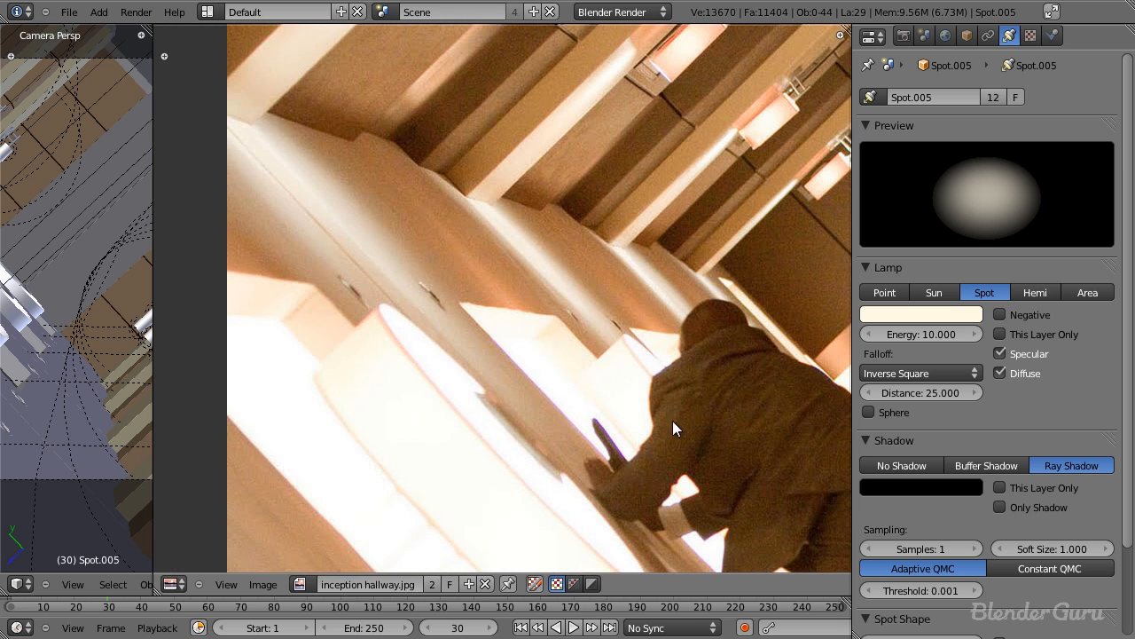
{"action": "scroll", "coordinate": [581, 388], "scroll_direction": "up", "scroll_amount": 5}
{"action": "scroll", "coordinate": [532, 310], "scroll_direction": "up", "scroll_amount": 2}
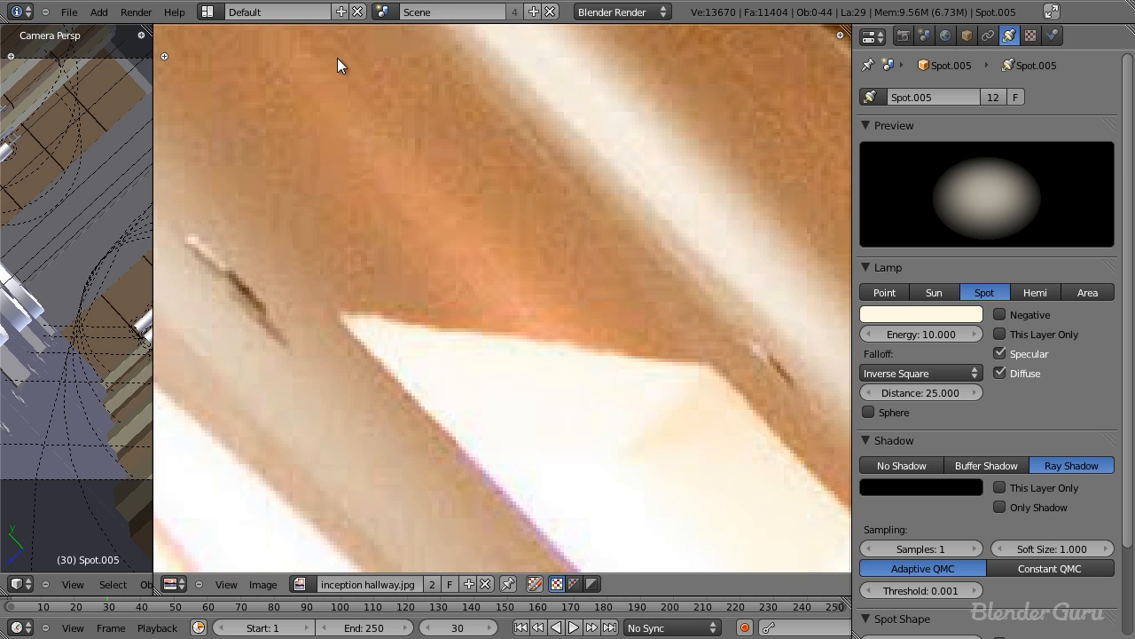
{"action": "scroll", "coordinate": [510, 319], "scroll_direction": "down", "scroll_amount": 8}
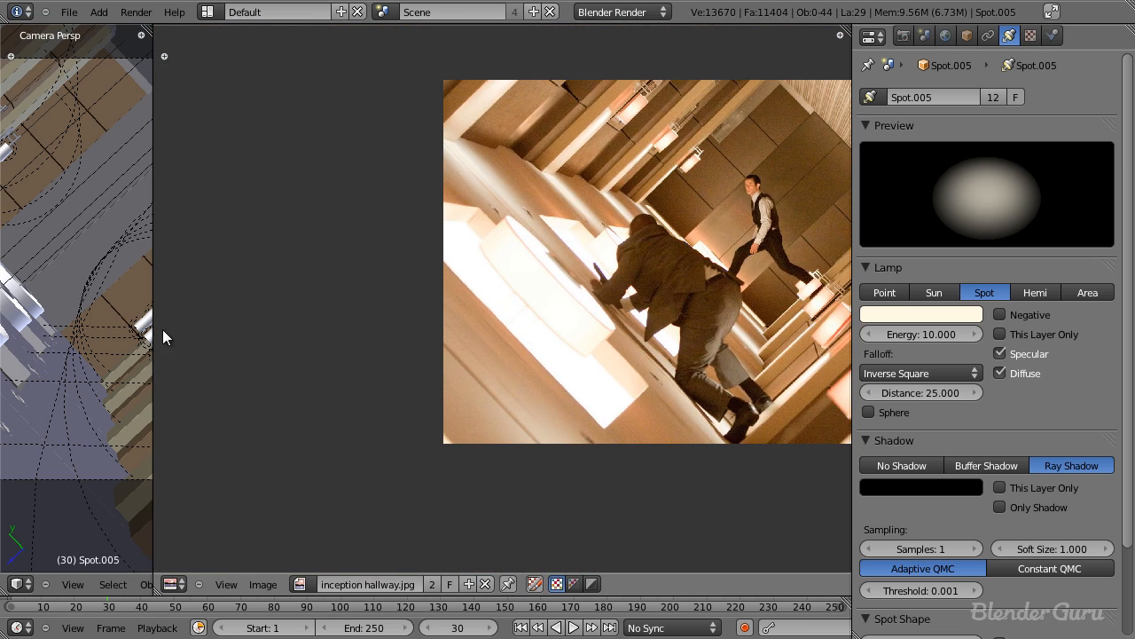
{"action": "left_click_drag", "start_coordinate": [162, 329], "coordinate": [791, 333]}
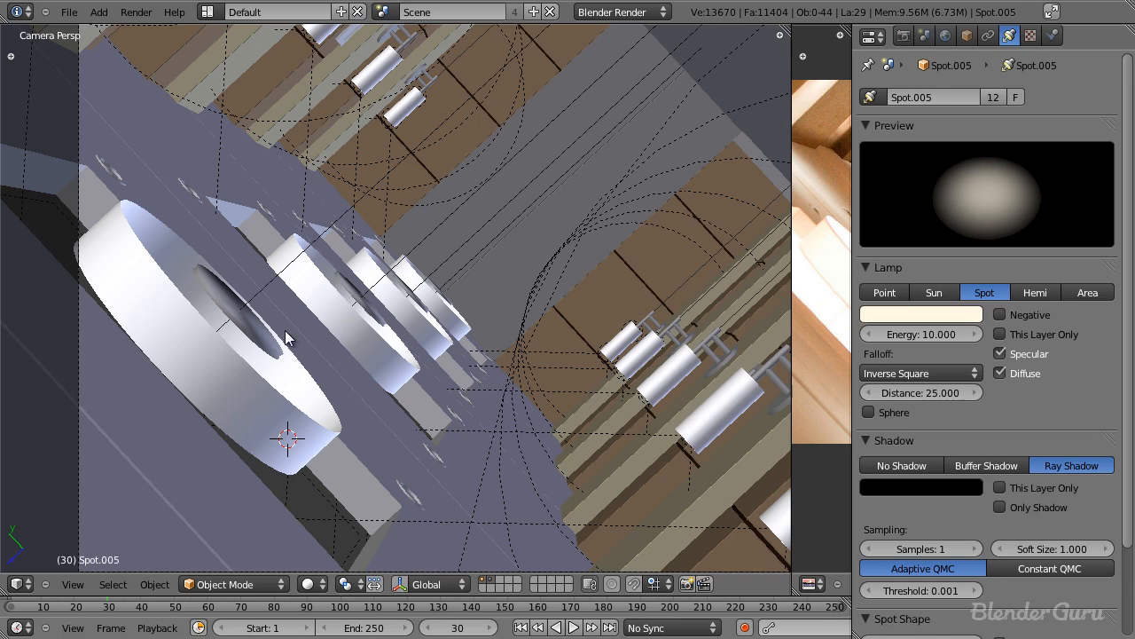
Add a point lamp at the centre of the nearest round ceiling light.
{"action": "right_click", "coordinate": [233, 339]}
{"action": "middle_click_drag", "start_coordinate": [232, 339], "coordinate": [495, 330]}
{"action": "key", "text": "KP_7"}
{"action": "scroll", "coordinate": [363, 405], "scroll_direction": "down", "scroll_amount": 5}
{"action": "scroll", "coordinate": [485, 380], "scroll_direction": "up", "scroll_amount": 8}
{"action": "scroll", "coordinate": [322, 254], "scroll_direction": "up", "scroll_amount": 3}
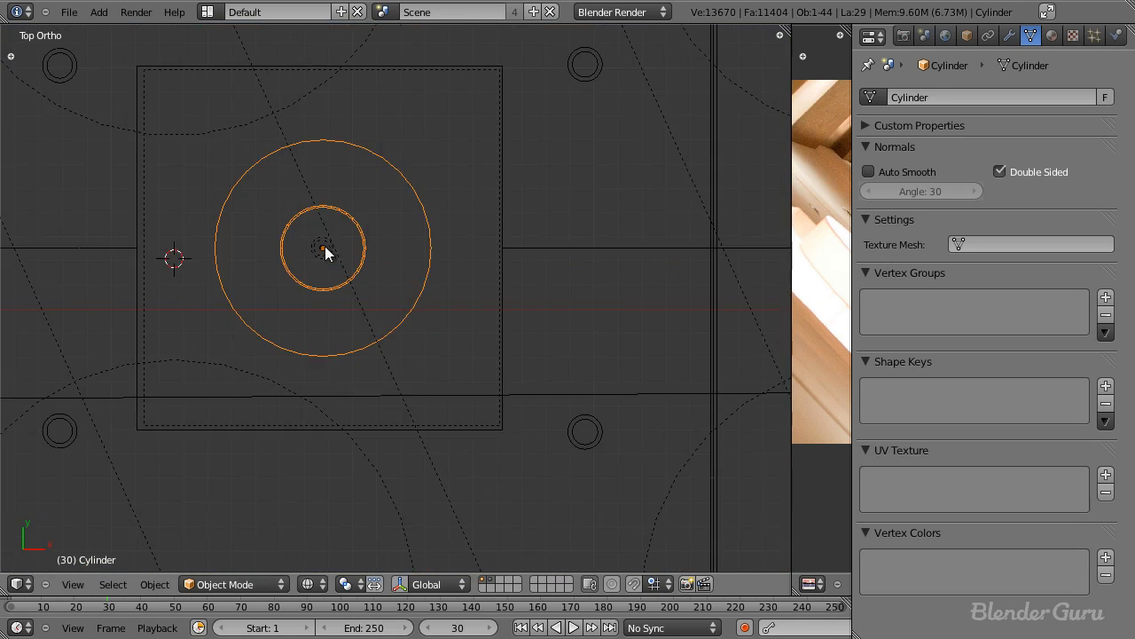
{"action": "key", "text": "shift+a"}
{"action": "mouse_move", "coordinate": [323, 247]}
{"action": "left_click", "coordinate": [365, 248]}
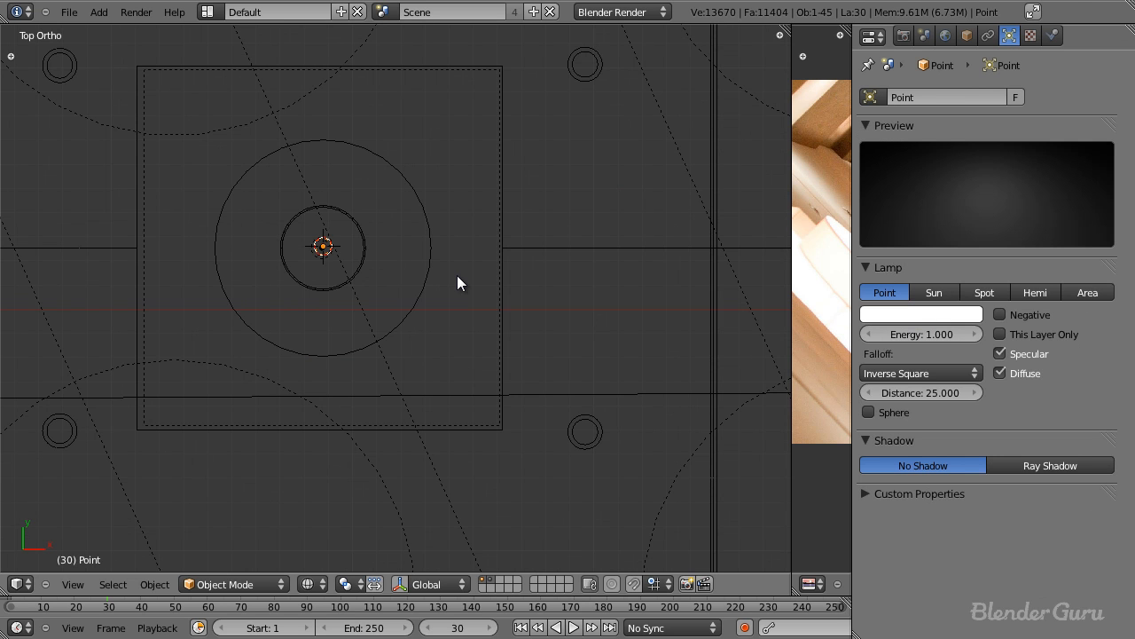
Move the new point lamp along the Z axis so it sits just beneath the ceiling light.
{"action": "key", "text": "KP_1"}
{"action": "scroll", "coordinate": [423, 298], "scroll_direction": "down", "scroll_amount": 5}
{"action": "scroll", "coordinate": [419, 337], "scroll_direction": "up", "scroll_amount": 4}
{"action": "key", "text": "g"}
{"action": "key", "text": "z"}
{"action": "left_click", "coordinate": [430, 430]}
{"action": "scroll", "coordinate": [428, 428], "scroll_direction": "up", "scroll_amount": 3}
{"action": "middle_click_drag", "start_coordinate": [420, 315], "coordinate": [451, 379], "text": "shift"}
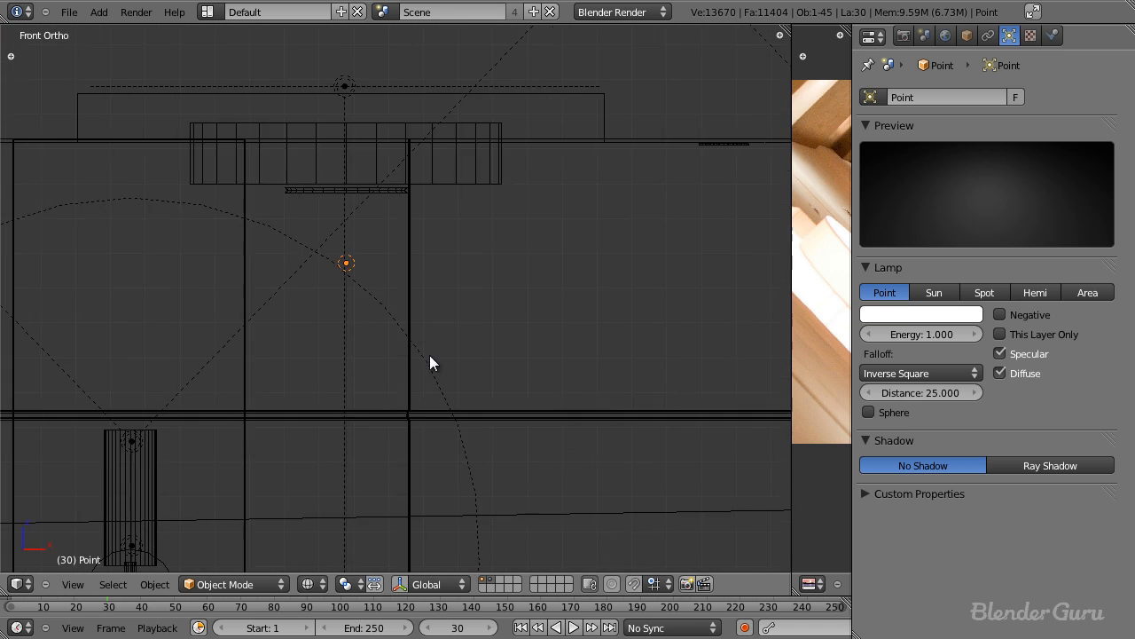
{"action": "scroll", "coordinate": [421, 338], "scroll_direction": "up", "scroll_amount": 2}
{"action": "right_click", "coordinate": [283, 316]}
{"action": "right_click", "coordinate": [405, 397]}
{"action": "scroll", "coordinate": [424, 368], "scroll_direction": "down", "scroll_amount": 4}
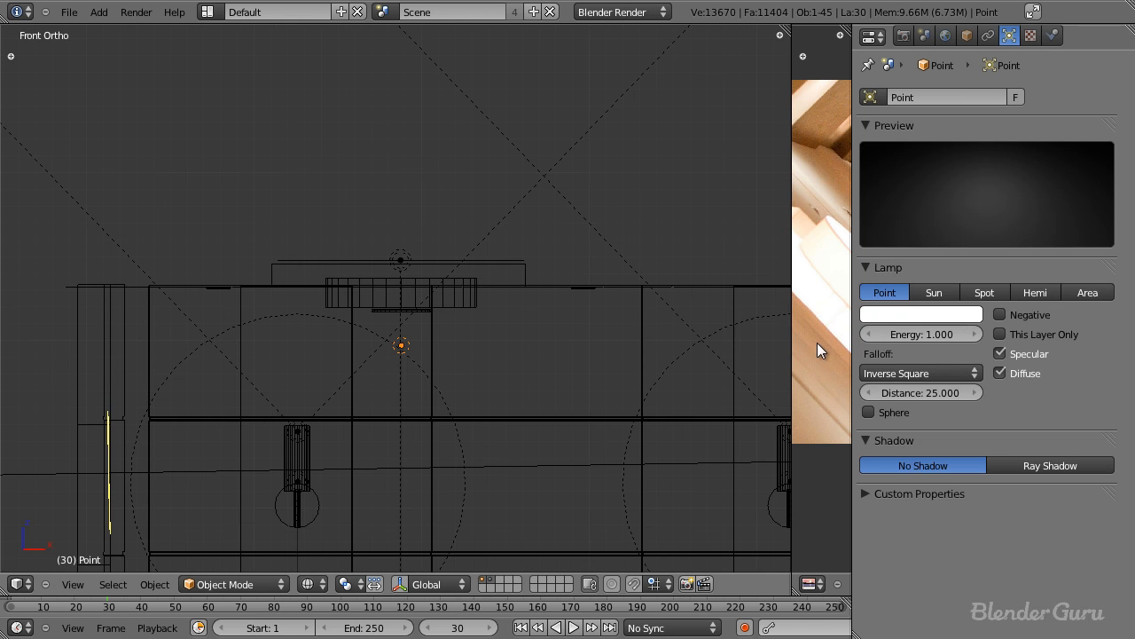
Enable the Sphere limit for the ceiling point lamp and reduce its distance to 1.750.
{"action": "left_click", "coordinate": [919, 407]}
{"action": "left_click_drag", "start_coordinate": [942, 389], "coordinate": [810, 248]}
{"action": "left_click_drag", "start_coordinate": [2, 235], "coordinate": [1131, 230]}
{"action": "scroll", "coordinate": [458, 314], "scroll_direction": "down", "scroll_amount": 5}
{"action": "scroll", "coordinate": [444, 318], "scroll_direction": "up", "scroll_amount": 4}
{"action": "middle_click_drag", "start_coordinate": [430, 313], "coordinate": [378, 467]}
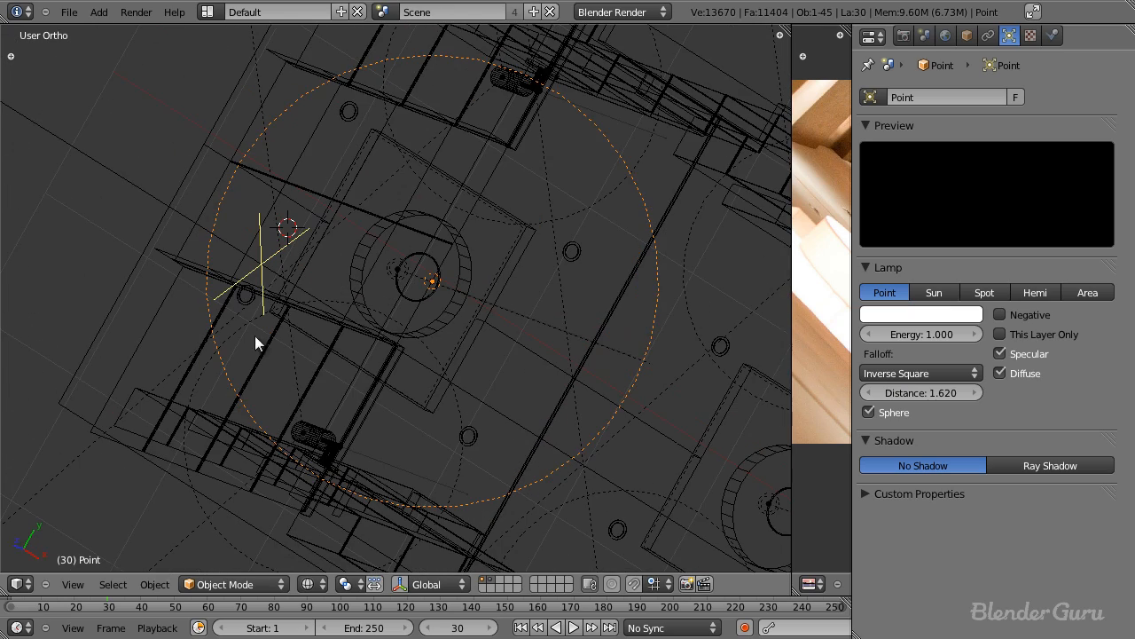
{"action": "left_click_drag", "start_coordinate": [930, 398], "coordinate": [945, 397]}
{"action": "middle_click_drag", "start_coordinate": [515, 384], "coordinate": [499, 217]}
Duplicate the point lamp twice along the X axis, placing the copies beneath the next two ceiling lights.
{"action": "key", "text": "KP_1"}
{"action": "key", "text": "shift+d"}
{"action": "key", "text": "x"}
{"action": "left_click", "coordinate": [716, 275]}
{"action": "middle_click_drag", "start_coordinate": [709, 276], "coordinate": [194, 297], "text": "shift"}
{"action": "key", "text": "shift+d"}
{"action": "key", "text": "x"}
{"action": "left_click", "coordinate": [571, 297]}
Duplicate the point lamp two more times along the X axis for the last two ceiling lights.
{"action": "scroll", "coordinate": [571, 298], "scroll_direction": "down", "scroll_amount": 3}
{"action": "key", "text": "shift+d"}
{"action": "key", "text": "x"}
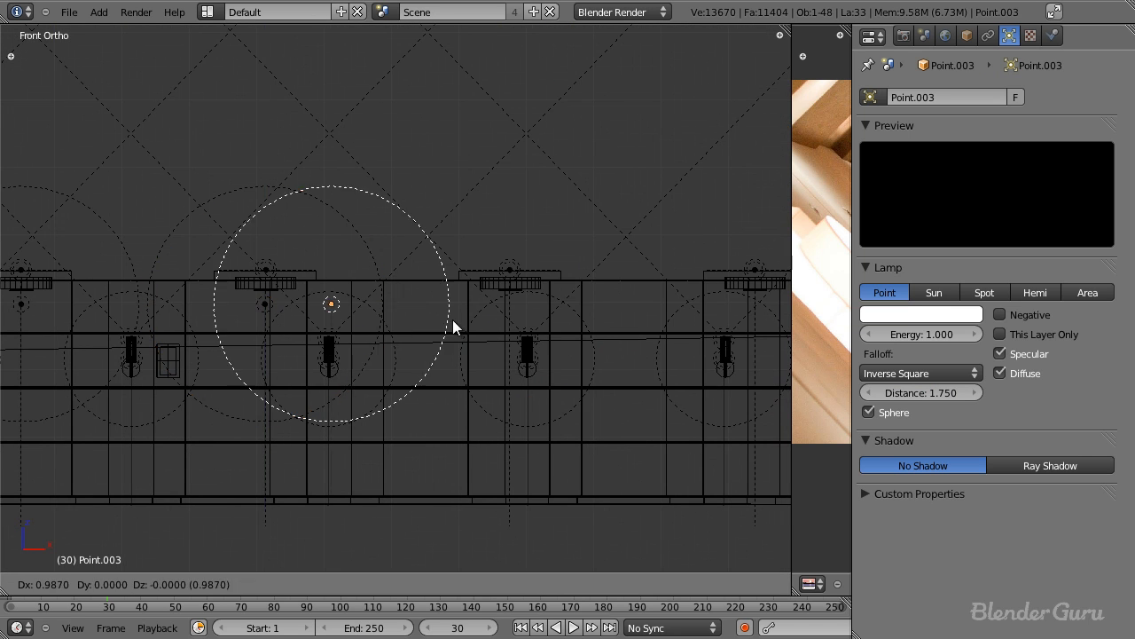
{"action": "left_click", "coordinate": [600, 321]}
{"action": "middle_click_drag", "start_coordinate": [599, 320], "coordinate": [311, 317], "text": "shift"}
{"action": "key", "text": "shift+d"}
{"action": "key", "text": "x"}
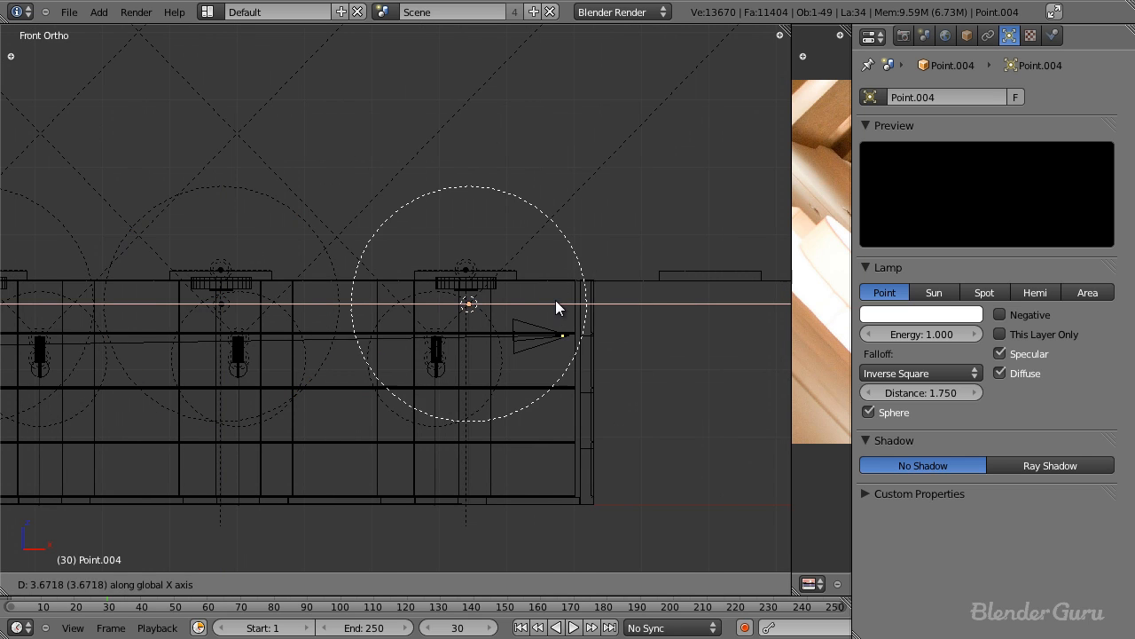
{"action": "left_click", "coordinate": [550, 299]}
Link the object data of all five ceiling point lamps and save the file.
{"action": "scroll", "coordinate": [445, 323], "scroll_direction": "down", "scroll_amount": 3}
{"action": "key", "text": "KP_3"}
{"action": "scroll", "coordinate": [413, 317], "scroll_direction": "up", "scroll_amount": 3}
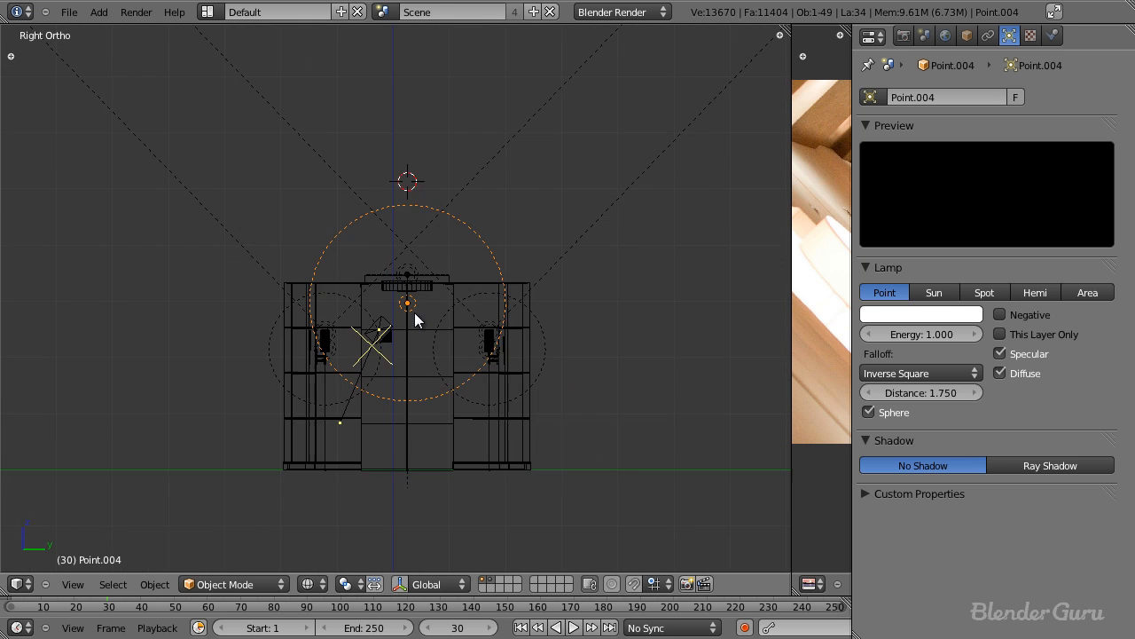
{"action": "key", "text": "b"}
{"action": "left_click_drag", "start_coordinate": [413, 177], "coordinate": [423, 198]}
{"action": "key", "text": "ctrl+l"}
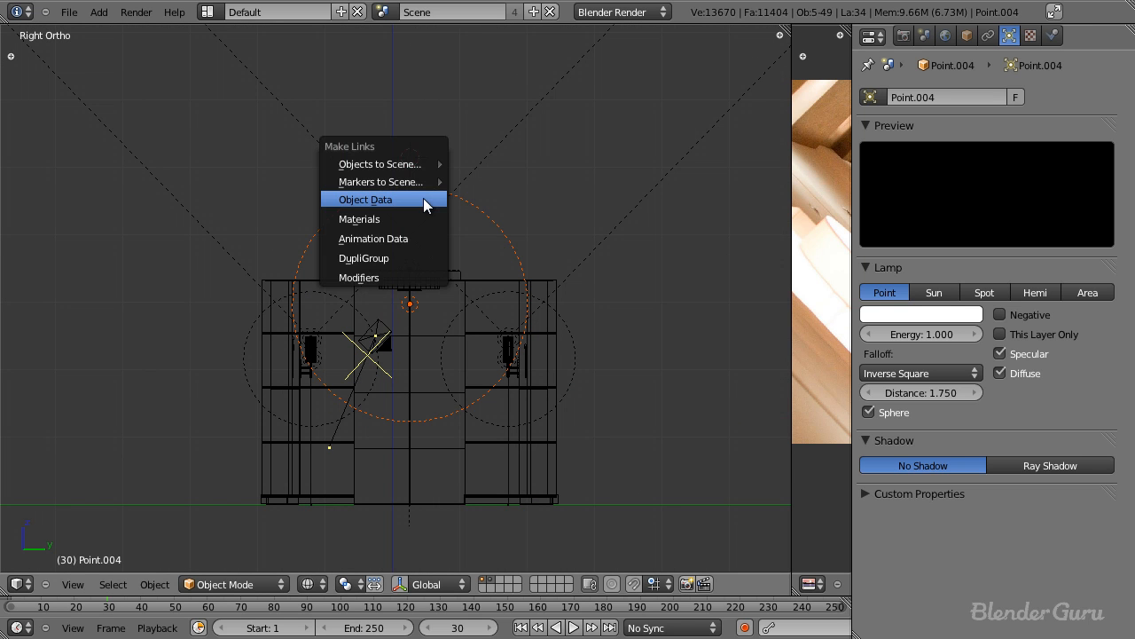
{"action": "left_click", "coordinate": [423, 200]}
{"action": "right_click", "coordinate": [423, 199]}
{"action": "key", "text": "ctrl+s"}
{"action": "left_click", "coordinate": [423, 200]}
Tint the ceiling point lamps a warm orange with R 1.000, G 0.611 and B 0.456.
{"action": "scroll", "coordinate": [444, 219], "scroll_direction": "up", "scroll_amount": 3}
{"action": "middle_click_drag", "start_coordinate": [447, 221], "coordinate": [331, 362]}
{"action": "key", "text": "z"}
{"action": "key", "text": "z"}
{"action": "left_click", "coordinate": [921, 314]}
{"action": "left_click", "coordinate": [885, 159]}
{"action": "left_click_drag", "start_coordinate": [883, 165], "coordinate": [880, 176]}
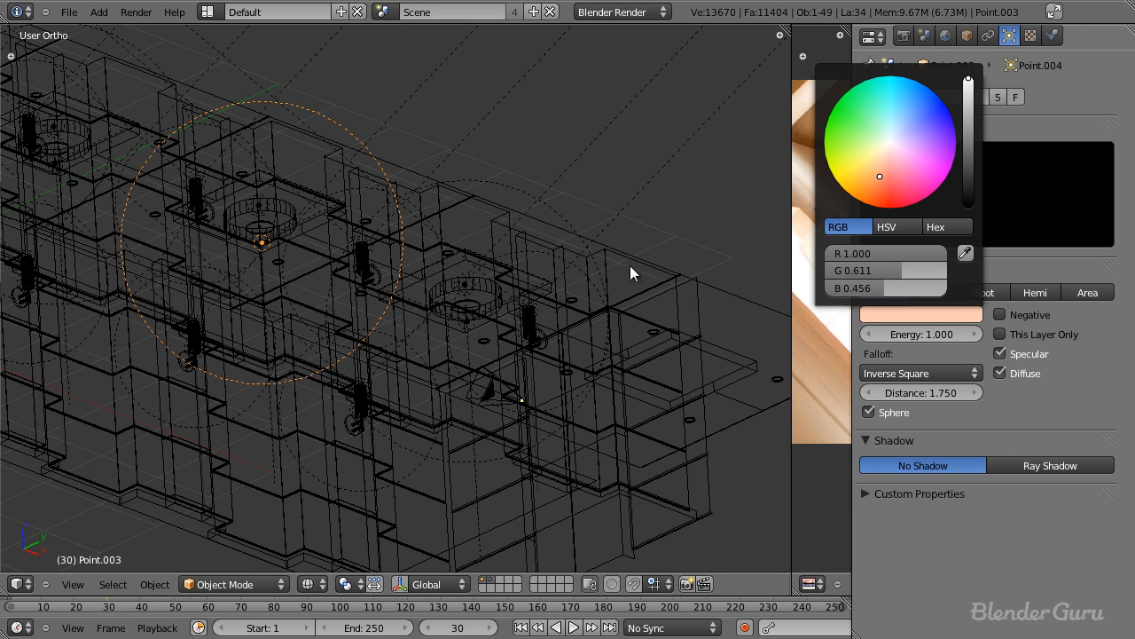
Set the ceiling point lamps' energy to 10 and keep them on No Shadow.
{"action": "left_click", "coordinate": [933, 337]}
{"action": "type", "text": "10"}
{"action": "key", "text": "Return"}
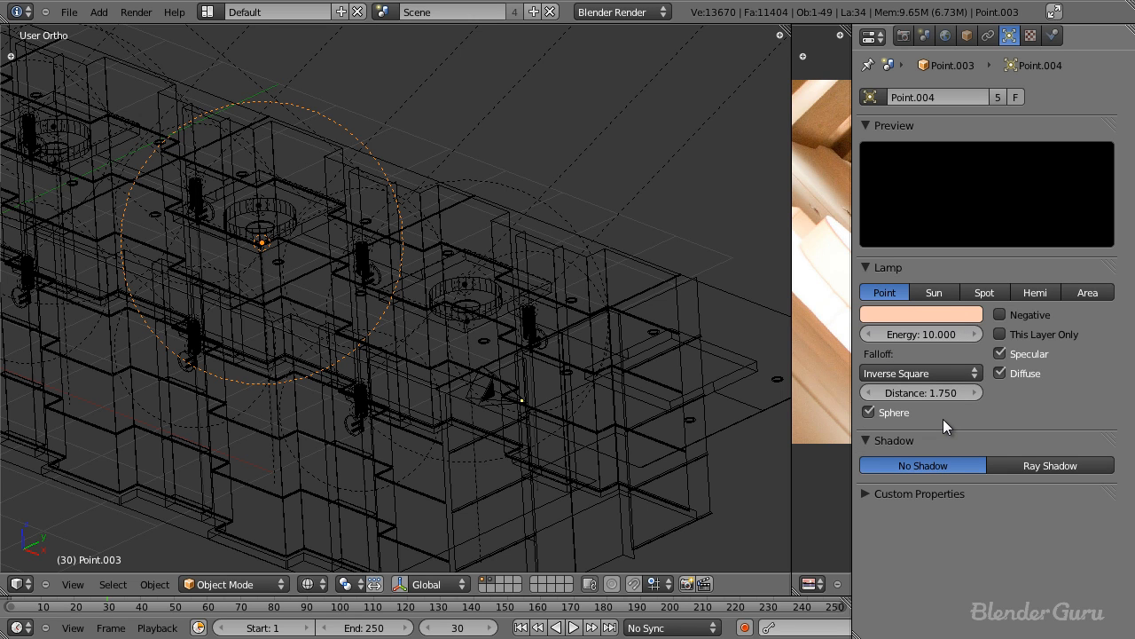
{"action": "left_click", "coordinate": [1050, 466]}
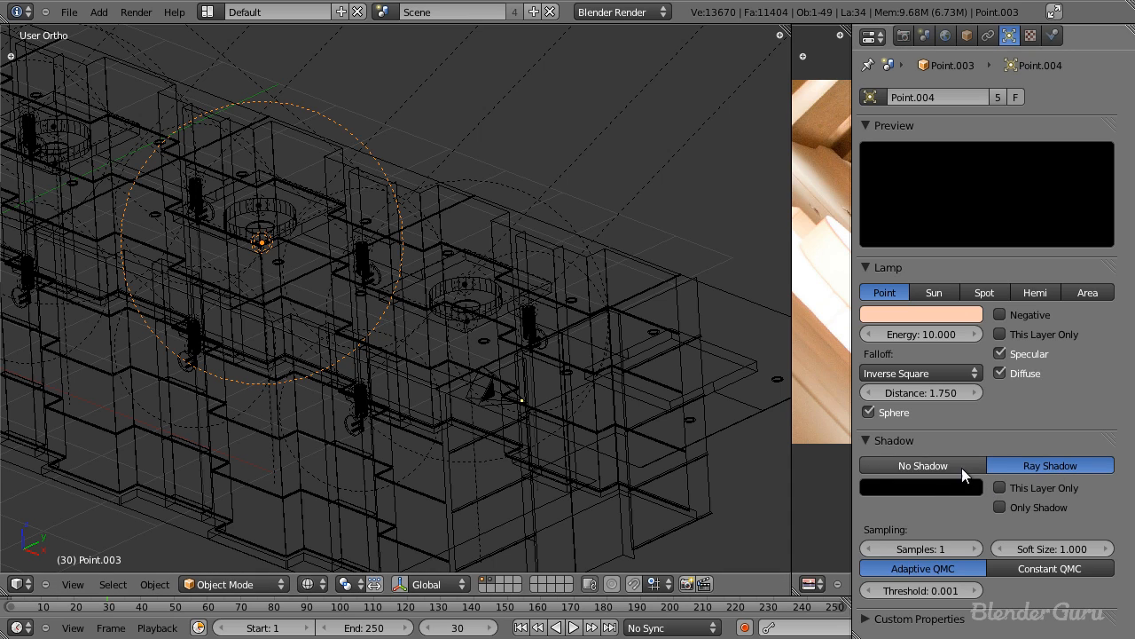
{"action": "left_click", "coordinate": [922, 466]}
Select the five ceiling point lamps together and assign them to the second layer.
{"action": "scroll", "coordinate": [361, 379], "scroll_direction": "up", "scroll_amount": 3}
{"action": "key", "text": "KP_3"}
{"action": "scroll", "coordinate": [362, 373], "scroll_direction": "down", "scroll_amount": 4}
{"action": "middle_click_drag", "start_coordinate": [418, 284], "coordinate": [407, 353], "text": "shift"}
{"action": "scroll", "coordinate": [408, 350], "scroll_direction": "up", "scroll_amount": 3}
{"action": "key", "text": "b"}
{"action": "left_click_drag", "start_coordinate": [404, 237], "coordinate": [413, 277]}
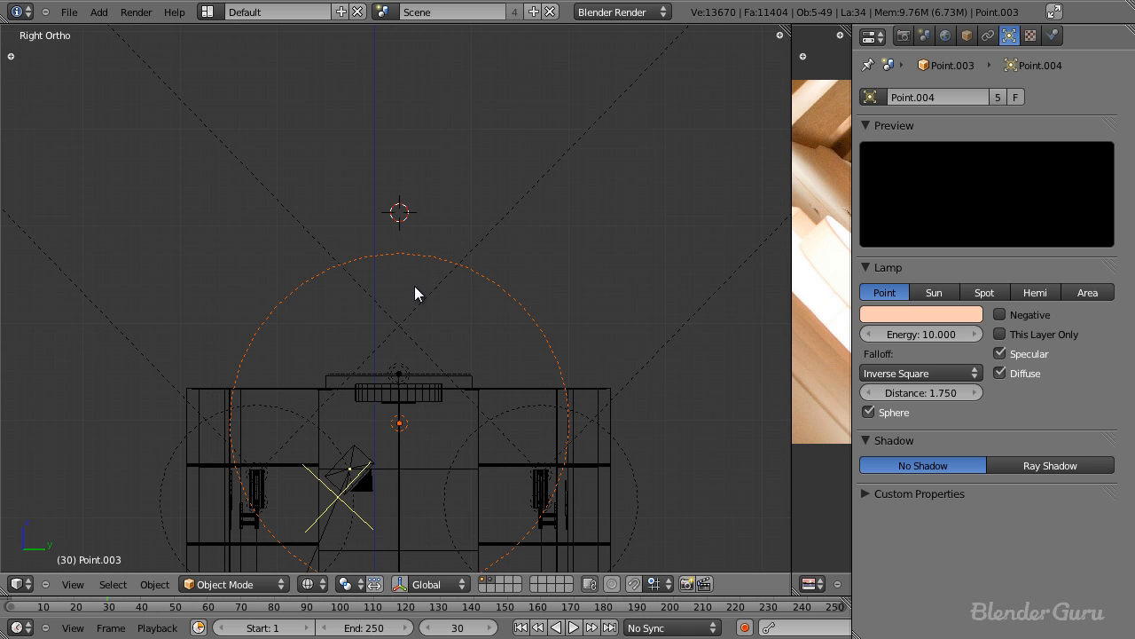
{"action": "key", "text": "m"}
{"action": "left_click", "coordinate": [568, 321]}
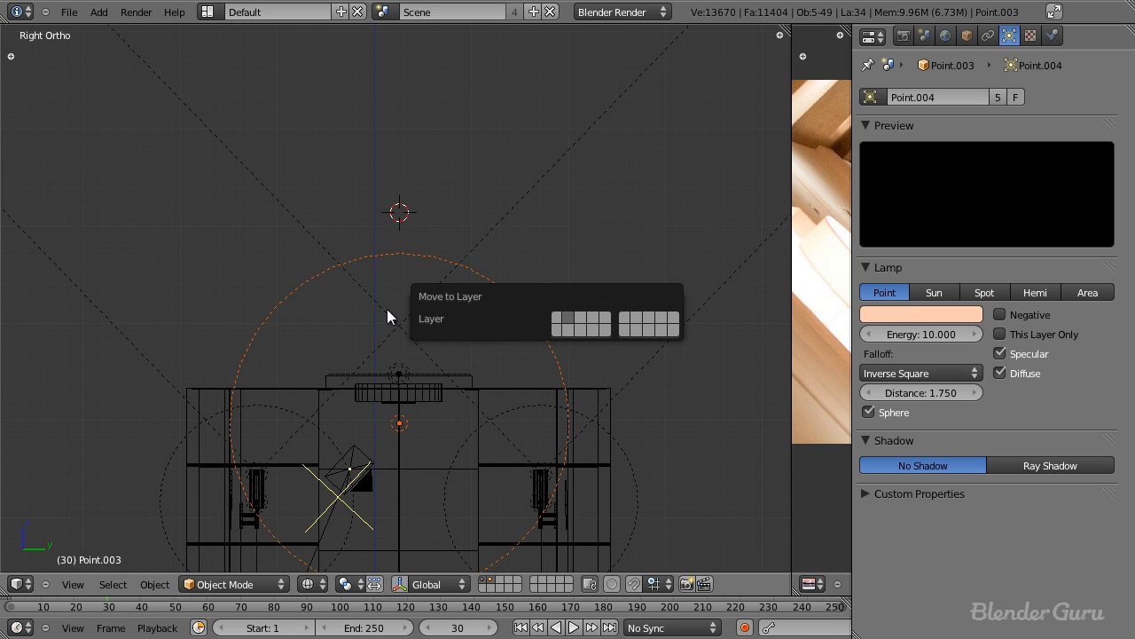
Assign the ceiling plane with the light openings to the second layer and save the file.
{"action": "right_click", "coordinate": [493, 386]}
{"action": "right_click", "coordinate": [494, 387]}
{"action": "right_click", "coordinate": [419, 400]}
{"action": "middle_click_drag", "start_coordinate": [419, 400], "coordinate": [381, 428]}
{"action": "key", "text": "z"}
{"action": "right_click", "coordinate": [280, 377]}
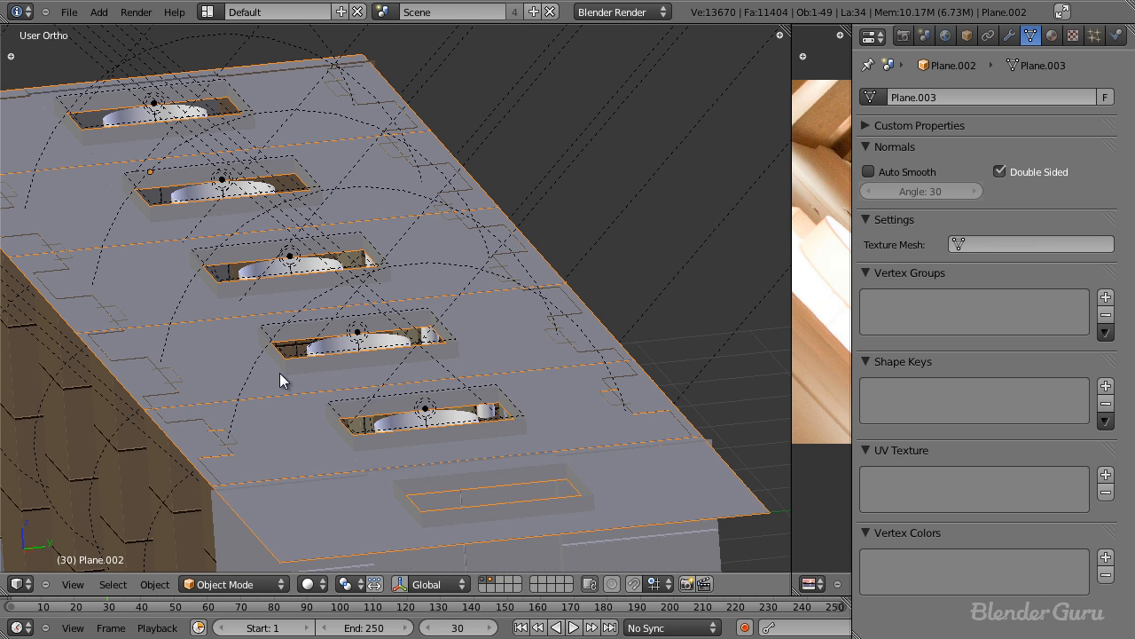
{"action": "key", "text": "m"}
{"action": "left_click", "coordinate": [430, 410]}
{"action": "key", "text": "ctrl+s"}
{"action": "left_click", "coordinate": [475, 362]}
Show only the second layer and enable This Layer Only for the linked ceiling point lamps.
{"action": "right_click", "coordinate": [353, 331]}
{"action": "left_click", "coordinate": [490, 580]}
{"action": "scroll", "coordinate": [441, 371], "scroll_direction": "down", "scroll_amount": 6}
{"action": "middle_click_drag", "start_coordinate": [442, 370], "coordinate": [424, 319]}
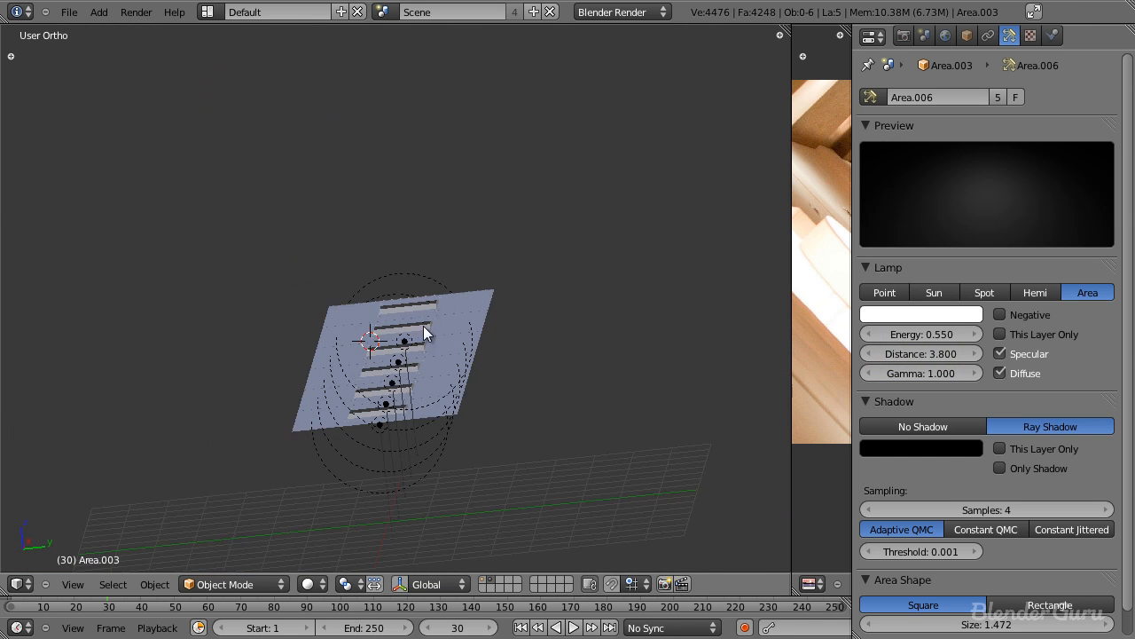
{"action": "scroll", "coordinate": [424, 318], "scroll_direction": "up", "scroll_amount": 3}
{"action": "right_click", "coordinate": [496, 421]}
{"action": "right_click", "coordinate": [504, 341]}
{"action": "right_click", "coordinate": [490, 283]}
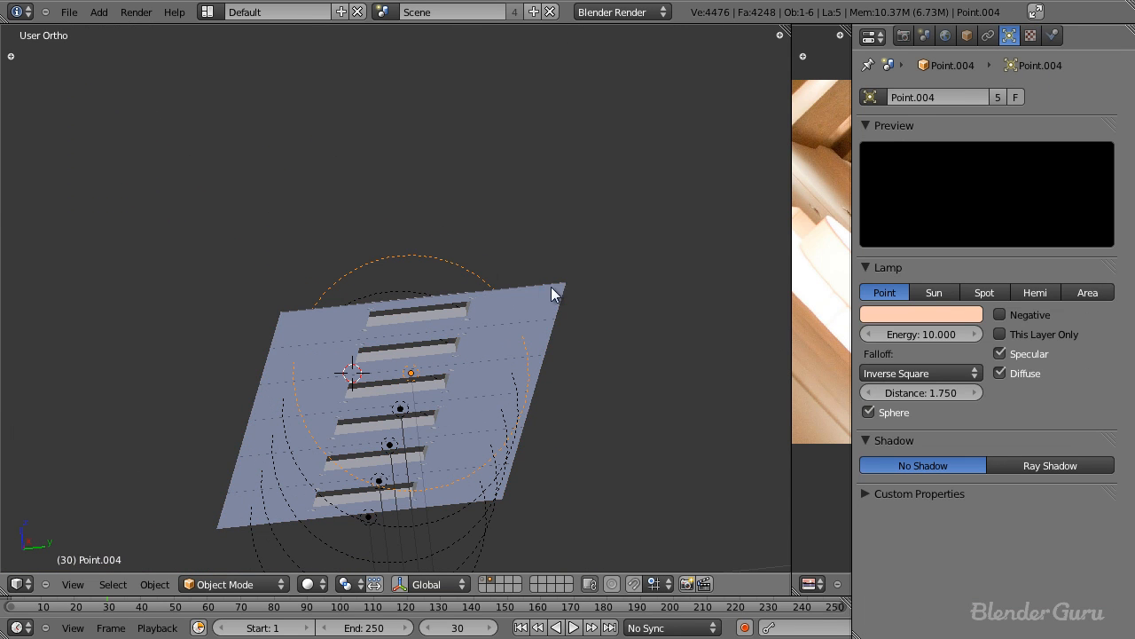
{"action": "left_click", "coordinate": [1026, 334]}
Inspect the isolated ceiling plane and its point lamps from several angles.
{"action": "scroll", "coordinate": [468, 290], "scroll_direction": "up", "scroll_amount": 2}
{"action": "scroll", "coordinate": [442, 253], "scroll_direction": "down", "scroll_amount": 4}
{"action": "middle_click_drag", "start_coordinate": [402, 282], "coordinate": [428, 345]}
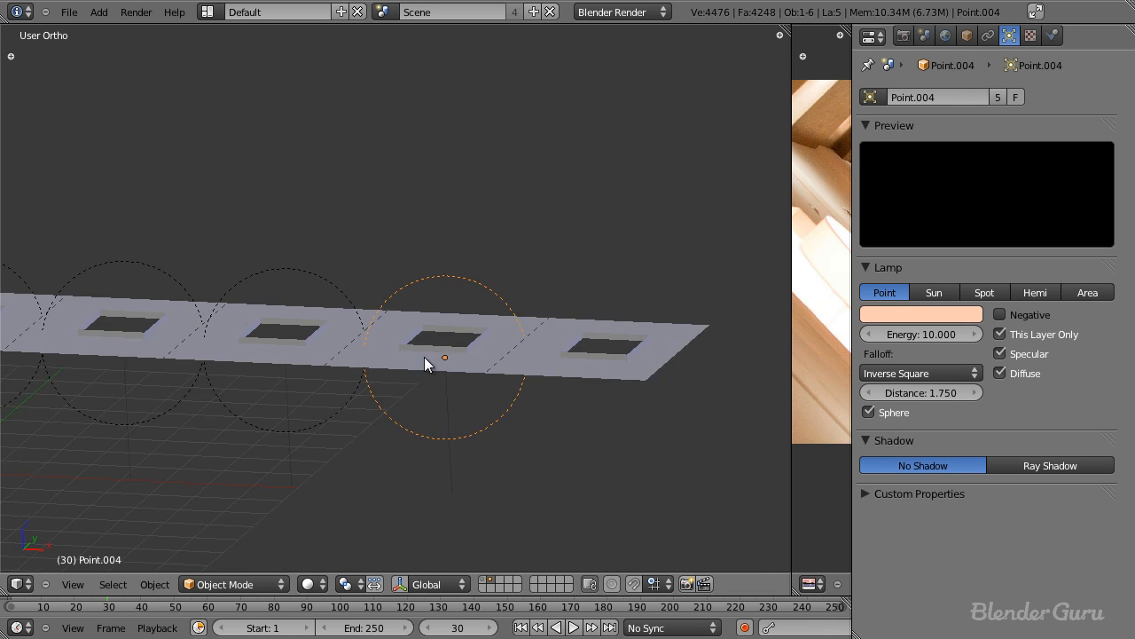
{"action": "scroll", "coordinate": [428, 344], "scroll_direction": "up", "scroll_amount": 3}
{"action": "right_click", "coordinate": [384, 397]}
{"action": "scroll", "coordinate": [384, 397], "scroll_direction": "down", "scroll_amount": 5}
{"action": "right_click", "coordinate": [404, 392]}
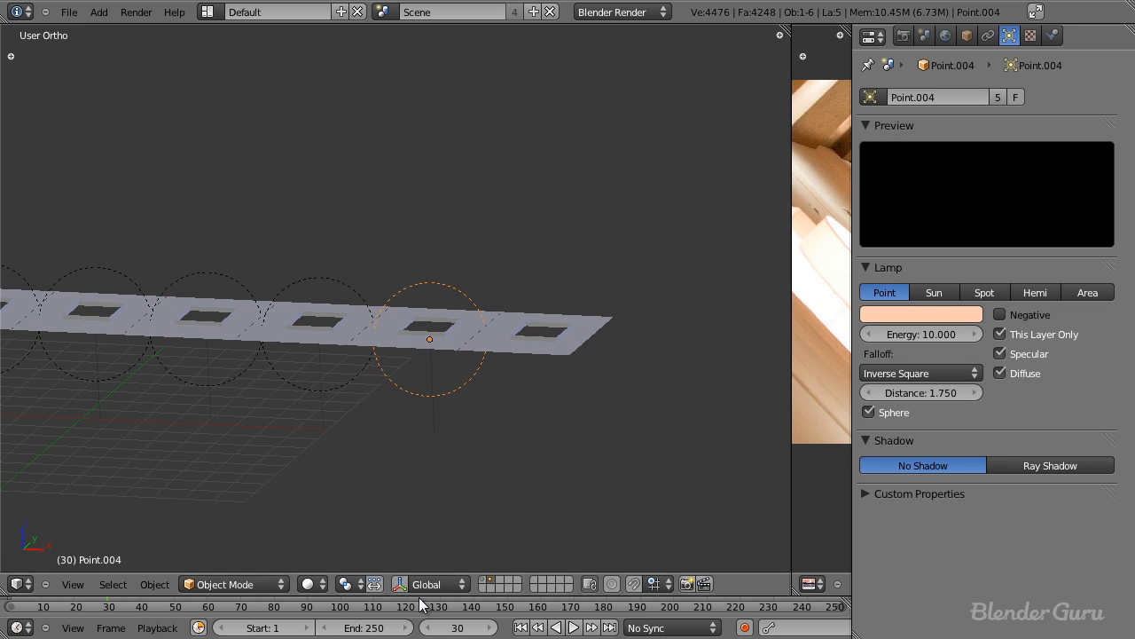
{"action": "scroll", "coordinate": [442, 408], "scroll_direction": "down", "scroll_amount": 3}
{"action": "middle_click_drag", "start_coordinate": [420, 385], "coordinate": [391, 415]}
{"action": "scroll", "coordinate": [373, 395], "scroll_direction": "up", "scroll_amount": 6}
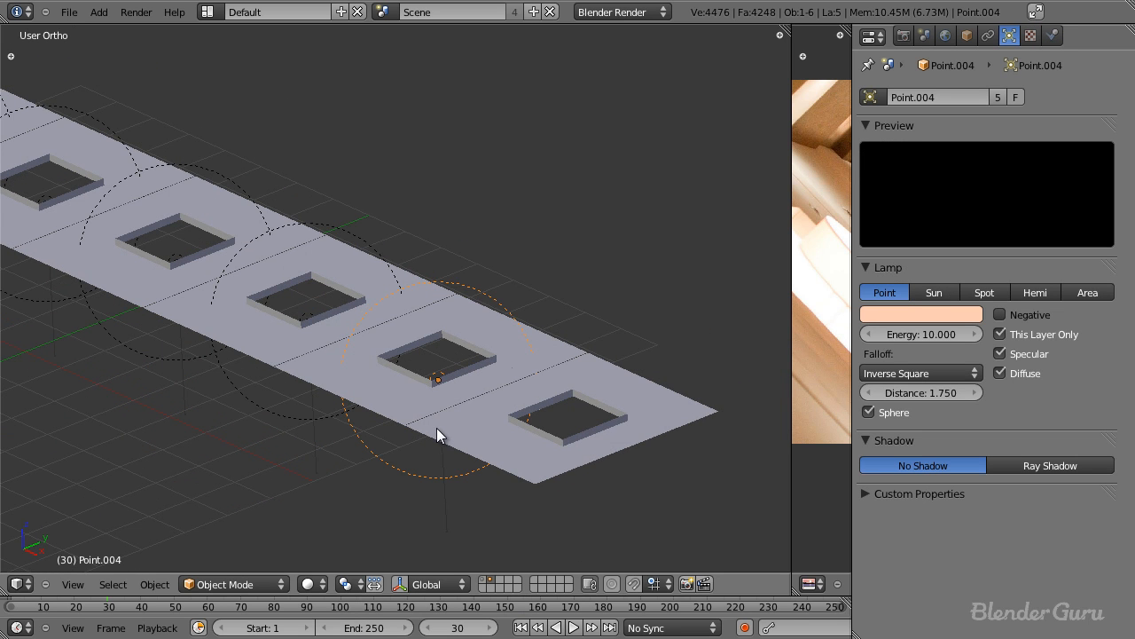
{"action": "left_click_drag", "start_coordinate": [335, 595], "coordinate": [336, 584]}
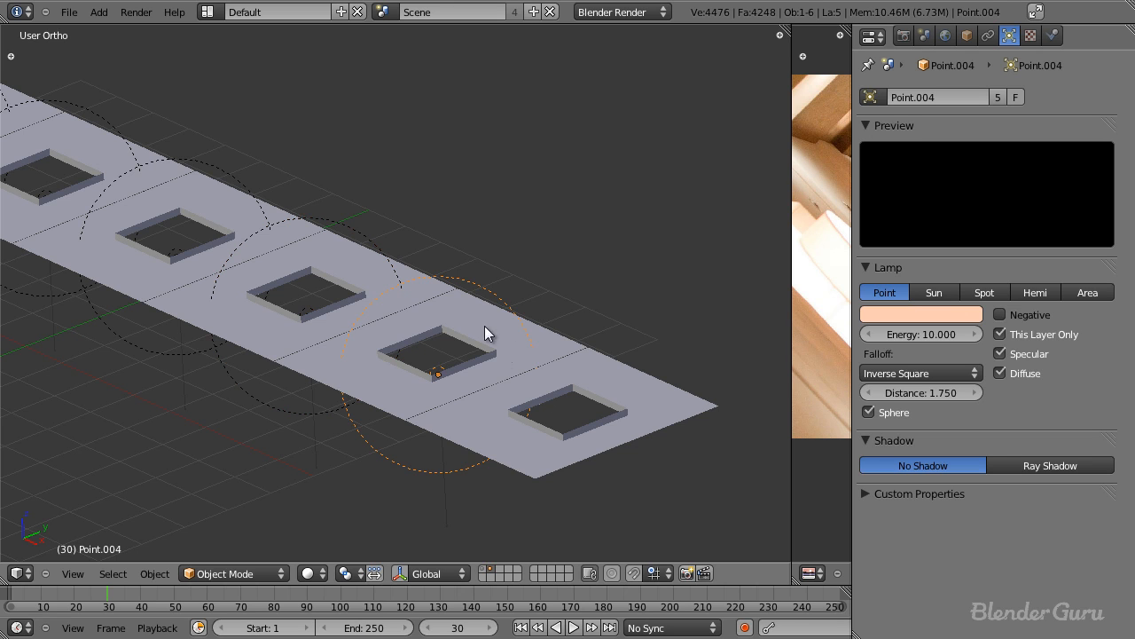
Select all five ceiling point lamps and check their layer assignment.
{"action": "right_click", "coordinate": [240, 181], "text": "shift"}
{"action": "middle_click_drag", "start_coordinate": [484, 229], "coordinate": [625, 275], "text": "shift"}
{"action": "right_click", "coordinate": [110, 105], "text": "shift"}
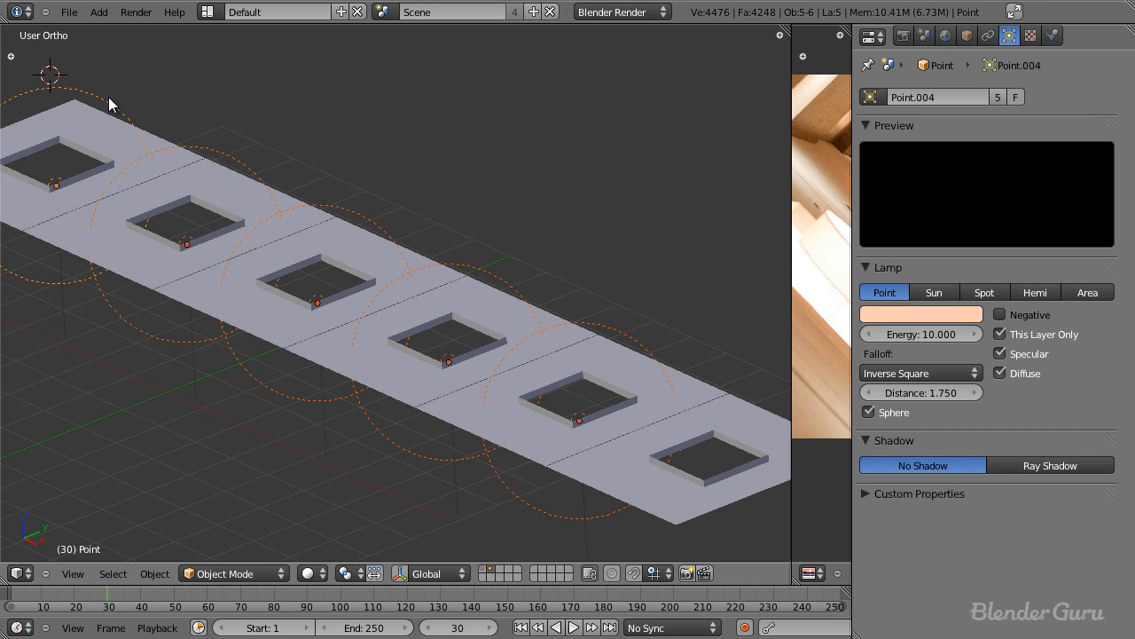
{"action": "key", "text": "m"}
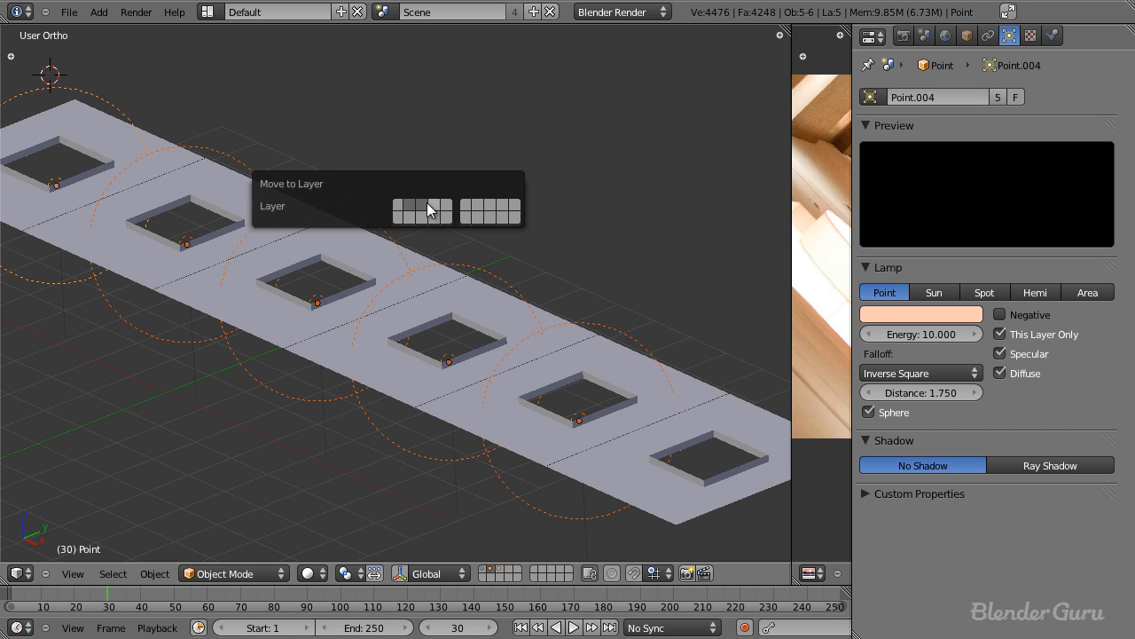
{"action": "right_click", "coordinate": [604, 326]}
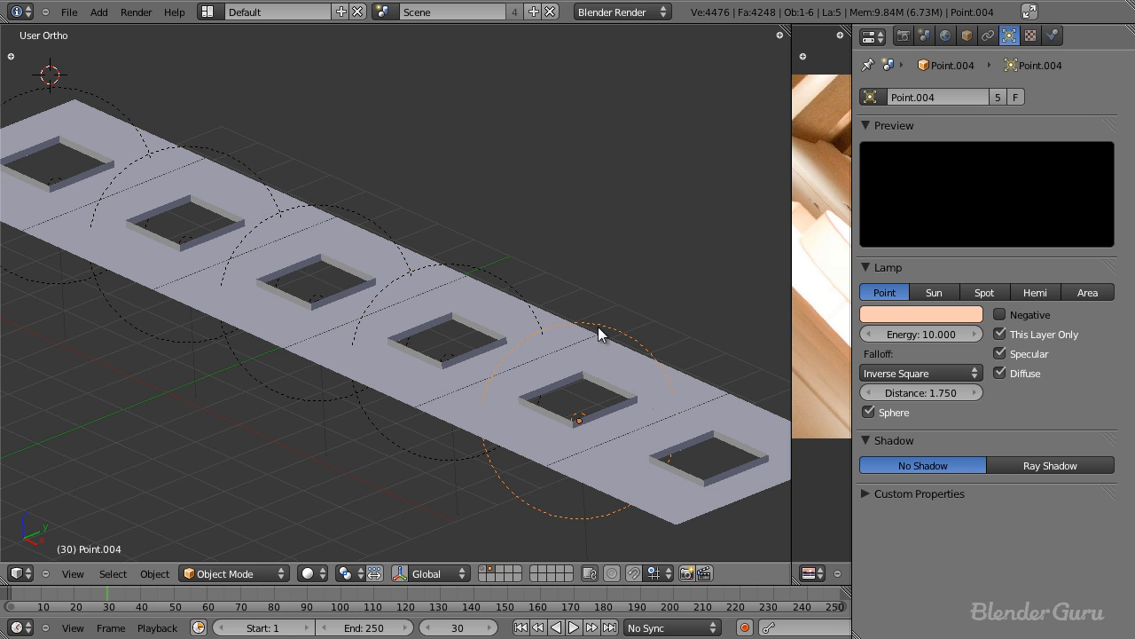
View the hallway through the camera with the first layer shown alongside the second and everything deselected.
{"action": "key", "text": "KP_0"}
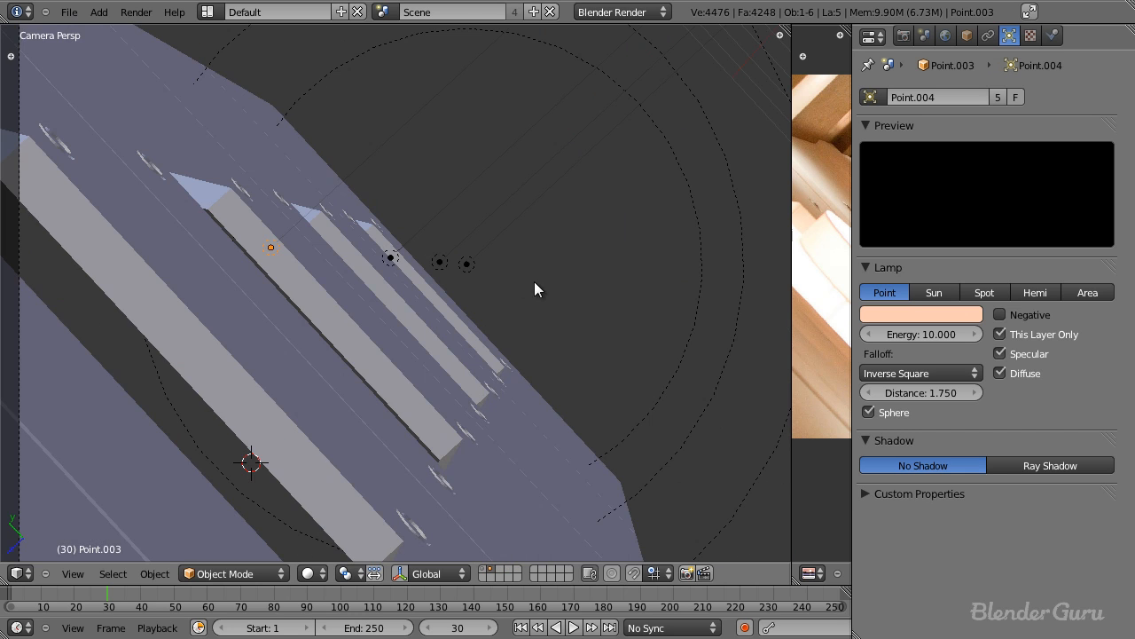
{"action": "right_click", "coordinate": [477, 282]}
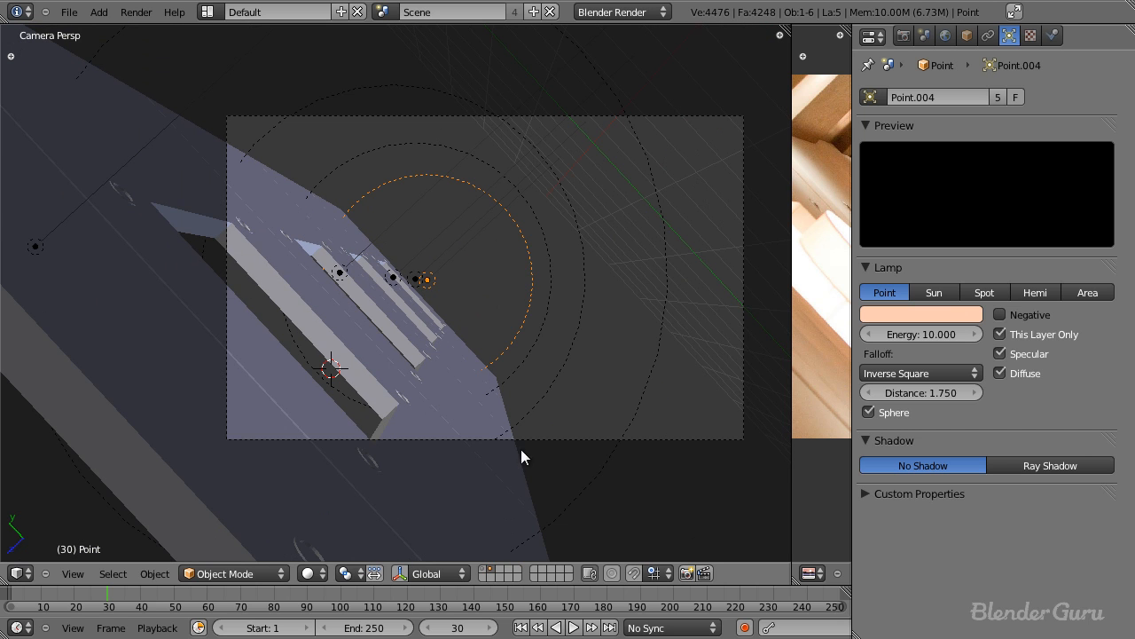
{"action": "left_click", "coordinate": [485, 570], "text": "shift"}
{"action": "key", "text": "a"}
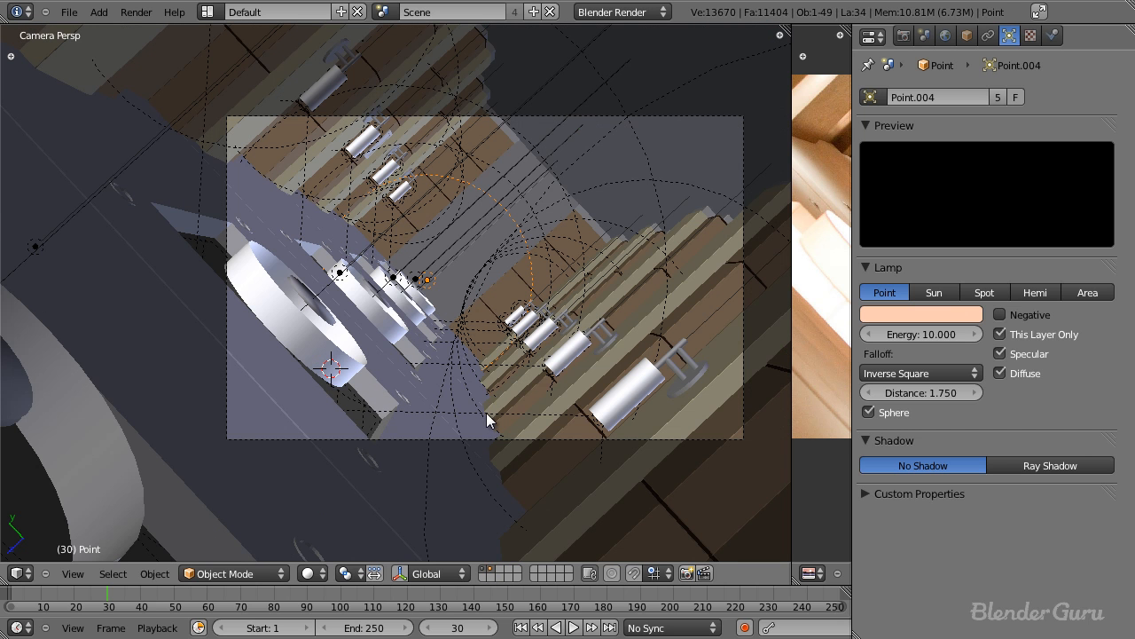
{"action": "middle_click_drag", "start_coordinate": [481, 333], "coordinate": [464, 355], "text": "shift"}
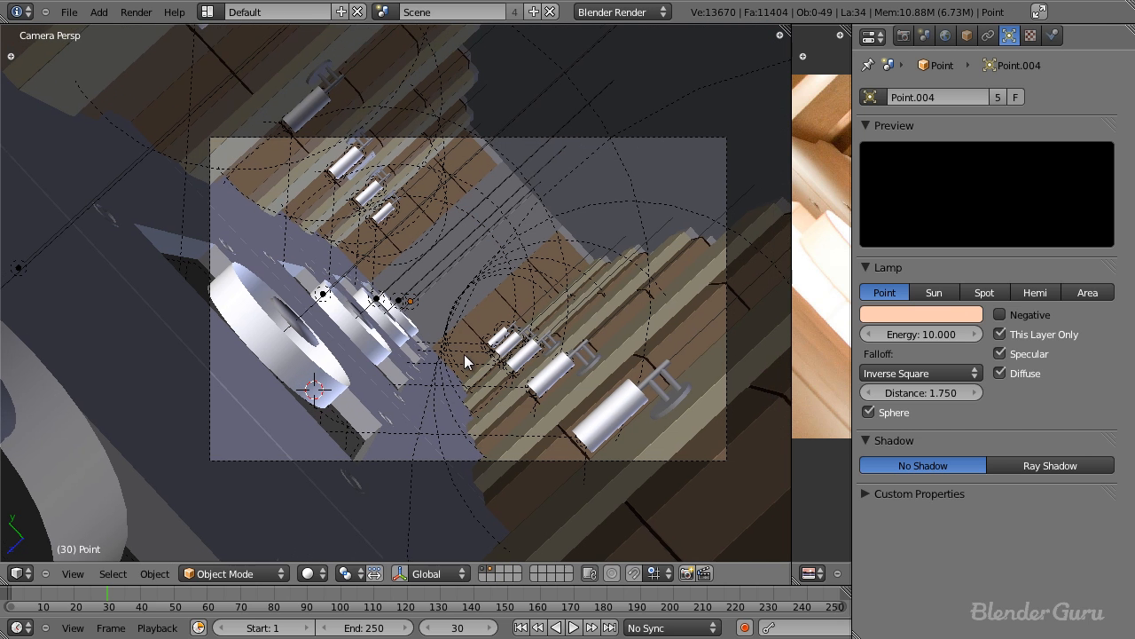
{"action": "scroll", "coordinate": [464, 354], "scroll_direction": "down", "scroll_amount": 5}
{"action": "scroll", "coordinate": [473, 353], "scroll_direction": "up", "scroll_amount": 3}
{"action": "scroll", "coordinate": [482, 353], "scroll_direction": "down", "scroll_amount": 3}
Isolate the second layer in a wireframe side view and add an area lamp.
{"action": "key", "text": "KP_3"}
{"action": "key", "text": "z"}
{"action": "left_click", "coordinate": [497, 575]}
{"action": "middle_click_drag", "start_coordinate": [550, 440], "coordinate": [520, 268], "text": "shift"}
{"action": "scroll", "coordinate": [448, 357], "scroll_direction": "down", "scroll_amount": 2}
{"action": "key", "text": "shift+a"}
{"action": "mouse_move", "coordinate": [440, 358]}
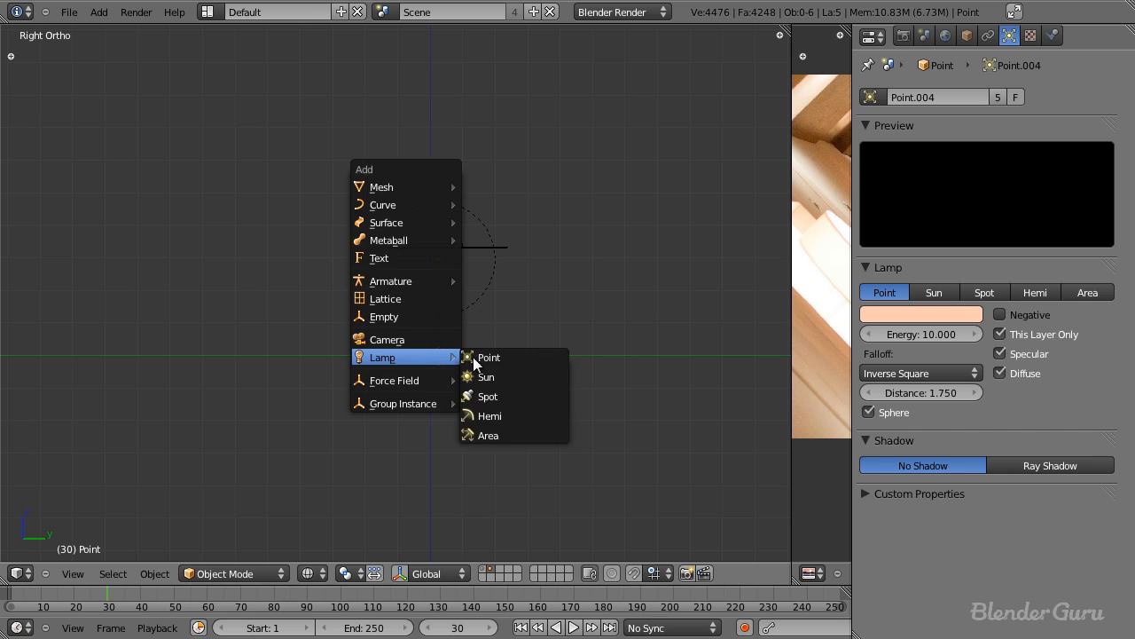
{"action": "left_click", "coordinate": [504, 434]}
Rotate the new area lamp so that it points straight up at the ceiling plane.
{"action": "middle_click_drag", "start_coordinate": [420, 328], "coordinate": [420, 323]}
{"action": "key", "text": "KP_3"}
{"action": "key", "text": "r"}
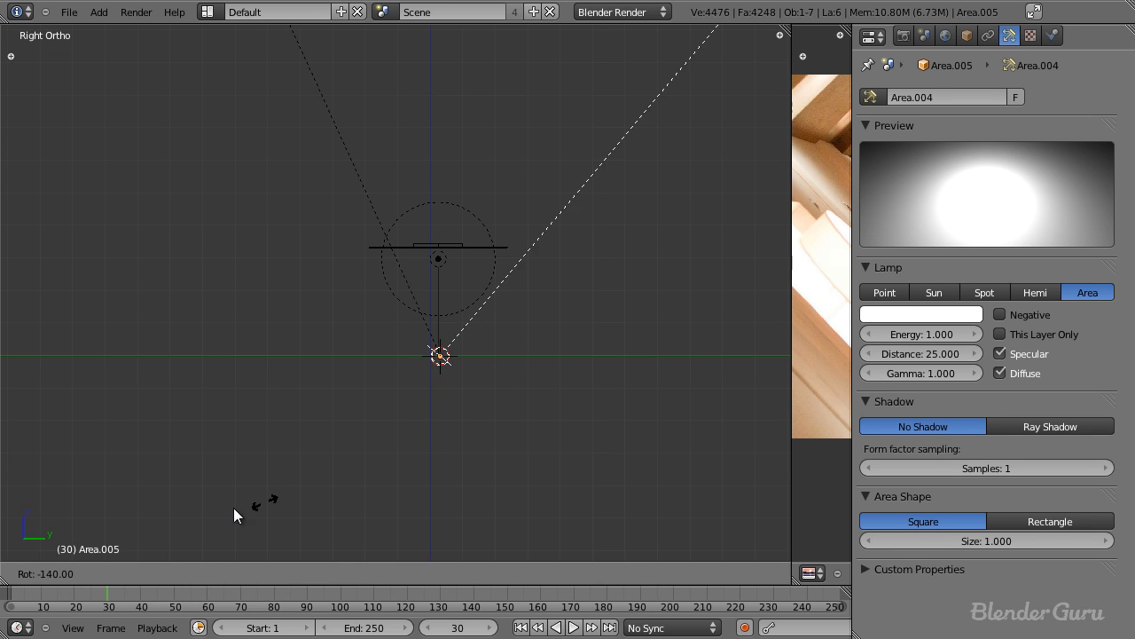
{"action": "left_click", "coordinate": [690, 121]}
{"action": "key", "text": "r"}
{"action": "left_click", "coordinate": [444, 143]}
{"action": "middle_click_drag", "start_coordinate": [445, 142], "coordinate": [426, 312]}
Move the area lamp along the X axis to the middle of the ceiling plane's length.
{"action": "key", "text": "KP_7"}
{"action": "scroll", "coordinate": [426, 306], "scroll_direction": "down", "scroll_amount": 4}
{"action": "scroll", "coordinate": [426, 305], "scroll_direction": "down", "scroll_amount": 3, "text": "ctrl"}
{"action": "scroll", "coordinate": [502, 285], "scroll_direction": "up", "scroll_amount": 4}
{"action": "key", "text": "g"}
{"action": "key", "text": "x"}
{"action": "left_click", "coordinate": [702, 280]}
{"action": "scroll", "coordinate": [550, 315], "scroll_direction": "down", "scroll_amount": 4}
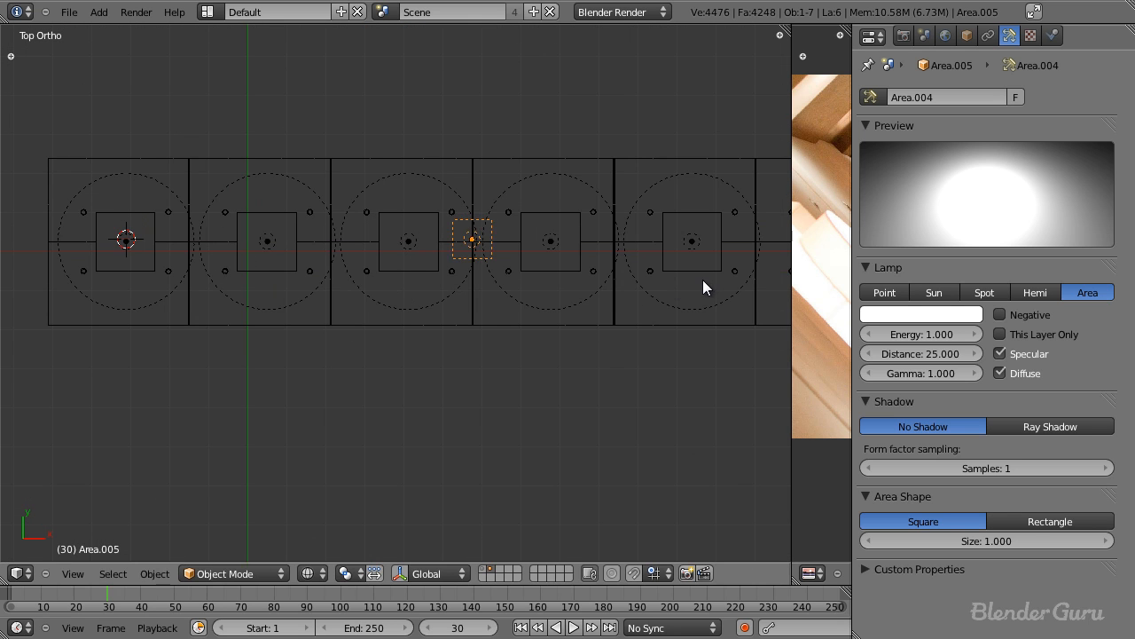
Change the area lamp to a rectangle with Size X 21.600 and Size Y 3.968 to span the ceiling.
{"action": "left_click", "coordinate": [1020, 522]}
{"action": "left_click_drag", "start_coordinate": [1019, 539], "coordinate": [199, 515]}
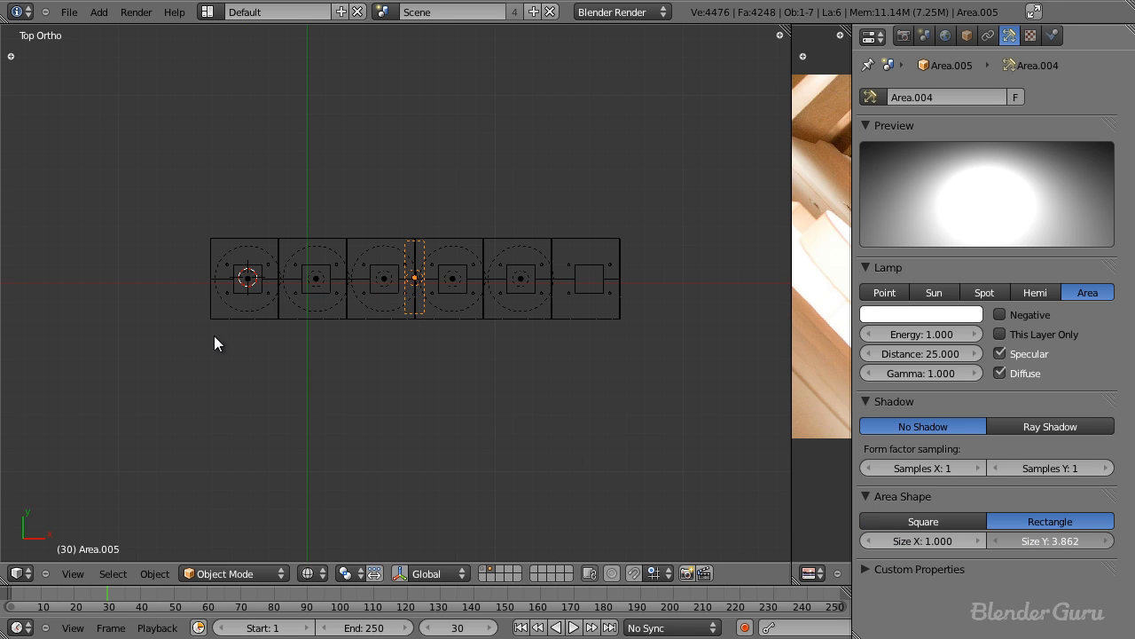
{"action": "left_click_drag", "start_coordinate": [247, 354], "coordinate": [254, 355]}
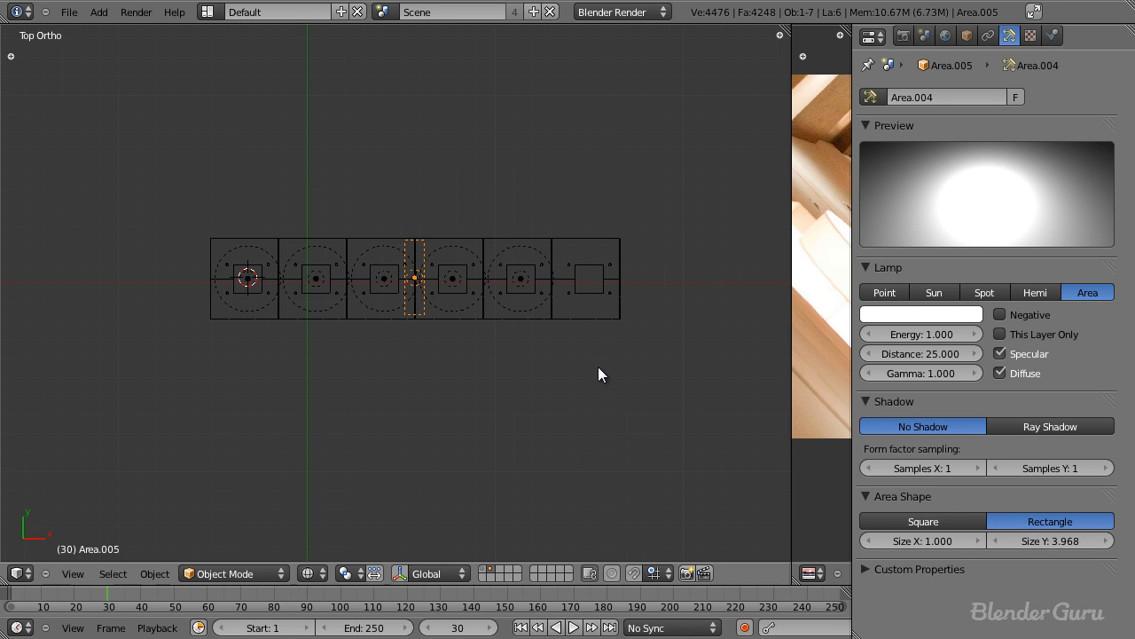
{"action": "left_click_drag", "start_coordinate": [933, 539], "coordinate": [169, 459]}
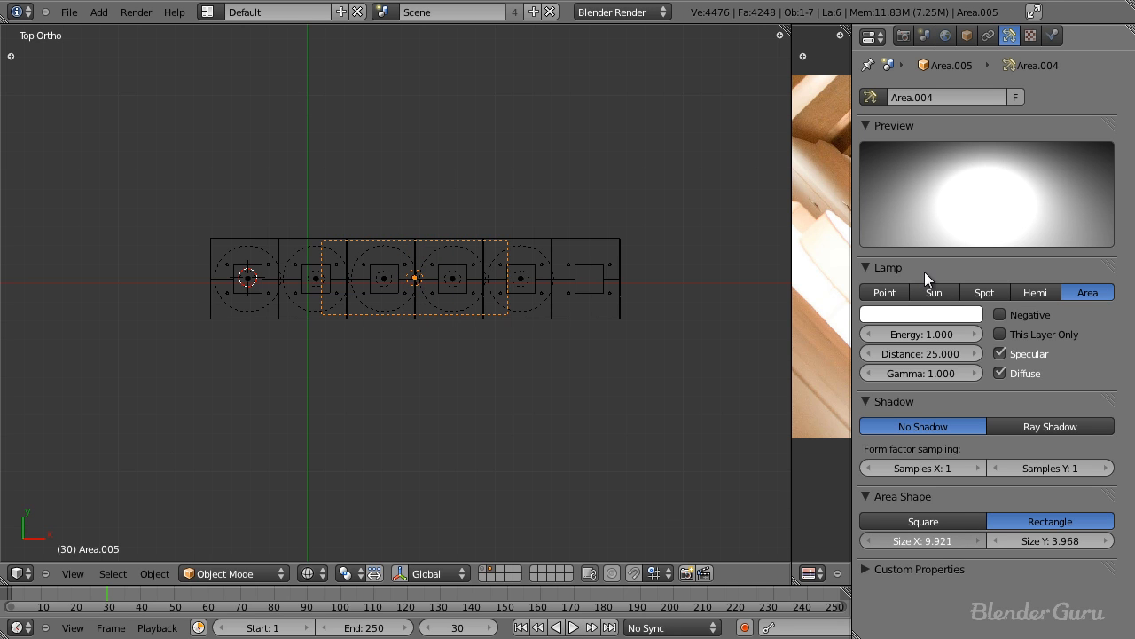
{"action": "left_click_drag", "start_coordinate": [923, 540], "coordinate": [981, 575]}
Centre the area lamp across the ceiling along the Y axis and set its Size Y to 4.124.
{"action": "scroll", "coordinate": [363, 356], "scroll_direction": "up", "scroll_amount": 5}
{"action": "key", "text": "g"}
{"action": "key", "text": "y"}
{"action": "left_click", "coordinate": [433, 290]}
{"action": "left_click_drag", "start_coordinate": [1064, 541], "coordinate": [1082, 541]}
Set the area lamp's distance to 4.000 and enable This Layer Only for it.
{"action": "scroll", "coordinate": [563, 352], "scroll_direction": "down", "scroll_amount": 3}
{"action": "scroll", "coordinate": [496, 390], "scroll_direction": "up", "scroll_amount": 2}
{"action": "middle_click_drag", "start_coordinate": [417, 430], "coordinate": [297, 330]}
{"action": "key", "text": "KP_3"}
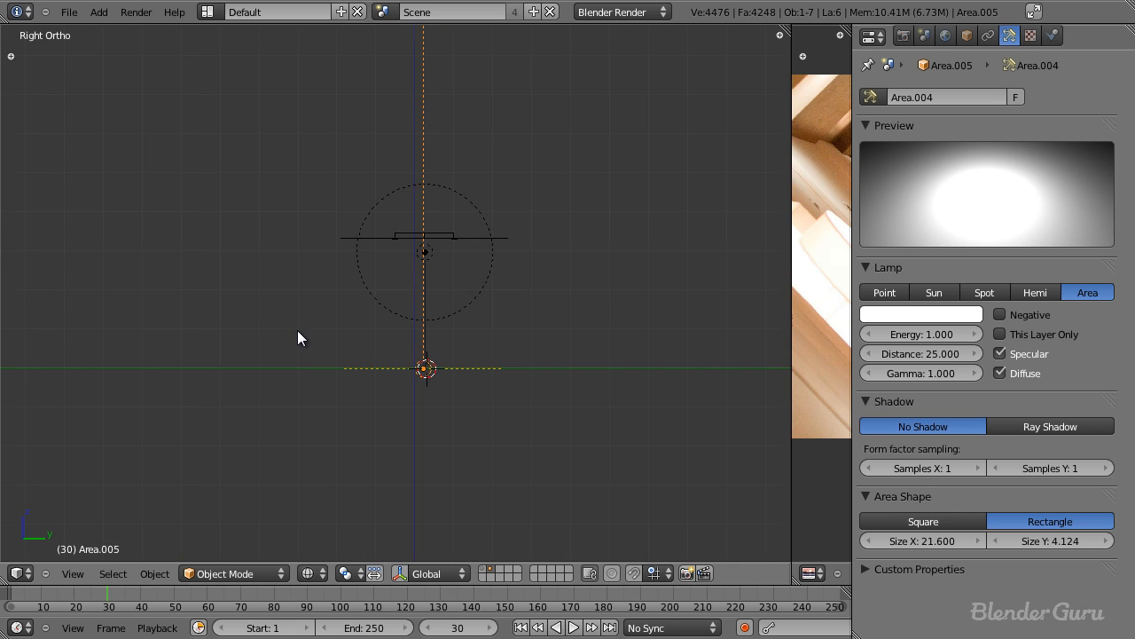
{"action": "scroll", "coordinate": [562, 300], "scroll_direction": "down", "scroll_amount": 2}
{"action": "left_click_drag", "start_coordinate": [955, 353], "coordinate": [230, 233]}
{"action": "left_click", "coordinate": [1028, 334]}
{"action": "scroll", "coordinate": [386, 304], "scroll_direction": "up", "scroll_amount": 3}
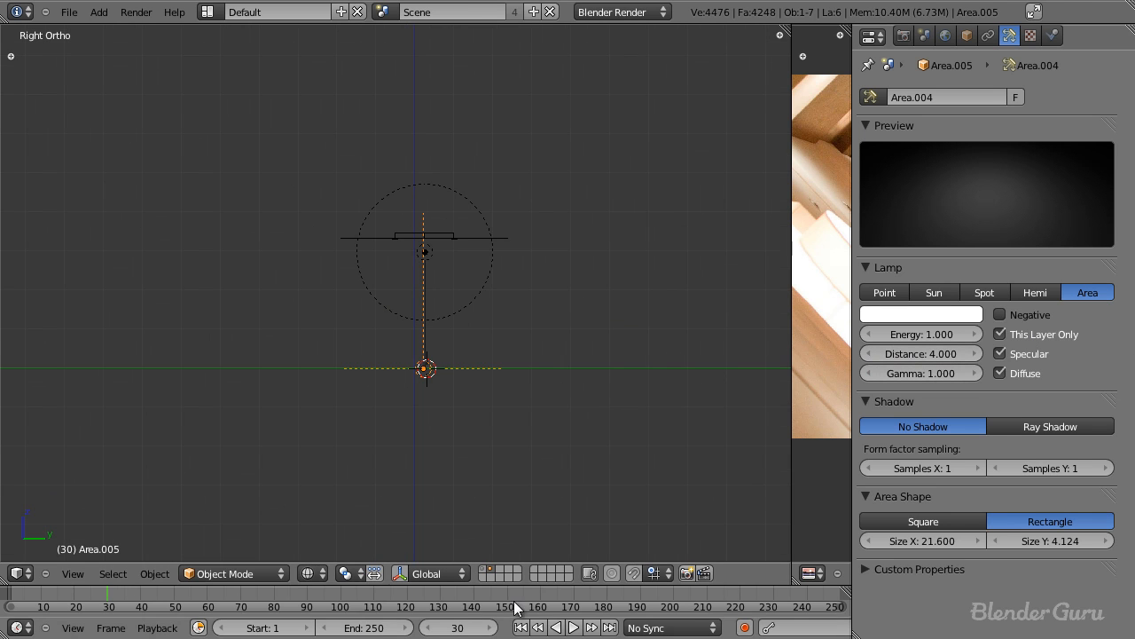
{"action": "scroll", "coordinate": [413, 218], "scroll_direction": "up", "scroll_amount": 2}
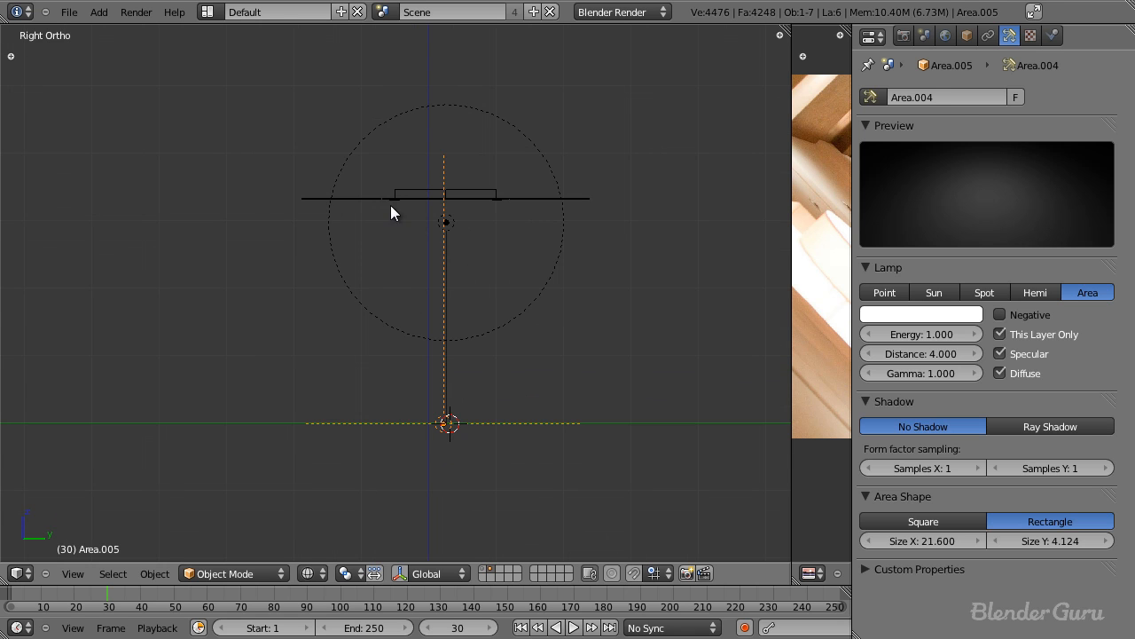
{"action": "right_click", "coordinate": [381, 207]}
{"action": "middle_click_drag", "start_coordinate": [381, 208], "coordinate": [404, 283]}
{"action": "right_click", "coordinate": [441, 431]}
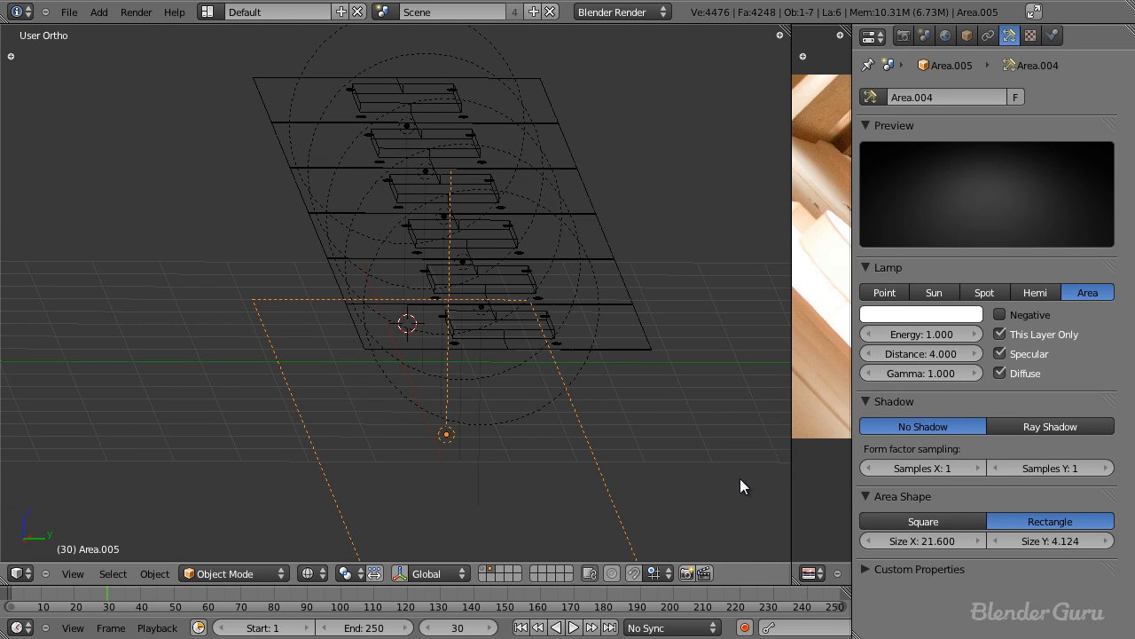
Enlarge the hallway reference image and examine how light falls on its ceiling, walls and lamps.
{"action": "left_click_drag", "start_coordinate": [790, 459], "coordinate": [139, 435]}
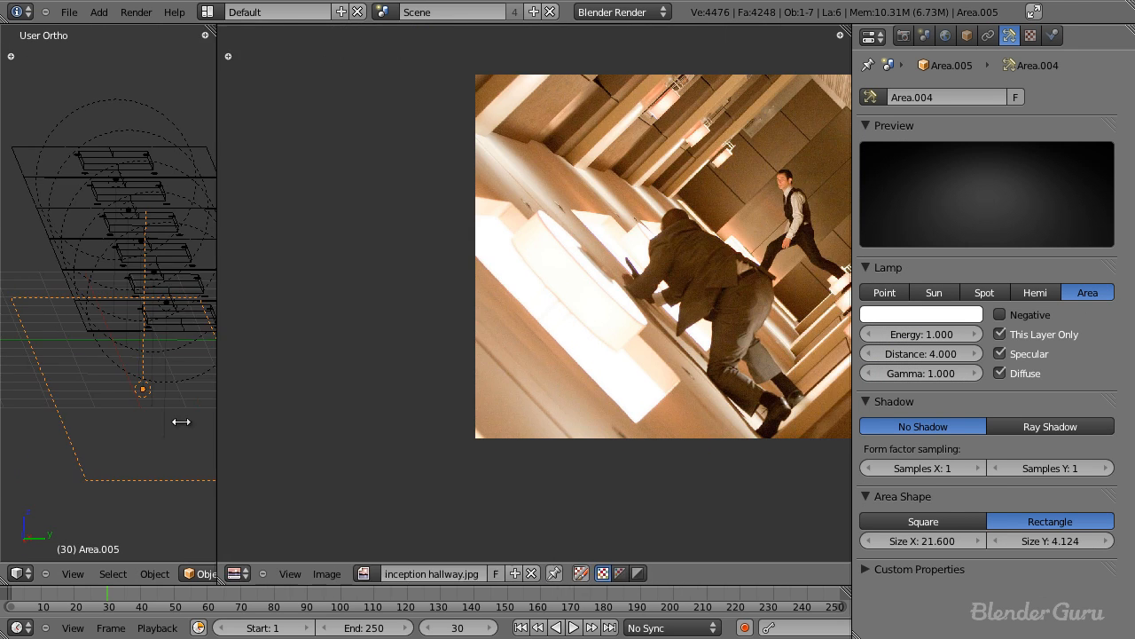
{"action": "scroll", "coordinate": [531, 361], "scroll_direction": "up", "scroll_amount": 3}
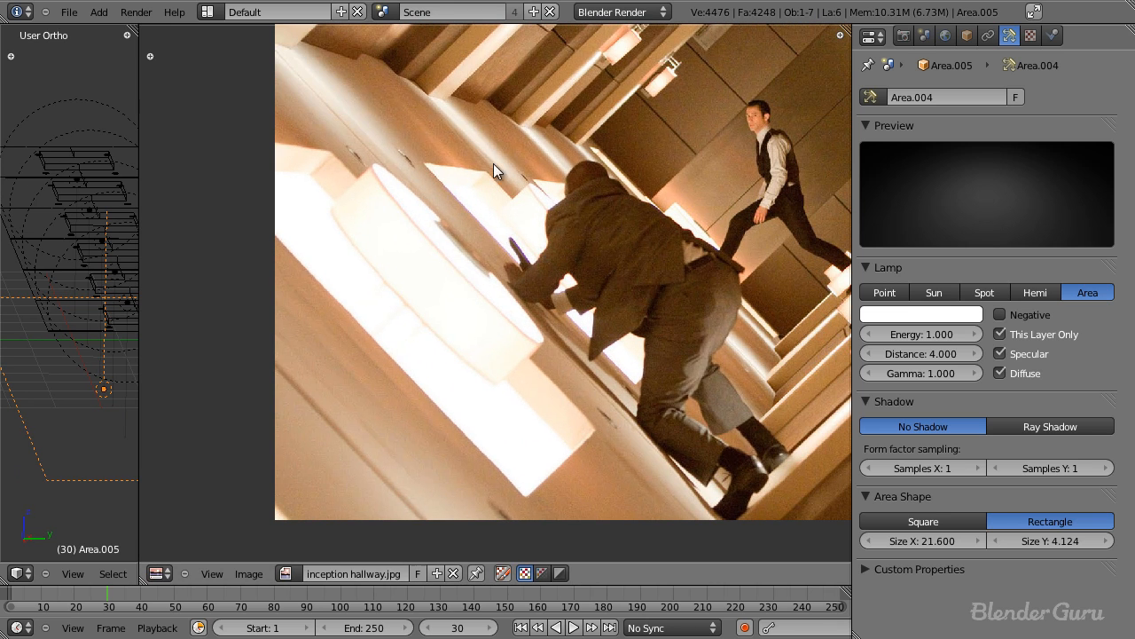
{"action": "middle_click_drag", "start_coordinate": [685, 389], "coordinate": [513, 409]}
{"action": "scroll", "coordinate": [533, 379], "scroll_direction": "down", "scroll_amount": 2}
{"action": "scroll", "coordinate": [514, 410], "scroll_direction": "up", "scroll_amount": 1}
{"action": "scroll", "coordinate": [515, 439], "scroll_direction": "up", "scroll_amount": 2}
{"action": "scroll", "coordinate": [550, 425], "scroll_direction": "down", "scroll_amount": 3}
{"action": "scroll", "coordinate": [532, 408], "scroll_direction": "up", "scroll_amount": 3}
{"action": "middle_click_drag", "start_coordinate": [433, 425], "coordinate": [582, 377]}
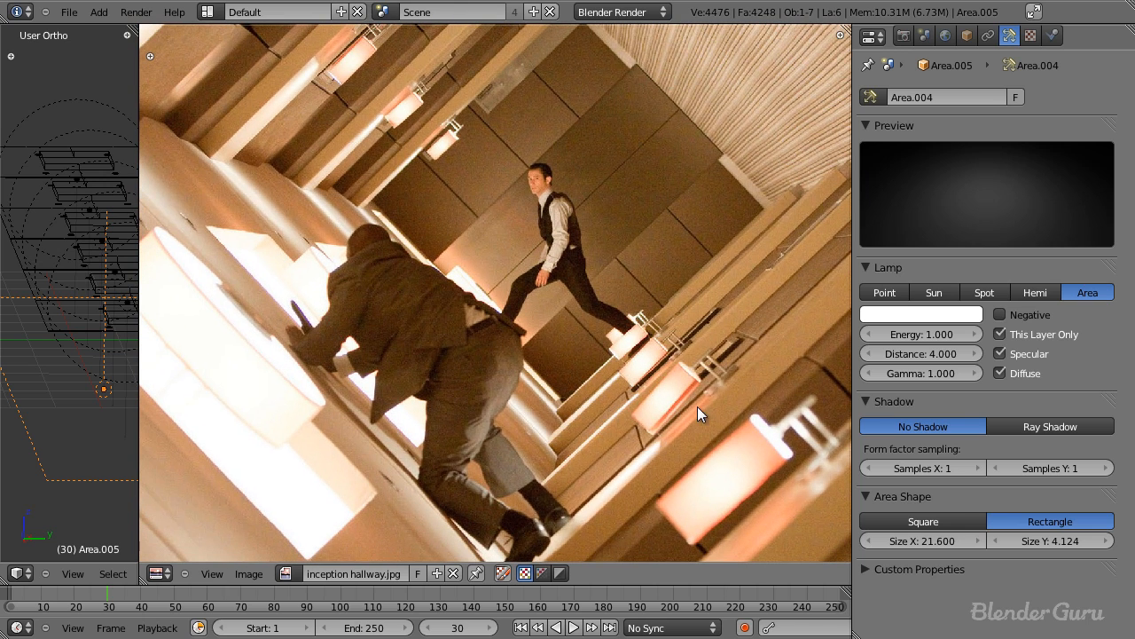
{"action": "middle_click_drag", "start_coordinate": [408, 410], "coordinate": [466, 459]}
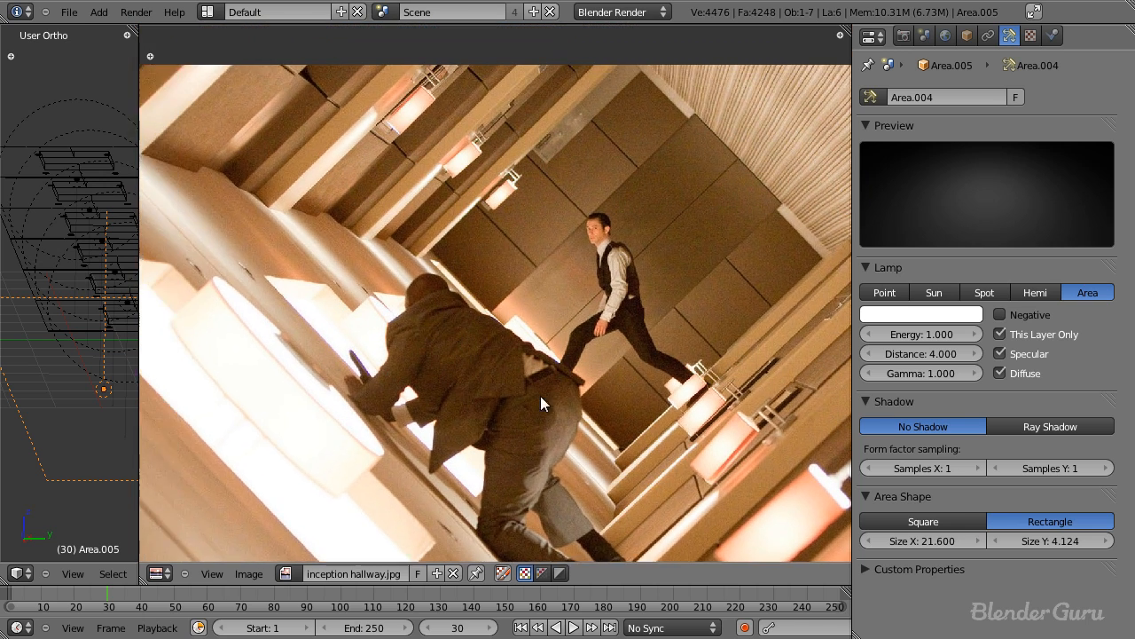
{"action": "middle_click_drag", "start_coordinate": [761, 222], "coordinate": [597, 302]}
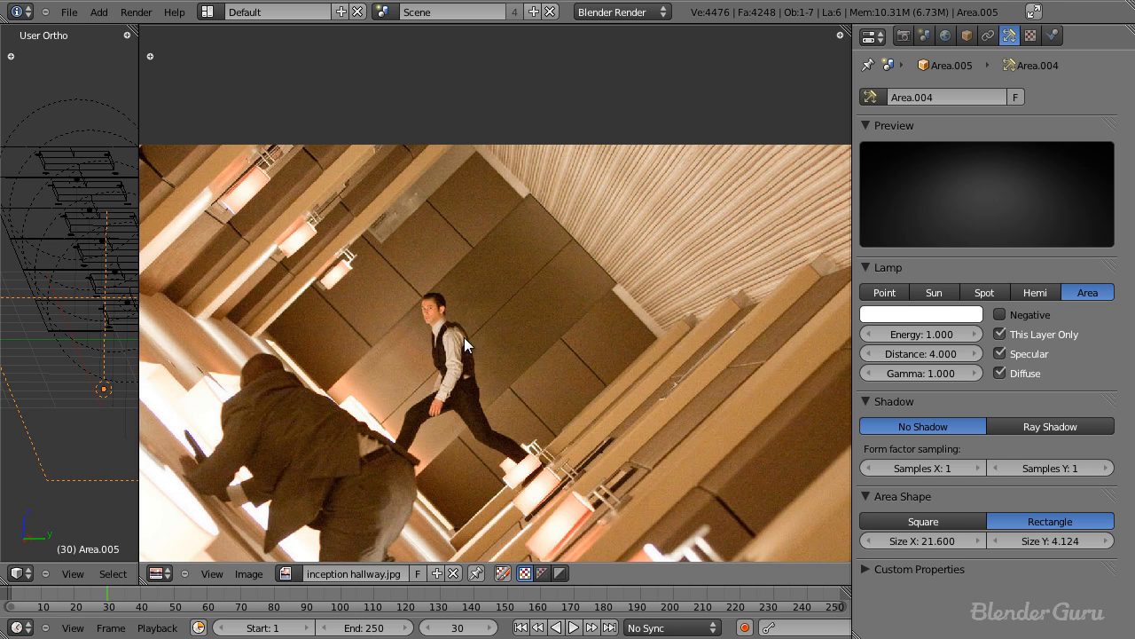
{"action": "middle_click_drag", "start_coordinate": [391, 432], "coordinate": [610, 234]}
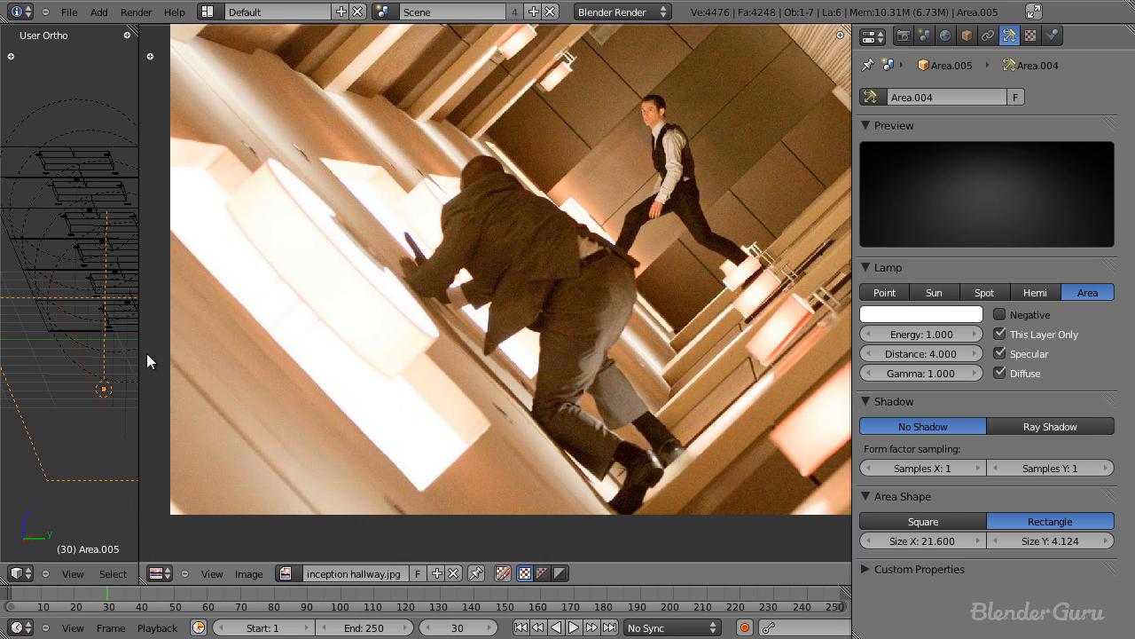
Widen the 3D view again, show the first layer alongside the second in camera view, and save the file.
{"action": "left_click_drag", "start_coordinate": [140, 355], "coordinate": [448, 354]}
{"action": "scroll", "coordinate": [621, 399], "scroll_direction": "up", "scroll_amount": 2}
{"action": "middle_click_drag", "start_coordinate": [342, 397], "coordinate": [381, 397]}
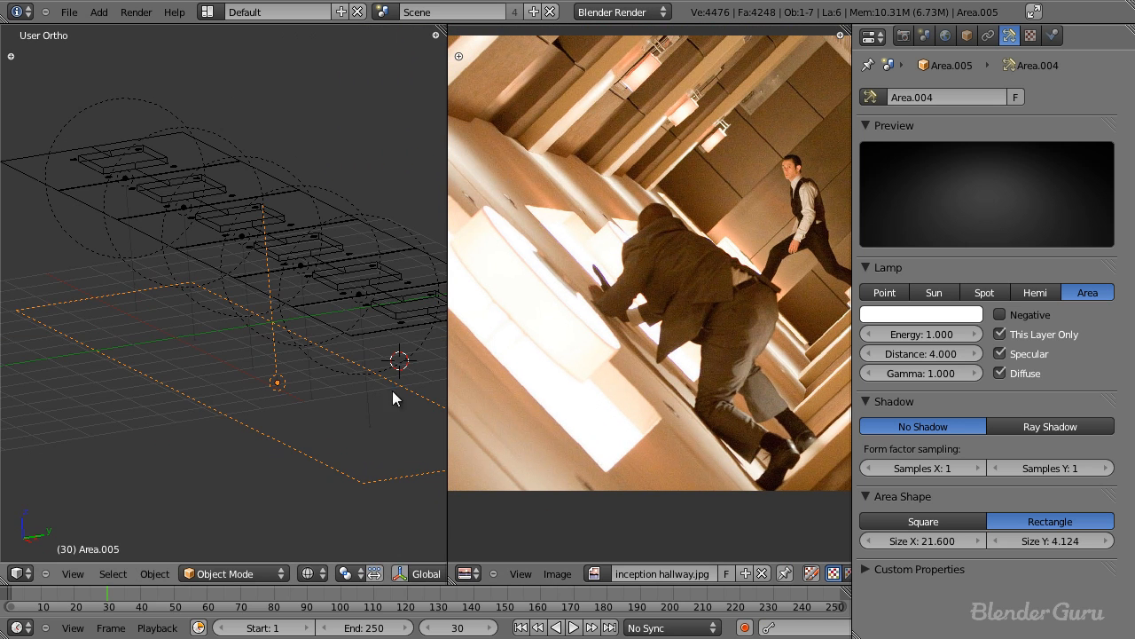
{"action": "left_click_drag", "start_coordinate": [446, 379], "coordinate": [572, 387]}
{"action": "key", "text": "KP_0"}
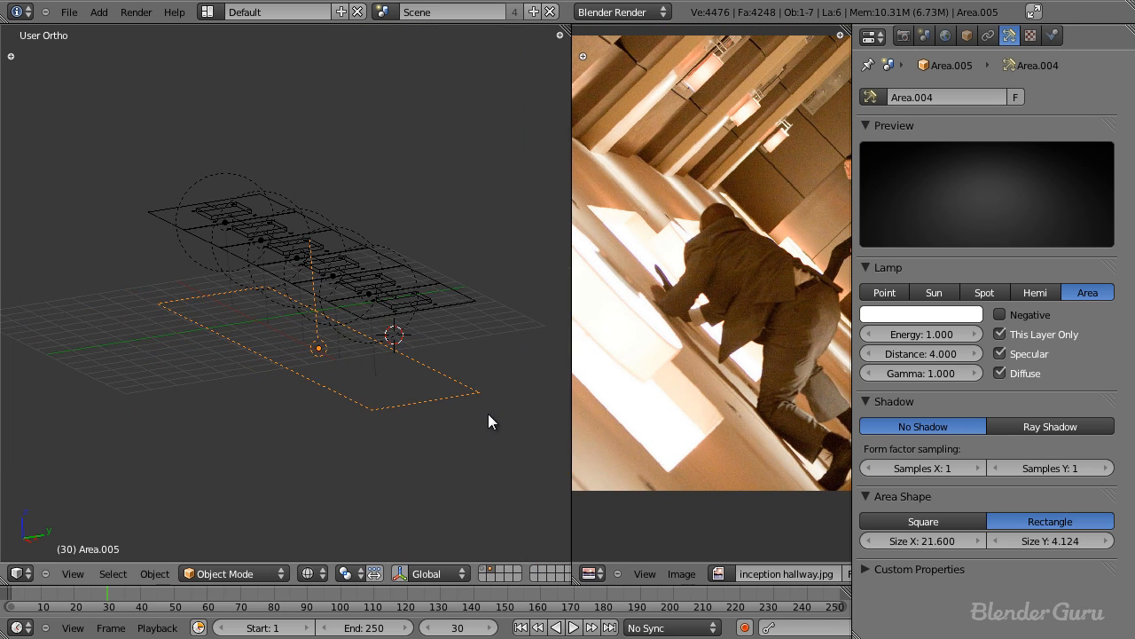
{"action": "key", "text": "a"}
{"action": "scroll", "coordinate": [454, 413], "scroll_direction": "up", "scroll_amount": 2}
{"action": "left_click", "coordinate": [482, 568], "text": "shift"}
{"action": "key", "text": "ctrl+s"}
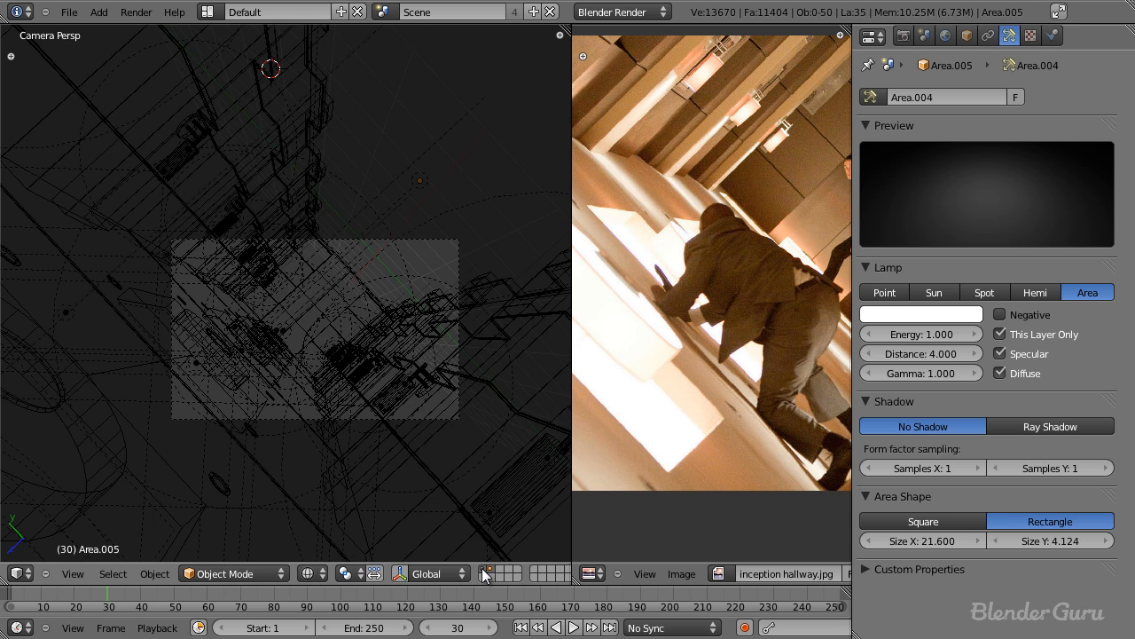
{"action": "left_click", "coordinate": [420, 390]}
Switch the camera view to solid shading and render the current frame.
{"action": "key", "text": "z"}
{"action": "scroll", "coordinate": [420, 392], "scroll_direction": "up", "scroll_amount": 2}
{"action": "scroll", "coordinate": [429, 325], "scroll_direction": "down", "scroll_amount": 2}
{"action": "key", "text": "z"}
{"action": "key", "text": "z"}
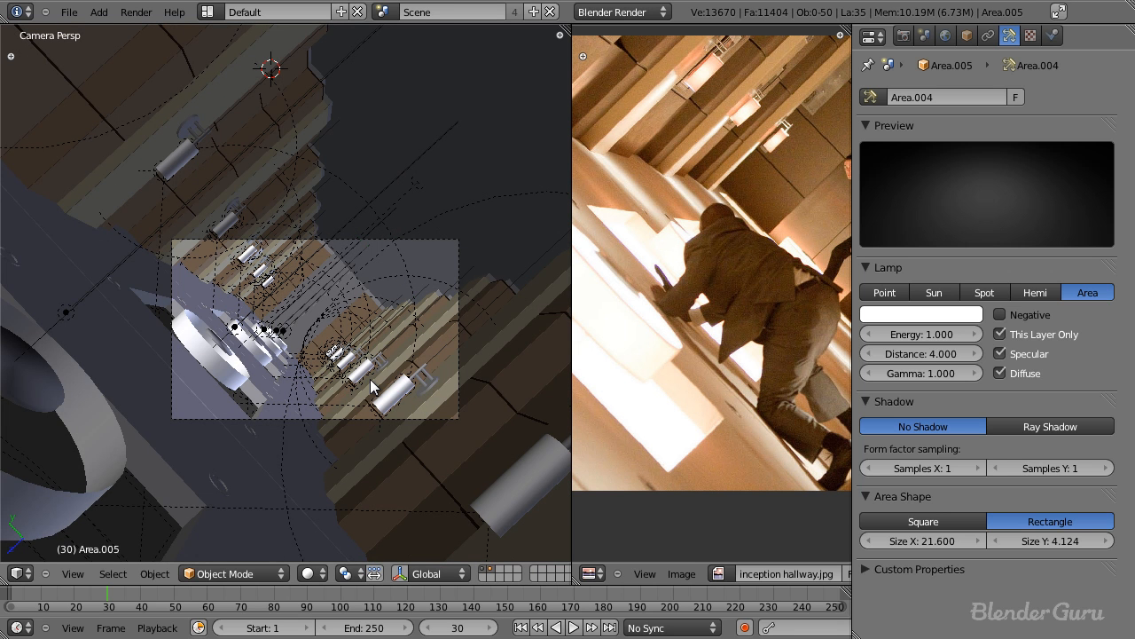
{"action": "key", "text": "F12"}
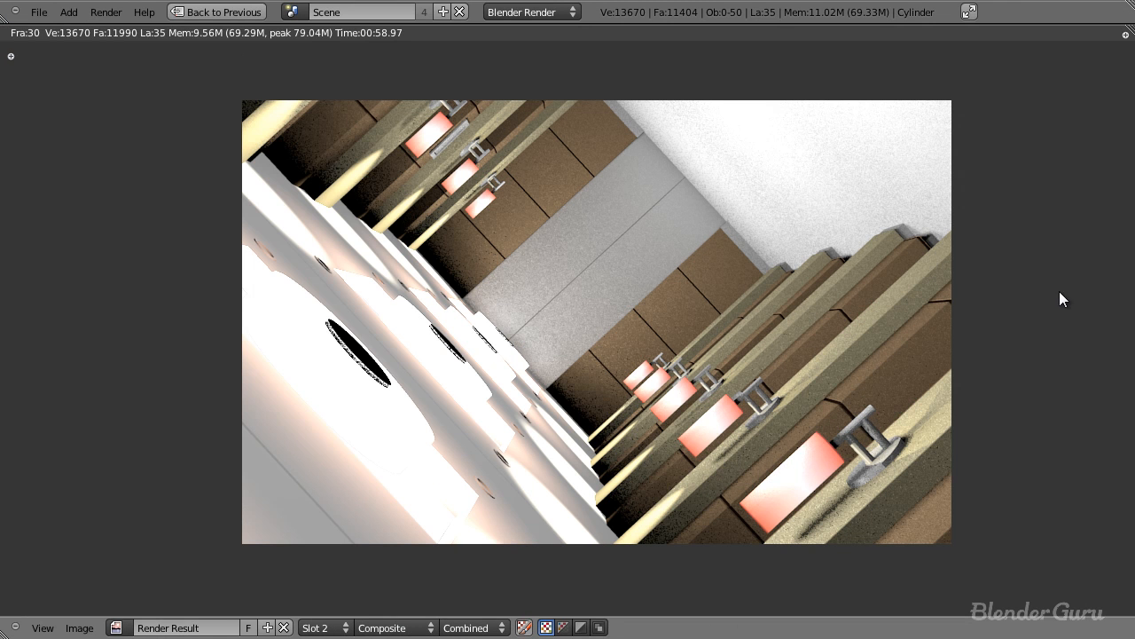
Examine the rendered hallway up close, including the ceiling lights, back wall, floor and wall lamps.
{"action": "scroll", "coordinate": [403, 357], "scroll_direction": "up", "scroll_amount": 4}
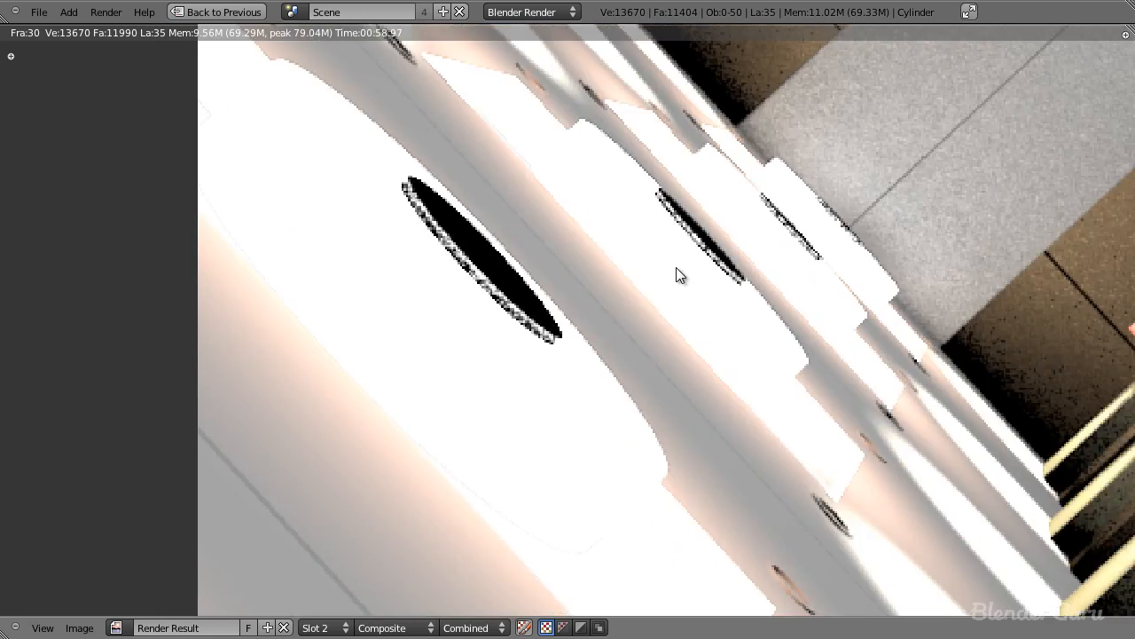
{"action": "middle_click_drag", "start_coordinate": [677, 273], "coordinate": [517, 367]}
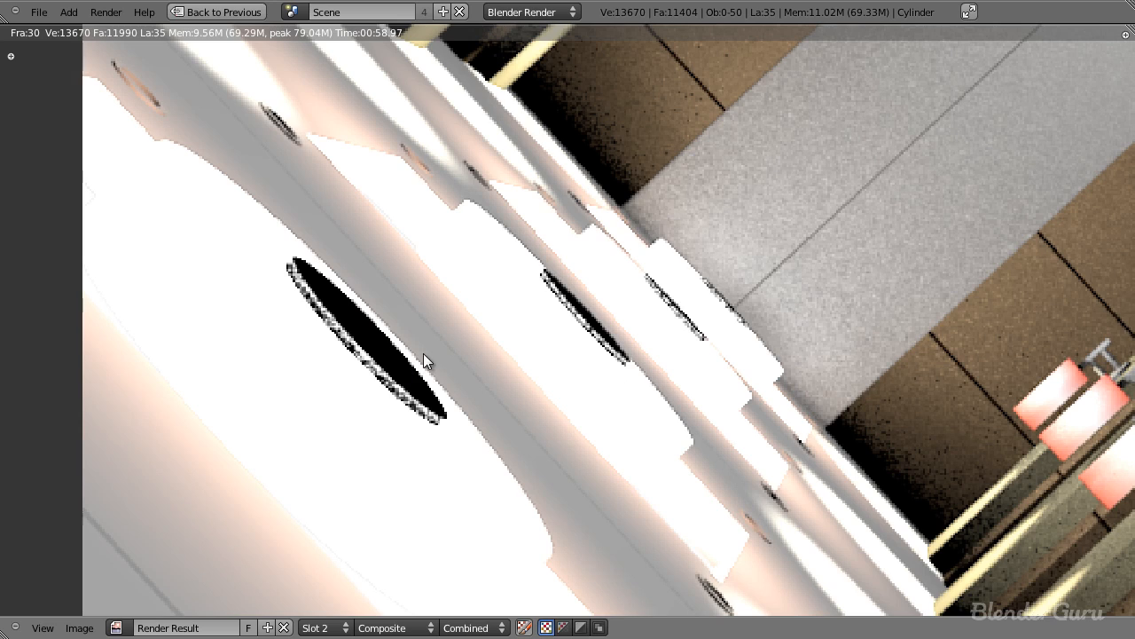
{"action": "scroll", "coordinate": [619, 368], "scroll_direction": "down", "scroll_amount": 2}
{"action": "middle_click_drag", "start_coordinate": [665, 370], "coordinate": [469, 304]}
{"action": "scroll", "coordinate": [611, 337], "scroll_direction": "down", "scroll_amount": 1}
{"action": "middle_click_drag", "start_coordinate": [598, 338], "coordinate": [521, 402]}
{"action": "scroll", "coordinate": [500, 336], "scroll_direction": "down", "scroll_amount": 1}
{"action": "middle_click_drag", "start_coordinate": [589, 284], "coordinate": [575, 372]}
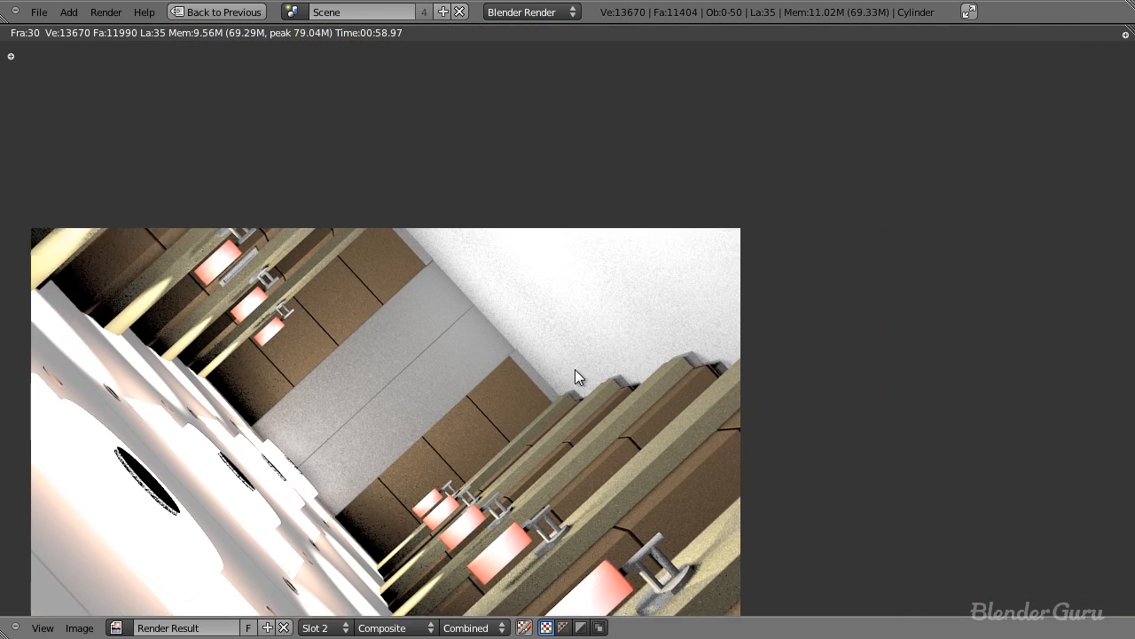
{"action": "scroll", "coordinate": [521, 359], "scroll_direction": "up", "scroll_amount": 2}
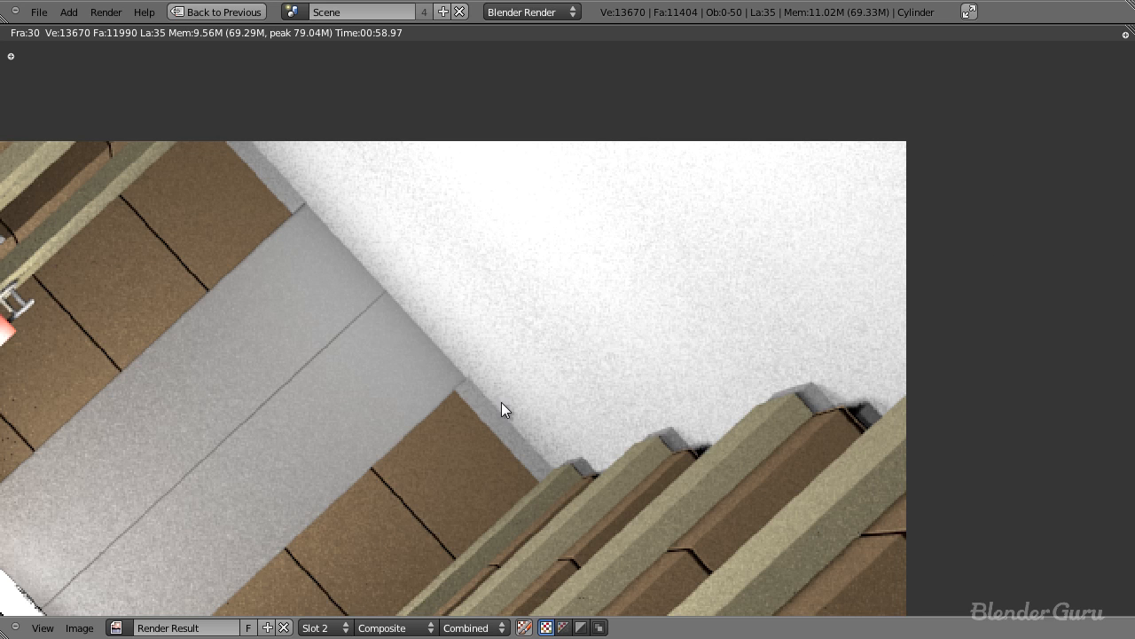
{"action": "middle_click_drag", "start_coordinate": [380, 286], "coordinate": [657, 179]}
{"action": "scroll", "coordinate": [493, 328], "scroll_direction": "down", "scroll_amount": 2}
{"action": "scroll", "coordinate": [524, 263], "scroll_direction": "down", "scroll_amount": 1}
{"action": "middle_click_drag", "start_coordinate": [519, 317], "coordinate": [526, 262]}
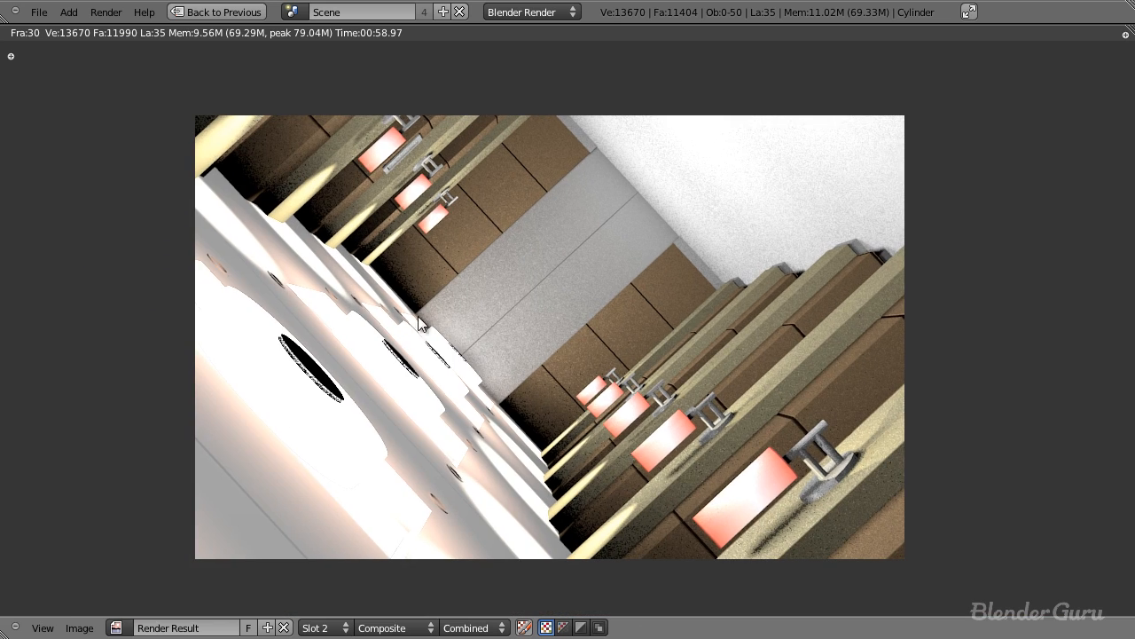
{"action": "scroll", "coordinate": [550, 388], "scroll_direction": "up", "scroll_amount": 1}
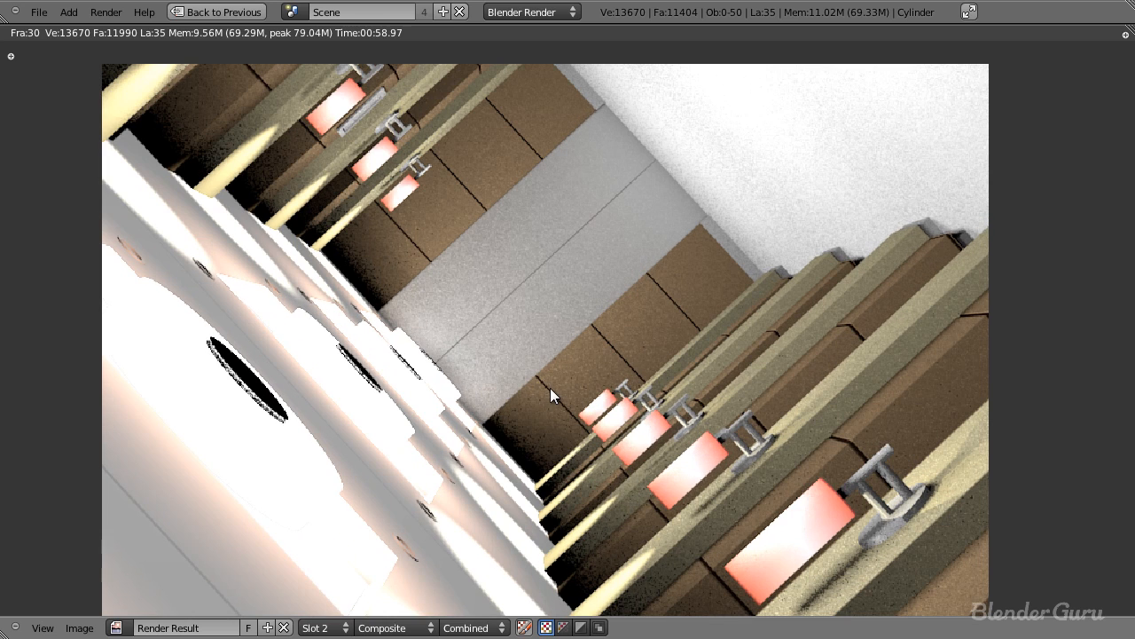
{"action": "scroll", "coordinate": [604, 377], "scroll_direction": "down", "scroll_amount": 1}
{"action": "middle_click_drag", "start_coordinate": [604, 376], "coordinate": [581, 323]}
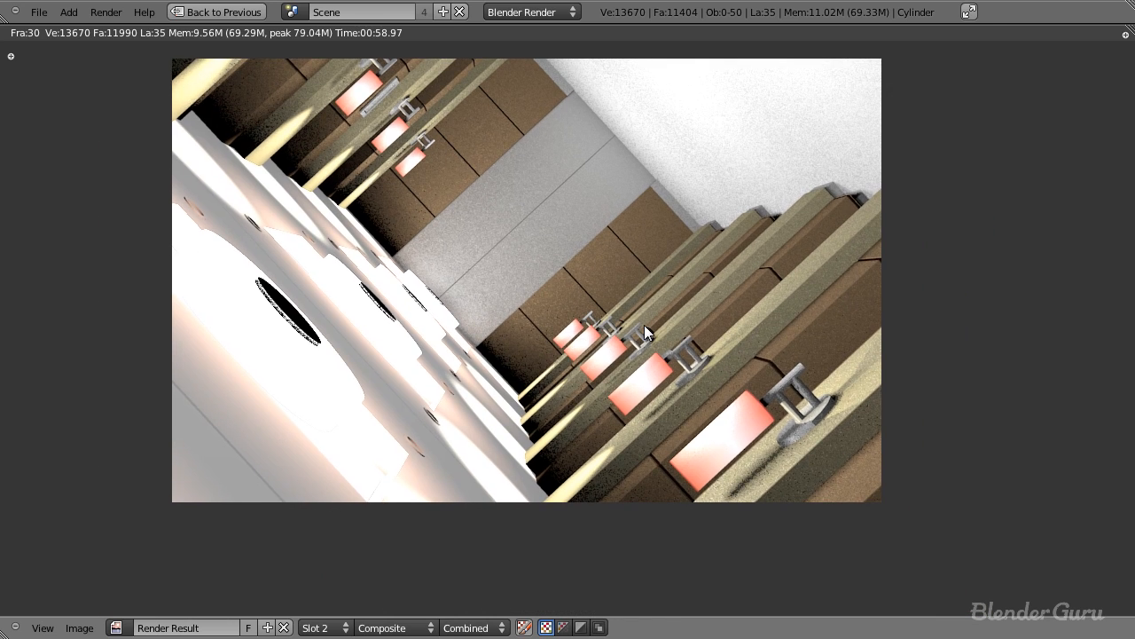
Return from the render to the solid camera view and compare the materials of the ceiling lights and wall lamps.
{"action": "key", "text": "Escape"}
{"action": "key", "text": "z"}
{"action": "right_click", "coordinate": [329, 379]}
{"action": "key", "text": "ctrl+Up"}
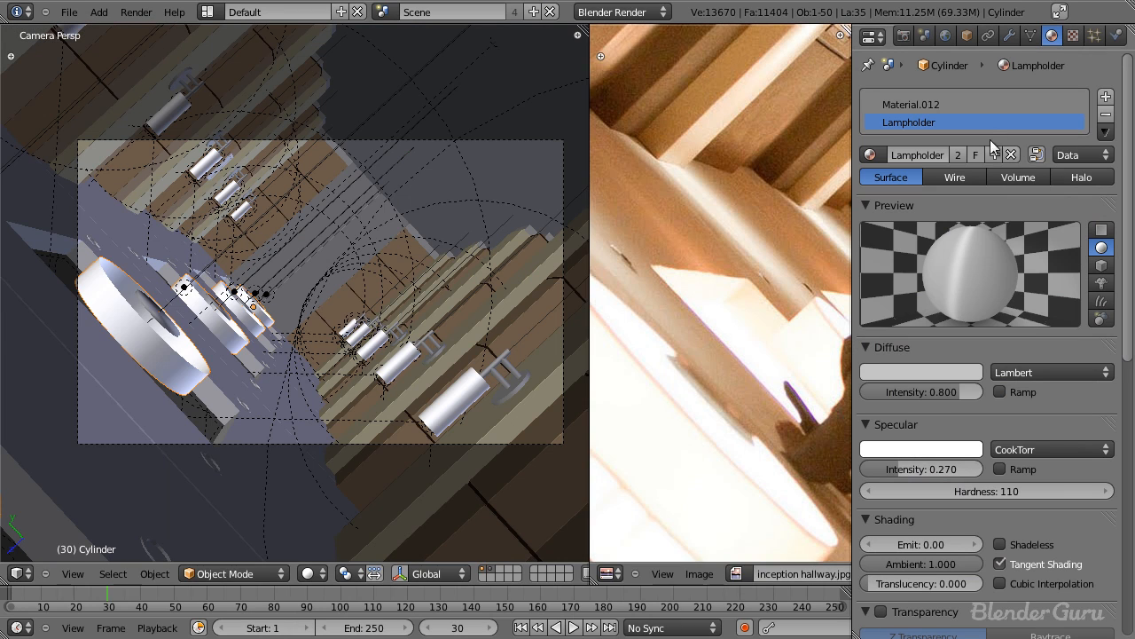
{"action": "scroll", "coordinate": [507, 389], "scroll_direction": "up", "scroll_amount": 2}
{"action": "middle_click_drag", "start_coordinate": [507, 389], "coordinate": [286, 282], "text": "shift"}
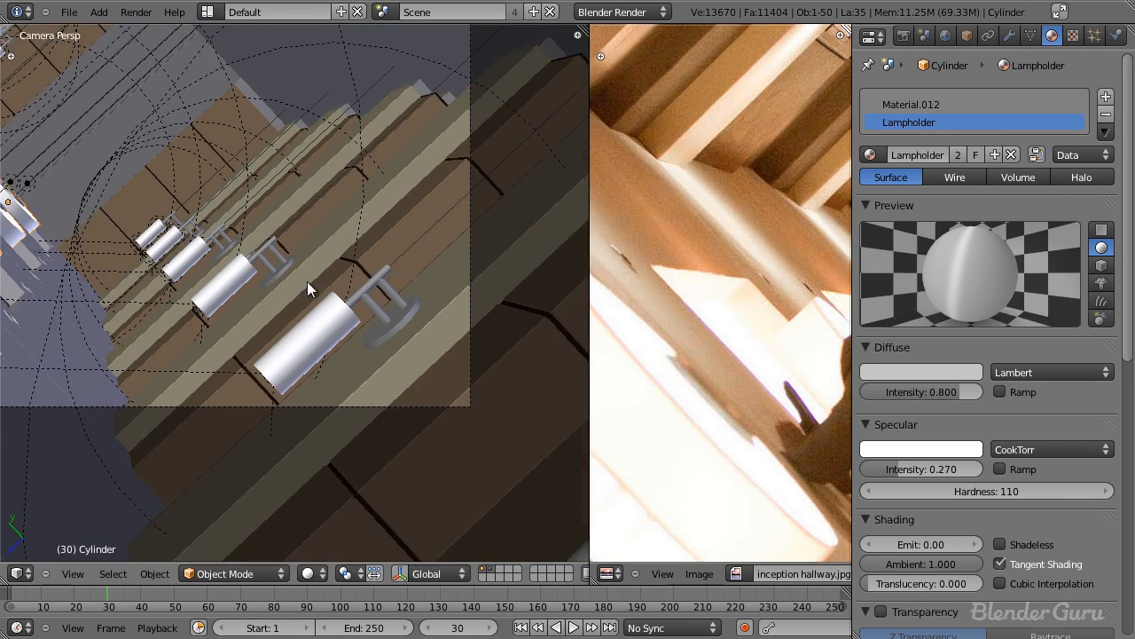
{"action": "scroll", "coordinate": [293, 284], "scroll_direction": "up", "scroll_amount": 2}
{"action": "right_click", "coordinate": [397, 298]}
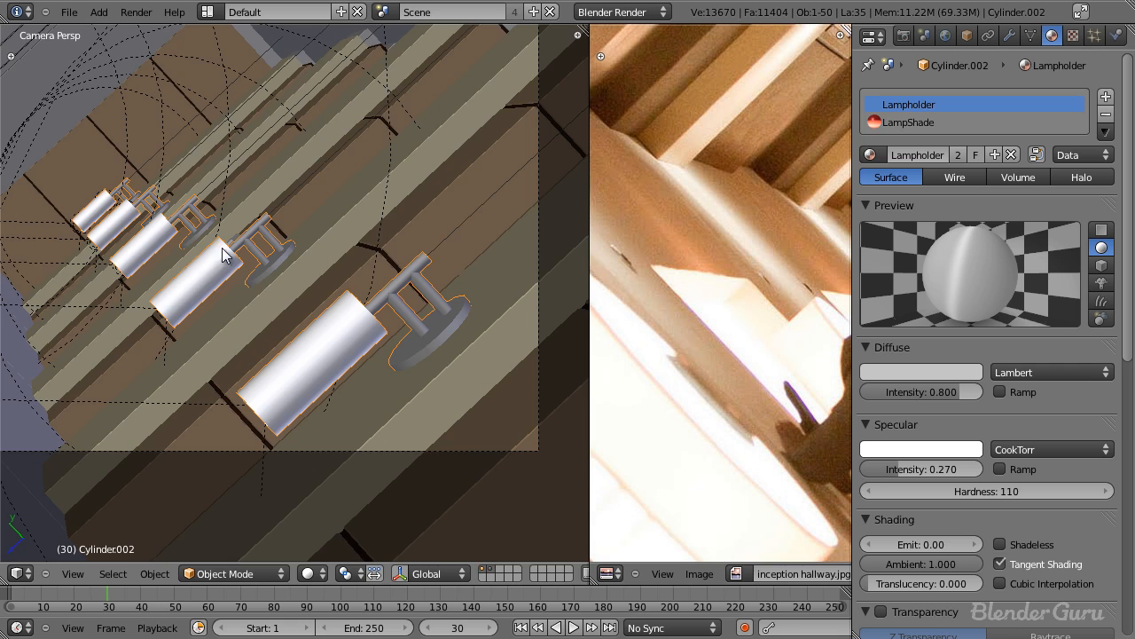
{"action": "scroll", "coordinate": [223, 254], "scroll_direction": "down", "scroll_amount": 3}
{"action": "middle_click_drag", "start_coordinate": [223, 255], "coordinate": [264, 315], "text": "shift"}
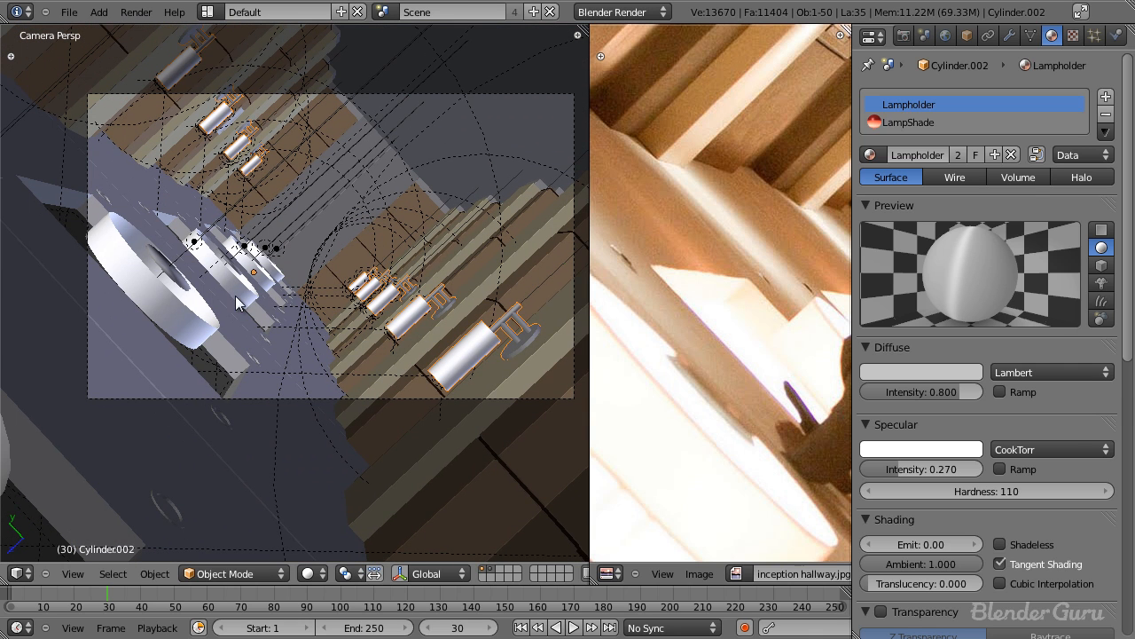
Give the ceiling lights their own single-user copy of the Lampholder material and rename it Lampfixture.
{"action": "right_click", "coordinate": [188, 293]}
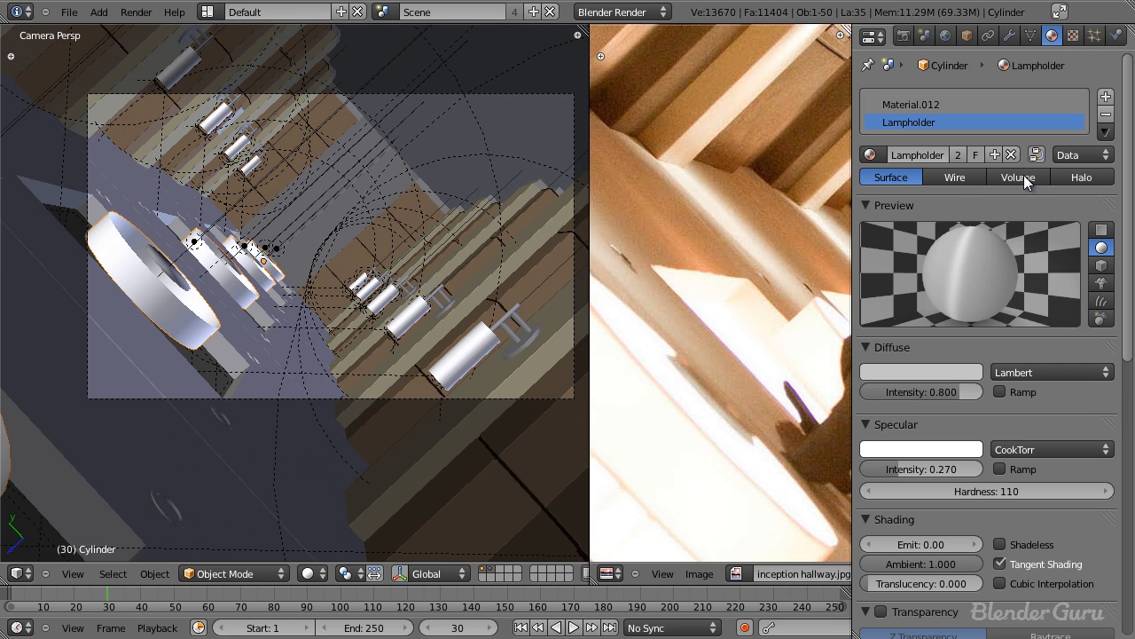
{"action": "left_click", "coordinate": [959, 157]}
{"action": "left_click", "coordinate": [932, 154]}
{"action": "left_click", "coordinate": [930, 153]}
{"action": "left_click", "coordinate": [950, 153]}
{"action": "key", "text": "Delete"}
{"action": "key", "text": "Delete"}
{"action": "key", "text": "Delete"}
{"action": "key", "text": "Delete"}
{"action": "key", "text": "BackSpace"}
{"action": "key", "text": "BackSpace"}
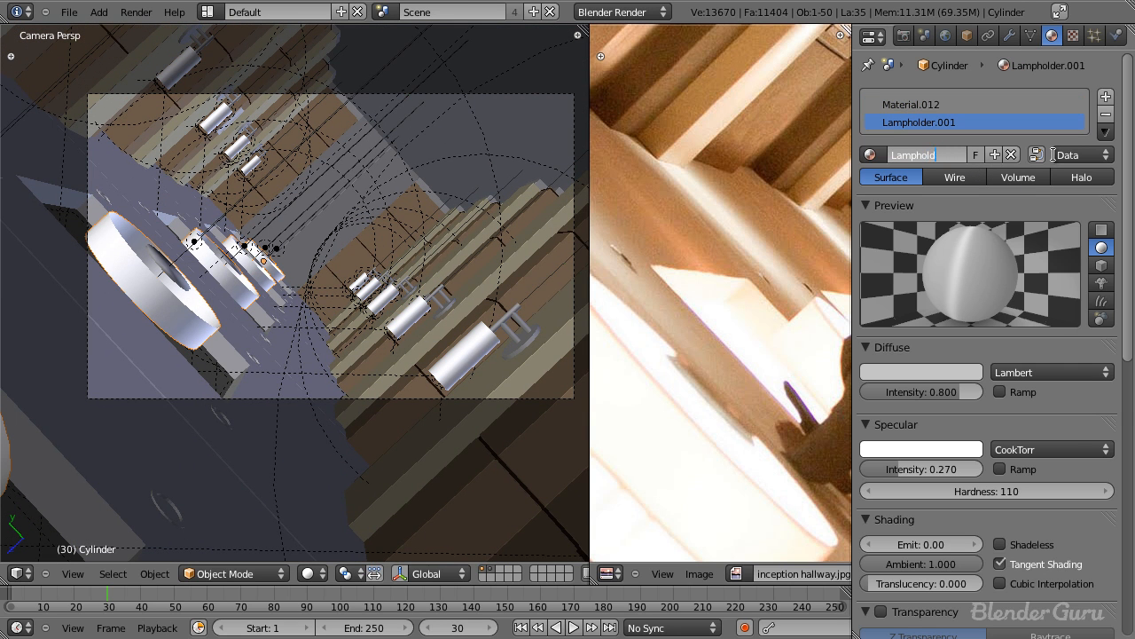
{"action": "type", "text": "fixture"}
{"action": "key", "text": "Return"}
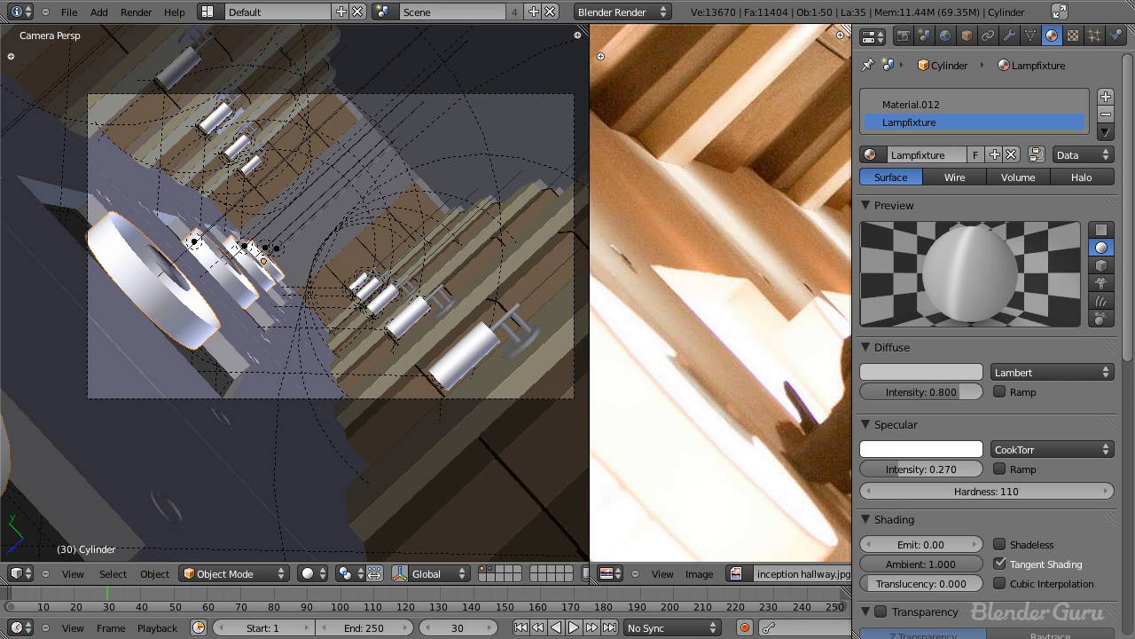
Set the emit value of the Lampfixture material to 0.5.
{"action": "left_click", "coordinate": [940, 544]}
{"action": "type", "text": "0.5"}
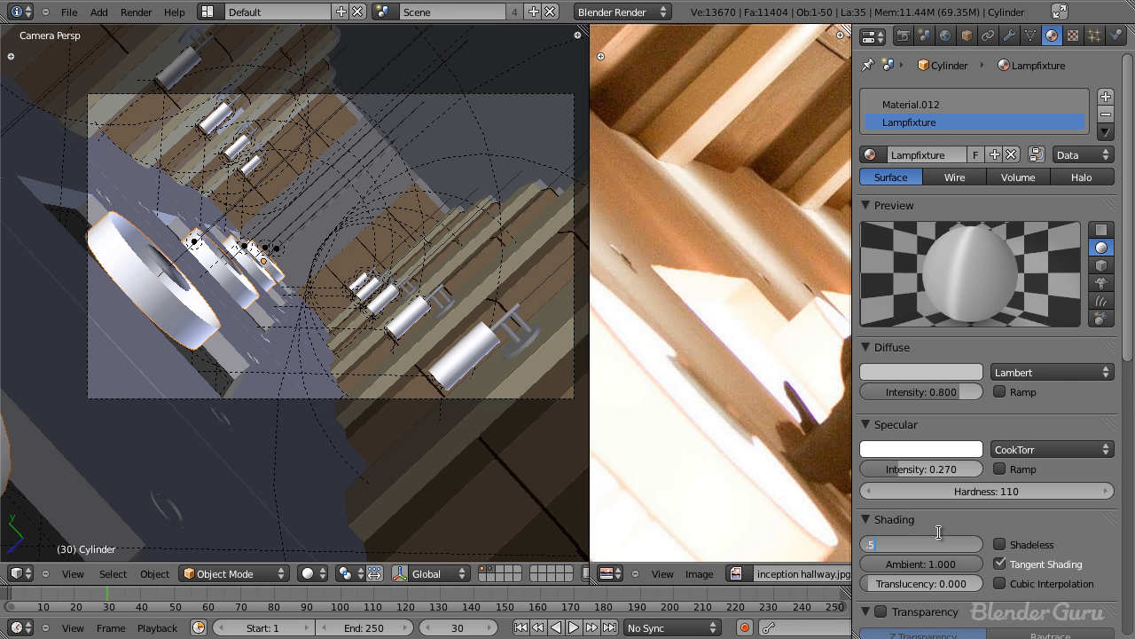
{"action": "key", "text": "Return"}
Examine the ceiling lights and wall lamps in camera view and compare them with the reference image.
{"action": "scroll", "coordinate": [987, 347], "scroll_direction": "down", "scroll_amount": 4}
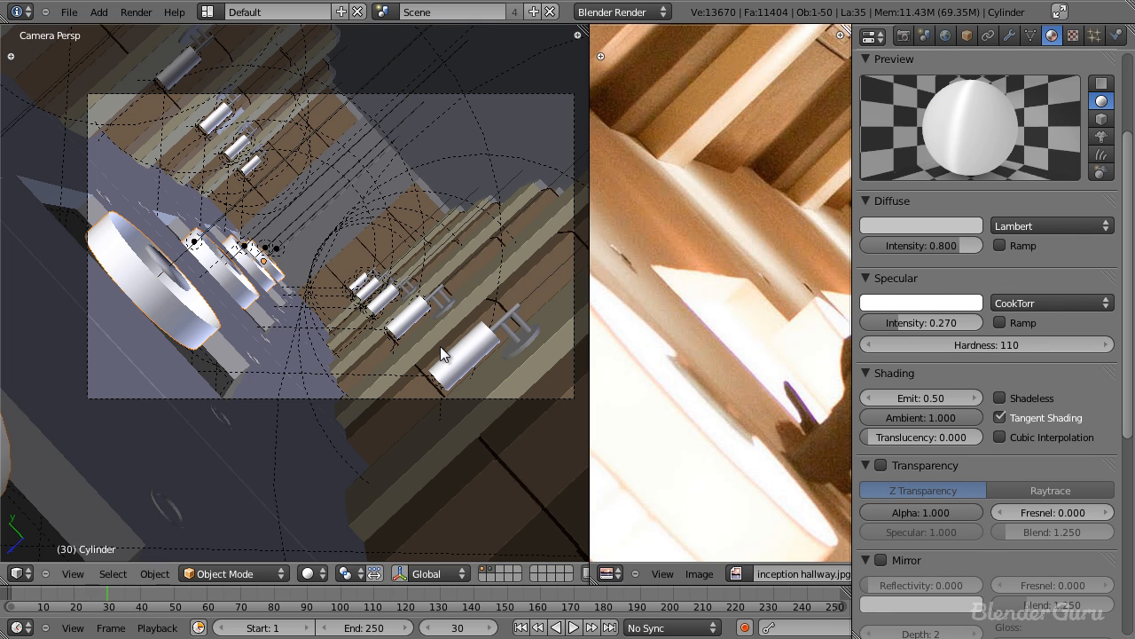
{"action": "scroll", "coordinate": [707, 344], "scroll_direction": "down", "scroll_amount": 2}
{"action": "scroll", "coordinate": [1003, 290], "scroll_direction": "up", "scroll_amount": 5}
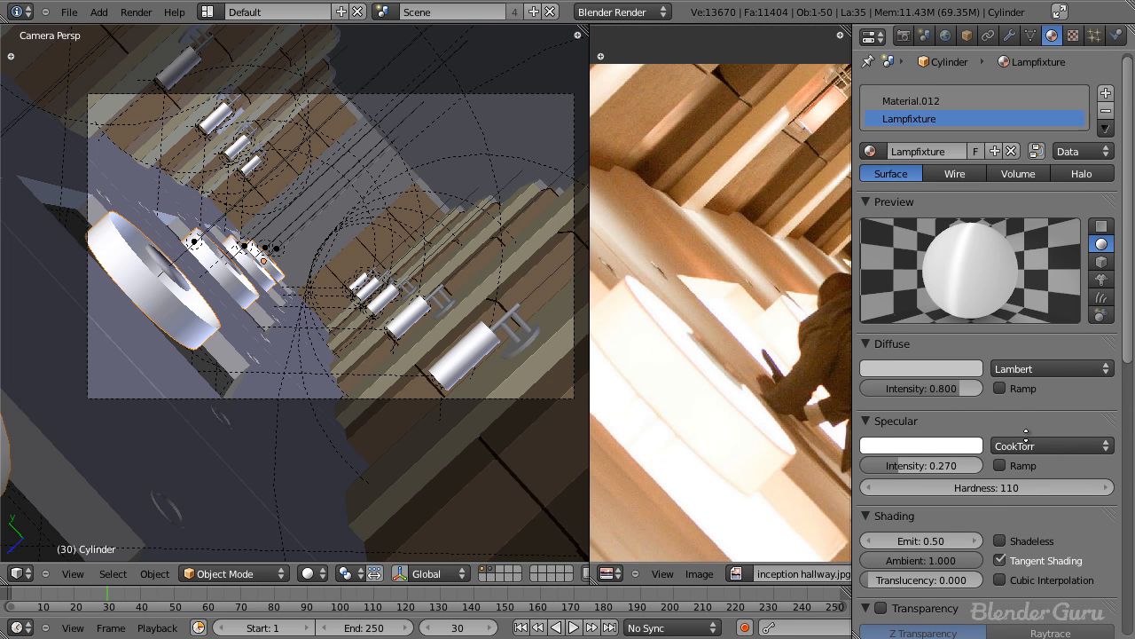
{"action": "scroll", "coordinate": [304, 322], "scroll_direction": "up", "scroll_amount": 4}
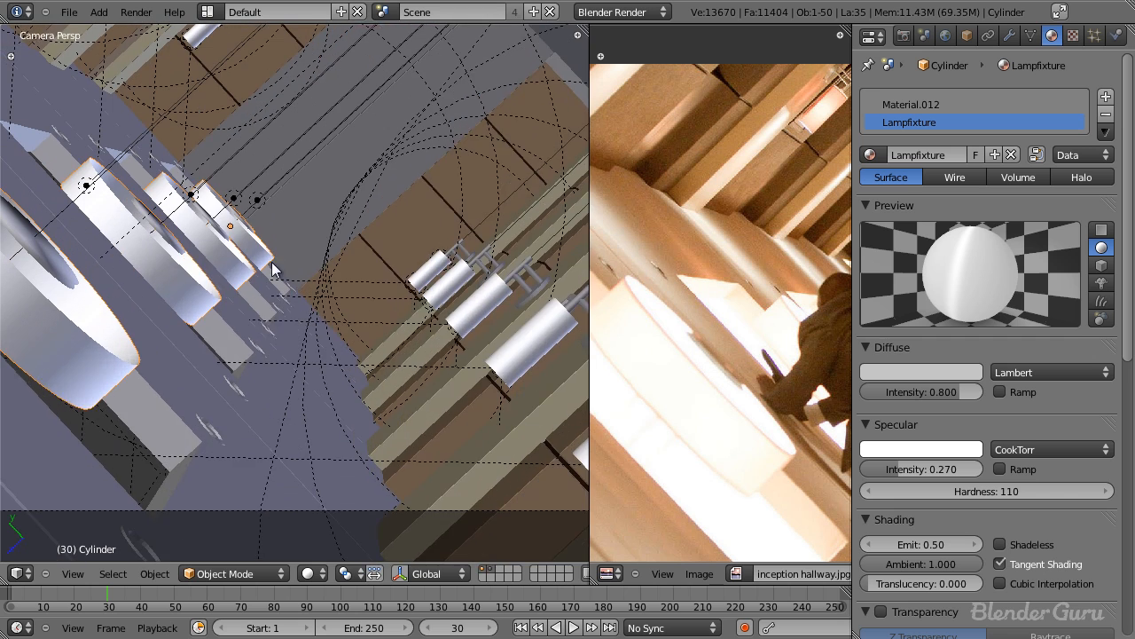
{"action": "scroll", "coordinate": [273, 269], "scroll_direction": "up", "scroll_amount": 3}
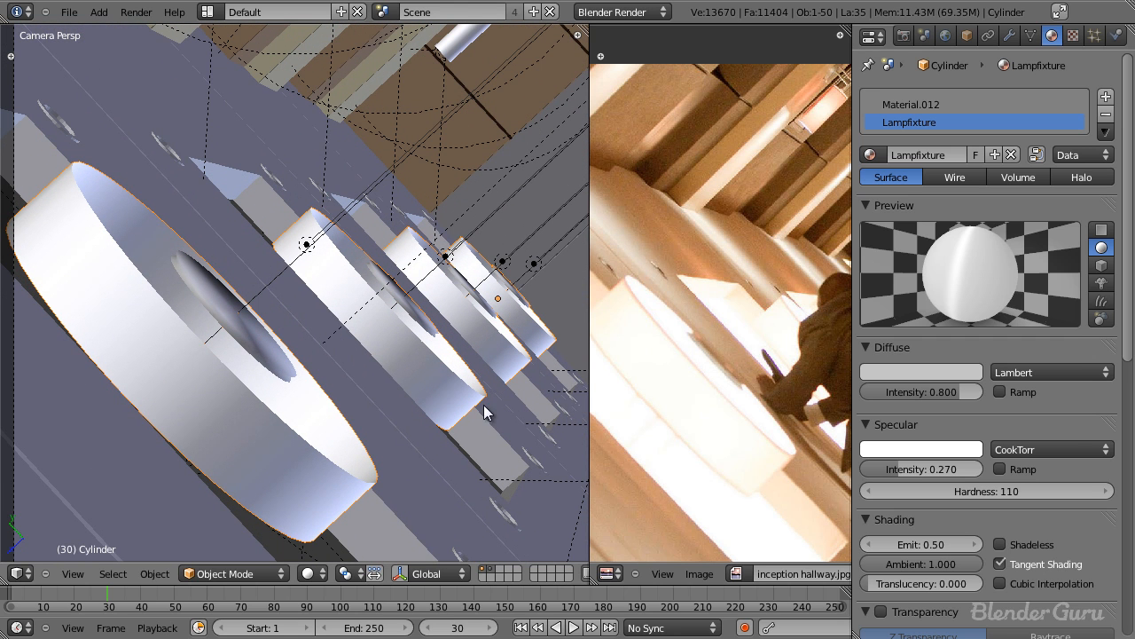
{"action": "scroll", "coordinate": [286, 325], "scroll_direction": "up", "scroll_amount": 1}
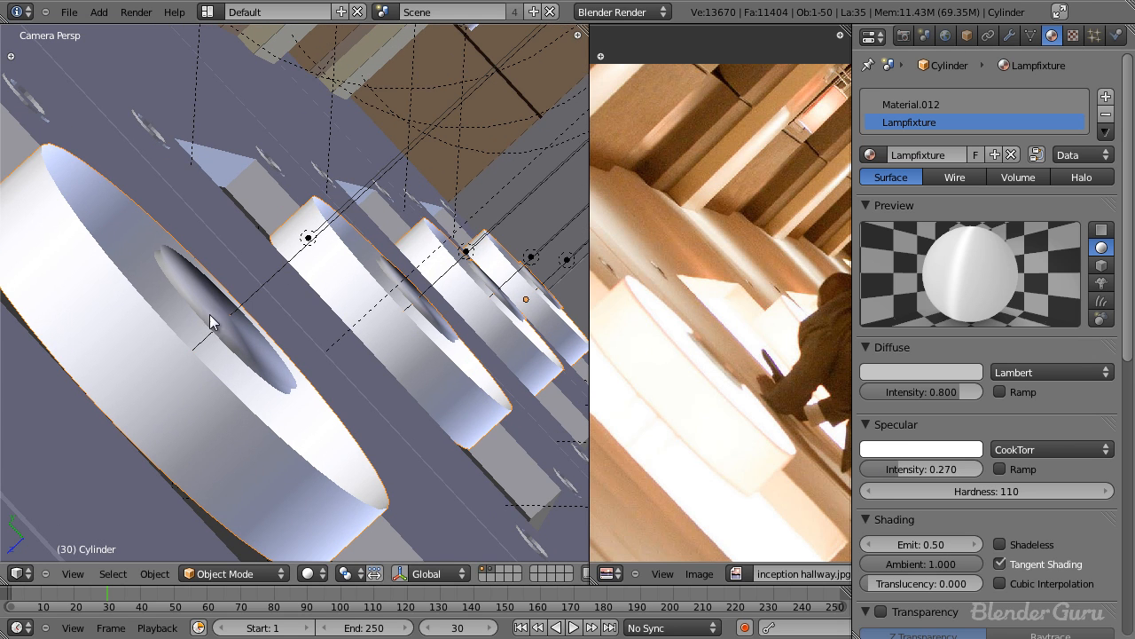
{"action": "scroll", "coordinate": [407, 355], "scroll_direction": "down", "scroll_amount": 4}
{"action": "scroll", "coordinate": [284, 317], "scroll_direction": "up", "scroll_amount": 3}
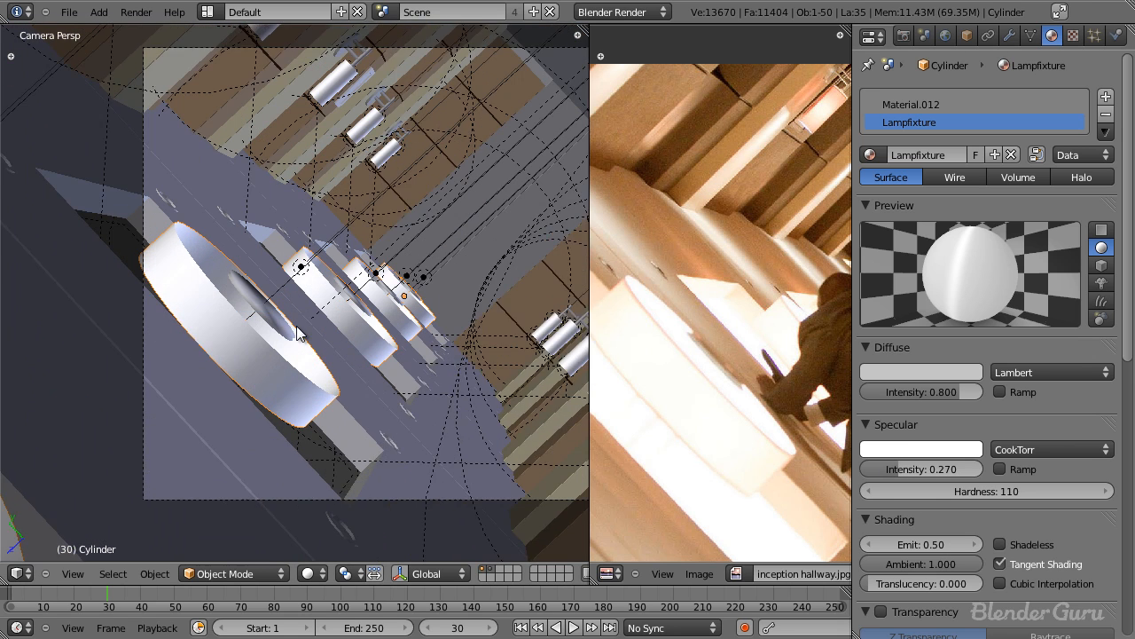
{"action": "middle_click_drag", "start_coordinate": [326, 346], "coordinate": [262, 328], "text": "shift"}
{"action": "scroll", "coordinate": [973, 478], "scroll_direction": "down", "scroll_amount": 3}
{"action": "scroll", "coordinate": [977, 480], "scroll_direction": "up", "scroll_amount": 1}
{"action": "scroll", "coordinate": [993, 468], "scroll_direction": "up", "scroll_amount": 2}
{"action": "scroll", "coordinate": [533, 375], "scroll_direction": "down", "scroll_amount": 3}
{"action": "middle_click_drag", "start_coordinate": [532, 374], "coordinate": [296, 348], "text": "shift"}
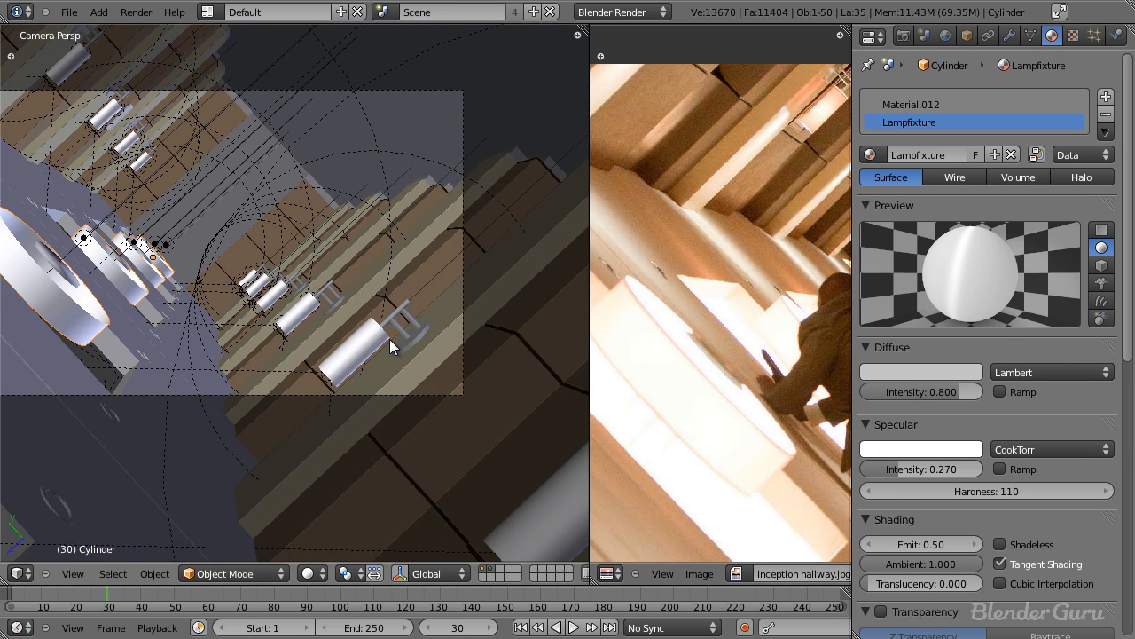
{"action": "scroll", "coordinate": [385, 339], "scroll_direction": "down", "scroll_amount": 2}
{"action": "middle_click_drag", "start_coordinate": [328, 311], "coordinate": [337, 334], "text": "shift"}
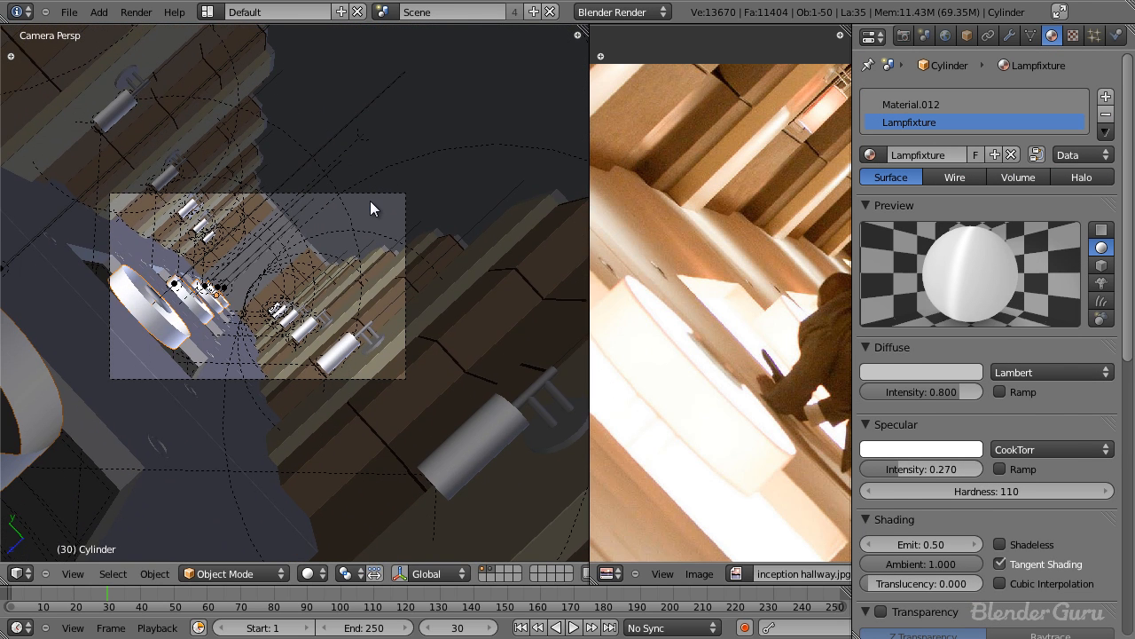
Add a new material named Floor to the hallway floor plane and set its specular intensity to 0.
{"action": "right_click", "coordinate": [370, 201]}
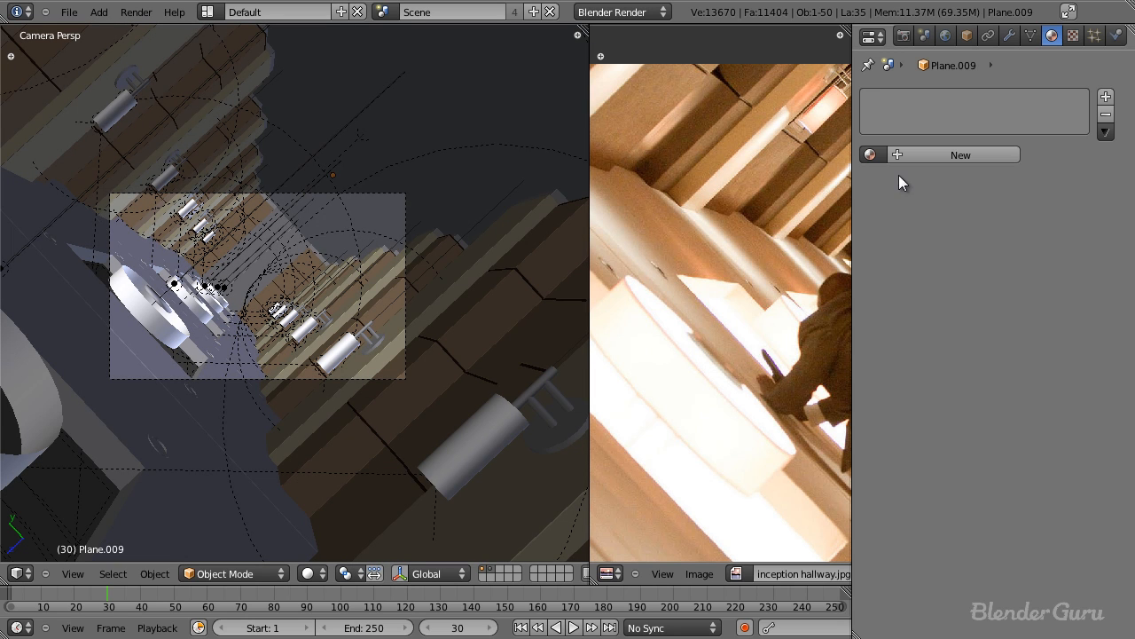
{"action": "left_click", "coordinate": [954, 159]}
{"action": "left_click", "coordinate": [935, 156]}
{"action": "type", "text": "Floo"}
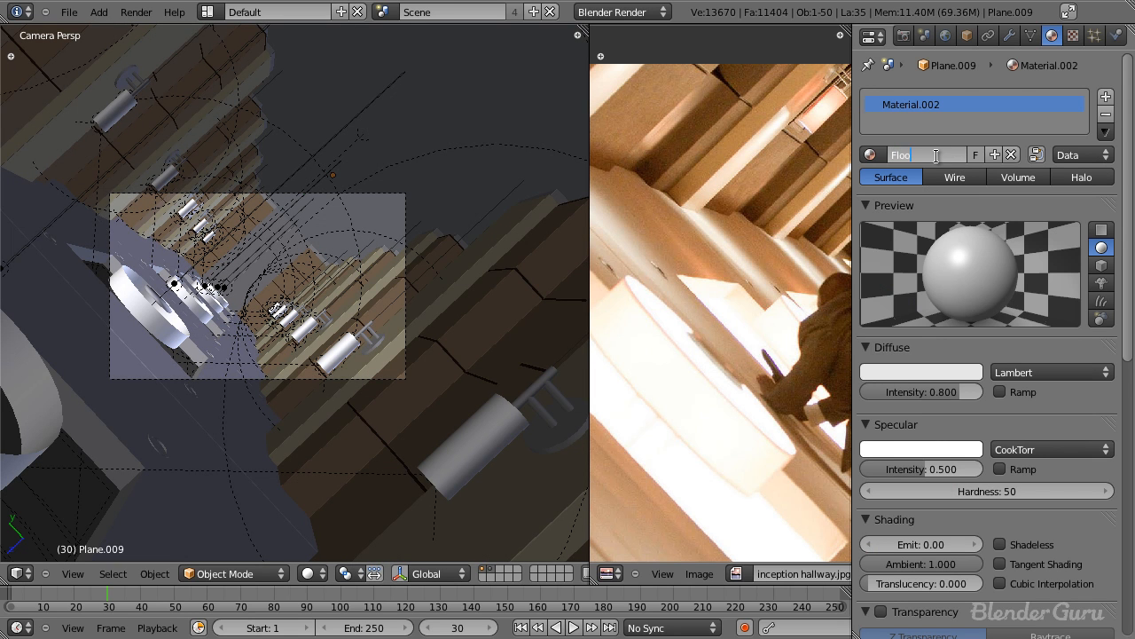
{"action": "type", "text": "r"}
{"action": "key", "text": "Return"}
{"action": "key", "text": "BackSpace"}
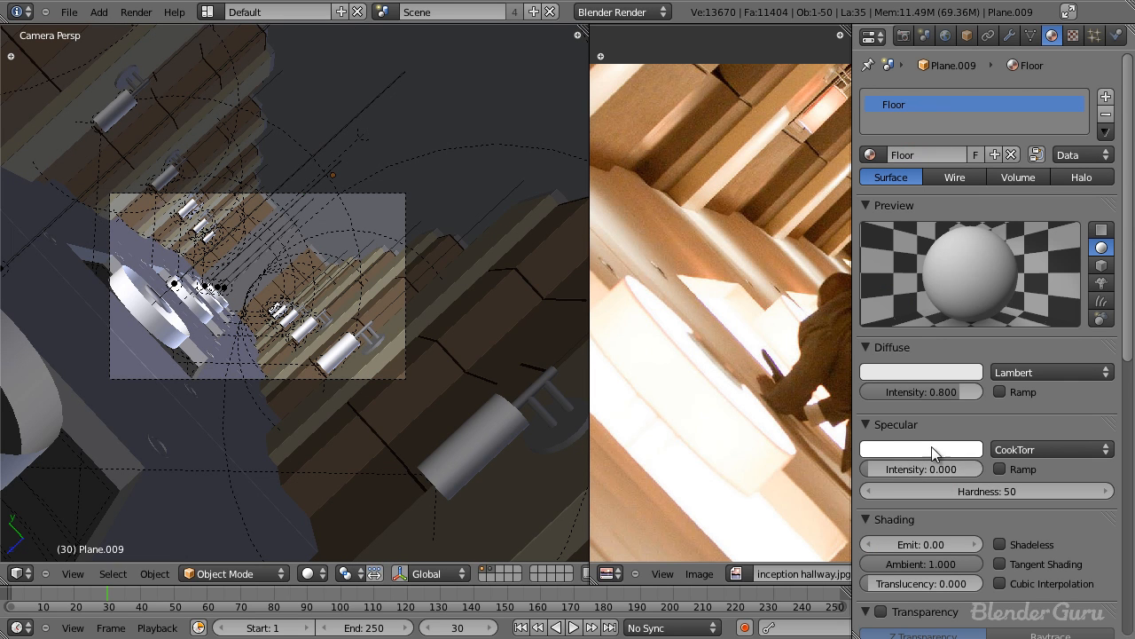
Check the carpet in the reference image and add a new Image or Movie texture to the Floor material.
{"action": "scroll", "coordinate": [922, 447], "scroll_direction": "down", "scroll_amount": 10}
{"action": "scroll", "coordinate": [922, 447], "scroll_direction": "up", "scroll_amount": 10}
{"action": "scroll", "coordinate": [734, 227], "scroll_direction": "up", "scroll_amount": 3}
{"action": "mouse_move", "coordinate": [734, 227]}
{"action": "middle_mouse_down"}
{"action": "mouse_move", "coordinate": [405, 299]}
{"action": "mouse_move", "coordinate": [20, 459]}
{"action": "mouse_move", "coordinate": [6, 477]}
{"action": "middle_mouse_up"}
{"action": "mouse_move", "coordinate": [820, 271]}
{"action": "middle_mouse_down"}
{"action": "mouse_move", "coordinate": [632, 274]}
{"action": "mouse_move", "coordinate": [638, 309]}
{"action": "middle_mouse_up"}
{"action": "scroll", "coordinate": [789, 194], "scroll_direction": "down", "scroll_amount": 1}
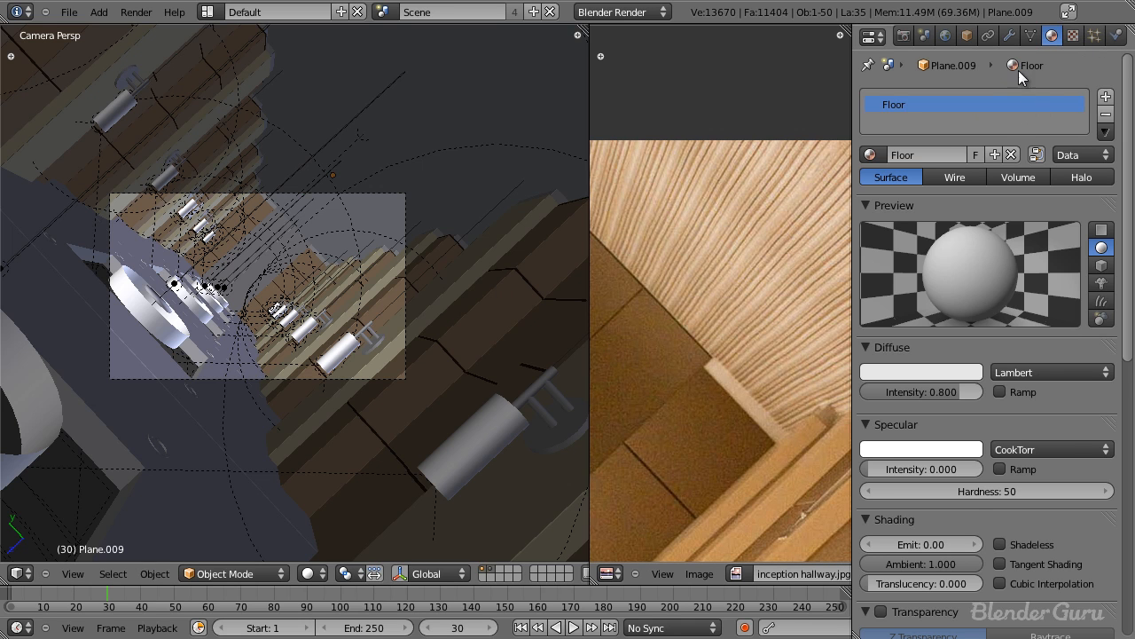
{"action": "left_click", "coordinate": [1071, 35]}
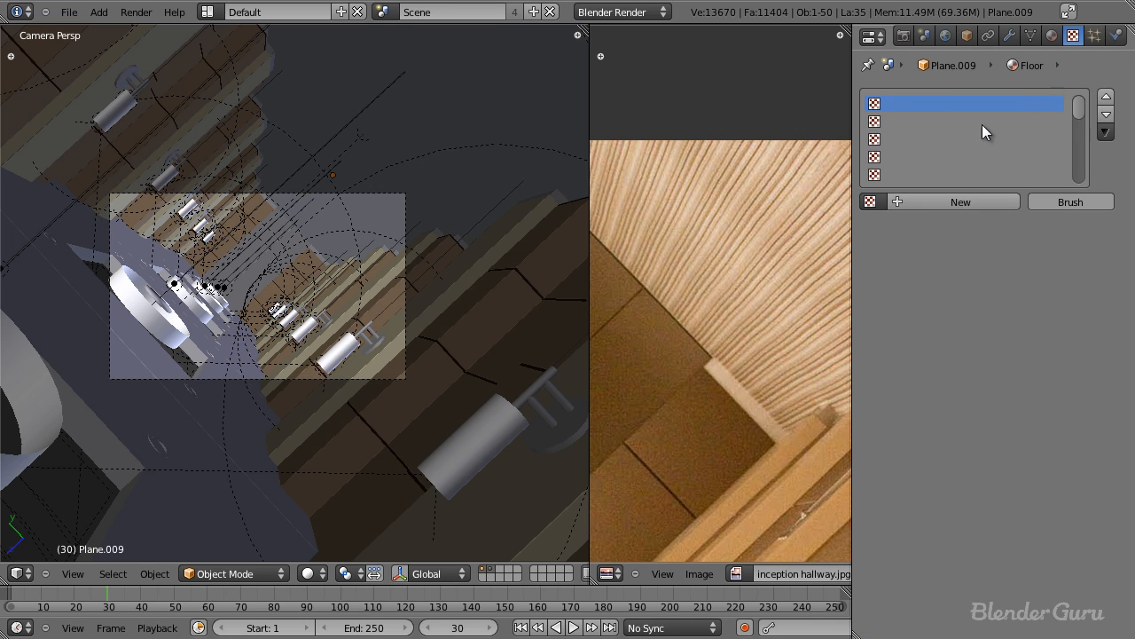
{"action": "left_click", "coordinate": [941, 202]}
{"action": "left_click", "coordinate": [975, 224]}
{"action": "key", "text": "Escape"}
{"action": "left_click", "coordinate": [962, 224]}
{"action": "left_click", "coordinate": [968, 333]}
Load carpet_texture.png as the image of the floor texture.
{"action": "scroll", "coordinate": [991, 213], "scroll_direction": "down", "scroll_amount": 8}
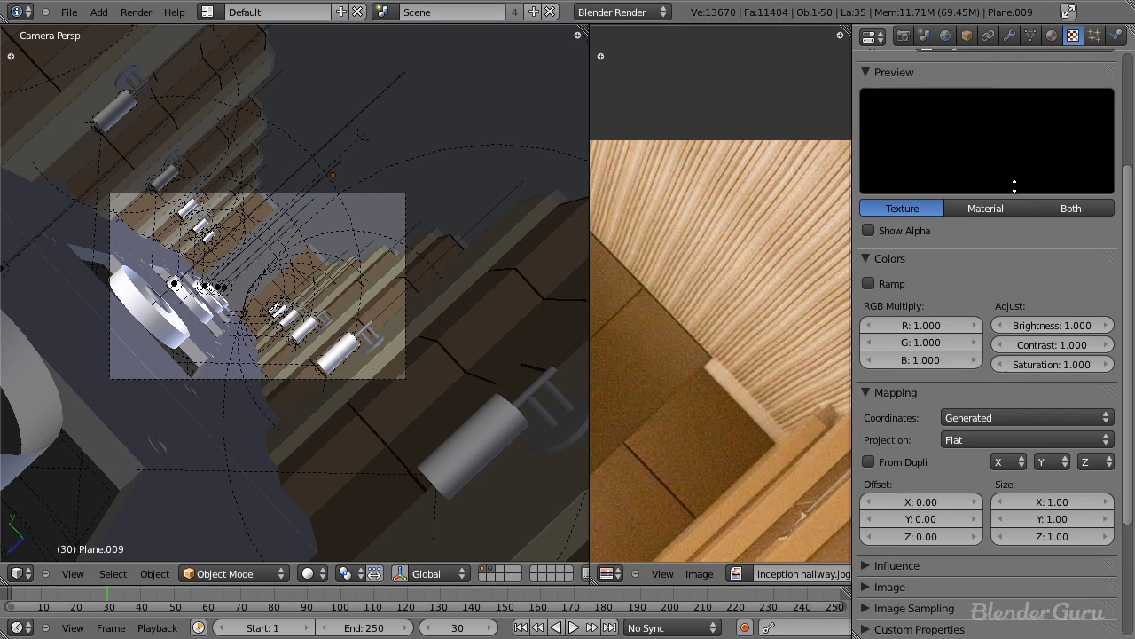
{"action": "scroll", "coordinate": [992, 213], "scroll_direction": "down", "scroll_amount": 2}
{"action": "left_click", "coordinate": [870, 471]}
{"action": "left_click", "coordinate": [874, 407]}
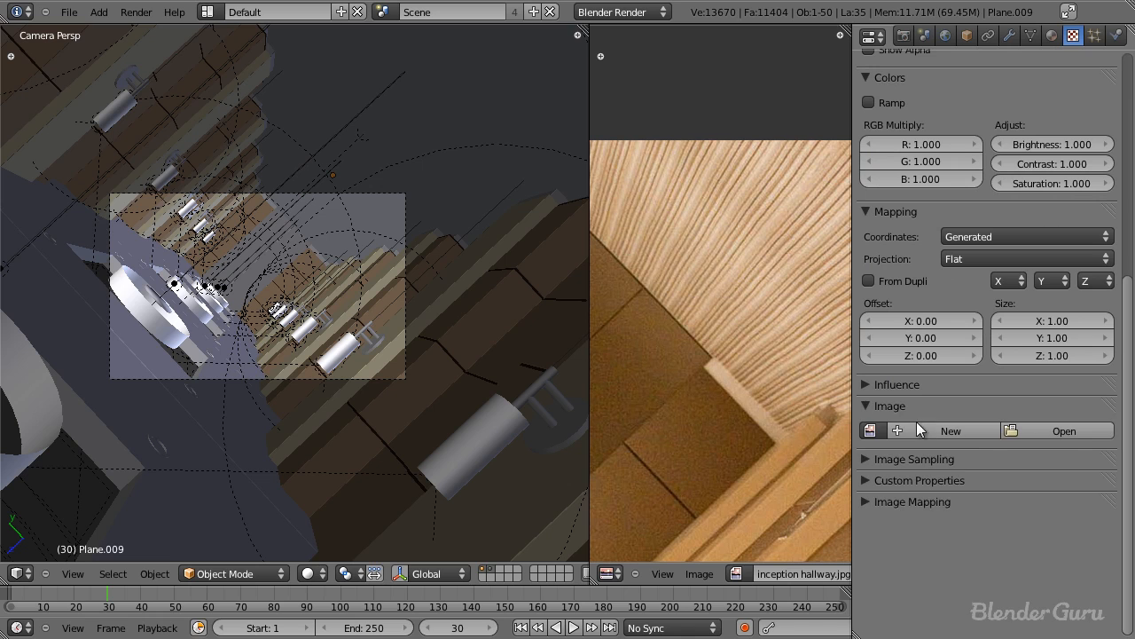
{"action": "left_click", "coordinate": [1027, 433]}
{"action": "double_click", "coordinate": [310, 162]}
{"action": "scroll", "coordinate": [940, 245], "scroll_direction": "up", "scroll_amount": 10}
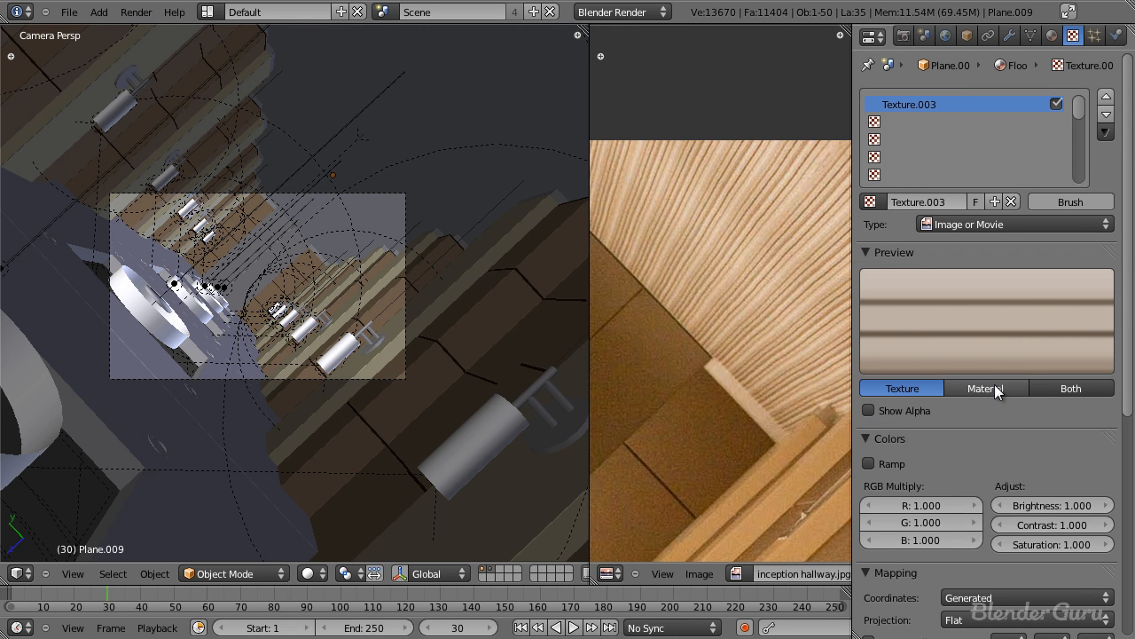
Set the carpet texture's image mapping to repeat 50 times in both X and Y.
{"action": "scroll", "coordinate": [986, 384], "scroll_direction": "down", "scroll_amount": 10}
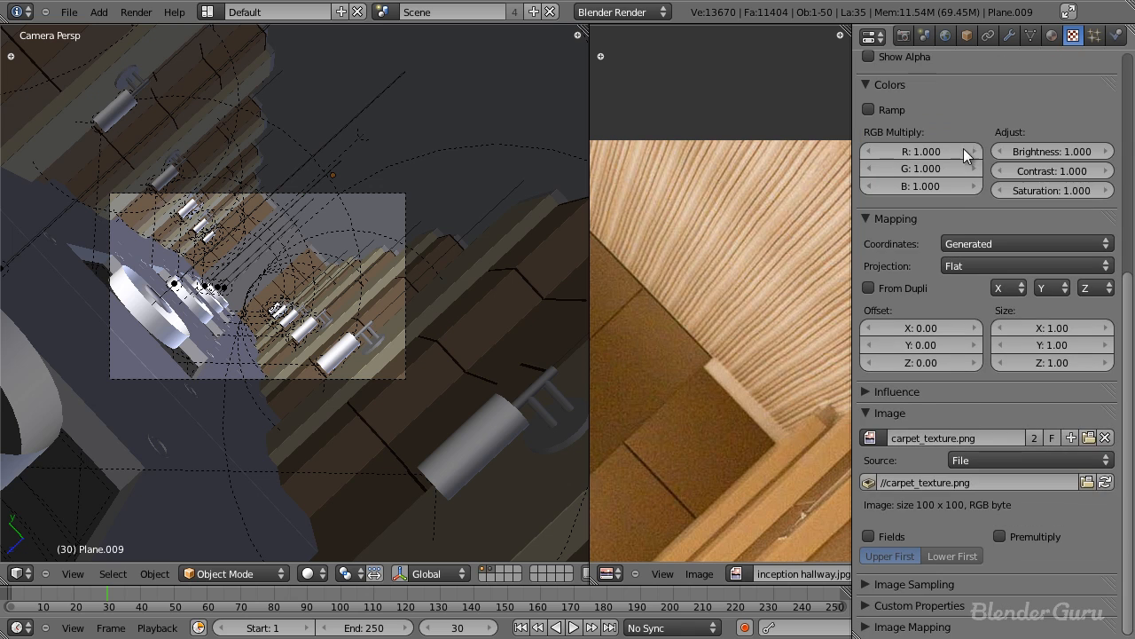
{"action": "left_click", "coordinate": [879, 628]}
{"action": "scroll", "coordinate": [887, 612], "scroll_direction": "down", "scroll_amount": 4}
{"action": "left_click", "coordinate": [923, 533]}
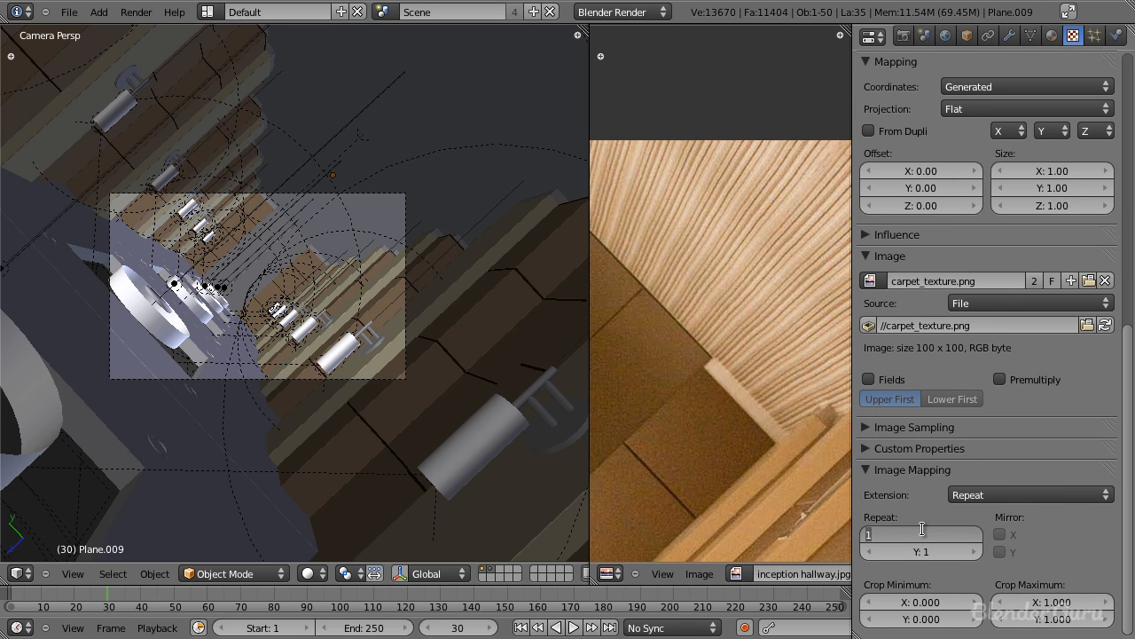
{"action": "type", "text": "50"}
{"action": "key", "text": "Tab"}
{"action": "type", "text": "50"}
{"action": "key", "text": "Return"}
{"action": "scroll", "coordinate": [970, 310], "scroll_direction": "up", "scroll_amount": 14}
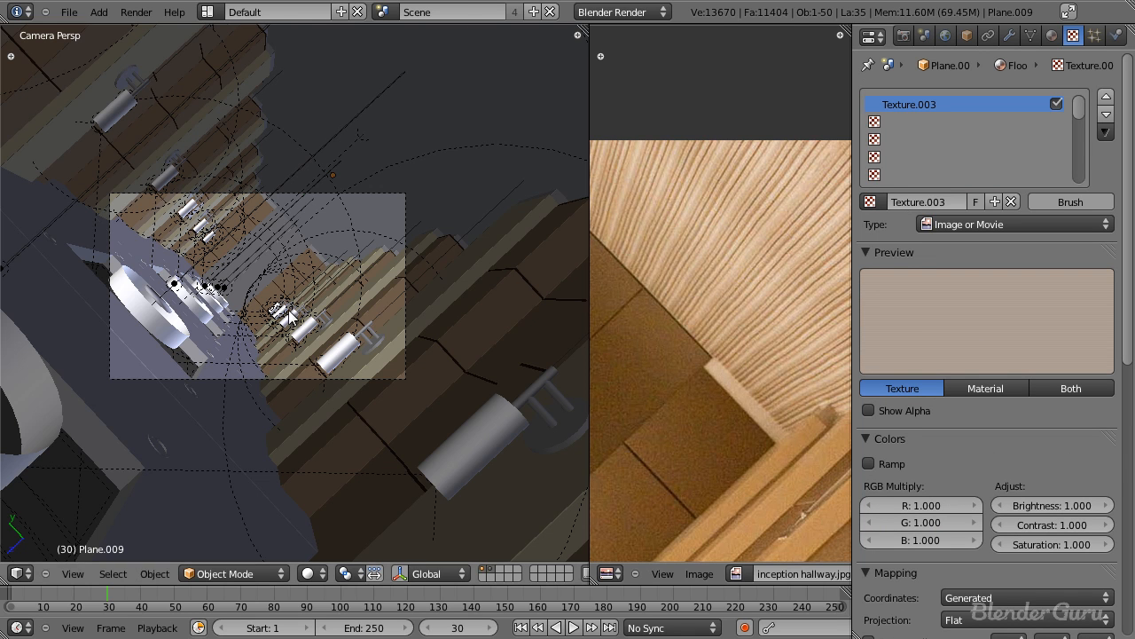
Test render only a small bordered region of the carpeted floor, and clear the render border.
{"action": "scroll", "coordinate": [341, 297], "scroll_direction": "down", "scroll_amount": 1}
{"action": "middle_click_drag", "start_coordinate": [342, 296], "coordinate": [299, 293], "text": "shift"}
{"action": "scroll", "coordinate": [315, 329], "scroll_direction": "up", "scroll_amount": 3}
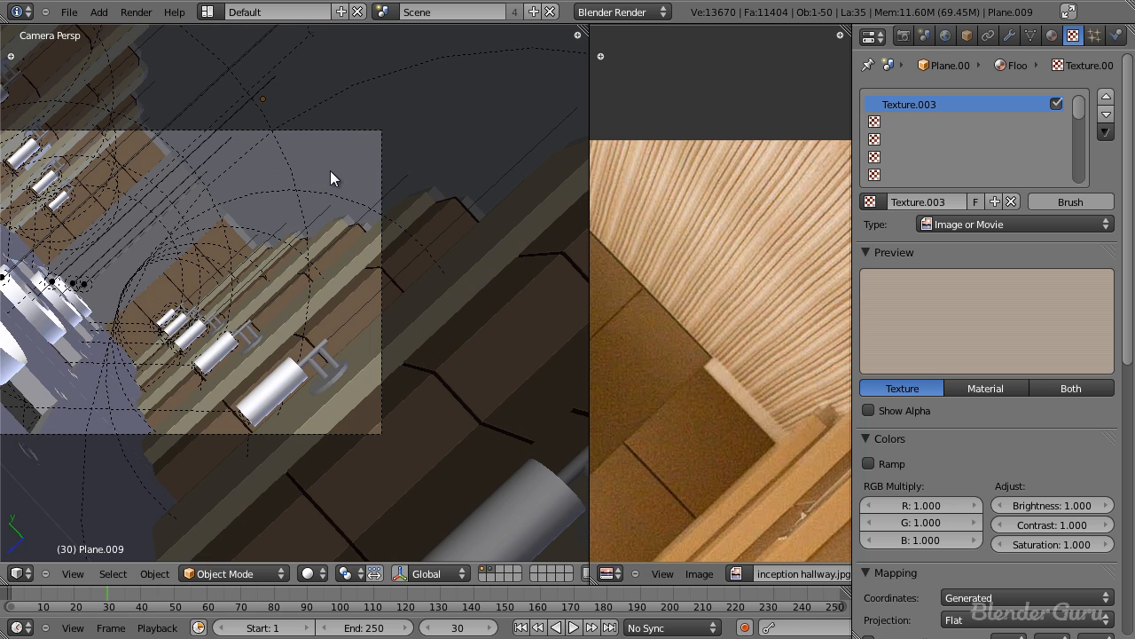
{"action": "scroll", "coordinate": [330, 170], "scroll_direction": "down", "scroll_amount": 1}
{"action": "key", "text": "ctrl+b"}
{"action": "left_click_drag", "start_coordinate": [281, 164], "coordinate": [368, 206]}
{"action": "scroll", "coordinate": [367, 207], "scroll_direction": "up", "scroll_amount": 2}
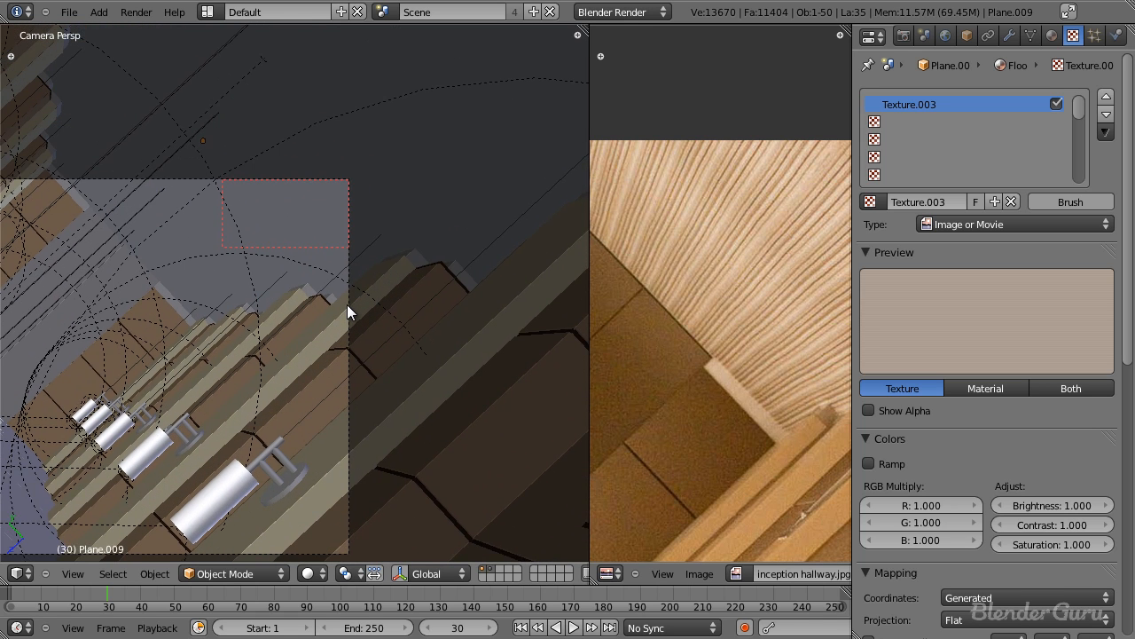
{"action": "key", "text": "F12"}
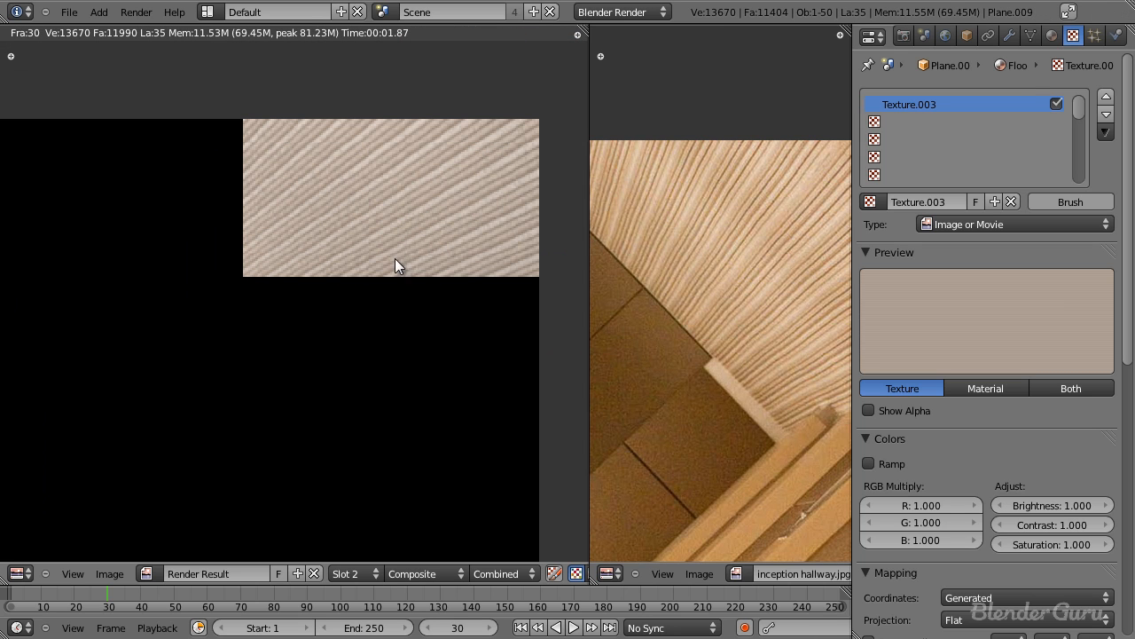
{"action": "key", "text": "Escape"}
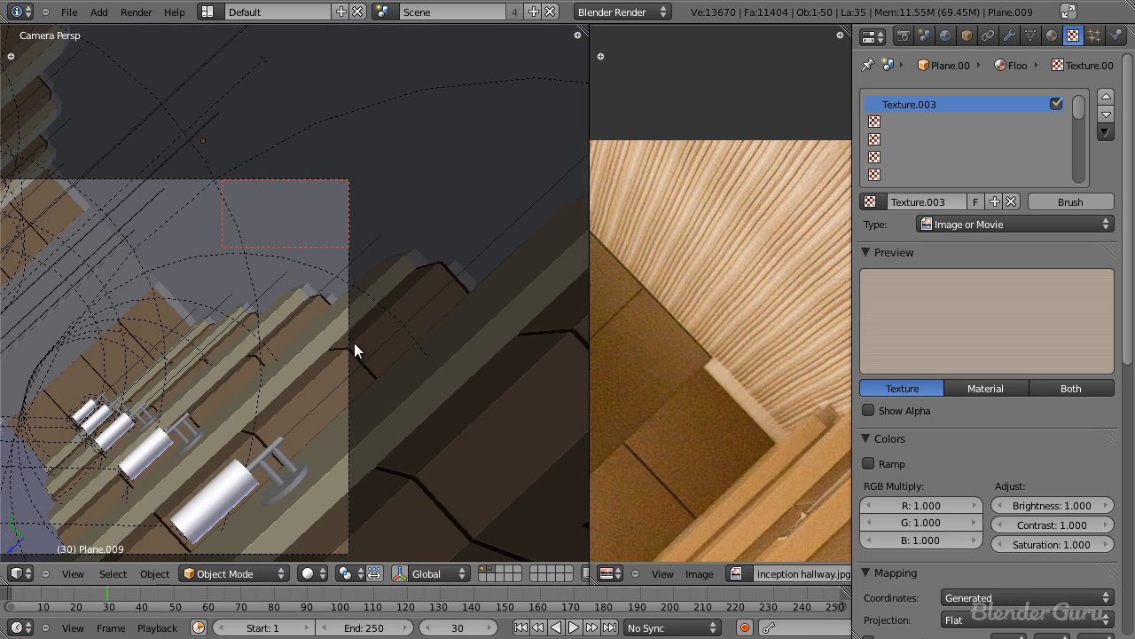
{"action": "scroll", "coordinate": [424, 328], "scroll_direction": "down", "scroll_amount": 2}
{"action": "key", "text": "ctrl+b"}
{"action": "left_click", "coordinate": [339, 395]}
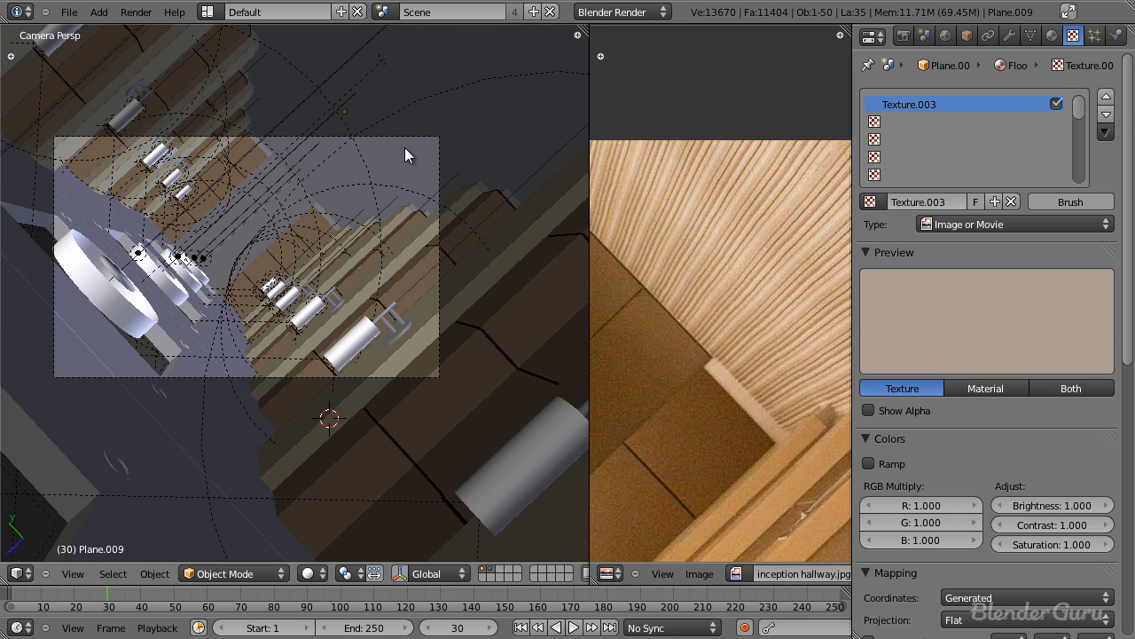
Switch the 3D view to wireframe and widen the reference image area to examine the carpet's line pattern.
{"action": "key", "text": "z"}
{"action": "scroll", "coordinate": [766, 293], "scroll_direction": "up", "scroll_amount": 1}
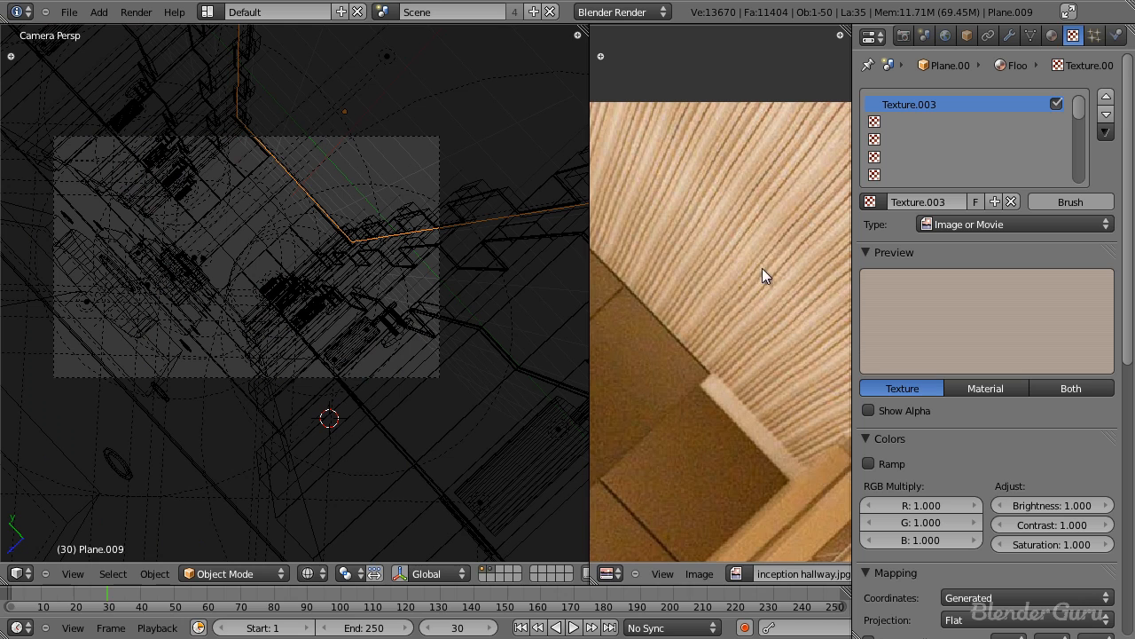
{"action": "middle_click_drag", "start_coordinate": [763, 272], "coordinate": [727, 275]}
{"action": "left_click_drag", "start_coordinate": [586, 299], "coordinate": [328, 293]}
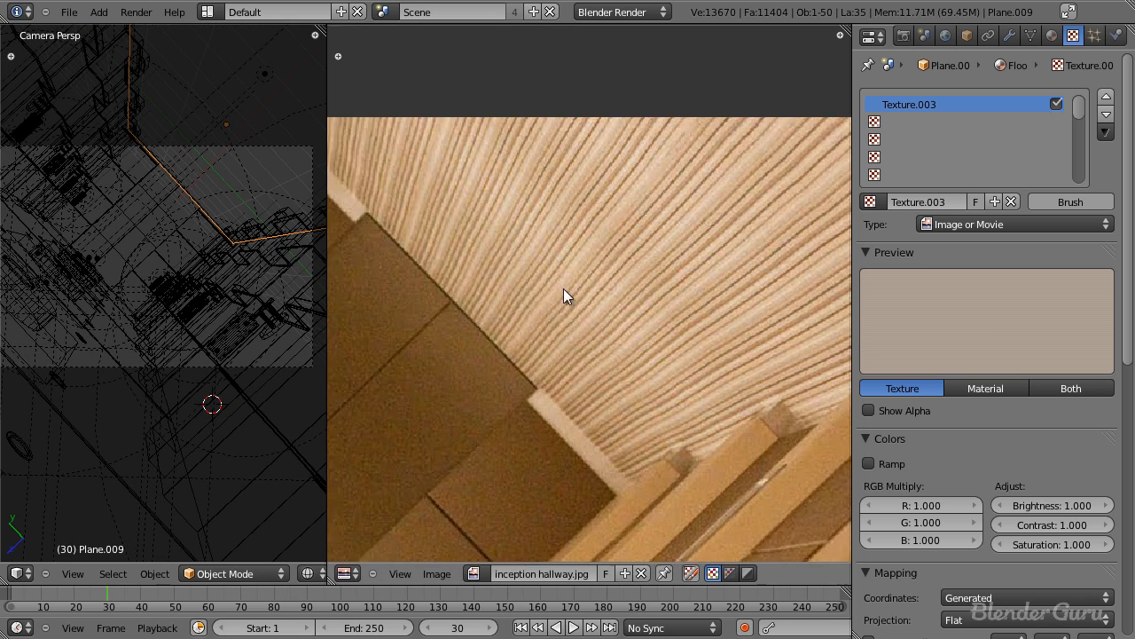
{"action": "scroll", "coordinate": [532, 293], "scroll_direction": "down", "scroll_amount": 1}
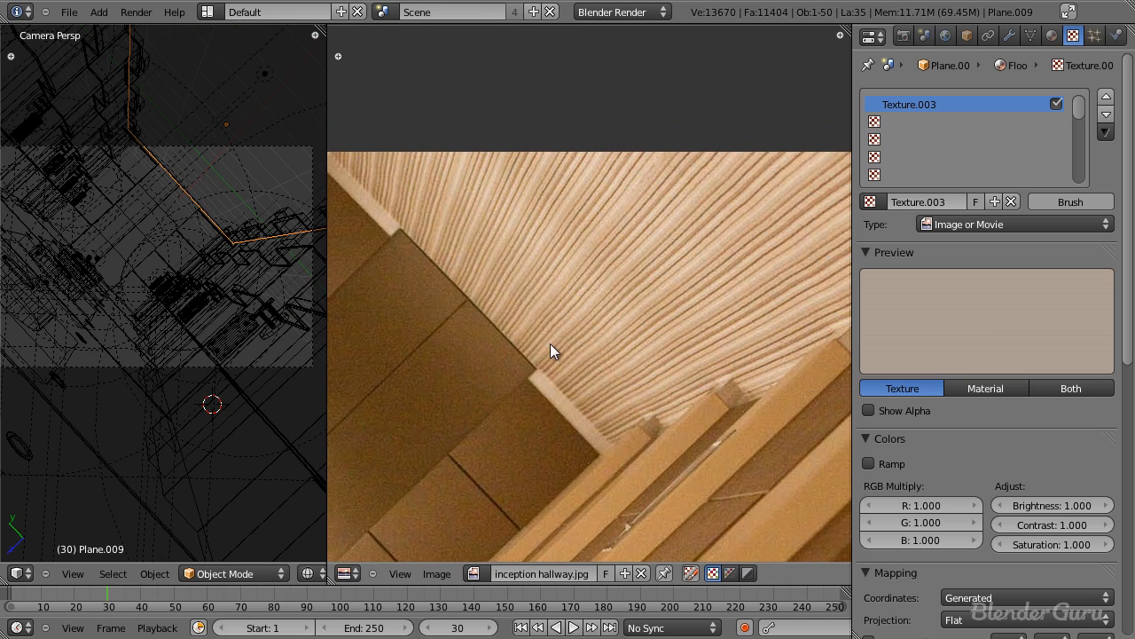
Bring up the carpet test render, compare its stripes with the reference image, and return to the 3D view.
{"action": "key", "text": "F12"}
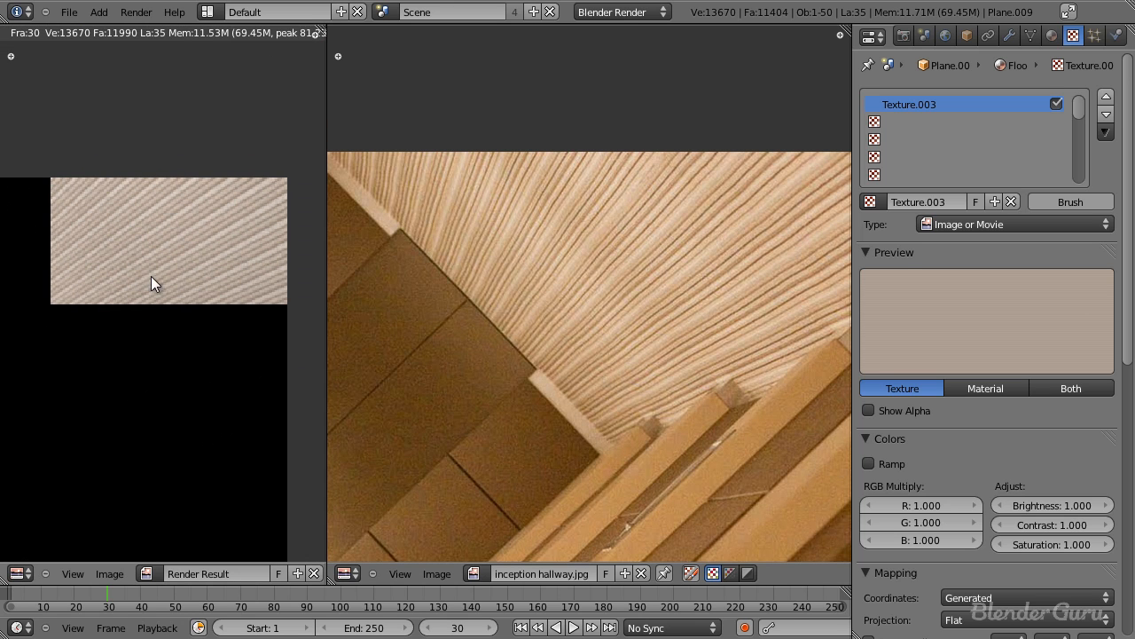
{"action": "scroll", "coordinate": [177, 269], "scroll_direction": "down", "scroll_amount": 1}
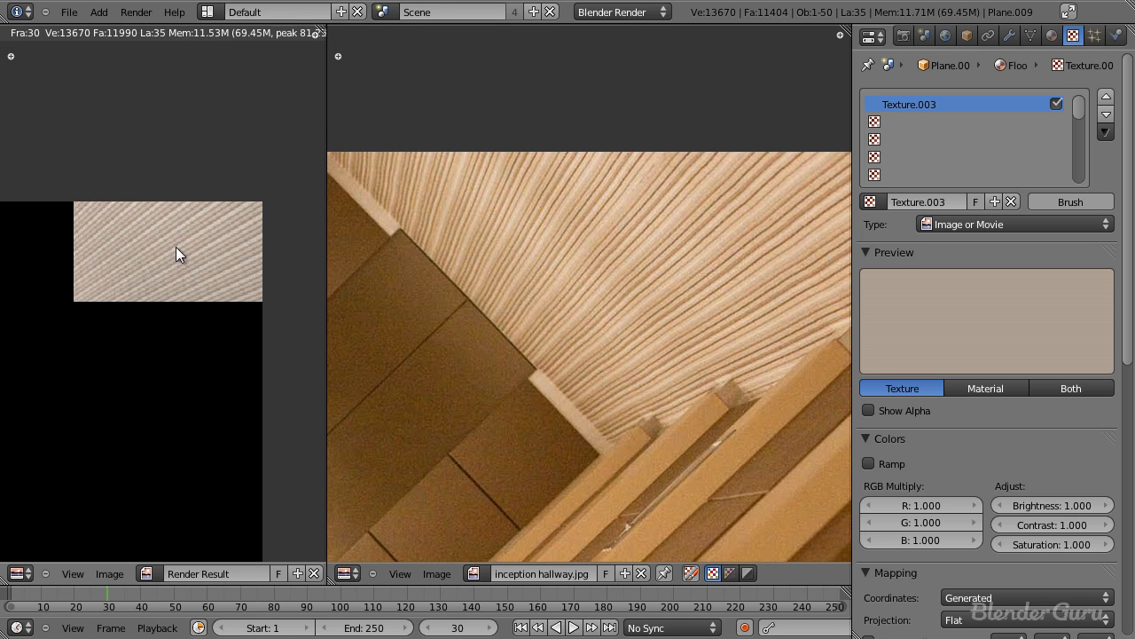
{"action": "scroll", "coordinate": [168, 252], "scroll_direction": "down", "scroll_amount": 1}
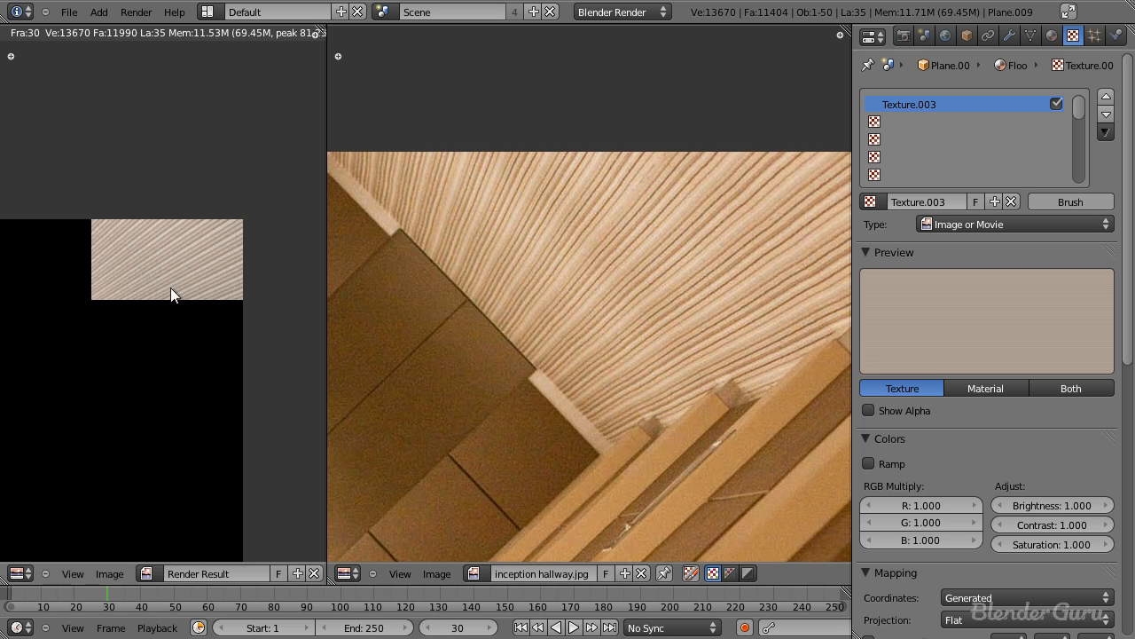
{"action": "key", "text": "Escape"}
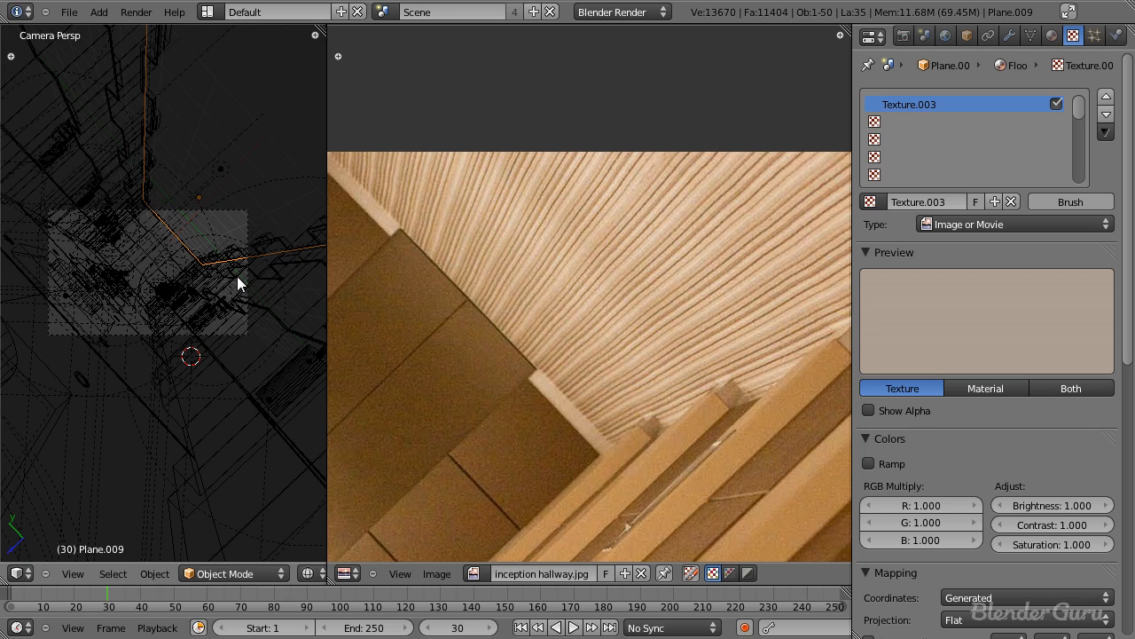
Enlarge the 3D view and add a Subdivision Surface modifier to the hallway's floor plane.
{"action": "key", "text": "ctrl+Up"}
{"action": "key", "text": "ctrl+Down"}
{"action": "left_click_drag", "start_coordinate": [327, 306], "coordinate": [809, 346]}
{"action": "key", "text": "KP_7"}
{"action": "key", "text": "z"}
{"action": "key", "text": "z"}
{"action": "scroll", "coordinate": [557, 363], "scroll_direction": "down", "scroll_amount": 2}
{"action": "scroll", "coordinate": [557, 348], "scroll_direction": "up", "scroll_amount": 2}
{"action": "mouse_move", "coordinate": [404, 306]}
{"action": "middle_mouse_down"}
{"action": "mouse_move", "coordinate": [407, 170]}
{"action": "mouse_move", "coordinate": [391, 154]}
{"action": "middle_mouse_up"}
{"action": "scroll", "coordinate": [334, 338], "scroll_direction": "up", "scroll_amount": 2}
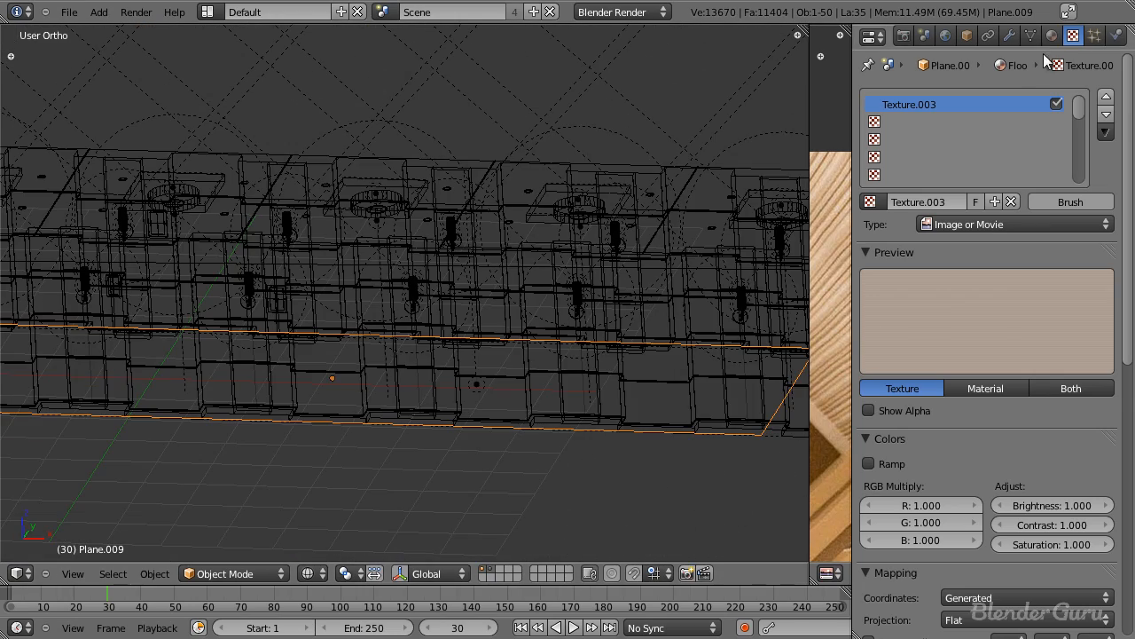
{"action": "left_click", "coordinate": [1010, 36]}
{"action": "left_click", "coordinate": [942, 119]}
{"action": "left_click", "coordinate": [806, 370]}
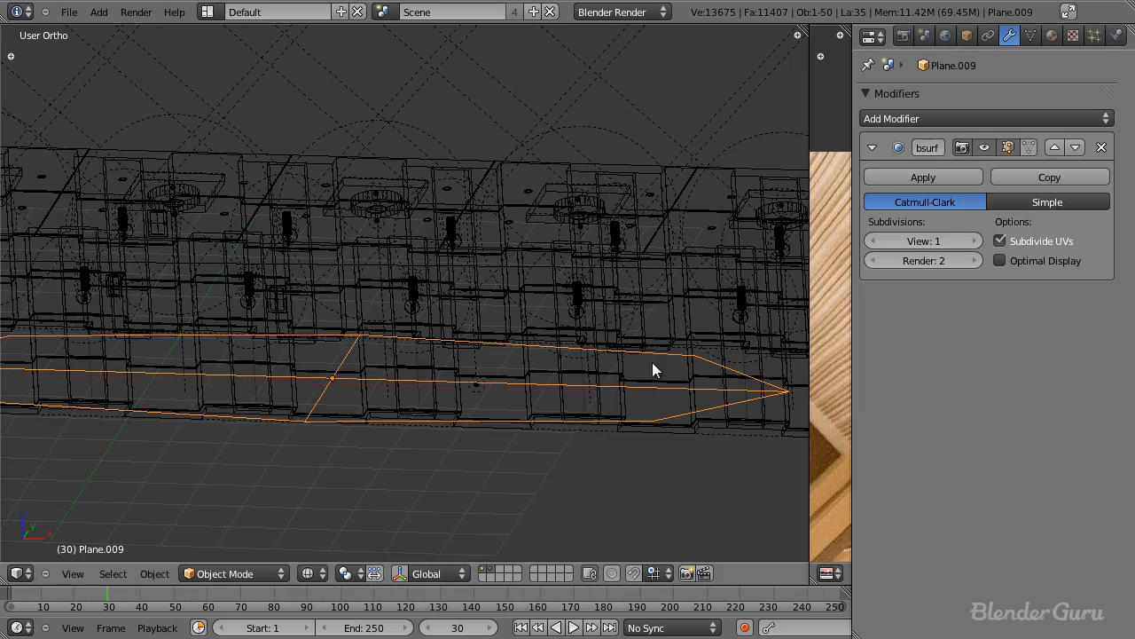
Set the floor's subdivision levels to 4 for both view and render.
{"action": "scroll", "coordinate": [799, 371], "scroll_direction": "down", "scroll_amount": 3}
{"action": "scroll", "coordinate": [453, 401], "scroll_direction": "up", "scroll_amount": 4}
{"action": "key", "text": "z"}
{"action": "key", "text": "z"}
{"action": "left_click", "coordinate": [976, 243]}
{"action": "left_click", "coordinate": [976, 243]}
{"action": "left_click", "coordinate": [975, 243]}
{"action": "left_click", "coordinate": [978, 263]}
{"action": "left_click", "coordinate": [978, 263]}
Set the mean crease of the floor plane's outer edges to 1 to keep its corners sharp.
{"action": "scroll", "coordinate": [514, 393], "scroll_direction": "down", "scroll_amount": 3}
{"action": "middle_click_drag", "start_coordinate": [472, 396], "coordinate": [496, 424]}
{"action": "key", "text": "Tab"}
{"action": "scroll", "coordinate": [499, 424], "scroll_direction": "down", "scroll_amount": 2}
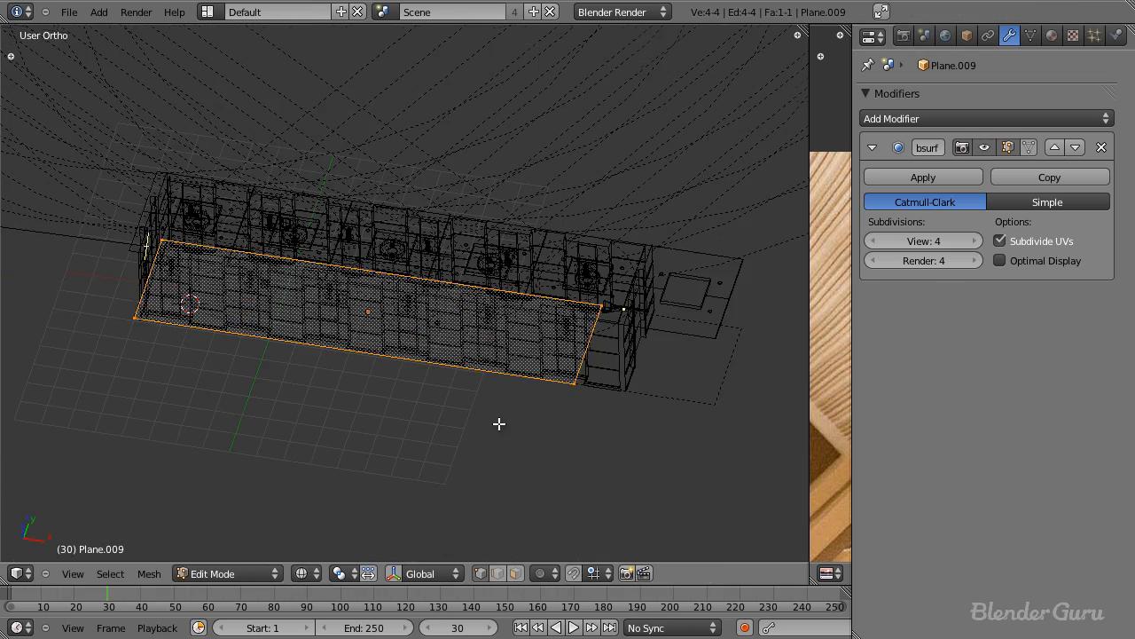
{"action": "key", "text": "n"}
{"action": "left_click", "coordinate": [732, 160]}
{"action": "type", "text": "1"}
{"action": "key", "text": "Return"}
{"action": "key", "text": "n"}
{"action": "scroll", "coordinate": [310, 337], "scroll_direction": "up", "scroll_amount": 2}
{"action": "key", "text": "Tab"}
{"action": "scroll", "coordinate": [312, 338], "scroll_direction": "down", "scroll_amount": 1}
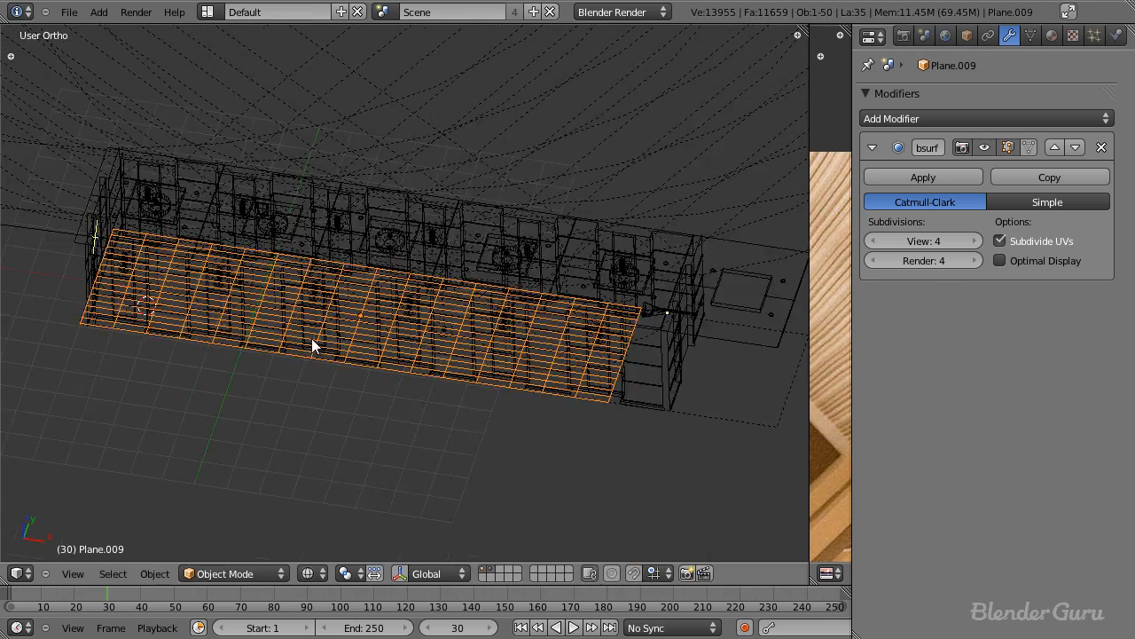
Add two evenly spaced loop cuts across the length of the floor plane to even out its subdivision grid.
{"action": "scroll", "coordinate": [316, 342], "scroll_direction": "up", "scroll_amount": 4}
{"action": "scroll", "coordinate": [319, 346], "scroll_direction": "down", "scroll_amount": 3}
{"action": "key", "text": "Tab"}
{"action": "key", "text": "a"}
{"action": "key", "text": "ctrl+r"}
{"action": "scroll", "coordinate": [333, 363], "scroll_direction": "up", "scroll_amount": 1}
{"action": "left_click", "coordinate": [333, 363]}
{"action": "key", "text": "Tab"}
{"action": "scroll", "coordinate": [337, 369], "scroll_direction": "down", "scroll_amount": 1}
{"action": "middle_click_drag", "start_coordinate": [338, 409], "coordinate": [344, 443]}
{"action": "scroll", "coordinate": [408, 306], "scroll_direction": "up", "scroll_amount": 3}
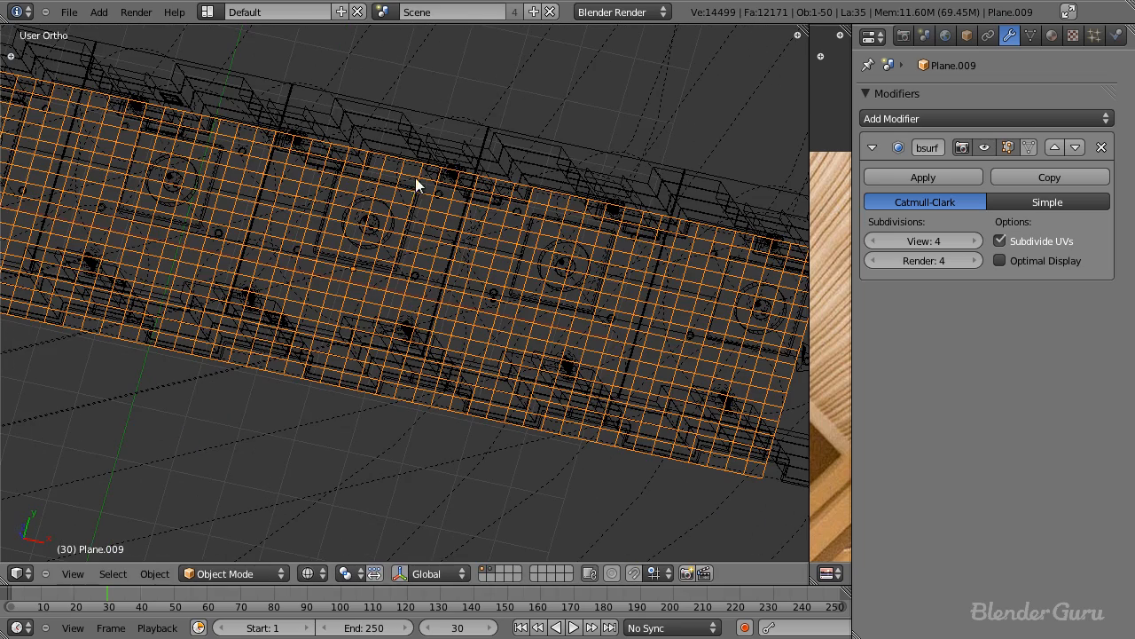
Add a Displace modifier to the floor plane after its Subdivision Surface modifier.
{"action": "scroll", "coordinate": [505, 381], "scroll_direction": "down", "scroll_amount": 3}
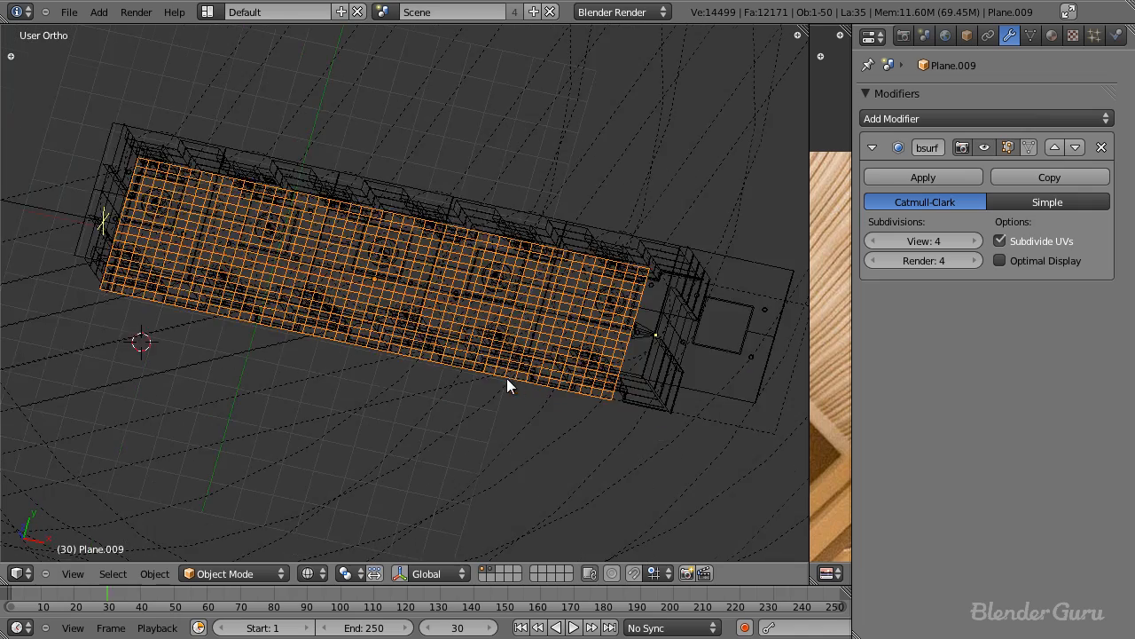
{"action": "left_click", "coordinate": [980, 118]}
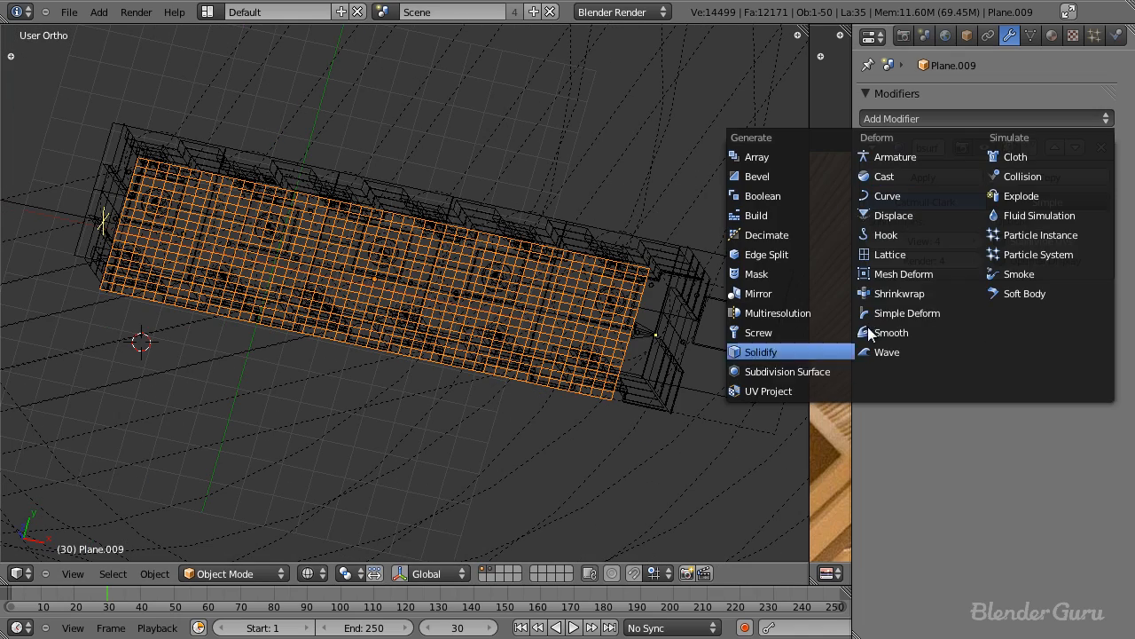
{"action": "left_click", "coordinate": [911, 218]}
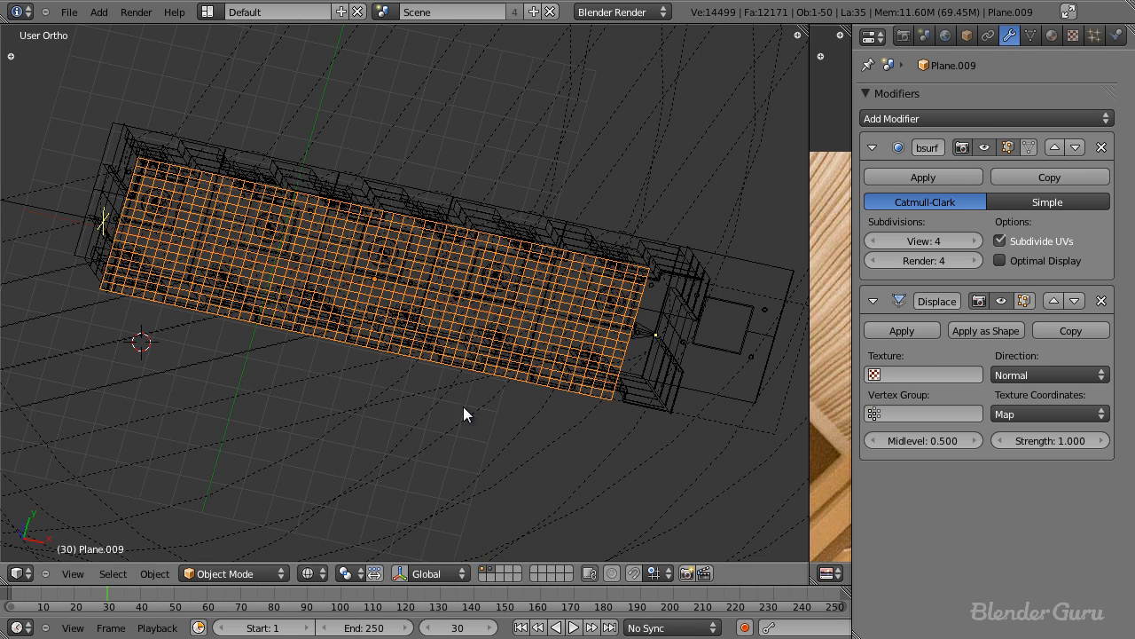
{"action": "scroll", "coordinate": [355, 413], "scroll_direction": "up", "scroll_amount": 4}
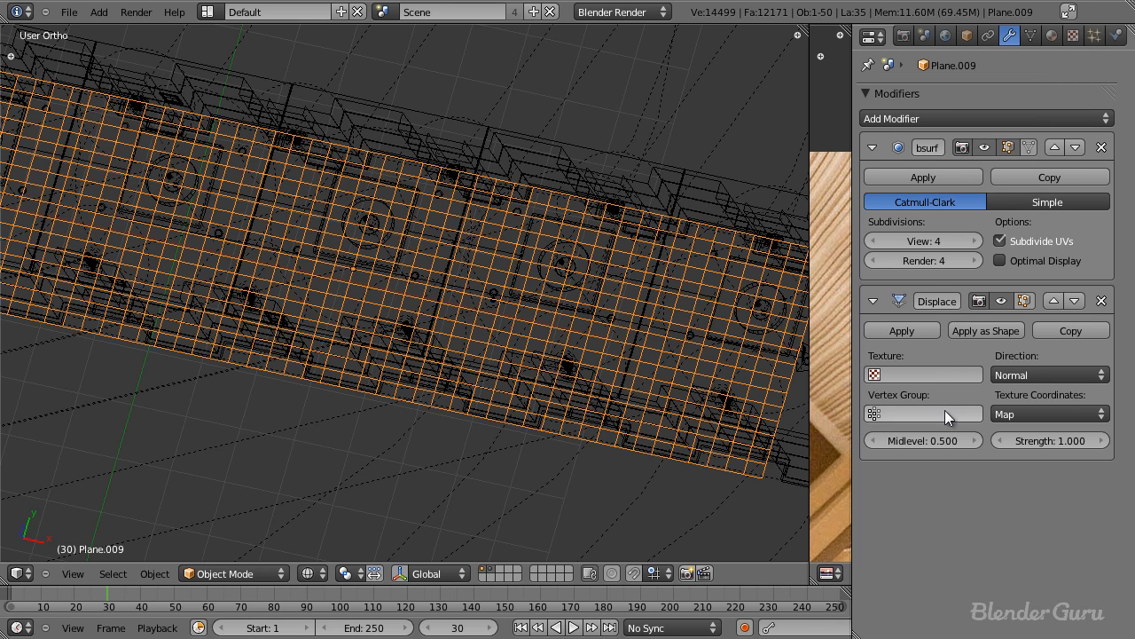
Create a Clouds texture in the floor material's second texture slot and name it Displacement.
{"action": "left_click", "coordinate": [1073, 36]}
{"action": "left_click", "coordinate": [971, 121]}
{"action": "left_click", "coordinate": [1052, 36]}
{"action": "left_click", "coordinate": [1074, 35]}
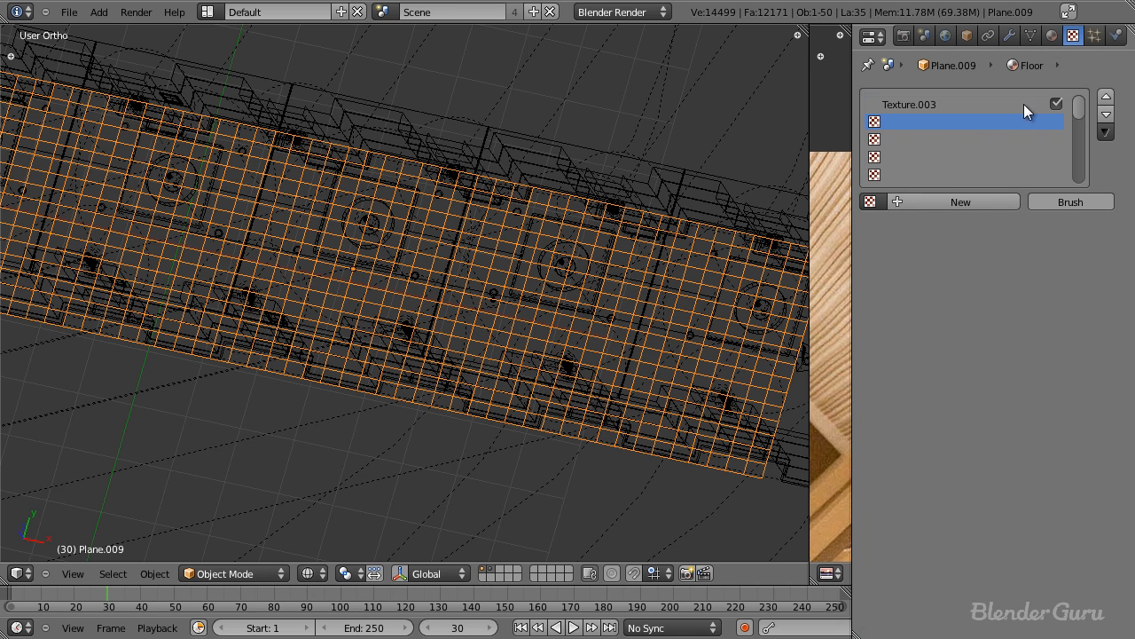
{"action": "left_click", "coordinate": [936, 198]}
{"action": "scroll", "coordinate": [1001, 330], "scroll_direction": "down", "scroll_amount": 8}
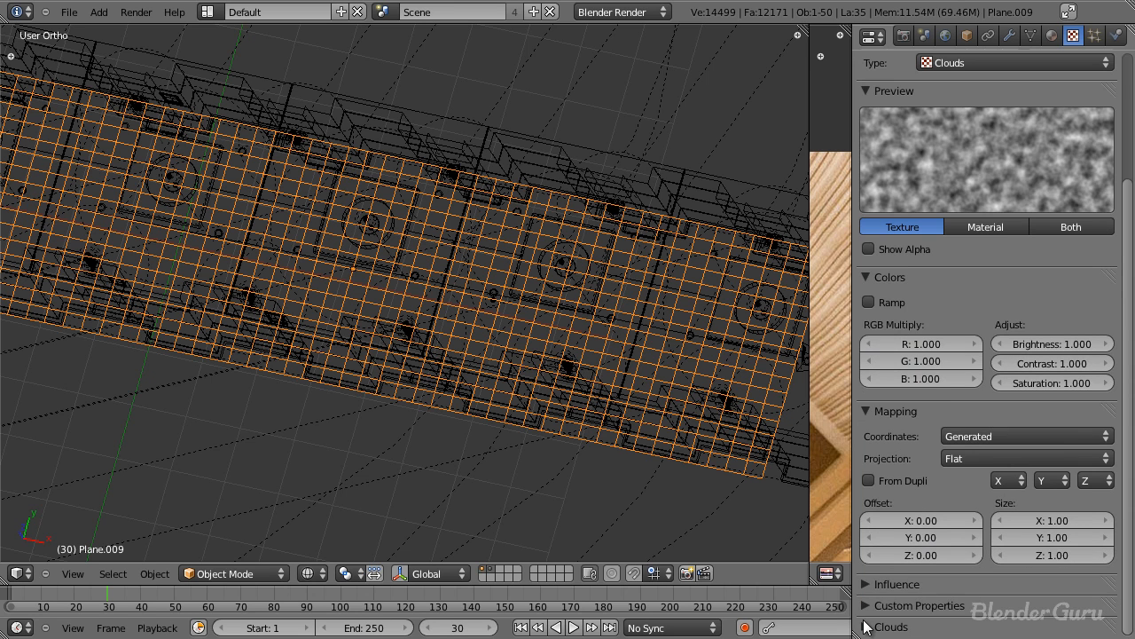
{"action": "scroll", "coordinate": [1015, 287], "scroll_direction": "up", "scroll_amount": 8}
{"action": "left_click", "coordinate": [963, 200]}
{"action": "type", "text": "Dis"}
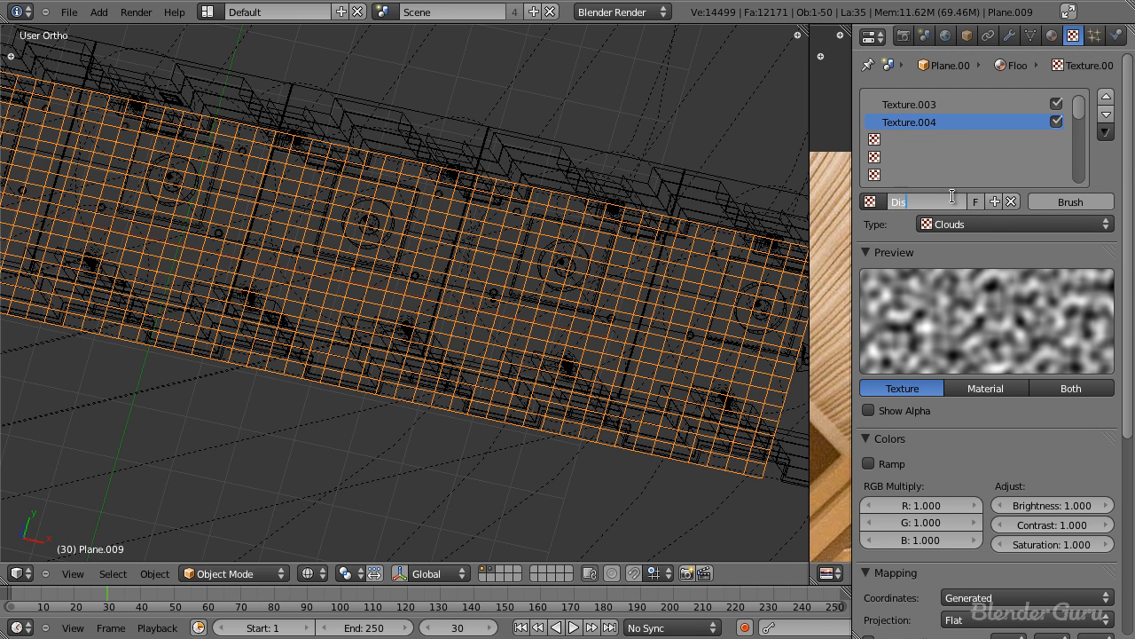
{"action": "type", "text": "placement"}
{"action": "key", "text": "Return"}
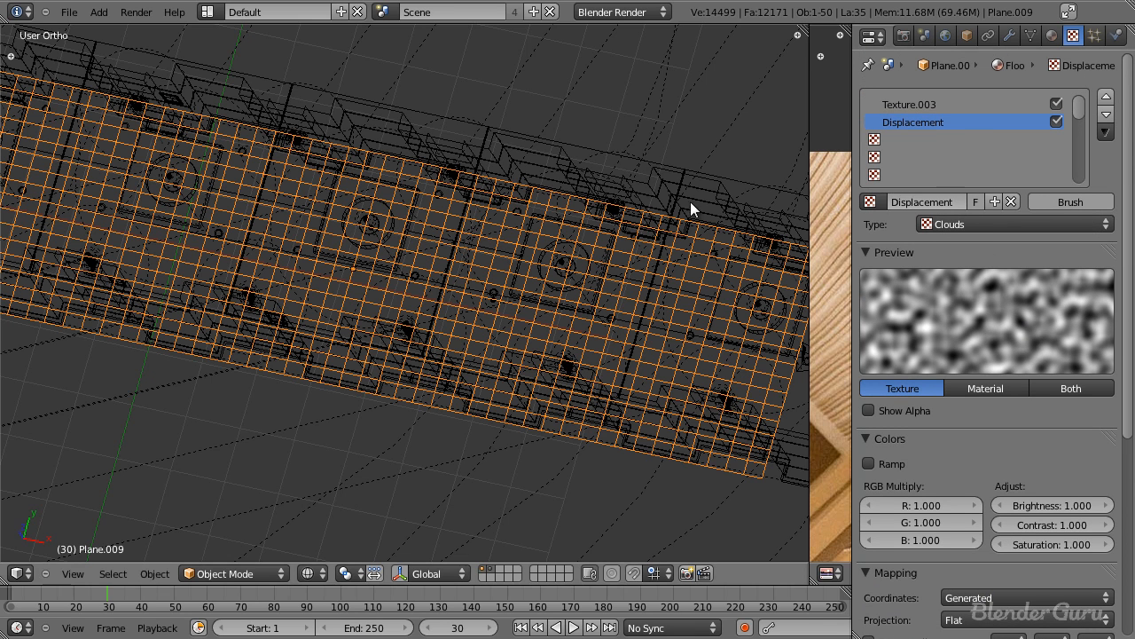
Assign the Displacement texture to the floor's Displace modifier and inspect the deformed floor in solid and wireframe display.
{"action": "left_click", "coordinate": [1008, 36]}
{"action": "left_click", "coordinate": [917, 374]}
{"action": "left_click", "coordinate": [918, 400]}
{"action": "middle_click_drag", "start_coordinate": [674, 355], "coordinate": [453, 348]}
{"action": "key", "text": "z"}
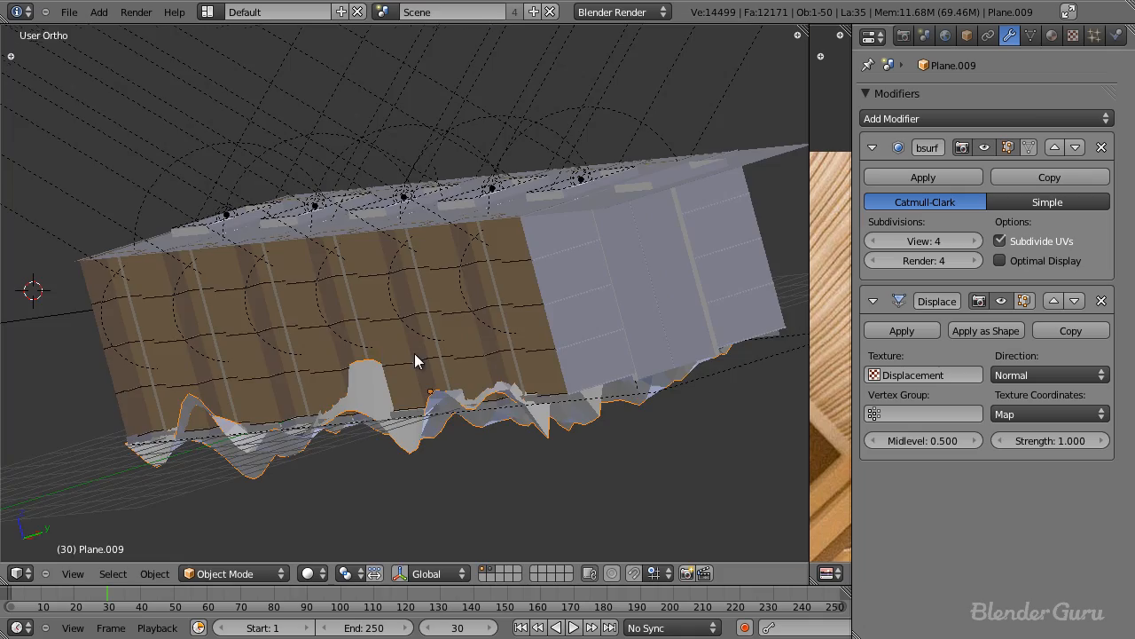
{"action": "key", "text": "KP_0"}
{"action": "scroll", "coordinate": [483, 239], "scroll_direction": "down", "scroll_amount": 3}
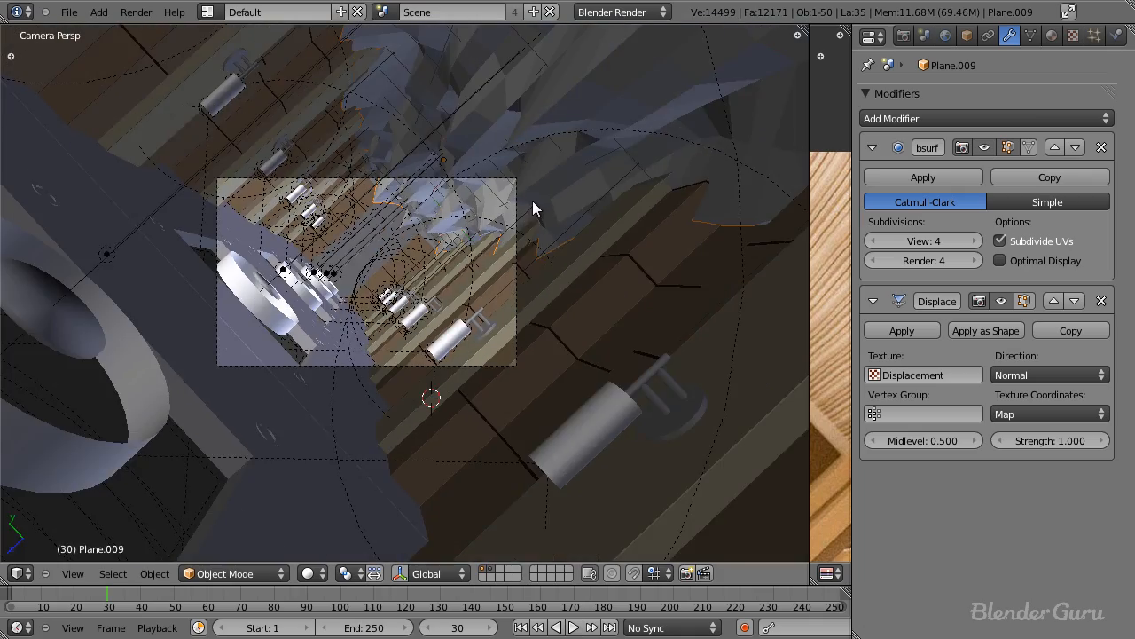
{"action": "key", "text": "KP_1"}
{"action": "key", "text": "z"}
{"action": "middle_click_drag", "start_coordinate": [530, 270], "coordinate": [435, 453]}
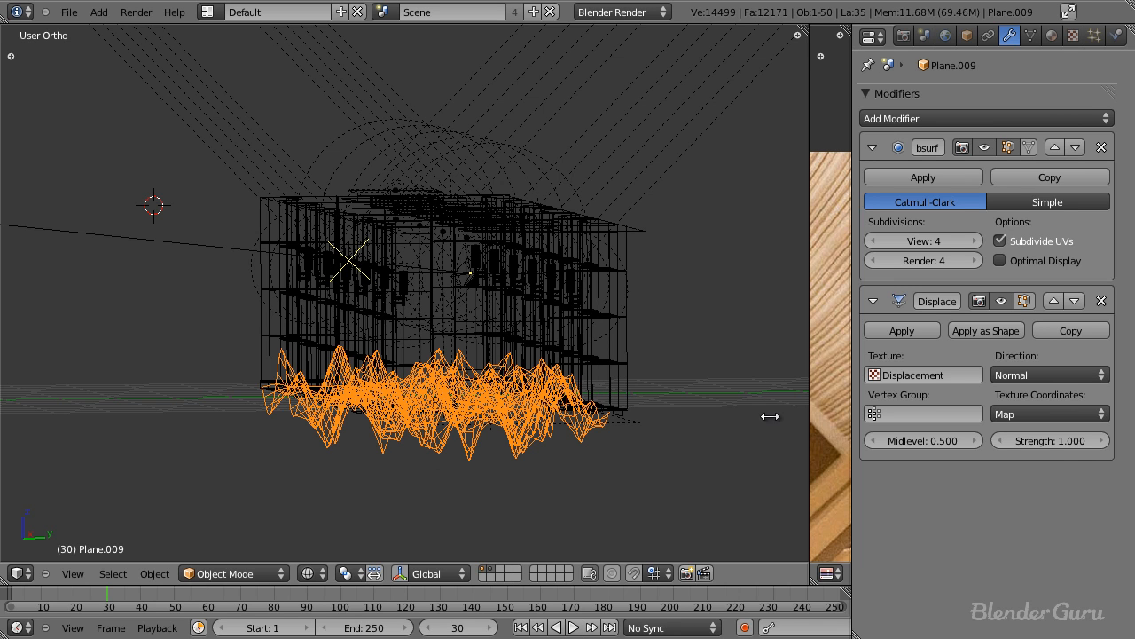
Set the Displace modifier's direction to Y so the floor is distorted only sideways.
{"action": "left_click", "coordinate": [1023, 376]}
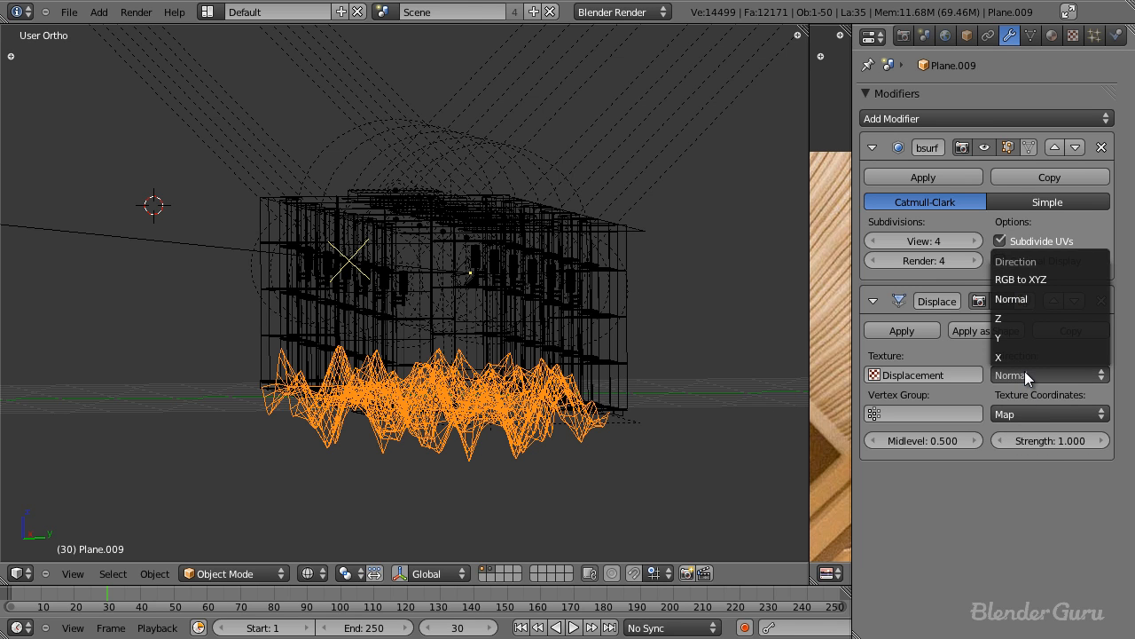
{"action": "left_click", "coordinate": [1026, 343]}
{"action": "middle_click_drag", "start_coordinate": [425, 354], "coordinate": [368, 371]}
{"action": "scroll", "coordinate": [368, 371], "scroll_direction": "up", "scroll_amount": 1}
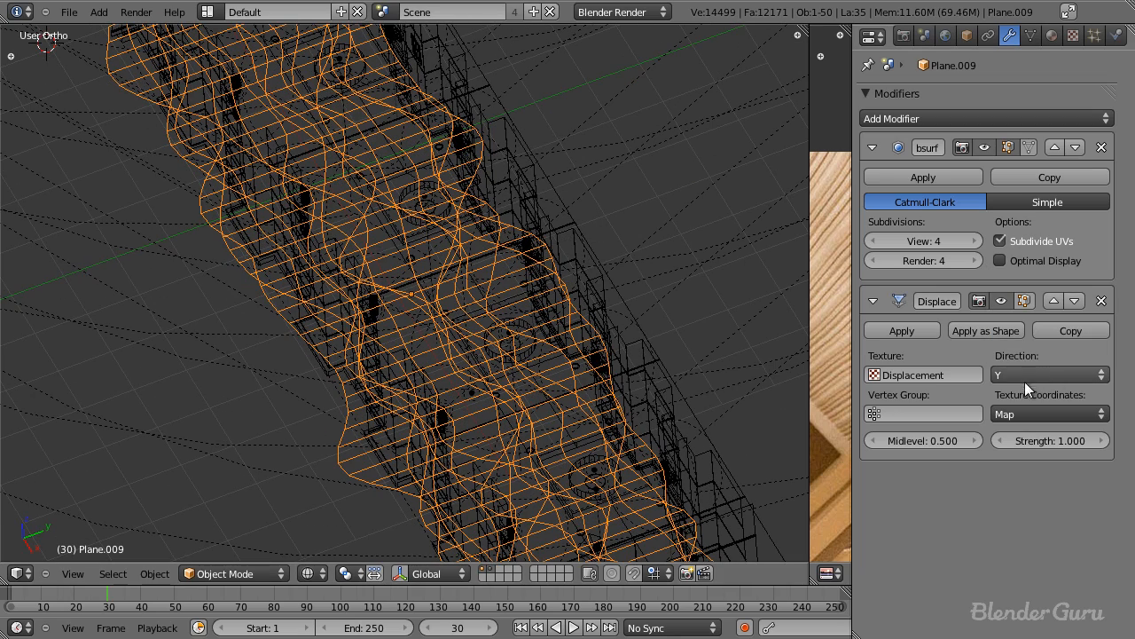
{"action": "mouse_move", "coordinate": [400, 385]}
{"action": "middle_mouse_down"}
{"action": "mouse_move", "coordinate": [370, 304]}
{"action": "mouse_move", "coordinate": [436, 328]}
{"action": "mouse_move", "coordinate": [405, 302]}
{"action": "mouse_move", "coordinate": [395, 320]}
{"action": "mouse_move", "coordinate": [409, 344]}
{"action": "middle_mouse_up"}
{"action": "key", "text": "z"}
{"action": "key", "text": "z"}
Reduce the Displace modifier's strength to 0.07 and check the waviness of the floor grid from above.
{"action": "left_click_drag", "start_coordinate": [1039, 436], "coordinate": [957, 445]}
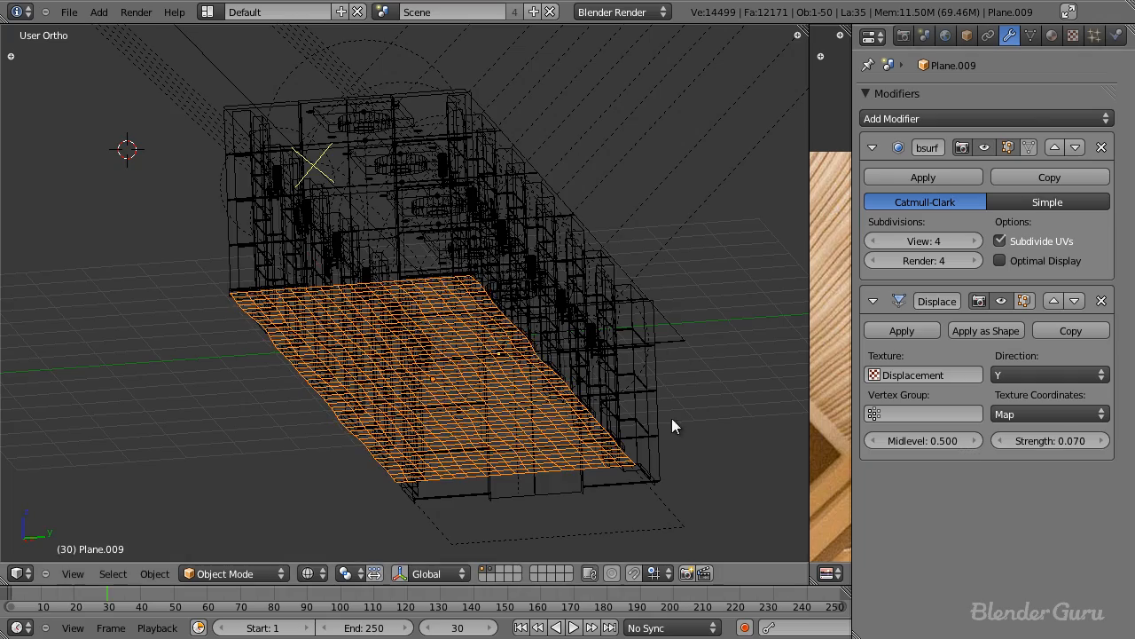
{"action": "scroll", "coordinate": [460, 151], "scroll_direction": "up", "scroll_amount": 5}
{"action": "middle_click_drag", "start_coordinate": [344, 269], "coordinate": [535, 354]}
{"action": "key", "text": "KP_7"}
{"action": "scroll", "coordinate": [534, 351], "scroll_direction": "down", "scroll_amount": 7}
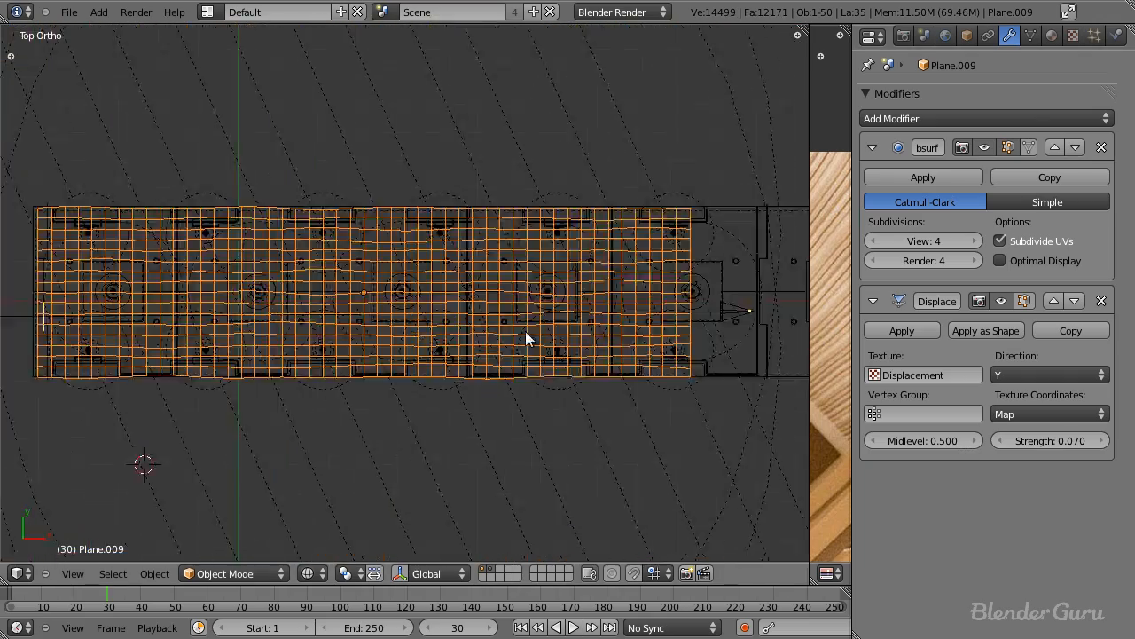
{"action": "scroll", "coordinate": [526, 333], "scroll_direction": "up", "scroll_amount": 4}
{"action": "scroll", "coordinate": [620, 351], "scroll_direction": "down", "scroll_amount": 2}
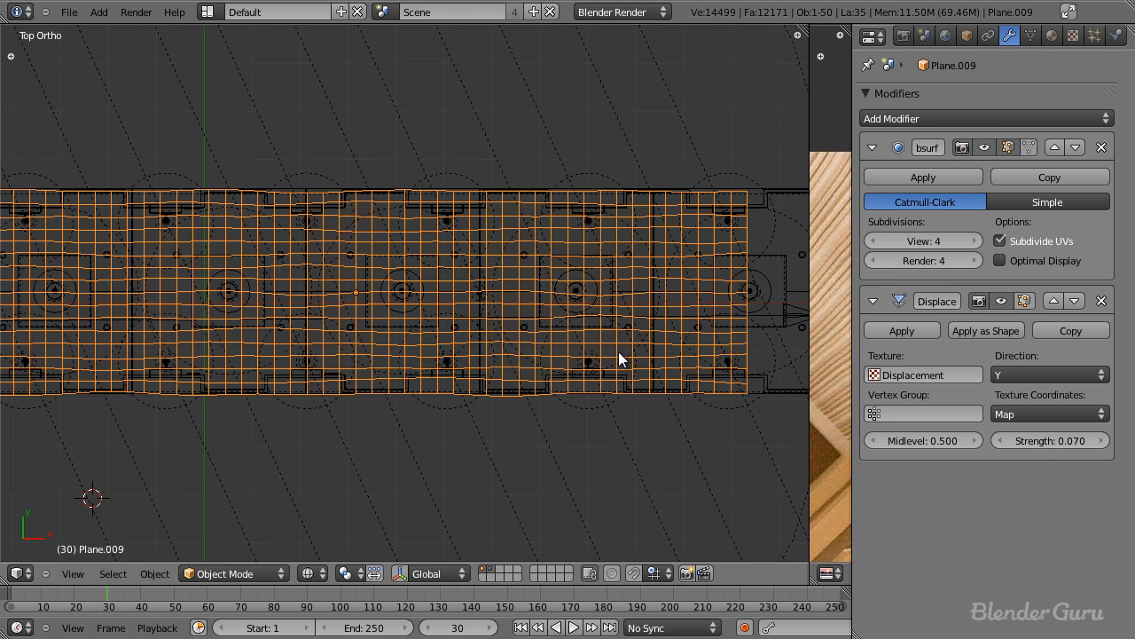
Set the Displace modifier's strength to 0.04, keep the view subdivisions at 4, and save the file.
{"action": "double_click", "coordinate": [1072, 439]}
{"action": "key", "text": "BackSpace"}
{"action": "key", "text": "BackSpace"}
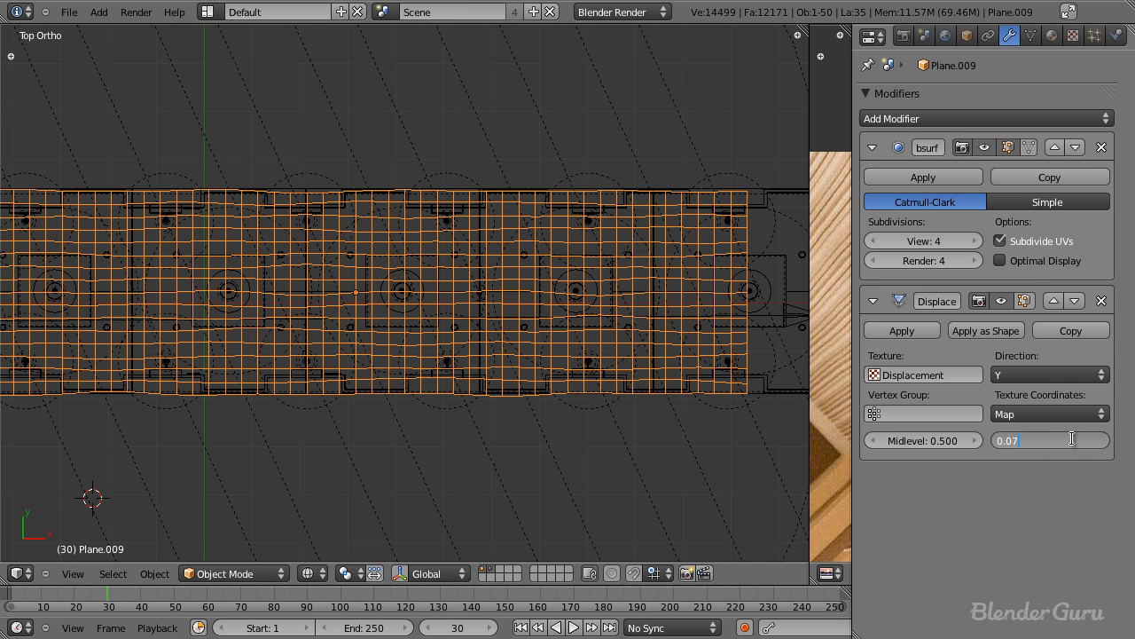
{"action": "type", "text": "4"}
{"action": "key", "text": "Return"}
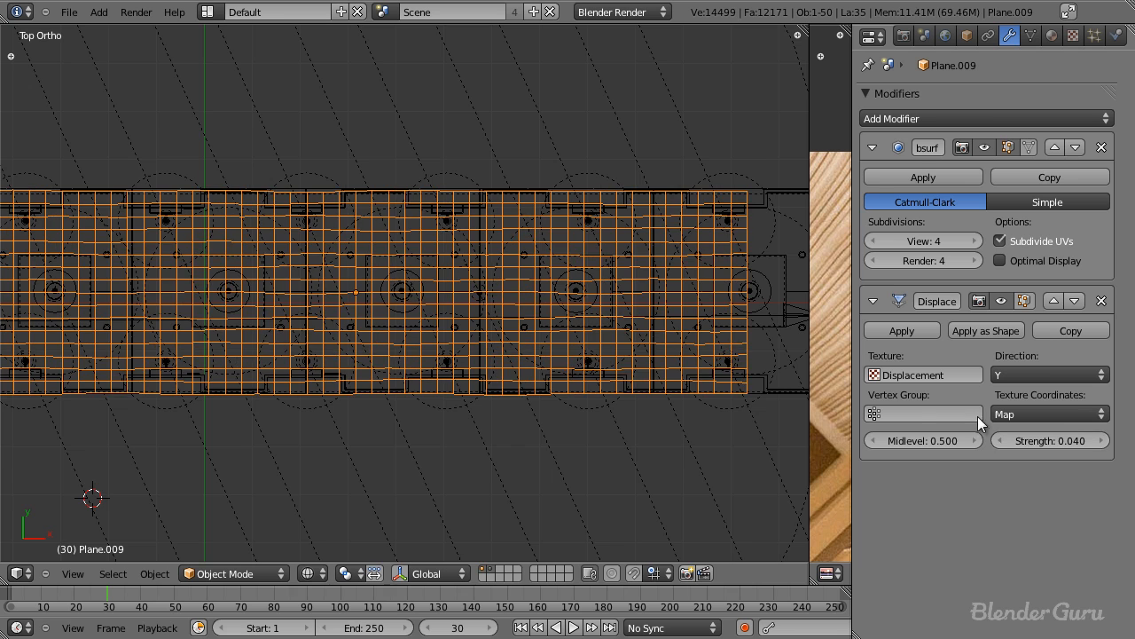
{"action": "scroll", "coordinate": [560, 393], "scroll_direction": "up", "scroll_amount": 2}
{"action": "key", "text": "ctrl+s"}
{"action": "left_click", "coordinate": [559, 395]}
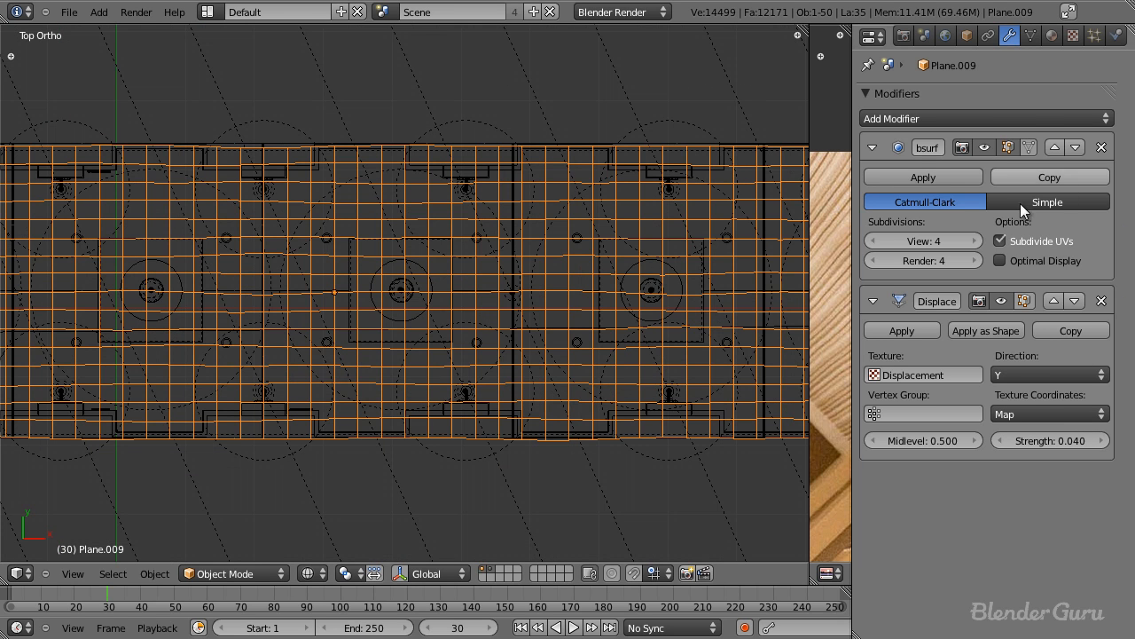
{"action": "left_click", "coordinate": [972, 240]}
{"action": "left_click", "coordinate": [877, 240]}
{"action": "key", "text": "ctrl+s"}
{"action": "left_click", "coordinate": [603, 270]}
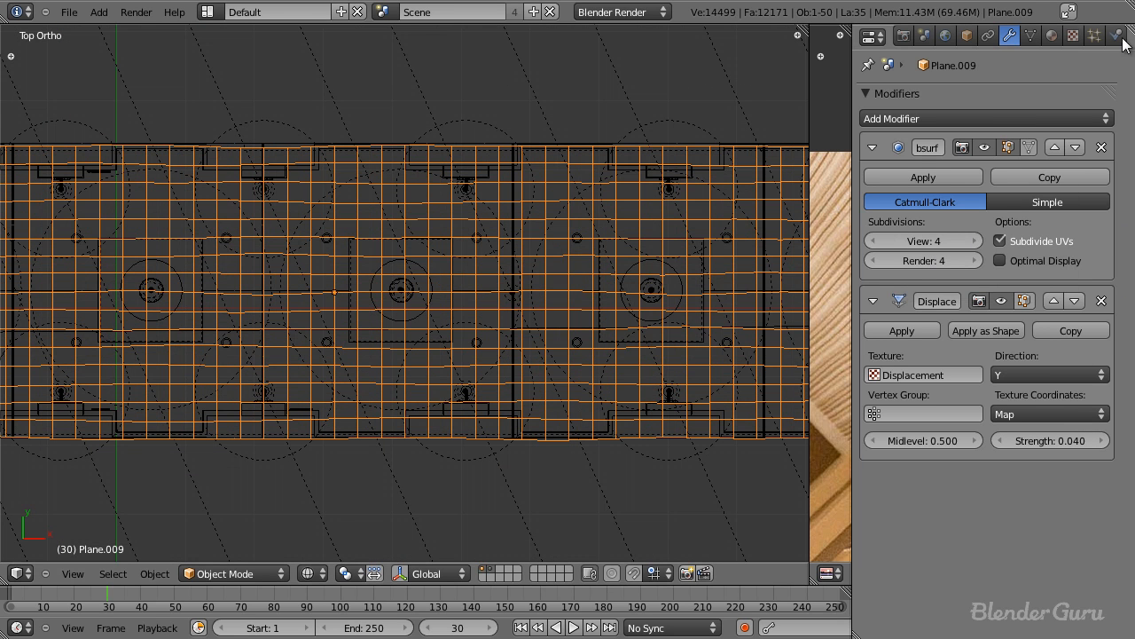
Disable the Displacement texture in the floor material's texture list and save the file.
{"action": "left_click", "coordinate": [1073, 35]}
{"action": "scroll", "coordinate": [993, 514], "scroll_direction": "down", "scroll_amount": 8}
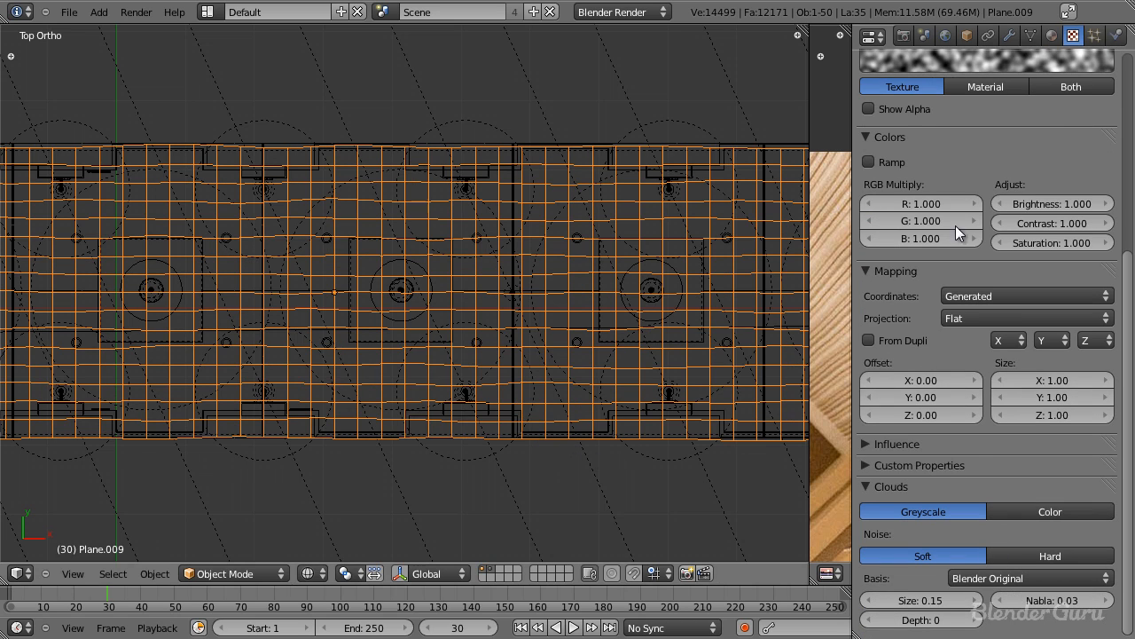
{"action": "left_click", "coordinate": [1052, 36]}
{"action": "scroll", "coordinate": [487, 356], "scroll_direction": "down", "scroll_amount": 5}
{"action": "scroll", "coordinate": [545, 384], "scroll_direction": "up", "scroll_amount": 4}
{"action": "scroll", "coordinate": [584, 276], "scroll_direction": "up", "scroll_amount": 4}
{"action": "scroll", "coordinate": [560, 297], "scroll_direction": "down", "scroll_amount": 5}
{"action": "left_click", "coordinate": [1073, 36]}
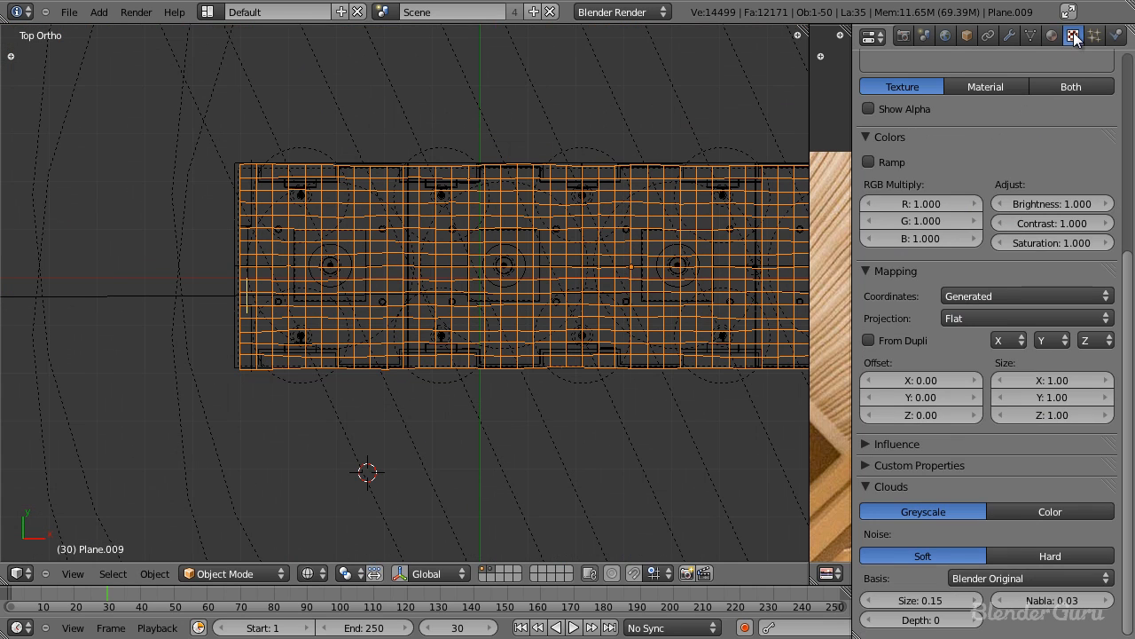
{"action": "scroll", "coordinate": [990, 126], "scroll_direction": "up", "scroll_amount": 8}
{"action": "left_click", "coordinate": [1056, 122]}
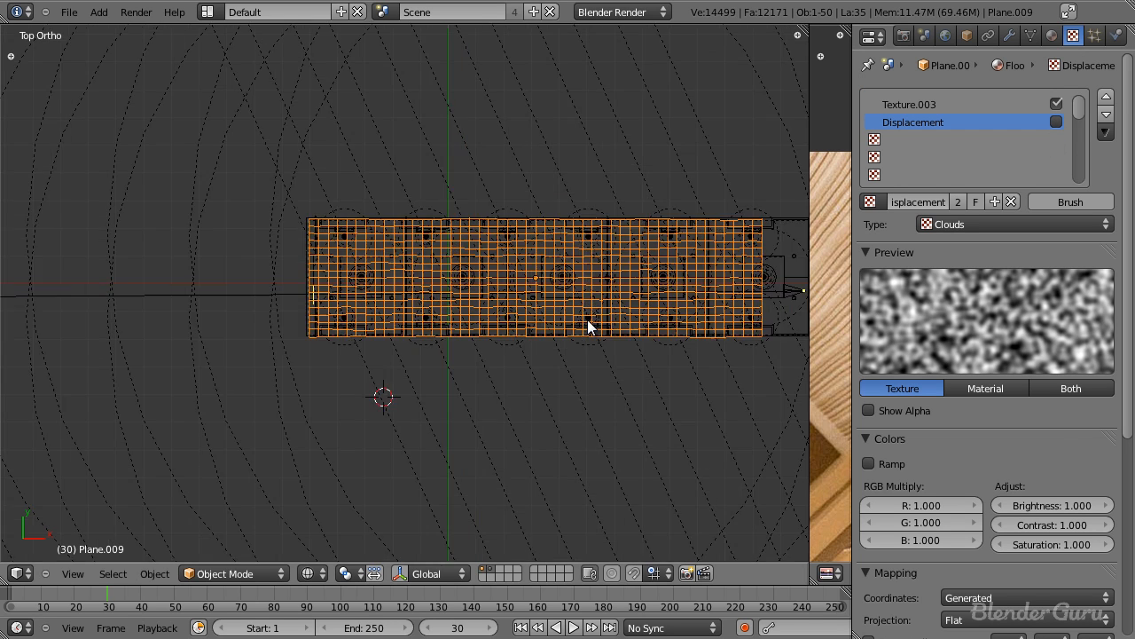
{"action": "scroll", "coordinate": [586, 322], "scroll_direction": "up", "scroll_amount": 2}
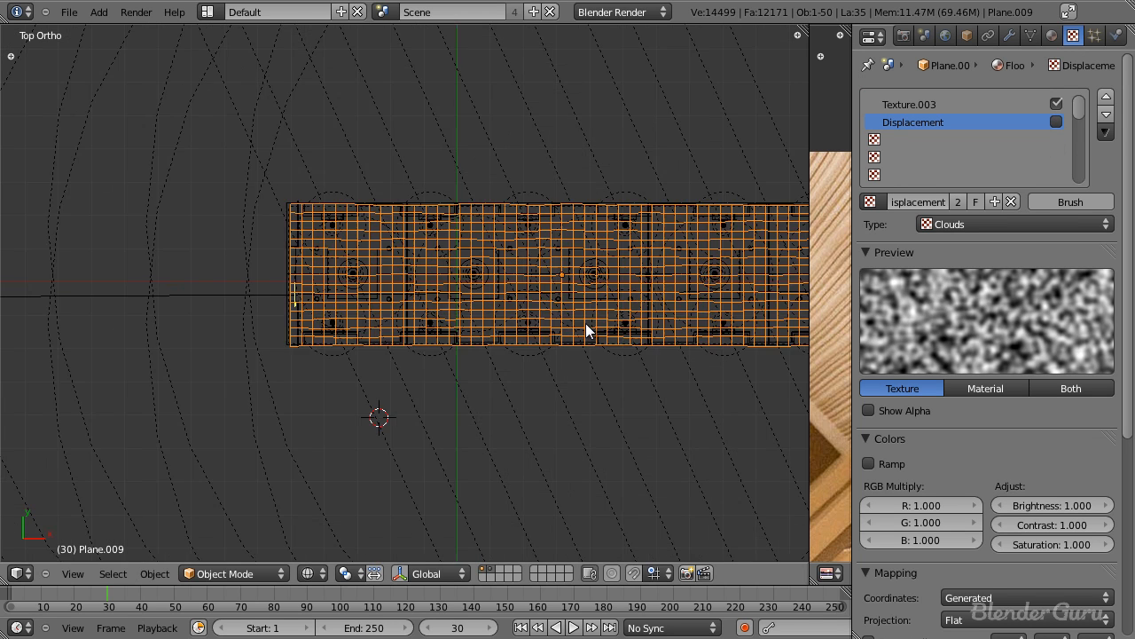
{"action": "key", "text": "ctrl+s"}
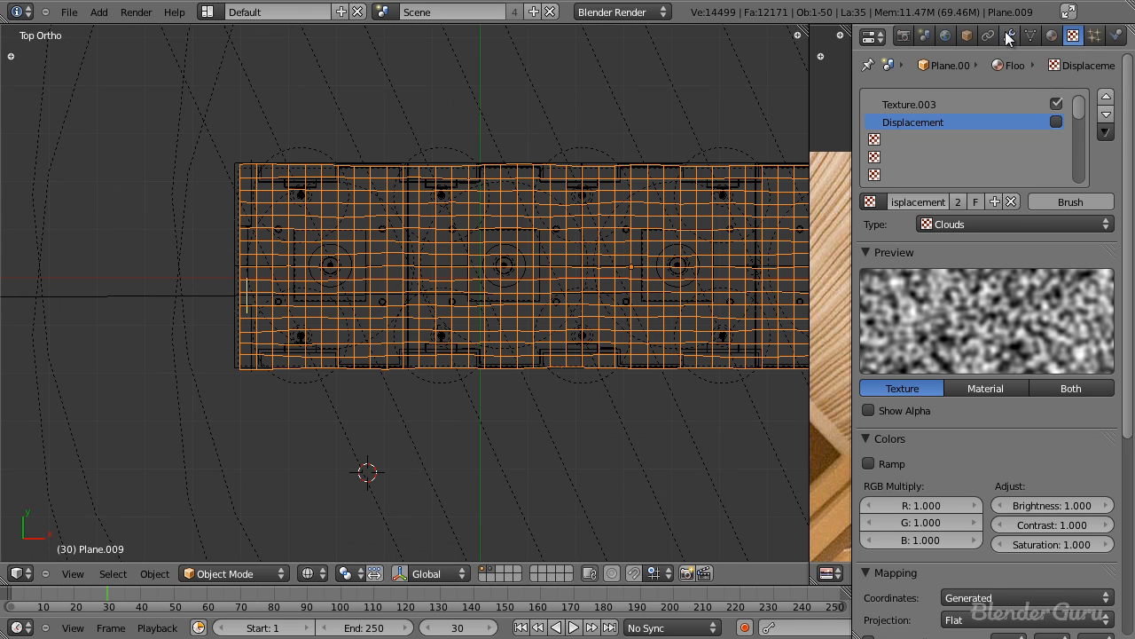
Define a render border over the striped floor area in the camera view and render only that region.
{"action": "left_click", "coordinate": [1007, 35]}
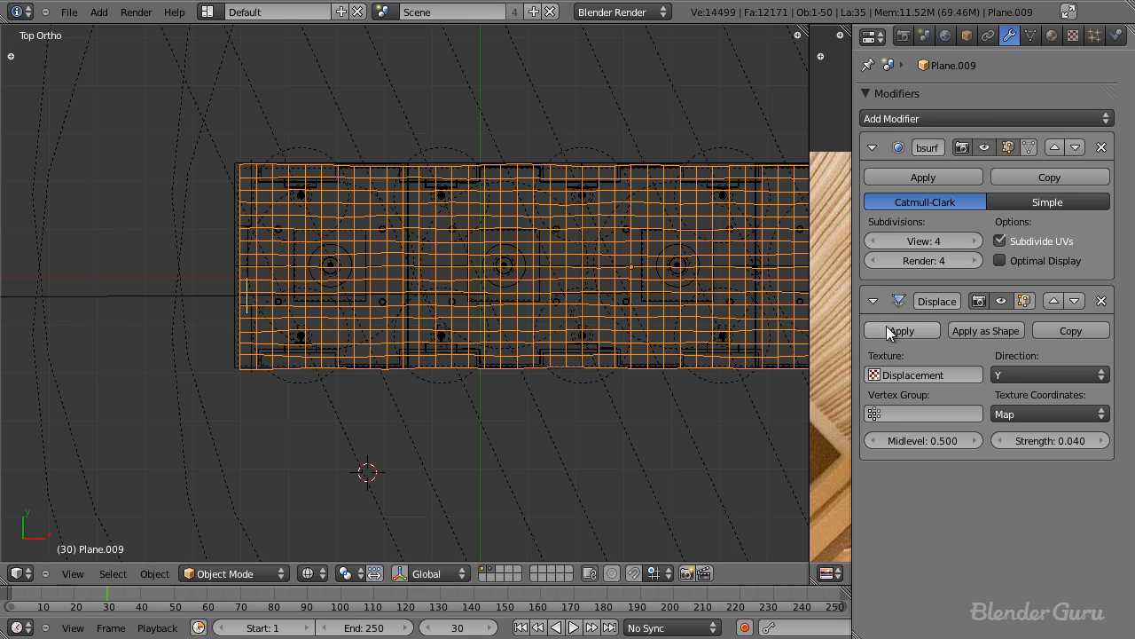
{"action": "key", "text": "KP_0"}
{"action": "key", "text": "z"}
{"action": "scroll", "coordinate": [538, 371], "scroll_direction": "up", "scroll_amount": 1}
{"action": "scroll", "coordinate": [541, 371], "scroll_direction": "up", "scroll_amount": 1}
{"action": "scroll", "coordinate": [585, 334], "scroll_direction": "down", "scroll_amount": 1}
{"action": "middle_click_drag", "start_coordinate": [590, 330], "coordinate": [552, 379], "text": "shift"}
{"action": "scroll", "coordinate": [553, 364], "scroll_direction": "up", "scroll_amount": 2}
{"action": "key", "text": "shift+b"}
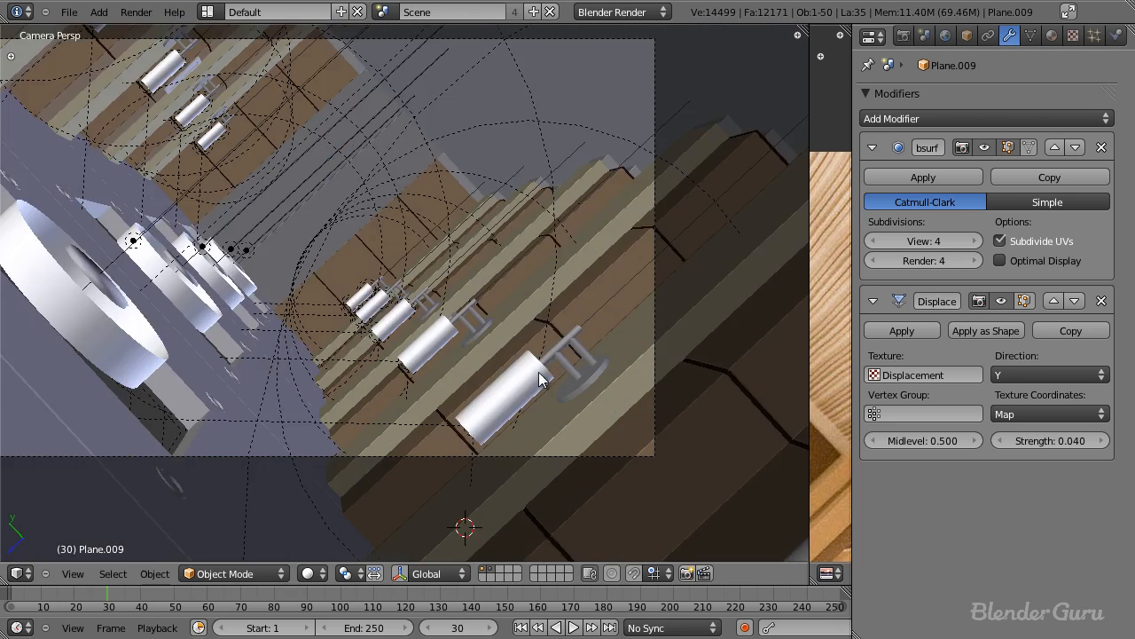
{"action": "left_click_drag", "start_coordinate": [412, 114], "coordinate": [617, 269]}
{"action": "key", "text": "F12"}
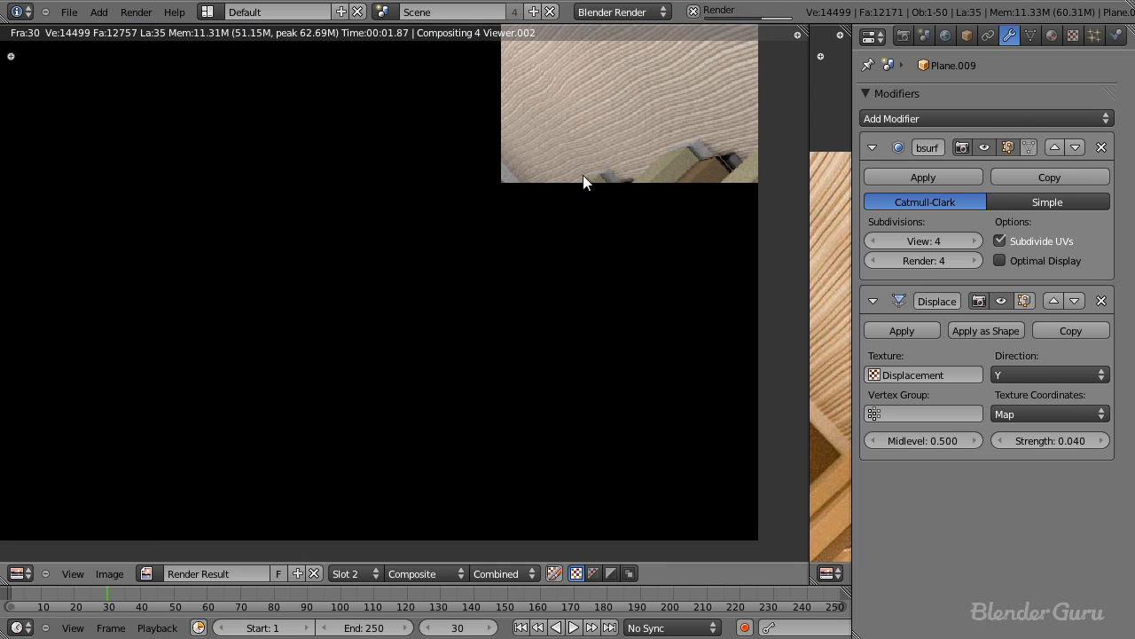
Check the rendered floor stripes up close, set the Displace modifier's strength to 0.01, and save the file.
{"action": "middle_click_drag", "start_coordinate": [583, 175], "coordinate": [466, 356]}
{"action": "scroll", "coordinate": [466, 356], "scroll_direction": "up", "scroll_amount": 1}
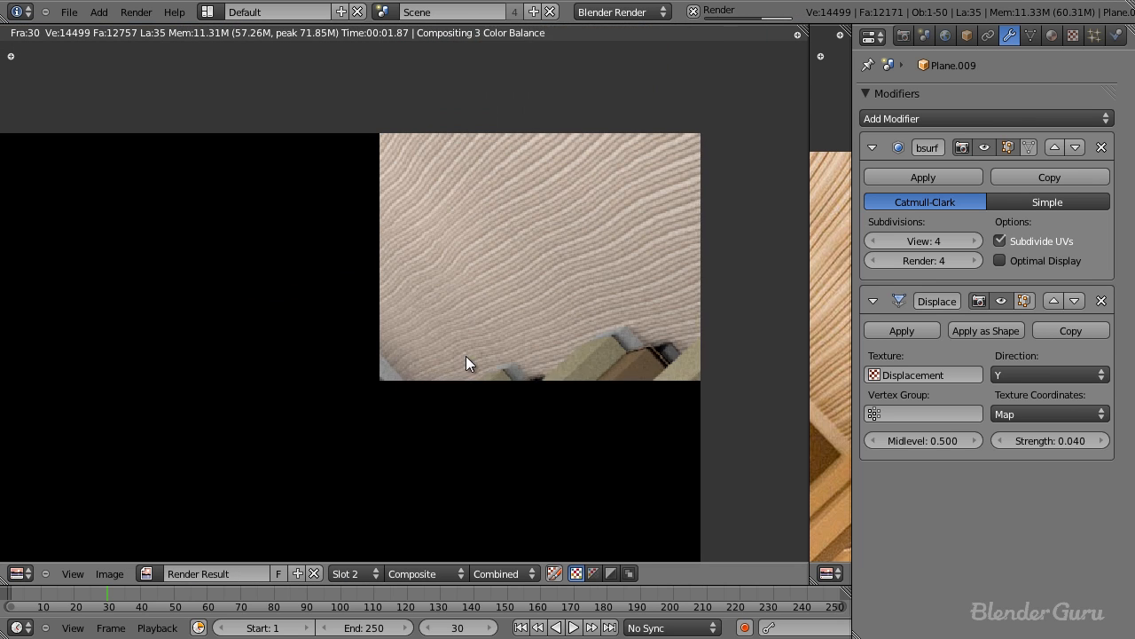
{"action": "scroll", "coordinate": [521, 328], "scroll_direction": "up", "scroll_amount": 1}
{"action": "middle_click_drag", "start_coordinate": [527, 325], "coordinate": [394, 349]}
{"action": "scroll", "coordinate": [414, 311], "scroll_direction": "up", "scroll_amount": 1}
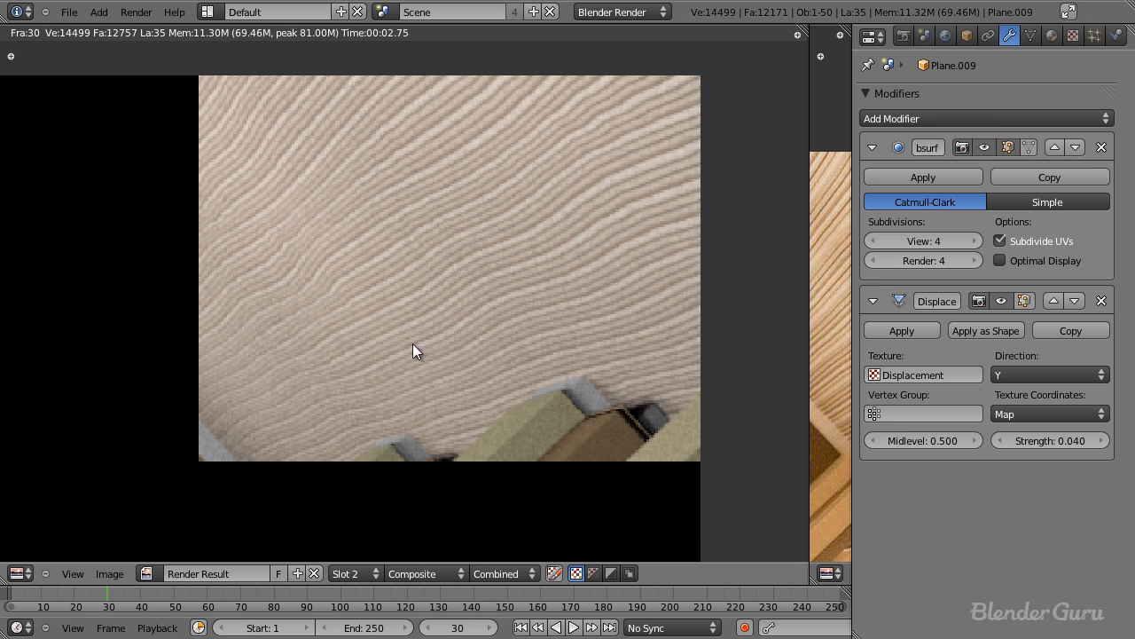
{"action": "key", "text": "Escape"}
{"action": "left_click", "coordinate": [1068, 441]}
{"action": "type", "text": "0.01"}
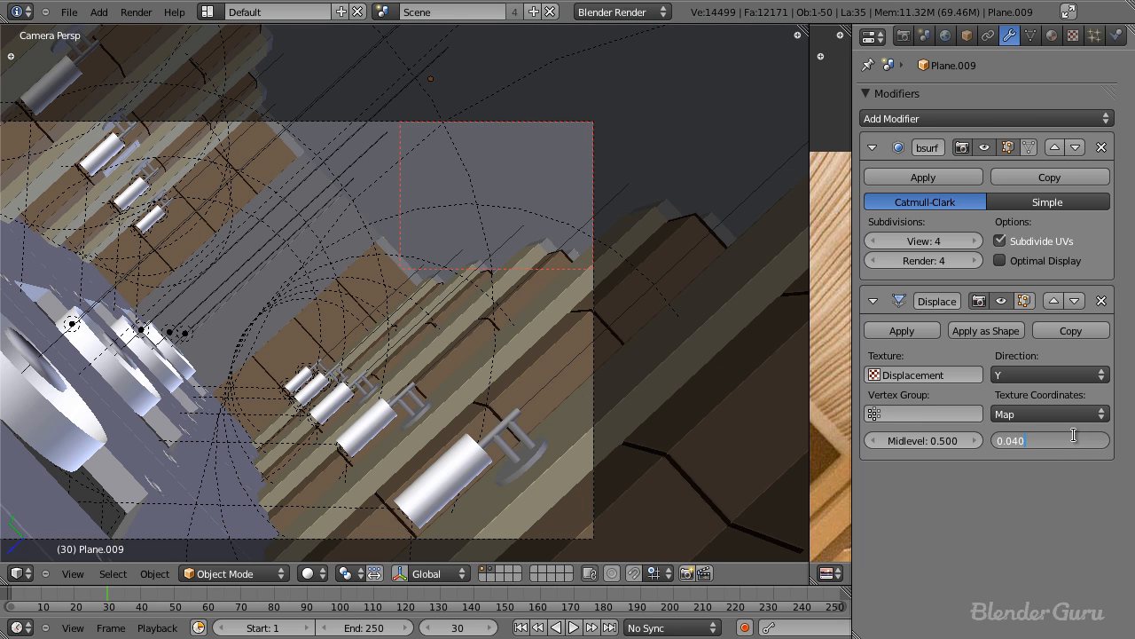
{"action": "key", "text": "Return"}
{"action": "key", "text": "ctrl+s"}
{"action": "left_click", "coordinate": [528, 337]}
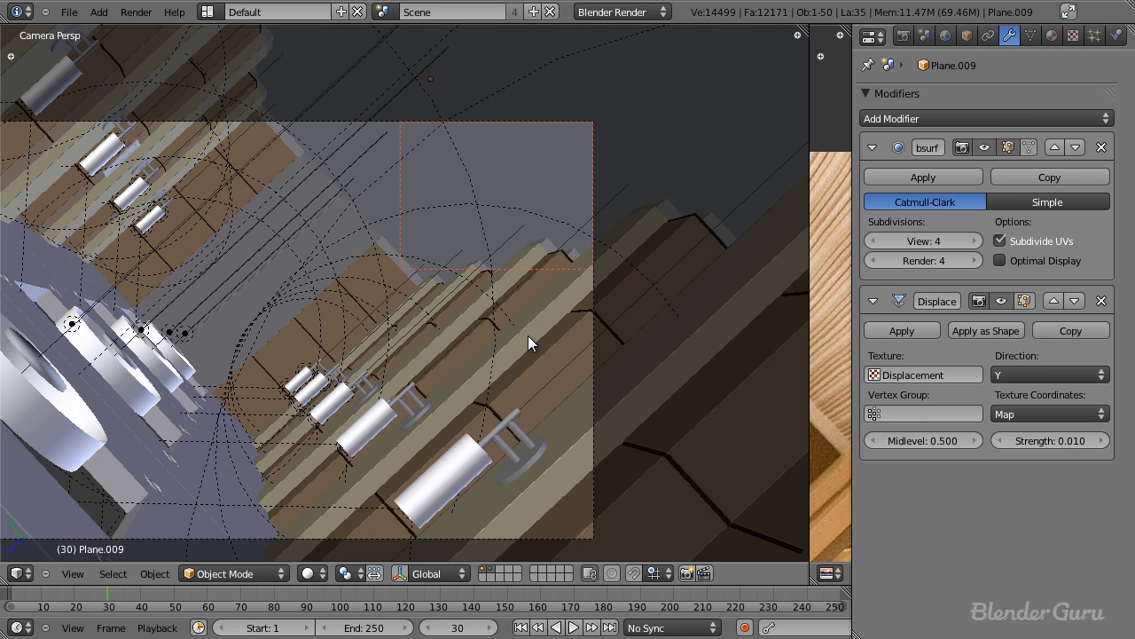
Render the floor region again and compare its stripes side by side with the reference image.
{"action": "key", "text": "F12"}
{"action": "middle_click_drag", "start_coordinate": [242, 437], "coordinate": [358, 349]}
{"action": "scroll", "coordinate": [359, 349], "scroll_direction": "down", "scroll_amount": 1}
{"action": "middle_click_drag", "start_coordinate": [456, 313], "coordinate": [401, 343]}
{"action": "scroll", "coordinate": [401, 343], "scroll_direction": "down", "scroll_amount": 1}
{"action": "scroll", "coordinate": [423, 332], "scroll_direction": "down", "scroll_amount": 1}
{"action": "left_click_drag", "start_coordinate": [807, 321], "coordinate": [491, 303]}
{"action": "scroll", "coordinate": [396, 308], "scroll_direction": "down", "scroll_amount": 1}
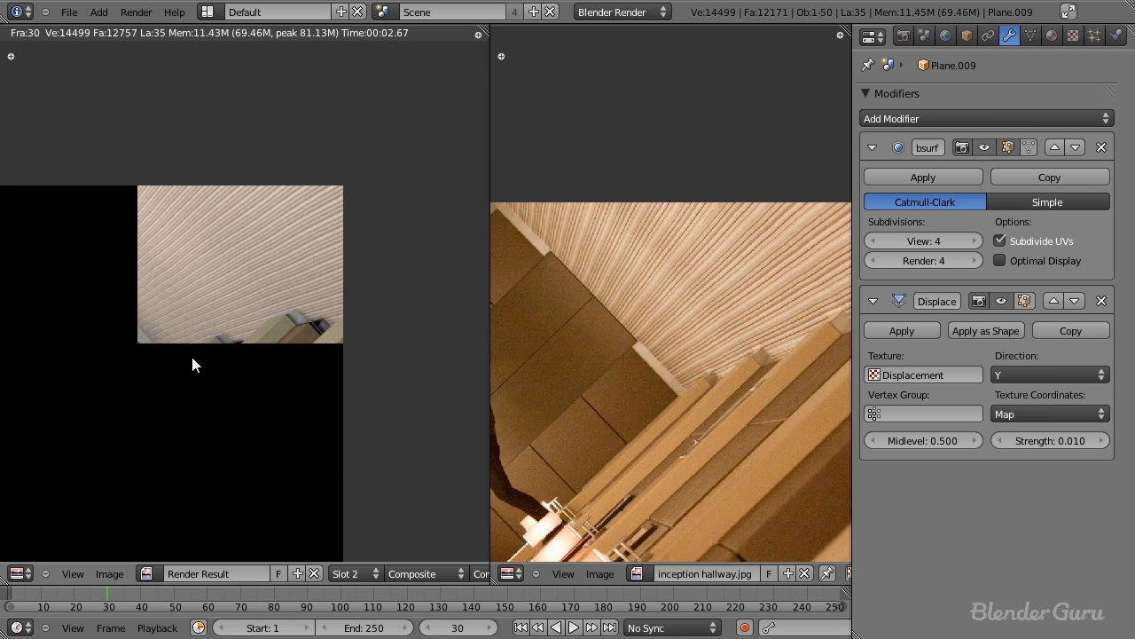
Return to the 3D camera view and clear the render border so the whole frame renders.
{"action": "key", "text": "shift+F5"}
{"action": "key", "text": "shift+b"}
{"action": "left_click", "coordinate": [337, 488]}
{"action": "scroll", "coordinate": [310, 410], "scroll_direction": "down", "scroll_amount": 4}
{"action": "middle_click_drag", "start_coordinate": [274, 382], "coordinate": [214, 363], "text": "shift"}
{"action": "scroll", "coordinate": [363, 368], "scroll_direction": "up", "scroll_amount": 3}
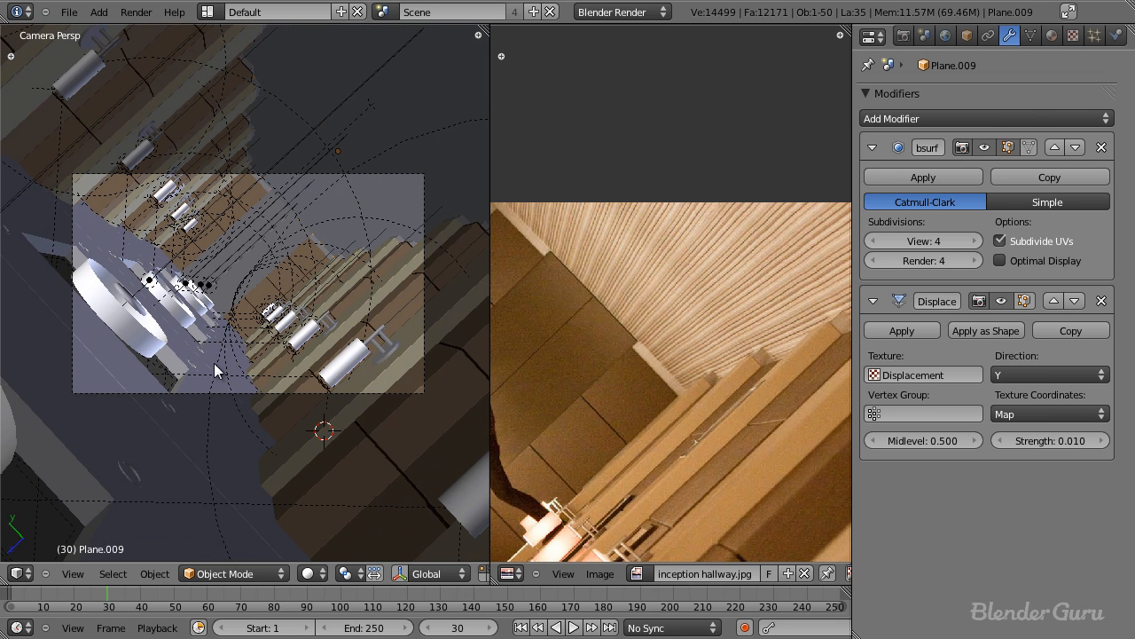
{"action": "key", "text": "F11"}
{"action": "key", "text": "F11"}
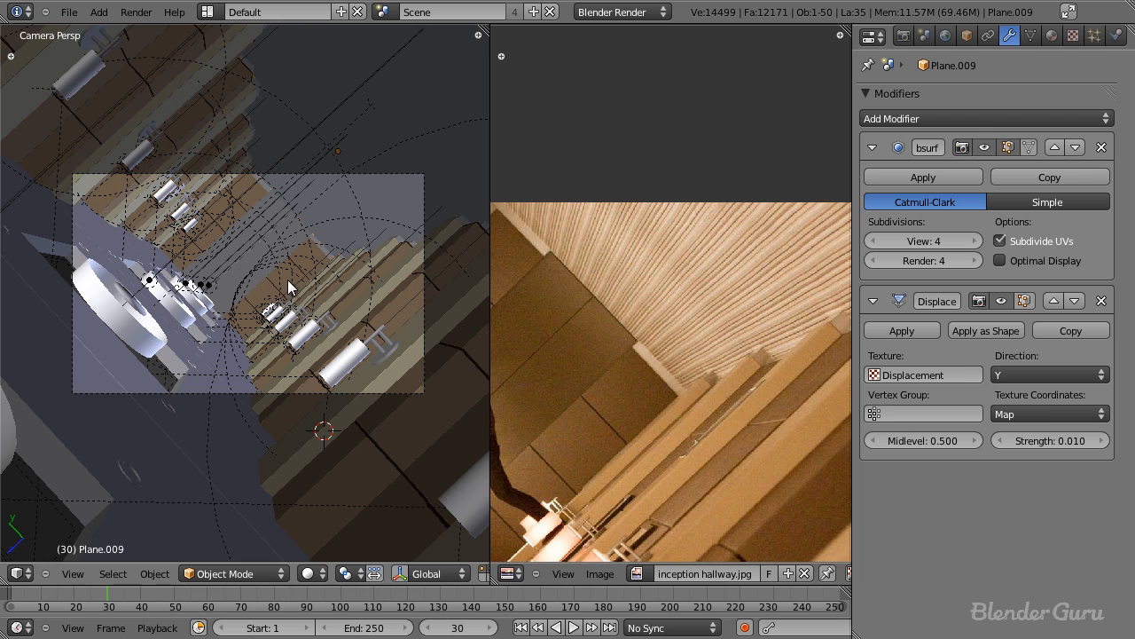
Enable Indirect Lighting in the world settings and set the gather method to Approximate.
{"action": "left_click", "coordinate": [946, 36]}
{"action": "scroll", "coordinate": [963, 429], "scroll_direction": "up", "scroll_amount": 3}
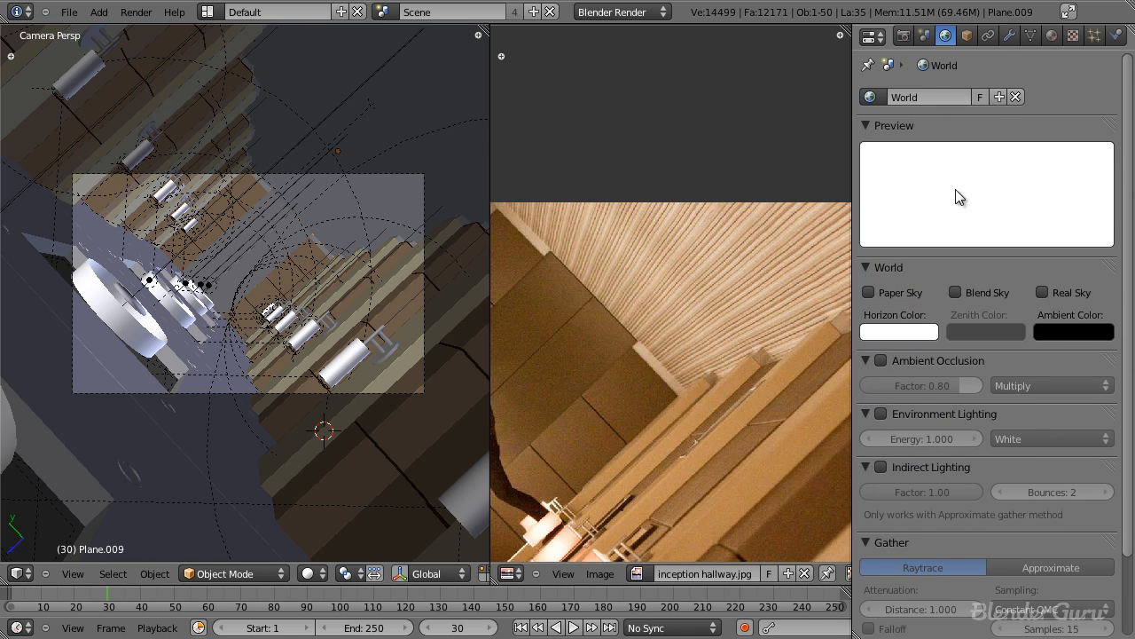
{"action": "left_click_drag", "start_coordinate": [490, 127], "coordinate": [761, 169]}
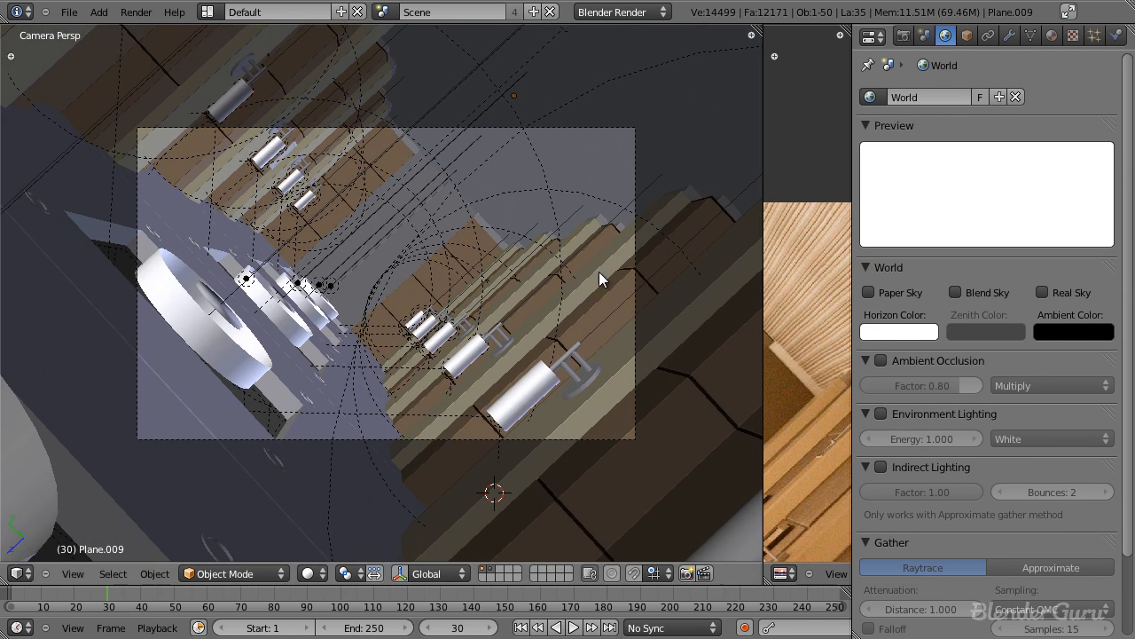
{"action": "key", "text": "Home"}
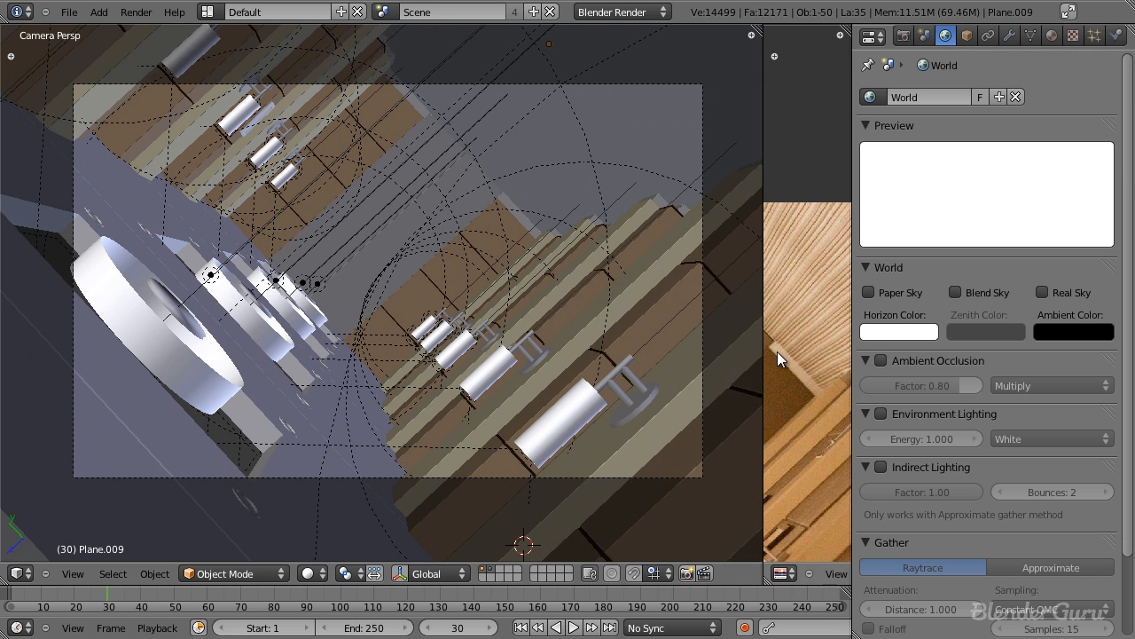
{"action": "scroll", "coordinate": [954, 337], "scroll_direction": "down", "scroll_amount": 2}
{"action": "scroll", "coordinate": [945, 301], "scroll_direction": "down", "scroll_amount": 1}
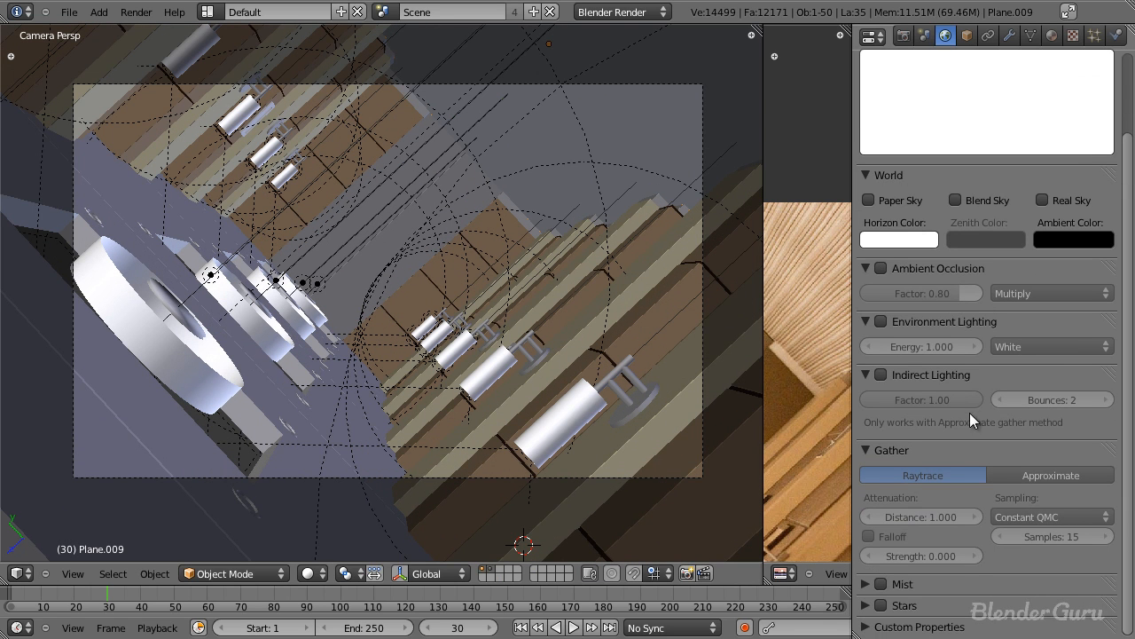
{"action": "left_click", "coordinate": [880, 376]}
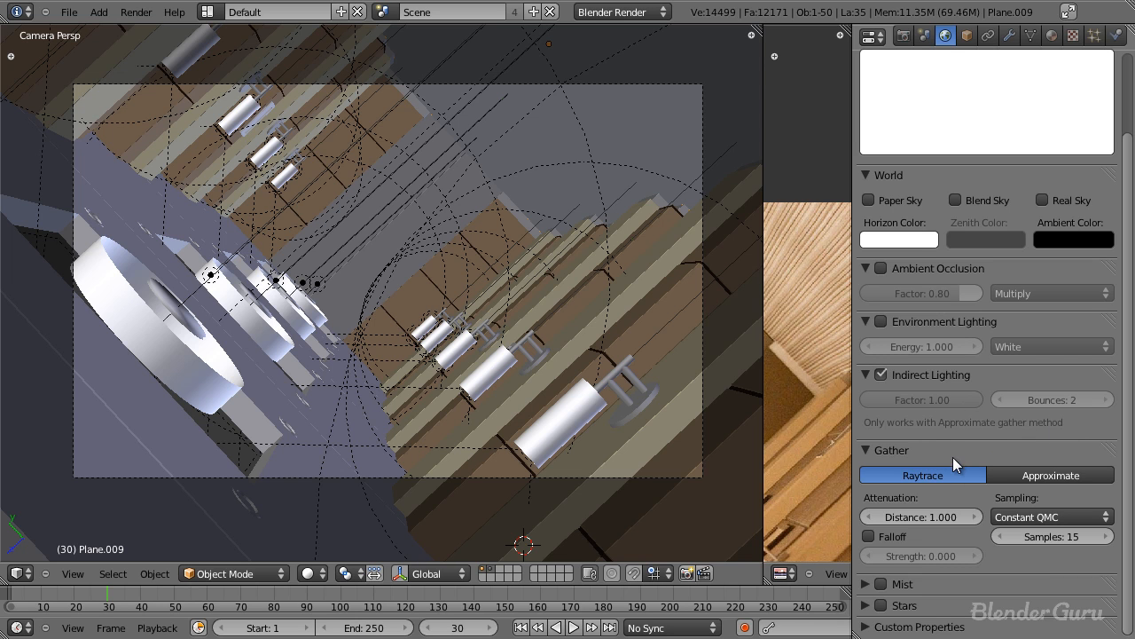
{"action": "left_click", "coordinate": [1016, 473]}
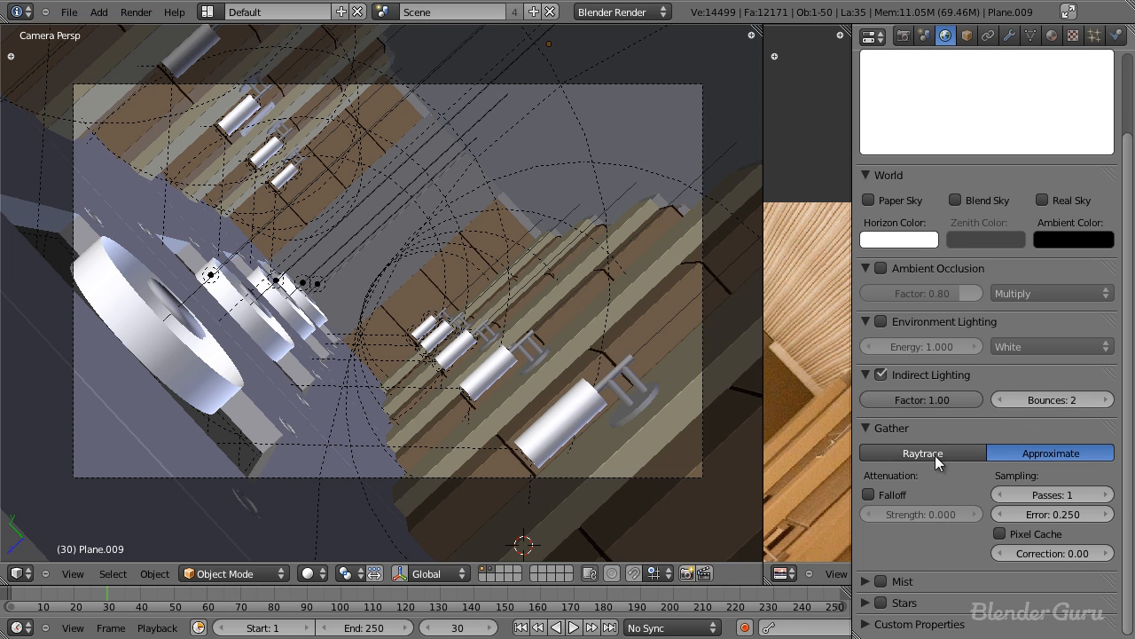
Enable Ambient Occlusion with the Multiply blend mode and set the gather sampling passes to 2.
{"action": "left_click", "coordinate": [882, 268]}
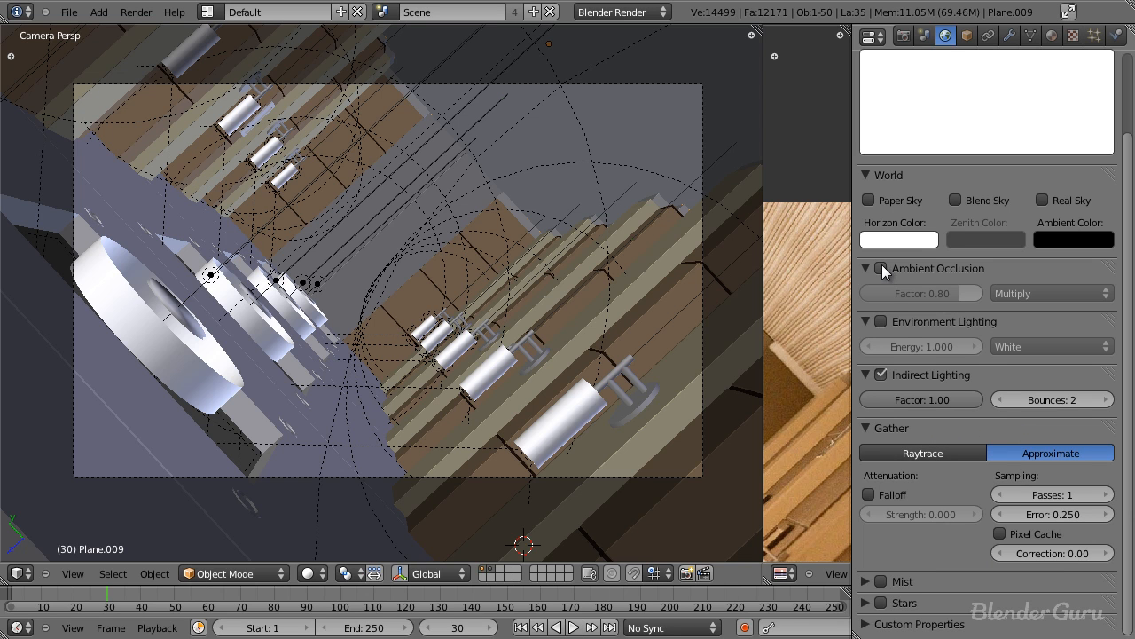
{"action": "left_click", "coordinate": [1013, 296]}
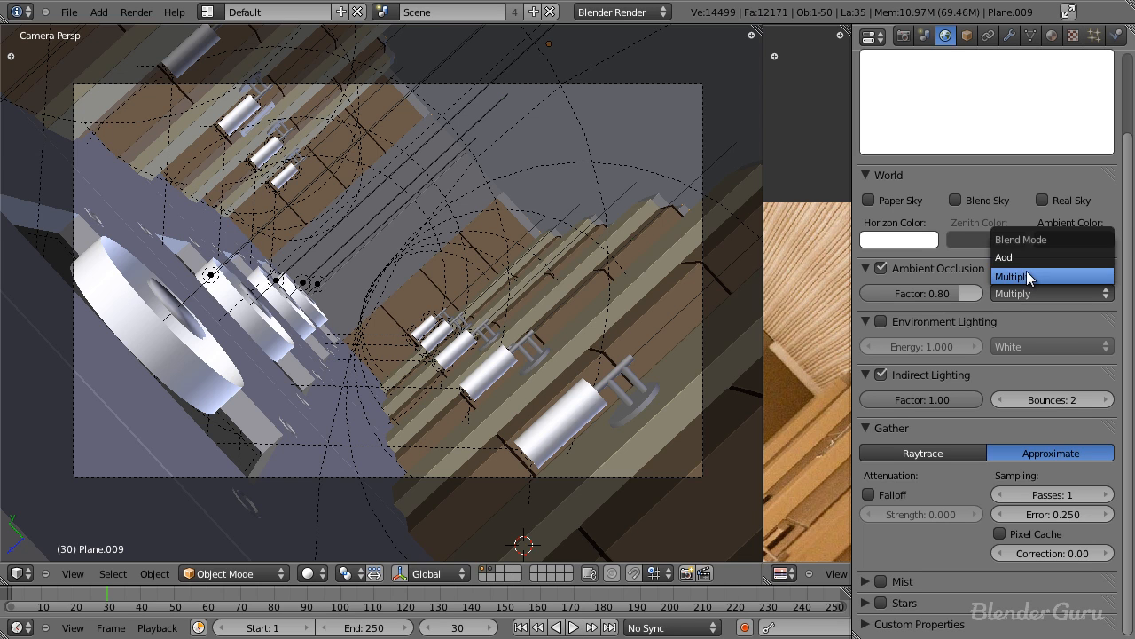
{"action": "left_click", "coordinate": [1026, 272]}
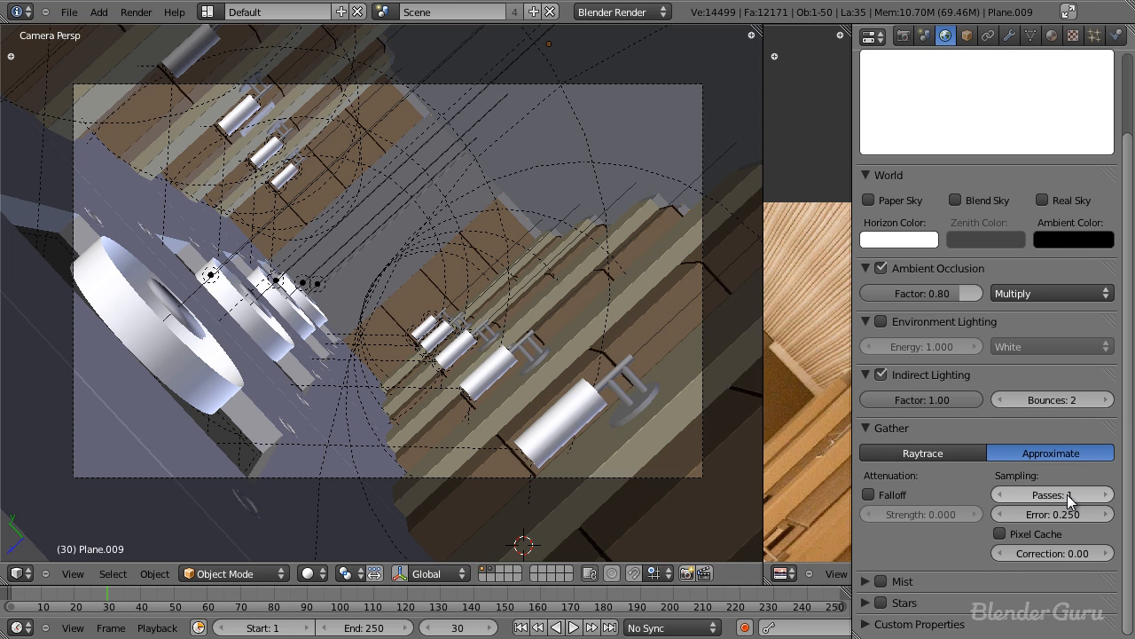
{"action": "left_click", "coordinate": [1105, 495]}
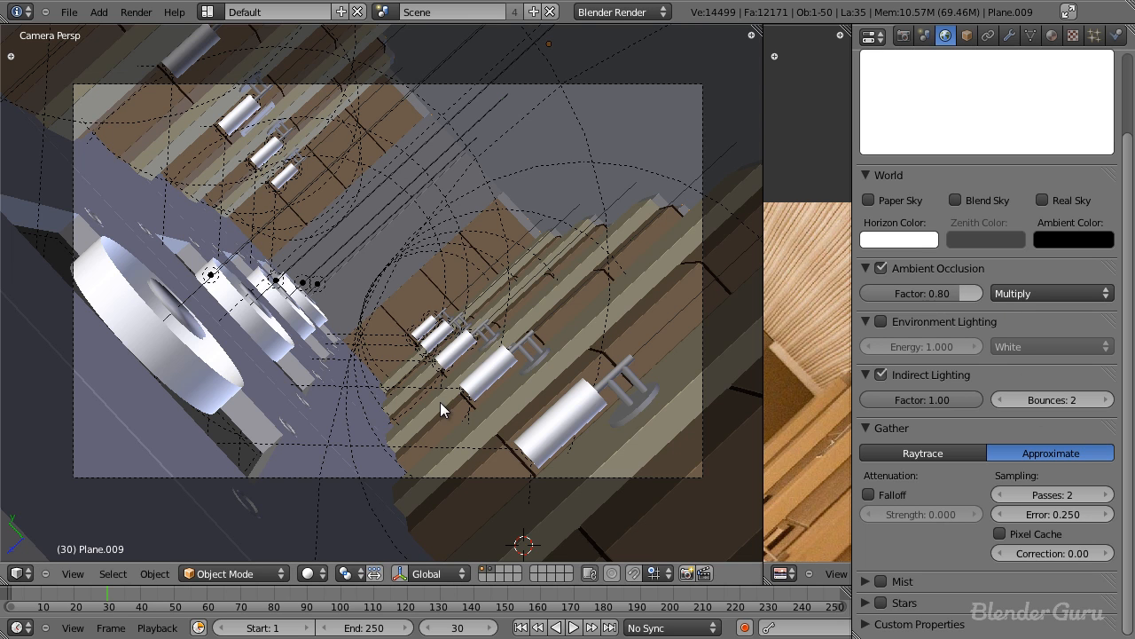
Look over the hallway's lights and wall panels in the camera view and save the file.
{"action": "scroll", "coordinate": [440, 407], "scroll_direction": "up", "scroll_amount": 2}
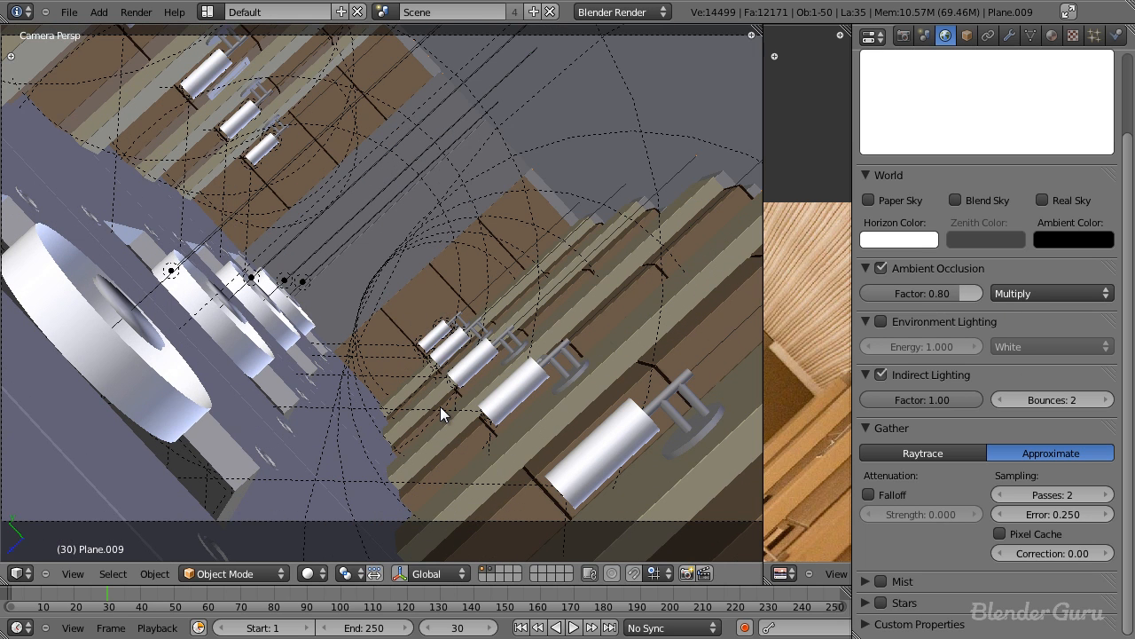
{"action": "scroll", "coordinate": [432, 330], "scroll_direction": "down", "scroll_amount": 2}
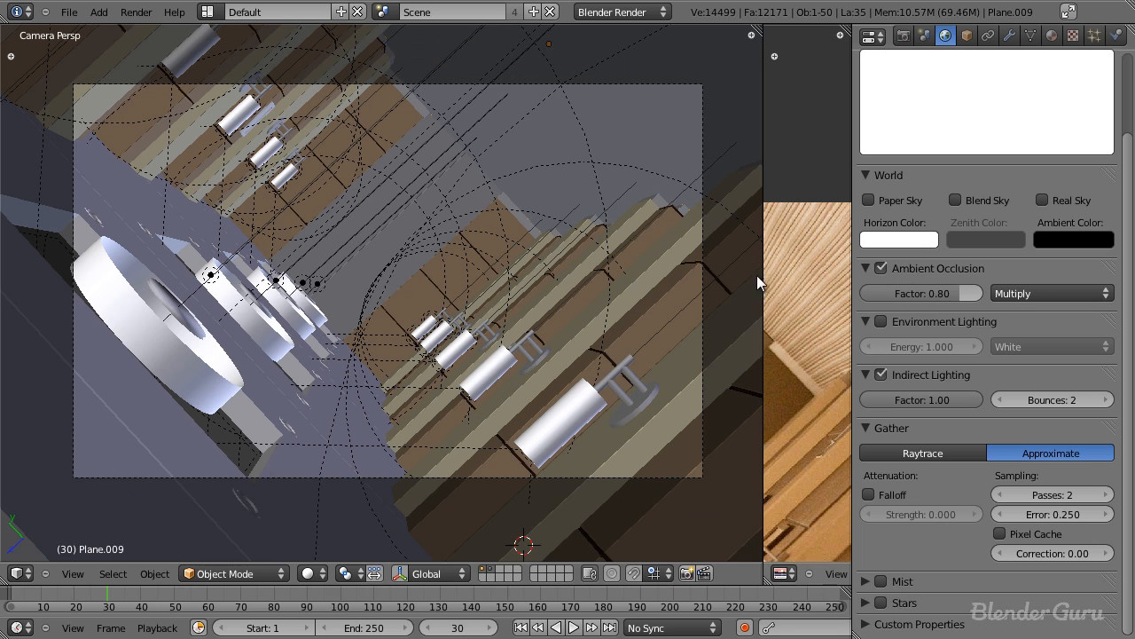
{"action": "scroll", "coordinate": [516, 327], "scroll_direction": "up", "scroll_amount": 4}
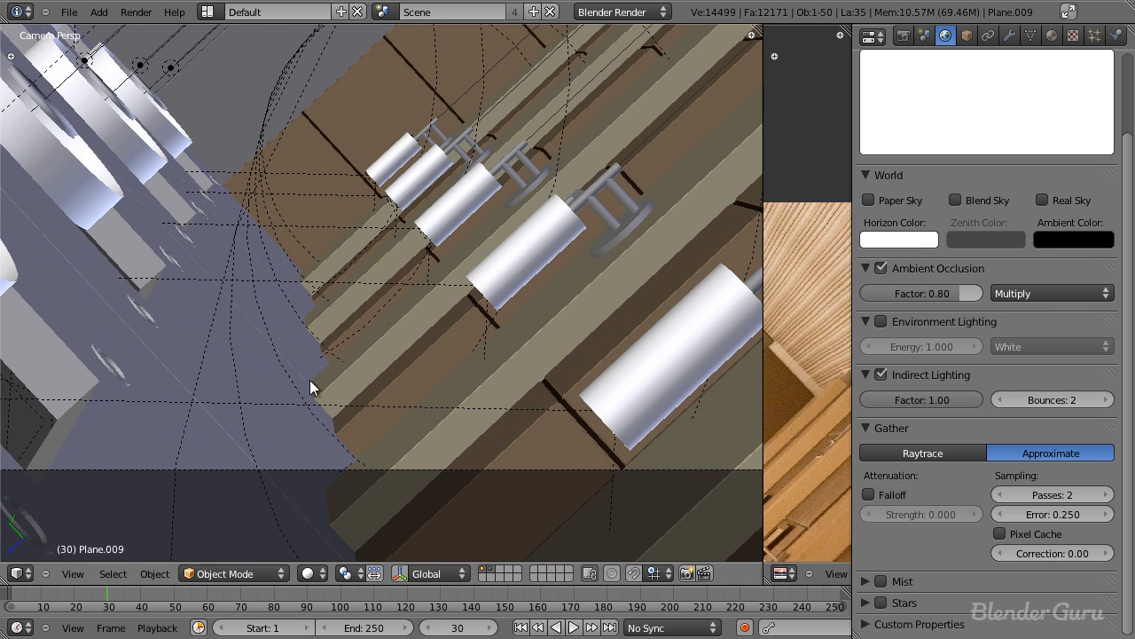
{"action": "middle_click_drag", "start_coordinate": [285, 356], "coordinate": [411, 431]}
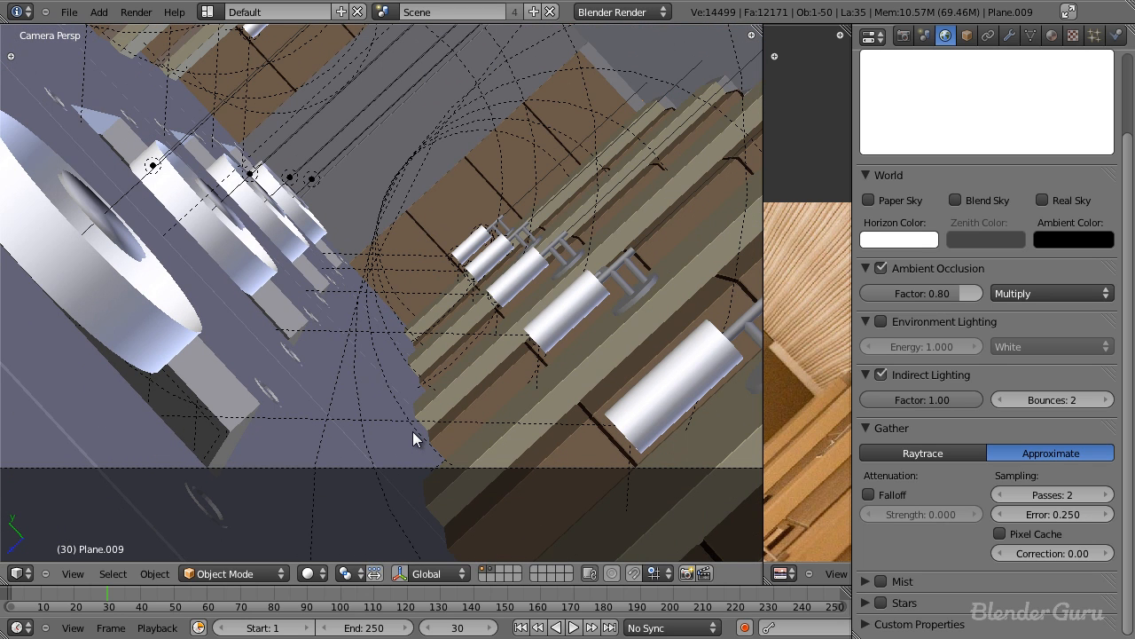
{"action": "scroll", "coordinate": [409, 413], "scroll_direction": "down", "scroll_amount": 3}
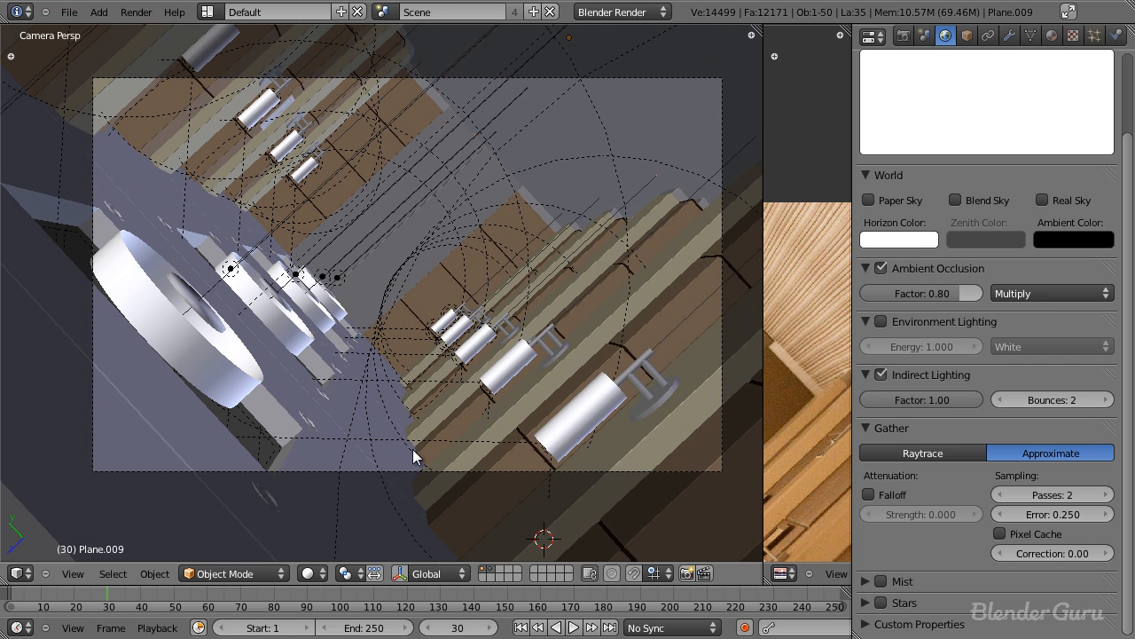
{"action": "scroll", "coordinate": [371, 451], "scroll_direction": "up", "scroll_amount": 1}
{"action": "scroll", "coordinate": [413, 437], "scroll_direction": "down", "scroll_amount": 2}
{"action": "scroll", "coordinate": [451, 429], "scroll_direction": "up", "scroll_amount": 1}
{"action": "scroll", "coordinate": [452, 428], "scroll_direction": "up", "scroll_amount": 1}
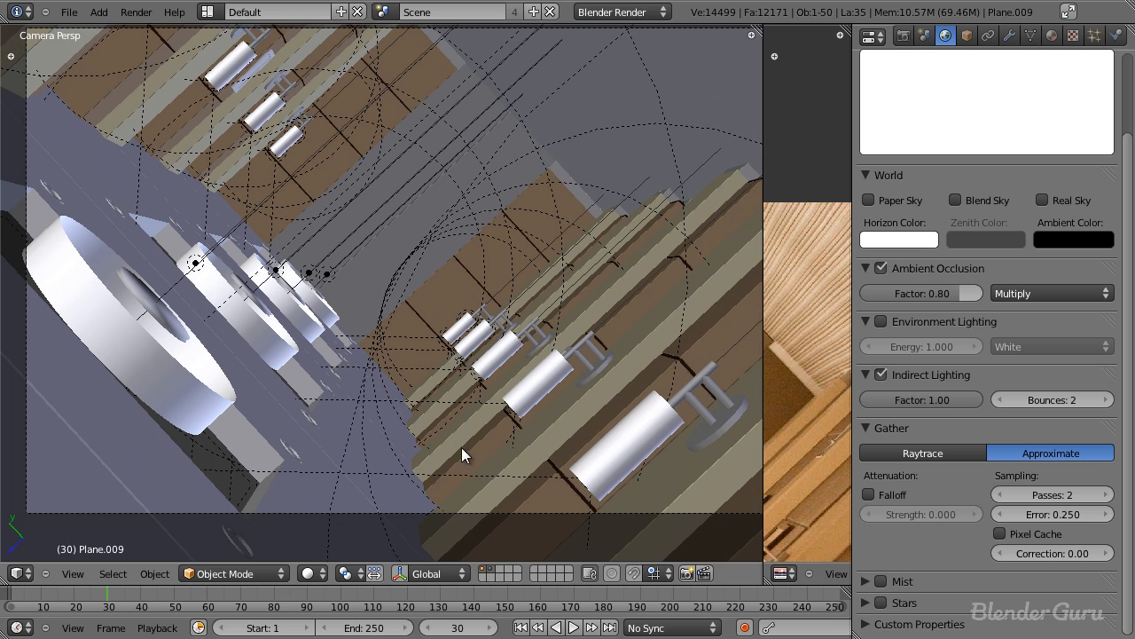
{"action": "scroll", "coordinate": [466, 456], "scroll_direction": "up", "scroll_amount": 2}
{"action": "scroll", "coordinate": [383, 399], "scroll_direction": "down", "scroll_amount": 3}
{"action": "middle_click_drag", "start_coordinate": [419, 393], "coordinate": [412, 428], "text": "shift"}
{"action": "scroll", "coordinate": [412, 427], "scroll_direction": "up", "scroll_amount": 1}
{"action": "key", "text": "ctrl+s"}
{"action": "left_click", "coordinate": [412, 428]}
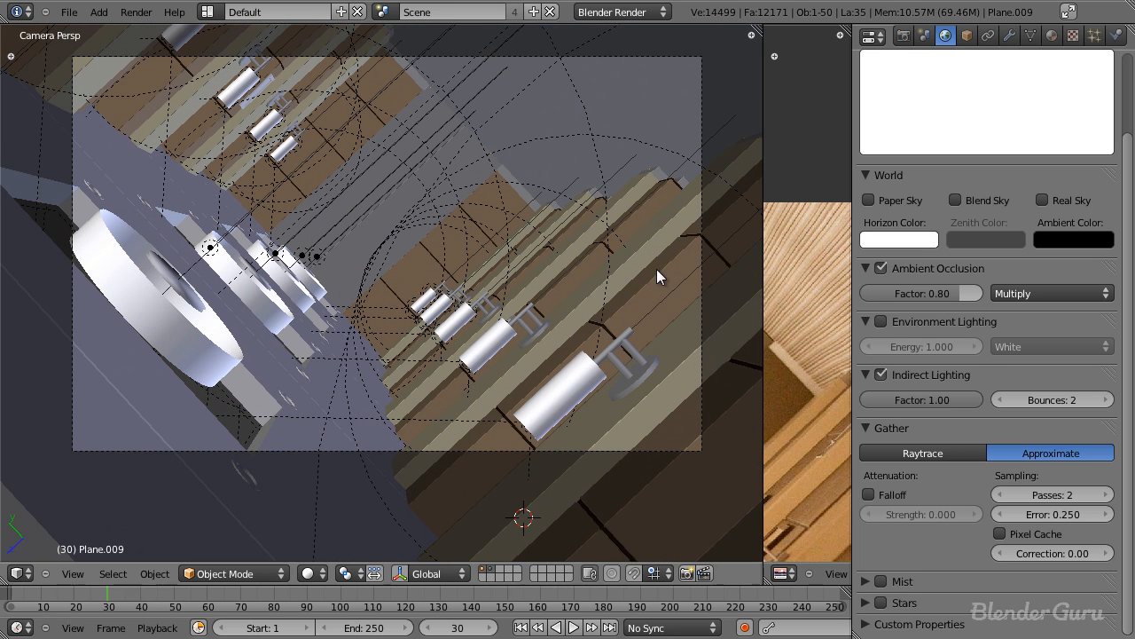
Select the camera, view the whole hallway in wireframe from outside, and open the camera's lens and display settings.
{"action": "scroll", "coordinate": [568, 286], "scroll_direction": "down", "scroll_amount": 1}
{"action": "mouse_move", "coordinate": [568, 287]}
{"action": "middle_mouse_down"}
{"action": "mouse_move", "coordinate": [583, 261]}
{"action": "mouse_move", "coordinate": [263, 314]}
{"action": "mouse_move", "coordinate": [591, 287]}
{"action": "mouse_move", "coordinate": [643, 271]}
{"action": "mouse_move", "coordinate": [567, 286]}
{"action": "middle_mouse_up"}
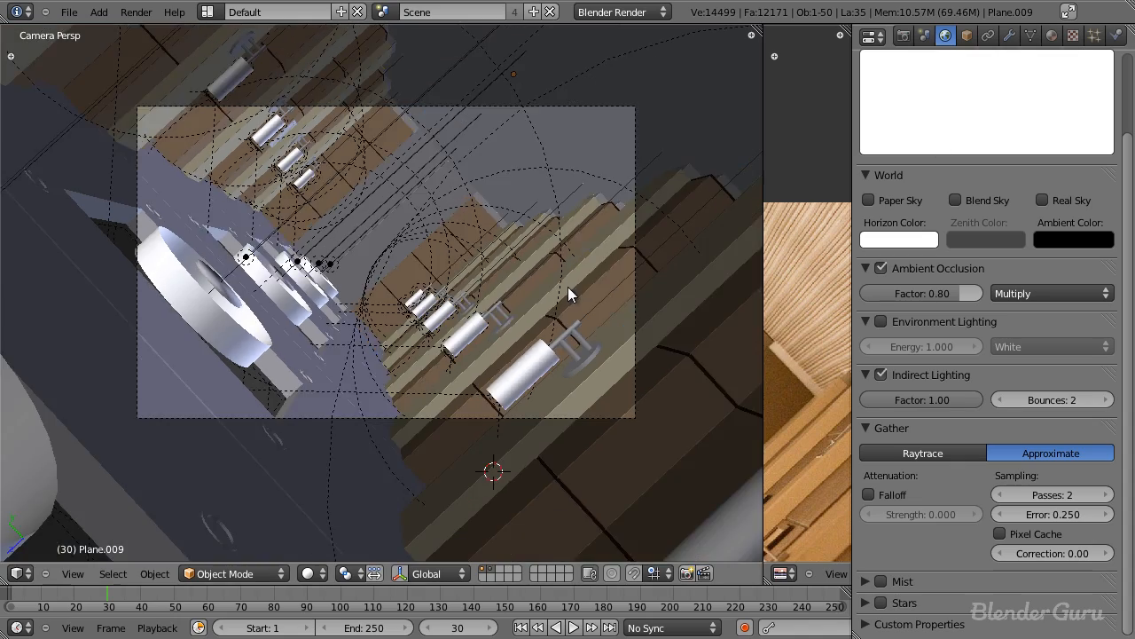
{"action": "right_click", "coordinate": [630, 263]}
{"action": "right_click", "coordinate": [628, 263]}
{"action": "scroll", "coordinate": [410, 313], "scroll_direction": "down", "scroll_amount": 3}
{"action": "middle_click_drag", "start_coordinate": [411, 313], "coordinate": [365, 306]}
{"action": "scroll", "coordinate": [375, 291], "scroll_direction": "down", "scroll_amount": 4}
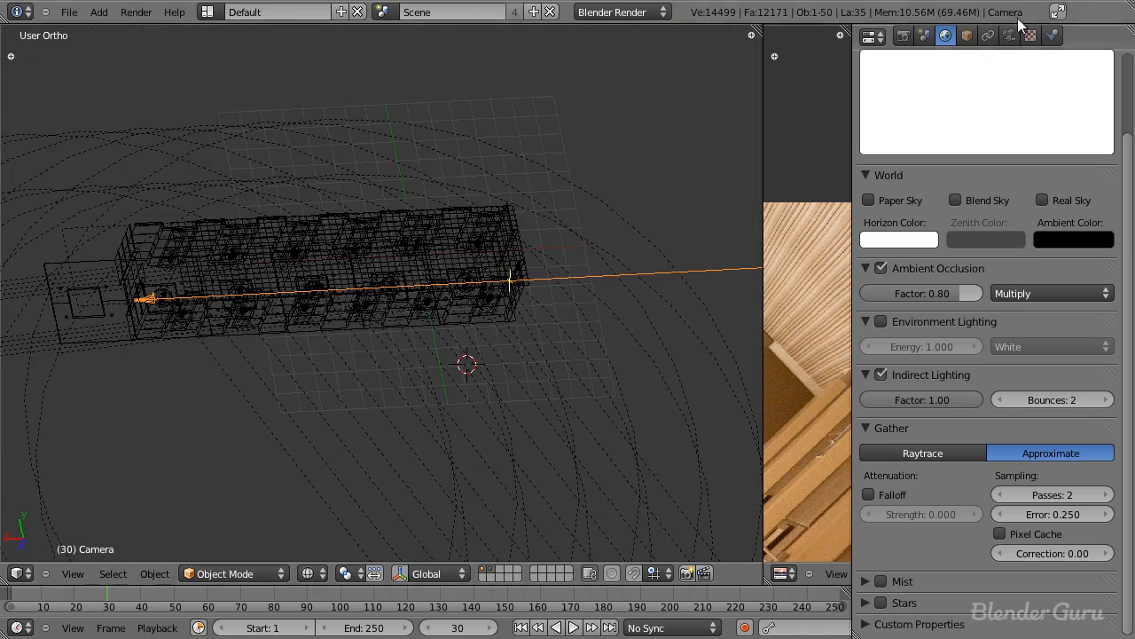
{"action": "left_click", "coordinate": [1010, 35]}
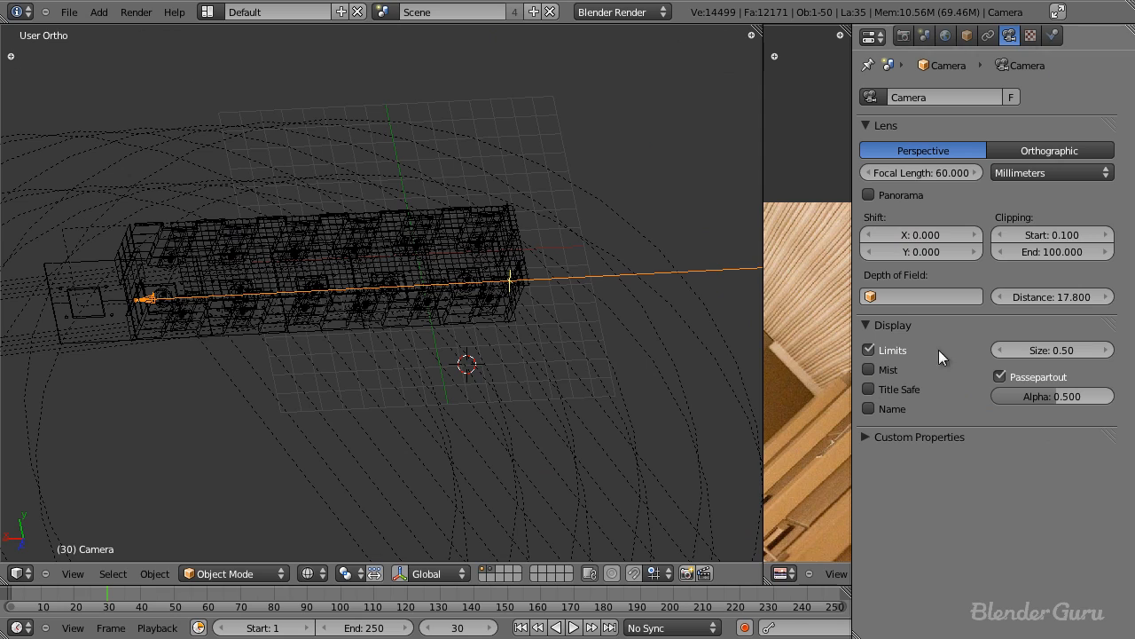
Fine-tune the camera's depth of field distance so the focus marker sits at the hallway's far end.
{"action": "scroll", "coordinate": [568, 289], "scroll_direction": "up", "scroll_amount": 4}
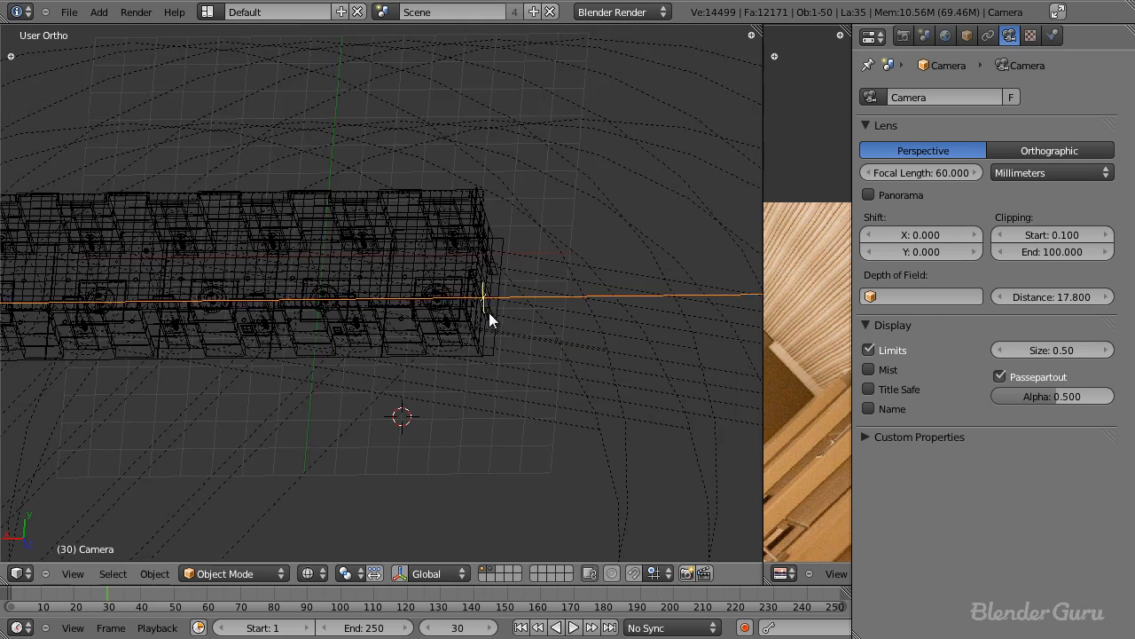
{"action": "scroll", "coordinate": [493, 309], "scroll_direction": "up", "scroll_amount": 2}
{"action": "double_click", "coordinate": [884, 351]}
{"action": "middle_click_drag", "start_coordinate": [595, 353], "coordinate": [461, 336]}
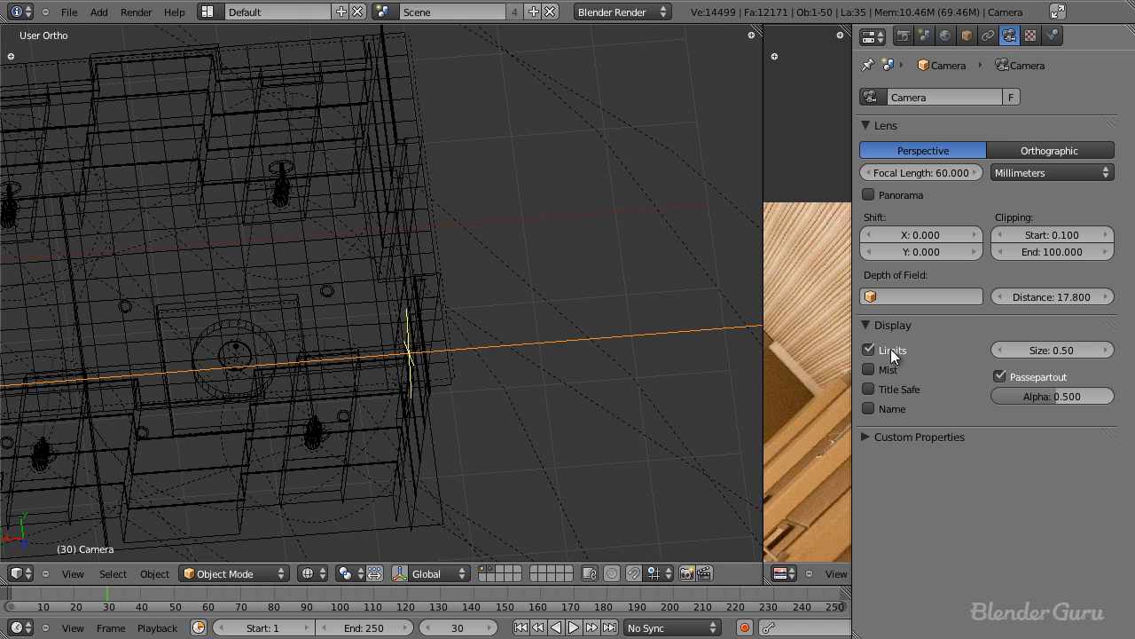
{"action": "mouse_move", "coordinate": [1050, 304]}
{"action": "left_mouse_down"}
{"action": "mouse_move", "coordinate": [1021, 299]}
{"action": "mouse_move", "coordinate": [1051, 302]}
{"action": "left_mouse_up"}
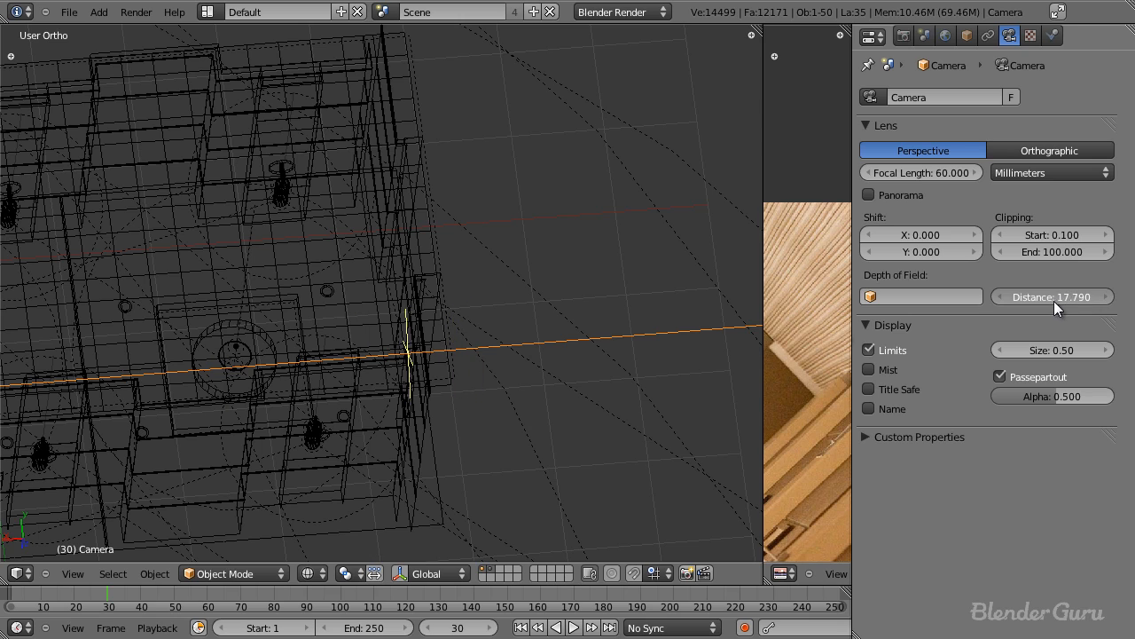
{"action": "middle_click_drag", "start_coordinate": [665, 329], "coordinate": [626, 331]}
{"action": "left_click_drag", "start_coordinate": [1076, 296], "coordinate": [1061, 297]}
{"action": "mouse_move", "coordinate": [568, 319]}
{"action": "middle_mouse_down"}
{"action": "mouse_move", "coordinate": [509, 325]}
{"action": "mouse_move", "coordinate": [460, 266]}
{"action": "mouse_move", "coordinate": [530, 314]}
{"action": "mouse_move", "coordinate": [361, 326]}
{"action": "middle_mouse_up"}
Select the floor plane and return to the camera view.
{"action": "right_click", "coordinate": [463, 223]}
{"action": "key", "text": "KP_0"}
{"action": "key", "text": "z"}
{"action": "key", "text": "z"}
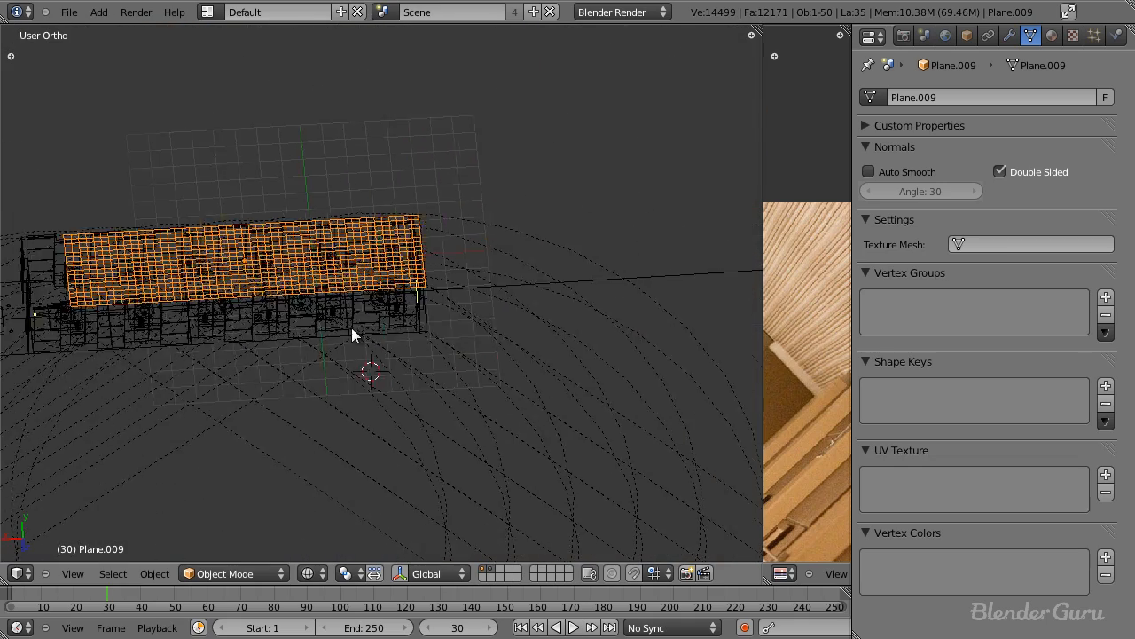
{"action": "scroll", "coordinate": [422, 337], "scroll_direction": "up", "scroll_amount": 4}
{"action": "key", "text": "KP_0"}
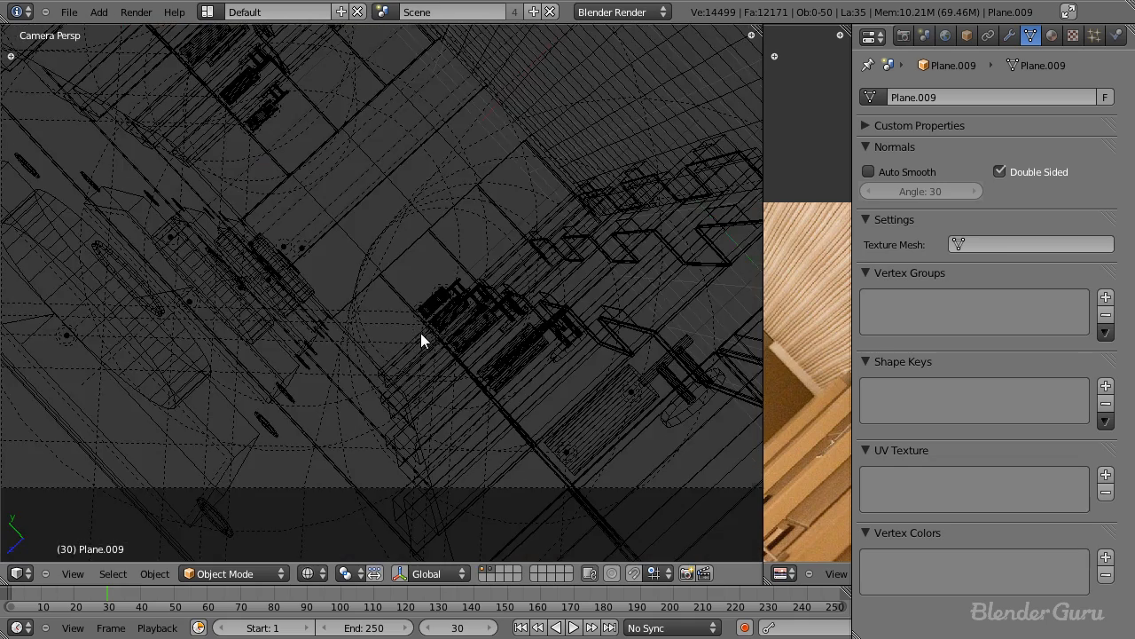
Render the hallway from the camera and show the result beside the reference image.
{"action": "middle_click_drag", "start_coordinate": [442, 340], "coordinate": [440, 361], "text": "shift"}
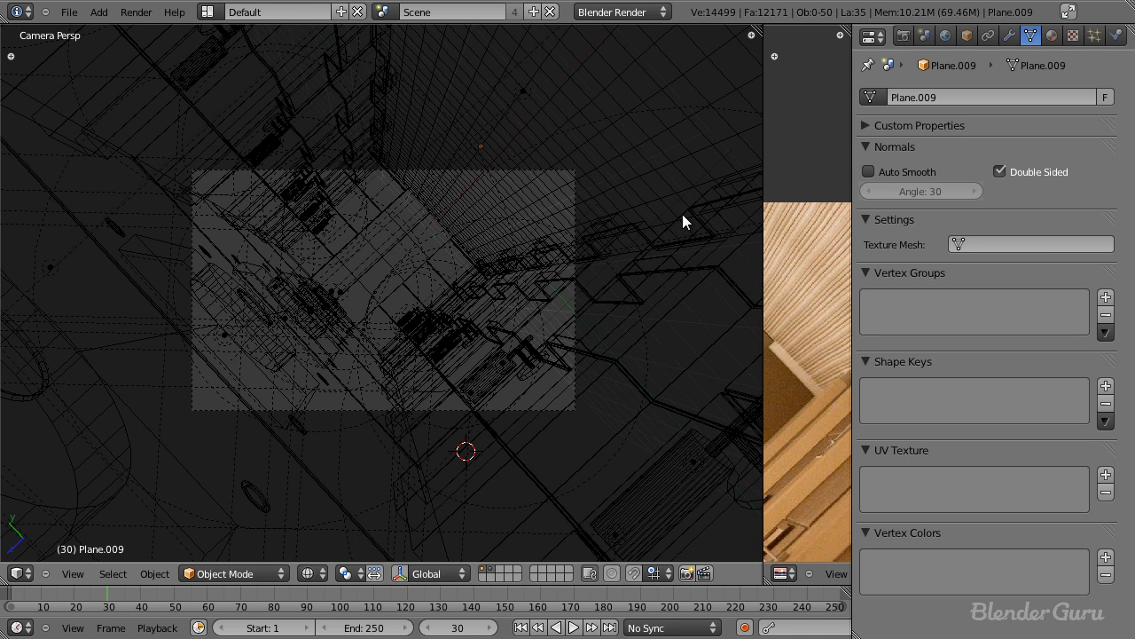
{"action": "key", "text": "F12"}
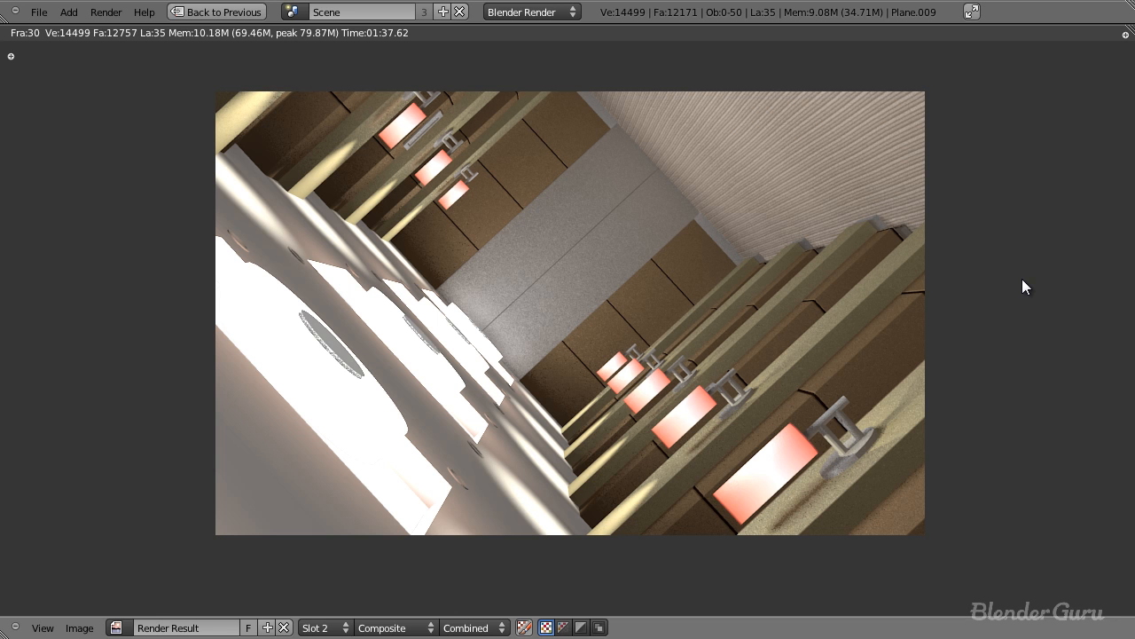
{"action": "key", "text": "shift+space"}
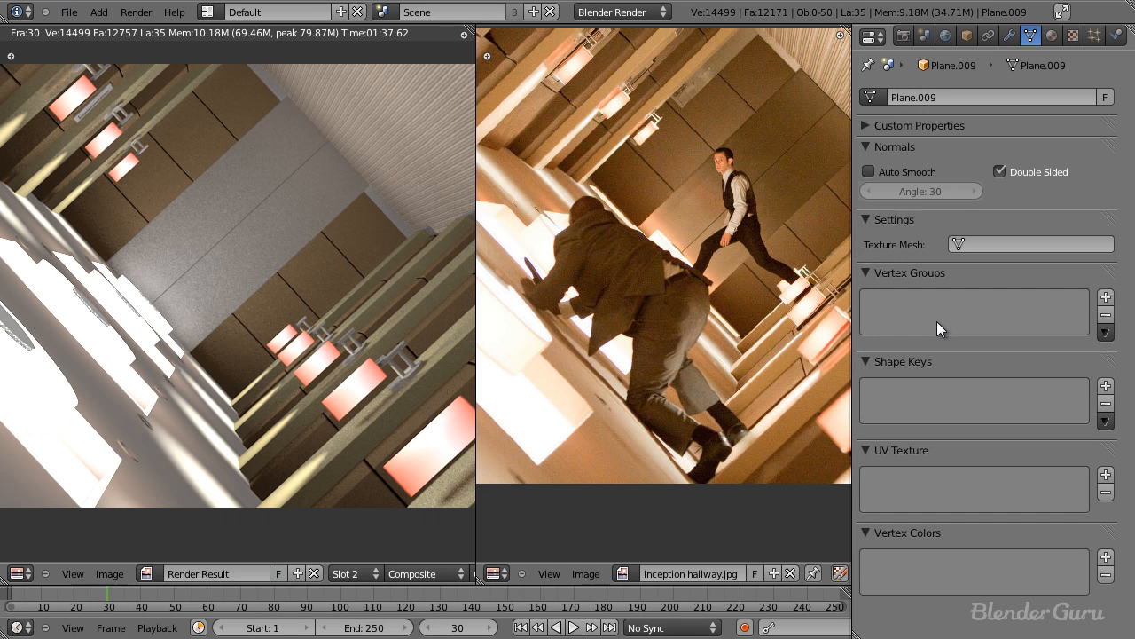
Compare the new render with the reference image, checking the lamps, wall panels and striped floor.
{"action": "scroll", "coordinate": [415, 357], "scroll_direction": "down", "scroll_amount": 1}
{"action": "middle_click_drag", "start_coordinate": [413, 358], "coordinate": [422, 336]}
{"action": "scroll", "coordinate": [442, 337], "scroll_direction": "up", "scroll_amount": 1}
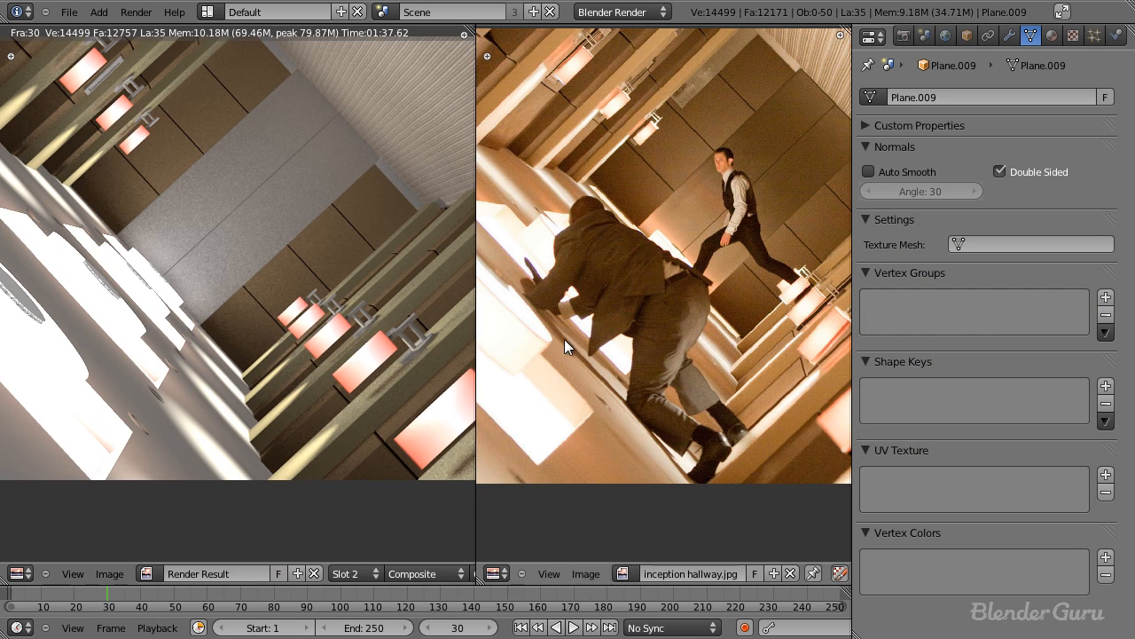
{"action": "middle_click_drag", "start_coordinate": [595, 334], "coordinate": [587, 311]}
{"action": "scroll", "coordinate": [667, 343], "scroll_direction": "down", "scroll_amount": 1}
{"action": "scroll", "coordinate": [667, 343], "scroll_direction": "up", "scroll_amount": 1}
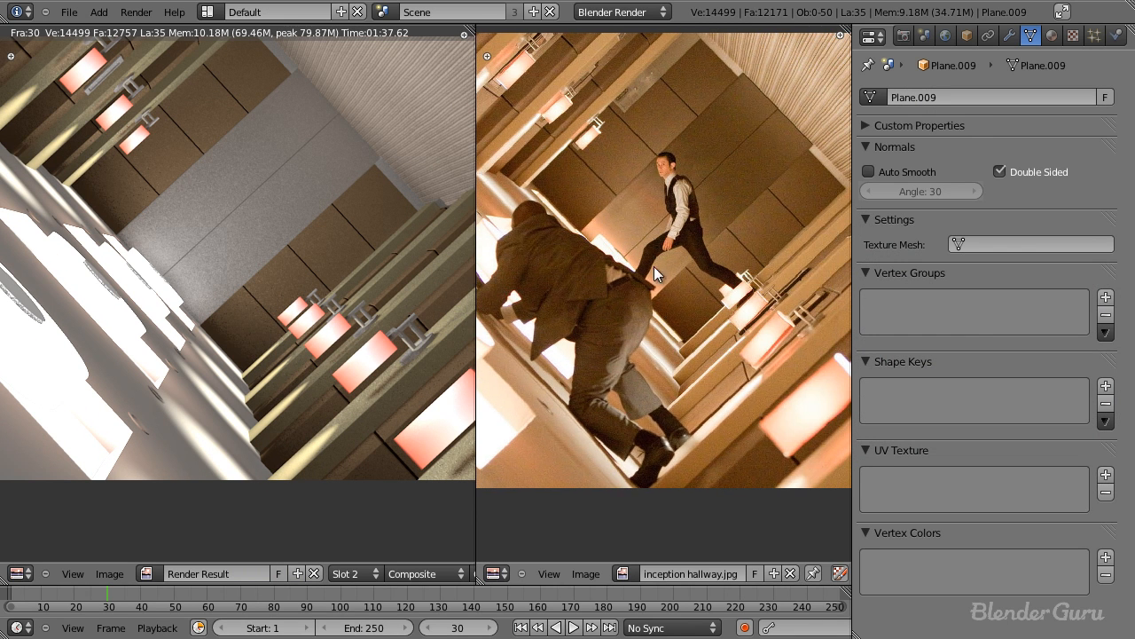
{"action": "middle_click_drag", "start_coordinate": [594, 264], "coordinate": [700, 268]}
{"action": "key", "text": "j"}
{"action": "key", "text": "j"}
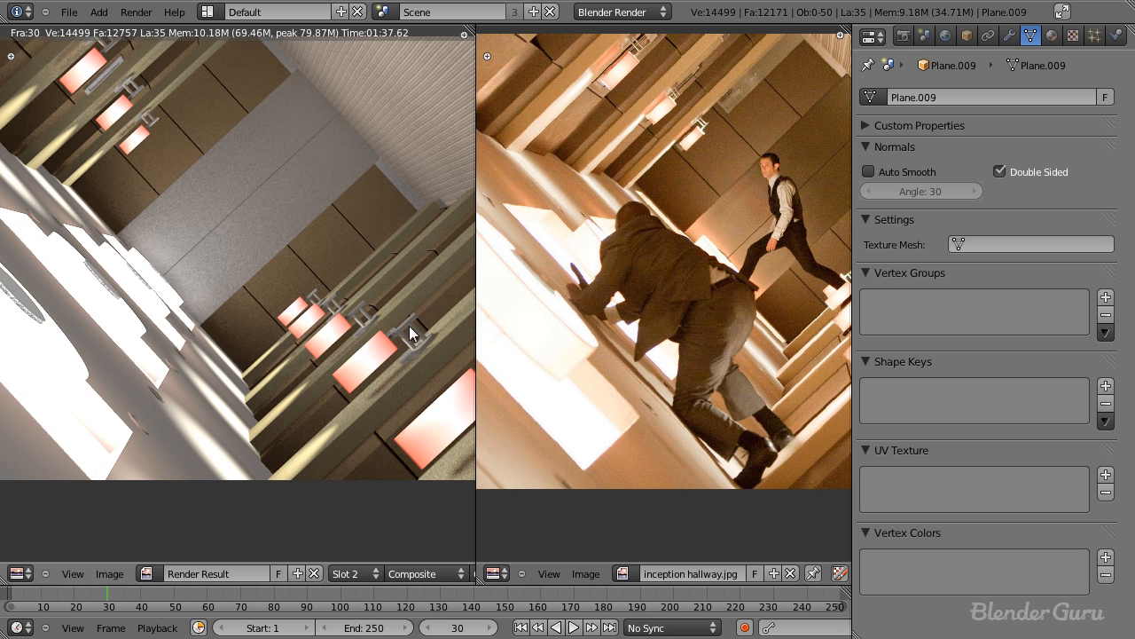
{"action": "middle_click_drag", "start_coordinate": [246, 349], "coordinate": [279, 354]}
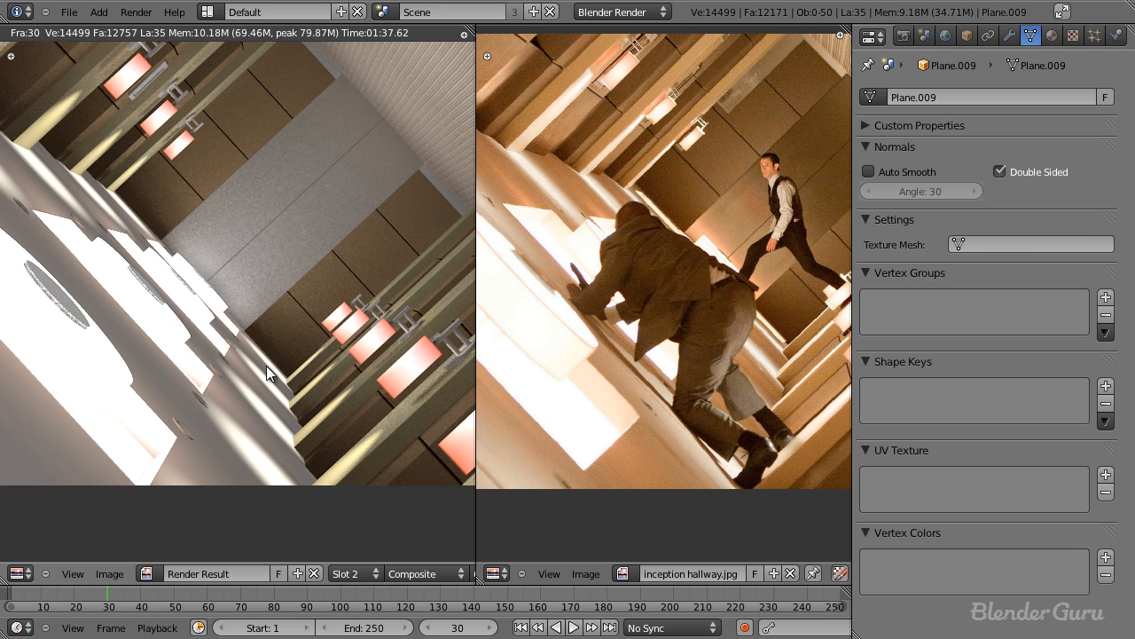
Switch to the compositing layout, maximize the node editor, and space out the Render Layers and Composite nodes.
{"action": "key", "text": "ctrl+Left"}
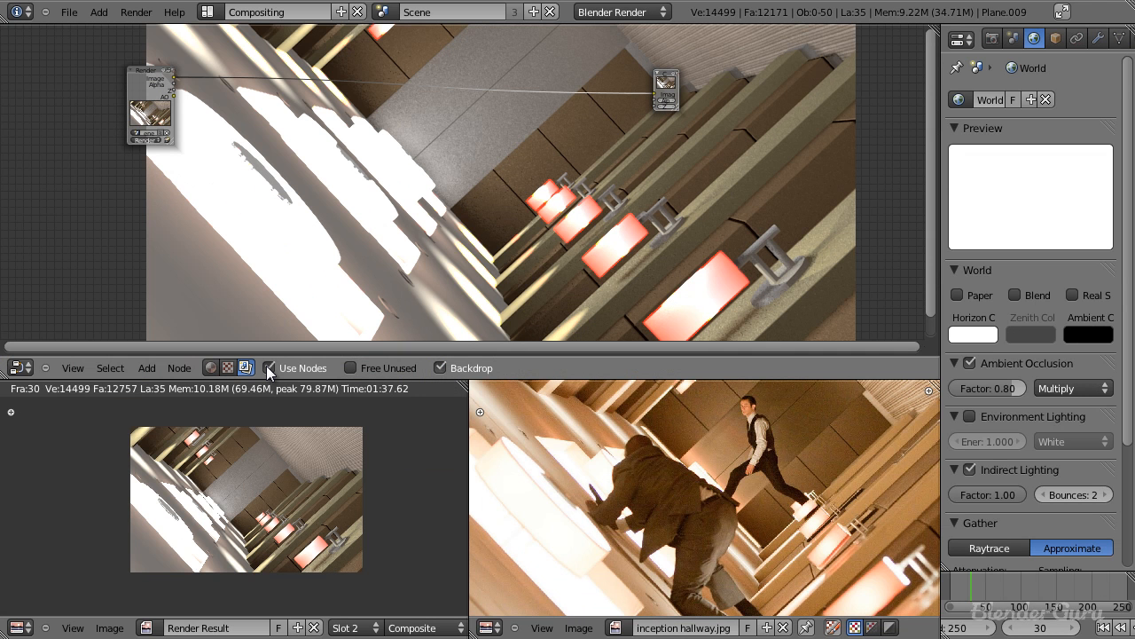
{"action": "key", "text": "ctrl+Up"}
{"action": "middle_click_drag", "start_coordinate": [561, 239], "coordinate": [740, 302], "text": "ctrl"}
{"action": "left_click_drag", "start_coordinate": [968, 184], "coordinate": [666, 167]}
{"action": "scroll", "coordinate": [621, 253], "scroll_direction": "up", "scroll_amount": 4}
{"action": "middle_click_drag", "start_coordinate": [612, 257], "coordinate": [745, 352]}
{"action": "left_click_drag", "start_coordinate": [844, 211], "coordinate": [589, 229]}
{"action": "scroll", "coordinate": [547, 272], "scroll_direction": "up", "scroll_amount": 3}
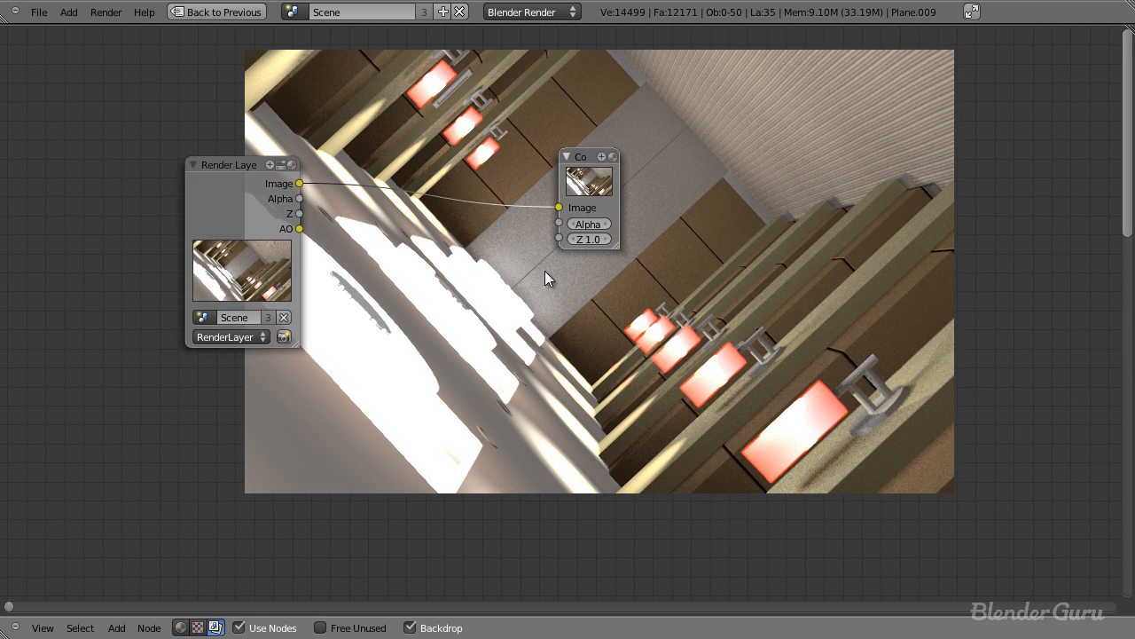
{"action": "left_click_drag", "start_coordinate": [299, 224], "coordinate": [140, 141]}
{"action": "scroll", "coordinate": [563, 301], "scroll_direction": "down", "scroll_amount": 2}
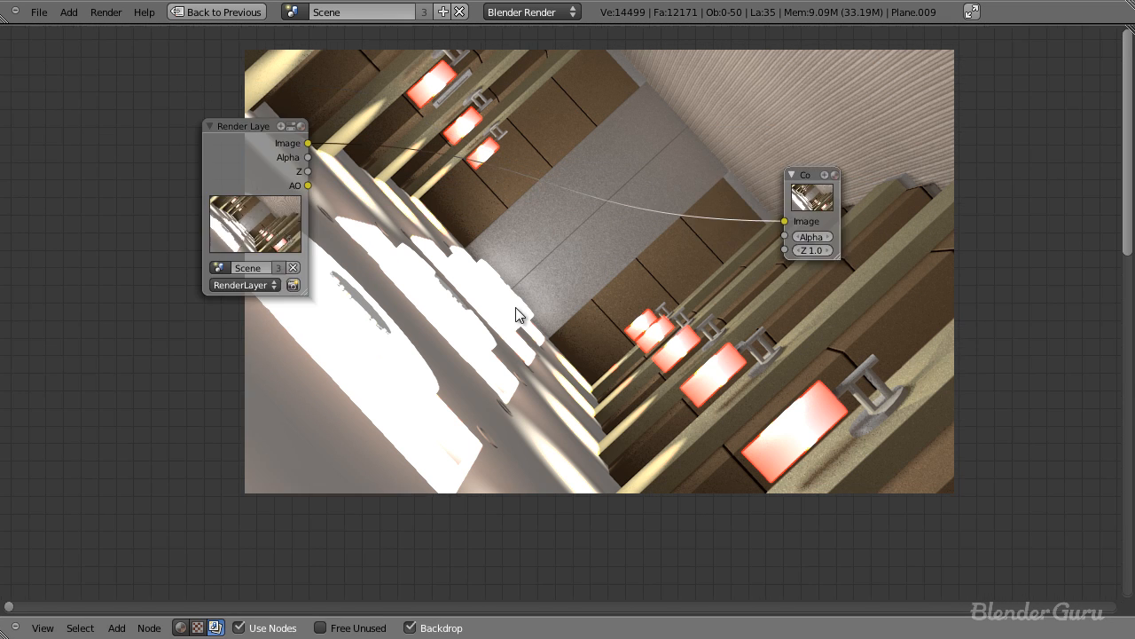
Add a Defocus node and feed it the Image and Z outputs of the Render Layers node.
{"action": "key", "text": "shift+a"}
{"action": "mouse_move", "coordinate": [502, 349]}
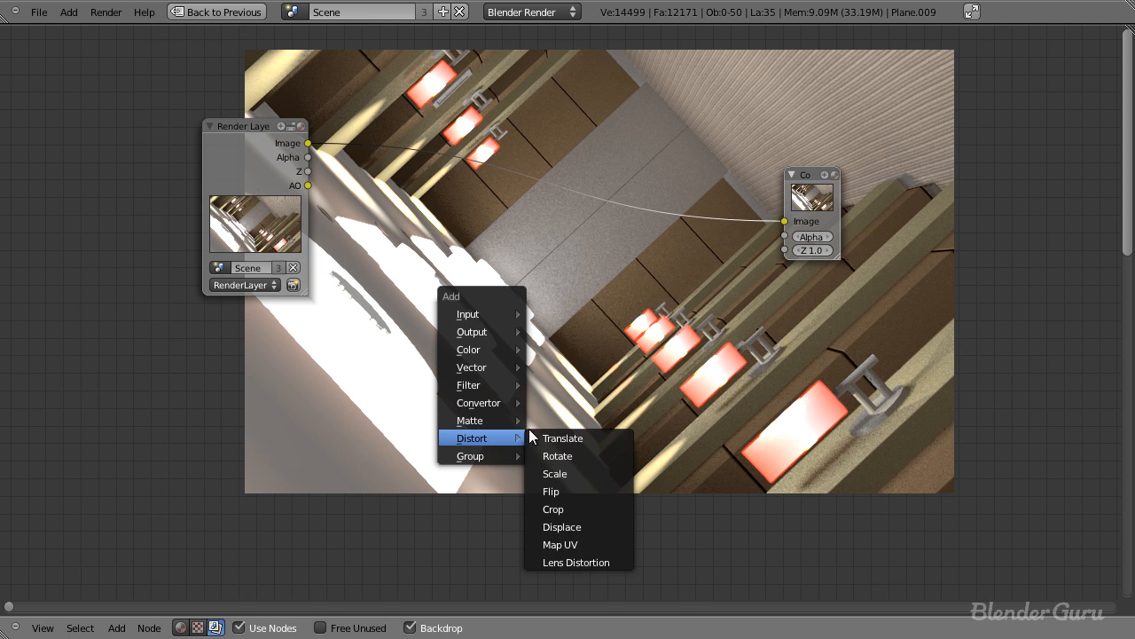
{"action": "mouse_move", "coordinate": [505, 387]}
{"action": "left_click", "coordinate": [568, 492]}
{"action": "left_click", "coordinate": [502, 183]}
{"action": "left_click_drag", "start_coordinate": [393, 215], "coordinate": [308, 171]}
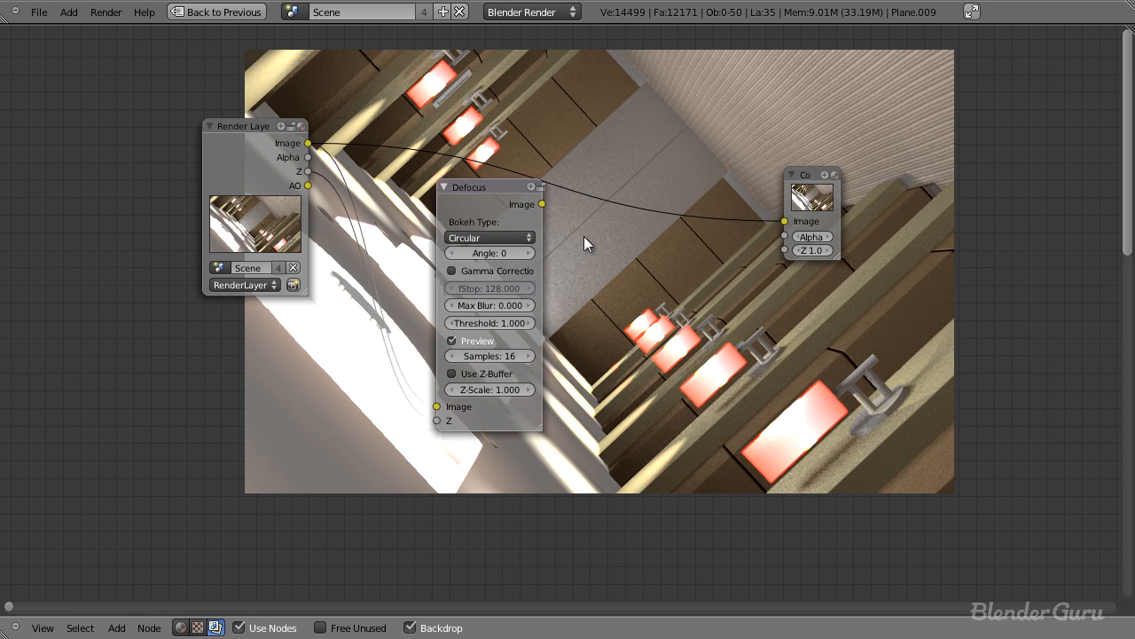
Examine the depth blur on the near and far wall lamps in the reference image, then return to compositing.
{"action": "scroll", "coordinate": [478, 205], "scroll_direction": "up", "scroll_amount": 3}
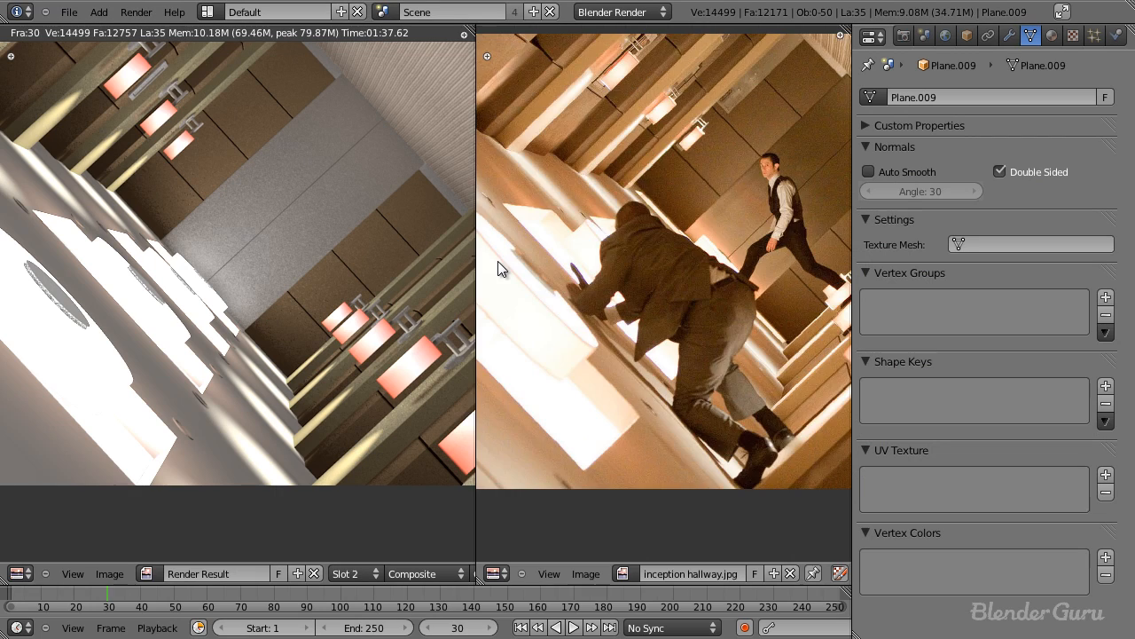
{"action": "scroll", "coordinate": [659, 336], "scroll_direction": "down", "scroll_amount": 2}
{"action": "scroll", "coordinate": [780, 307], "scroll_direction": "up", "scroll_amount": 8}
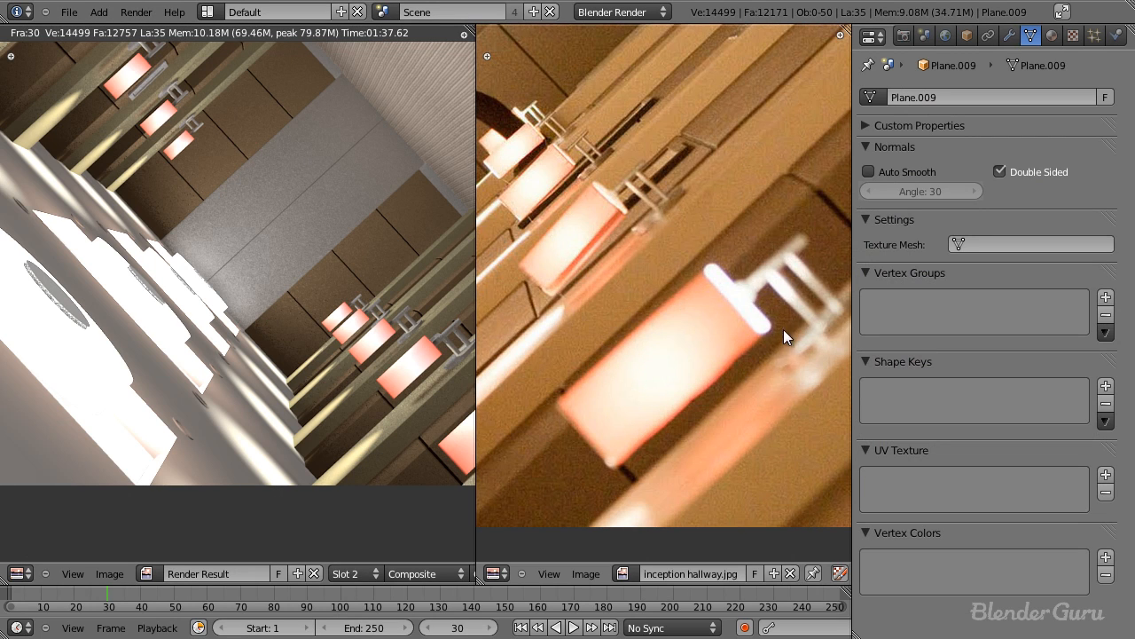
{"action": "scroll", "coordinate": [774, 328], "scroll_direction": "down", "scroll_amount": 6}
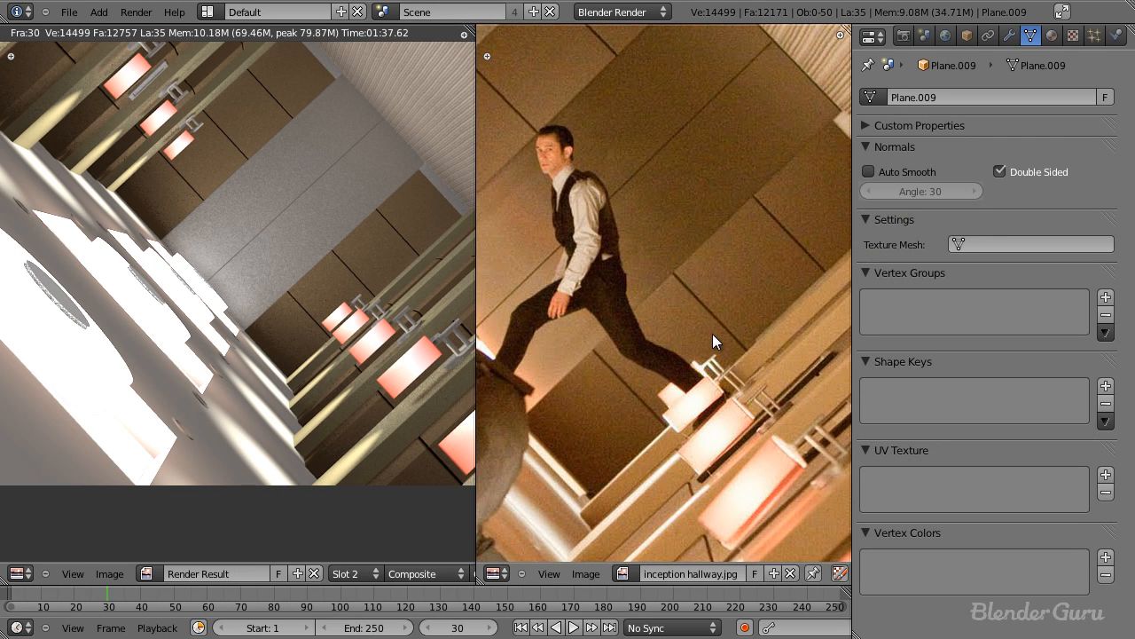
{"action": "scroll", "coordinate": [712, 334], "scroll_direction": "down", "scroll_amount": 3}
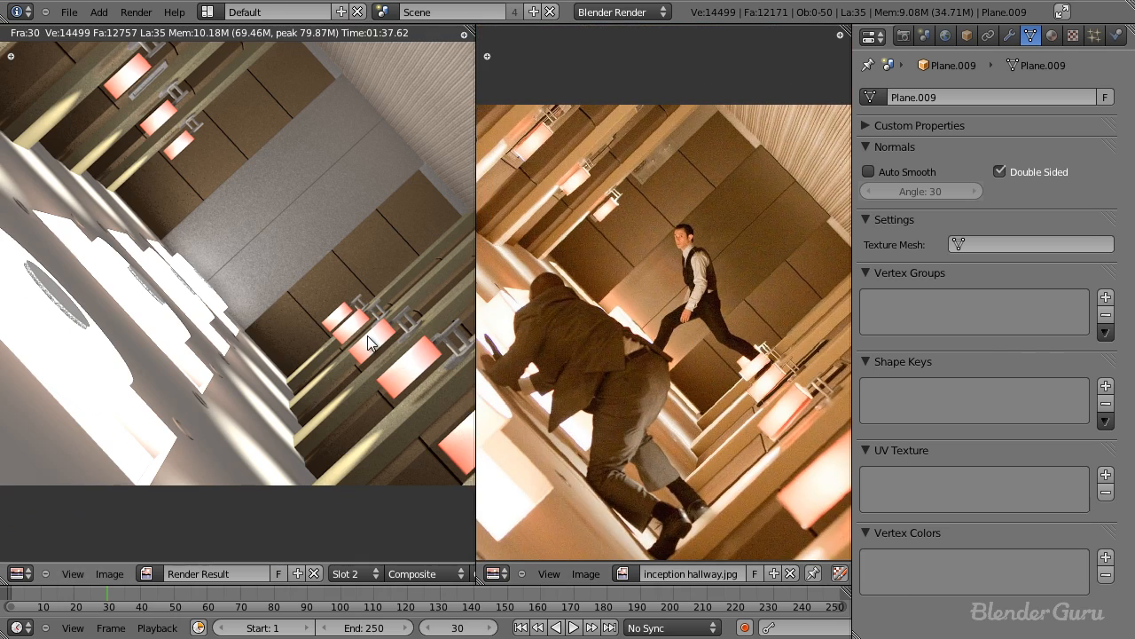
{"action": "key", "text": "ctrl+Left"}
{"action": "scroll", "coordinate": [338, 257], "scroll_direction": "up", "scroll_amount": 4}
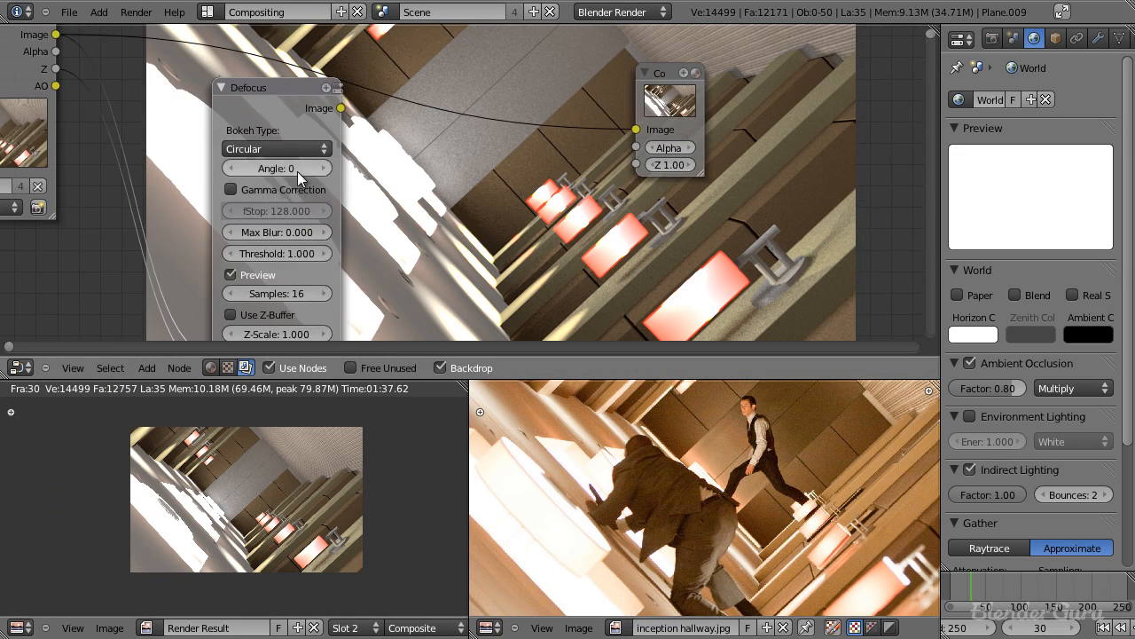
{"action": "scroll", "coordinate": [443, 178], "scroll_direction": "up", "scroll_amount": 1}
{"action": "scroll", "coordinate": [426, 177], "scroll_direction": "down", "scroll_amount": 2}
Add a Viewer node and connect the Defocus output to it.
{"action": "key", "text": "shift+a"}
{"action": "mouse_move", "coordinate": [367, 144]}
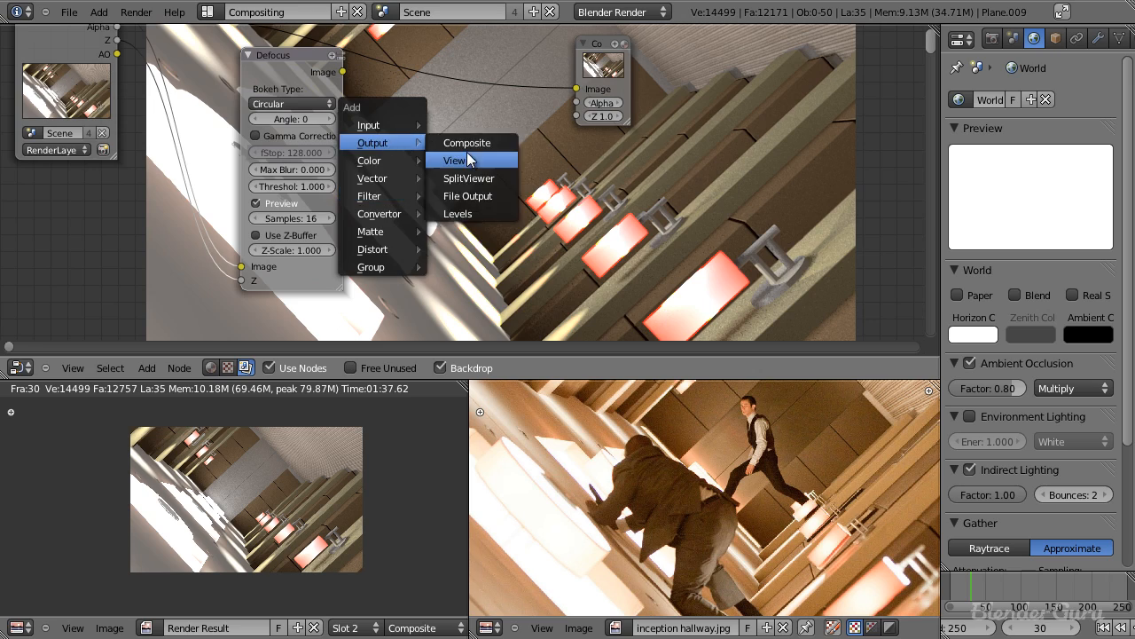
{"action": "left_click", "coordinate": [463, 162]}
{"action": "left_click", "coordinate": [471, 81]}
{"action": "middle_click_drag", "start_coordinate": [427, 114], "coordinate": [532, 187]}
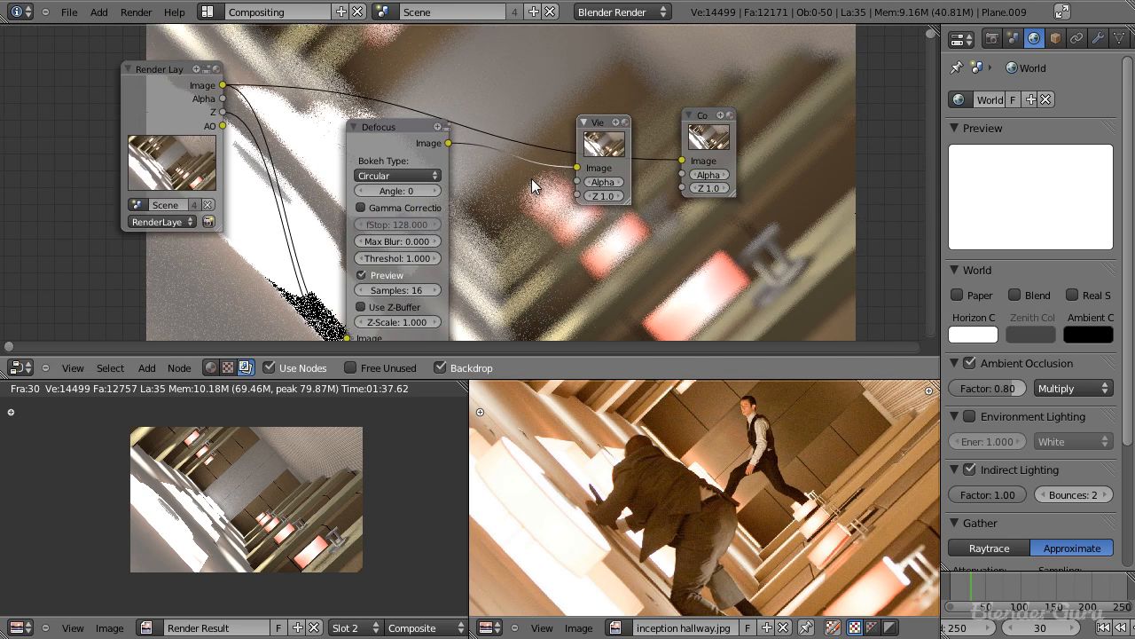
Maximize the node editor, and turn Preview off and Use Z-Buffer on for the Defocus node.
{"action": "key", "text": "ctrl+Up"}
{"action": "scroll", "coordinate": [532, 178], "scroll_direction": "up", "scroll_amount": 2}
{"action": "middle_click_drag", "start_coordinate": [525, 344], "coordinate": [342, 116]}
{"action": "left_click", "coordinate": [247, 223]}
{"action": "left_click", "coordinate": [250, 272]}
{"action": "middle_click_drag", "start_coordinate": [269, 292], "coordinate": [259, 404]}
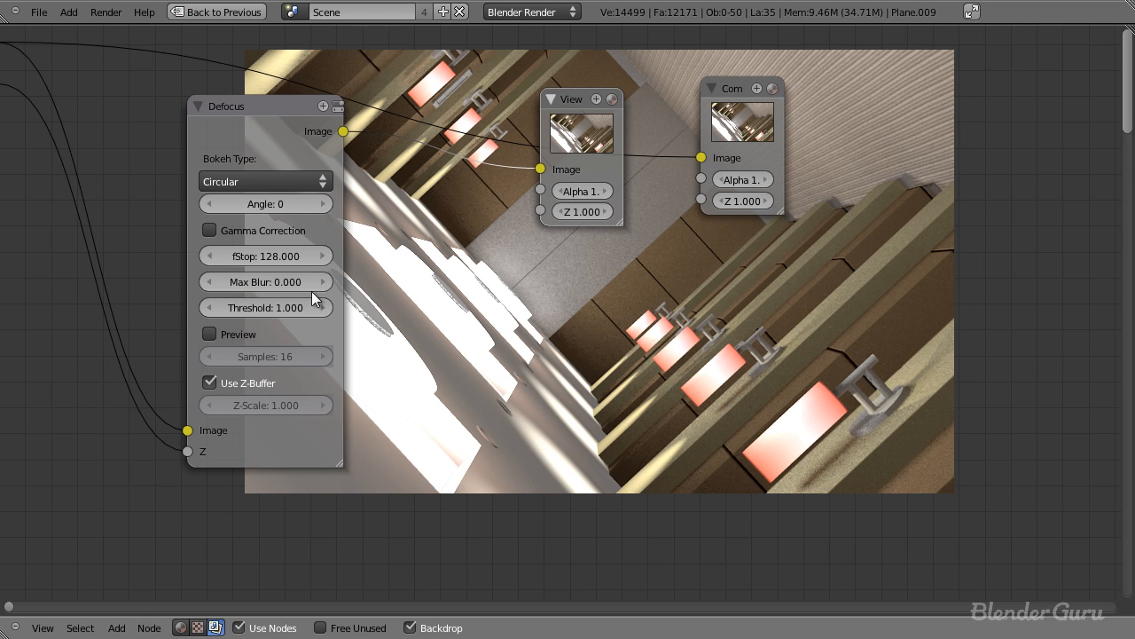
Set the Defocus node's fStop to 80 and inspect the blur in the backdrop.
{"action": "left_click", "coordinate": [269, 256]}
{"action": "type", "text": "56"}
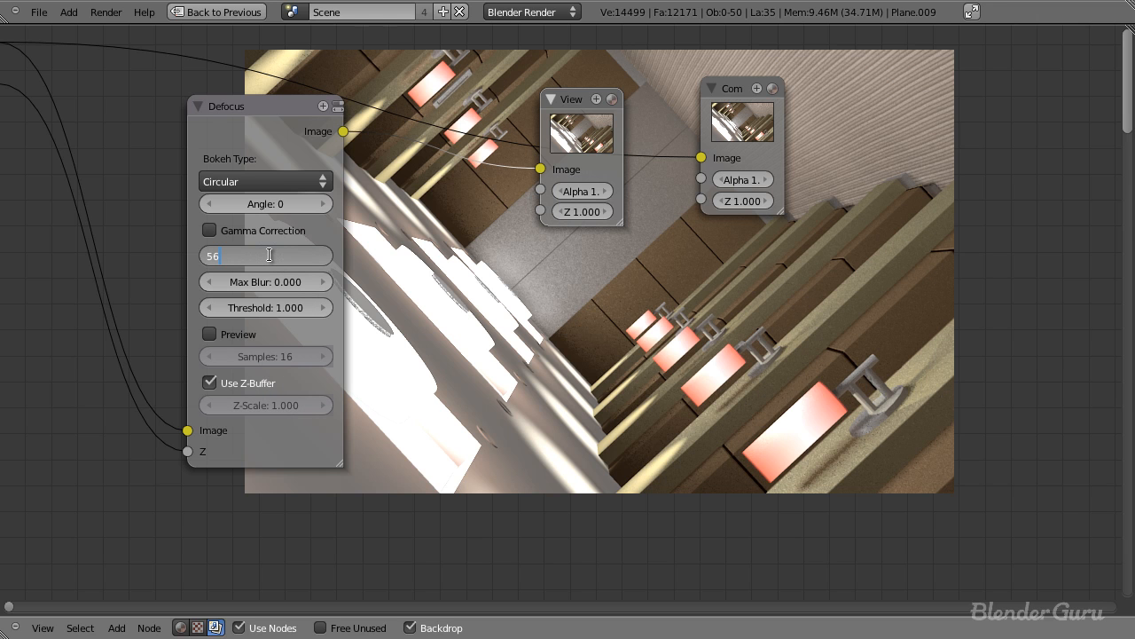
{"action": "type", "text": "0"}
{"action": "key", "text": "Return"}
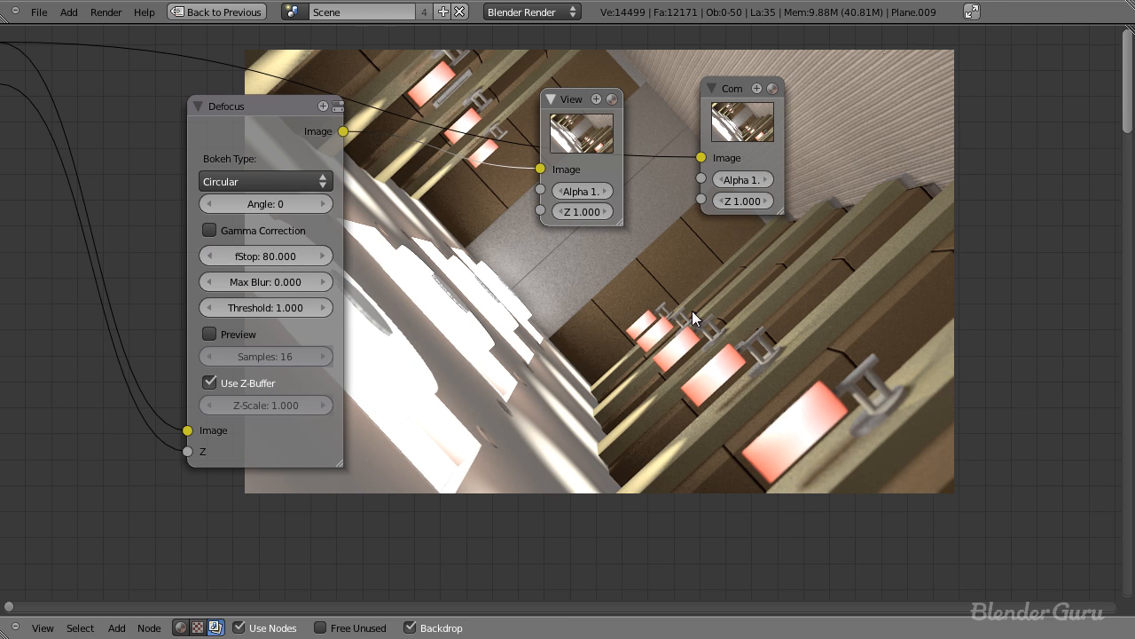
{"action": "middle_click_drag", "start_coordinate": [682, 304], "coordinate": [535, 207]}
{"action": "scroll", "coordinate": [535, 206], "scroll_direction": "up", "scroll_amount": 3}
{"action": "middle_click_drag", "start_coordinate": [398, 184], "coordinate": [704, 334]}
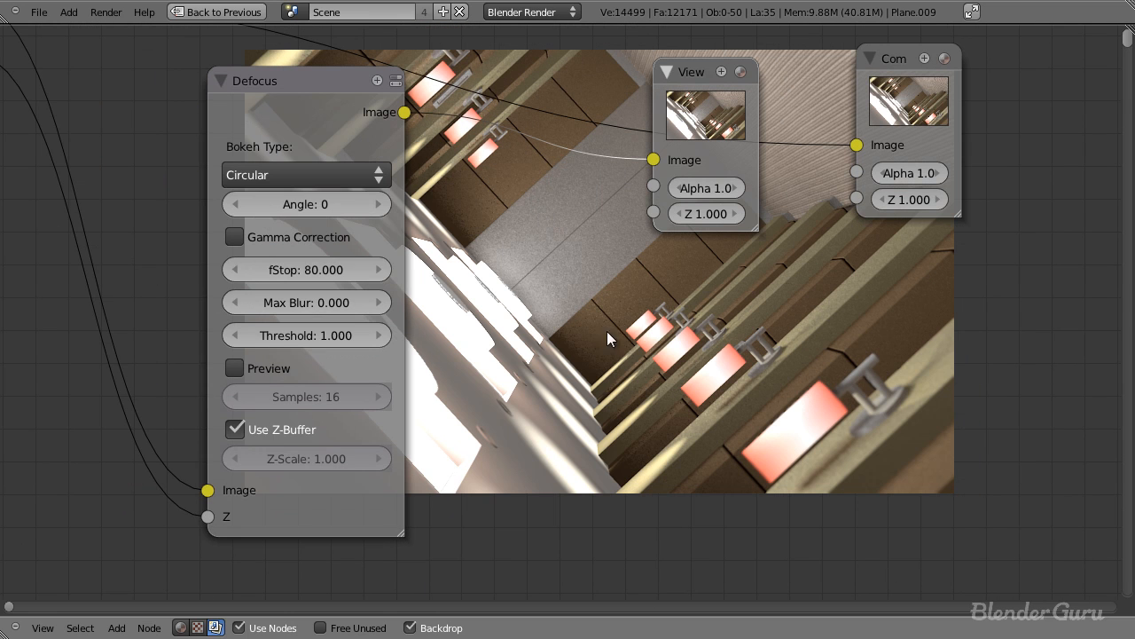
Set the Defocus node's fStop to 50 for a stronger blur.
{"action": "left_click", "coordinate": [320, 269]}
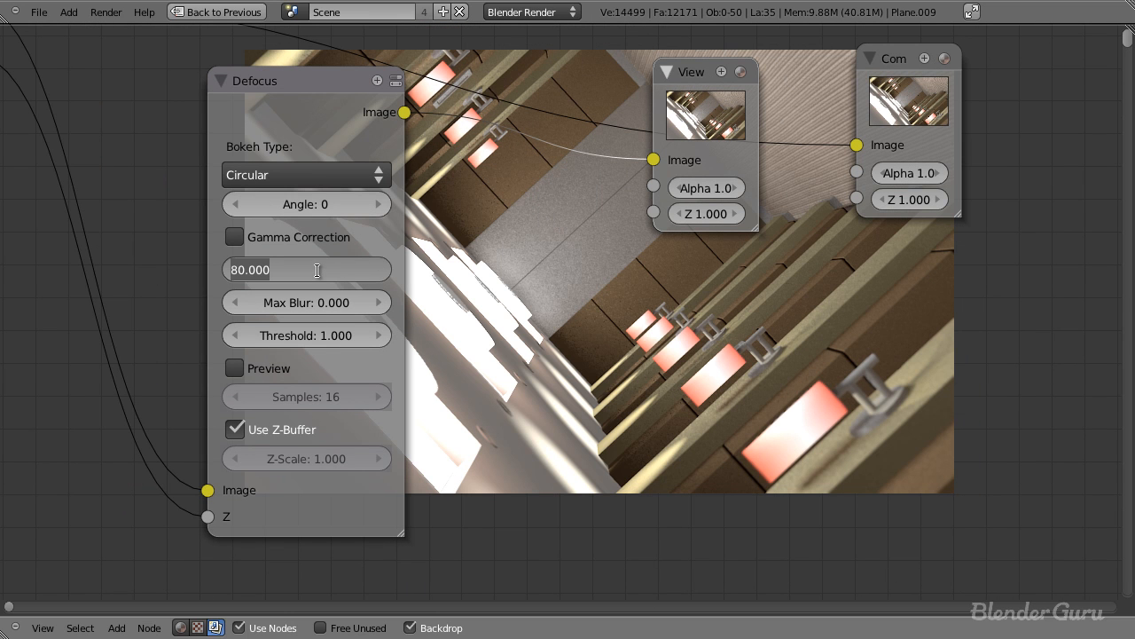
{"action": "type", "text": "50"}
{"action": "key", "text": "Return"}
{"action": "middle_click_drag", "start_coordinate": [716, 402], "coordinate": [569, 351]}
{"action": "scroll", "coordinate": [570, 351], "scroll_direction": "up", "scroll_amount": 1}
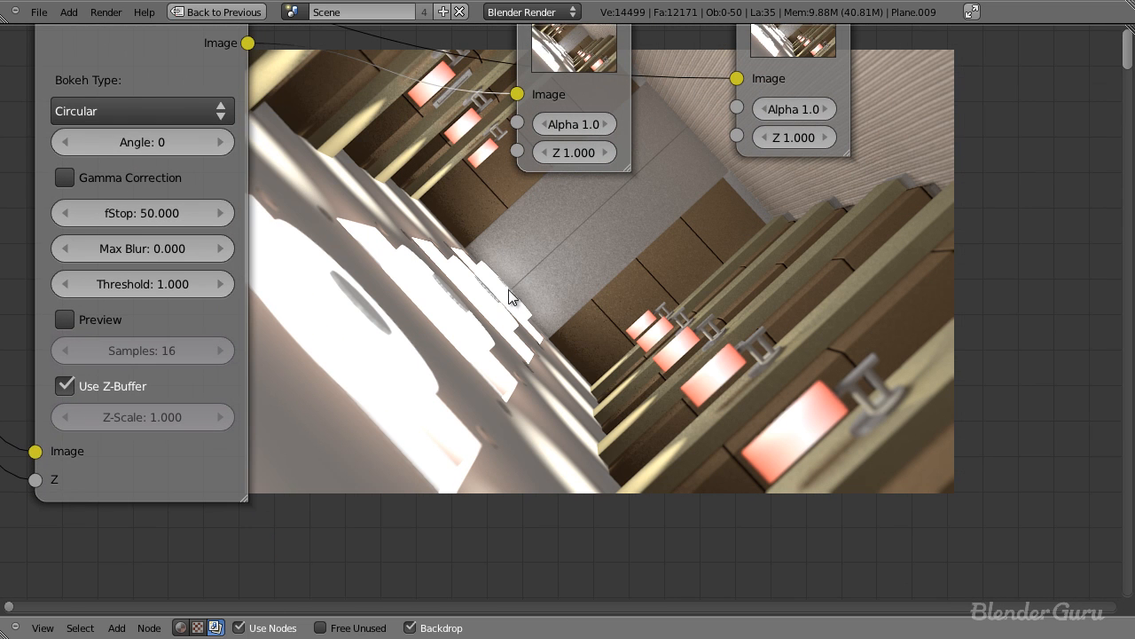
Set the Defocus node's fStop to 60.
{"action": "scroll", "coordinate": [528, 295], "scroll_direction": "down", "scroll_amount": 1}
{"action": "left_click", "coordinate": [190, 228]}
{"action": "type", "text": "60"}
{"action": "key", "text": "Return"}
{"action": "middle_click_drag", "start_coordinate": [572, 323], "coordinate": [421, 315]}
{"action": "scroll", "coordinate": [421, 314], "scroll_direction": "up", "scroll_amount": 3}
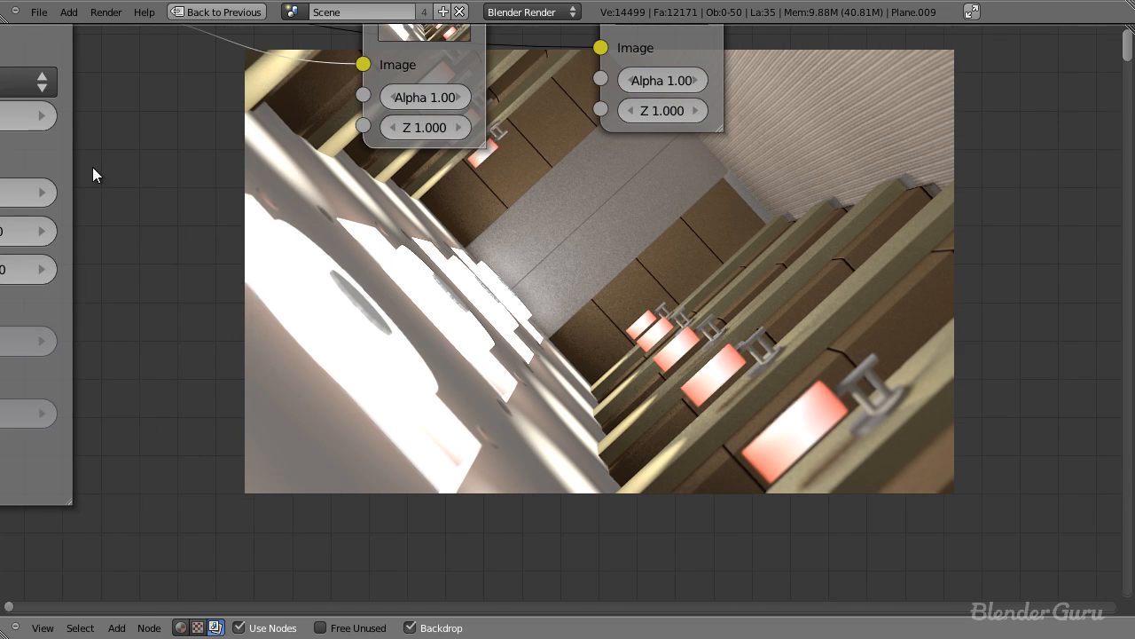
Move the Composite node away from the Defocus node and delete the Viewer node.
{"action": "middle_click_drag", "start_coordinate": [154, 223], "coordinate": [391, 257]}
{"action": "scroll", "coordinate": [558, 385], "scroll_direction": "down", "scroll_amount": 2}
{"action": "mouse_move", "coordinate": [555, 296]}
{"action": "middle_mouse_down"}
{"action": "mouse_move", "coordinate": [575, 296]}
{"action": "mouse_move", "coordinate": [542, 300]}
{"action": "middle_mouse_up"}
{"action": "scroll", "coordinate": [660, 398], "scroll_direction": "down", "scroll_amount": 3}
{"action": "middle_click_drag", "start_coordinate": [641, 400], "coordinate": [682, 445]}
{"action": "scroll", "coordinate": [659, 427], "scroll_direction": "up", "scroll_amount": 5}
{"action": "scroll", "coordinate": [659, 428], "scroll_direction": "down", "scroll_amount": 4}
{"action": "left_click_drag", "start_coordinate": [677, 195], "coordinate": [605, 86]}
{"action": "scroll", "coordinate": [634, 225], "scroll_direction": "down", "scroll_amount": 4}
{"action": "middle_click_drag", "start_coordinate": [618, 294], "coordinate": [556, 338]}
{"action": "left_click_drag", "start_coordinate": [735, 221], "coordinate": [870, 84]}
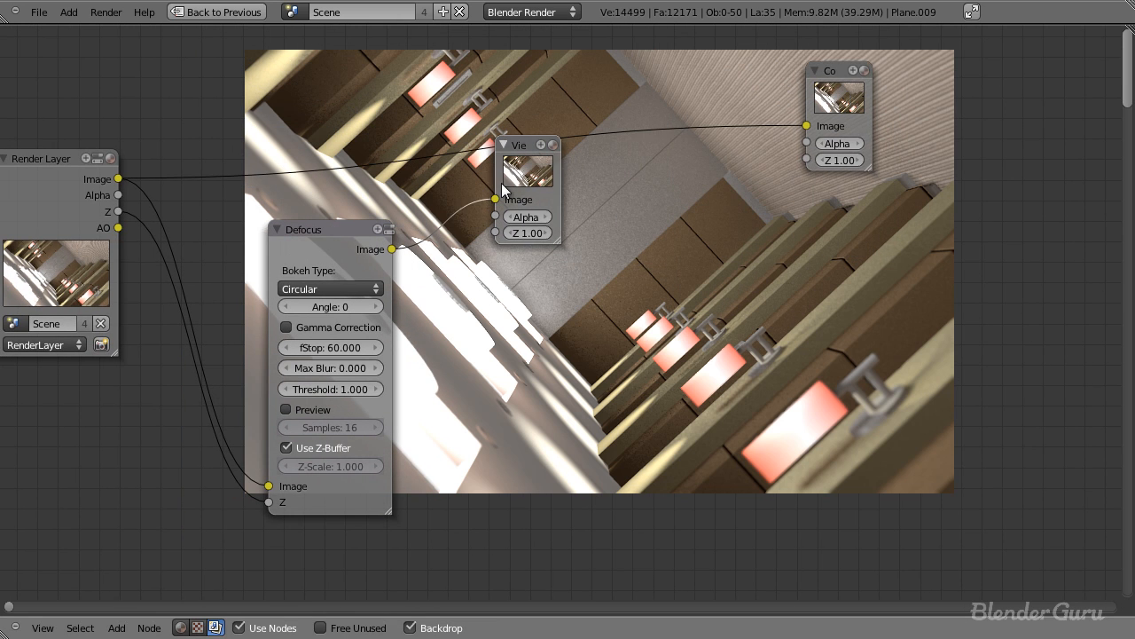
{"action": "left_click", "coordinate": [501, 182]}
{"action": "key", "text": "x"}
Add a Color Balance node fed by the Defocus output and move the Composite node farther out.
{"action": "scroll", "coordinate": [584, 416], "scroll_direction": "down", "scroll_amount": 3}
{"action": "scroll", "coordinate": [584, 416], "scroll_direction": "down", "scroll_amount": 1}
{"action": "left_click_drag", "start_coordinate": [424, 264], "coordinate": [391, 267]}
{"action": "key", "text": "shift+a"}
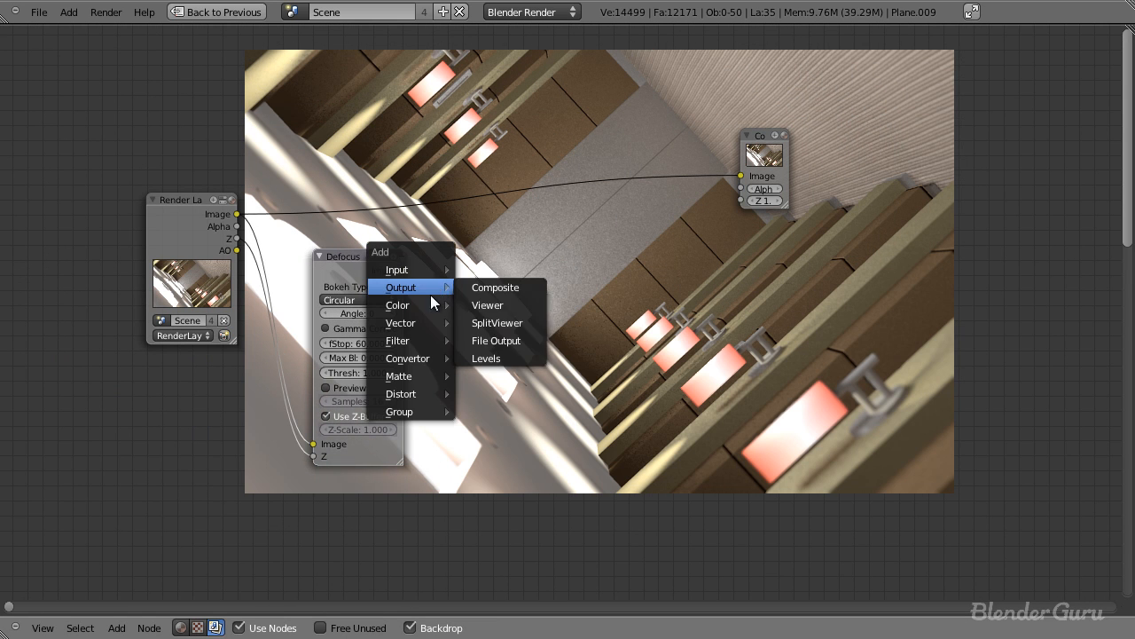
{"action": "mouse_move", "coordinate": [435, 305]}
{"action": "left_click", "coordinate": [516, 447]}
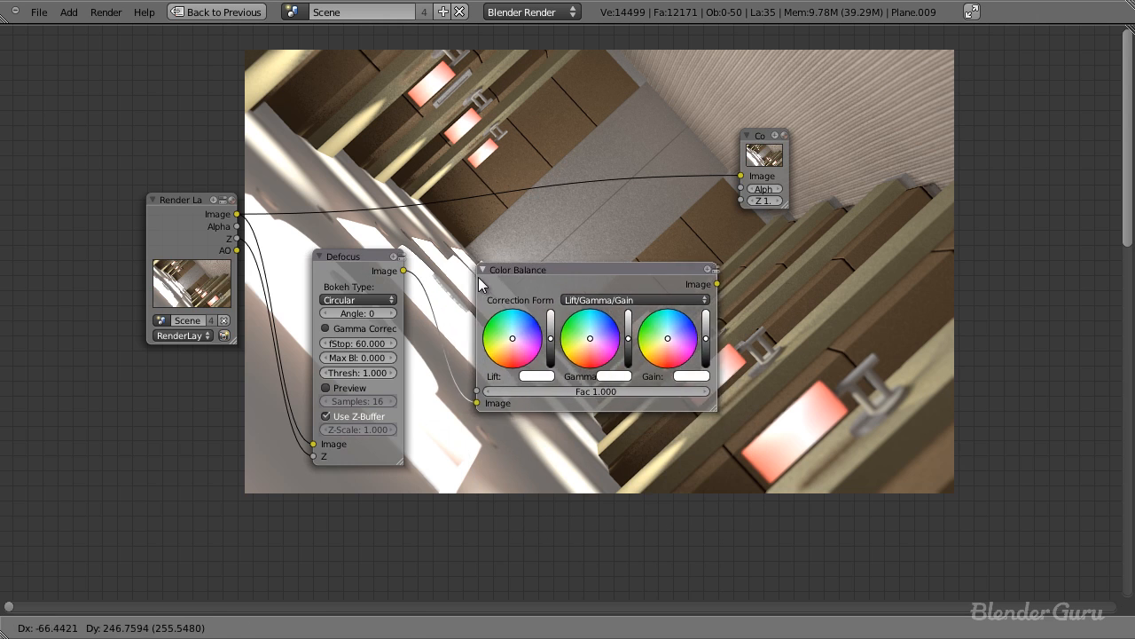
{"action": "left_click", "coordinate": [523, 293]}
{"action": "scroll", "coordinate": [551, 299], "scroll_direction": "up", "scroll_amount": 1}
{"action": "middle_click_drag", "start_coordinate": [768, 268], "coordinate": [534, 269]}
{"action": "left_click_drag", "start_coordinate": [592, 135], "coordinate": [939, 153]}
{"action": "scroll", "coordinate": [597, 336], "scroll_direction": "up", "scroll_amount": 1}
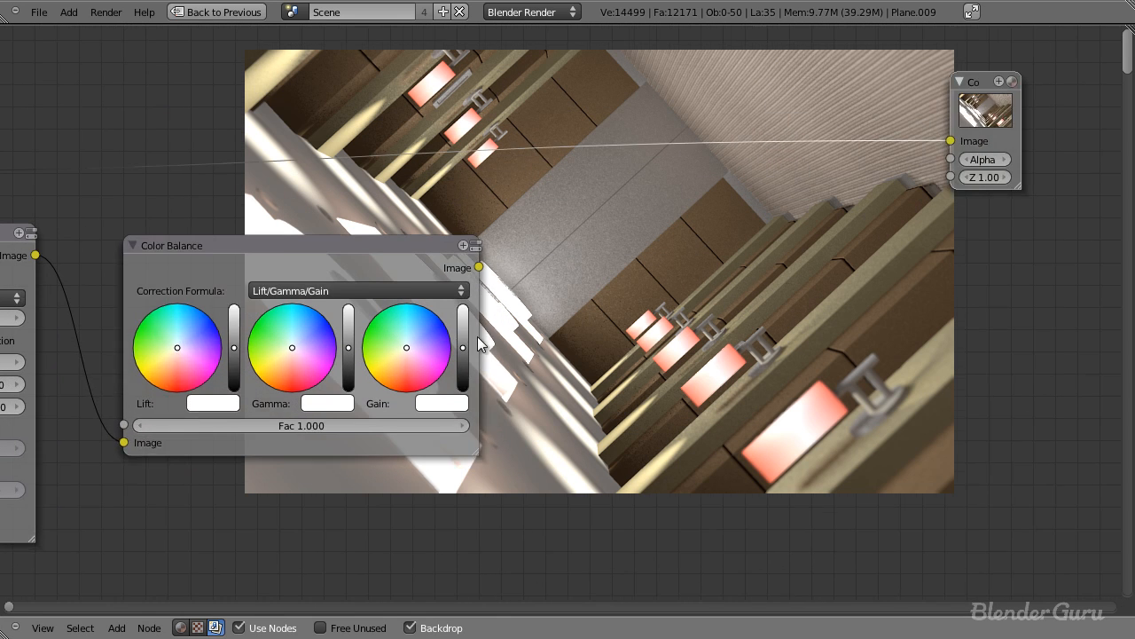
Add a Viewer node and connect the Color Balance output to it.
{"action": "middle_click_drag", "start_coordinate": [442, 293], "coordinate": [534, 299]}
{"action": "key", "text": "shift+a"}
{"action": "mouse_move", "coordinate": [497, 279]}
{"action": "left_click", "coordinate": [621, 299]}
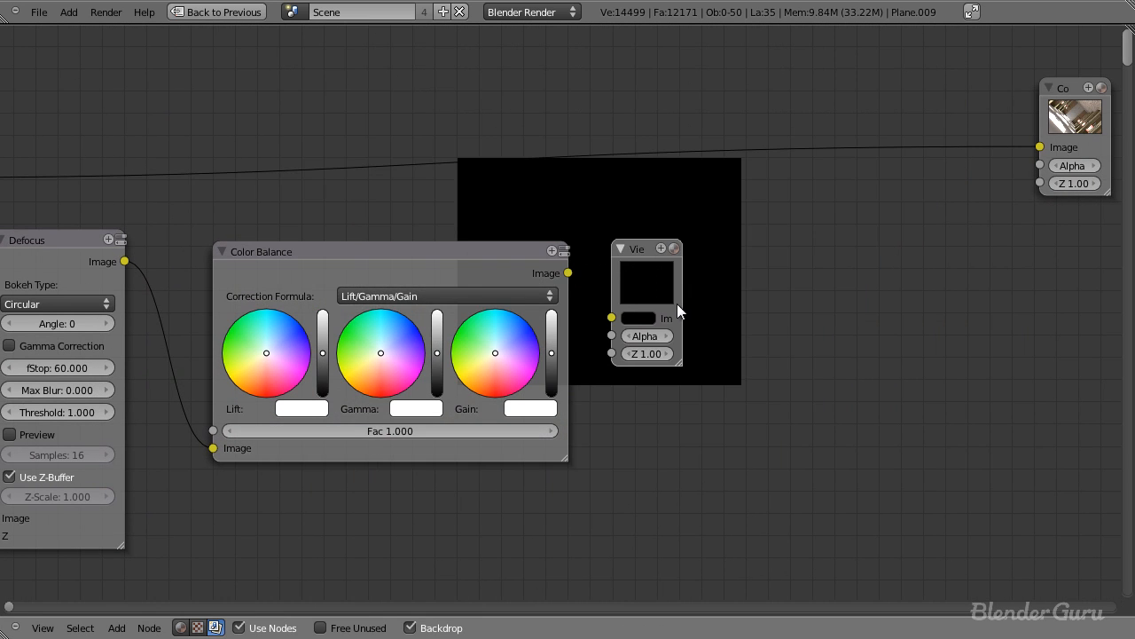
{"action": "left_click", "coordinate": [680, 293]}
{"action": "scroll", "coordinate": [561, 263], "scroll_direction": "up", "scroll_amount": 1}
{"action": "left_click_drag", "start_coordinate": [565, 266], "coordinate": [612, 317]}
{"action": "scroll", "coordinate": [660, 373], "scroll_direction": "up", "scroll_amount": 3}
Warm the image by shifting the Color Balance node's Gamma toward yellow and its Gain toward yellow-orange.
{"action": "middle_click_drag", "start_coordinate": [632, 439], "coordinate": [458, 275]}
{"action": "scroll", "coordinate": [497, 332], "scroll_direction": "up", "scroll_amount": 2}
{"action": "middle_click_drag", "start_coordinate": [516, 367], "coordinate": [796, 394]}
{"action": "left_click", "coordinate": [305, 250]}
{"action": "middle_click_drag", "start_coordinate": [604, 280], "coordinate": [384, 184]}
{"action": "middle_click_drag", "start_coordinate": [639, 354], "coordinate": [426, 231]}
{"action": "scroll", "coordinate": [429, 236], "scroll_direction": "down", "scroll_amount": 3}
{"action": "middle_click_drag", "start_coordinate": [453, 355], "coordinate": [615, 466]}
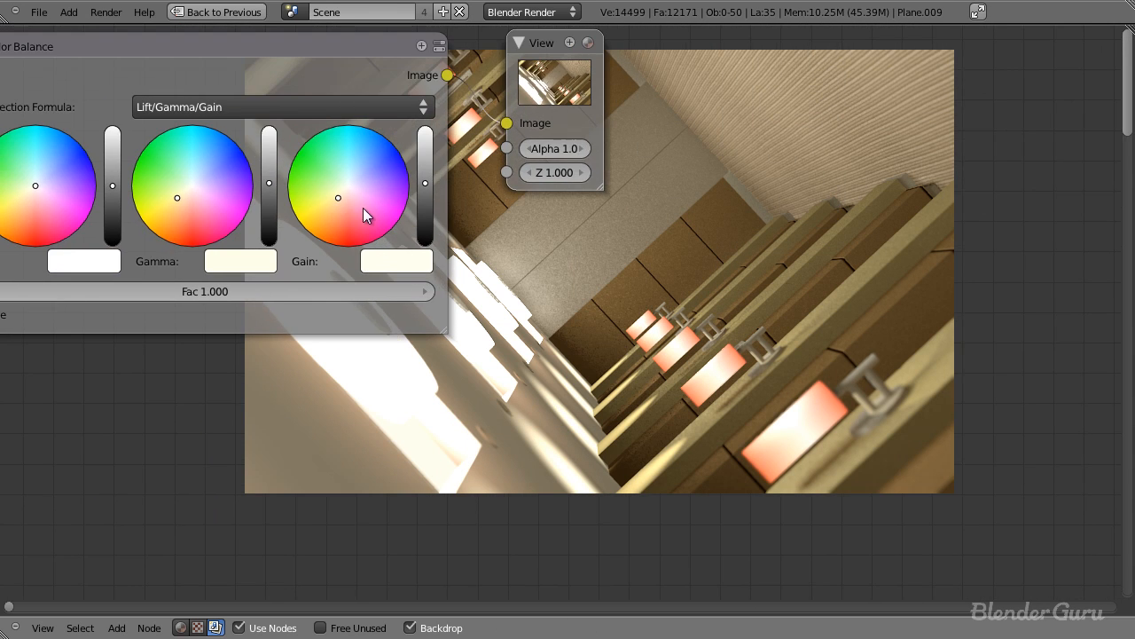
{"action": "left_click", "coordinate": [345, 200]}
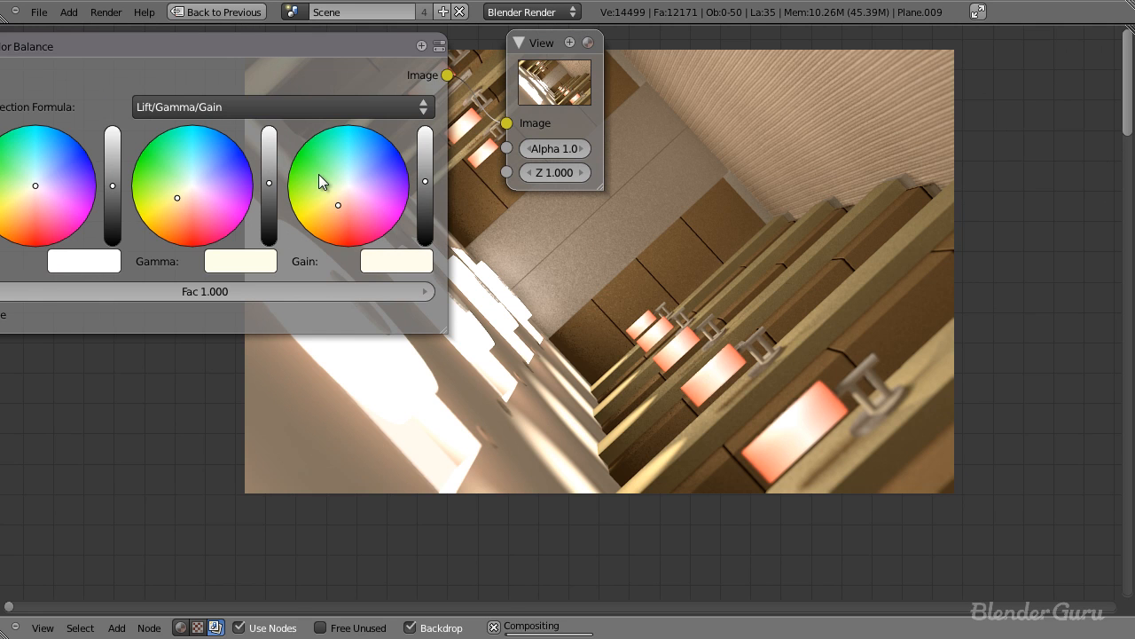
{"action": "middle_click_drag", "start_coordinate": [328, 197], "coordinate": [367, 230]}
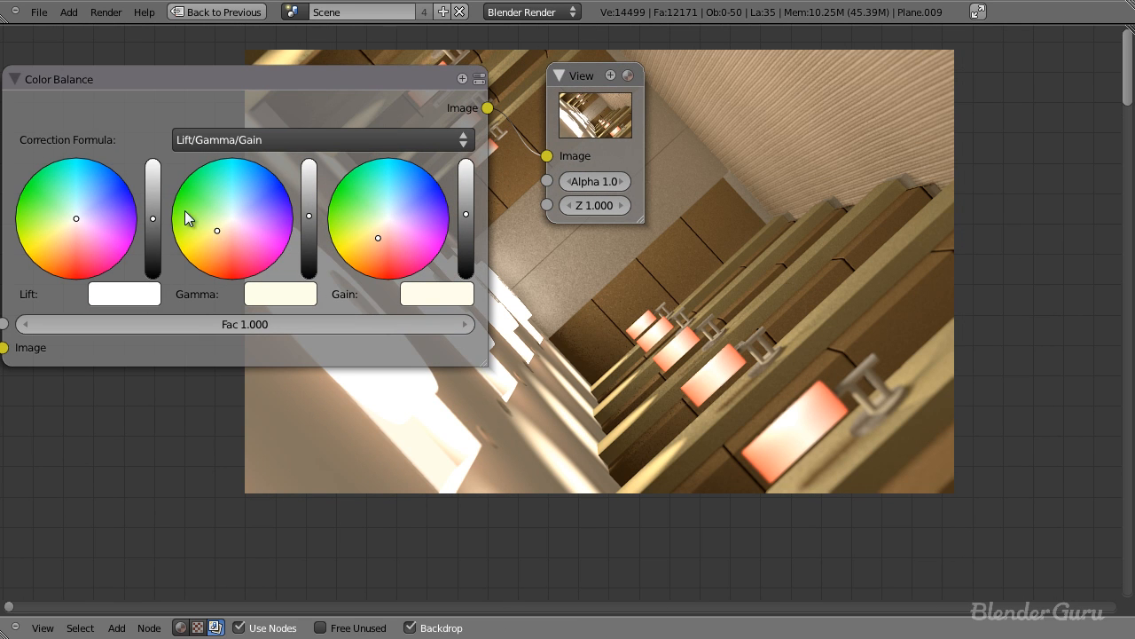
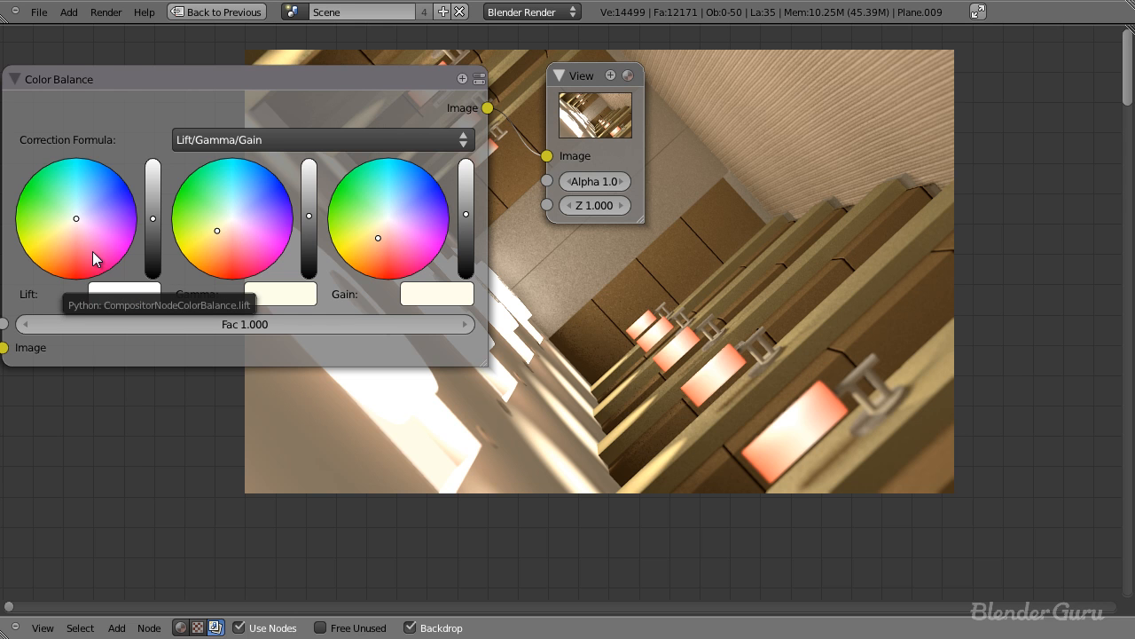
Shift the Color Balance node's Gamma slightly from yellow toward orange.
{"action": "middle_click_drag", "start_coordinate": [434, 331], "coordinate": [510, 392]}
{"action": "scroll", "coordinate": [503, 384], "scroll_direction": "up", "scroll_amount": 6}
{"action": "scroll", "coordinate": [241, 263], "scroll_direction": "up", "scroll_amount": 1}
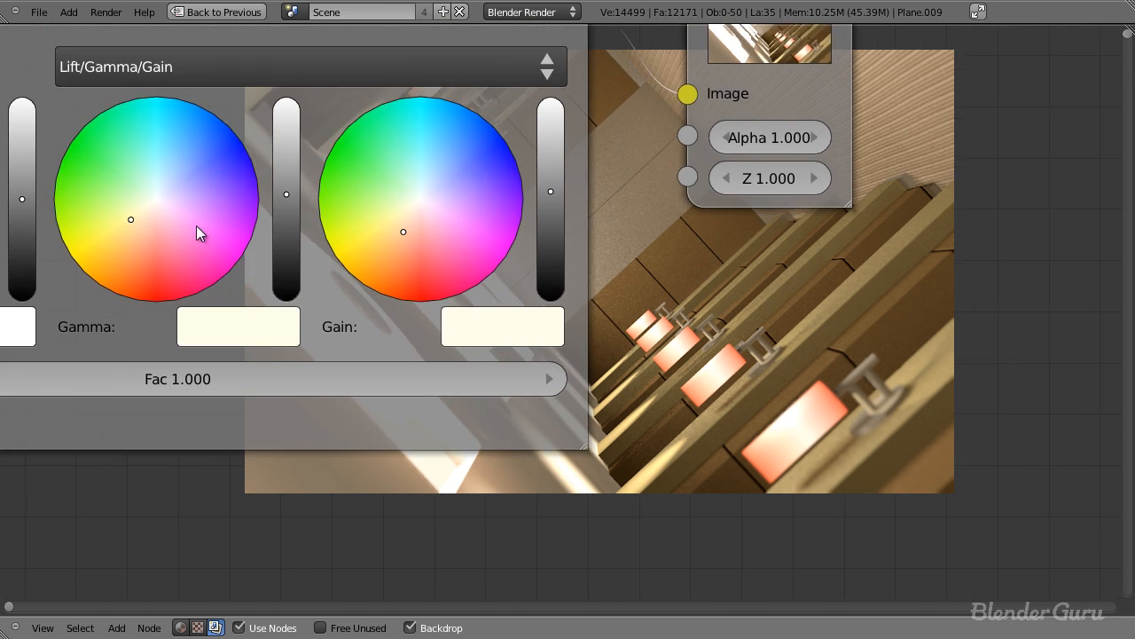
{"action": "scroll", "coordinate": [239, 276], "scroll_direction": "down", "scroll_amount": 4}
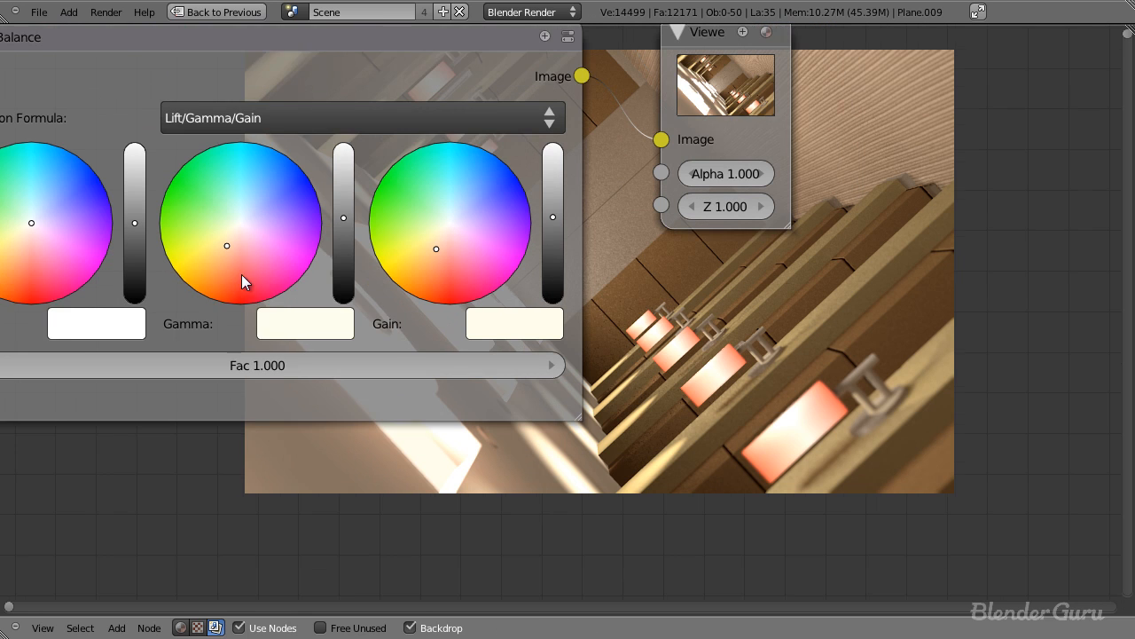
{"action": "scroll", "coordinate": [224, 240], "scroll_direction": "up", "scroll_amount": 2}
{"action": "middle_click_drag", "start_coordinate": [440, 312], "coordinate": [385, 279]}
{"action": "left_click", "coordinate": [84, 195]}
{"action": "middle_click_drag", "start_coordinate": [639, 256], "coordinate": [437, 152]}
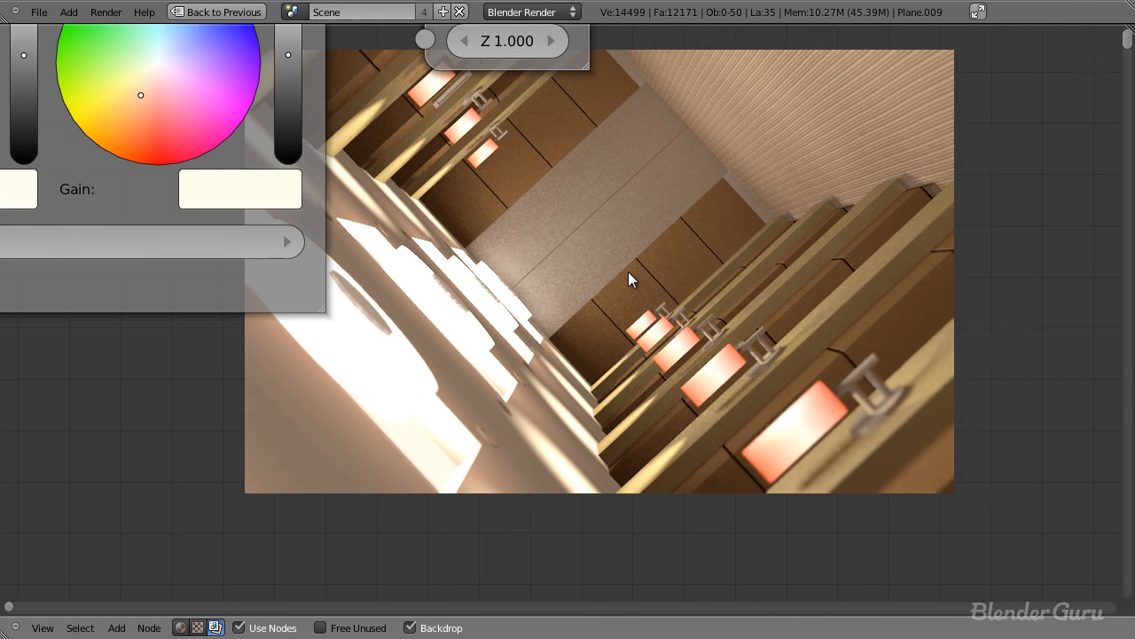
Restore the multi-panel Compositing layout and frame the hallway reference image for comparison with the graded render.
{"action": "key", "text": "shift+space"}
{"action": "scroll", "coordinate": [629, 271], "scroll_direction": "down", "scroll_amount": 2}
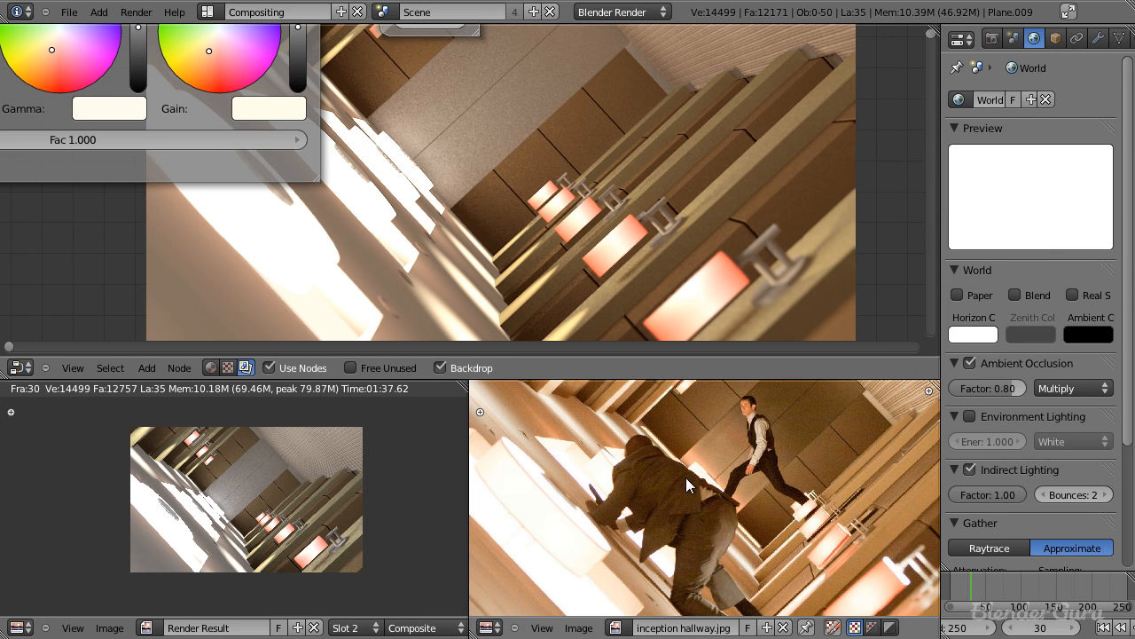
{"action": "middle_click_drag", "start_coordinate": [694, 469], "coordinate": [707, 495]}
{"action": "scroll", "coordinate": [681, 472], "scroll_direction": "down", "scroll_amount": 6}
{"action": "scroll", "coordinate": [683, 486], "scroll_direction": "up", "scroll_amount": 7}
{"action": "scroll", "coordinate": [616, 297], "scroll_direction": "down", "scroll_amount": 1}
{"action": "middle_click_drag", "start_coordinate": [552, 222], "coordinate": [708, 252], "text": "alt"}
{"action": "scroll", "coordinate": [696, 250], "scroll_direction": "down", "scroll_amount": 1}
Shift the Color Balance node's Gain farther toward orange and its Gamma farther toward yellow-orange.
{"action": "mouse_move", "coordinate": [191, 96]}
{"action": "left_mouse_down"}
{"action": "mouse_move", "coordinate": [187, 104]}
{"action": "mouse_move", "coordinate": [185, 90]}
{"action": "left_mouse_up"}
{"action": "left_click_drag", "start_coordinate": [298, 100], "coordinate": [293, 100]}
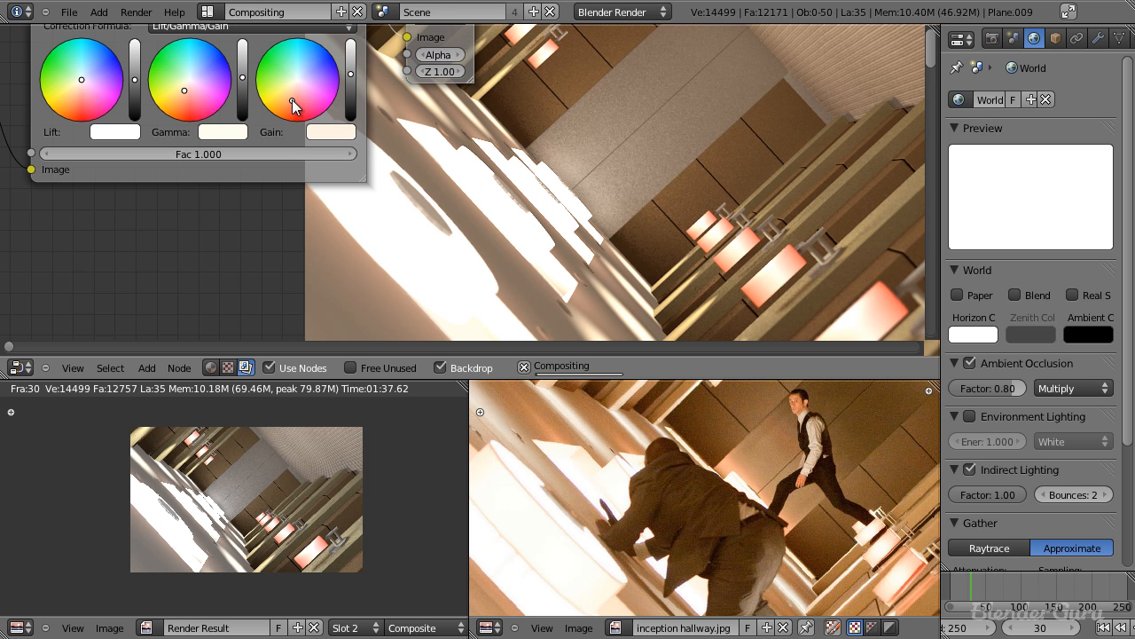
{"action": "left_click", "coordinate": [290, 96]}
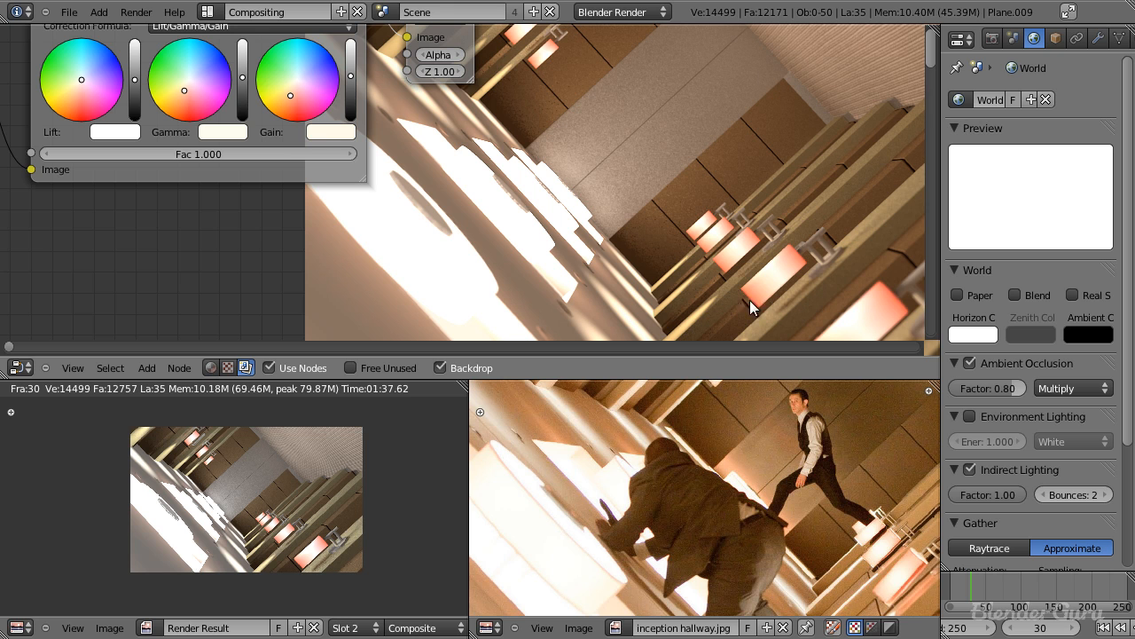
{"action": "left_click", "coordinate": [184, 94]}
{"action": "left_click", "coordinate": [178, 93]}
Nudge the Color Balance Gamma a little more toward orange, comparing the render with the reference's wall lamps.
{"action": "scroll", "coordinate": [694, 266], "scroll_direction": "down", "scroll_amount": 1}
{"action": "scroll", "coordinate": [632, 291], "scroll_direction": "up", "scroll_amount": 2}
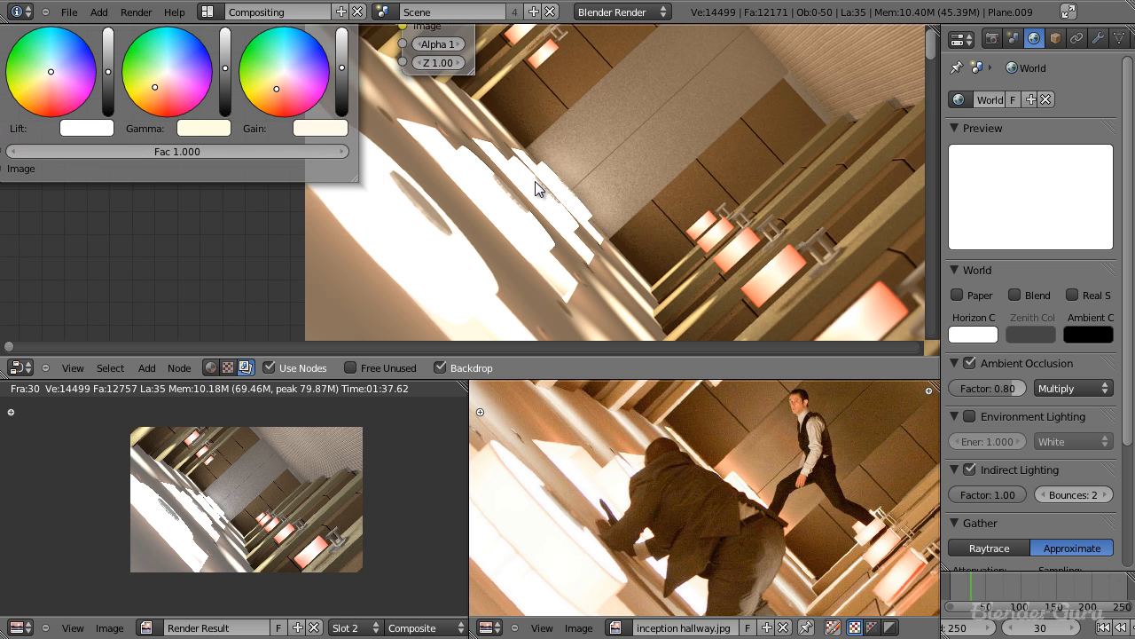
{"action": "middle_click_drag", "start_coordinate": [535, 181], "coordinate": [535, 205], "text": "alt"}
{"action": "middle_click_drag", "start_coordinate": [209, 115], "coordinate": [265, 152]}
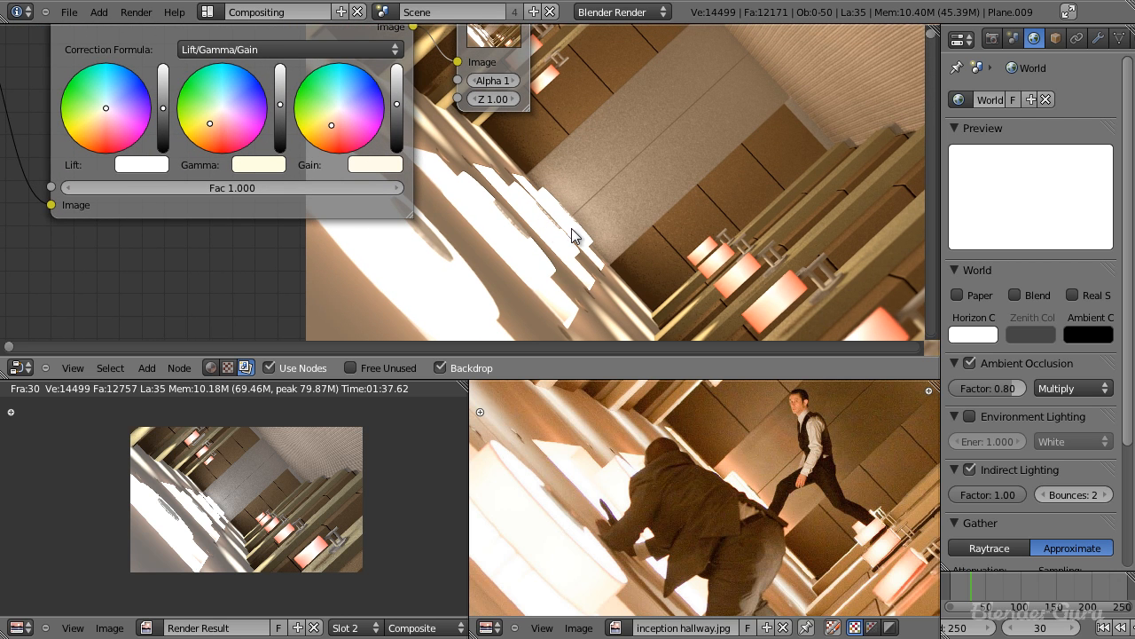
{"action": "left_click_drag", "start_coordinate": [209, 125], "coordinate": [212, 126]}
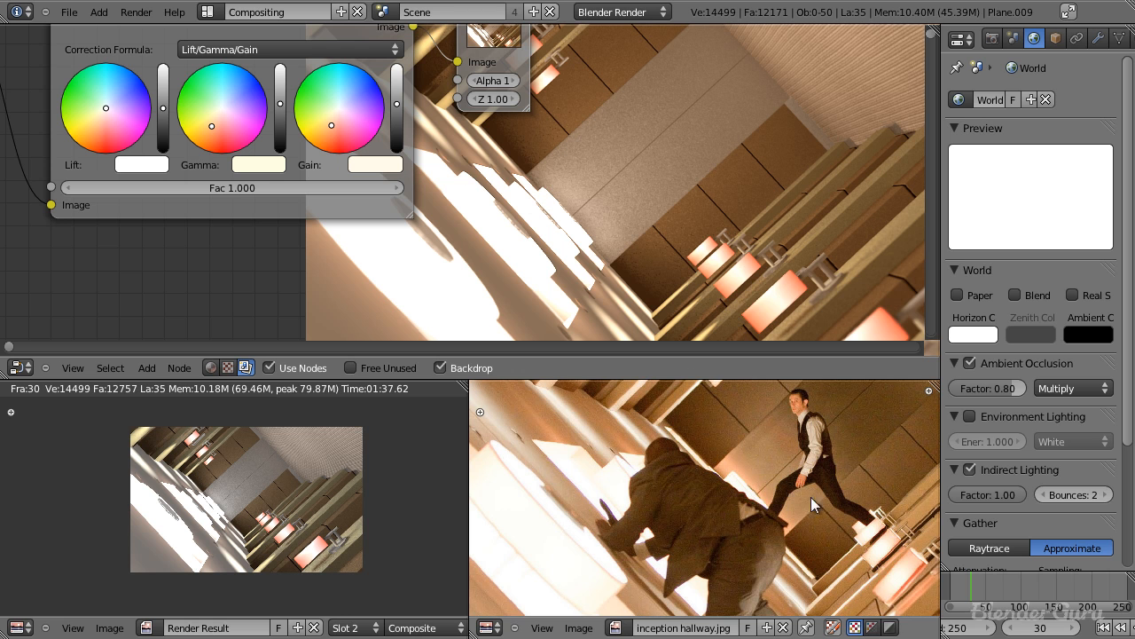
{"action": "middle_click_drag", "start_coordinate": [675, 192], "coordinate": [444, 168], "text": "alt"}
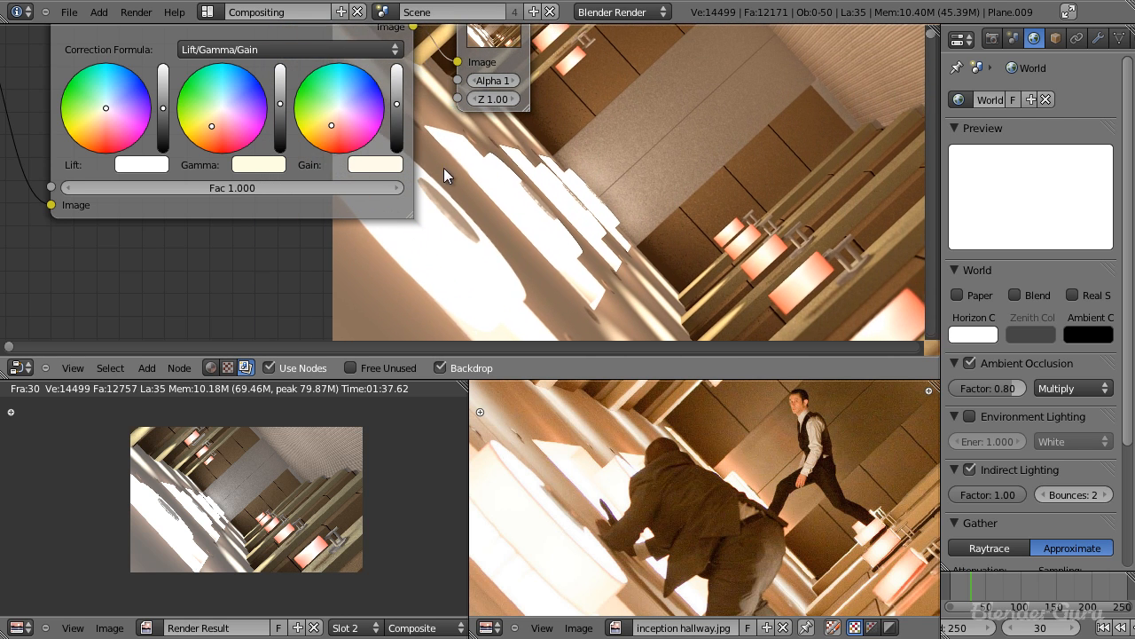
{"action": "left_click", "coordinate": [329, 124]}
{"action": "middle_click_drag", "start_coordinate": [789, 477], "coordinate": [692, 405]}
{"action": "middle_click_drag", "start_coordinate": [846, 273], "coordinate": [749, 260], "text": "alt"}
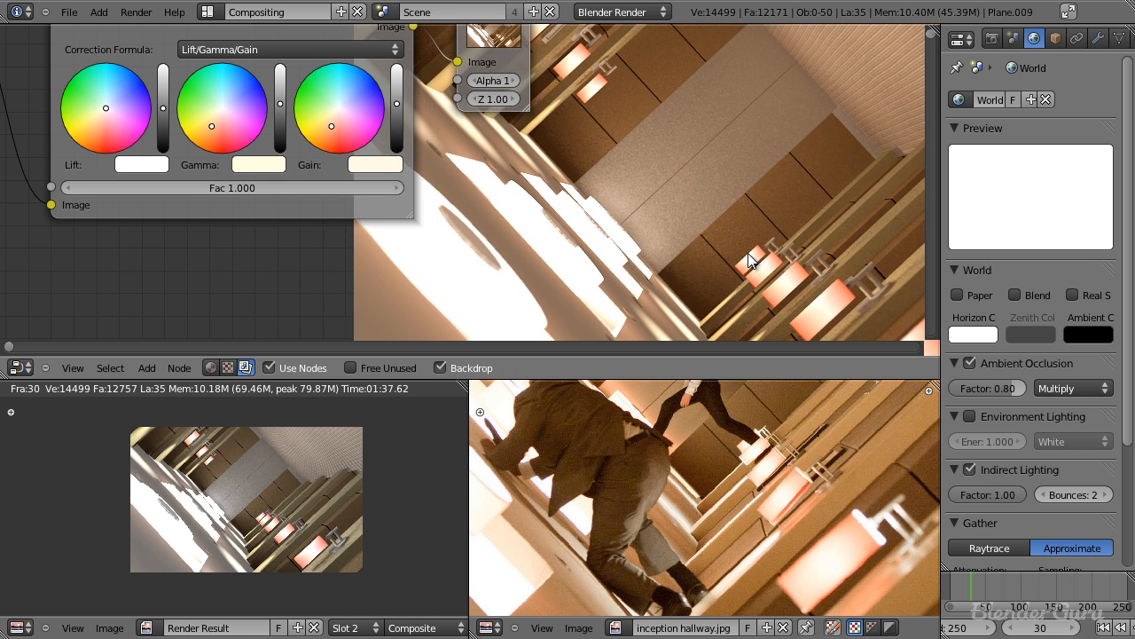
Move the Viewer node away from the Color Balance node and delete it.
{"action": "scroll", "coordinate": [735, 250], "scroll_direction": "down", "scroll_amount": 3}
{"action": "middle_click_drag", "start_coordinate": [601, 171], "coordinate": [637, 207]}
{"action": "scroll", "coordinate": [630, 205], "scroll_direction": "up", "scroll_amount": 2}
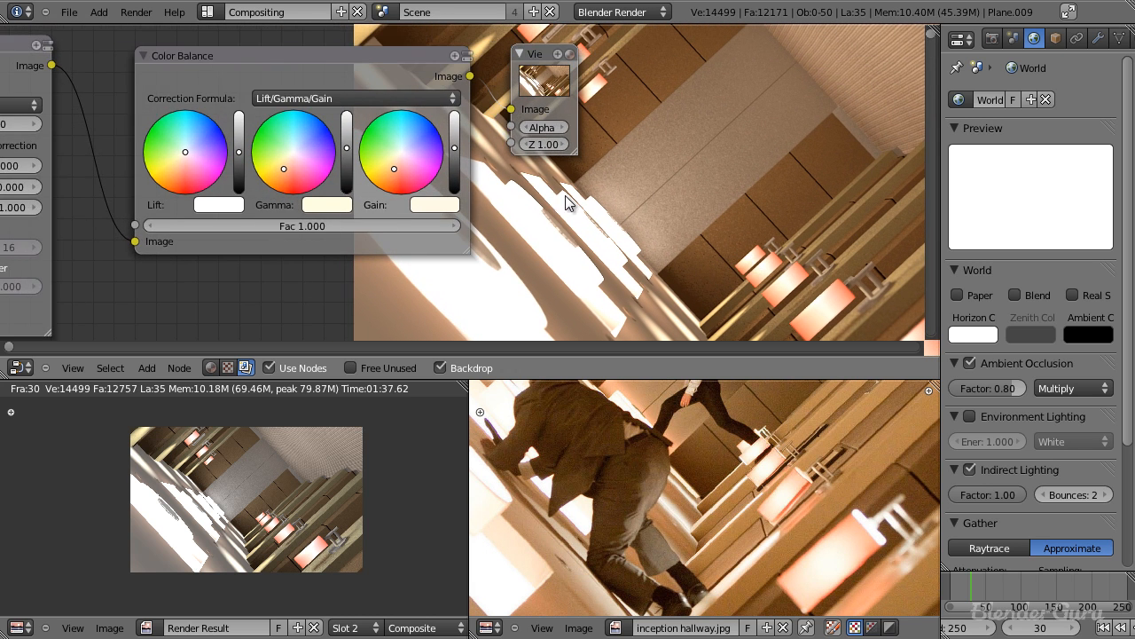
{"action": "scroll", "coordinate": [576, 196], "scroll_direction": "down", "scroll_amount": 1}
{"action": "left_click_drag", "start_coordinate": [532, 118], "coordinate": [599, 160]}
{"action": "scroll", "coordinate": [597, 163], "scroll_direction": "down", "scroll_amount": 3}
{"action": "middle_click_drag", "start_coordinate": [593, 184], "coordinate": [531, 219]}
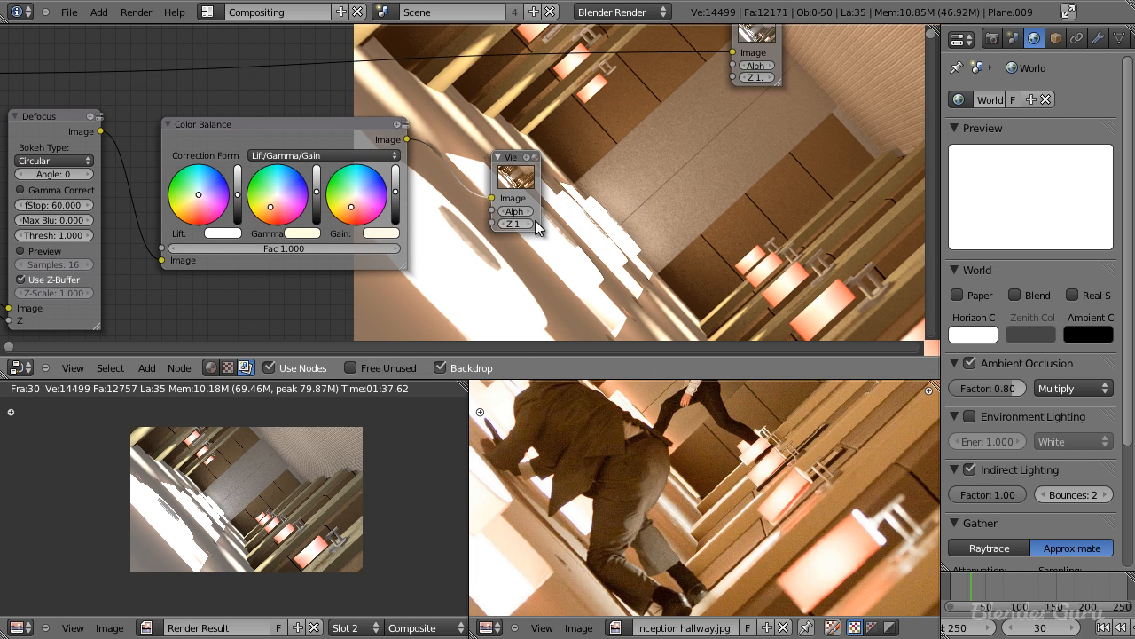
{"action": "key", "text": "x"}
Add a Lens Distortion node fed by the Color Balance output.
{"action": "mouse_move", "coordinate": [329, 140]}
{"action": "left_mouse_down"}
{"action": "mouse_move", "coordinate": [312, 139]}
{"action": "mouse_move", "coordinate": [320, 150]}
{"action": "left_mouse_up"}
{"action": "scroll", "coordinate": [479, 195], "scroll_direction": "down", "scroll_amount": 3}
{"action": "middle_click_drag", "start_coordinate": [513, 201], "coordinate": [409, 195]}
{"action": "scroll", "coordinate": [632, 182], "scroll_direction": "down", "scroll_amount": 1}
{"action": "scroll", "coordinate": [550, 190], "scroll_direction": "up", "scroll_amount": 3}
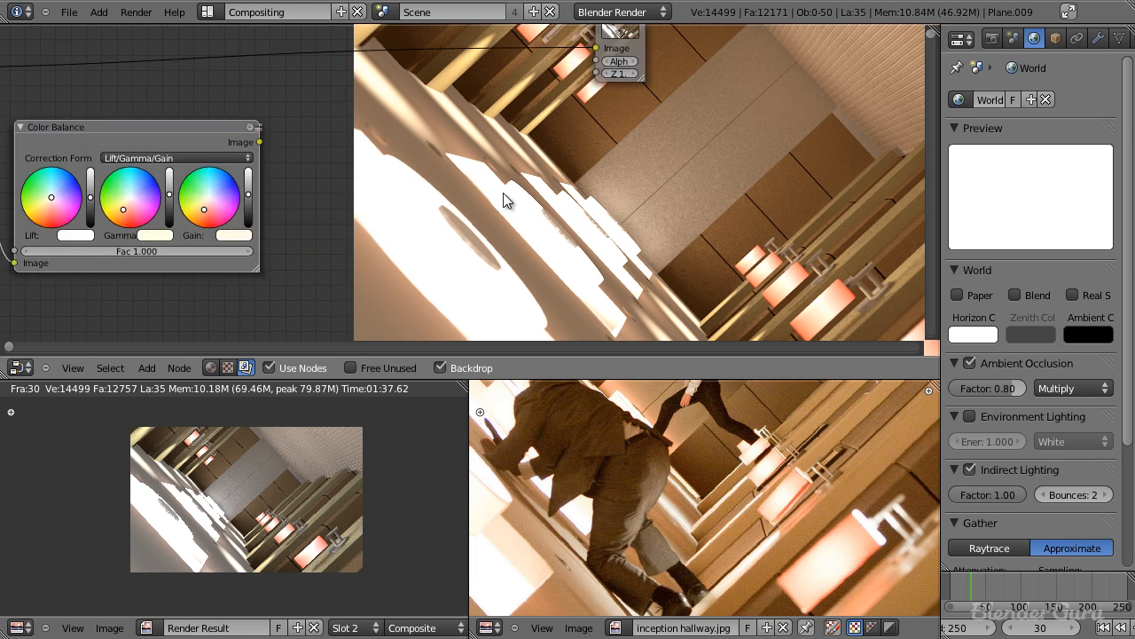
{"action": "middle_click_drag", "start_coordinate": [381, 155], "coordinate": [602, 186]}
{"action": "scroll", "coordinate": [568, 191], "scroll_direction": "down", "scroll_amount": 2}
{"action": "scroll", "coordinate": [546, 202], "scroll_direction": "up", "scroll_amount": 2}
{"action": "key", "text": "shift+a"}
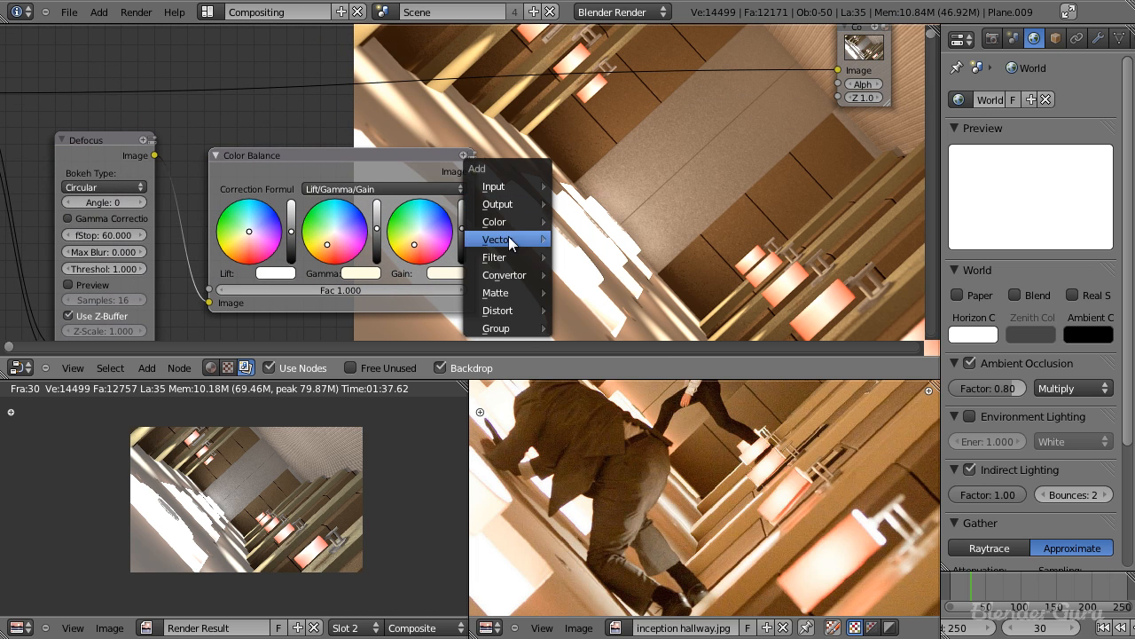
{"action": "mouse_move", "coordinate": [501, 258]}
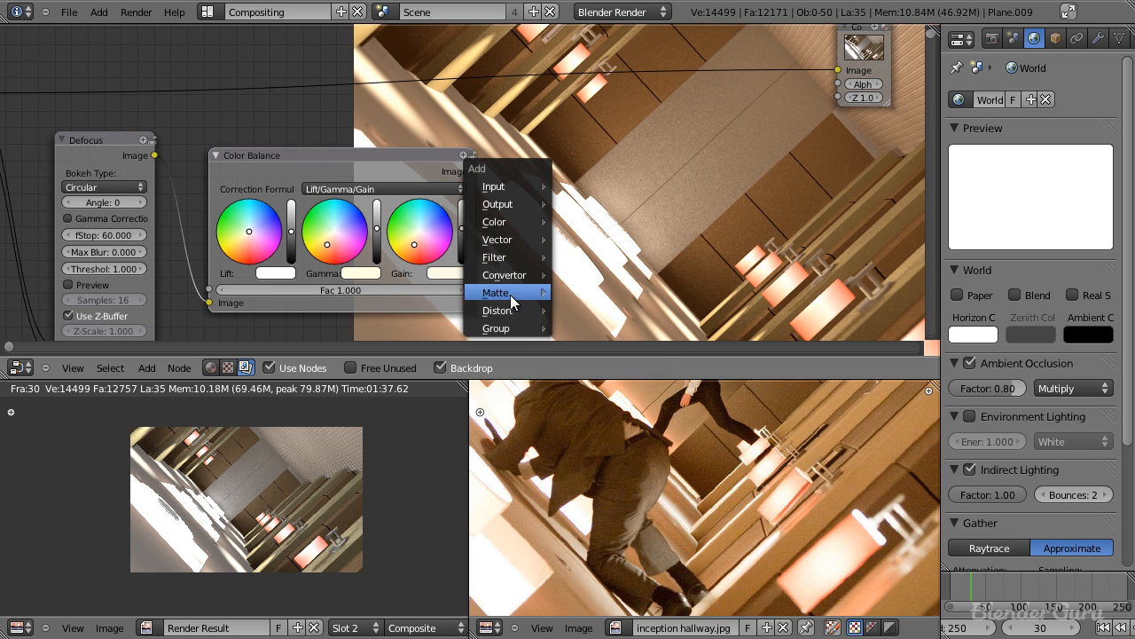
{"action": "mouse_move", "coordinate": [515, 310]}
{"action": "left_click", "coordinate": [598, 435]}
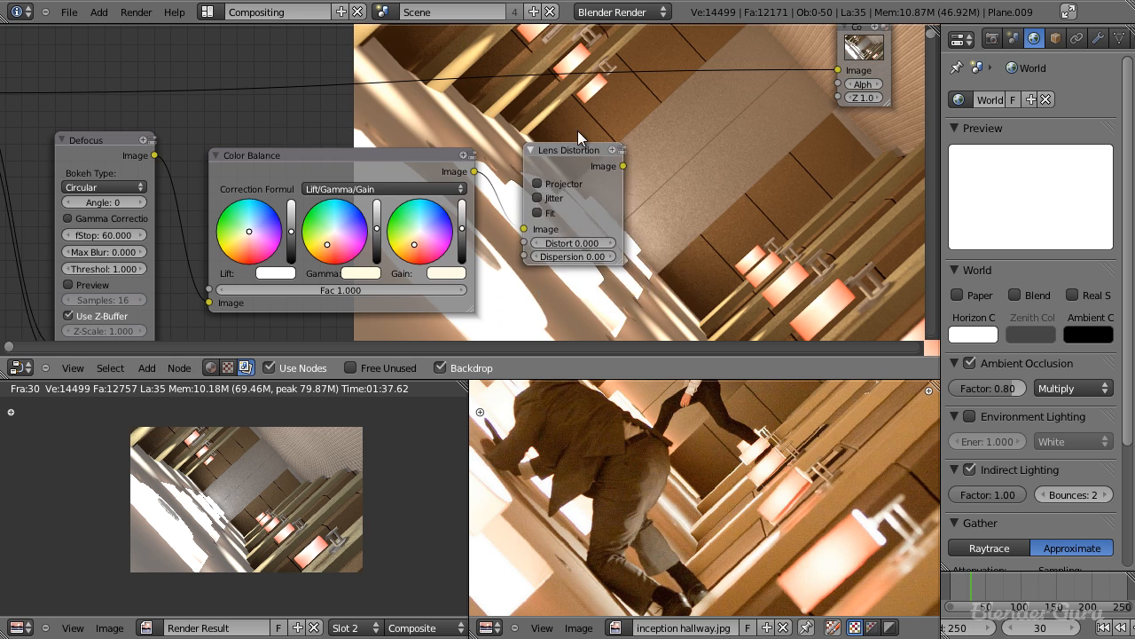
{"action": "left_click", "coordinate": [577, 130]}
Add a Viewer node and place it beside the Lens Distortion node to preview its output.
{"action": "scroll", "coordinate": [628, 206], "scroll_direction": "up", "scroll_amount": 2}
{"action": "middle_click_drag", "start_coordinate": [607, 260], "coordinate": [332, 216]}
{"action": "scroll", "coordinate": [332, 216], "scroll_direction": "down", "scroll_amount": 2}
{"action": "middle_click_drag", "start_coordinate": [532, 186], "coordinate": [438, 228]}
{"action": "key", "text": "shift+a"}
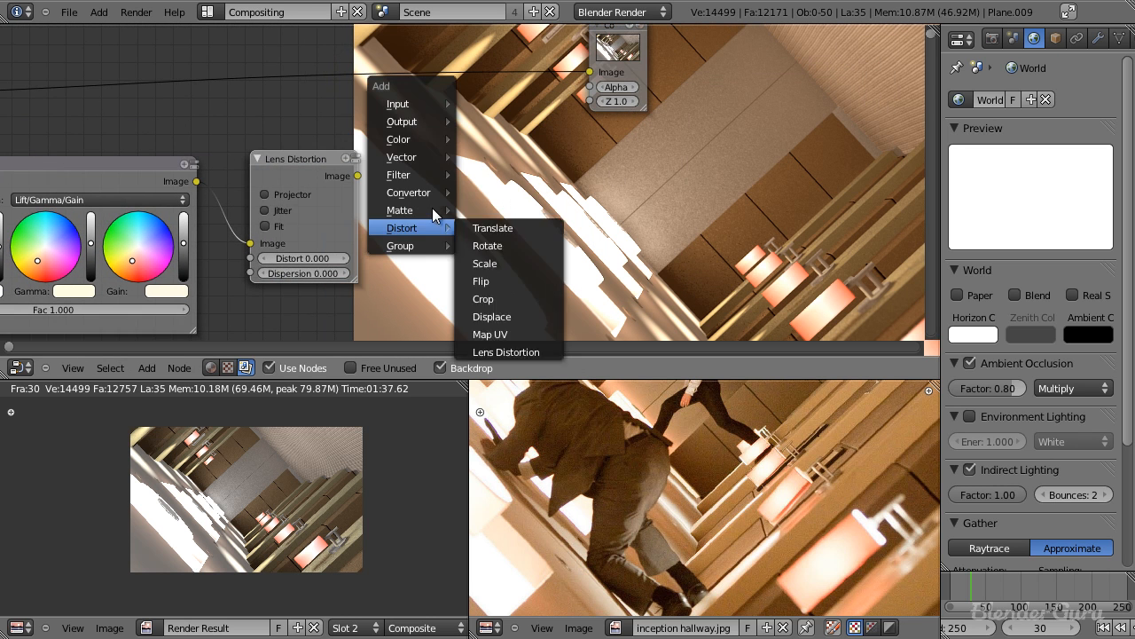
{"action": "mouse_move", "coordinate": [417, 120]}
{"action": "left_click", "coordinate": [506, 139]}
{"action": "key", "text": "g"}
{"action": "left_click", "coordinate": [425, 172]}
Set the Lens Distortion node's Distort value to 0.010.
{"action": "scroll", "coordinate": [429, 176], "scroll_direction": "up", "scroll_amount": 4}
{"action": "middle_click_drag", "start_coordinate": [430, 178], "coordinate": [495, 68]}
{"action": "scroll", "coordinate": [494, 71], "scroll_direction": "up", "scroll_amount": 2}
{"action": "double_click", "coordinate": [288, 176]}
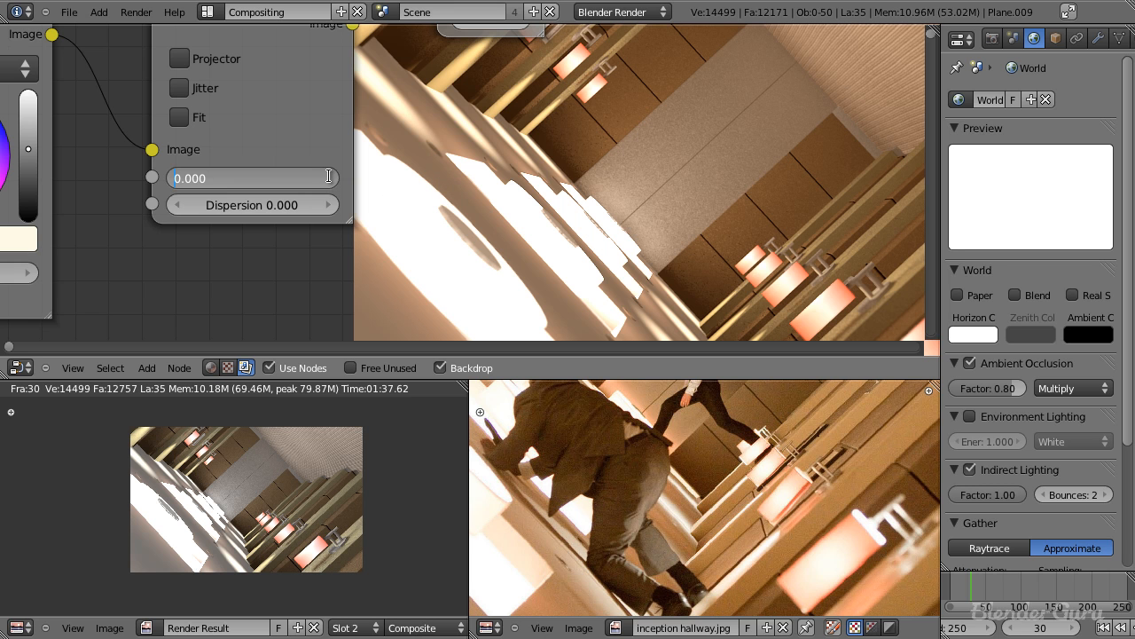
{"action": "key", "text": "Return"}
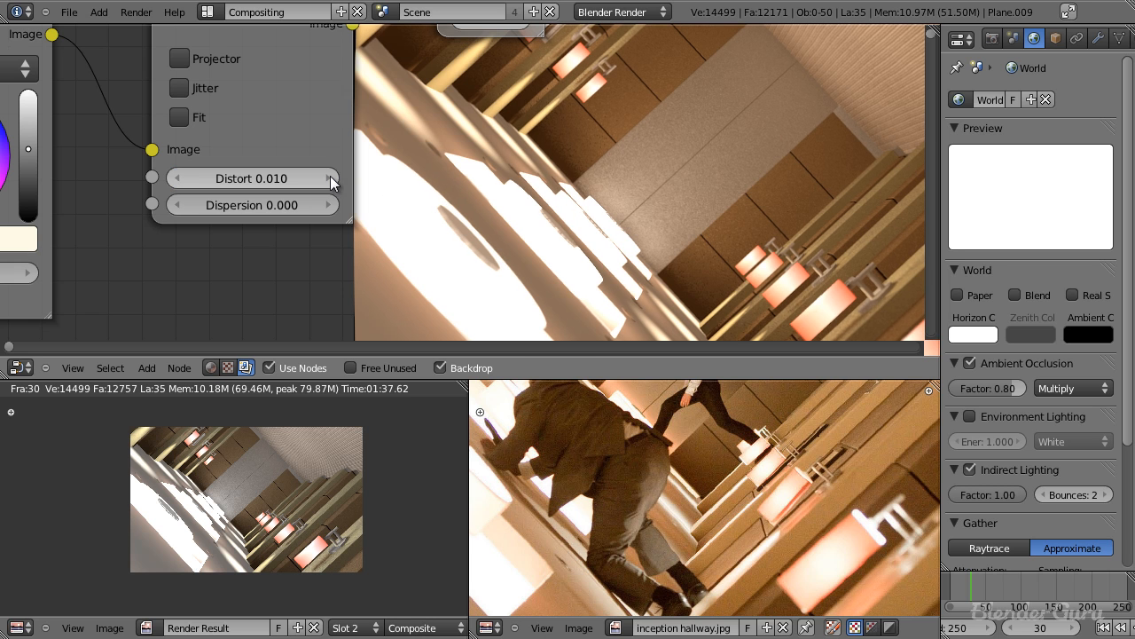
Check the distorted image edges and set the Lens Distortion node's Distort value to 0.006.
{"action": "scroll", "coordinate": [701, 256], "scroll_direction": "down", "scroll_amount": 3}
{"action": "middle_click_drag", "start_coordinate": [752, 268], "coordinate": [538, 162], "text": "alt"}
{"action": "scroll", "coordinate": [594, 219], "scroll_direction": "up", "scroll_amount": 3}
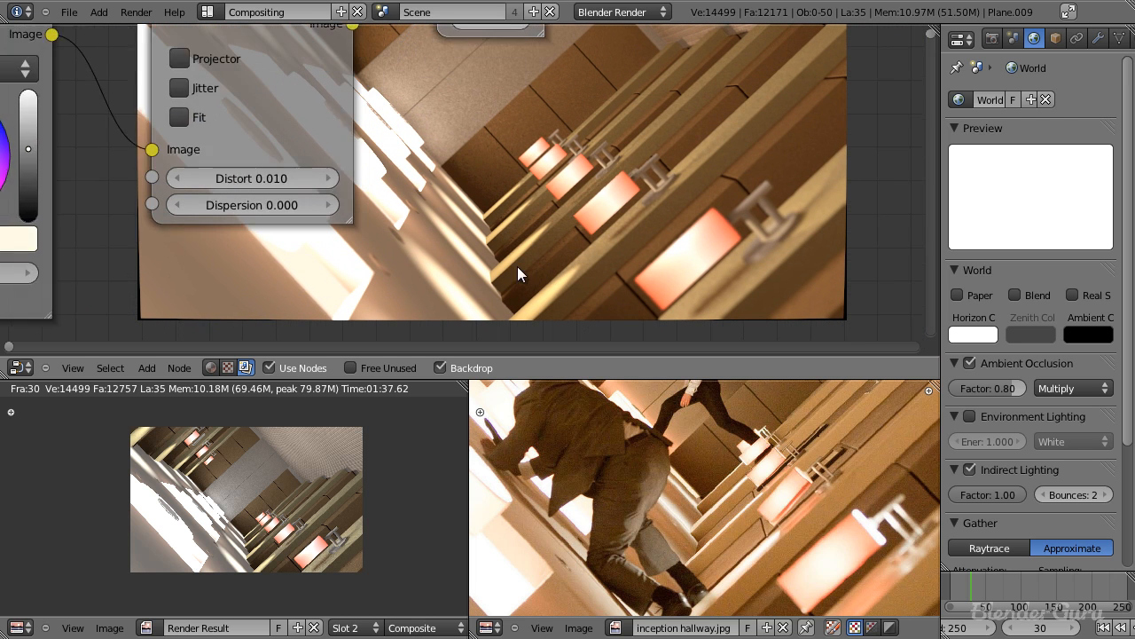
{"action": "double_click", "coordinate": [220, 174]}
{"action": "key", "text": "Home"}
{"action": "key", "text": "End"}
{"action": "key", "text": "BackSpace"}
{"action": "key", "text": "BackSpace"}
{"action": "type", "text": "0"}
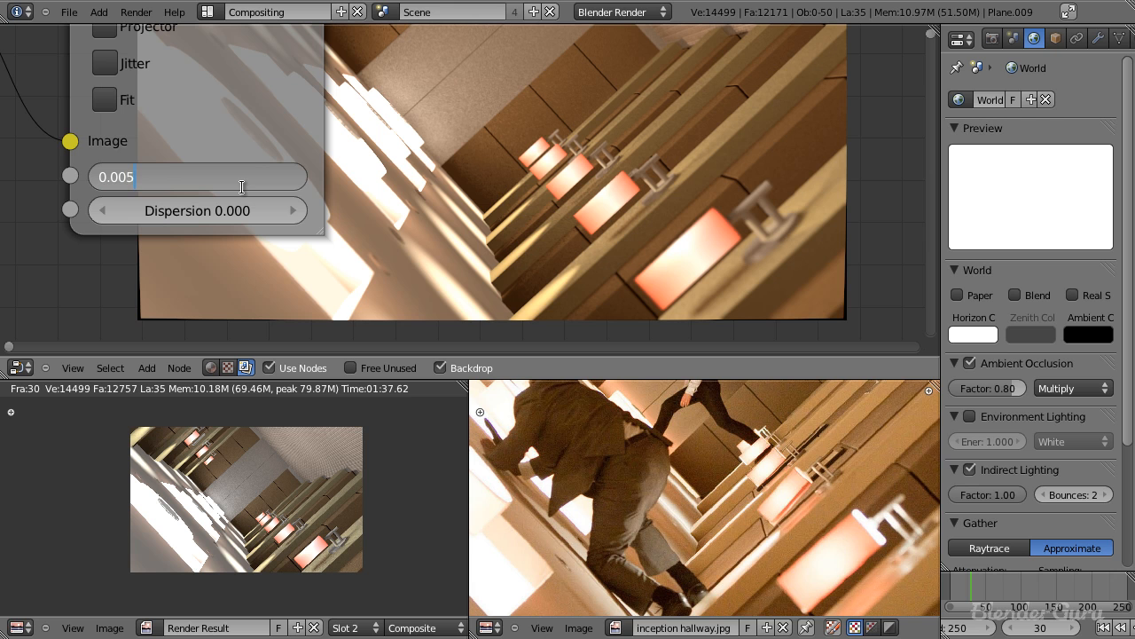
{"action": "type", "text": "6"}
{"action": "key", "text": "Return"}
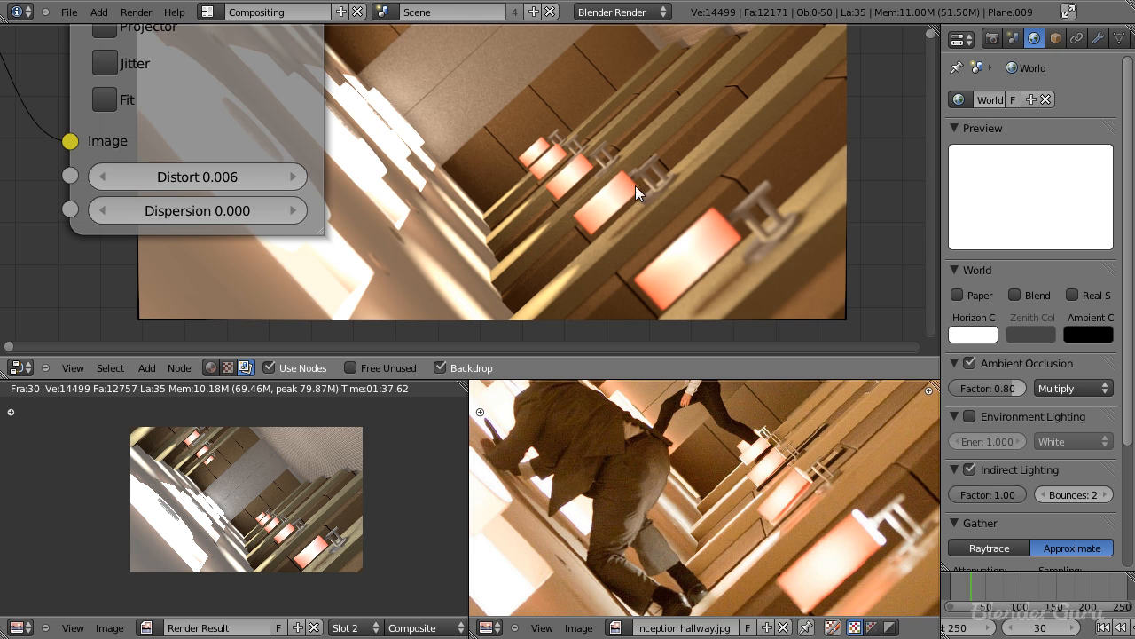
Enable the Fit option on the Lens Distortion node.
{"action": "scroll", "coordinate": [753, 214], "scroll_direction": "down", "scroll_amount": 1}
{"action": "middle_click_drag", "start_coordinate": [199, 85], "coordinate": [197, 102]}
{"action": "left_click", "coordinate": [195, 139]}
{"action": "middle_click_drag", "start_coordinate": [678, 238], "coordinate": [626, 182]}
{"action": "scroll", "coordinate": [452, 149], "scroll_direction": "down", "scroll_amount": 2}
{"action": "scroll", "coordinate": [543, 232], "scroll_direction": "up", "scroll_amount": 4}
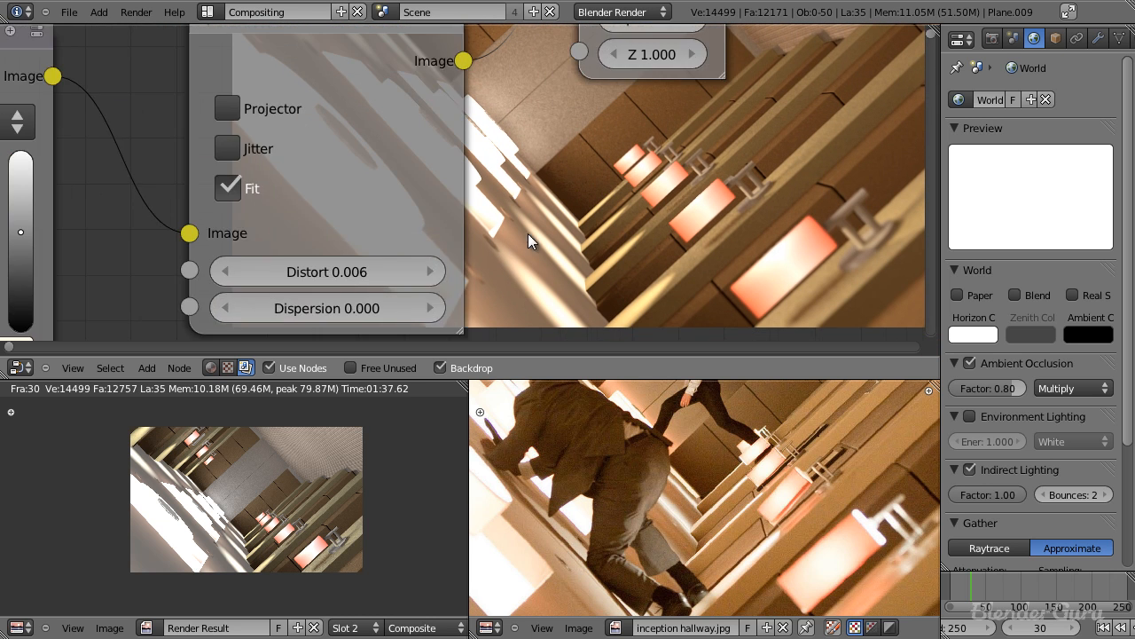
Set the Lens Distortion node's Dispersion to 0.005 and inspect the backdrop image.
{"action": "left_click", "coordinate": [300, 203]}
{"action": "key", "text": "BackSpace"}
{"action": "type", "text": "5"}
{"action": "key", "text": "Return"}
{"action": "middle_click_drag", "start_coordinate": [694, 243], "coordinate": [600, 257]}
{"action": "scroll", "coordinate": [464, 189], "scroll_direction": "up", "scroll_amount": 2}
{"action": "scroll", "coordinate": [480, 188], "scroll_direction": "down", "scroll_amount": 7}
{"action": "middle_click_drag", "start_coordinate": [517, 197], "coordinate": [404, 43]}
{"action": "middle_click_drag", "start_coordinate": [698, 229], "coordinate": [539, 117], "text": "alt"}
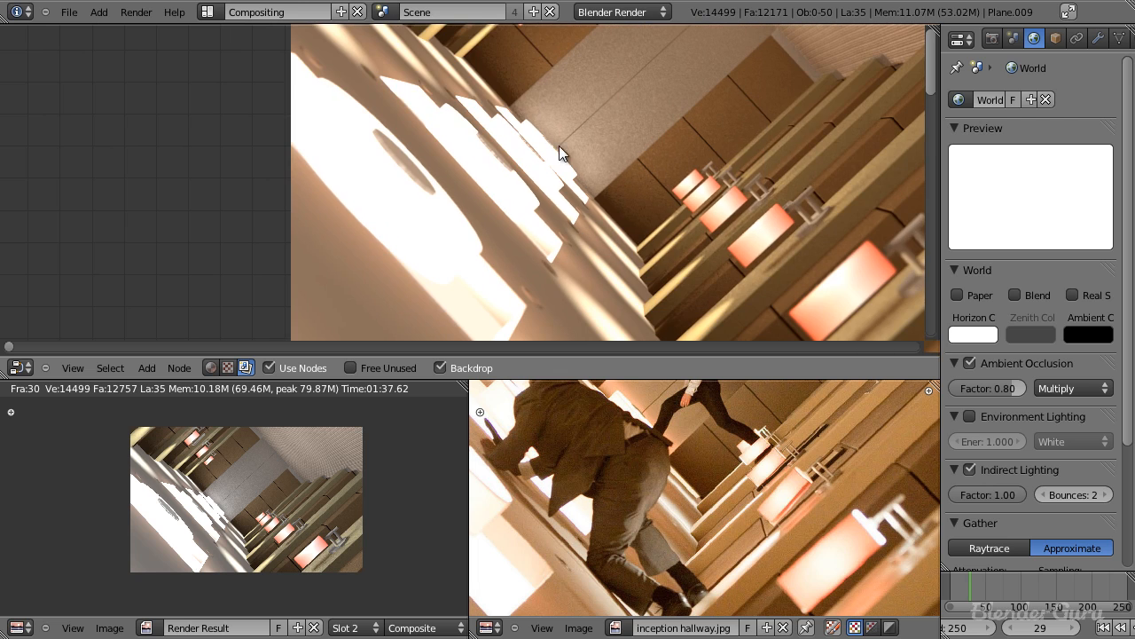
Maximize the node editor and set the Lens Distortion node's Dispersion to 0.050.
{"action": "key", "text": "ctrl+Up"}
{"action": "scroll", "coordinate": [563, 163], "scroll_direction": "down", "scroll_amount": 2}
{"action": "middle_click_drag", "start_coordinate": [453, 253], "coordinate": [618, 434]}
{"action": "scroll", "coordinate": [617, 434], "scroll_direction": "up", "scroll_amount": 3}
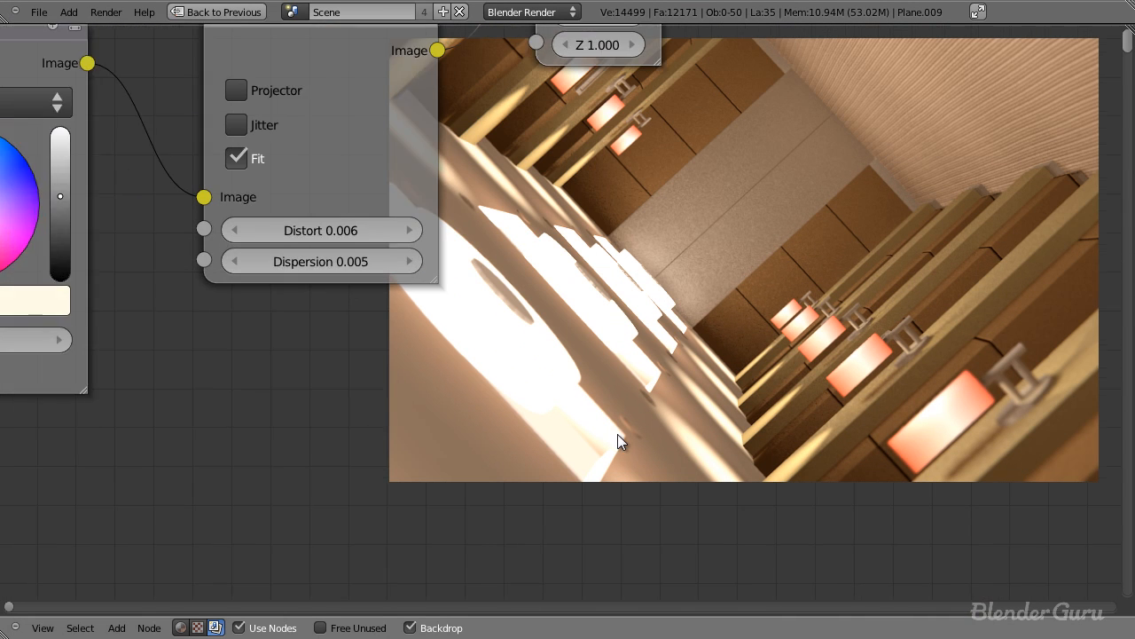
{"action": "left_click", "coordinate": [348, 247]}
{"action": "type", "text": "0.050"}
{"action": "key", "text": "Return"}
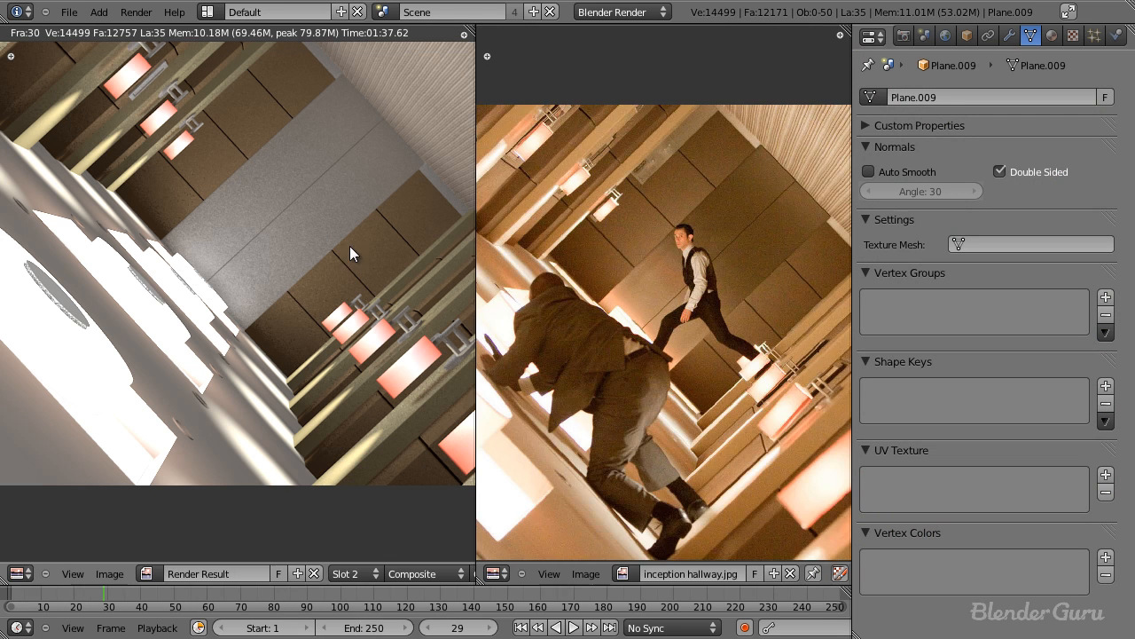
Examine the reference image up close for color fringing around high-contrast edges and the wall lamps.
{"action": "scroll", "coordinate": [651, 375], "scroll_direction": "up", "scroll_amount": 10}
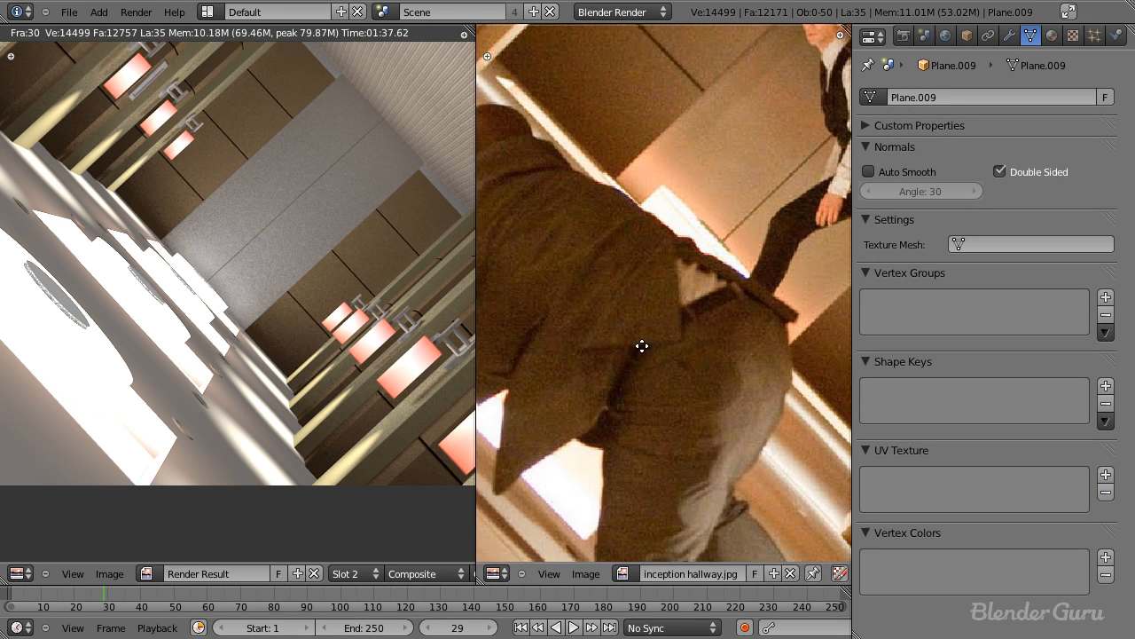
{"action": "scroll", "coordinate": [734, 321], "scroll_direction": "up", "scroll_amount": 6}
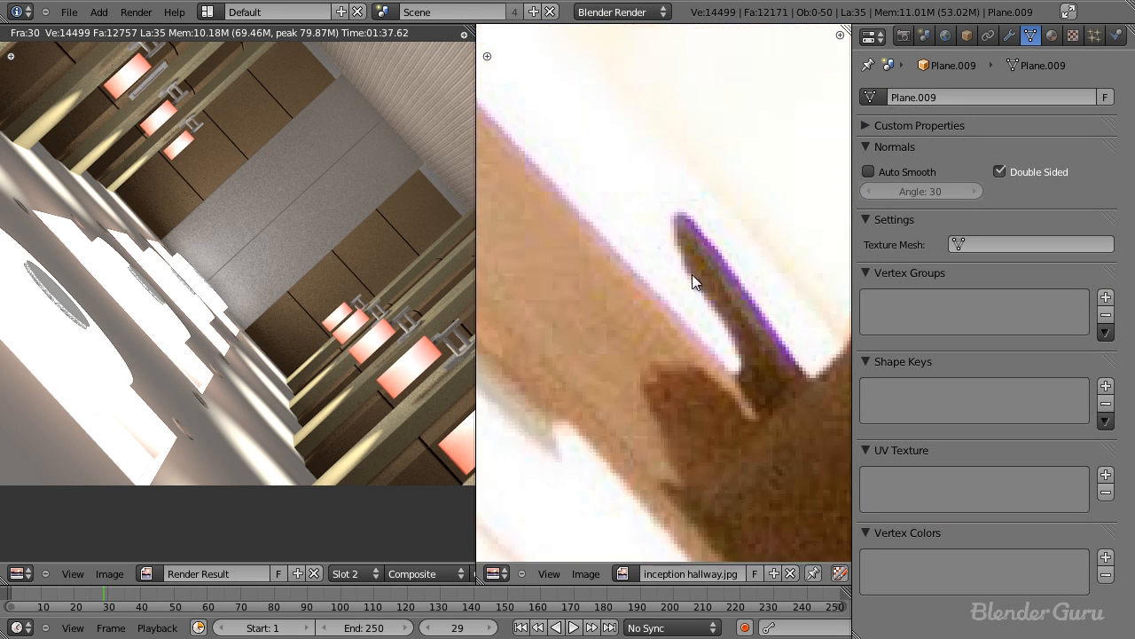
{"action": "scroll", "coordinate": [630, 252], "scroll_direction": "up", "scroll_amount": 2}
{"action": "scroll", "coordinate": [594, 213], "scroll_direction": "down", "scroll_amount": 4}
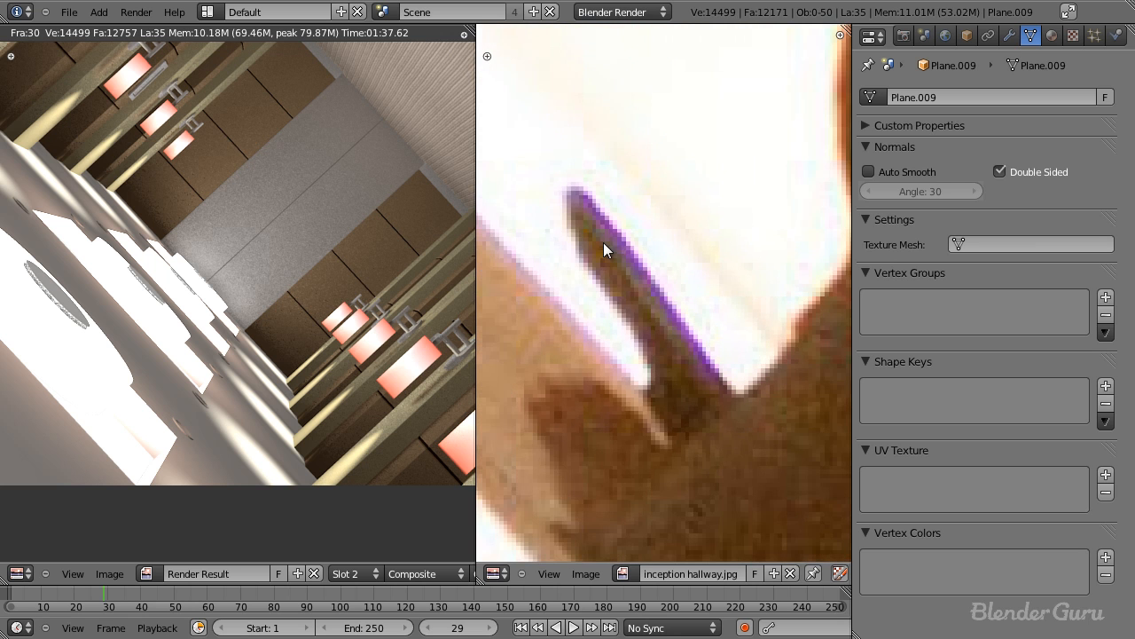
{"action": "scroll", "coordinate": [654, 285], "scroll_direction": "down", "scroll_amount": 8}
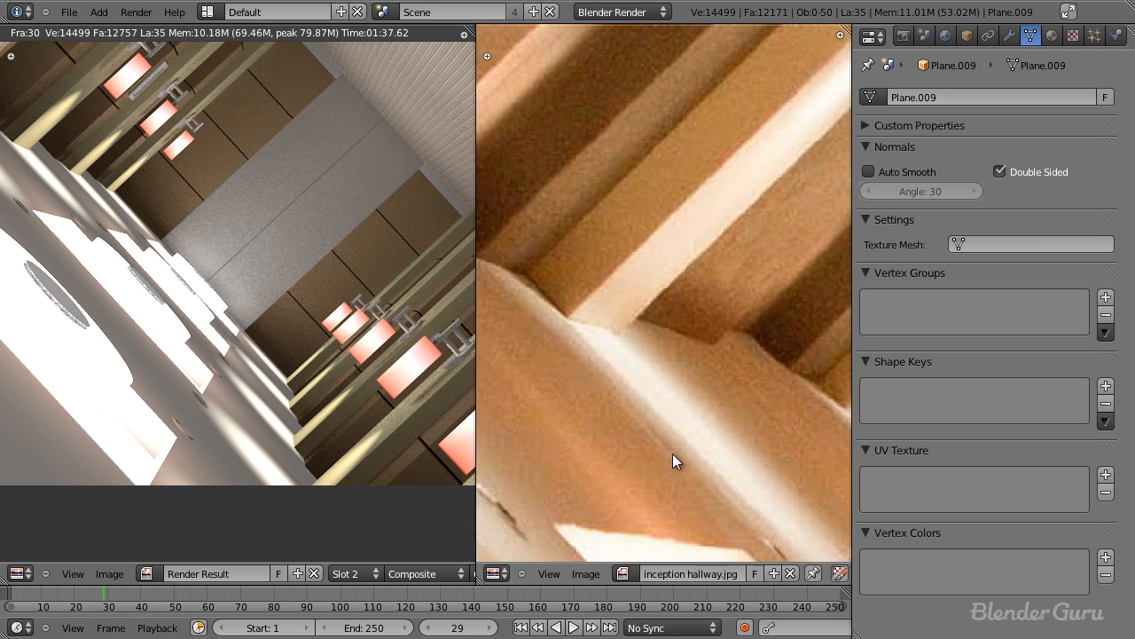
{"action": "key", "text": "Home"}
{"action": "scroll", "coordinate": [710, 355], "scroll_direction": "up", "scroll_amount": 7}
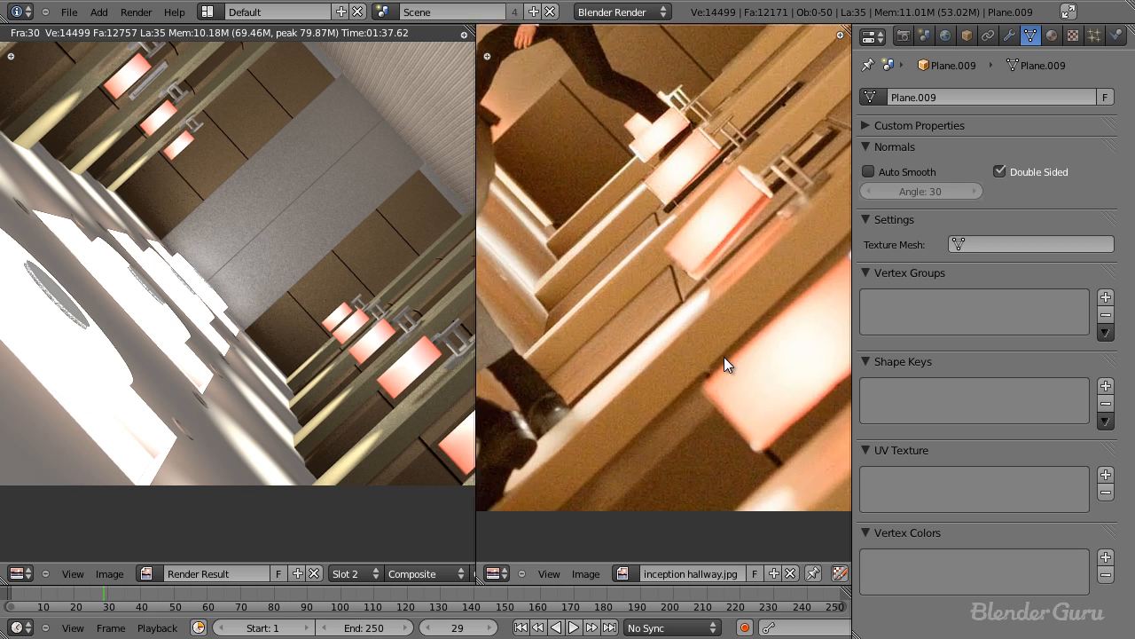
{"action": "scroll", "coordinate": [736, 380], "scroll_direction": "down", "scroll_amount": 7}
{"action": "middle_click_drag", "start_coordinate": [736, 380], "coordinate": [794, 384]}
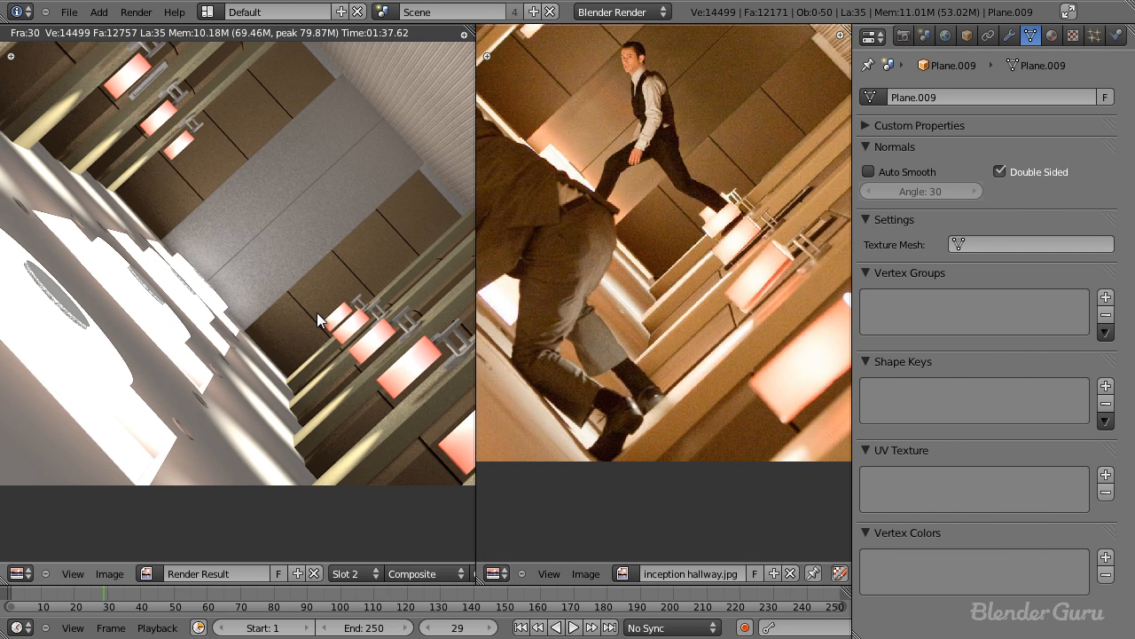
Return to the Compositing layout and set the Lens Distortion node's Dispersion to 0.010.
{"action": "key", "text": "ctrl+Left"}
{"action": "middle_click_drag", "start_coordinate": [663, 282], "coordinate": [669, 356]}
{"action": "middle_click_drag", "start_coordinate": [663, 223], "coordinate": [673, 264], "text": "alt"}
{"action": "scroll", "coordinate": [478, 198], "scroll_direction": "up", "scroll_amount": 3}
{"action": "middle_click_drag", "start_coordinate": [249, 176], "coordinate": [325, 230]}
{"action": "left_click", "coordinate": [310, 269]}
{"action": "key", "text": "Home"}
{"action": "key", "text": "BackSpace"}
{"action": "key", "text": "BackSpace"}
{"action": "type", "text": "10"}
{"action": "key", "text": "Return"}
Set the Lens Distortion node's Dispersion to 0.020.
{"action": "middle_click_drag", "start_coordinate": [591, 233], "coordinate": [472, 158]}
{"action": "left_click", "coordinate": [139, 218]}
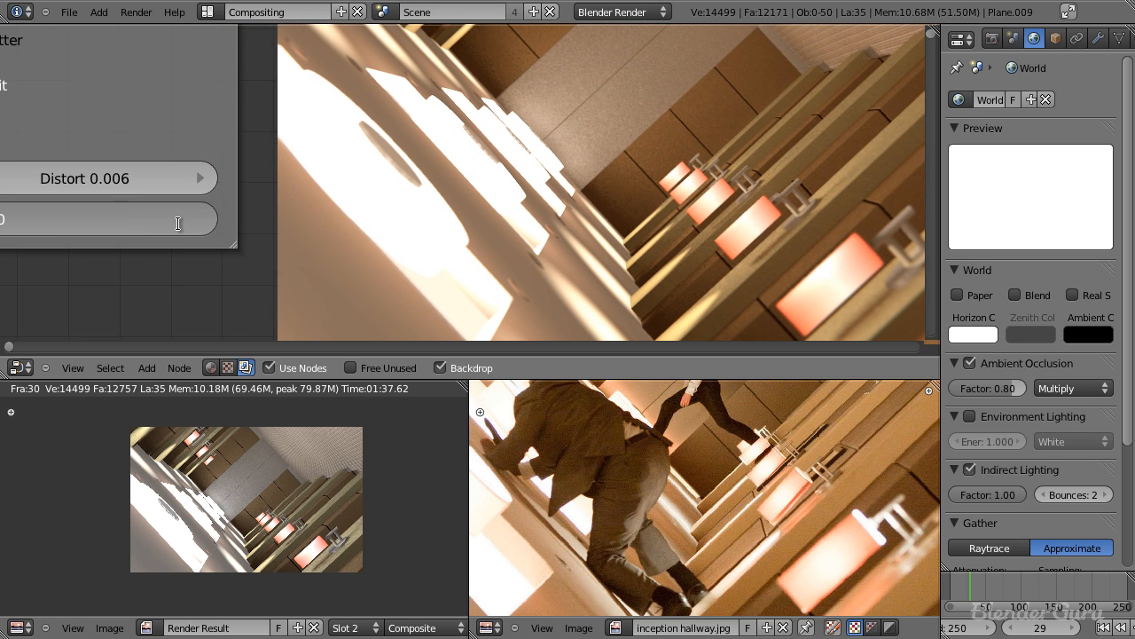
{"action": "type", "text": "0.02"}
{"action": "key", "text": "Return"}
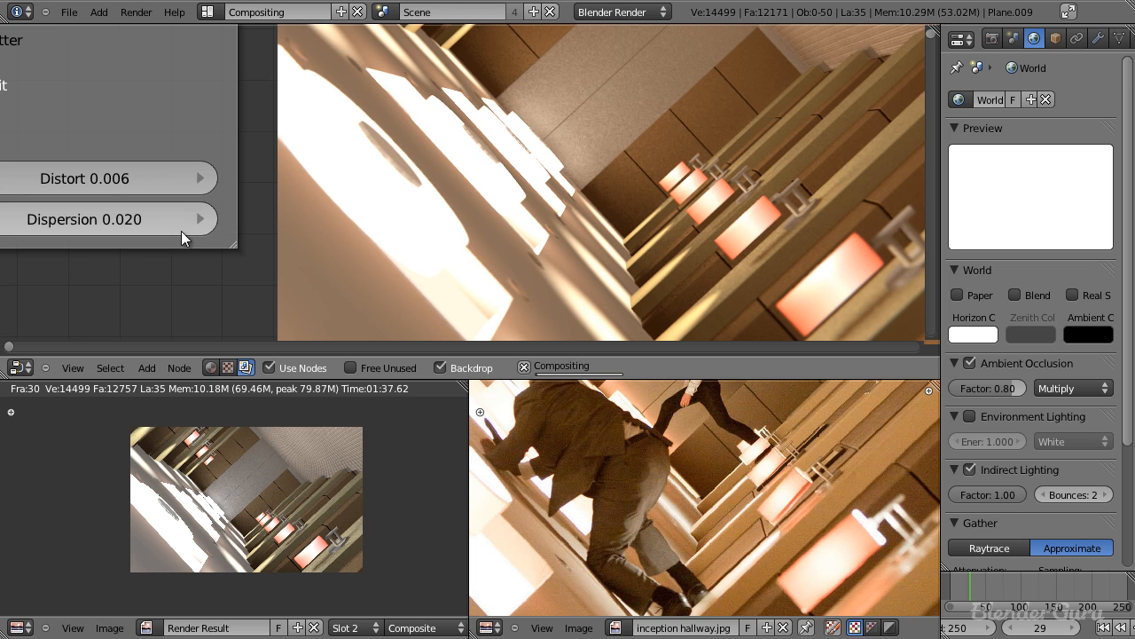
Examine the whole composite for lens distortion and color fringing, and compare the render result with the reference image.
{"action": "scroll", "coordinate": [491, 260], "scroll_direction": "down", "scroll_amount": 2}
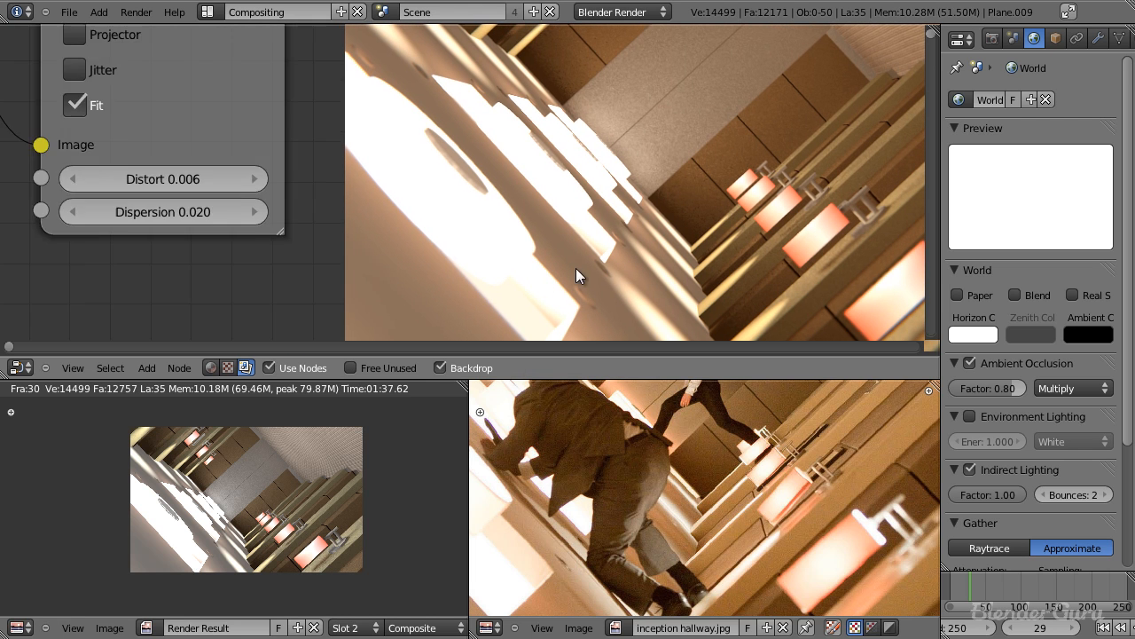
{"action": "mouse_move", "coordinate": [674, 285]}
{"action": "middle_mouse_down", "text": "alt"}
{"action": "mouse_move", "coordinate": [560, 235]}
{"action": "mouse_move", "coordinate": [660, 284]}
{"action": "middle_mouse_up", "text": "alt"}
{"action": "scroll", "coordinate": [560, 235], "scroll_direction": "down", "scroll_amount": 1}
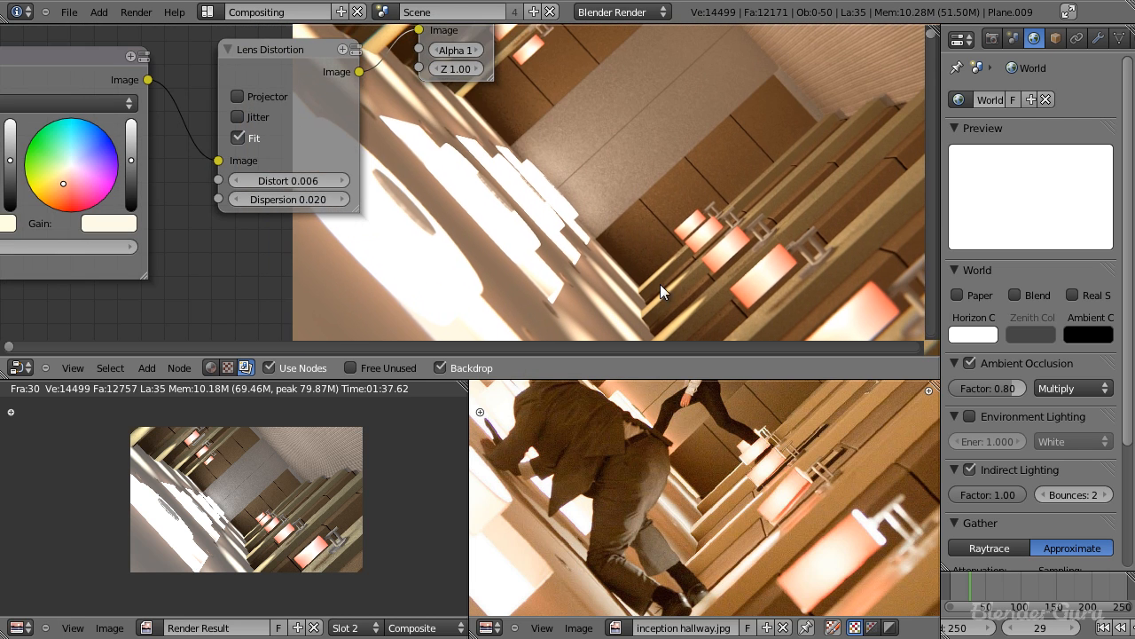
{"action": "key", "text": "ctrl+Up"}
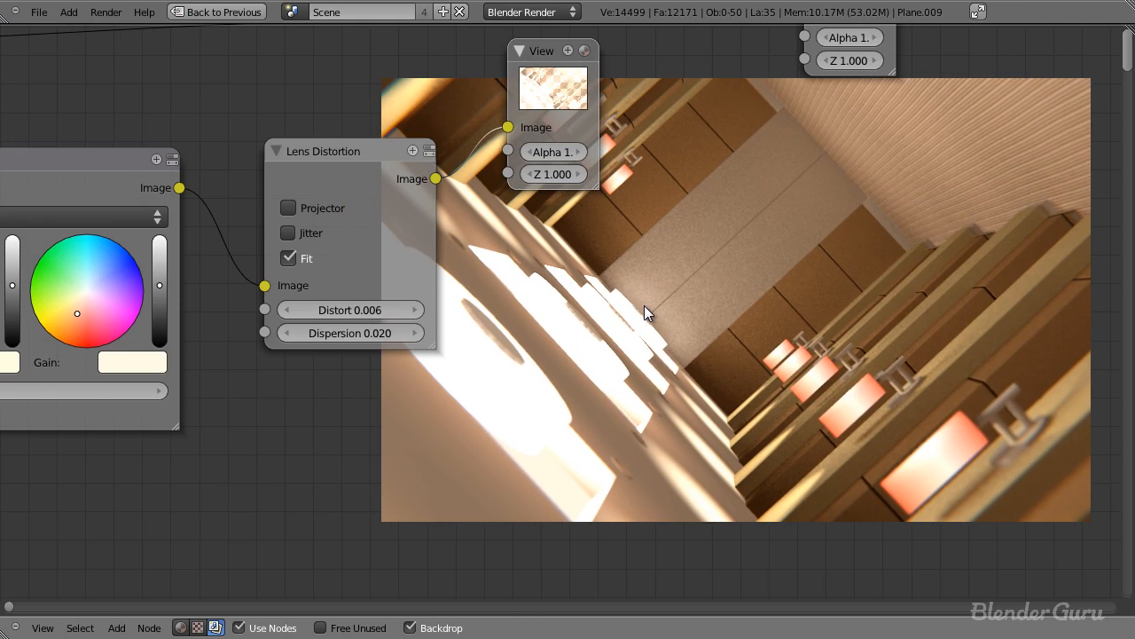
{"action": "key", "text": "F11"}
{"action": "key", "text": "ctrl+Up"}
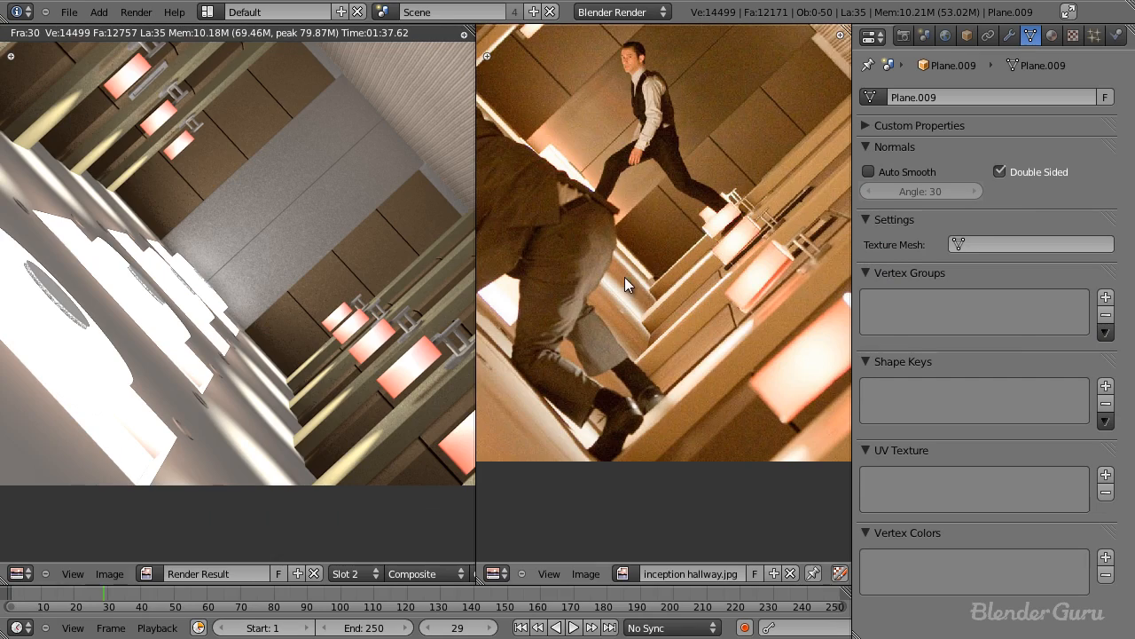
In the Compositing layout, link the Lens Distortion node's Image output to the Composite node and place that node just below the Viewer.
{"action": "key", "text": "ctrl+Left"}
{"action": "scroll", "coordinate": [289, 260], "scroll_direction": "down", "scroll_amount": 4}
{"action": "middle_click_drag", "start_coordinate": [502, 183], "coordinate": [450, 286]}
{"action": "scroll", "coordinate": [450, 287], "scroll_direction": "up", "scroll_amount": 2}
{"action": "left_click_drag", "start_coordinate": [310, 232], "coordinate": [514, 202]}
{"action": "middle_click_drag", "start_coordinate": [565, 208], "coordinate": [525, 197]}
{"action": "left_click_drag", "start_coordinate": [486, 203], "coordinate": [357, 283]}
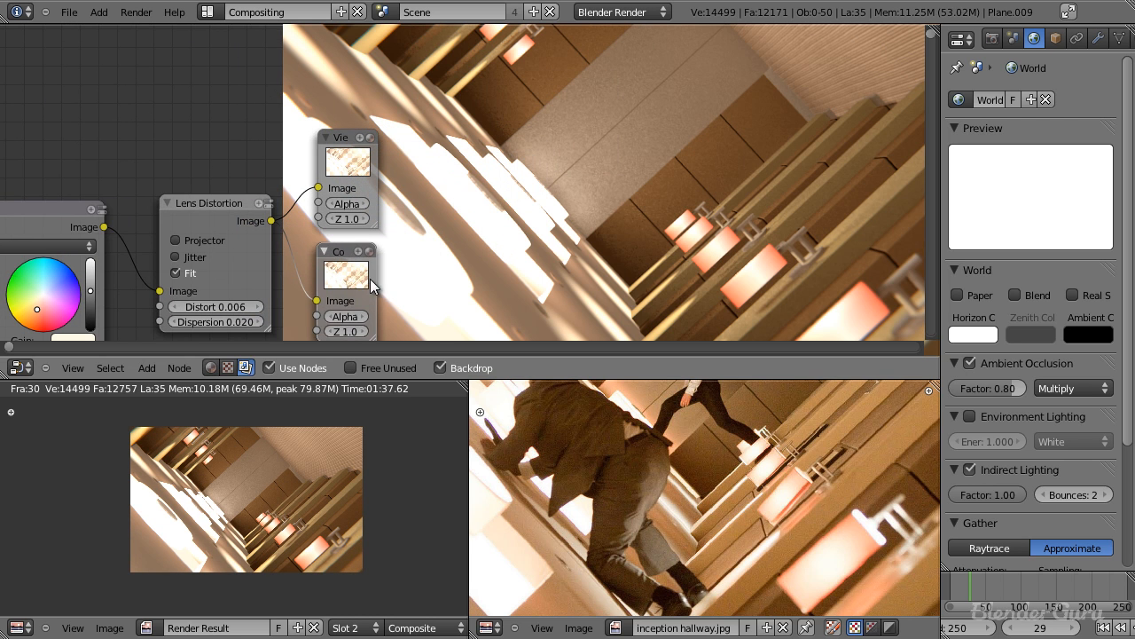
Show the composited render result enlarged on its own and inspect the full frame.
{"action": "key", "text": "ctrl+Up"}
{"action": "key", "text": "F11"}
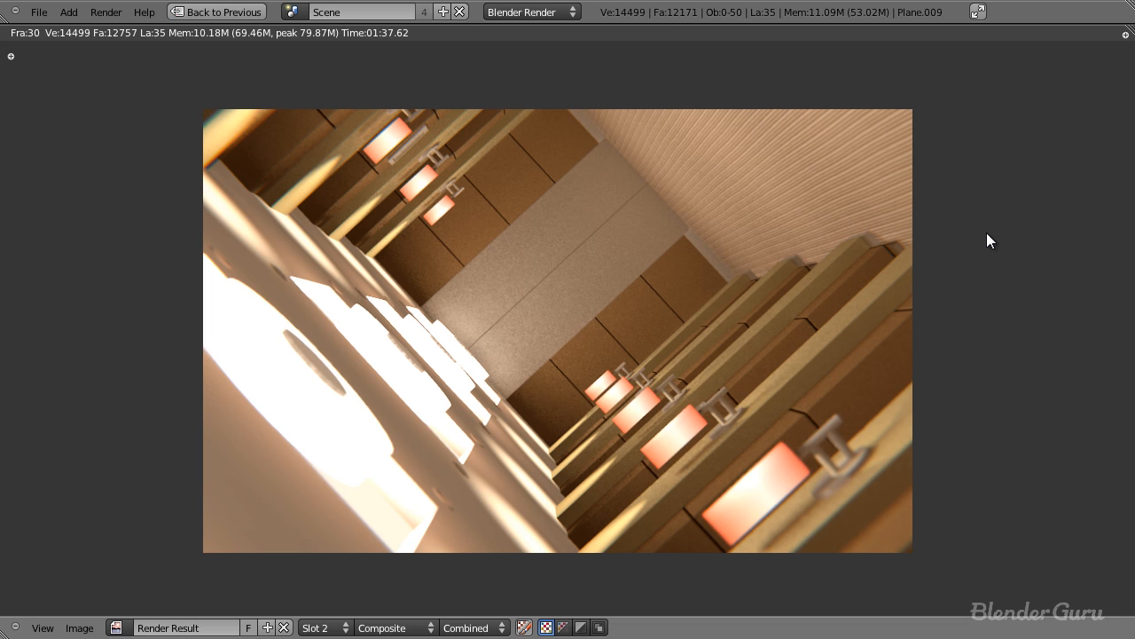
{"action": "middle_click_drag", "start_coordinate": [922, 262], "coordinate": [918, 252]}
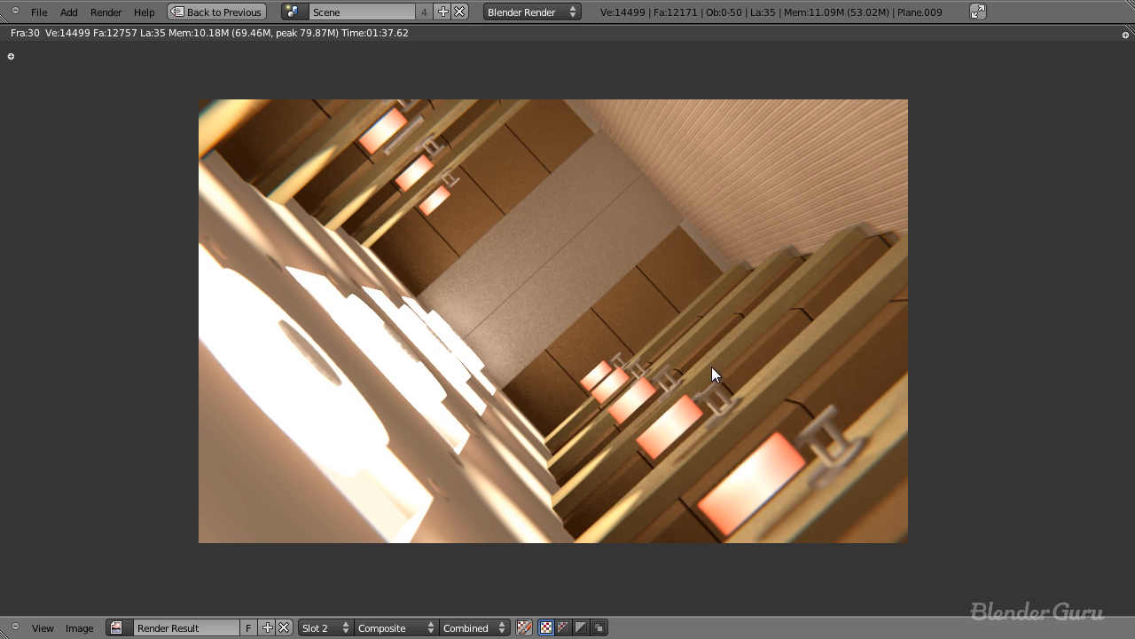